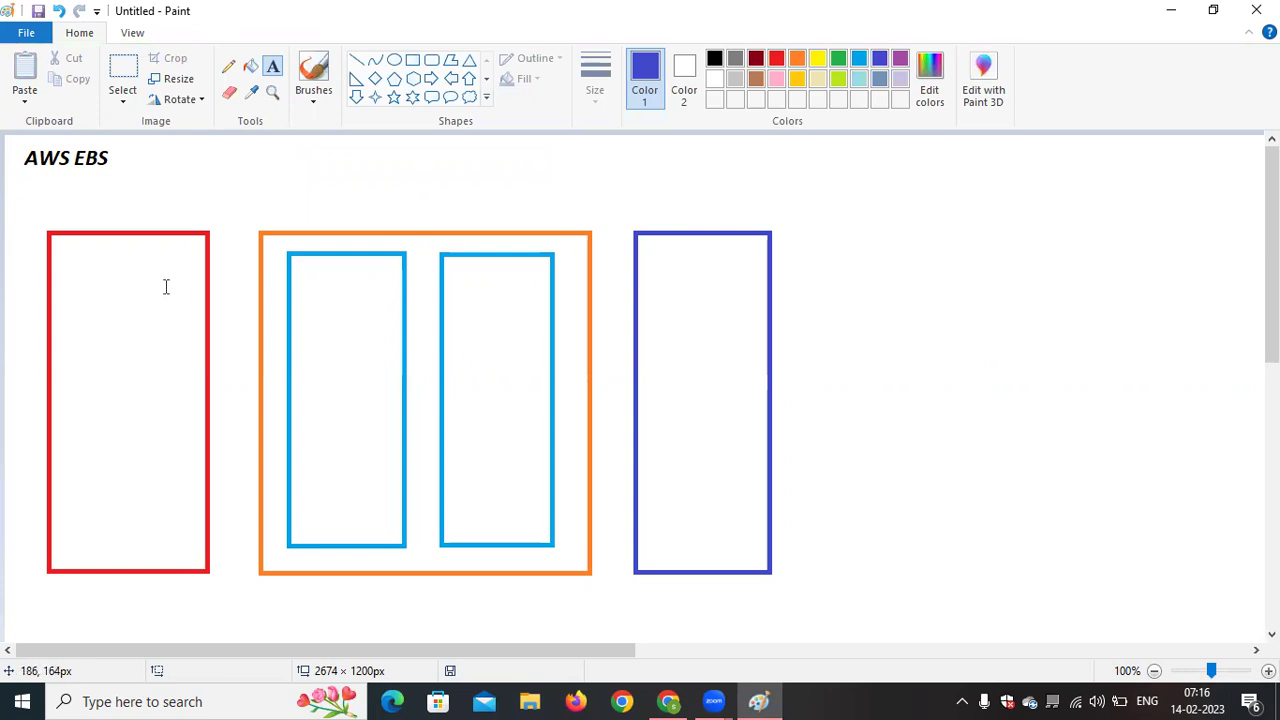
Add the text label MACHINE-1 above the red rectangle
{"action": "left_click_drag", "start_coordinate": [70, 193], "coordinate": [264, 238]}
{"action": "type", "text": "MACHIO"}
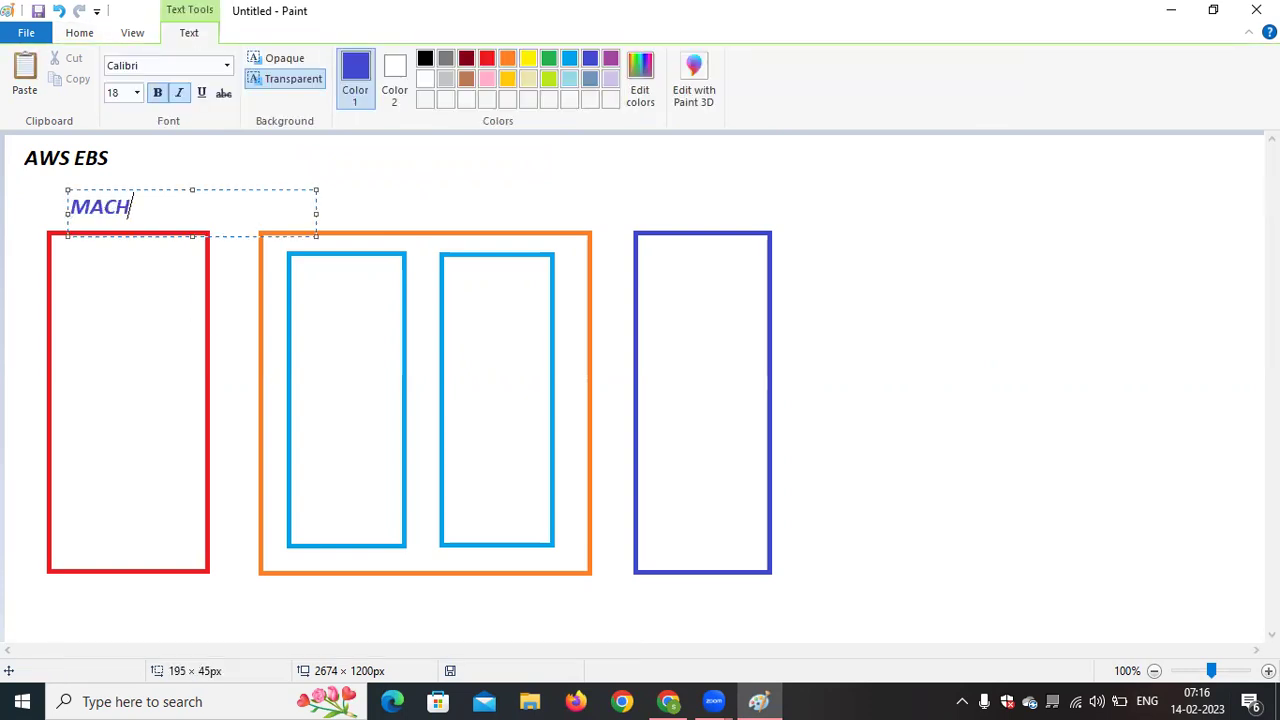
{"action": "key", "text": "BackSpace"}
{"action": "type", "text": "NE-1"}
{"action": "key", "text": "Return"}
{"action": "key", "text": "Return"}
Write US-WEST-1B and, below it, 8gB inside the red rectangle as part of the MACHINE-1 text
{"action": "type", "text": "US-WE"}
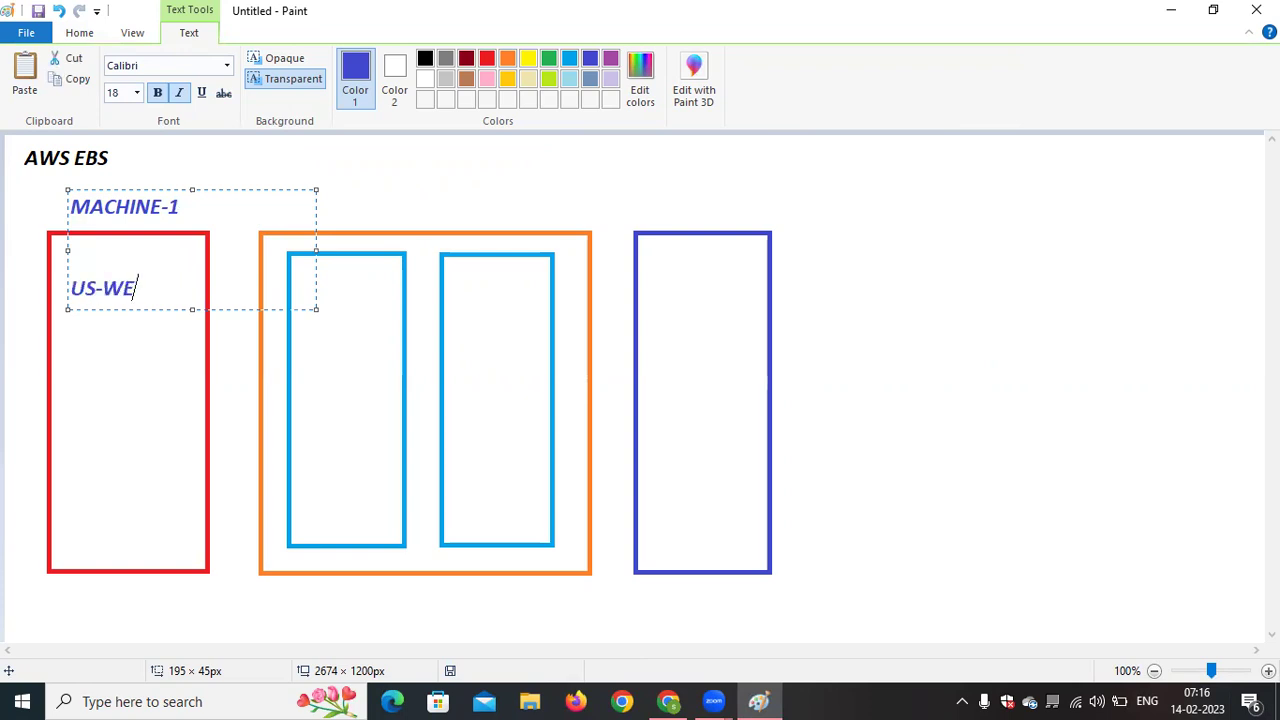
{"action": "type", "text": "ST-1B"}
{"action": "key", "text": "Return"}
{"action": "key", "text": "Return"}
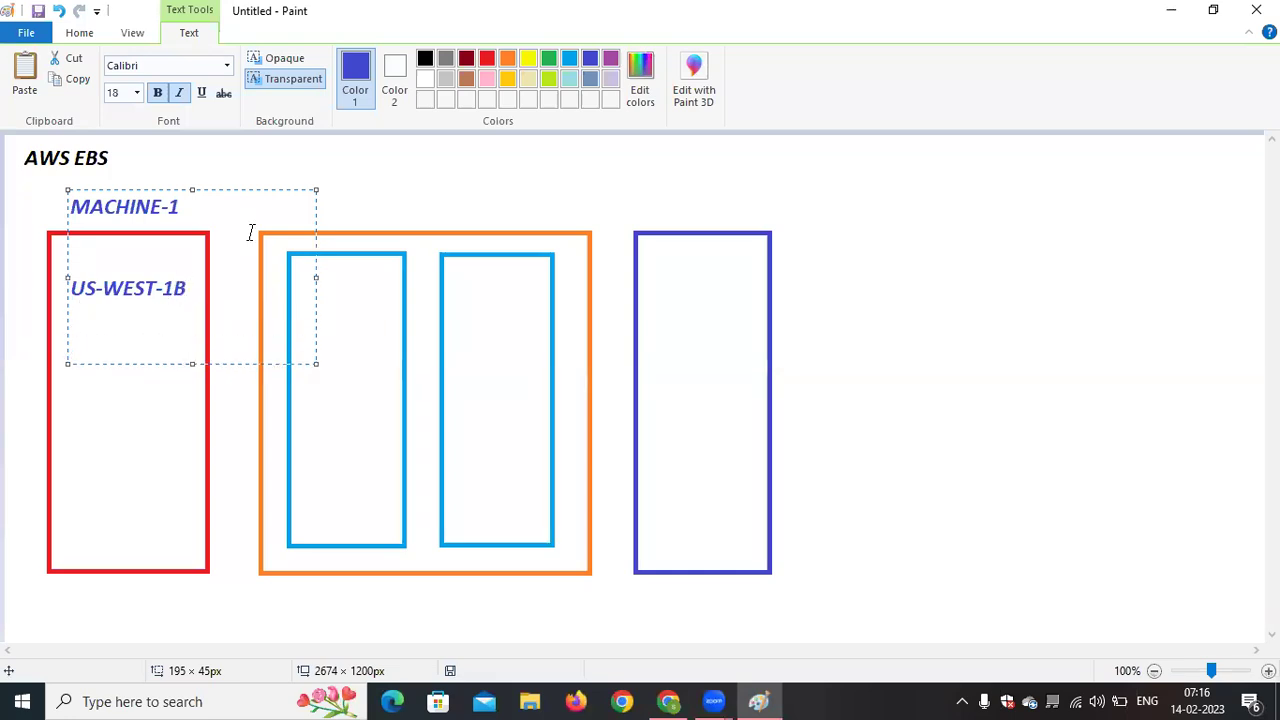
{"action": "type", "text": "8gB"}
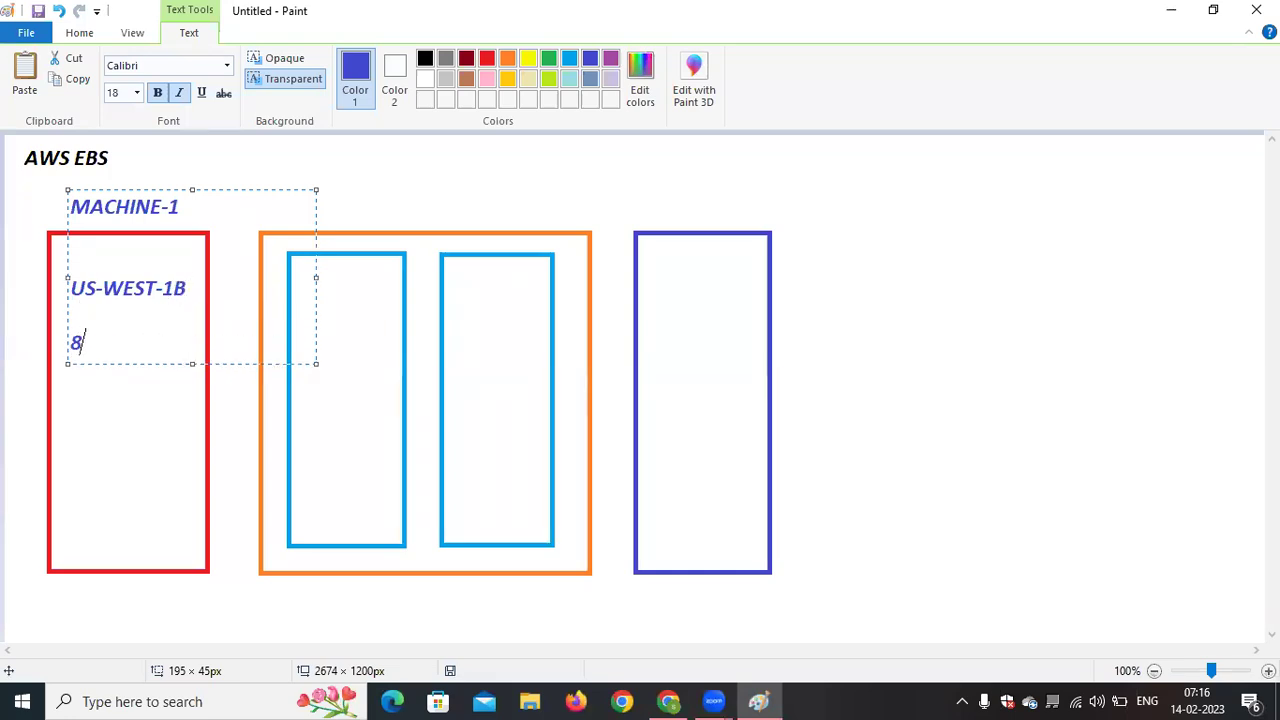
{"action": "key", "text": "Return"}
{"action": "key", "text": "Return"}
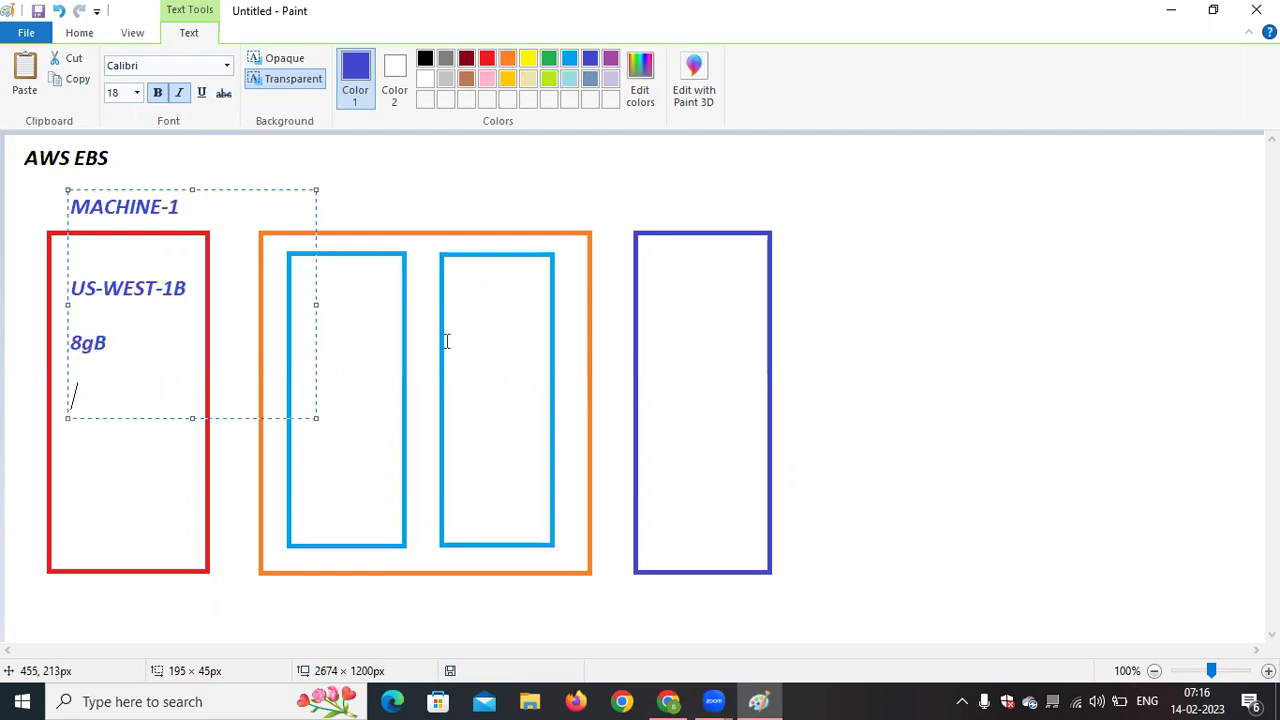
{"action": "left_click", "coordinate": [369, 317]}
Add the text 20gb with US-WEST-1B beneath it inside the first light-blue rectangle
{"action": "left_click_drag", "start_coordinate": [305, 264], "coordinate": [386, 330]}
{"action": "type", "text": "20gb"}
{"action": "key", "text": "Return"}
{"action": "key", "text": "Return"}
{"action": "type", "text": "US-EAST"}
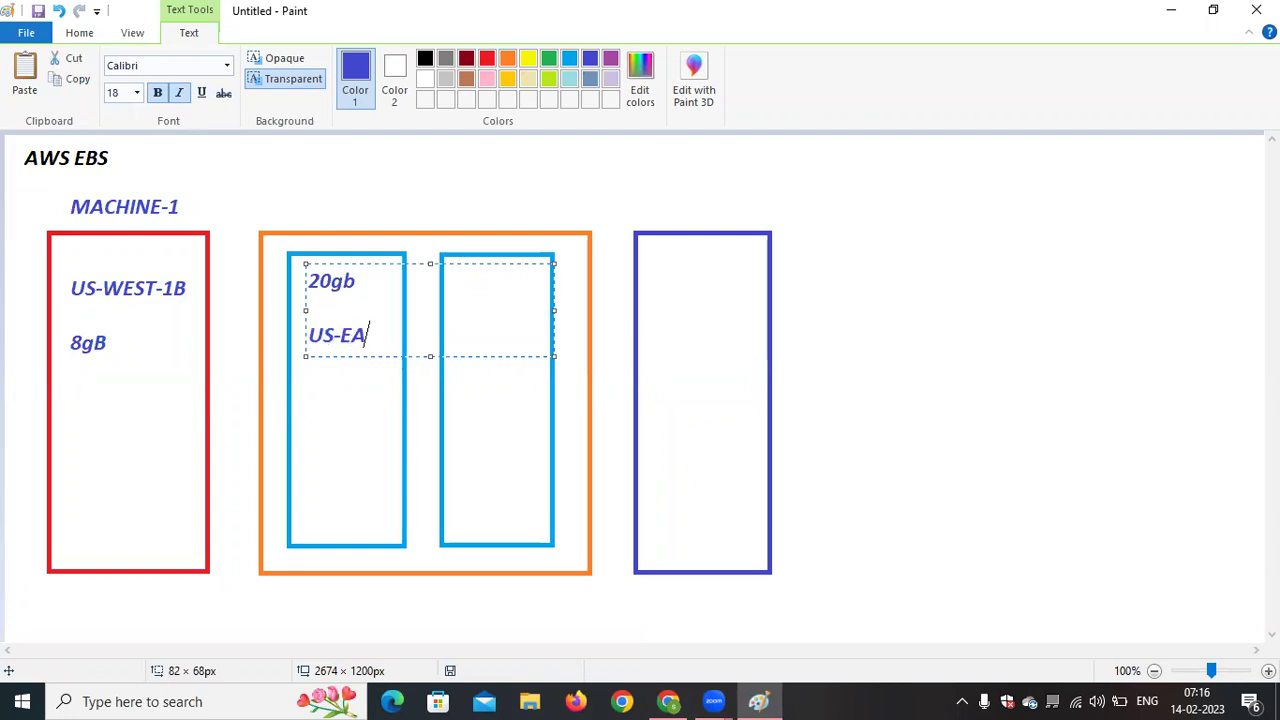
{"action": "key", "text": "BackSpace"}
{"action": "key", "text": "BackSpace"}
{"action": "key", "text": "BackSpace"}
{"action": "key", "text": "BackSpace"}
{"action": "type", "text": "WEST-1B"}
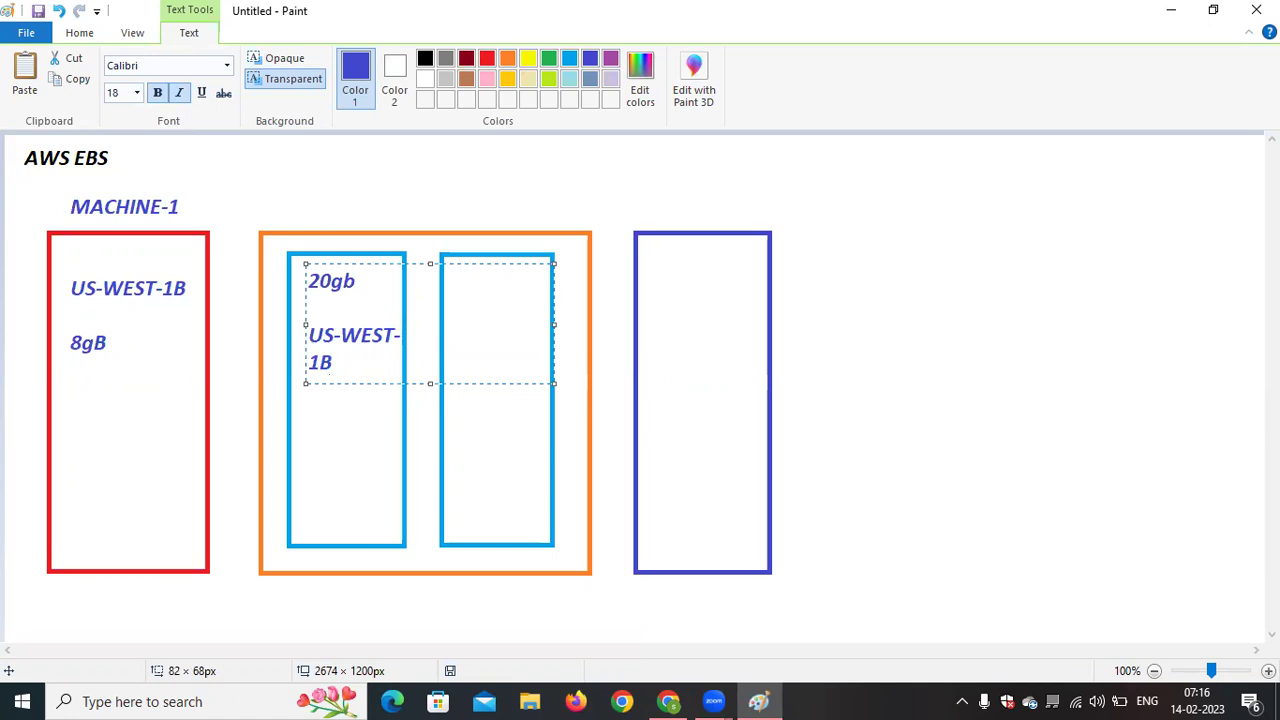
{"action": "key", "text": "Return"}
{"action": "key", "text": "Return"}
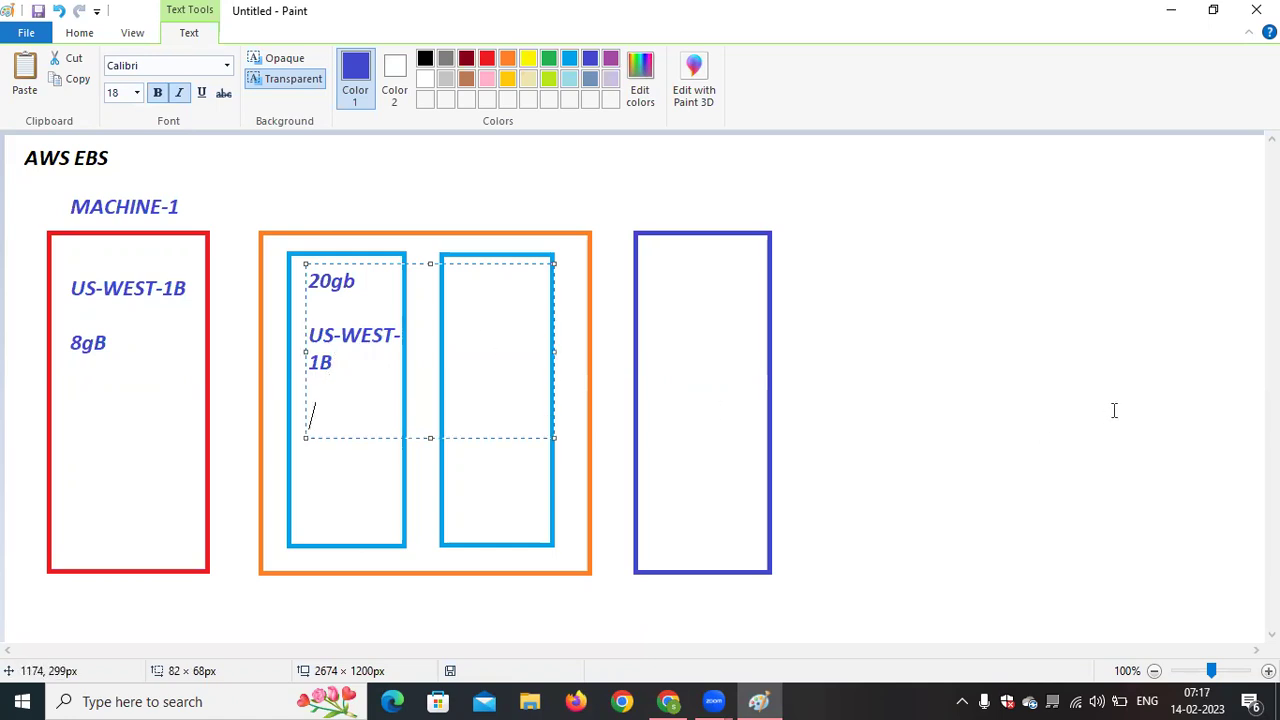
{"action": "left_click", "coordinate": [1109, 414]}
Add the text 28GB with MODIFY beneath it inside the second light-blue rectangle
{"action": "left_click_drag", "start_coordinate": [456, 280], "coordinate": [532, 346]}
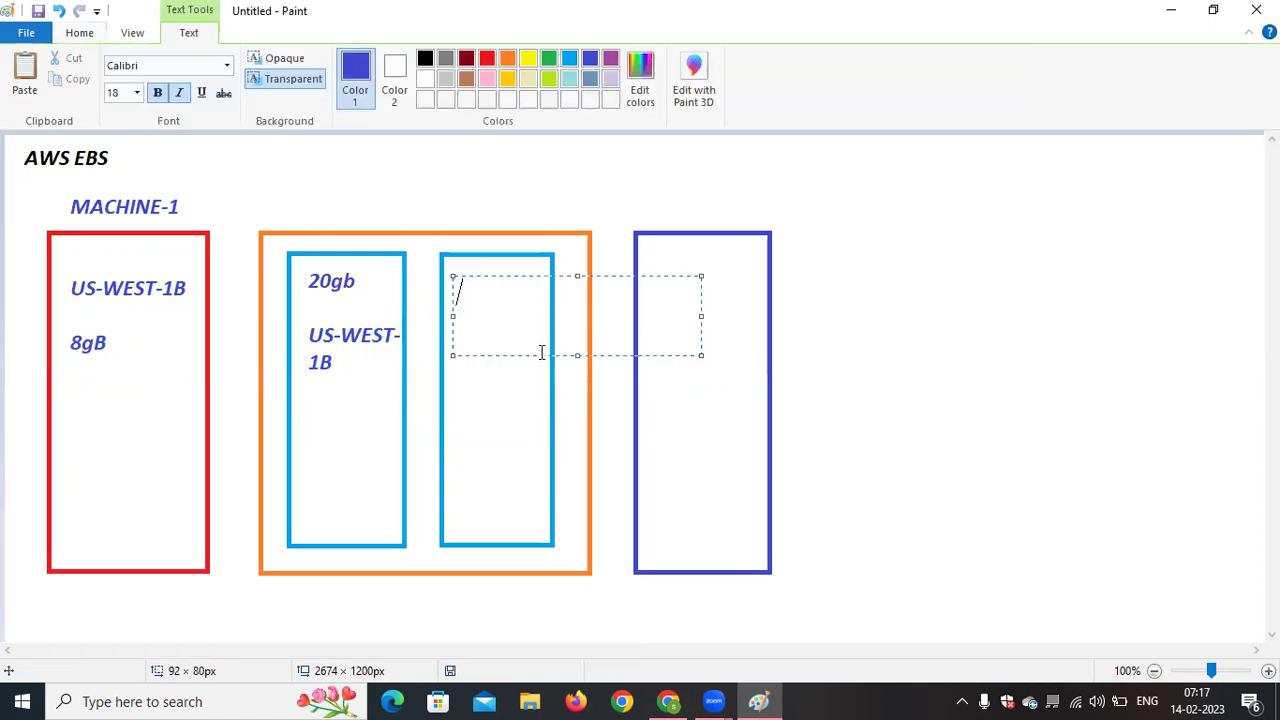
{"action": "type", "text": "28GB"}
{"action": "key", "text": "Return"}
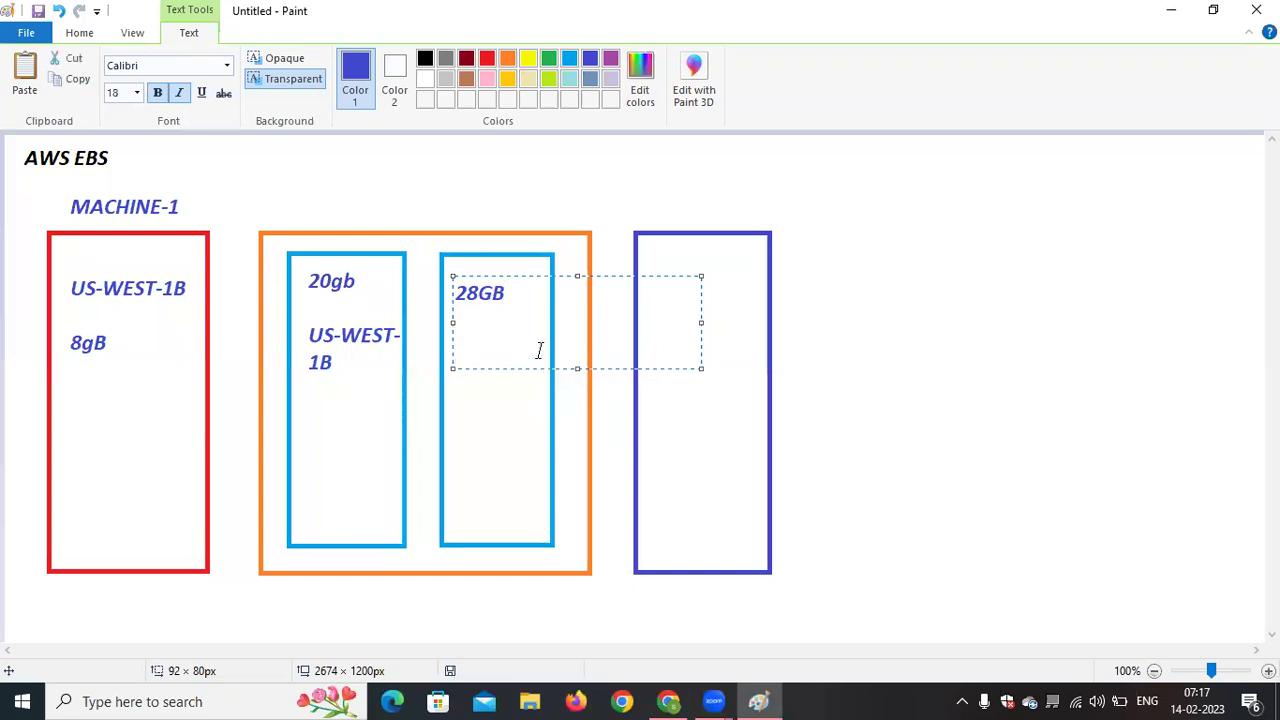
{"action": "type", "text": "MODIFY"}
{"action": "key", "text": "Return"}
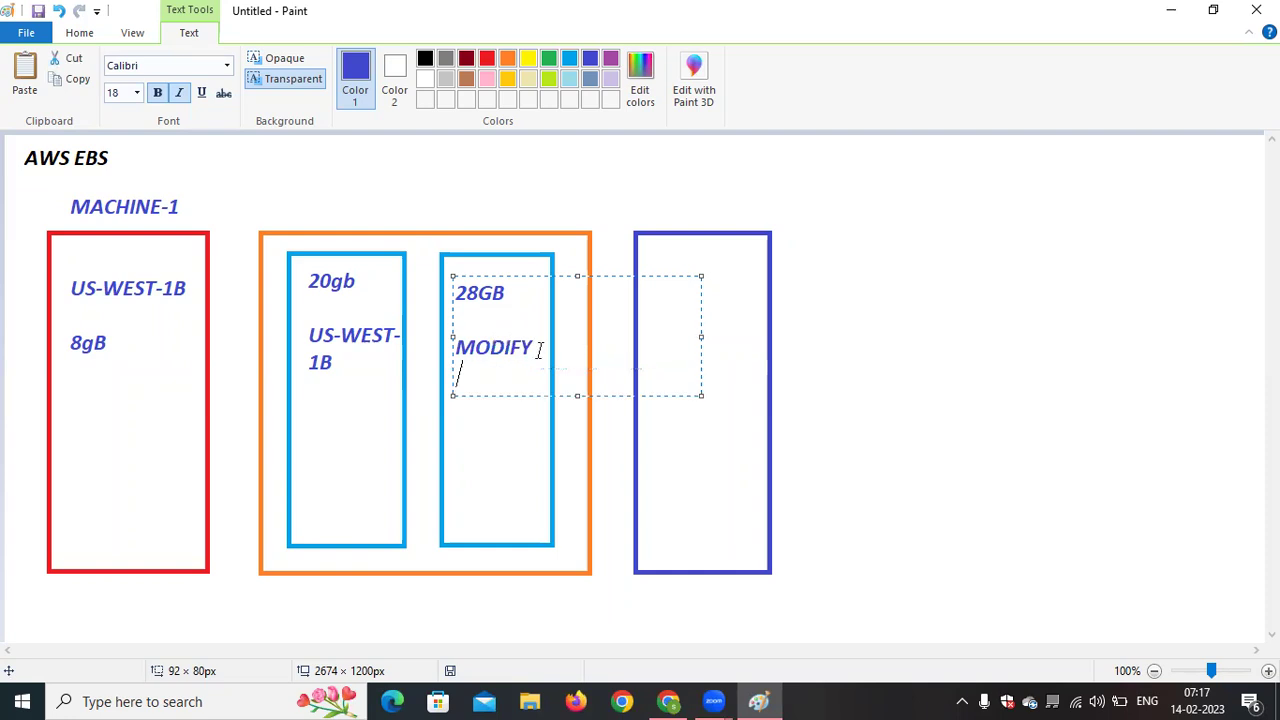
{"action": "left_click", "coordinate": [977, 420]}
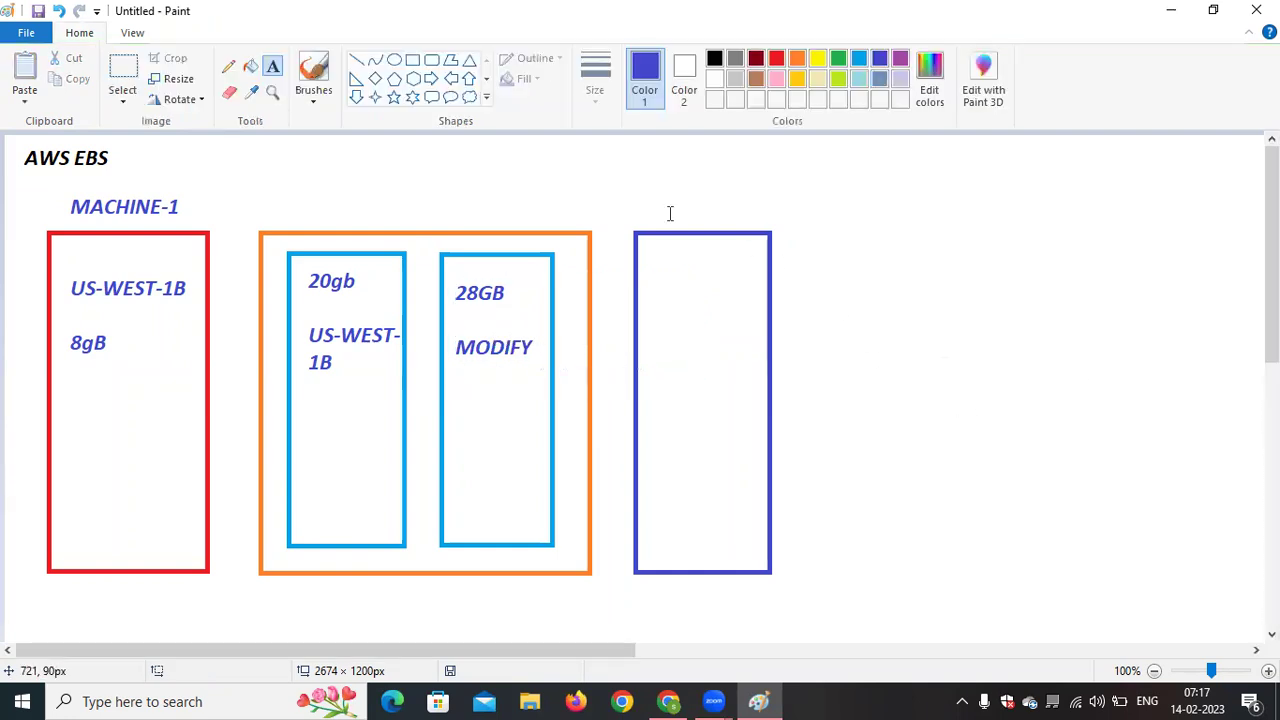
Add the text label MACHINE -2 above the dark-blue rectangle
{"action": "left_click", "coordinate": [640, 192]}
{"action": "type", "text": "MAC"}
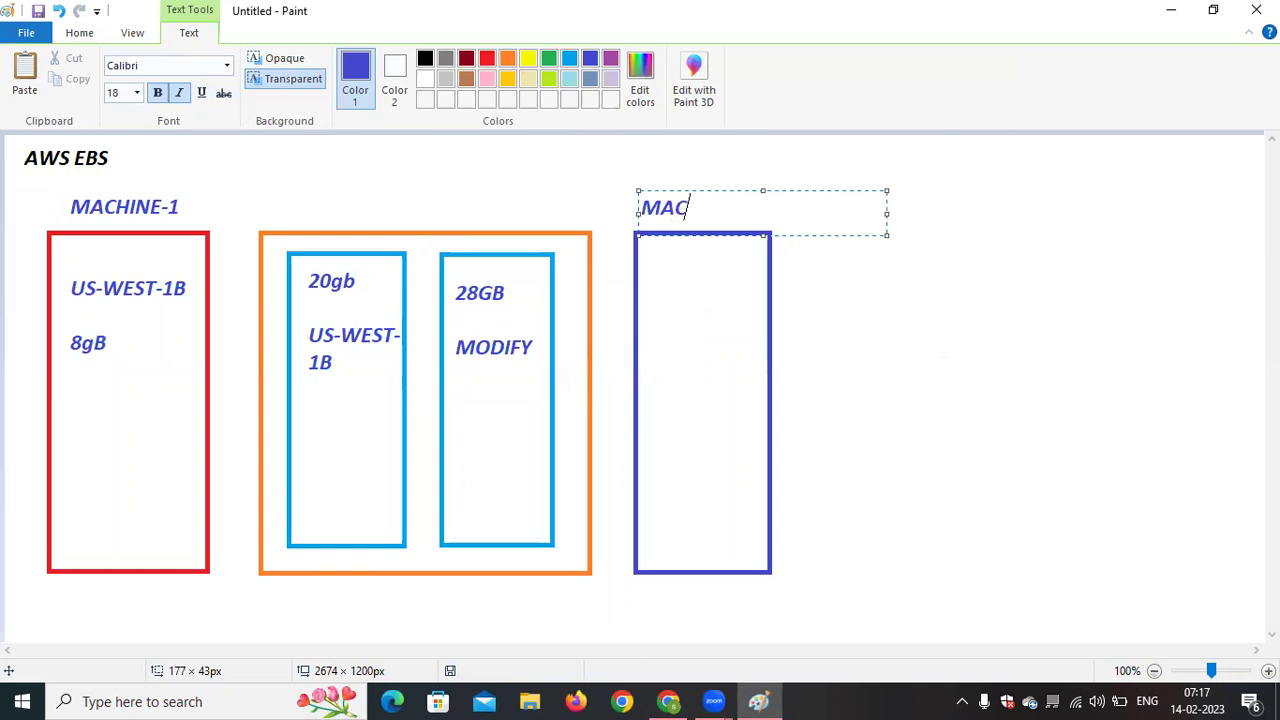
{"action": "type", "text": "HINE -2"}
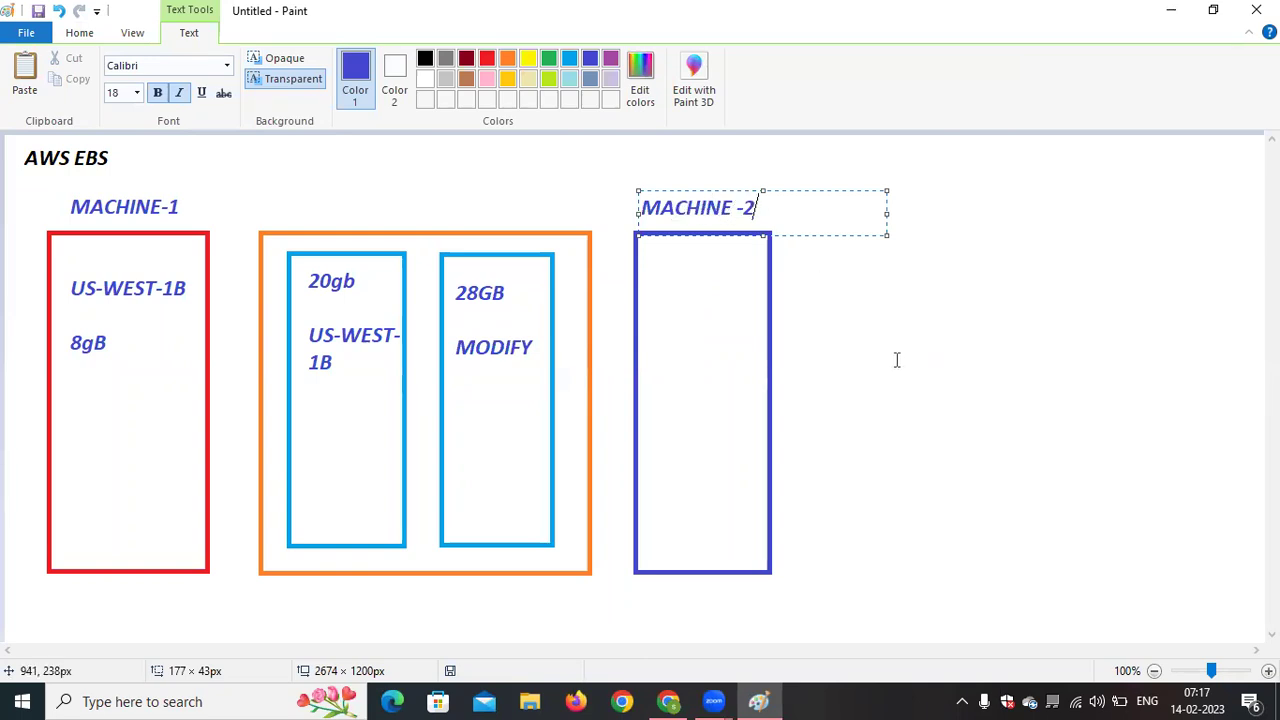
{"action": "left_click", "coordinate": [897, 360]}
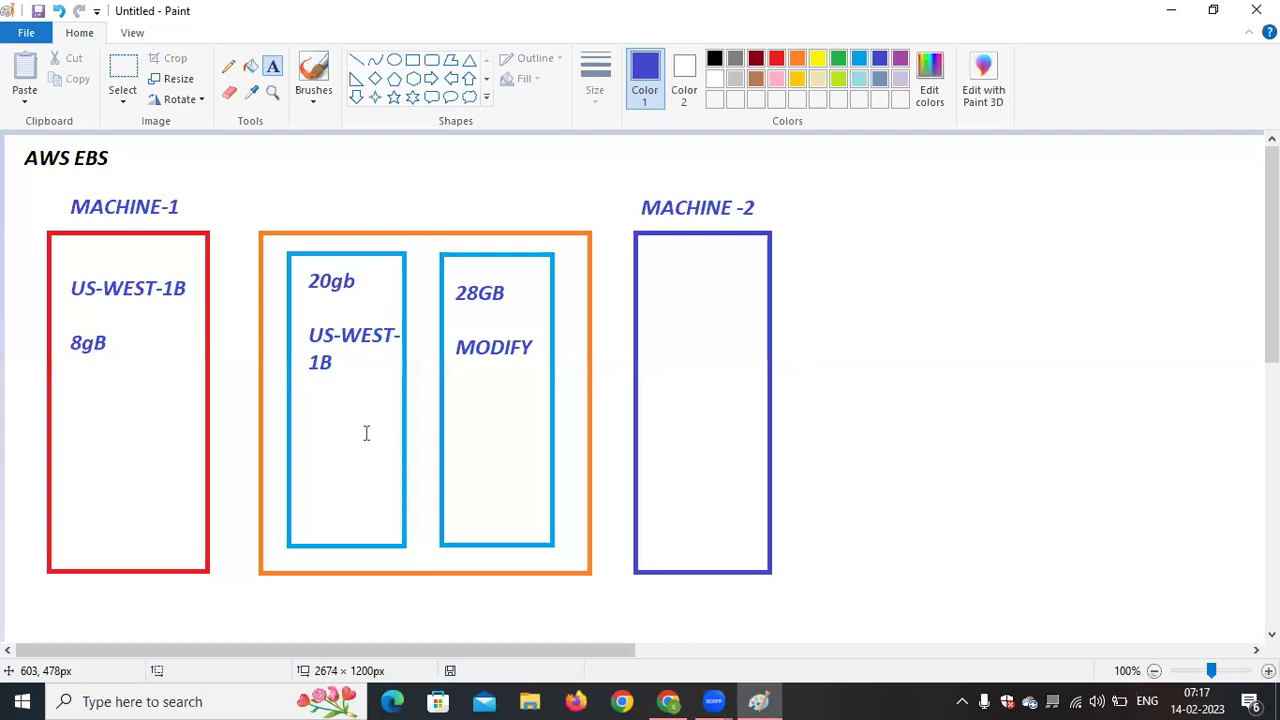
Underline the MACHINE-1 label and circle 8gB and US-WEST-1B in the red rectangle with the Pencil tool
{"action": "left_click", "coordinate": [228, 66]}
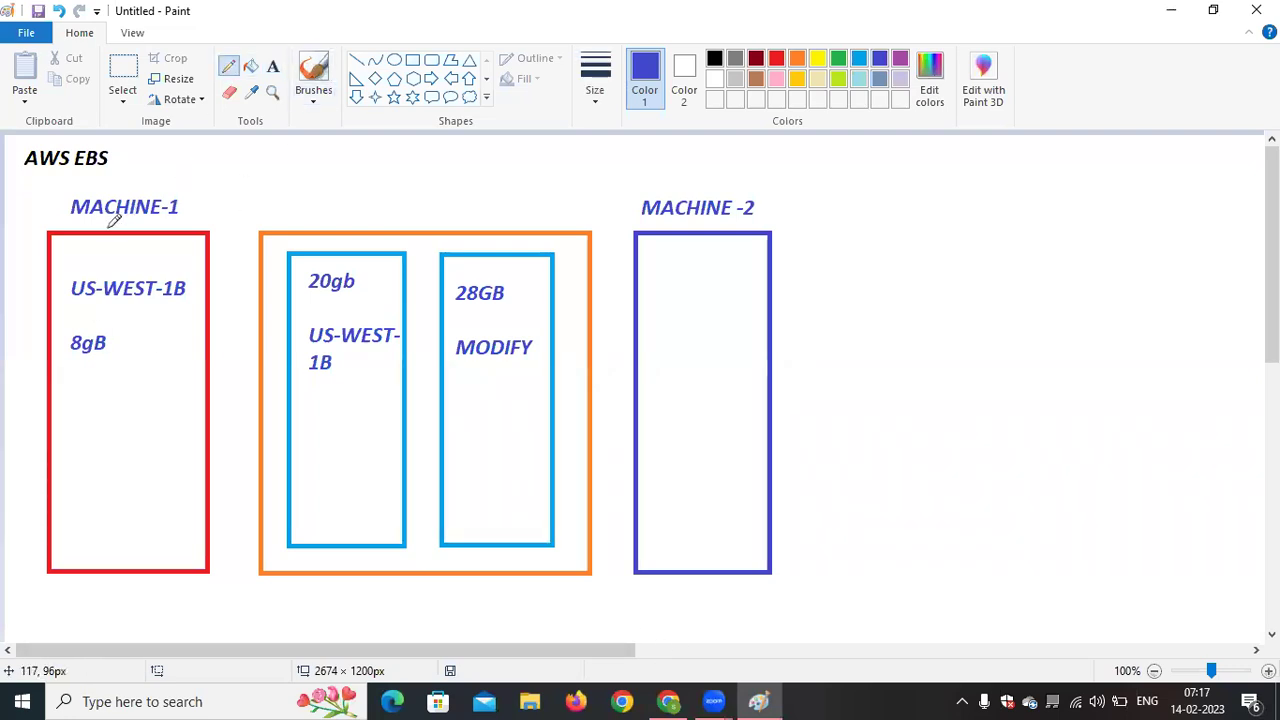
{"action": "left_click_drag", "start_coordinate": [67, 221], "coordinate": [178, 222]}
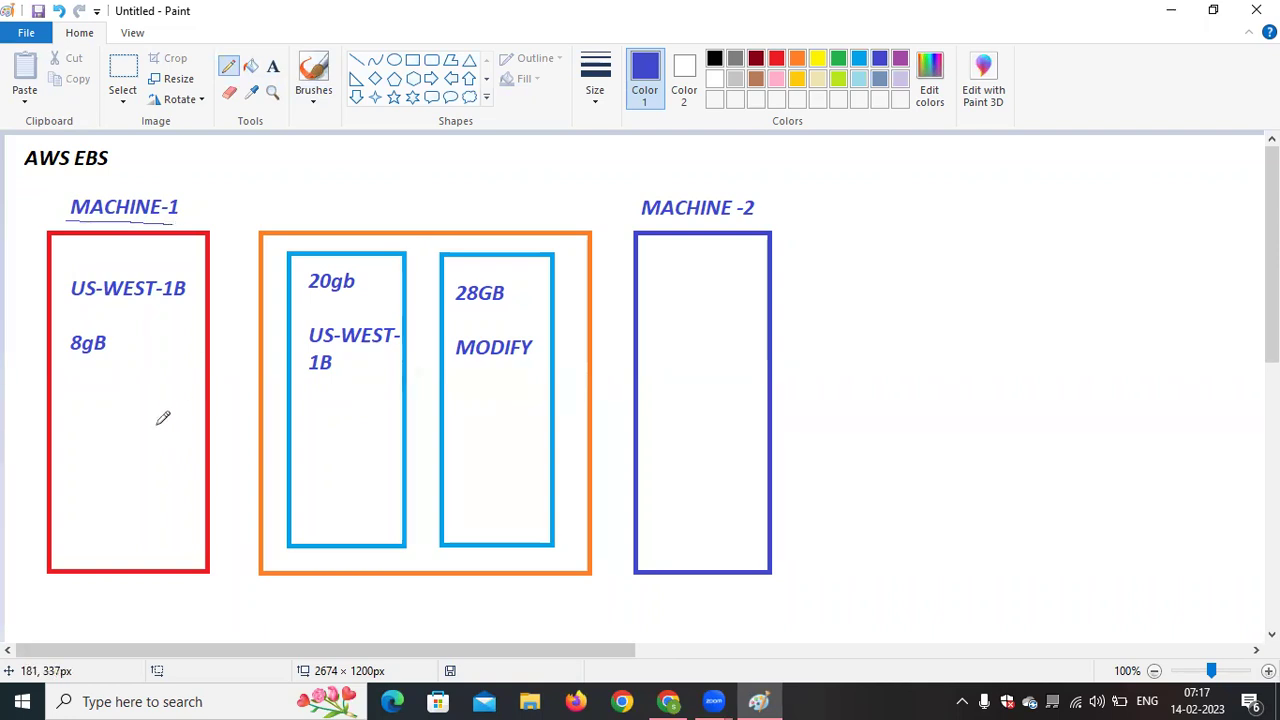
{"action": "mouse_move", "coordinate": [115, 342]}
{"action": "left_mouse_down"}
{"action": "mouse_move", "coordinate": [104, 328]}
{"action": "mouse_move", "coordinate": [64, 332]}
{"action": "mouse_move", "coordinate": [116, 358]}
{"action": "mouse_move", "coordinate": [120, 331]}
{"action": "mouse_move", "coordinate": [200, 293]}
{"action": "mouse_move", "coordinate": [174, 254]}
{"action": "mouse_move", "coordinate": [124, 246]}
{"action": "left_mouse_up"}
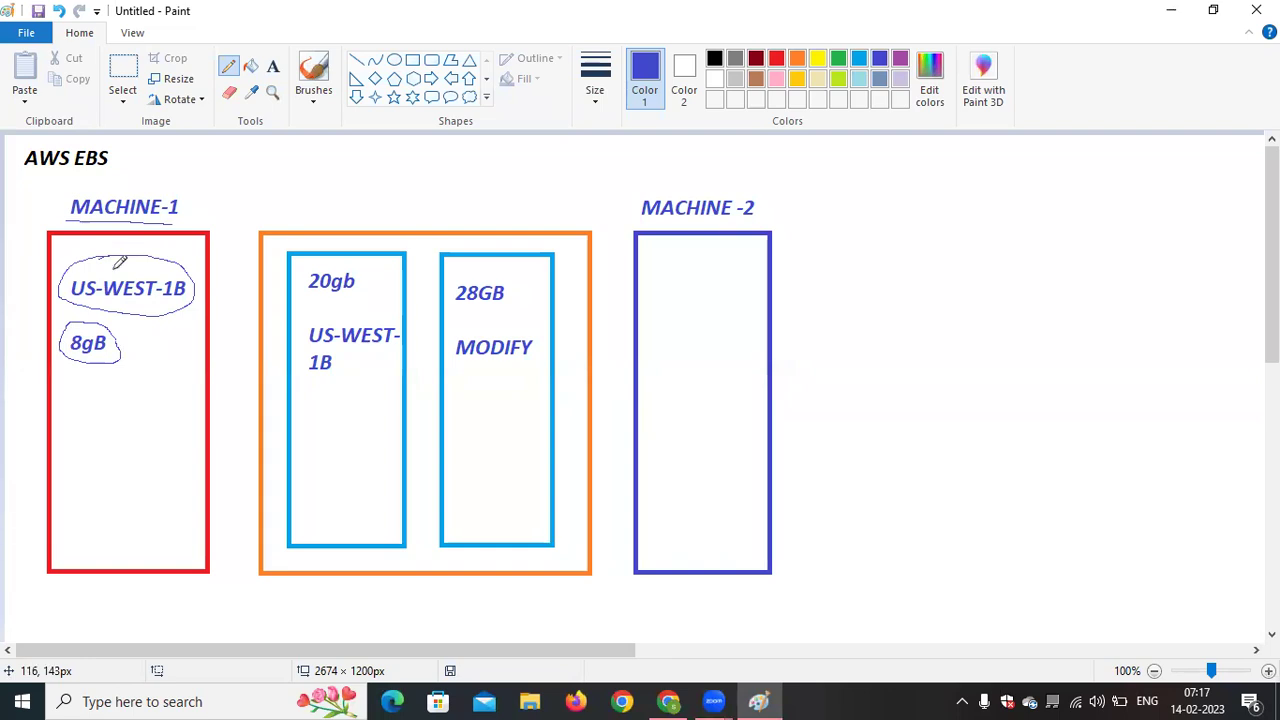
Add the text label VOLUME above the orange rectangle
{"action": "left_click", "coordinate": [273, 66]}
{"action": "left_click_drag", "start_coordinate": [322, 191], "coordinate": [513, 224]}
{"action": "type", "text": "VOLUME"}
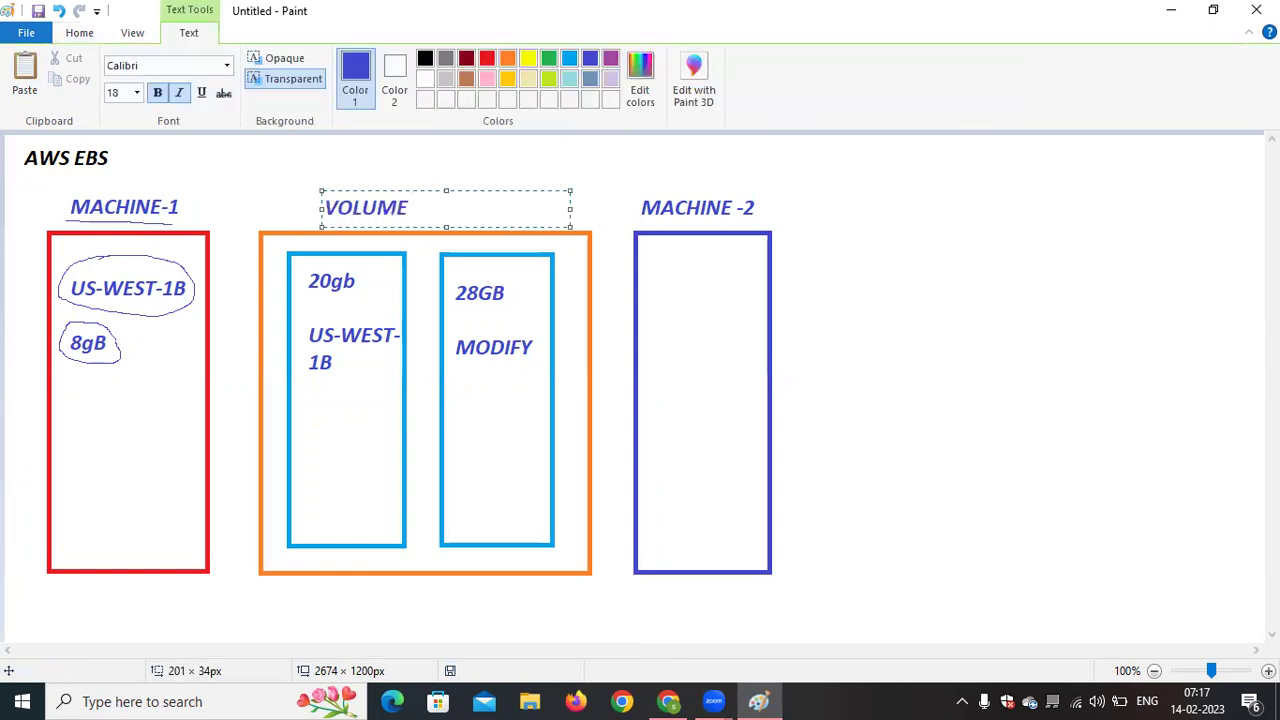
{"action": "left_click", "coordinate": [1163, 466]}
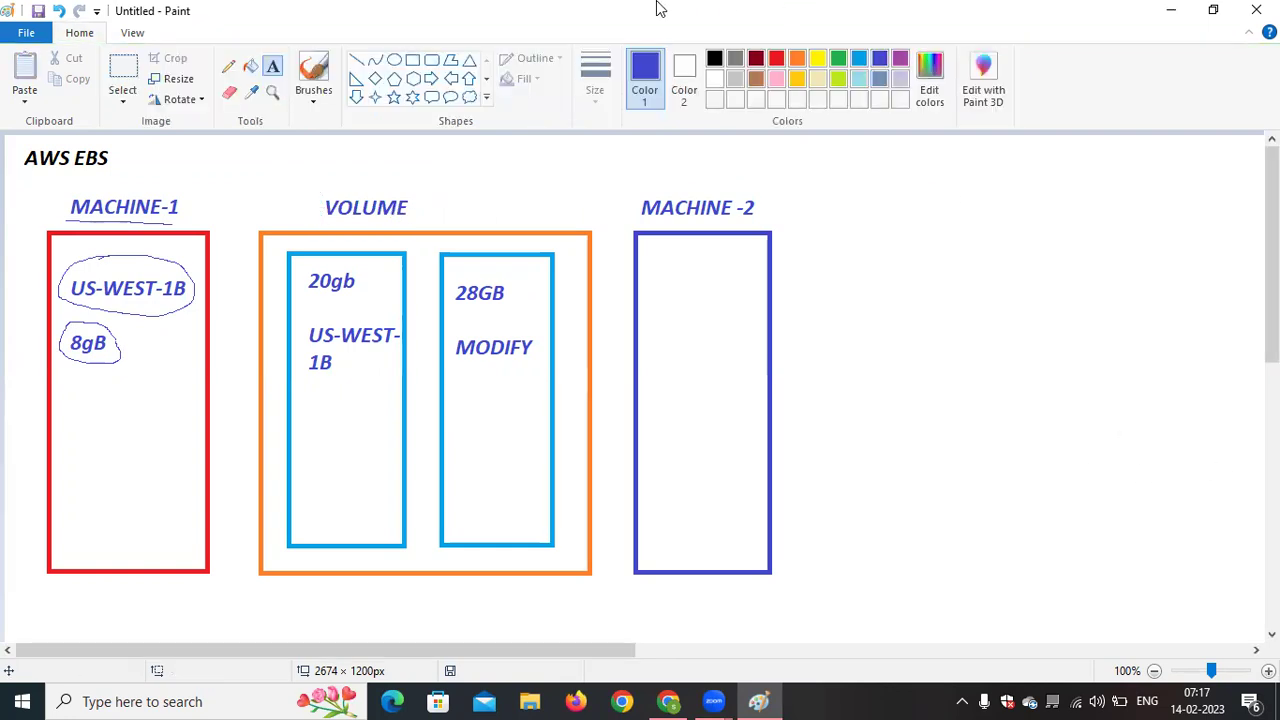
With the Pencil, underline the volume's US-WEST-1B and MODIFY, draw an arrow from the 20gb volume to MACHINE-1, and join the two volumes with a line
{"action": "left_click", "coordinate": [228, 66]}
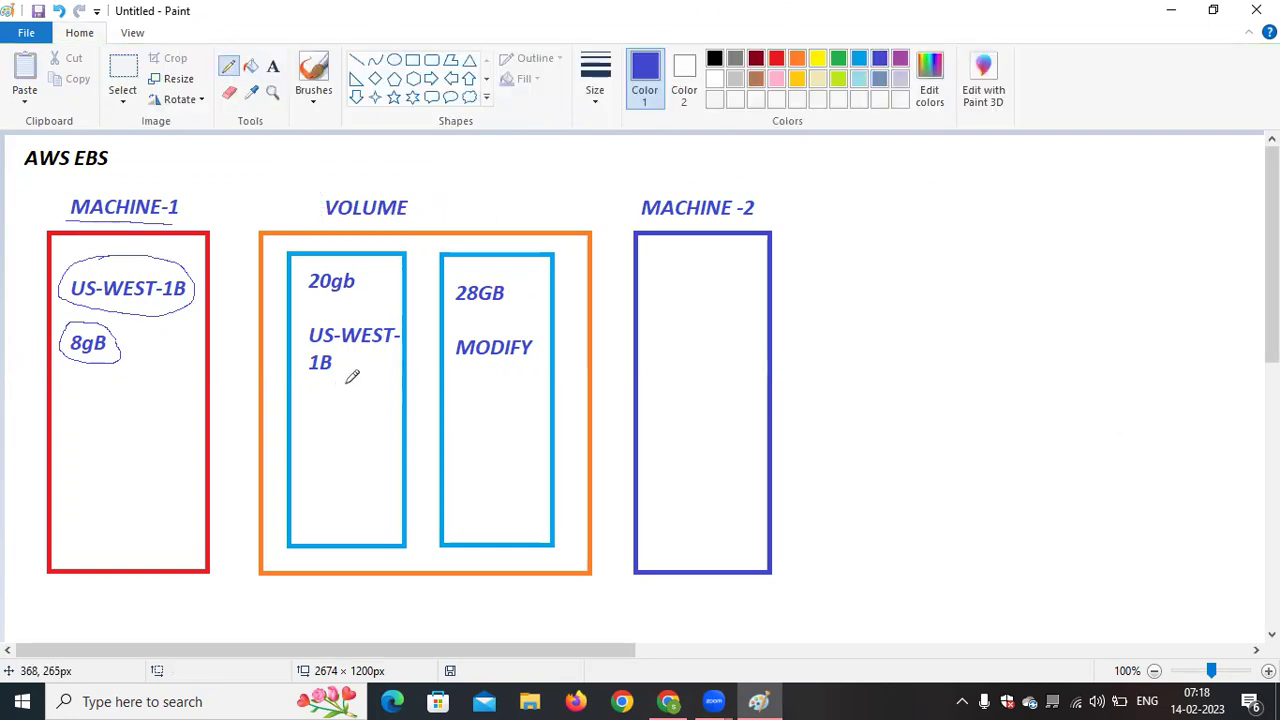
{"action": "left_click_drag", "start_coordinate": [318, 385], "coordinate": [374, 392]}
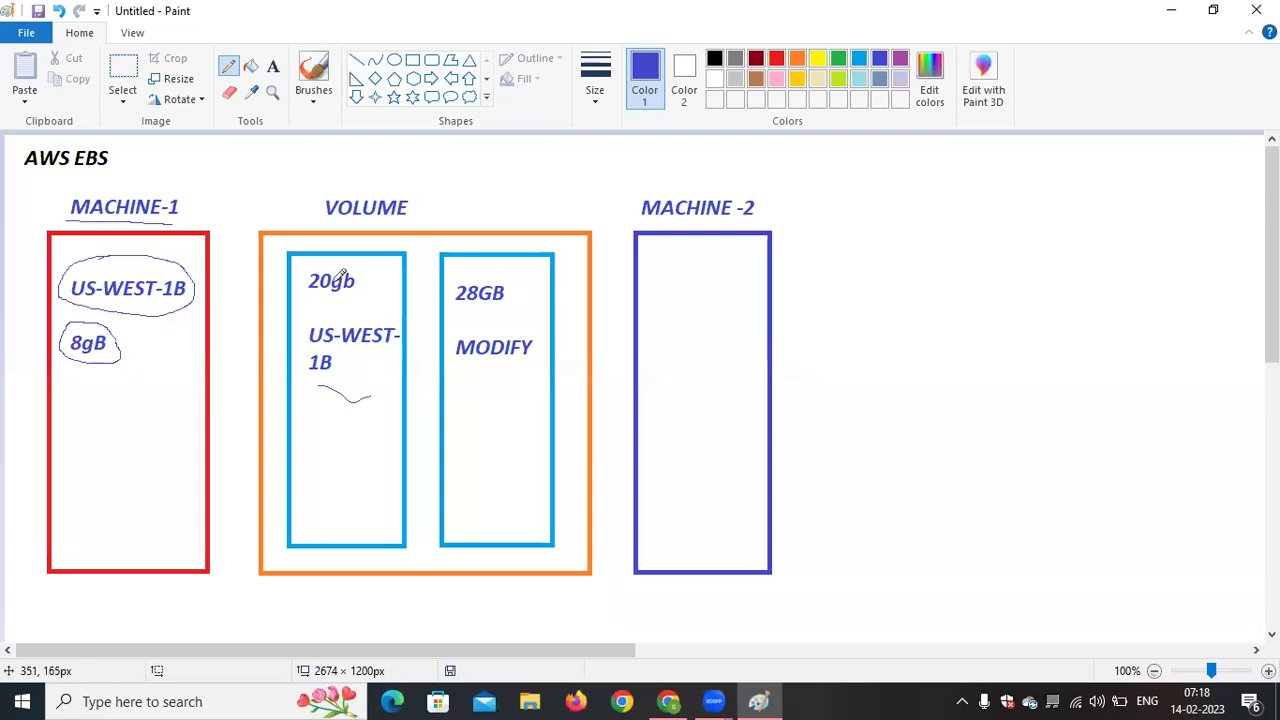
{"action": "mouse_move", "coordinate": [324, 253]}
{"action": "left_mouse_down"}
{"action": "mouse_move", "coordinate": [308, 201]}
{"action": "mouse_move", "coordinate": [275, 188]}
{"action": "mouse_move", "coordinate": [213, 186]}
{"action": "mouse_move", "coordinate": [185, 238]}
{"action": "left_mouse_up"}
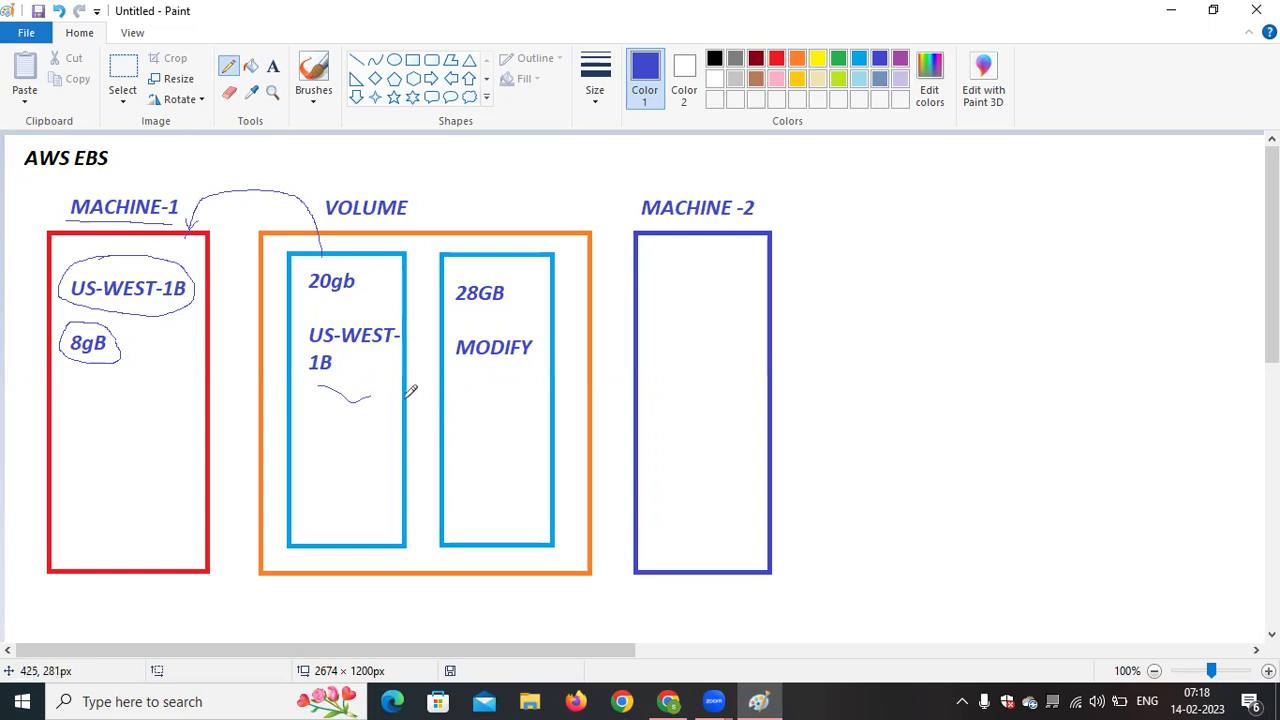
{"action": "left_click_drag", "start_coordinate": [405, 398], "coordinate": [521, 364]}
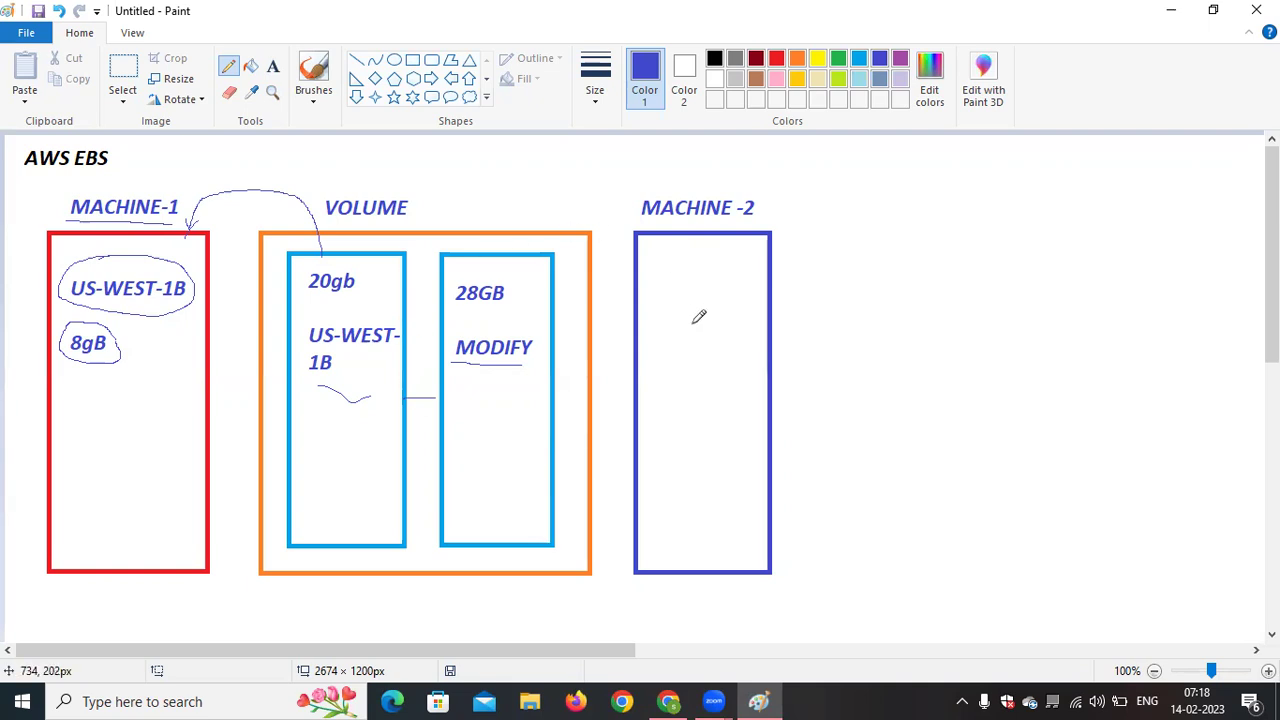
Switch to Chrome, open aws.amazon.com in the empty tab and go to the console sign-in page
{"action": "left_click", "coordinate": [670, 701]}
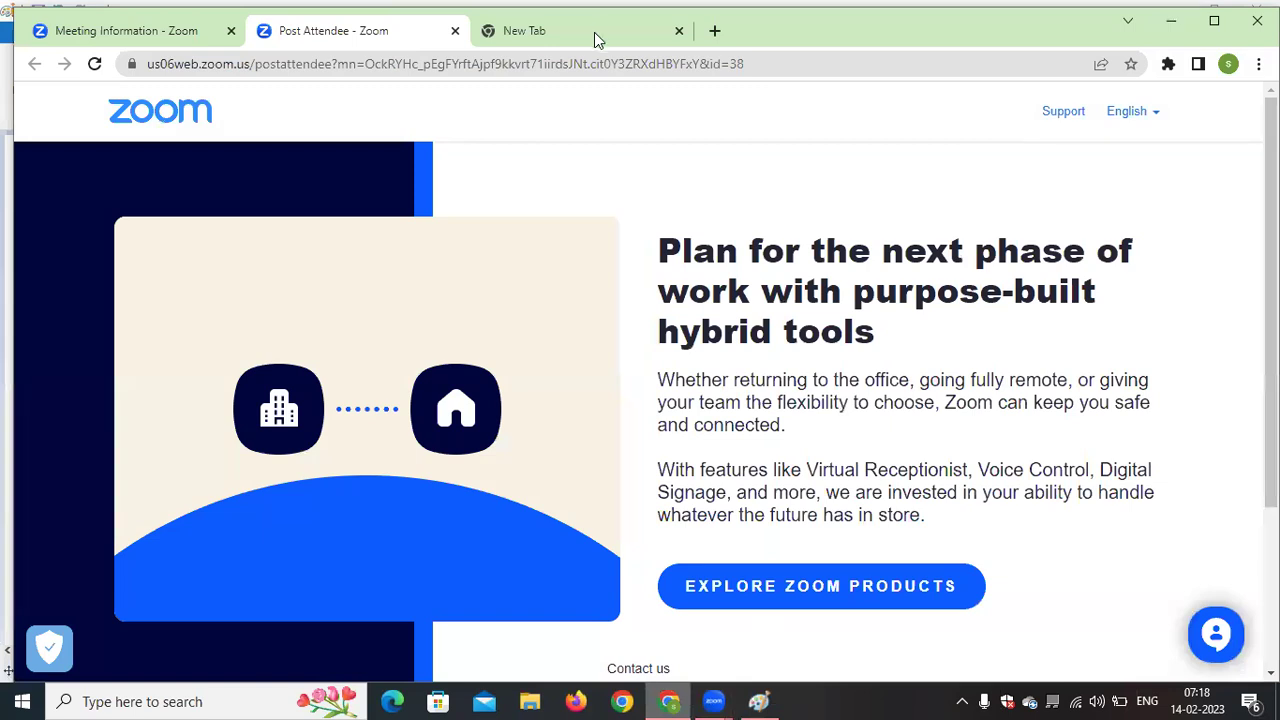
{"action": "left_click", "coordinate": [594, 32]}
{"action": "type", "text": "aws.amazon.com"}
{"action": "key", "text": "Return"}
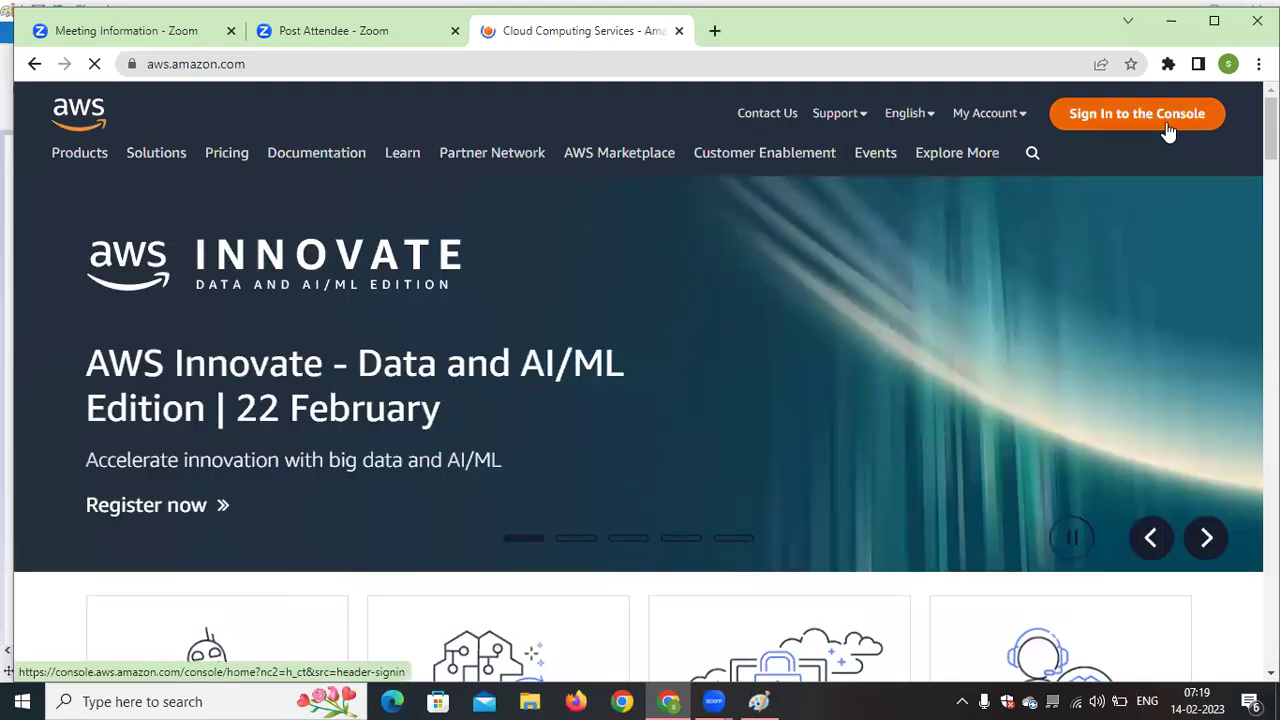
{"action": "left_click", "coordinate": [1167, 128]}
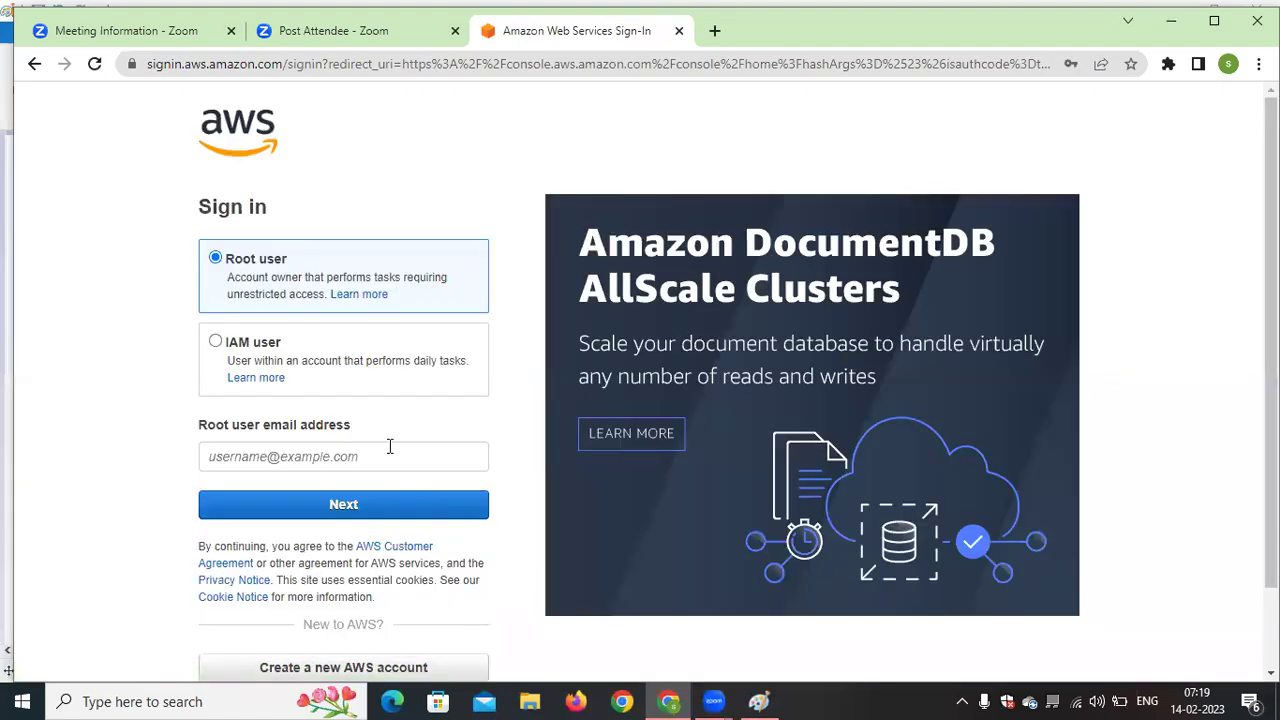
Submit the saved root user e-mail address on the AWS sign-in form
{"action": "left_click", "coordinate": [390, 447]}
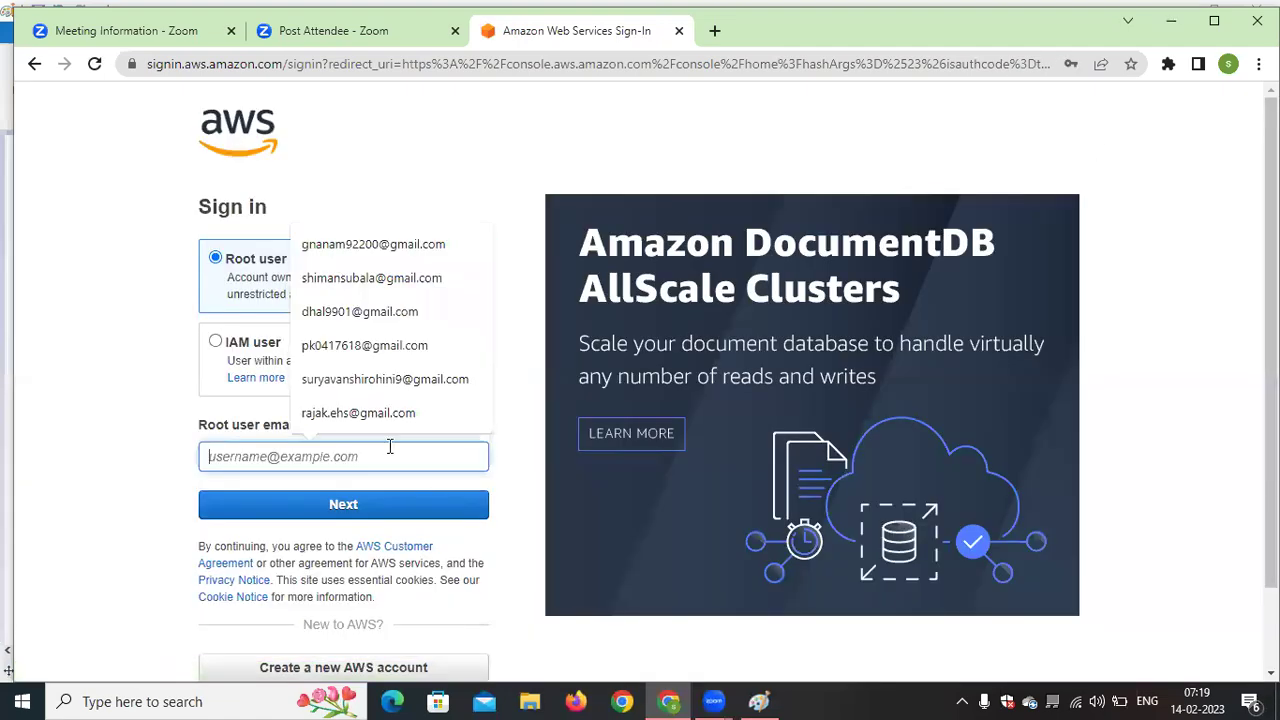
{"action": "left_click", "coordinate": [388, 314]}
{"action": "left_click", "coordinate": [343, 505]}
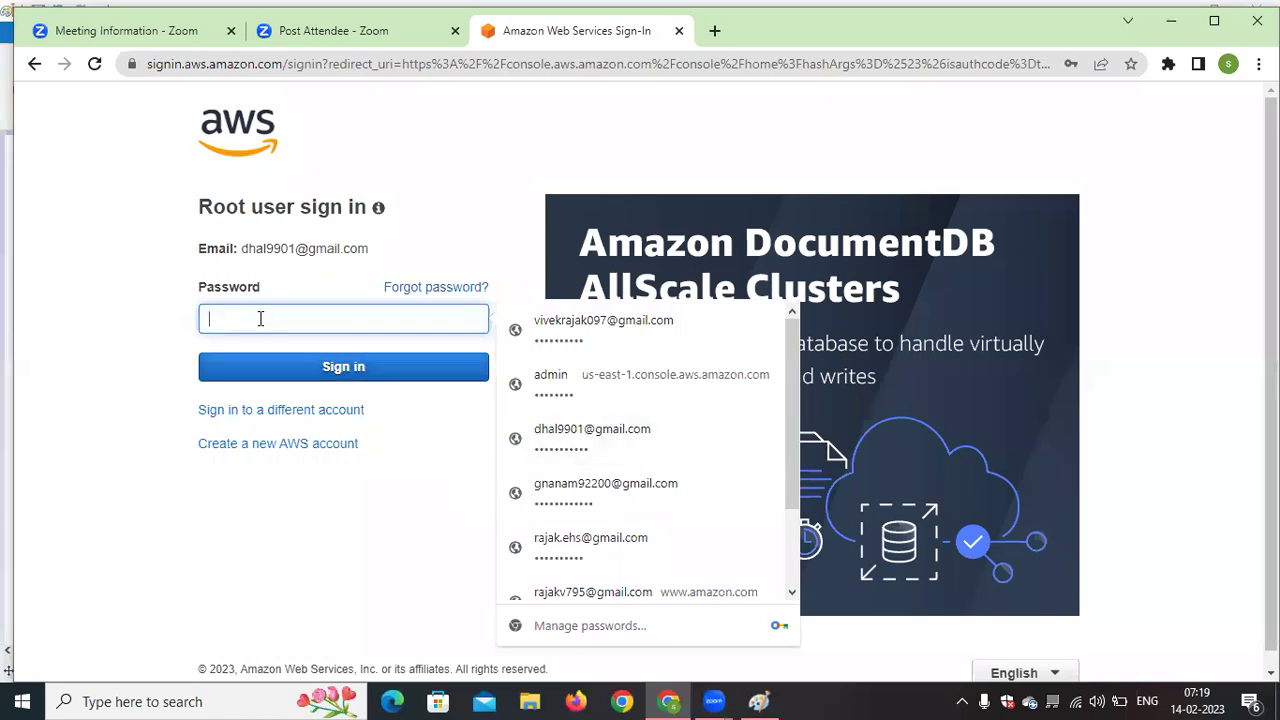
Enter the root account password and sign in to the AWS Management Console
{"action": "type", "text": "••••"}
{"action": "key", "text": "BackSpace"}
{"action": "key", "text": "BackSpace"}
{"action": "key", "text": "BackSpace"}
{"action": "key", "text": "BackSpace"}
{"action": "key", "text": "BackSpace"}
{"action": "type", "text": "•••••••"}
{"action": "key", "text": "Return"}
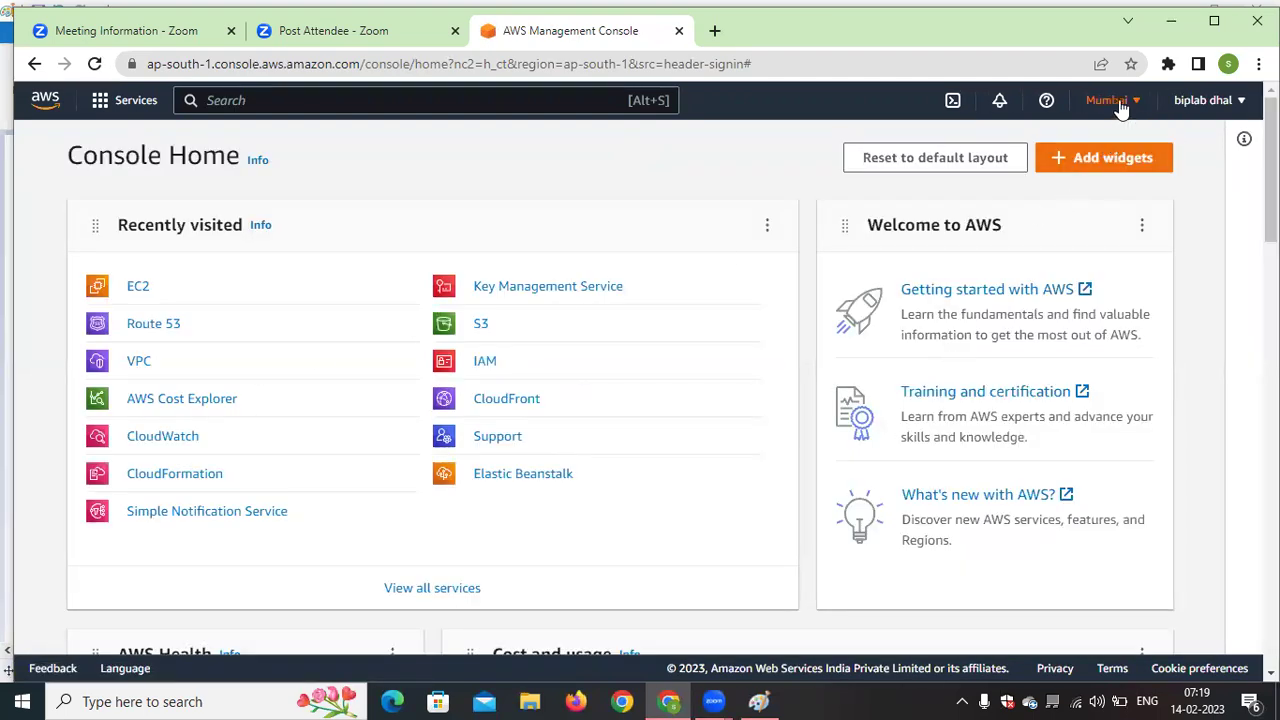
Switch the region to US West (N. California) and list all EC2 instances without the running-state filter
{"action": "left_click", "coordinate": [1119, 102]}
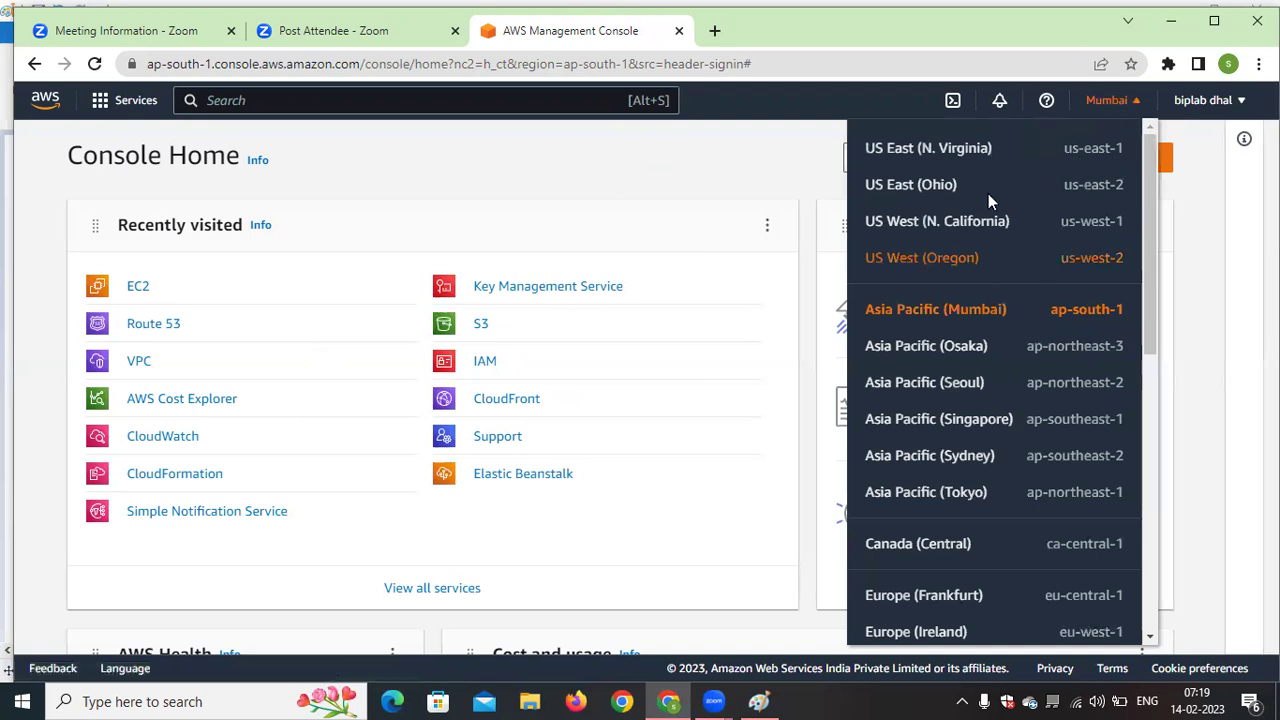
{"action": "left_click", "coordinate": [986, 221]}
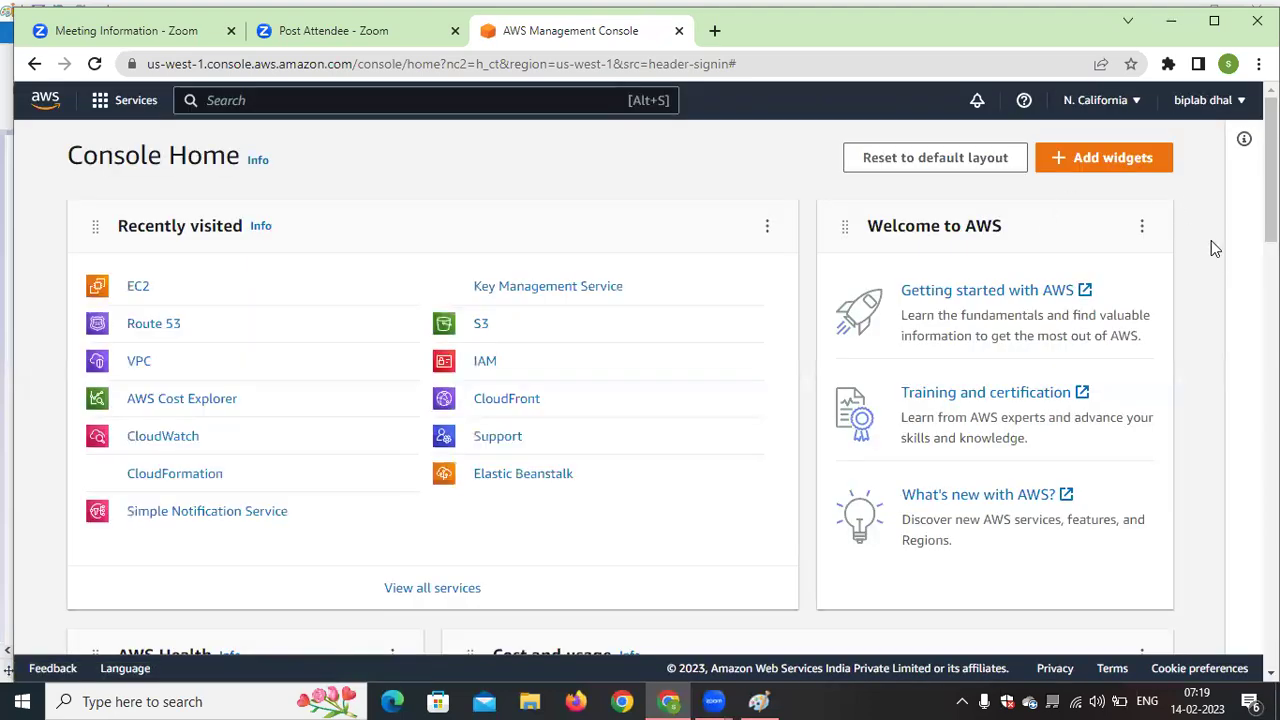
{"action": "left_click", "coordinate": [140, 287]}
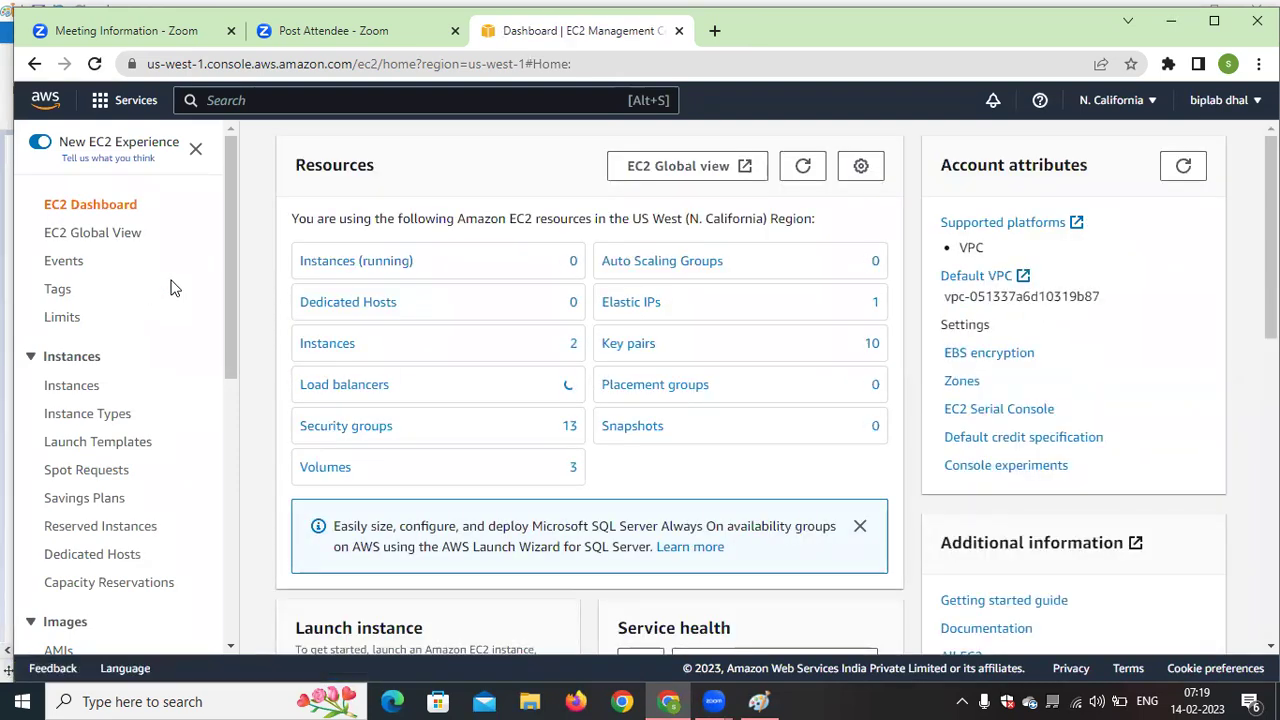
{"action": "left_click", "coordinate": [377, 271]}
{"action": "left_click", "coordinate": [430, 209]}
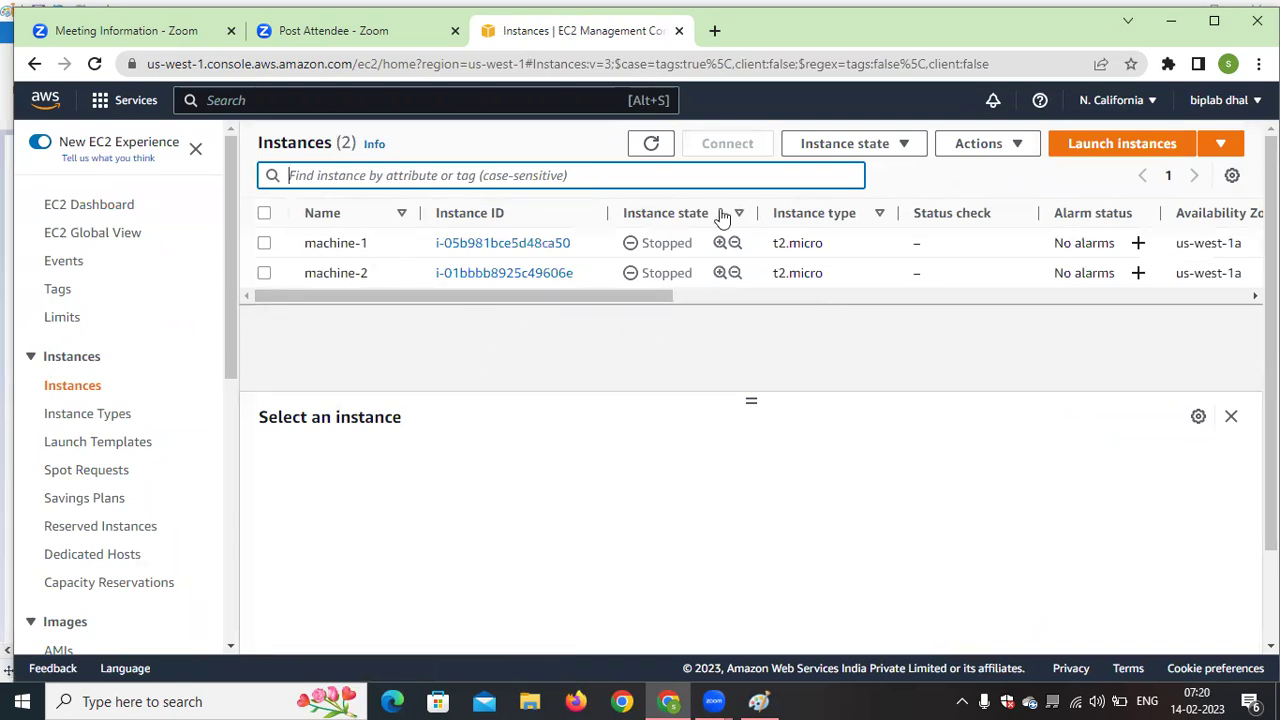
Start both EC2 instances, machine-1 and machine-2
{"action": "left_click", "coordinate": [265, 214]}
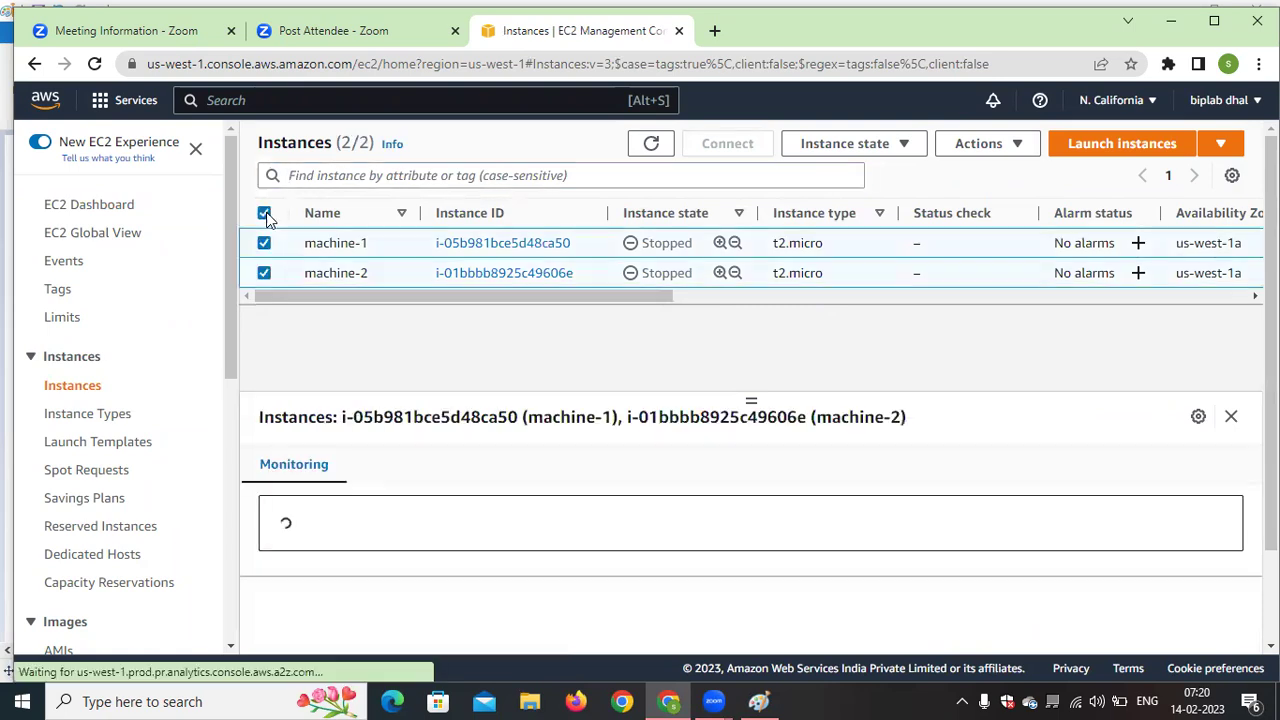
{"action": "left_click", "coordinate": [900, 146]}
{"action": "left_click", "coordinate": [856, 202]}
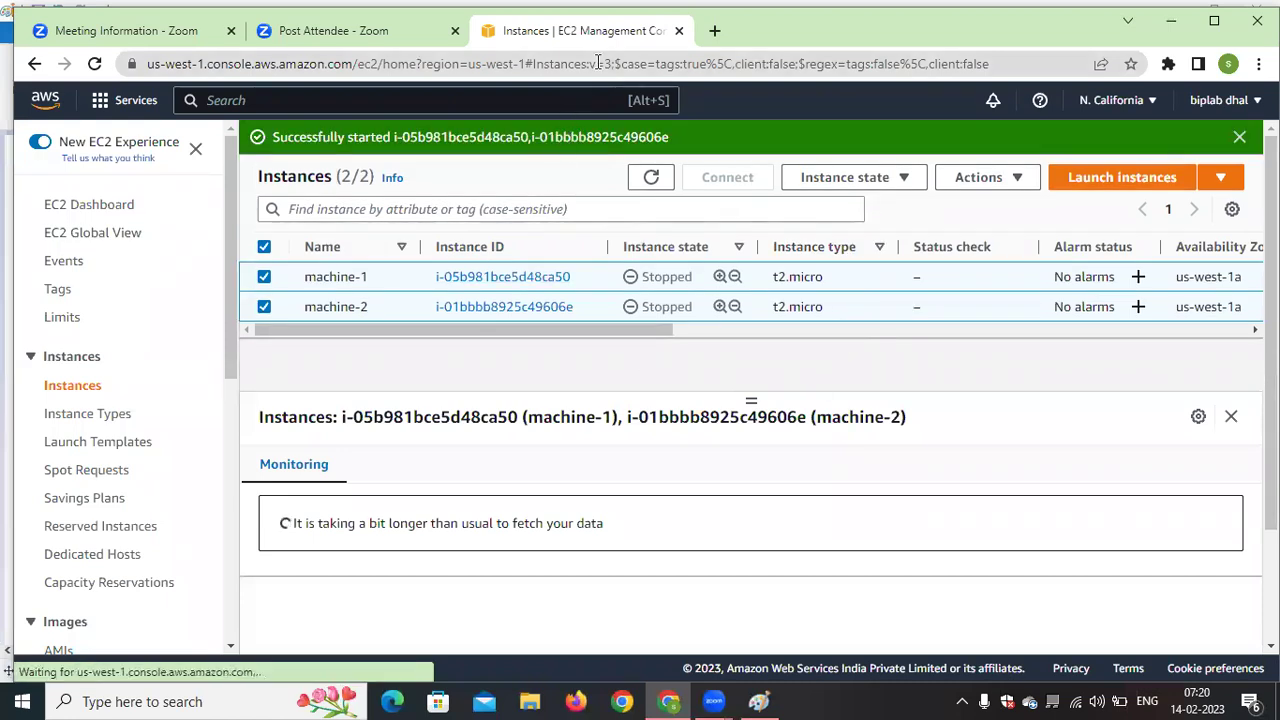
Duplicate the Instances tab and open the Elastic Block Store volumes list in the copy
{"action": "right_click", "coordinate": [614, 31]}
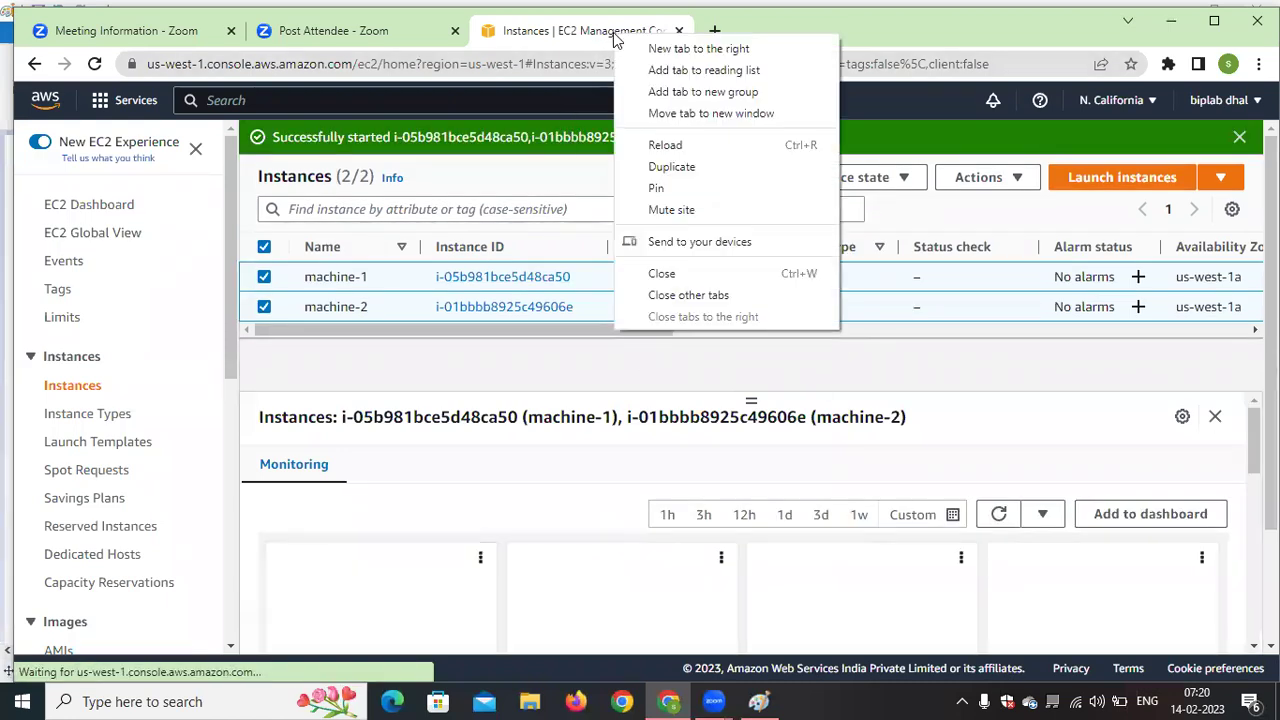
{"action": "left_click", "coordinate": [703, 167]}
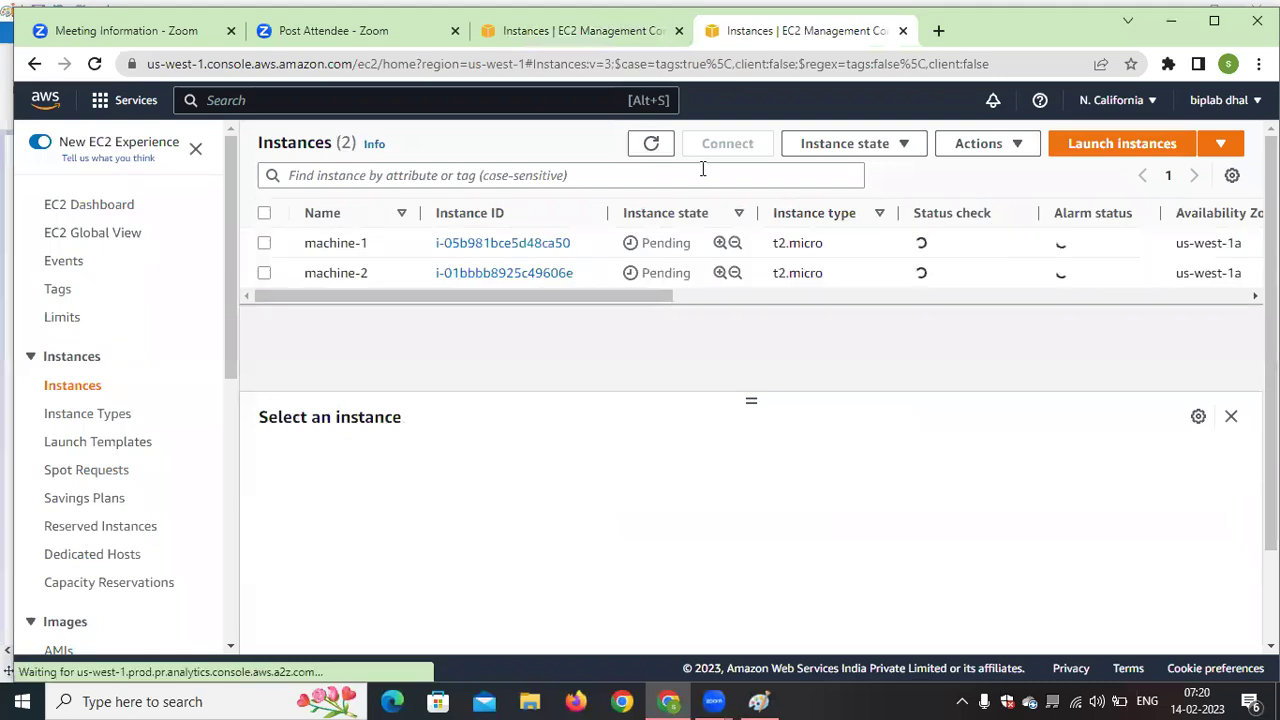
{"action": "scroll", "coordinate": [131, 420], "scroll_direction": "down", "scroll_amount": 3}
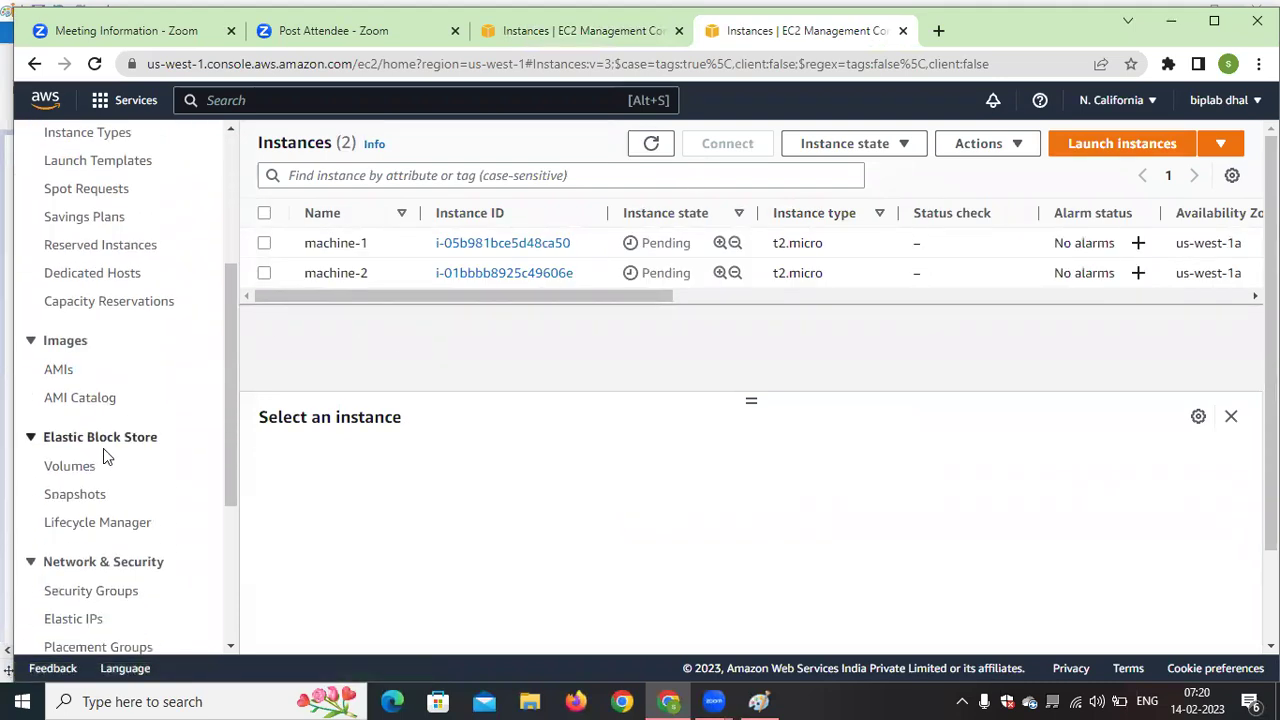
{"action": "left_click", "coordinate": [91, 472]}
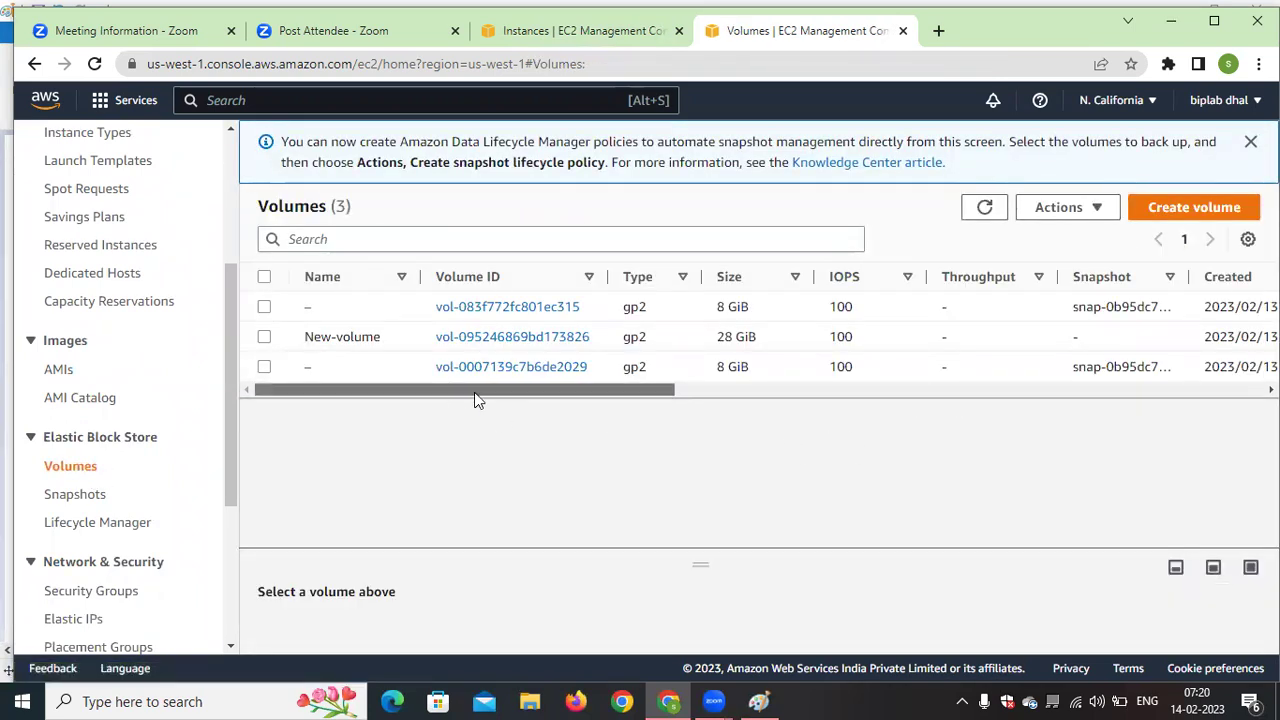
Check the size, availability zone and state of the EBS volumes and compare them with the Paint diagram
{"action": "mouse_move", "coordinate": [366, 341]}
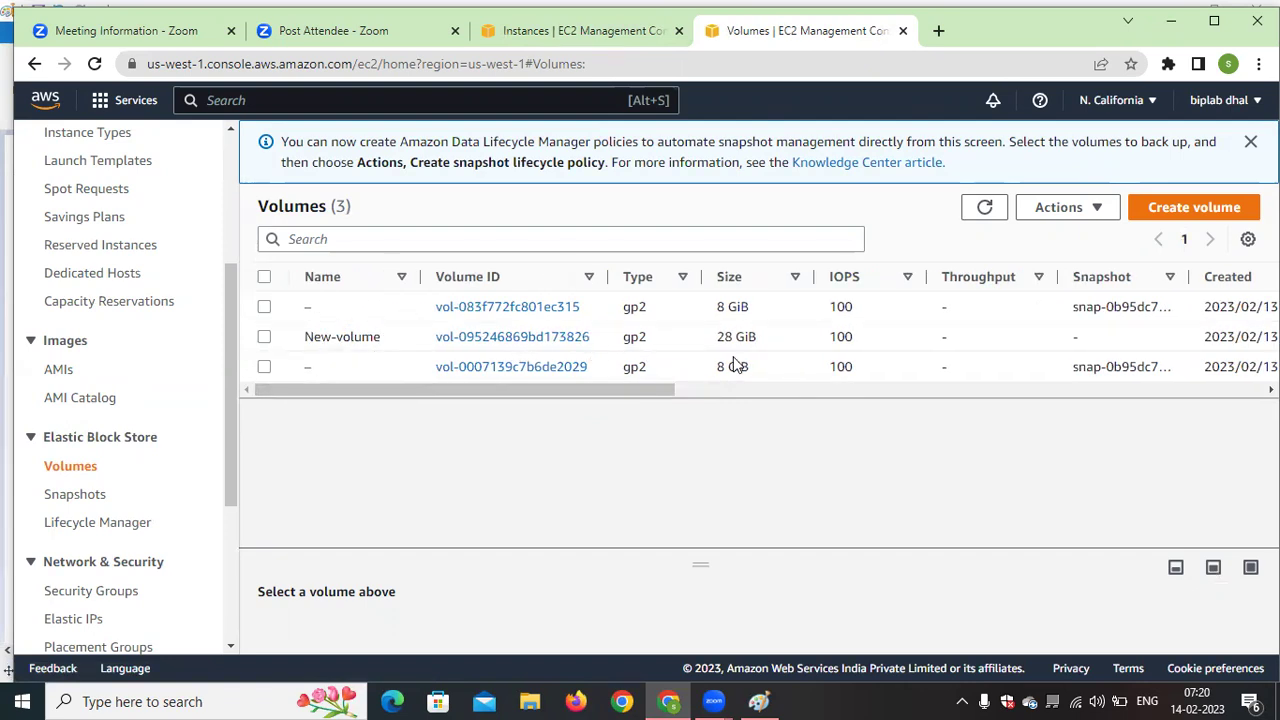
{"action": "left_click_drag", "start_coordinate": [646, 392], "coordinate": [873, 395]}
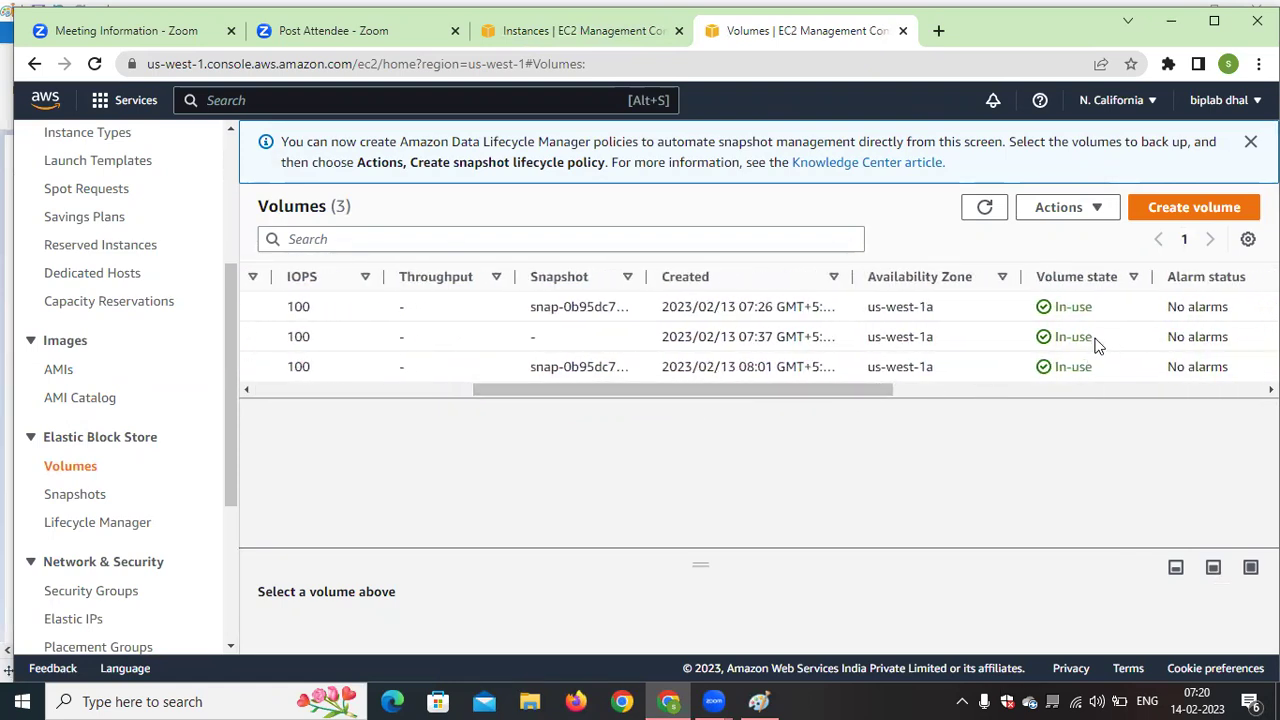
{"action": "left_click_drag", "start_coordinate": [1097, 344], "coordinate": [1050, 342]}
{"action": "left_click_drag", "start_coordinate": [836, 388], "coordinate": [484, 392]}
{"action": "left_click", "coordinate": [773, 696]}
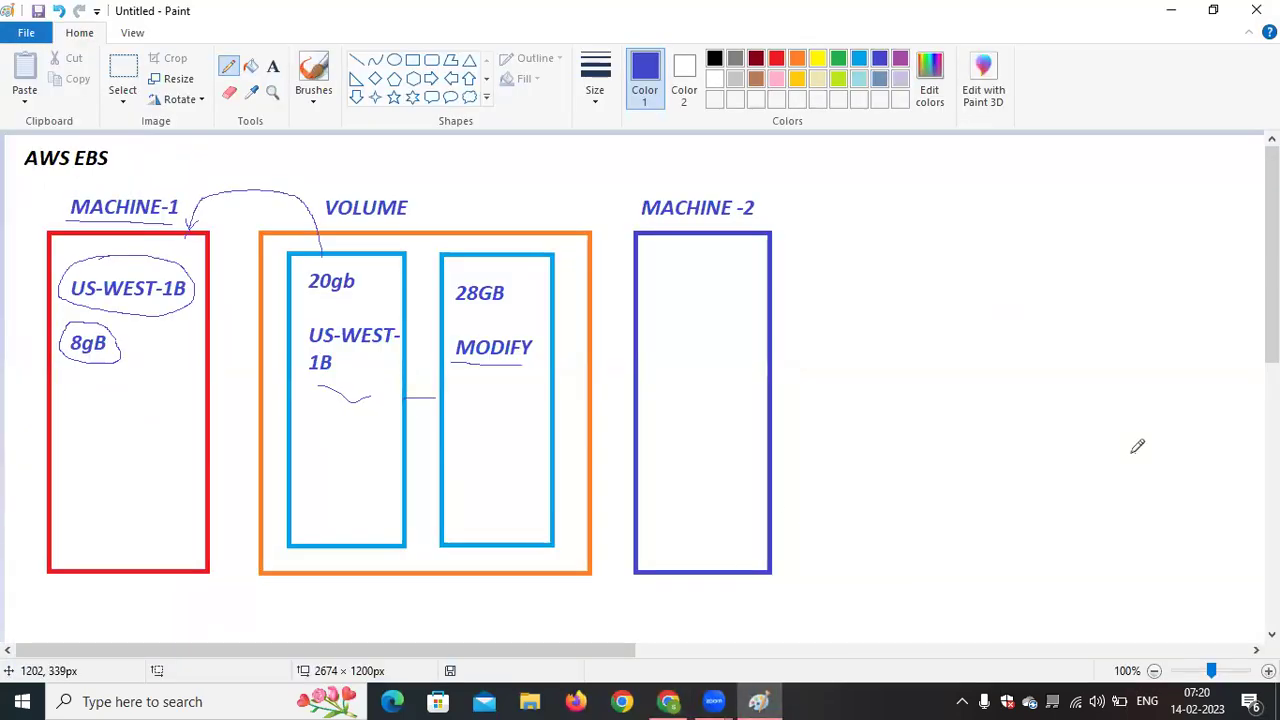
{"action": "left_click", "coordinate": [668, 701]}
Copy the us-west-1a availability zone of the first volume and switch back to the Paint diagram
{"action": "left_click_drag", "start_coordinate": [613, 392], "coordinate": [902, 450]}
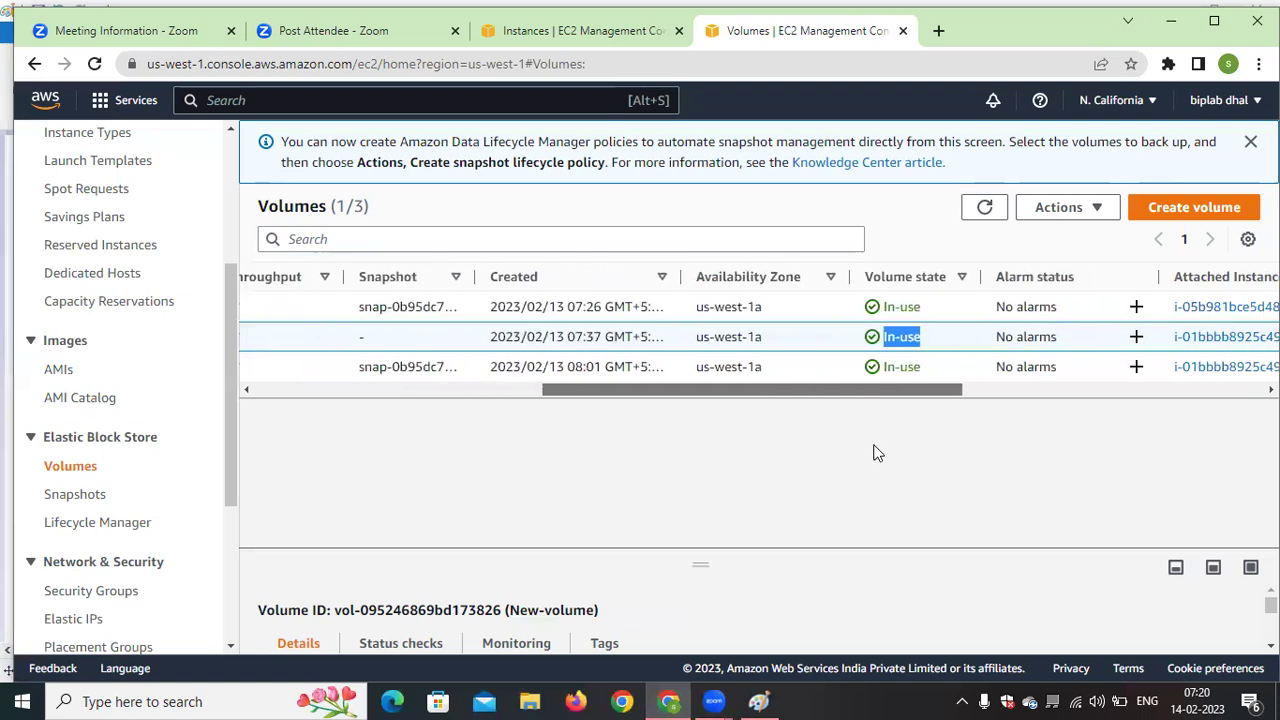
{"action": "left_click_drag", "start_coordinate": [778, 306], "coordinate": [668, 316]}
{"action": "key", "text": "ctrl+c"}
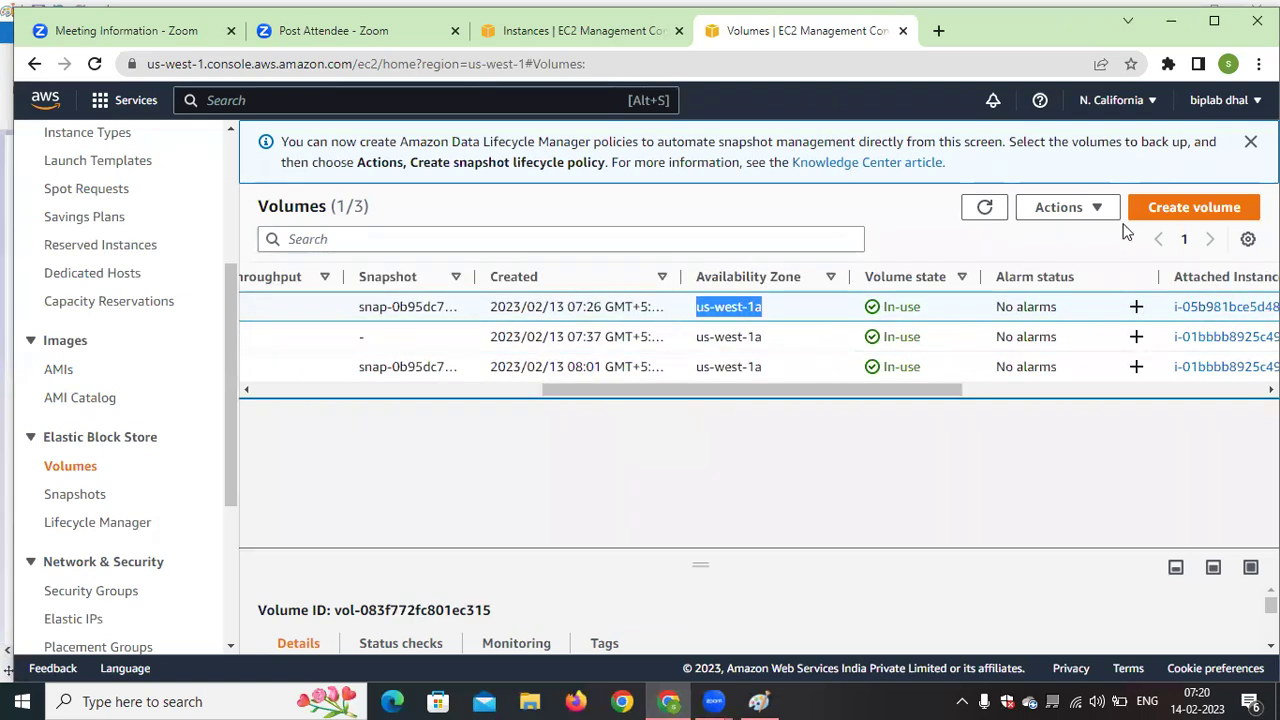
{"action": "left_click", "coordinate": [1171, 20]}
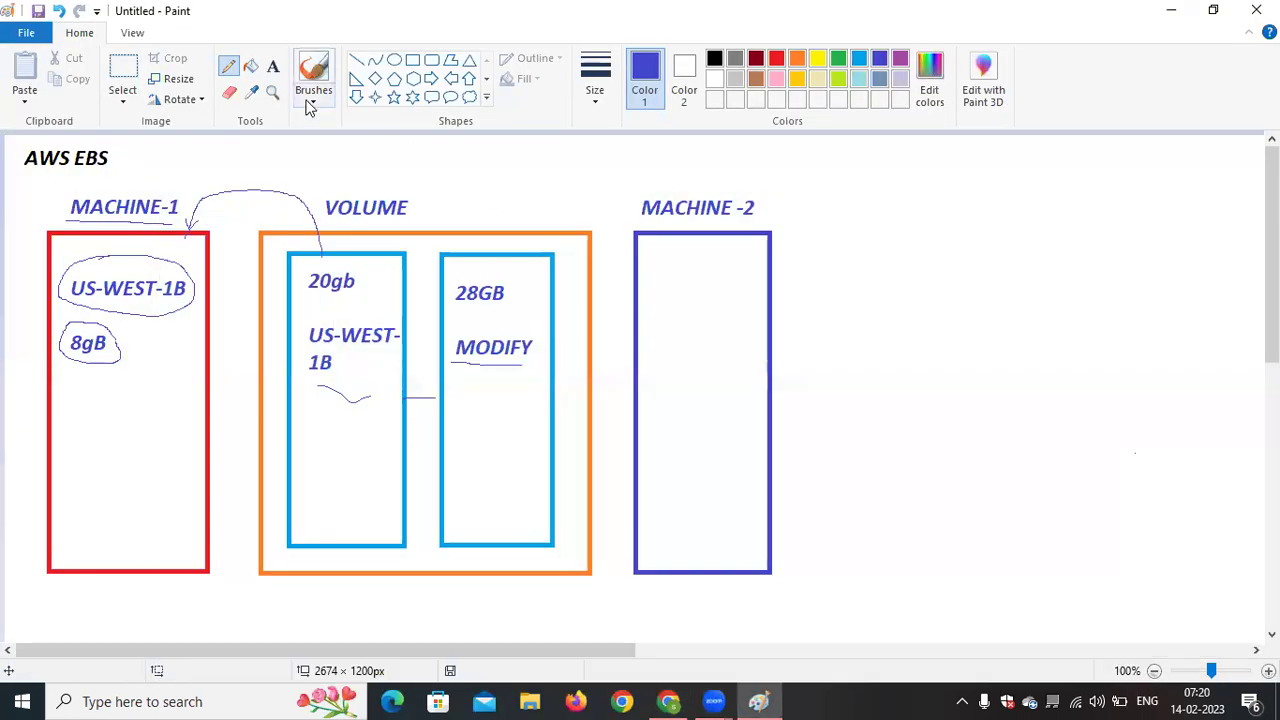
Label the inside of the MACHINE-2 box with the copied zone "us-west-1a" and "8gb" below it
{"action": "left_click", "coordinate": [273, 66]}
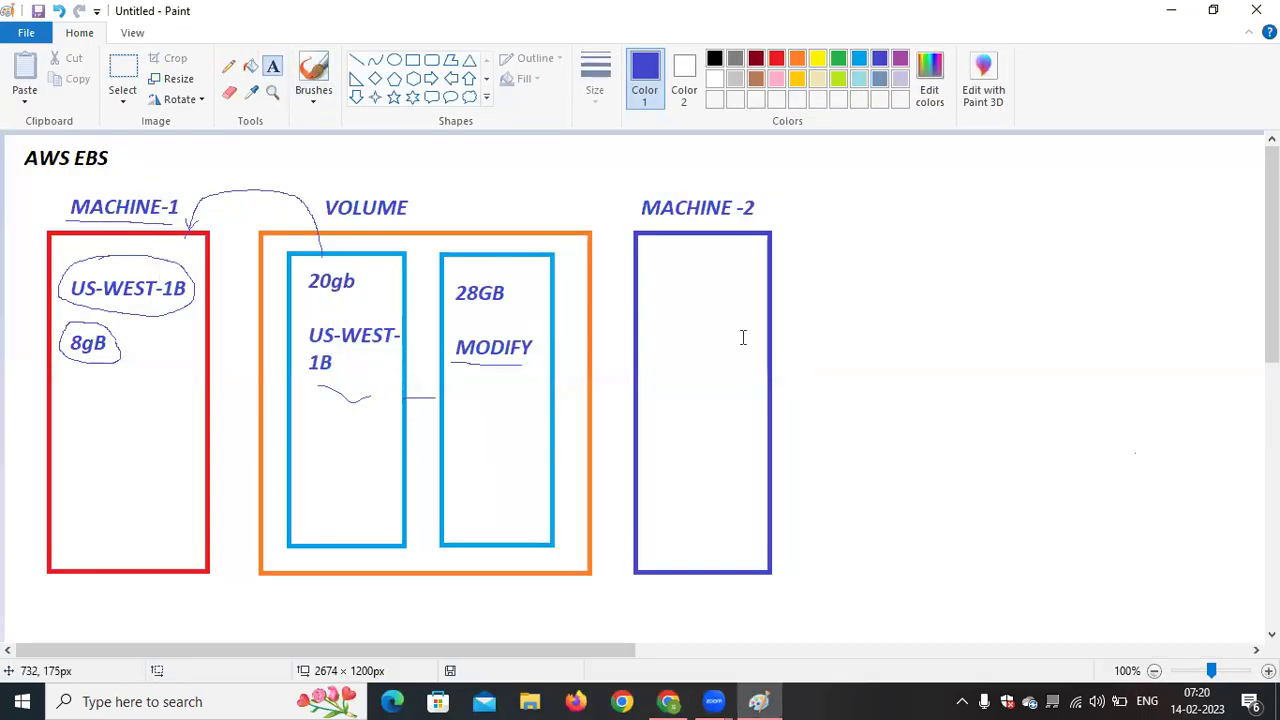
{"action": "left_click", "coordinate": [652, 260]}
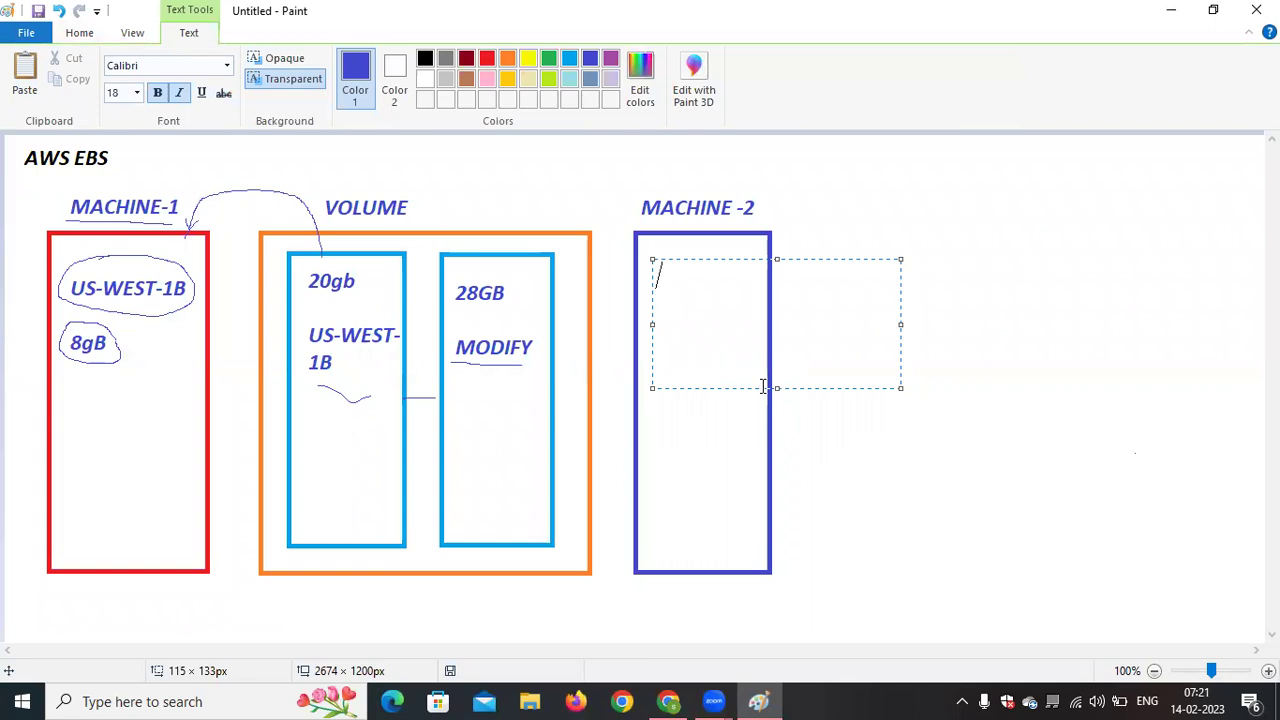
{"action": "key", "text": "ctrl+v"}
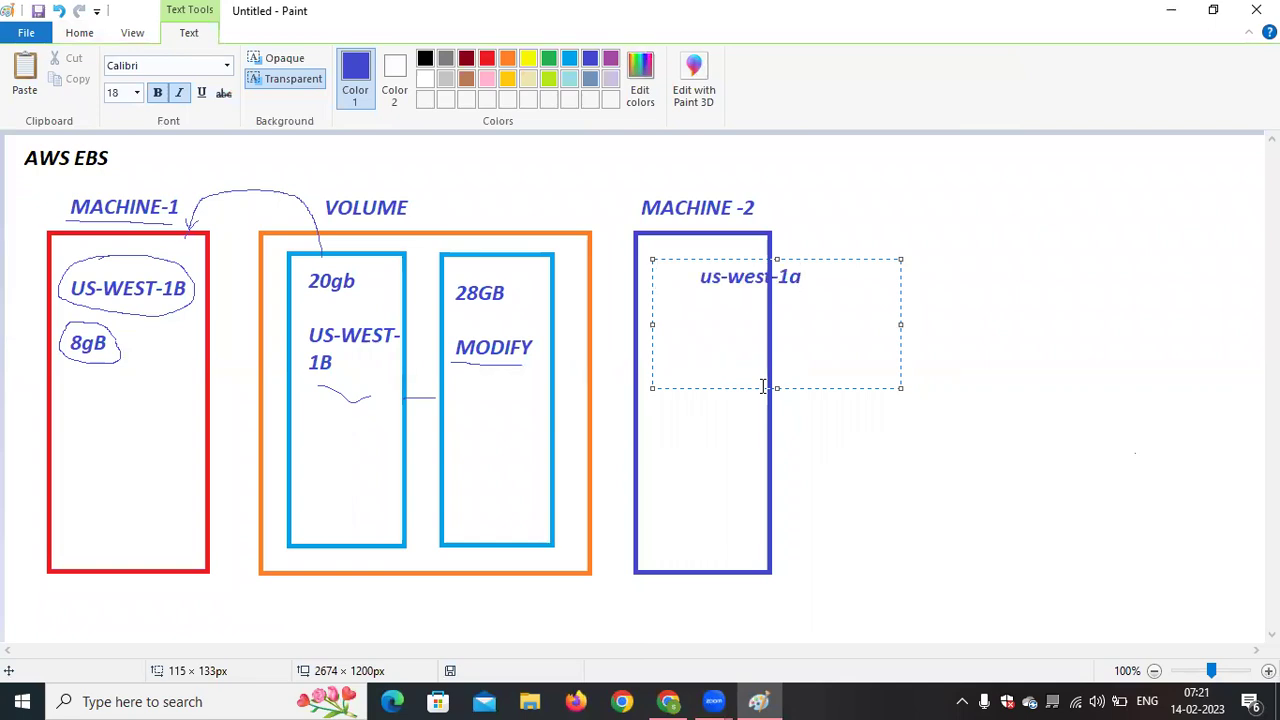
{"action": "key", "text": "Return"}
{"action": "type", "text": "Gb"}
{"action": "key", "text": "BackSpace"}
{"action": "key", "text": "BackSpace"}
{"action": "type", "text": "8gb"}
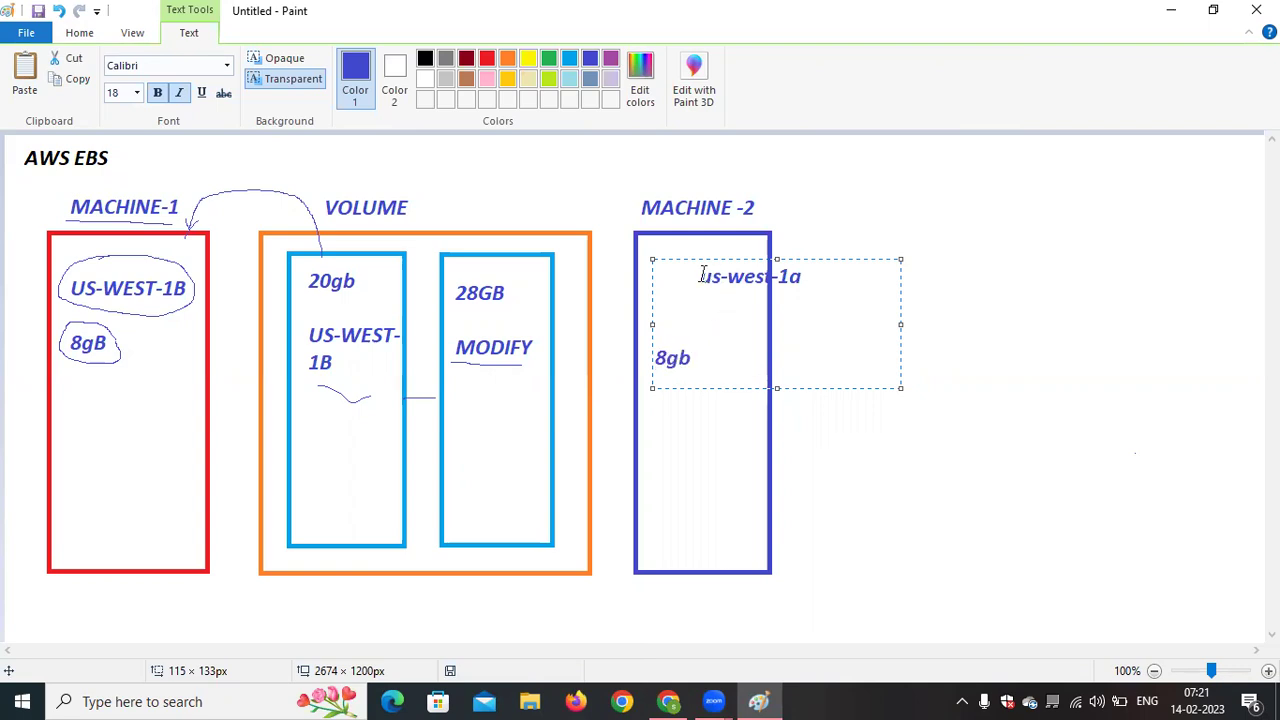
{"action": "key", "text": "BackSpace"}
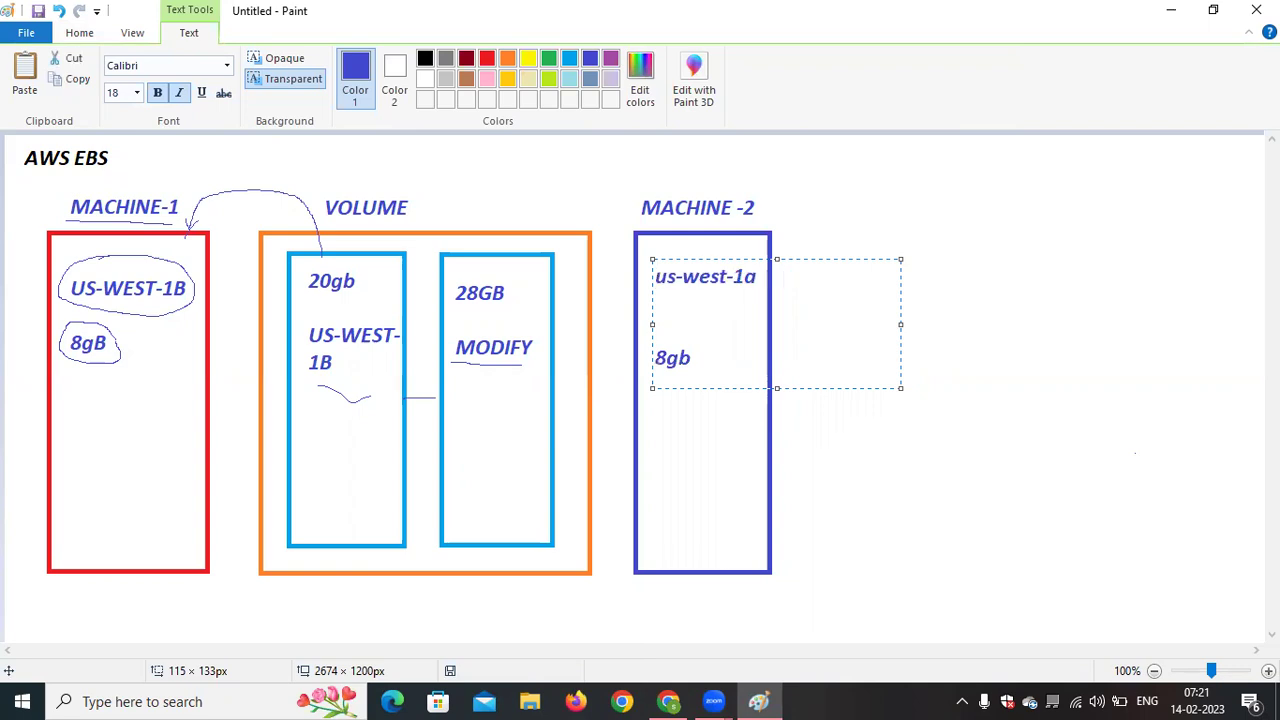
{"action": "left_click", "coordinate": [910, 481]}
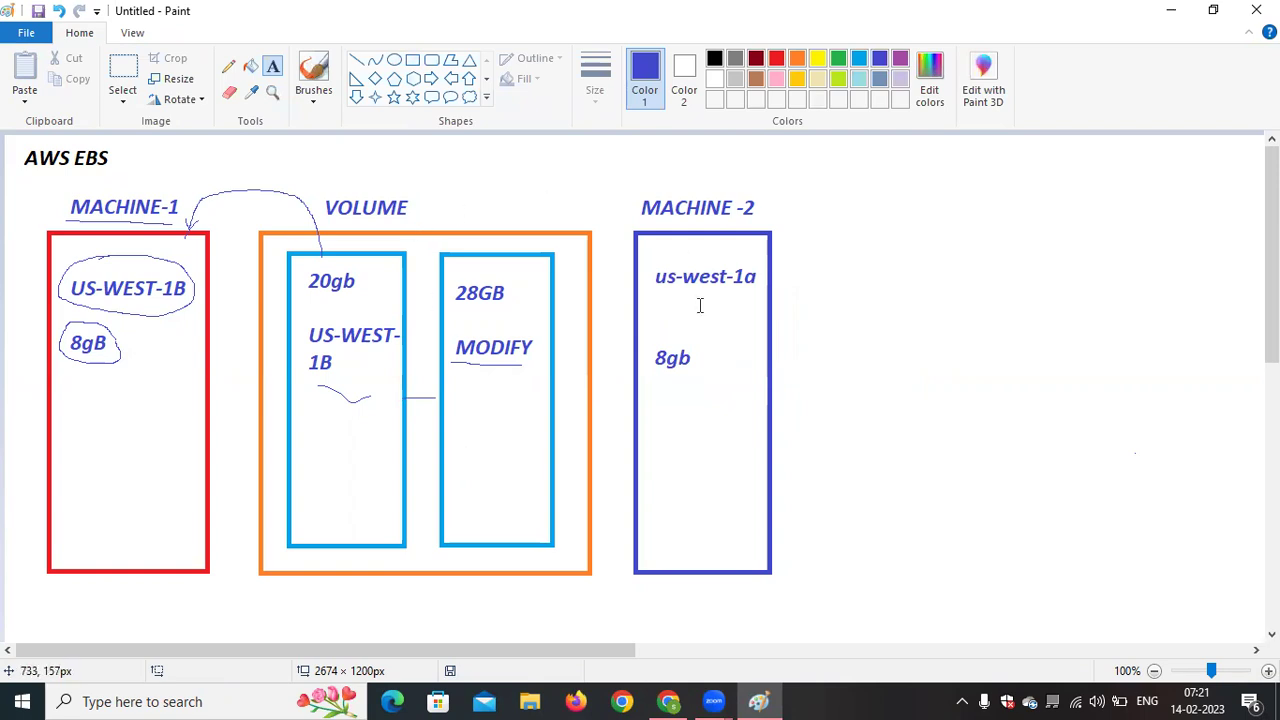
Draw a curved arrow from the VOLUME box to MACHINE-2 and write "resize2fs /dev" on two lines below MODIFY
{"action": "left_click", "coordinate": [228, 66]}
{"action": "mouse_move", "coordinate": [543, 228]}
{"action": "left_mouse_down"}
{"action": "mouse_move", "coordinate": [565, 160]}
{"action": "mouse_move", "coordinate": [605, 165]}
{"action": "mouse_move", "coordinate": [641, 226]}
{"action": "left_mouse_up"}
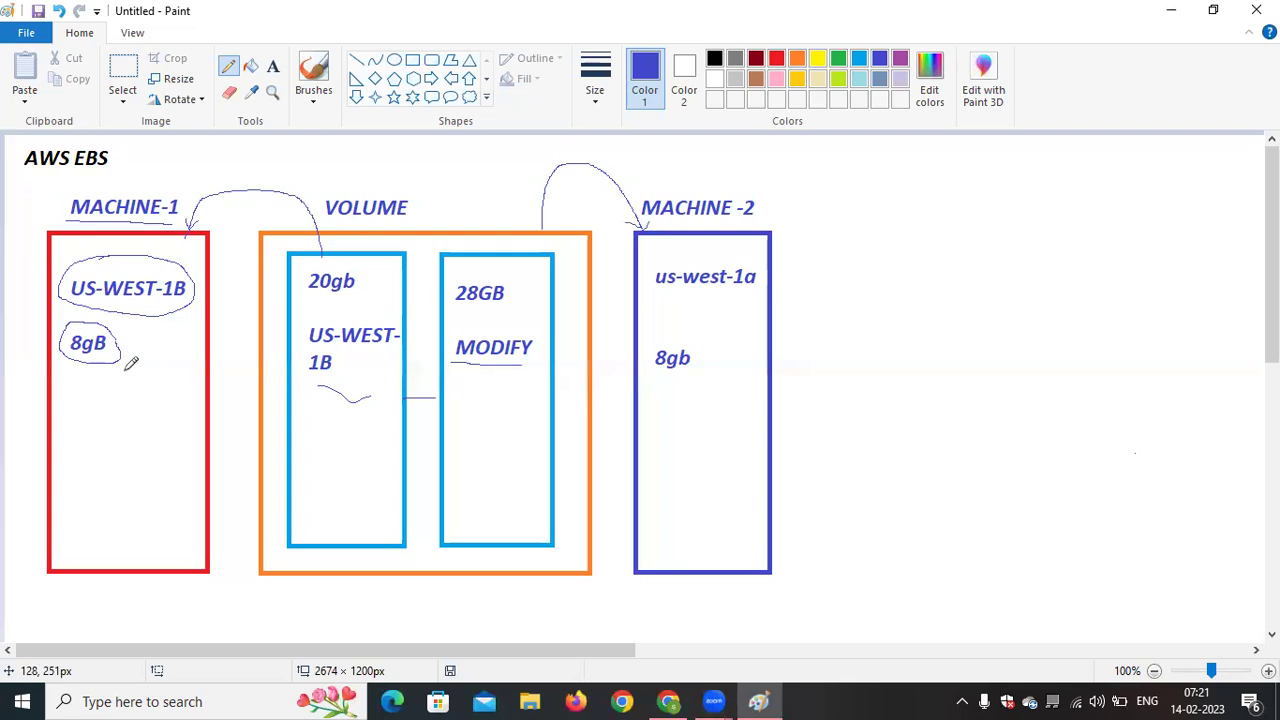
{"action": "left_click", "coordinate": [273, 66]}
{"action": "left_click_drag", "start_coordinate": [461, 393], "coordinate": [530, 492]}
{"action": "type", "text": "resize2fs"}
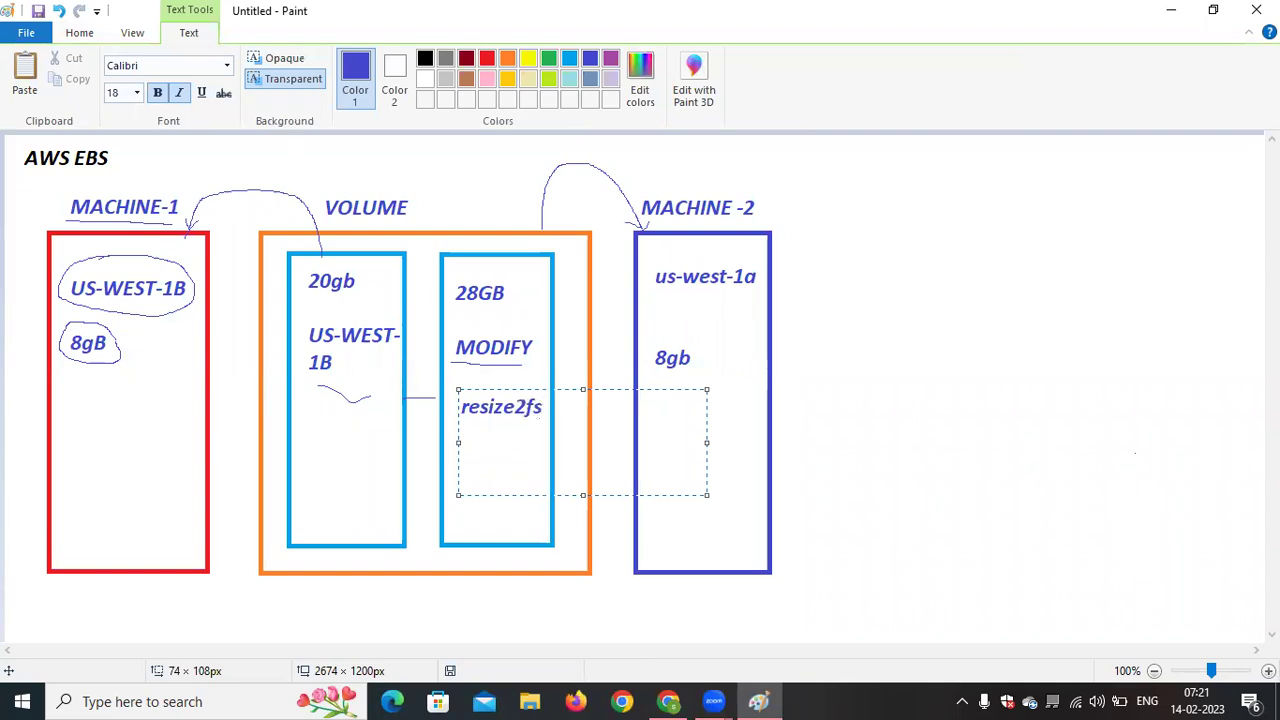
{"action": "key", "text": "Return"}
{"action": "type", "text": "/dev"}
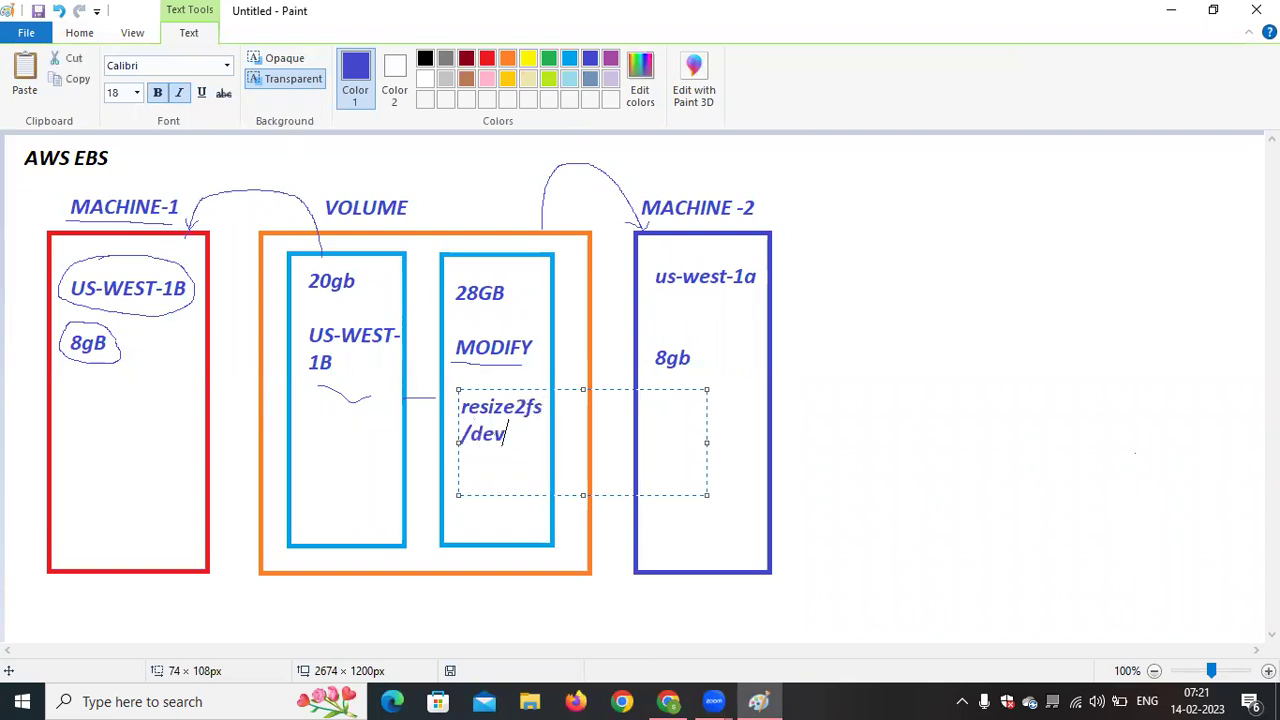
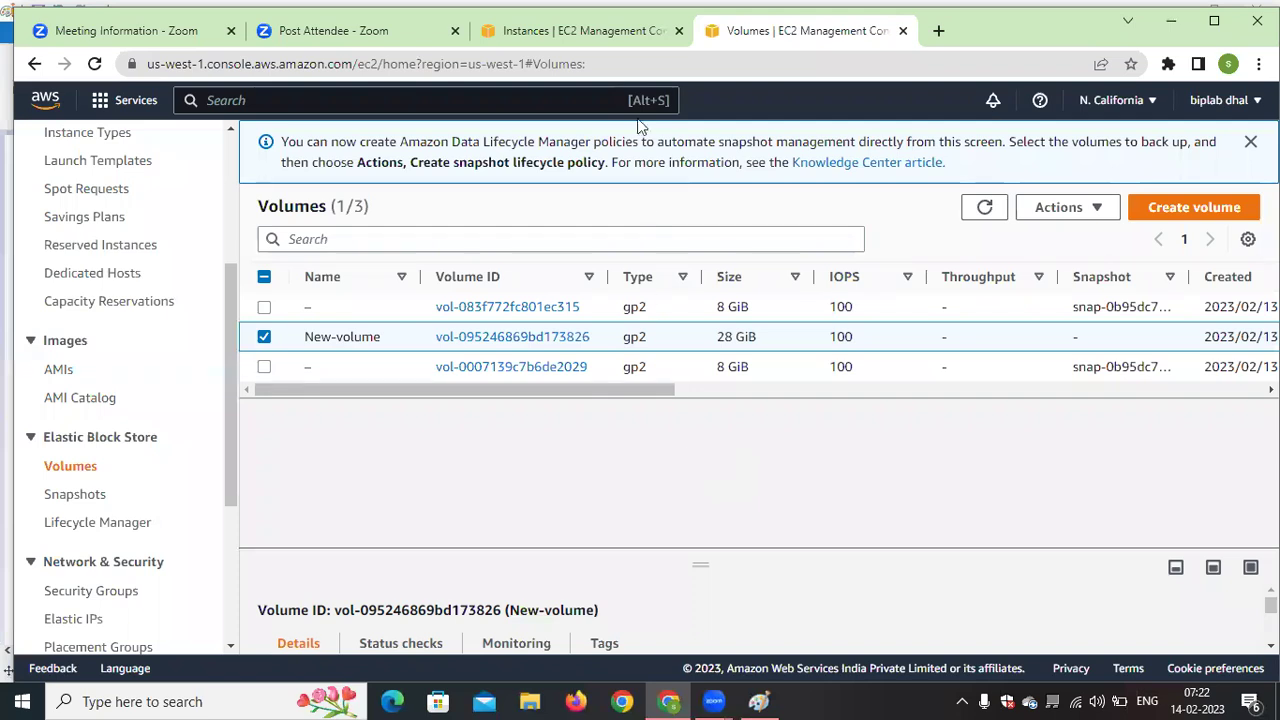
Try to connect to machine-1 alone through EC2 Instance Connect as ec2-user, and close the session tab
{"action": "left_click", "coordinate": [583, 31]}
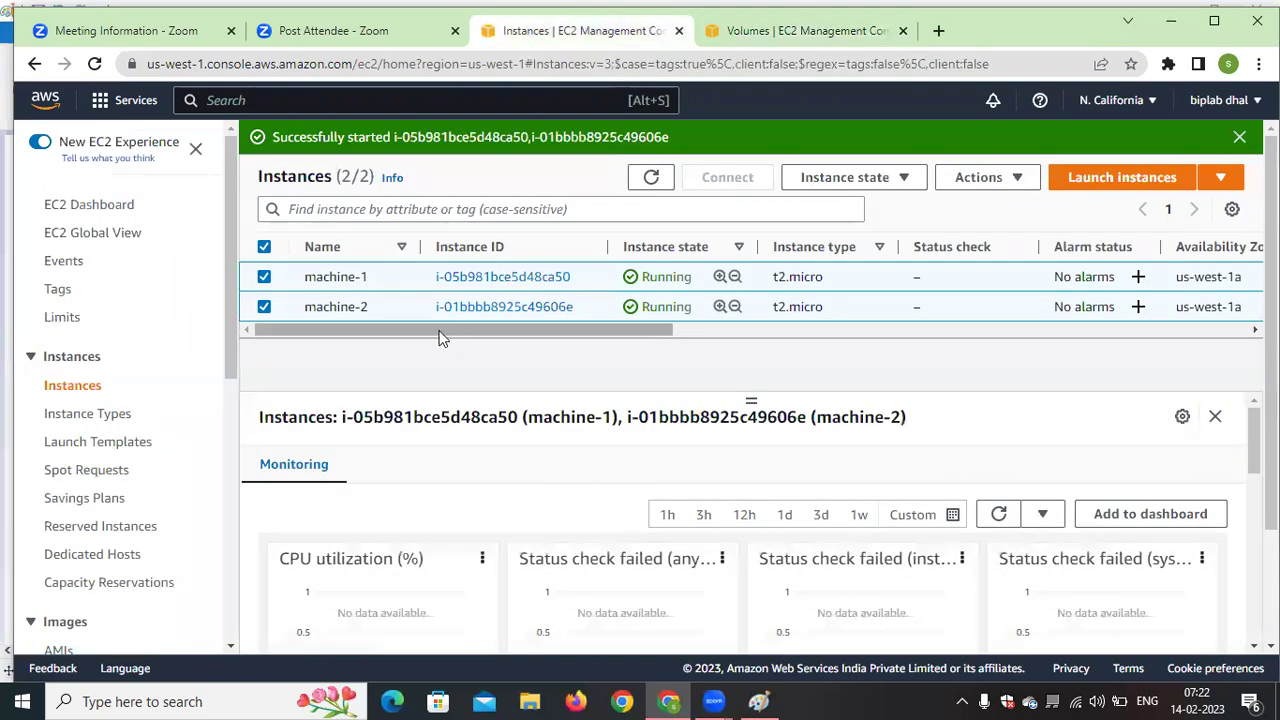
{"action": "left_click", "coordinate": [265, 248]}
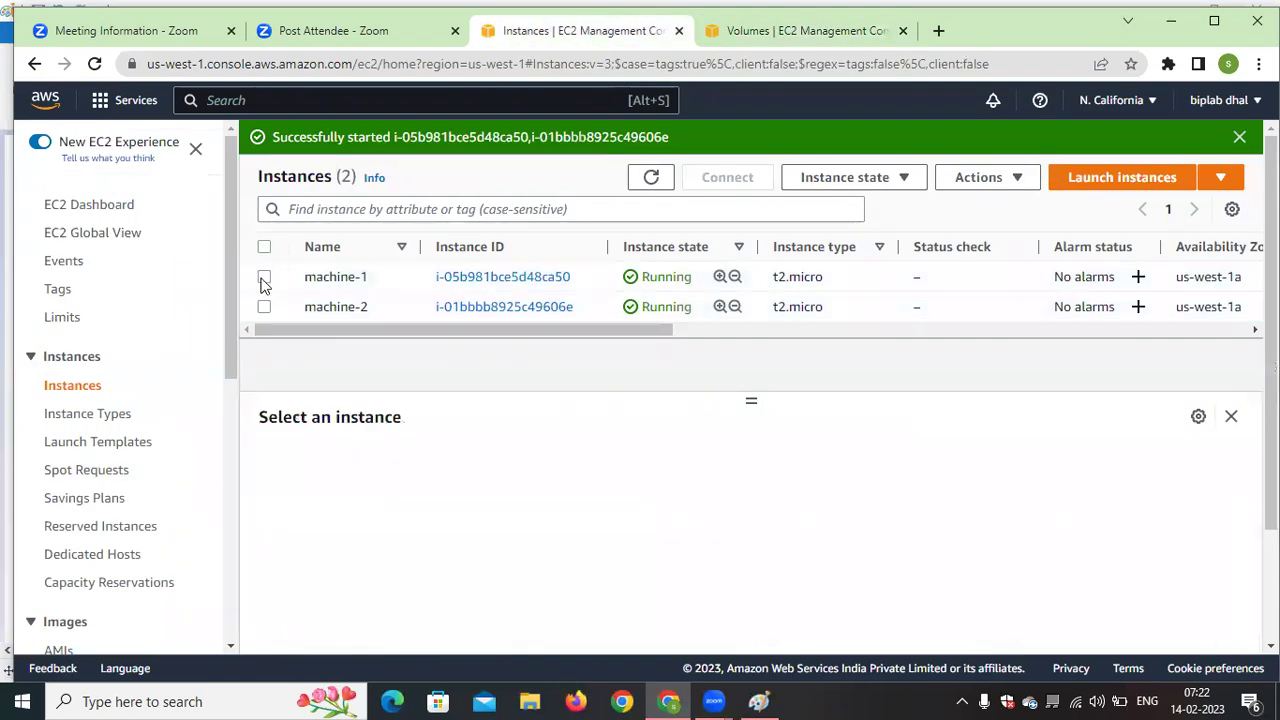
{"action": "left_click", "coordinate": [264, 280]}
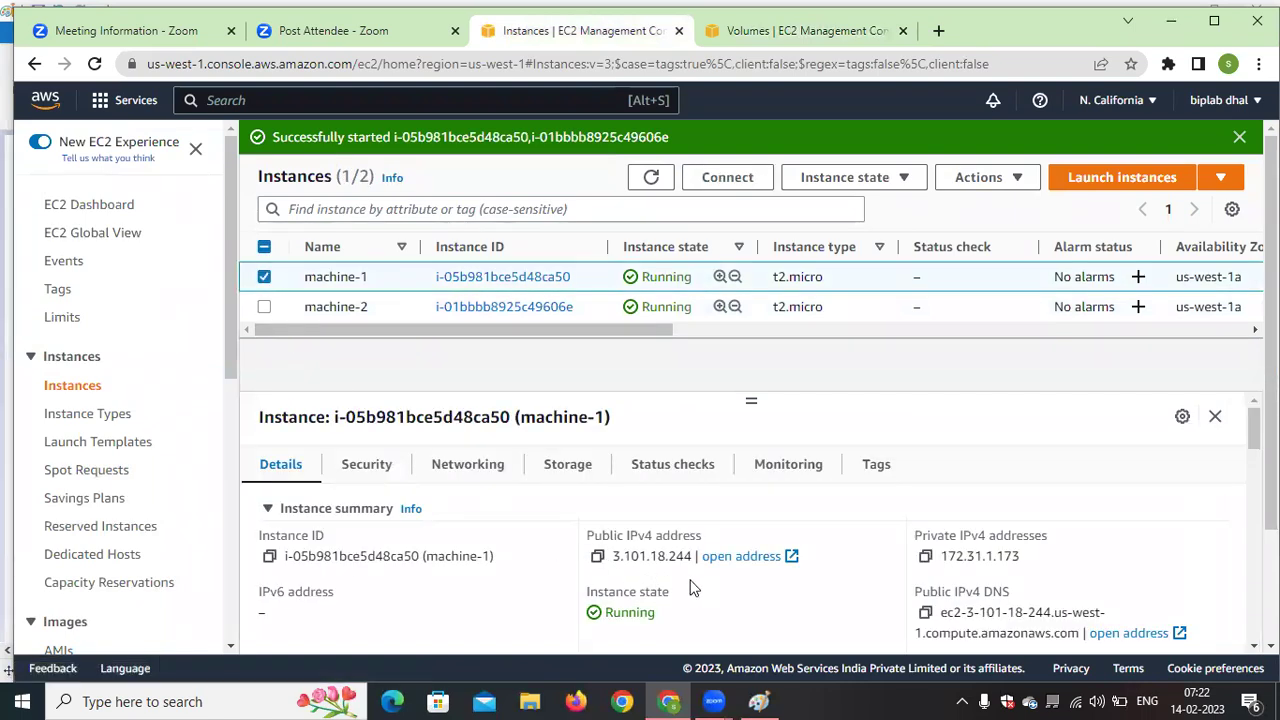
{"action": "left_click", "coordinate": [727, 177]}
{"action": "scroll", "coordinate": [700, 450], "scroll_direction": "down", "scroll_amount": 1}
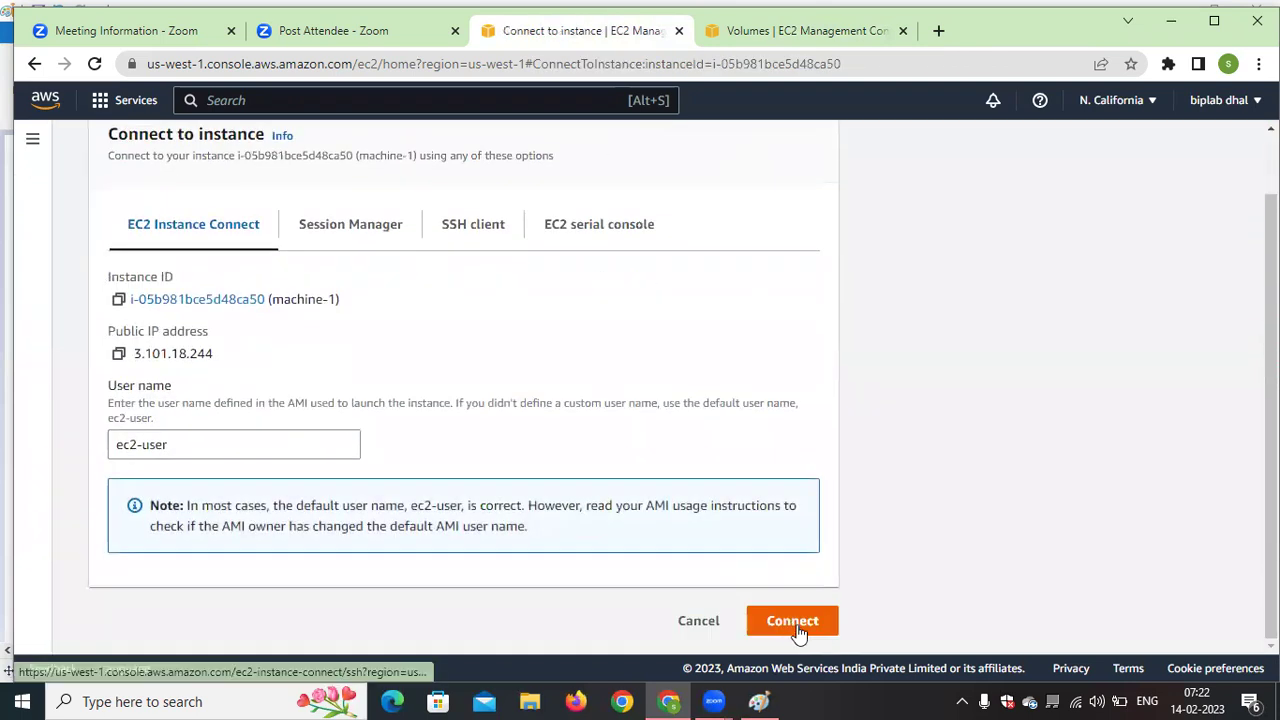
{"action": "left_click", "coordinate": [792, 621]}
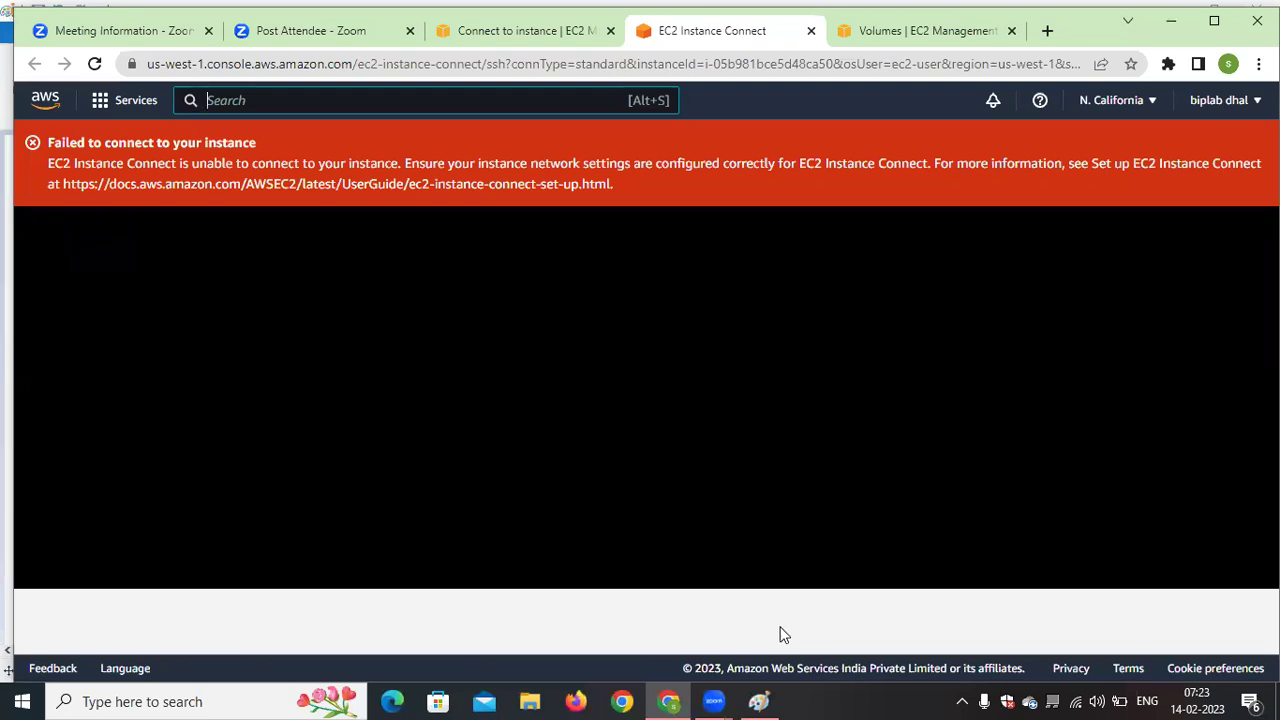
{"action": "left_click", "coordinate": [739, 394]}
{"action": "left_click", "coordinate": [811, 31]}
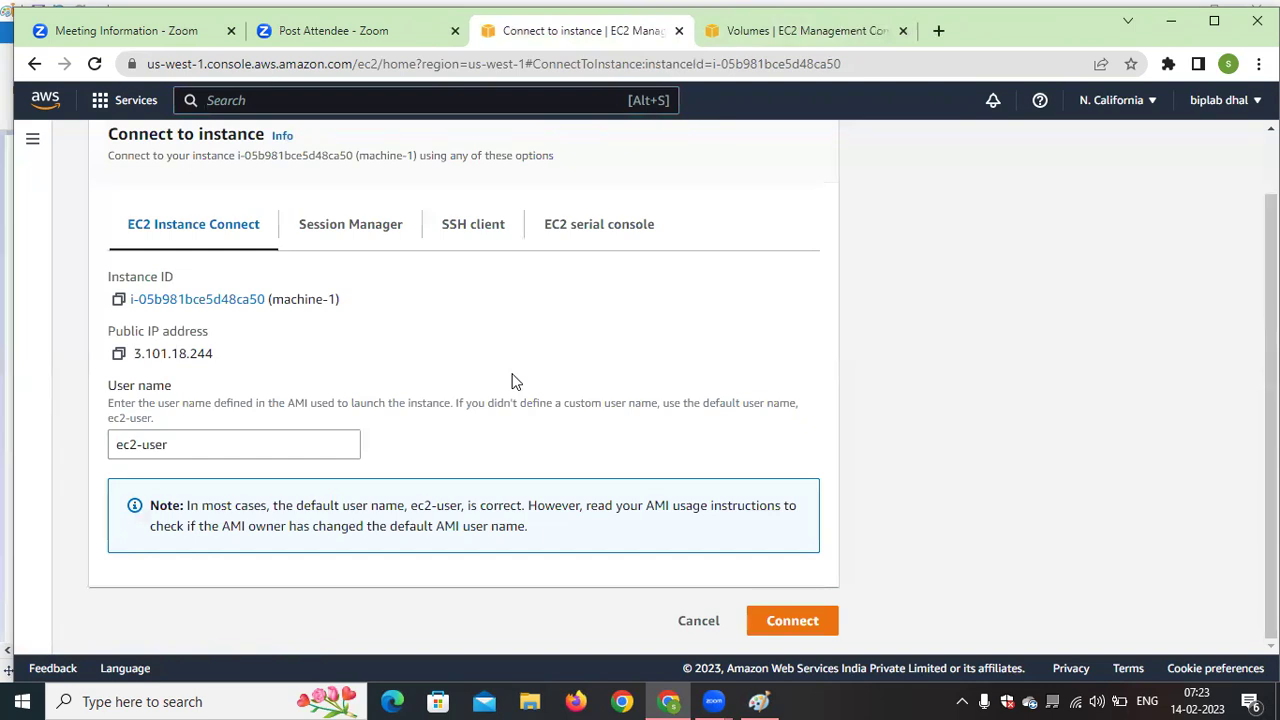
Review machine-1's instance summary and details, and check both machines' status checks in the instances list
{"action": "scroll", "coordinate": [363, 449], "scroll_direction": "up", "scroll_amount": 1}
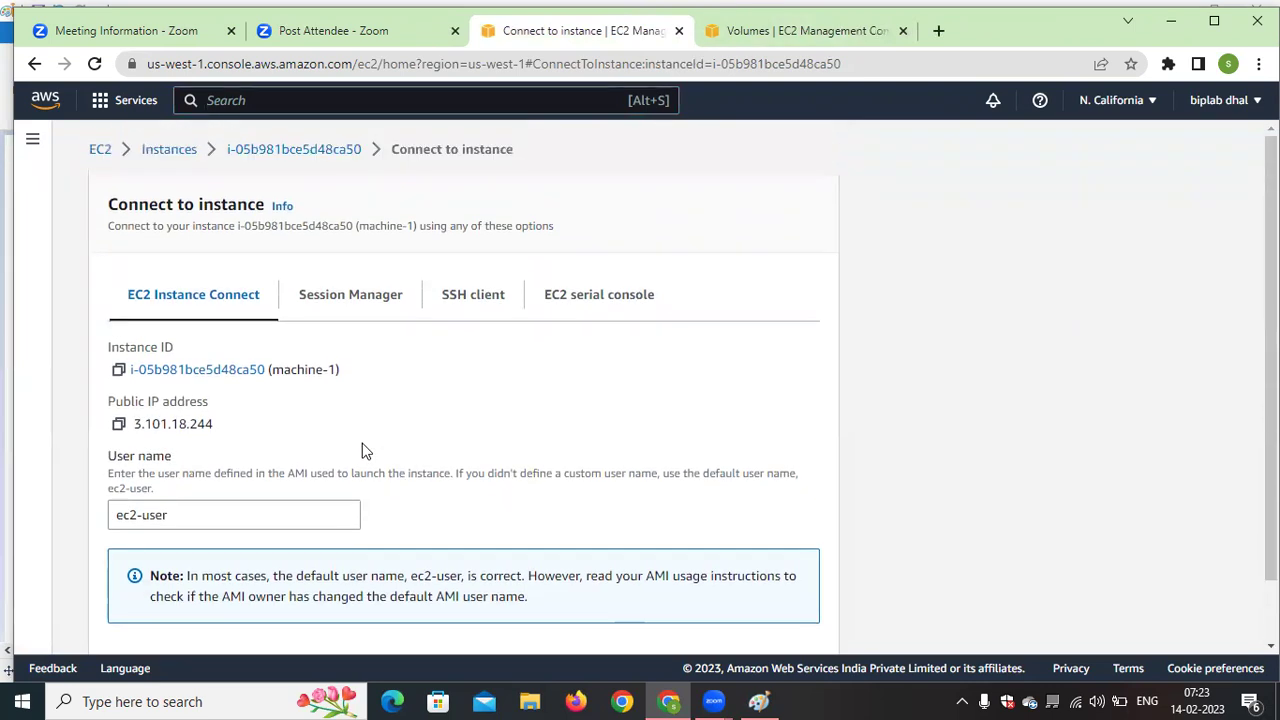
{"action": "left_click", "coordinate": [296, 150]}
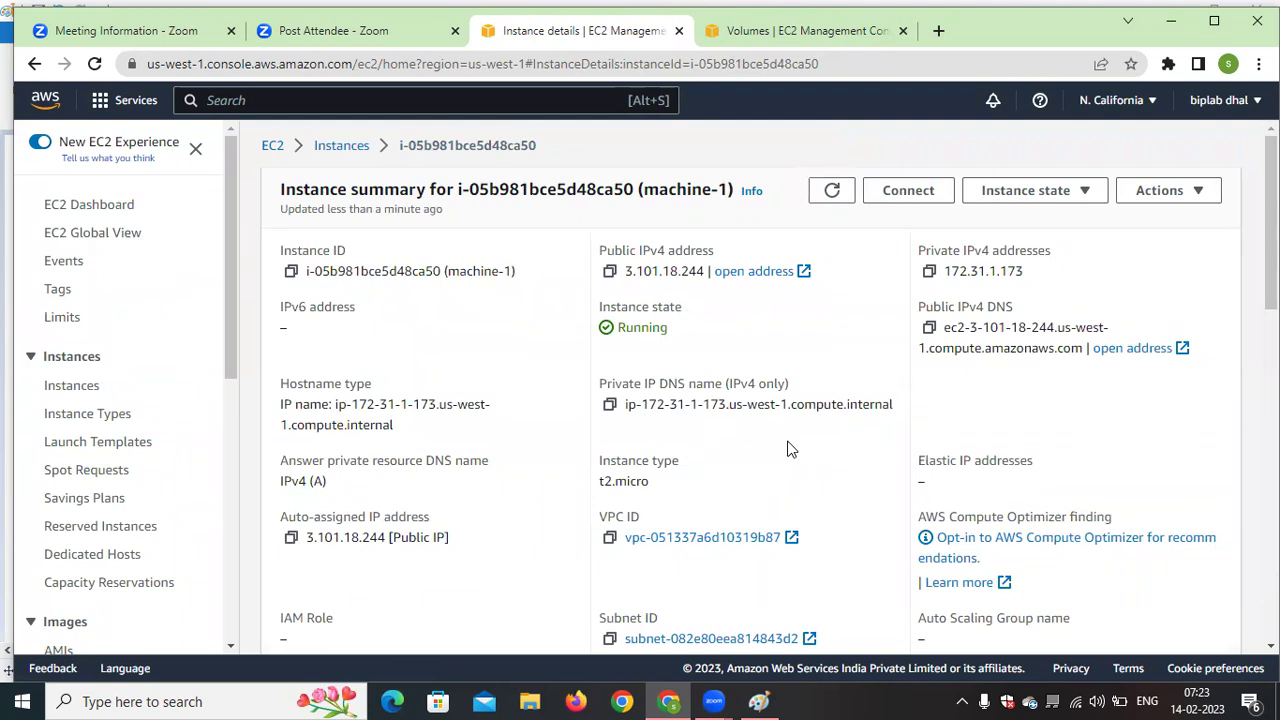
{"action": "scroll", "coordinate": [787, 449], "scroll_direction": "down", "scroll_amount": 2}
{"action": "scroll", "coordinate": [787, 449], "scroll_direction": "down", "scroll_amount": 3}
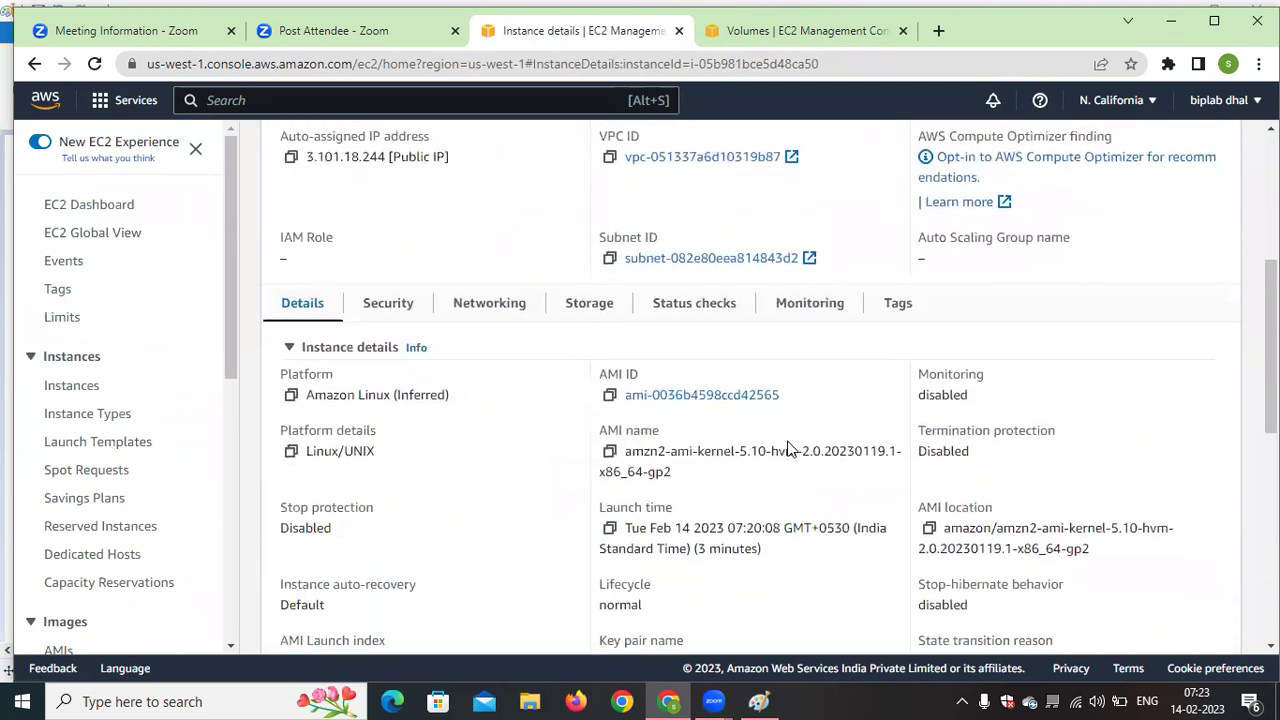
{"action": "scroll", "coordinate": [787, 445], "scroll_direction": "down", "scroll_amount": 3}
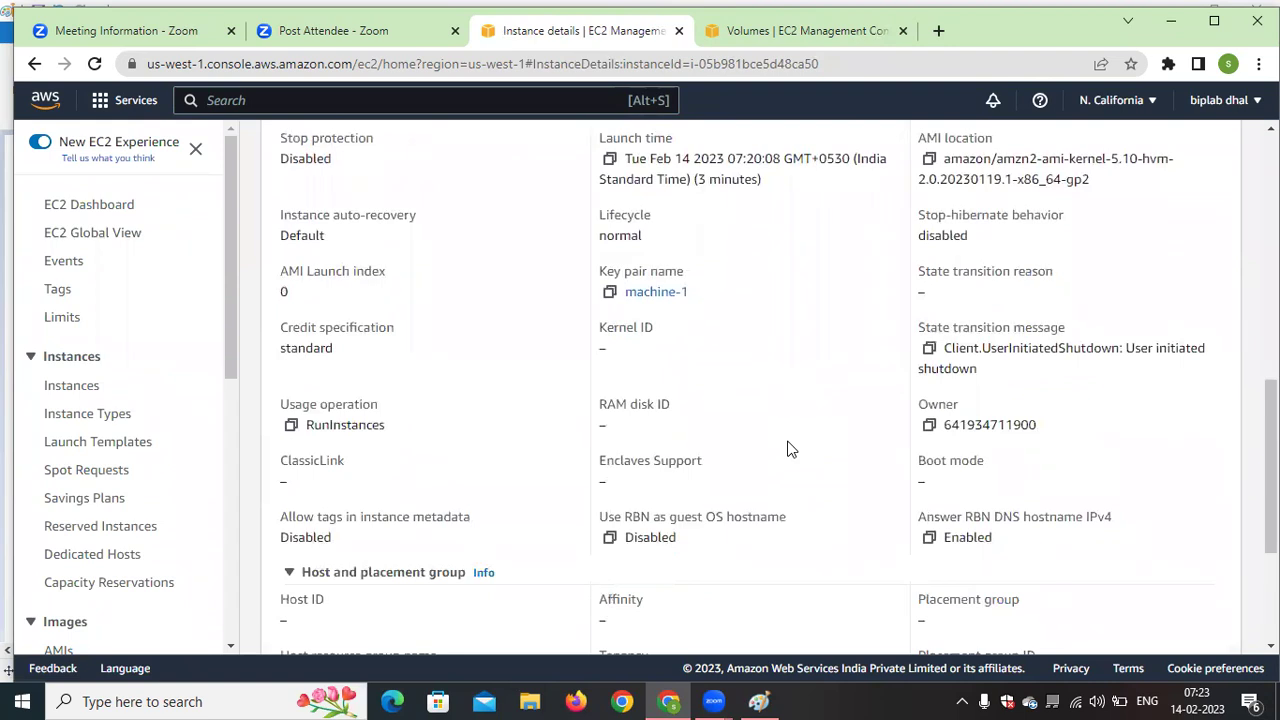
{"action": "scroll", "coordinate": [787, 449], "scroll_direction": "up", "scroll_amount": 8}
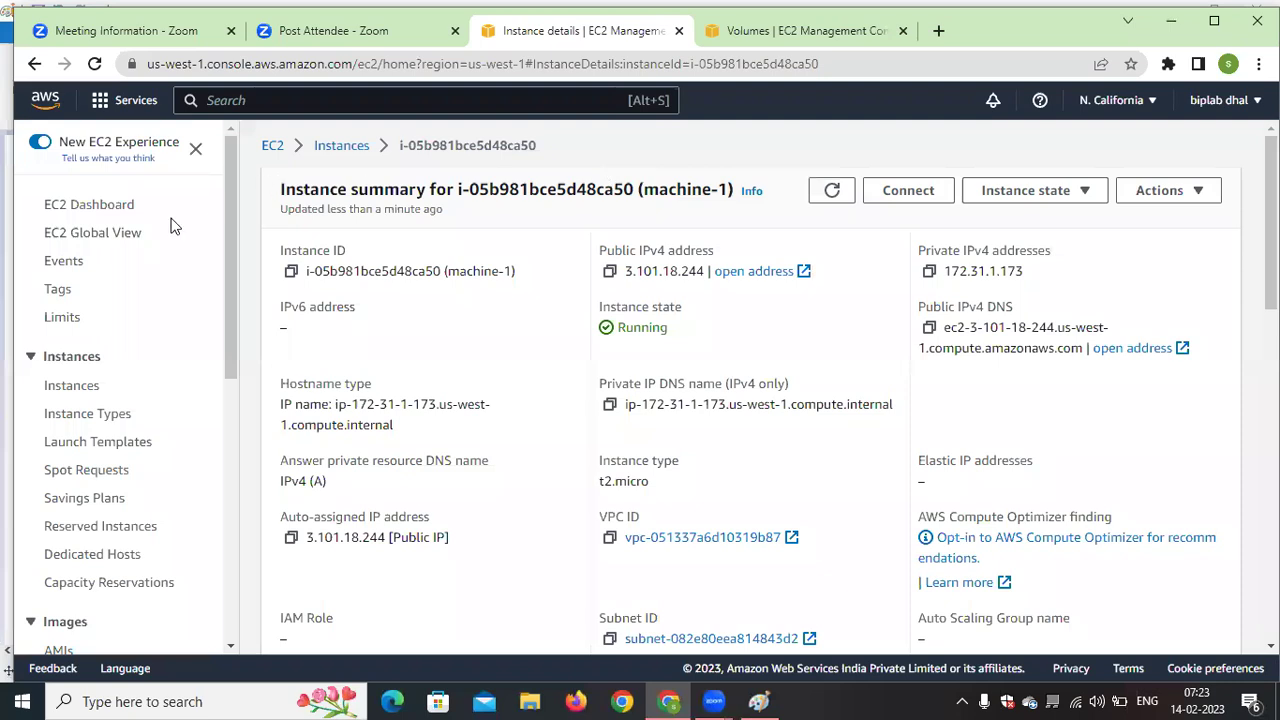
{"action": "left_click", "coordinate": [83, 386]}
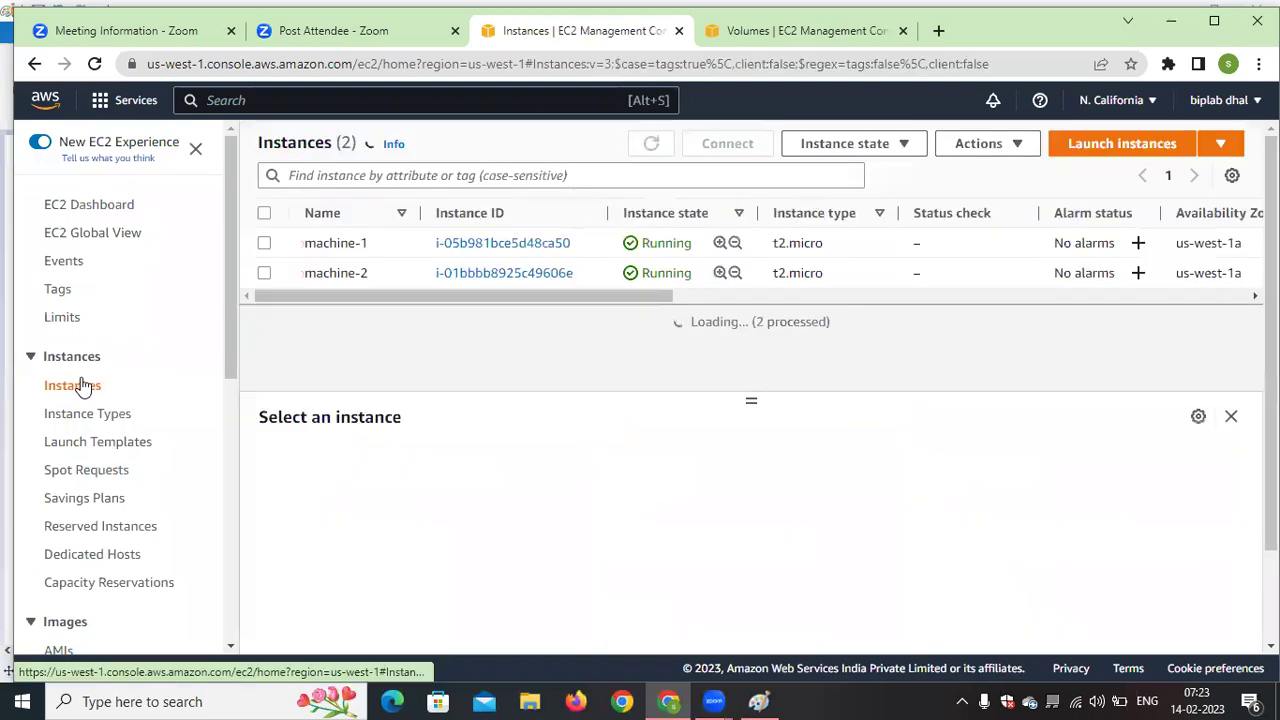
{"action": "left_click_drag", "start_coordinate": [604, 305], "coordinate": [737, 314]}
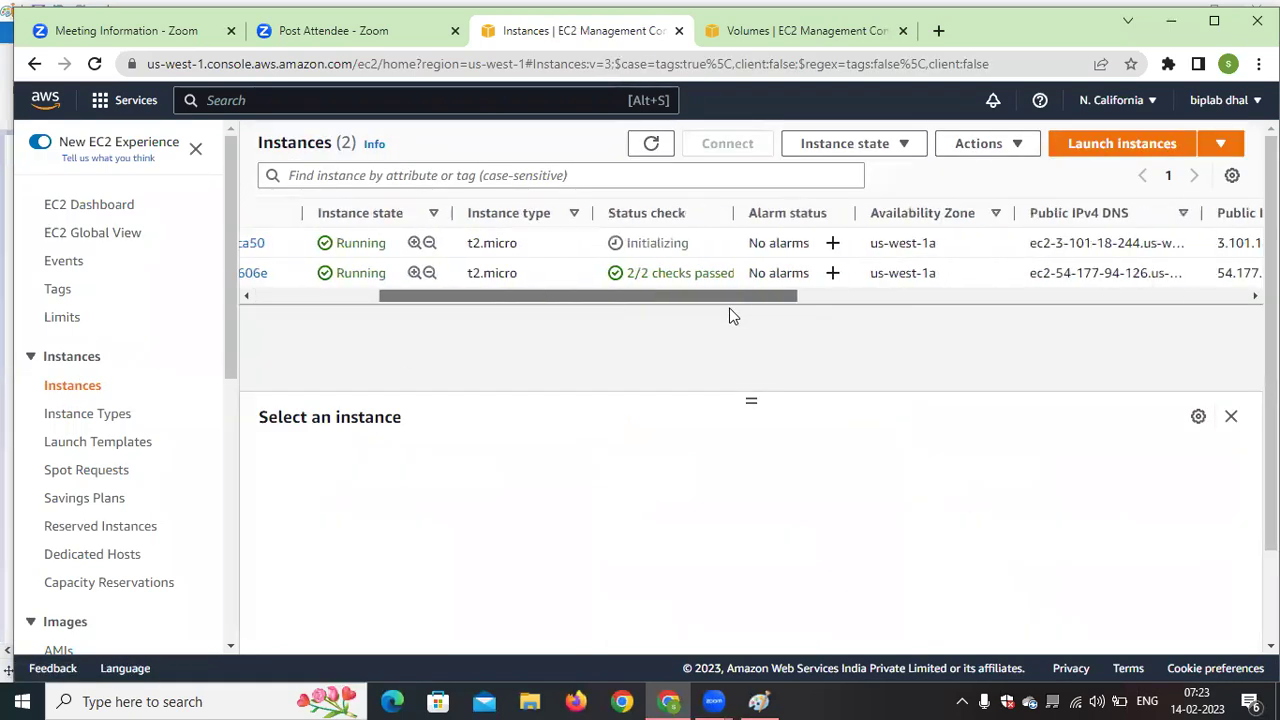
Refresh the instances list and examine both machines' status checks, security groups and key names
{"action": "left_click", "coordinate": [651, 146]}
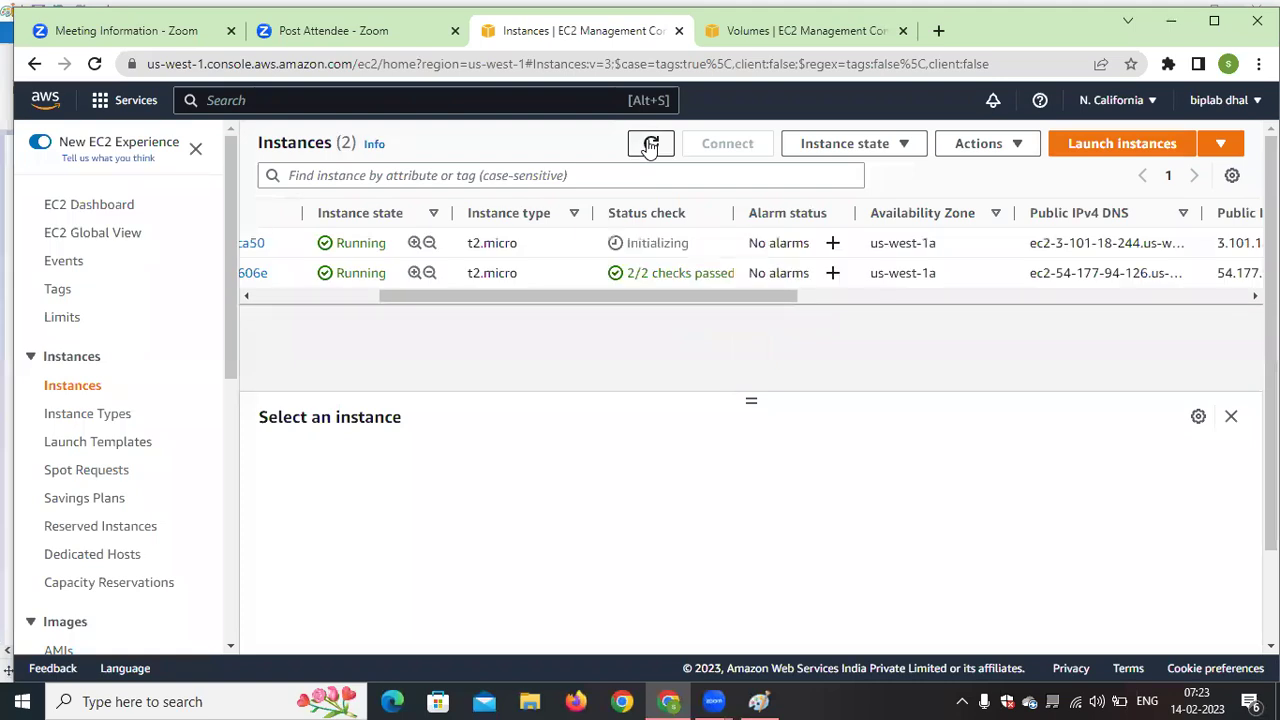
{"action": "left_click", "coordinate": [651, 146]}
{"action": "left_click", "coordinate": [650, 146]}
{"action": "left_click", "coordinate": [650, 146]}
{"action": "left_click", "coordinate": [647, 146]}
{"action": "left_click_drag", "start_coordinate": [740, 296], "coordinate": [465, 314]}
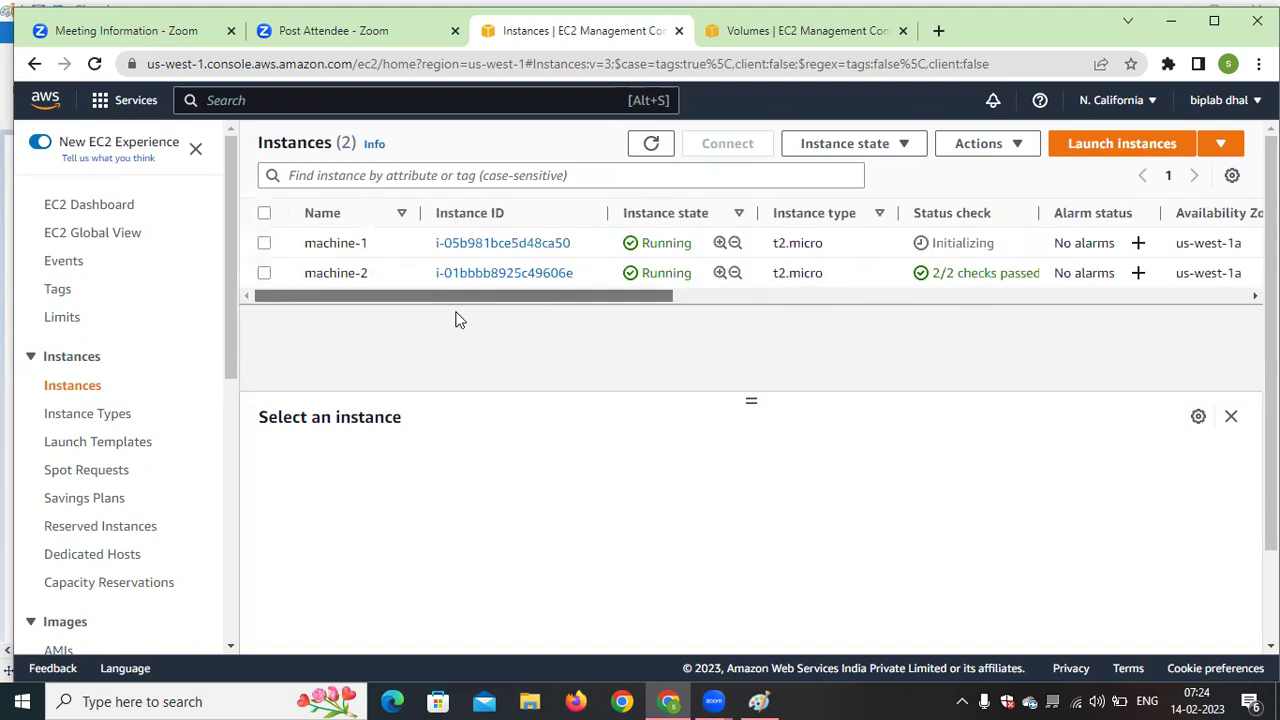
{"action": "left_click_drag", "start_coordinate": [993, 253], "coordinate": [915, 253]}
{"action": "left_click_drag", "start_coordinate": [639, 298], "coordinate": [763, 302]}
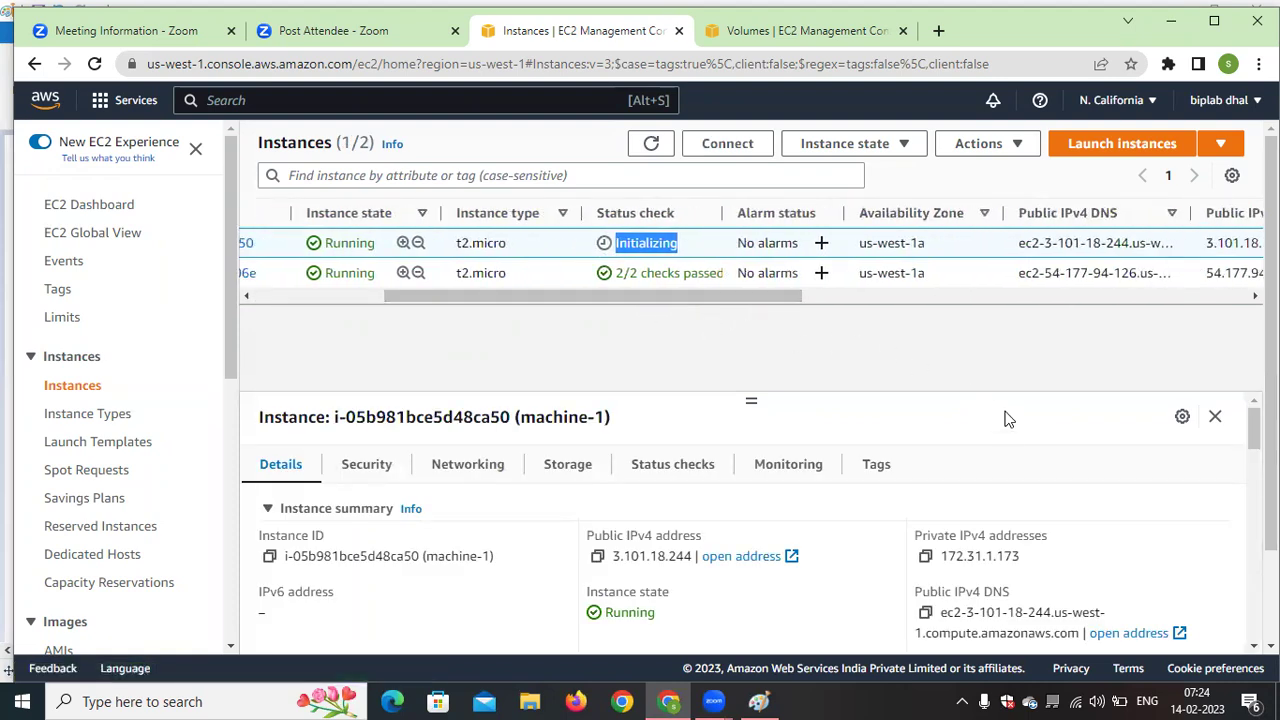
{"action": "left_click", "coordinate": [951, 422]}
{"action": "left_click_drag", "start_coordinate": [686, 296], "coordinate": [1048, 342]}
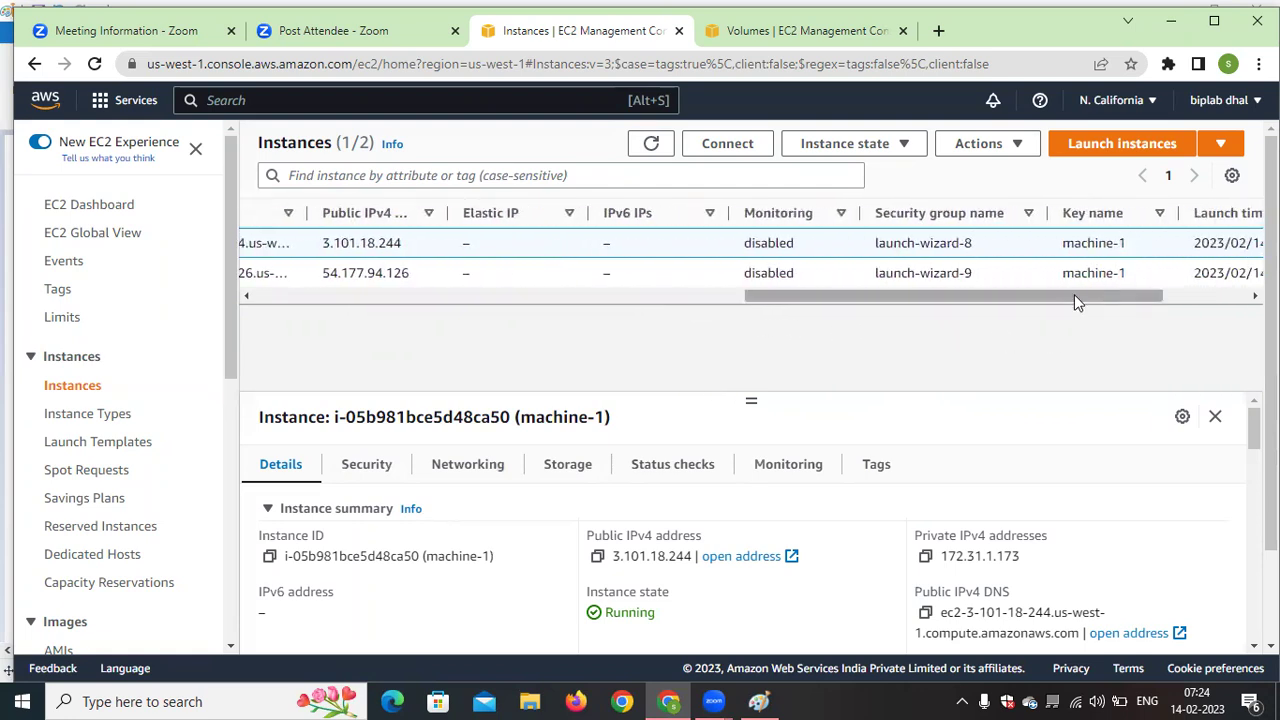
{"action": "left_click_drag", "start_coordinate": [1074, 300], "coordinate": [371, 309]}
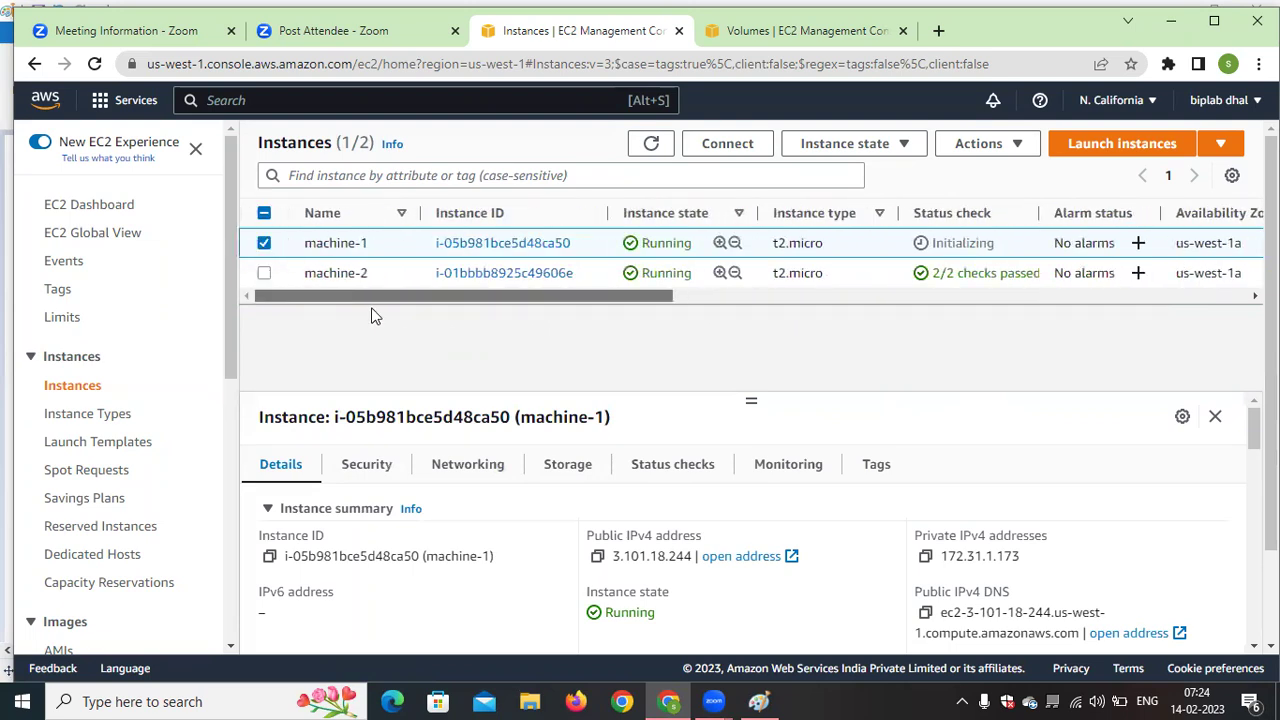
Refresh the instances list repeatedly and check whether machine-1's status check has progressed
{"action": "left_click", "coordinate": [648, 147]}
{"action": "left_click", "coordinate": [648, 147]}
{"action": "left_click", "coordinate": [646, 147]}
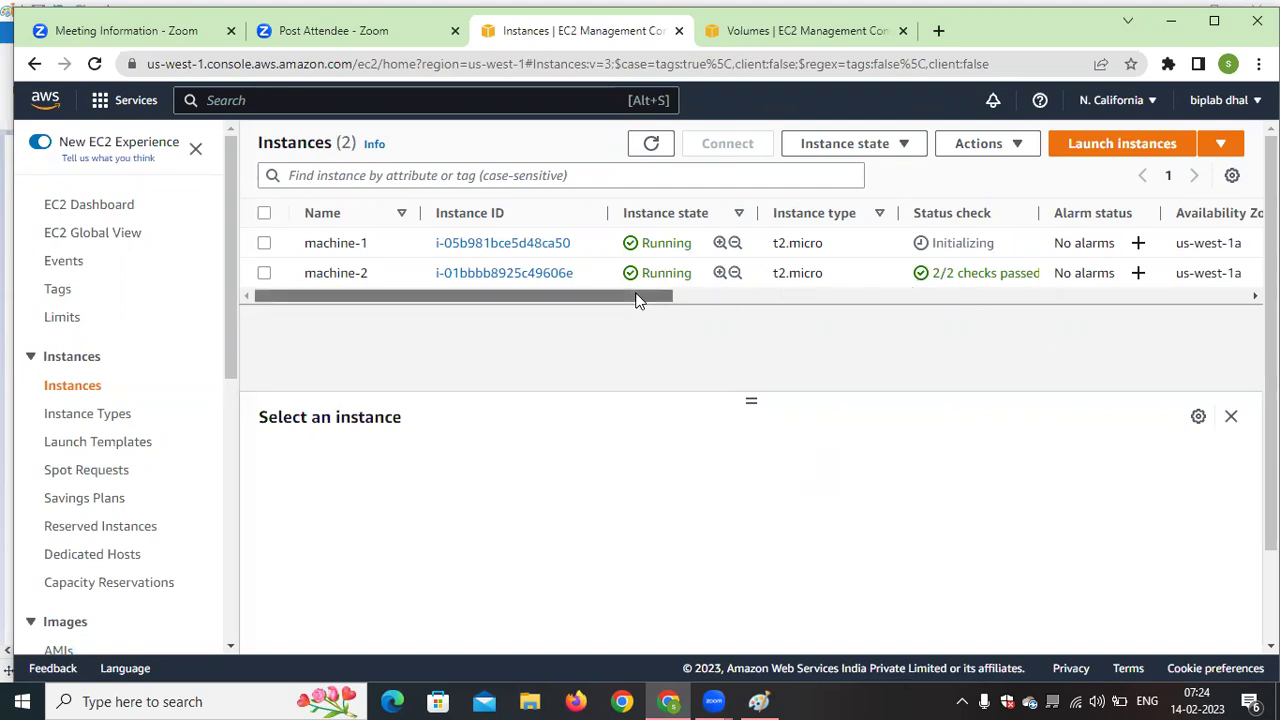
{"action": "scroll", "coordinate": [637, 296], "scroll_direction": "right", "scroll_amount": 1}
{"action": "left_click_drag", "start_coordinate": [517, 297], "coordinate": [552, 297]}
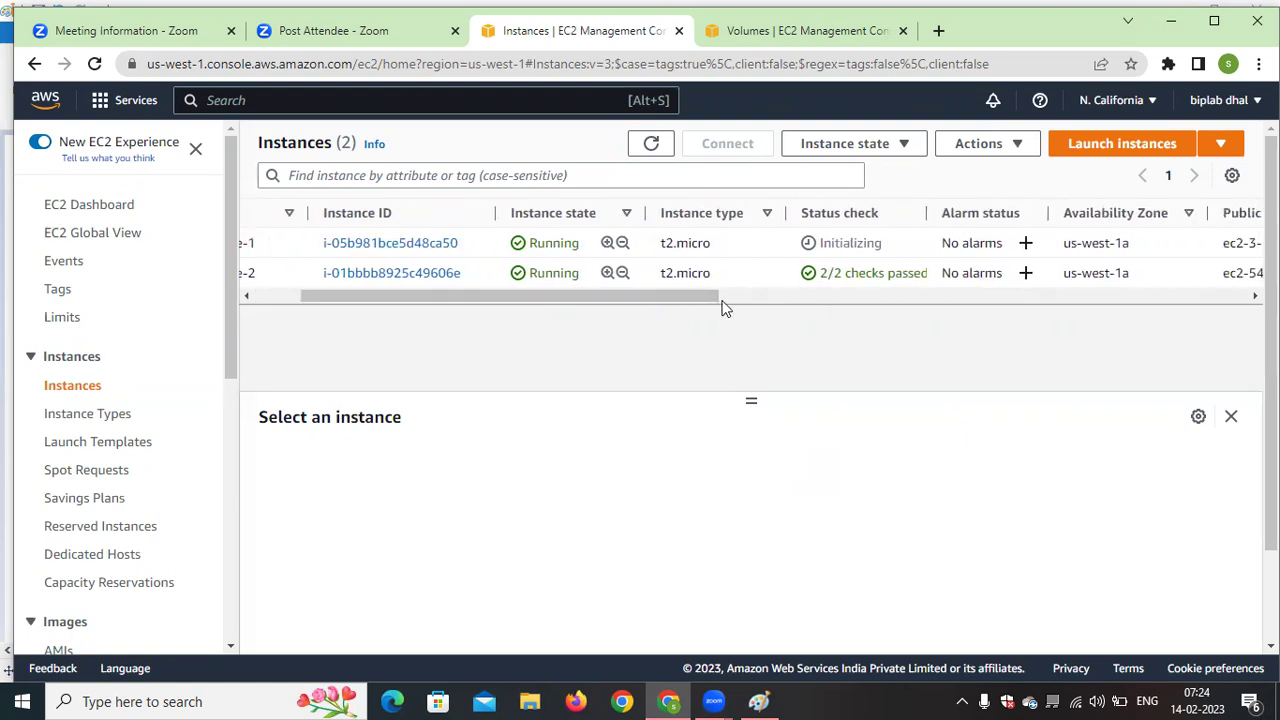
{"action": "scroll", "coordinate": [727, 298], "scroll_direction": "right", "scroll_amount": 2}
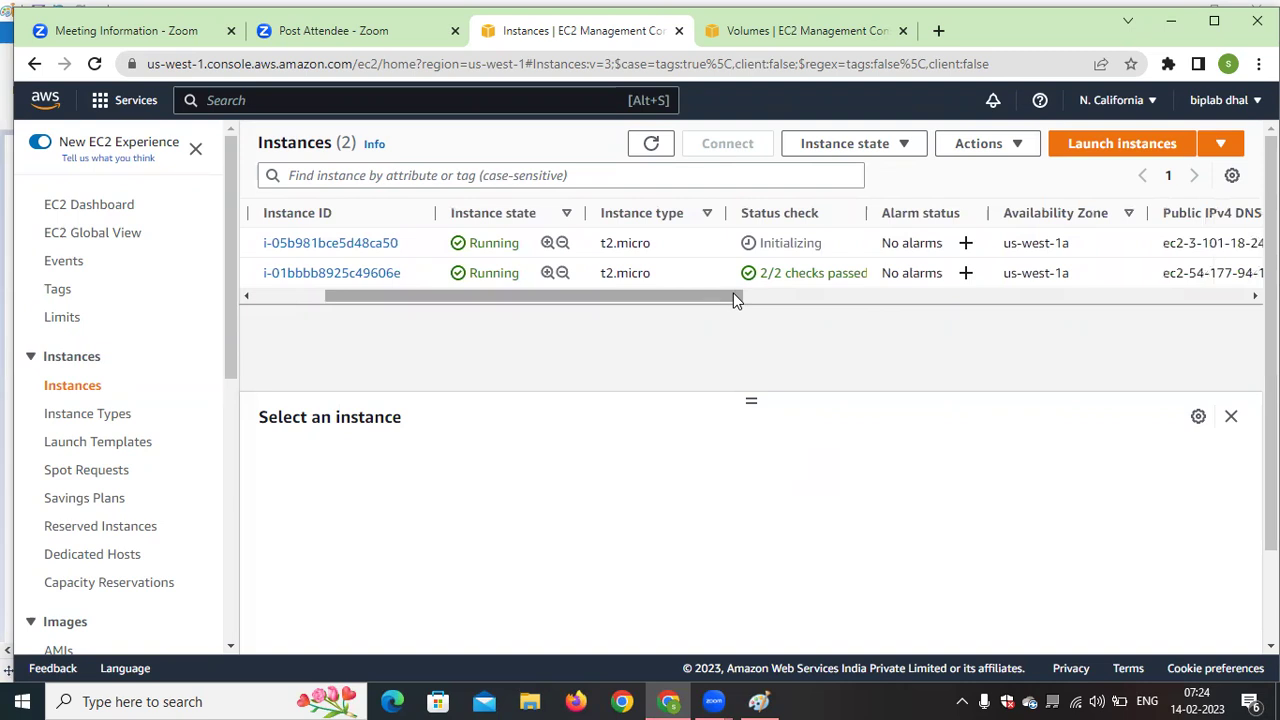
{"action": "left_click_drag", "start_coordinate": [834, 251], "coordinate": [784, 248]}
{"action": "double_click", "coordinate": [784, 246]}
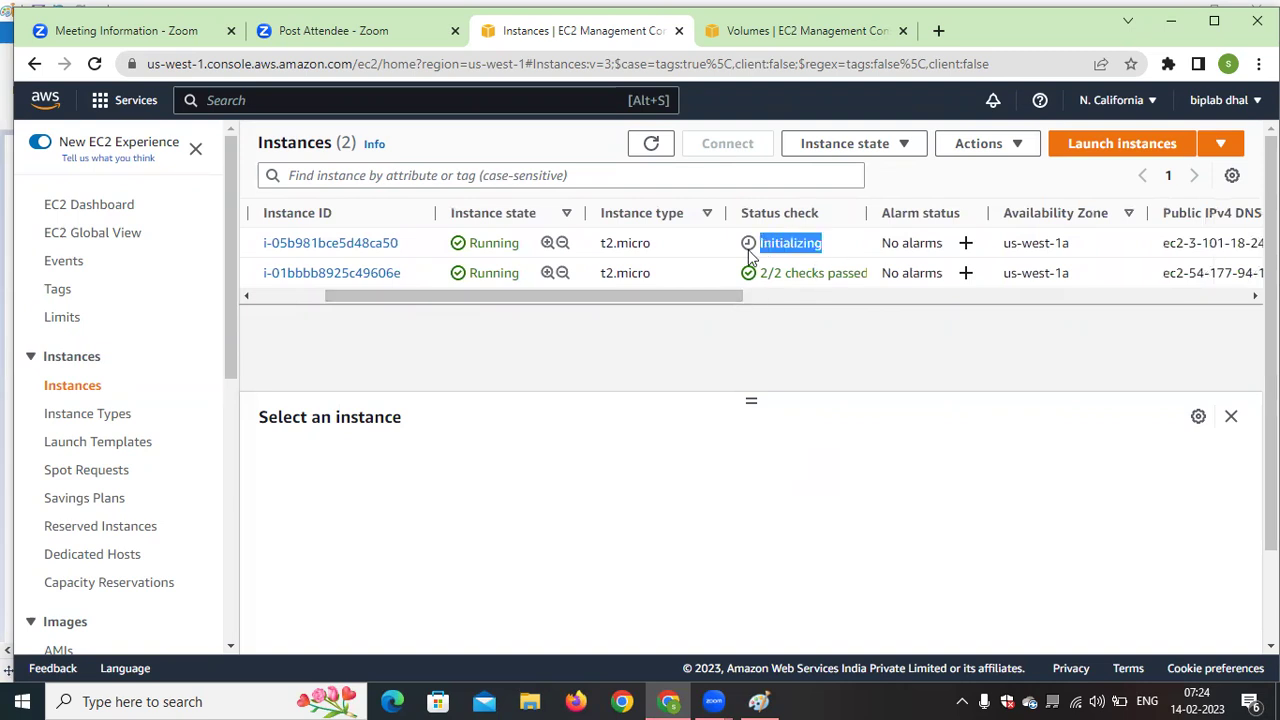
{"action": "left_click_drag", "start_coordinate": [733, 300], "coordinate": [672, 300]}
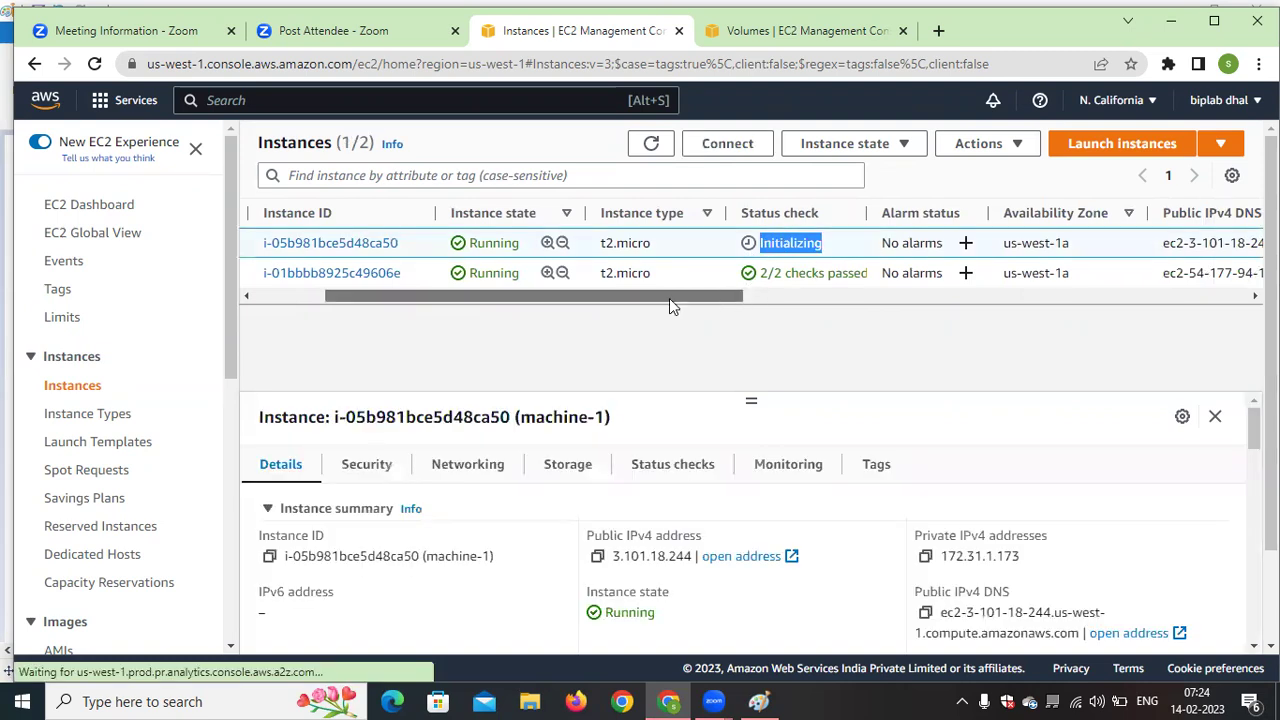
{"action": "left_click", "coordinate": [651, 145]}
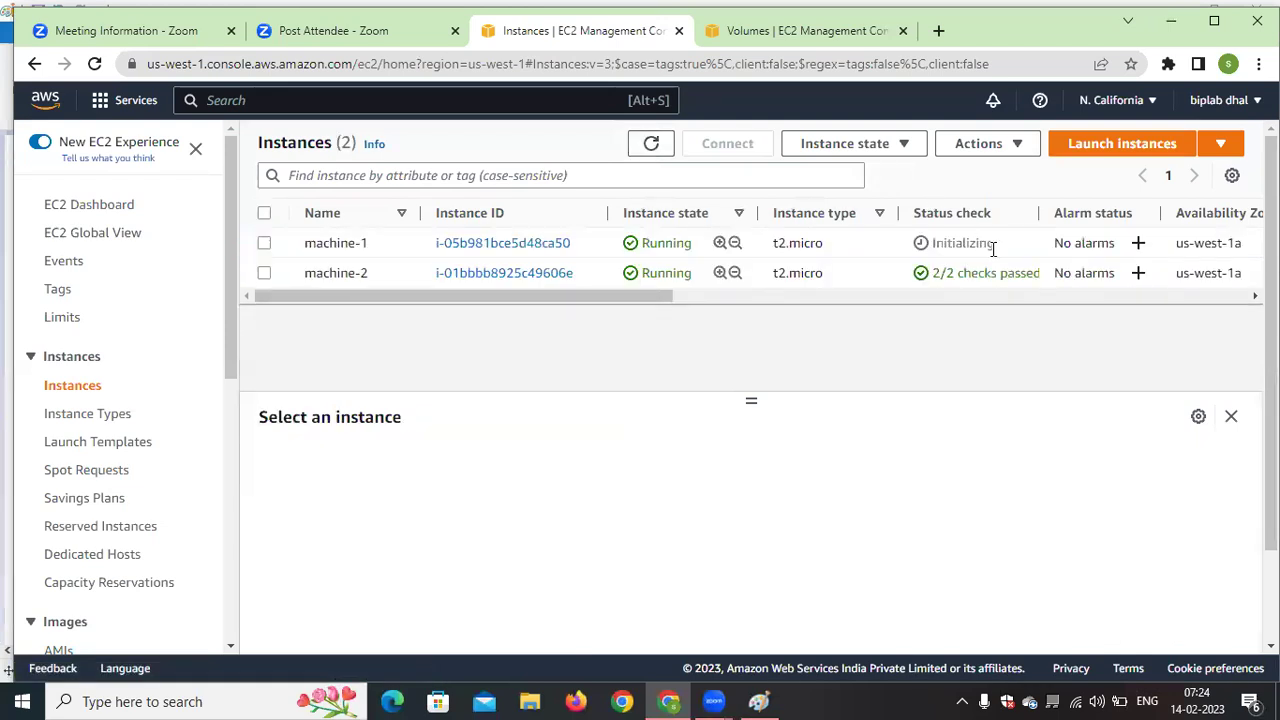
{"action": "left_click", "coordinate": [264, 244]}
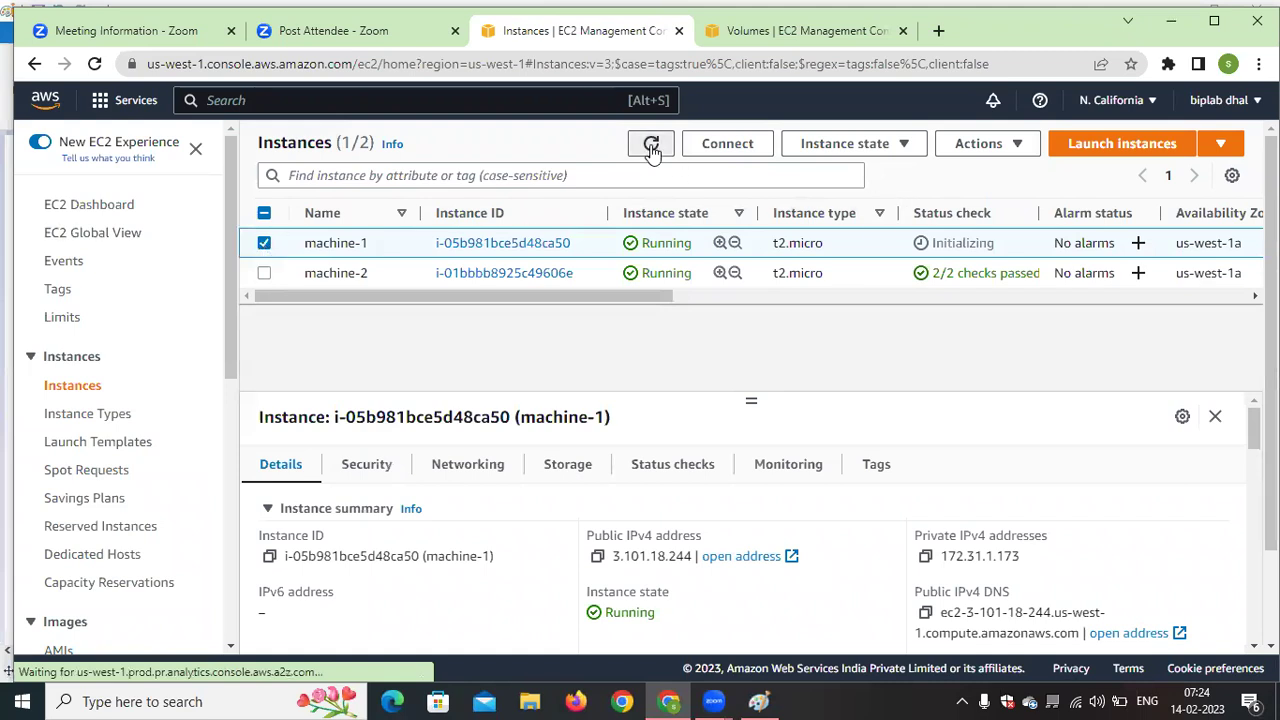
{"action": "left_click", "coordinate": [651, 145]}
{"action": "left_click", "coordinate": [651, 146]}
{"action": "left_click", "coordinate": [651, 146]}
{"action": "left_click", "coordinate": [651, 146]}
{"action": "left_click", "coordinate": [651, 146]}
Copy machine-1's public IPv4 address from its instance summary and open Command Prompt
{"action": "left_click", "coordinate": [264, 243]}
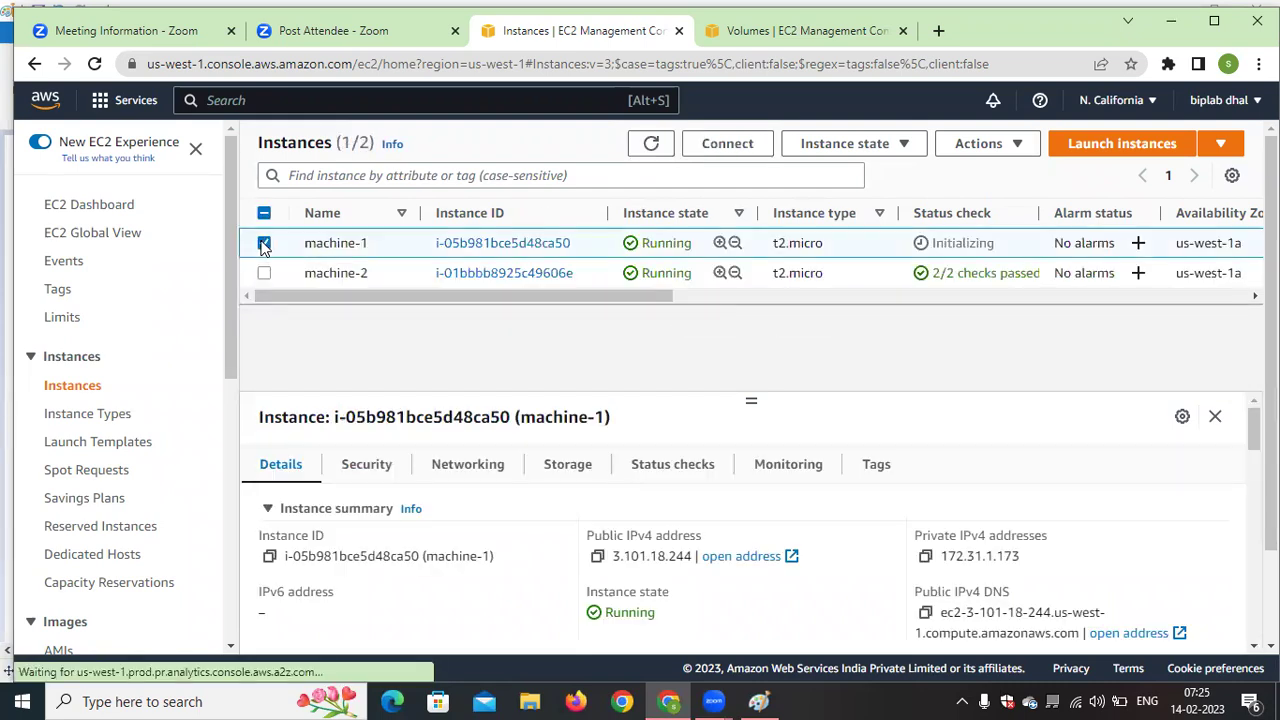
{"action": "left_click", "coordinate": [597, 556]}
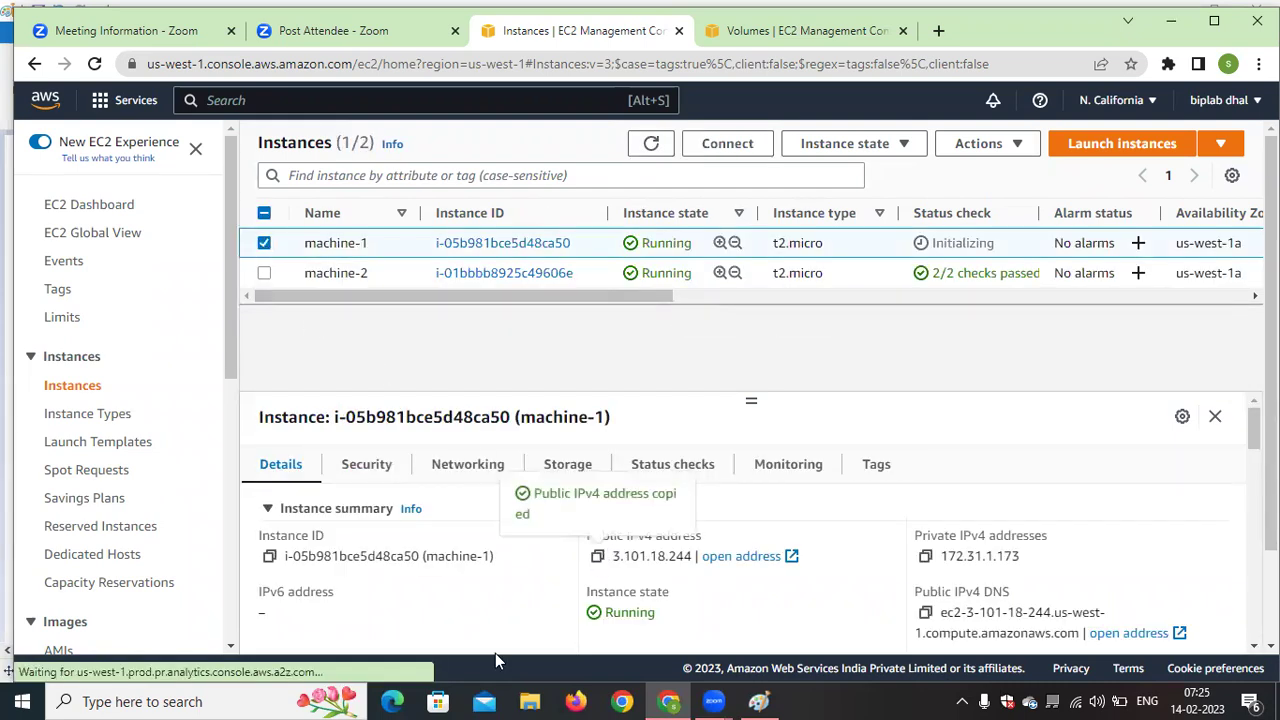
{"action": "left_click", "coordinate": [250, 700]}
{"action": "type", "text": "cmd"}
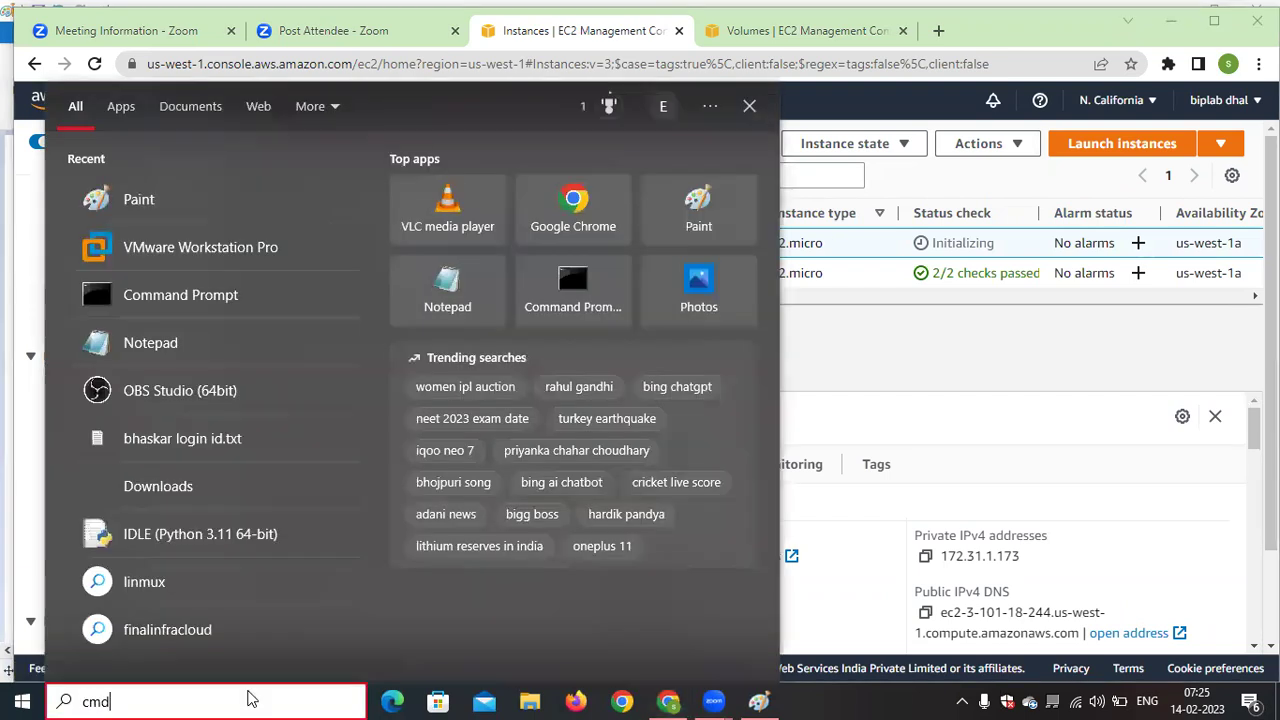
{"action": "key", "text": "Return"}
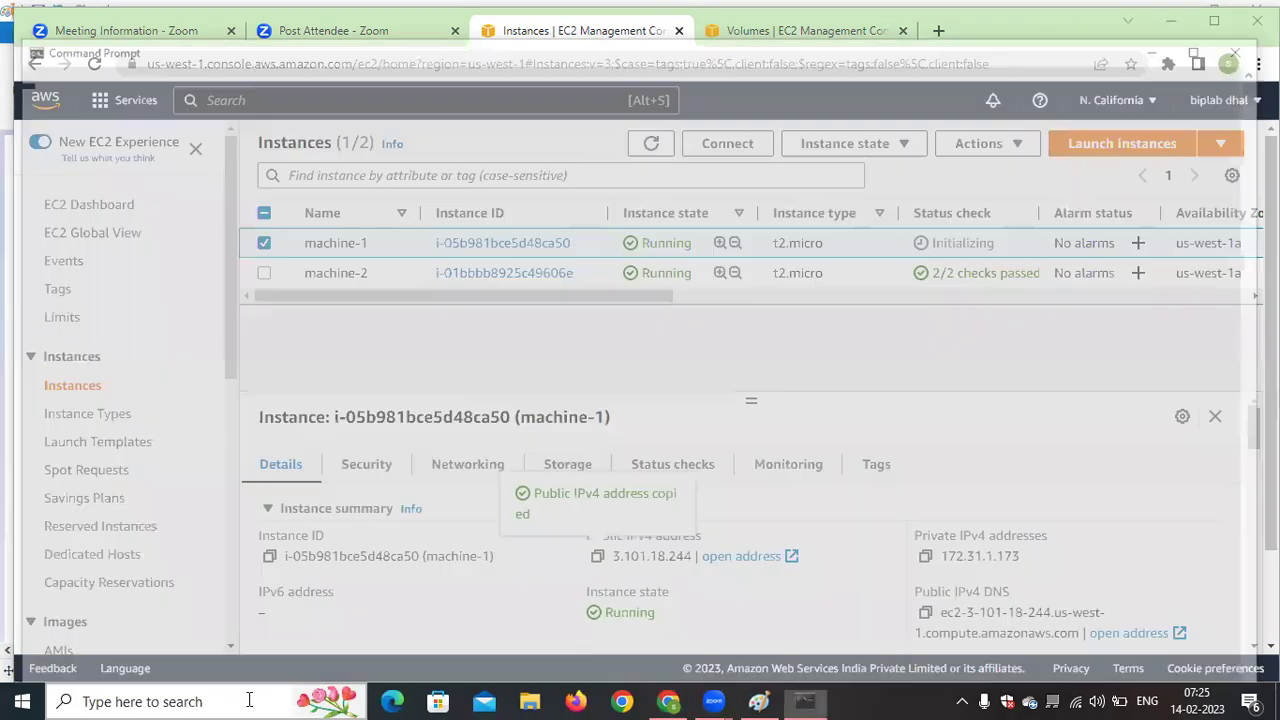
Change the working directory to the Downloads folder
{"action": "type", "text": "cd Desktop"}
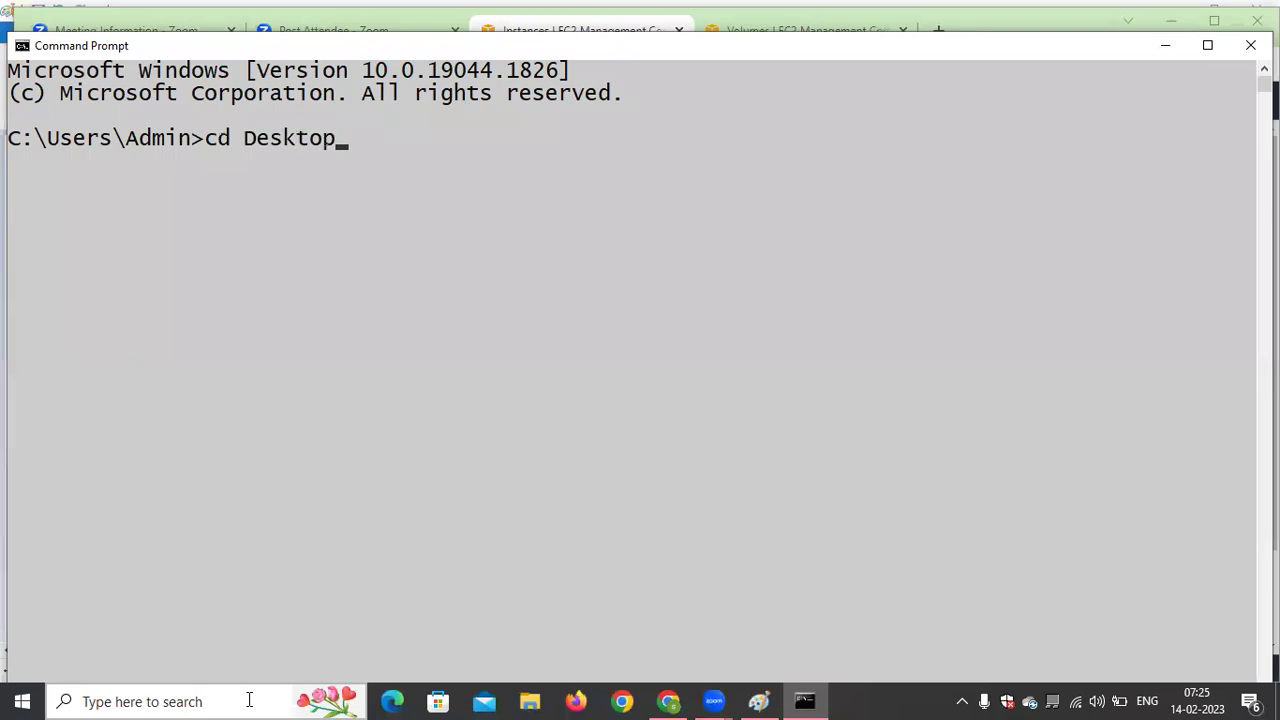
{"action": "key", "text": "Tab"}
{"action": "key", "text": "Tab"}
{"action": "key", "text": "Return"}
{"action": "type", "text": "ssh "}
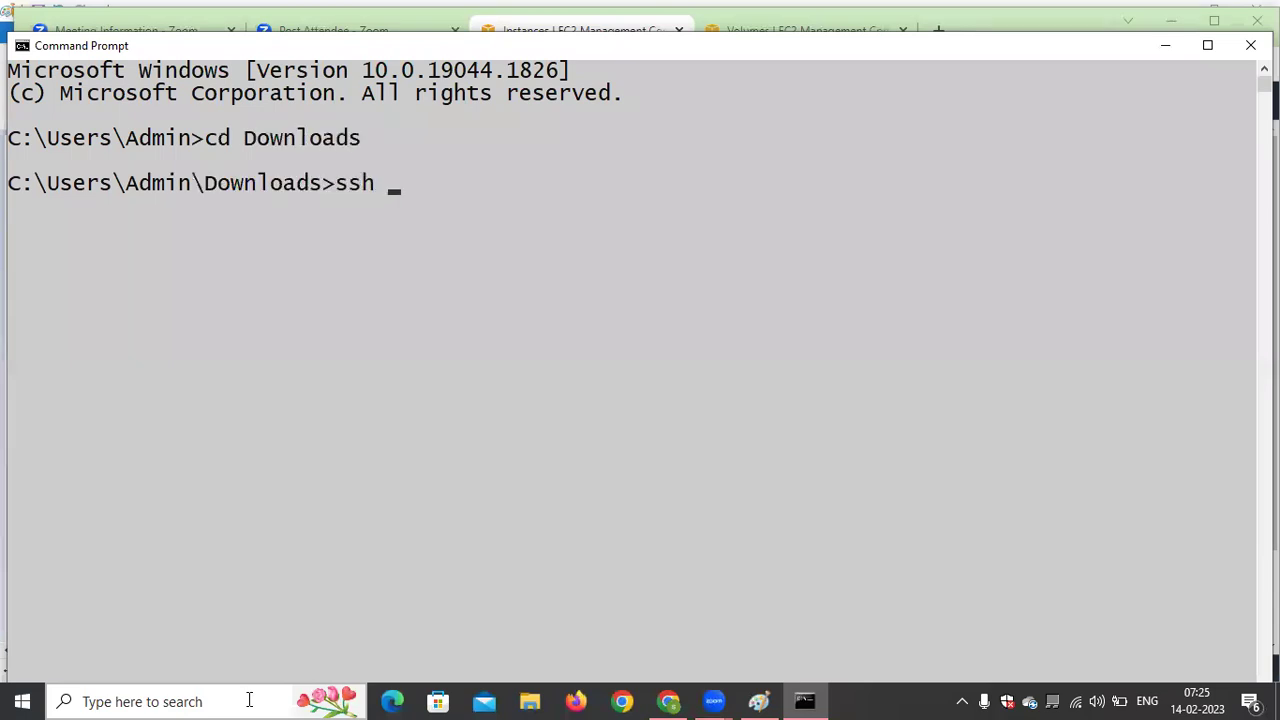
{"action": "type", "text": "ec2-user2"}
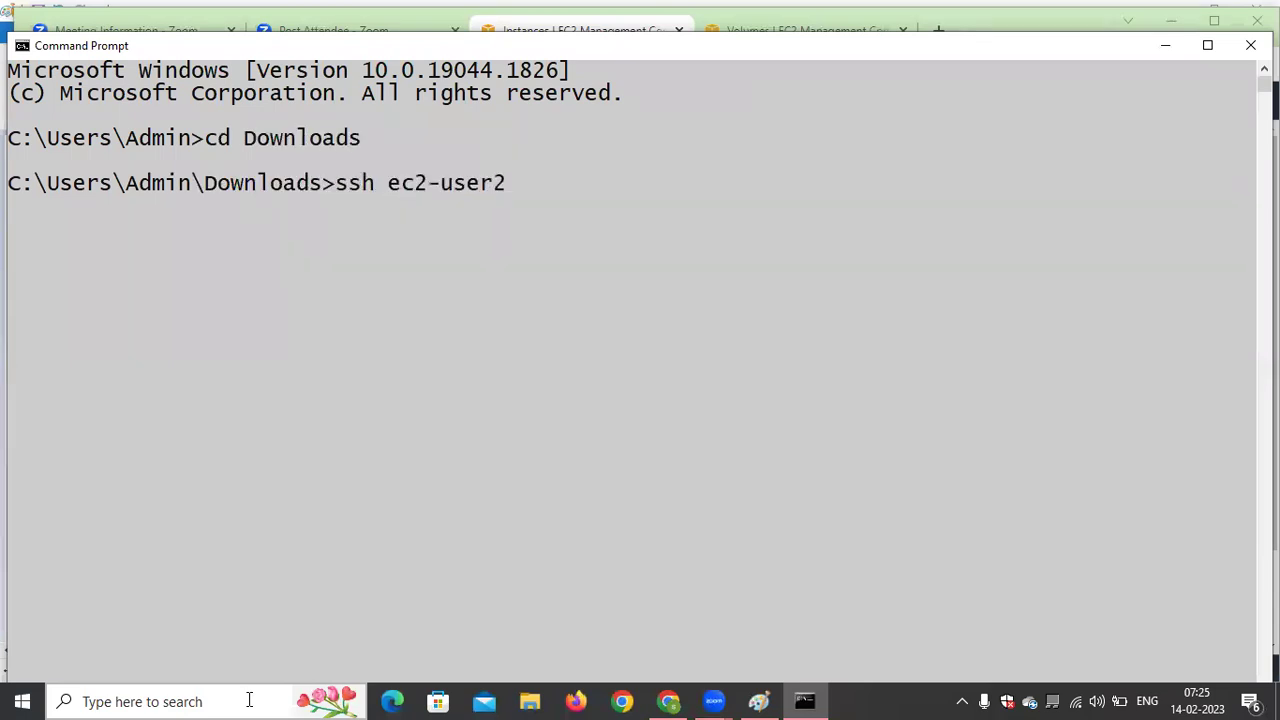
{"action": "key", "text": "BackSpace"}
{"action": "type", "text": "@"}
{"action": "key", "text": "ctrl+v"}
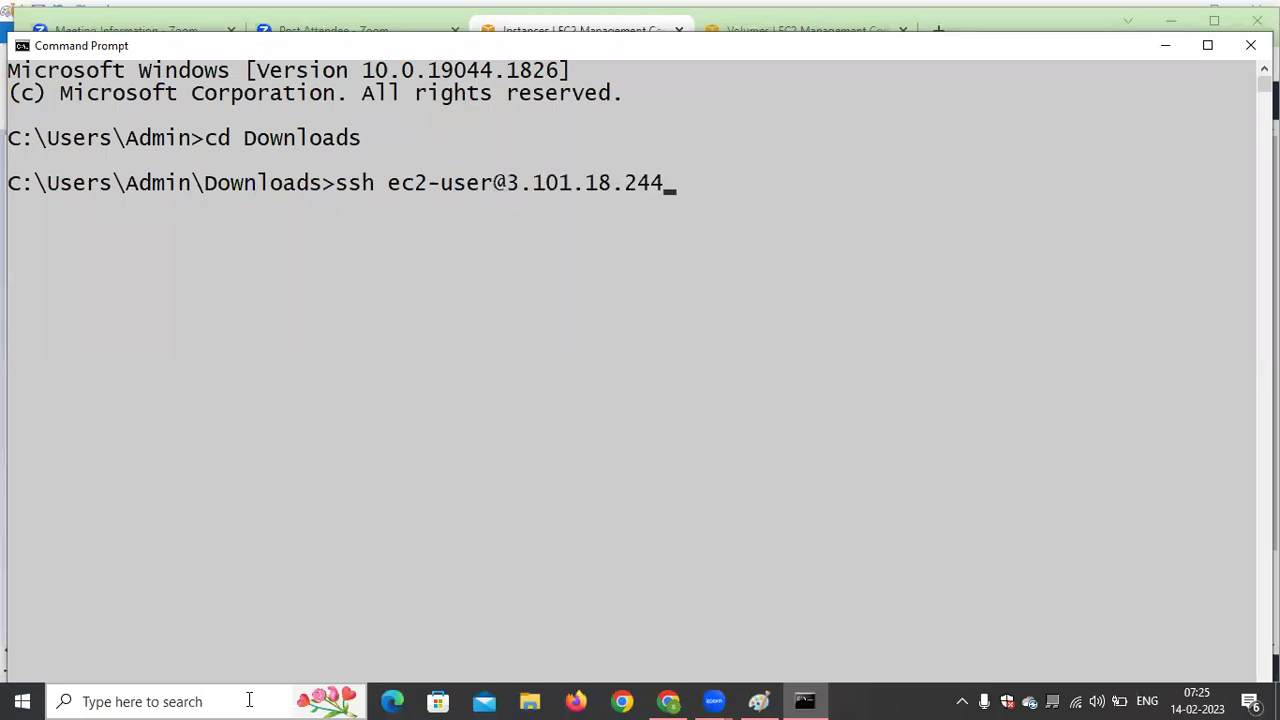
{"action": "type", "text": "-i m"}
{"action": "key", "text": "Tab"}
{"action": "key", "text": "Tab"}
{"action": "key", "text": "Tab"}
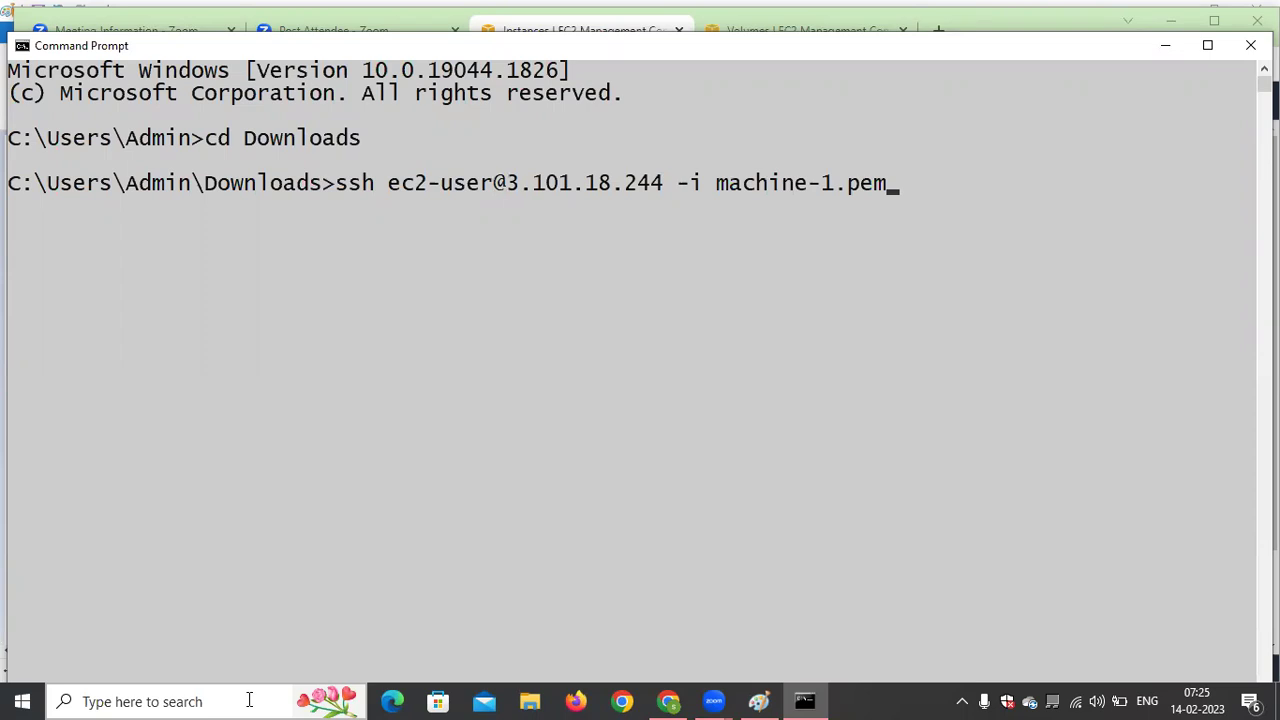
{"action": "key", "text": "Tab"}
{"action": "key", "text": "Tab"}
{"action": "key", "text": "Tab"}
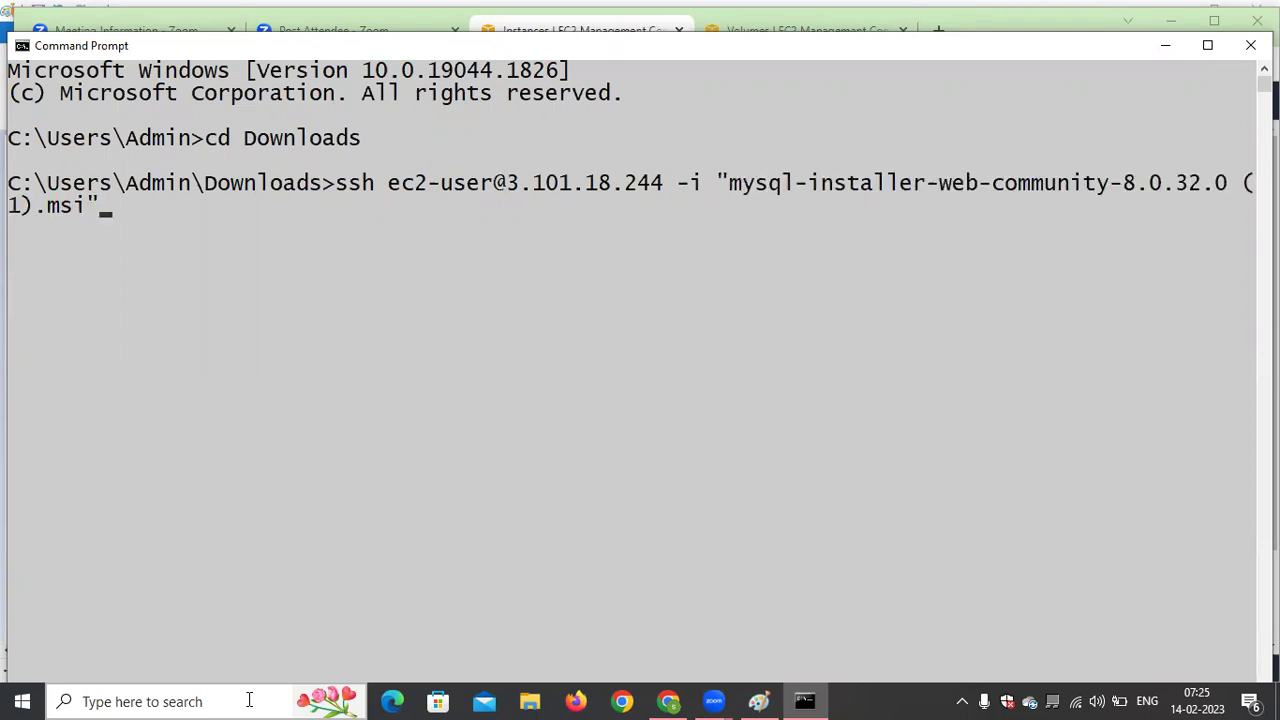
{"action": "key", "text": "Return"}
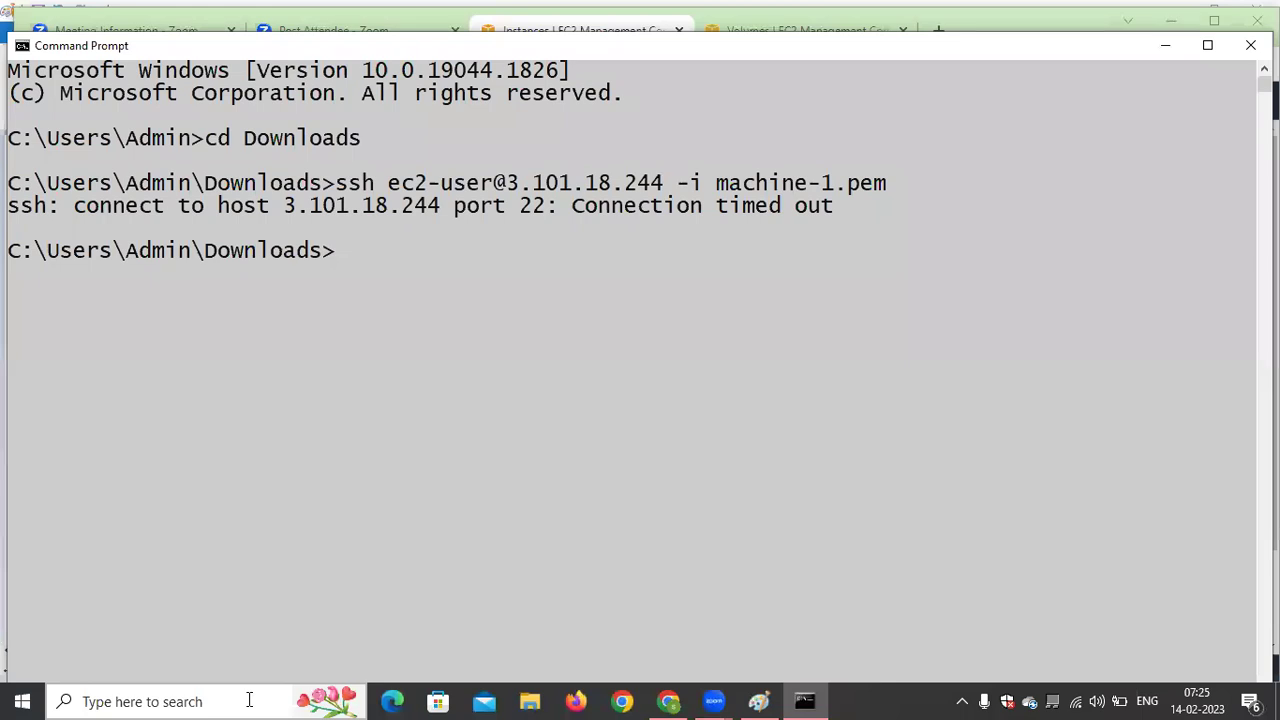
Return to the EC2 console in Chrome and recheck both machines' status in the refreshed instances list
{"action": "left_click", "coordinate": [1165, 53]}
{"action": "left_click", "coordinate": [652, 146]}
{"action": "left_click", "coordinate": [652, 146]}
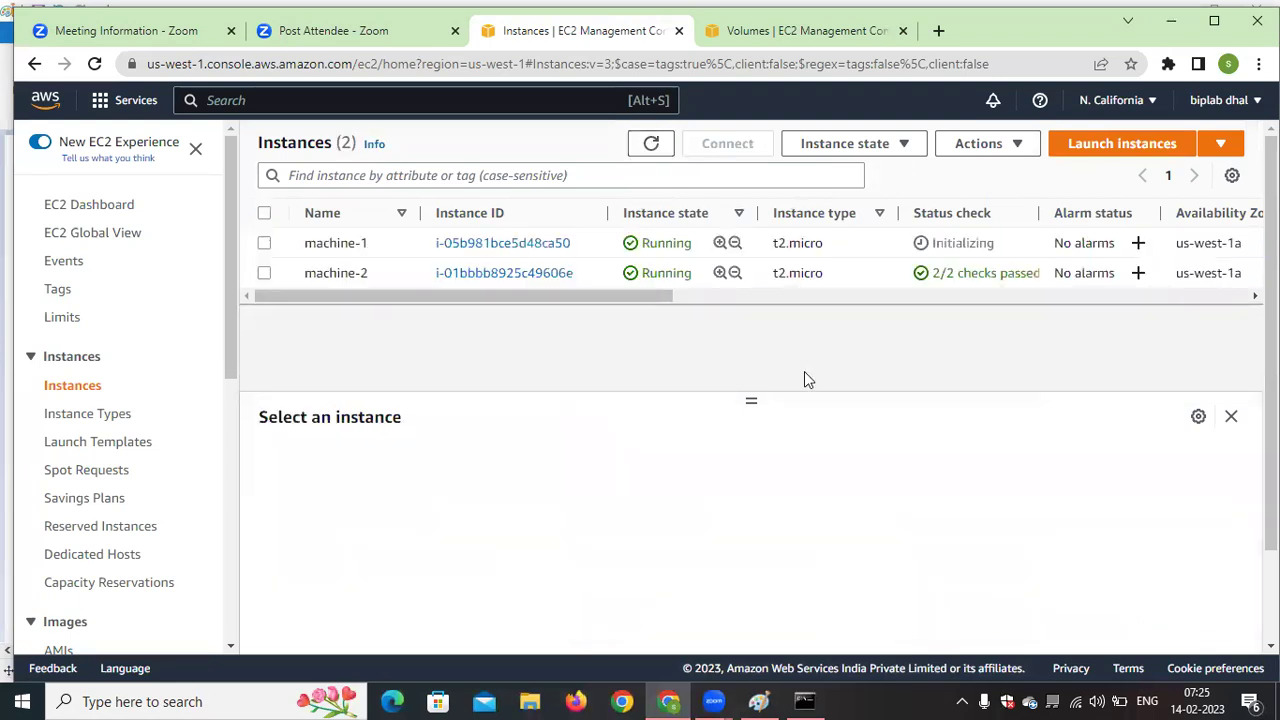
{"action": "left_click_drag", "start_coordinate": [584, 297], "coordinate": [683, 308]}
{"action": "left_click", "coordinate": [651, 146]}
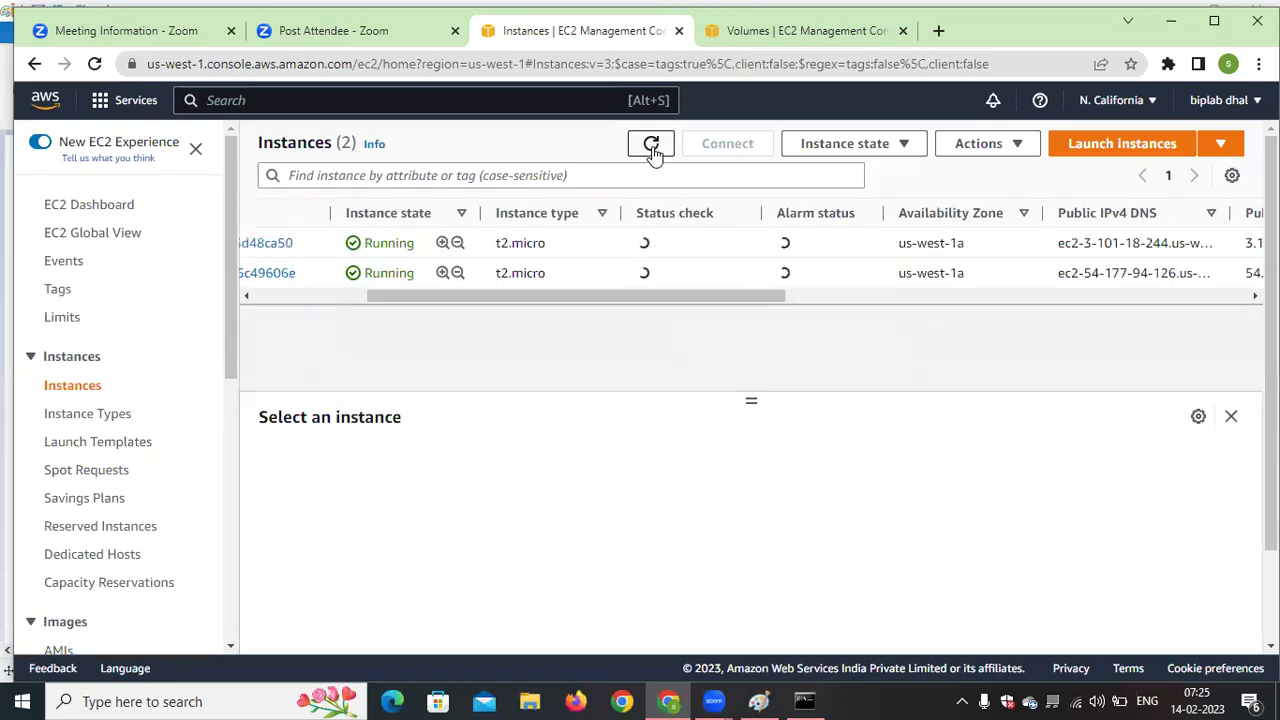
{"action": "left_click", "coordinate": [652, 146]}
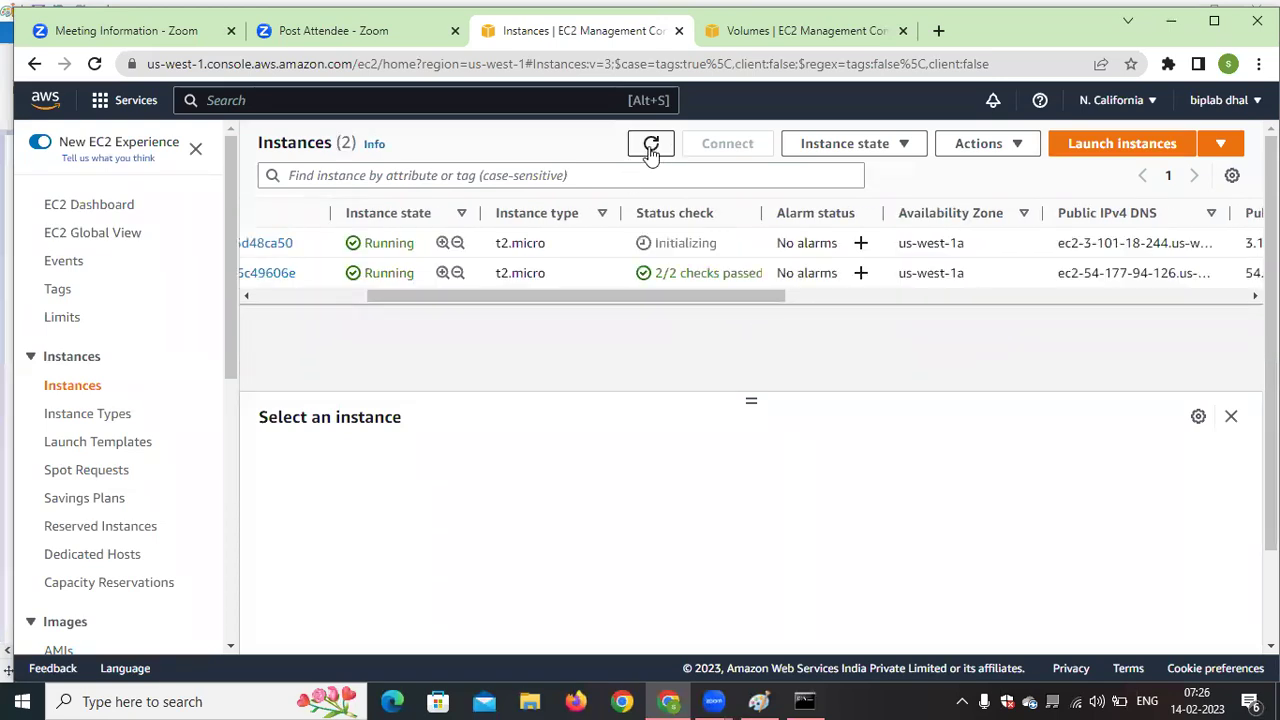
{"action": "left_click", "coordinate": [651, 146]}
{"action": "scroll", "coordinate": [600, 310], "scroll_direction": "left", "scroll_amount": 2}
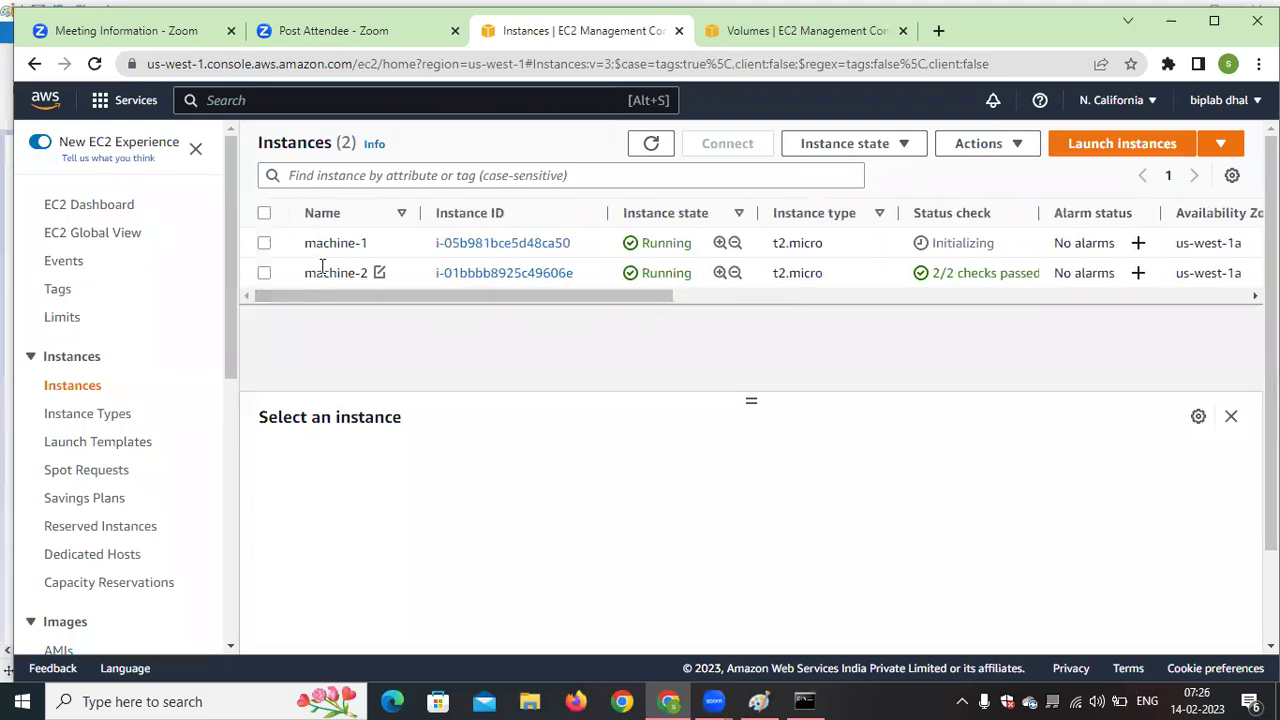
Examine the system and instance status checks in machine-1's enlarged details pane
{"action": "left_click", "coordinate": [264, 243]}
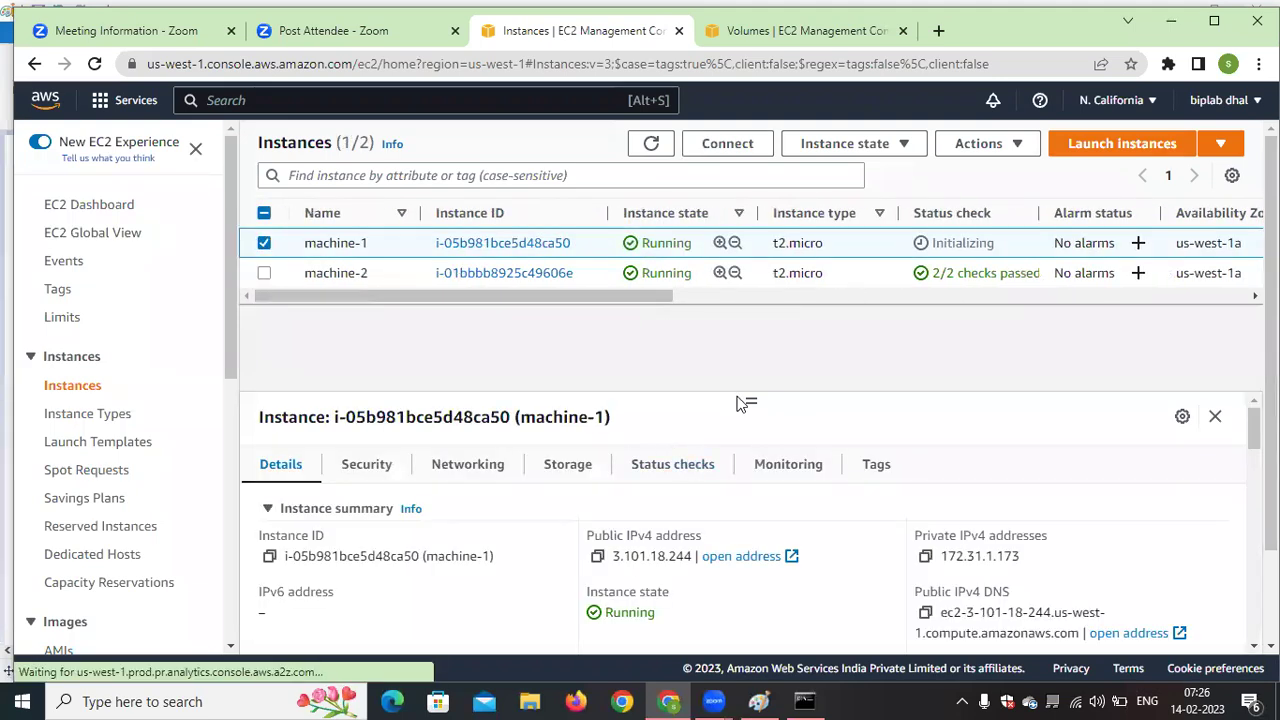
{"action": "left_click_drag", "start_coordinate": [752, 400], "coordinate": [771, 322]}
{"action": "left_click", "coordinate": [669, 433]}
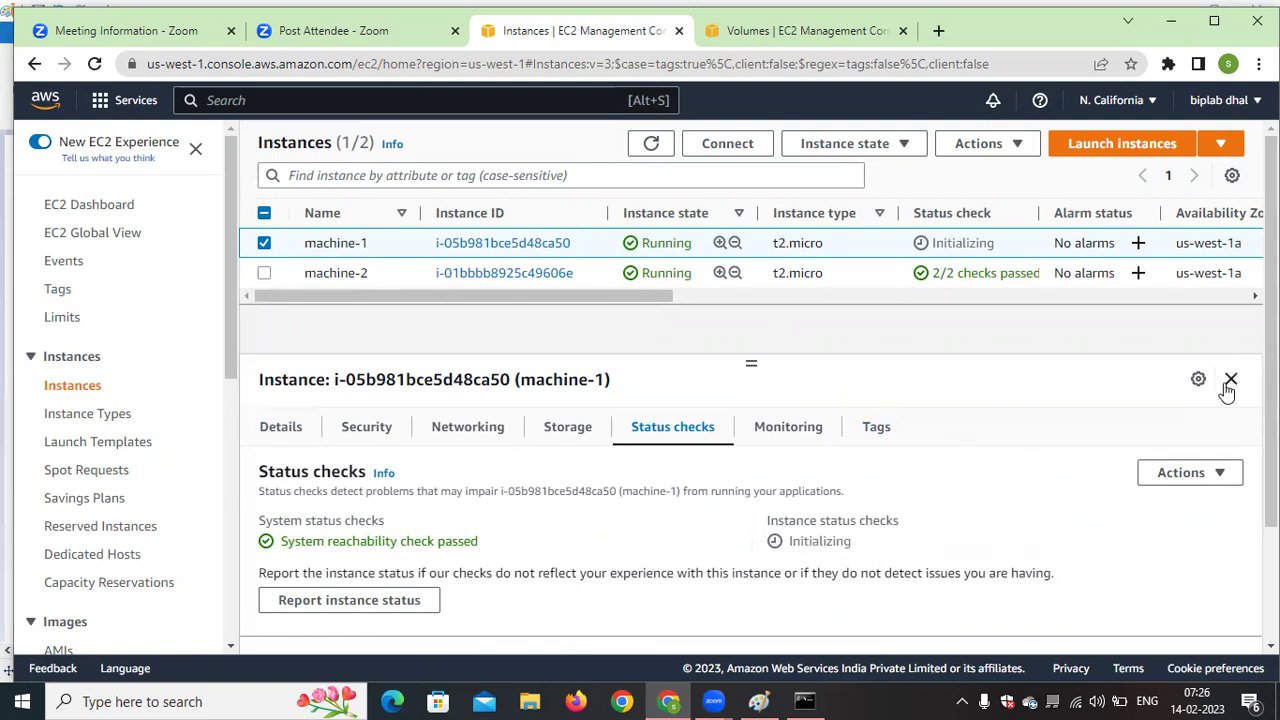
Refresh the instances list, select machine-1 alone and reboot it
{"action": "left_click", "coordinate": [660, 145]}
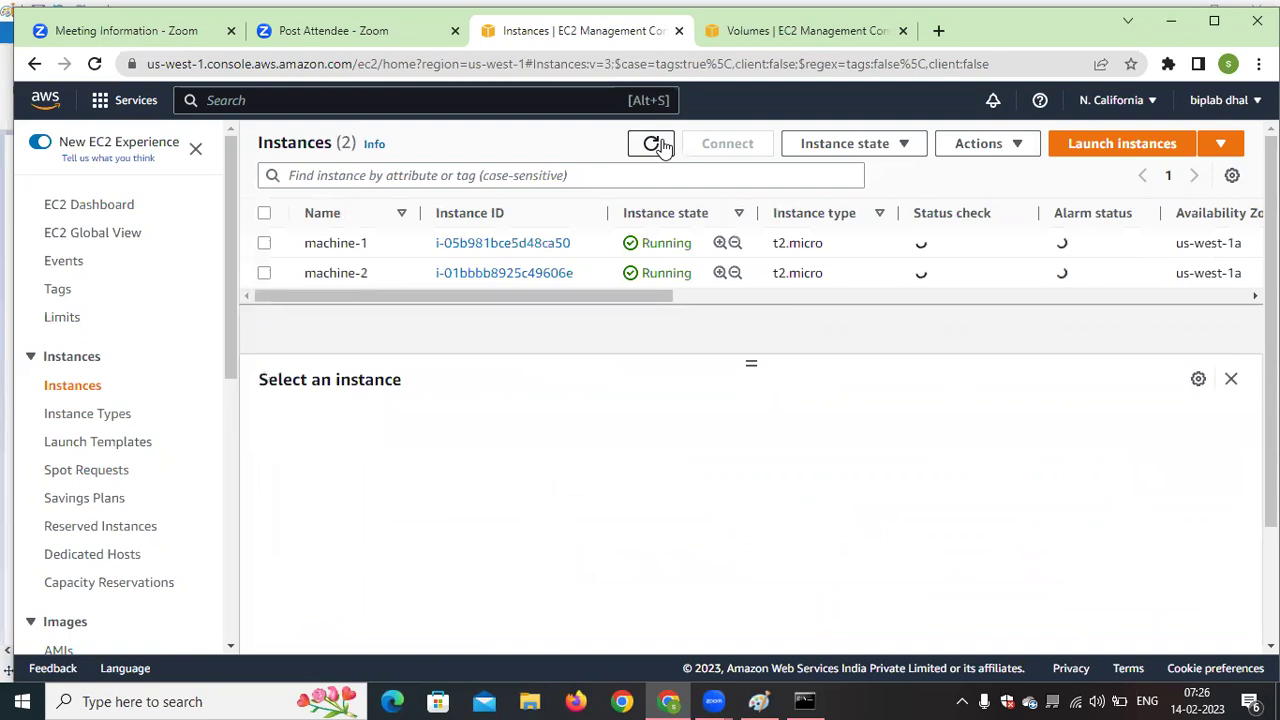
{"action": "left_click", "coordinate": [662, 146]}
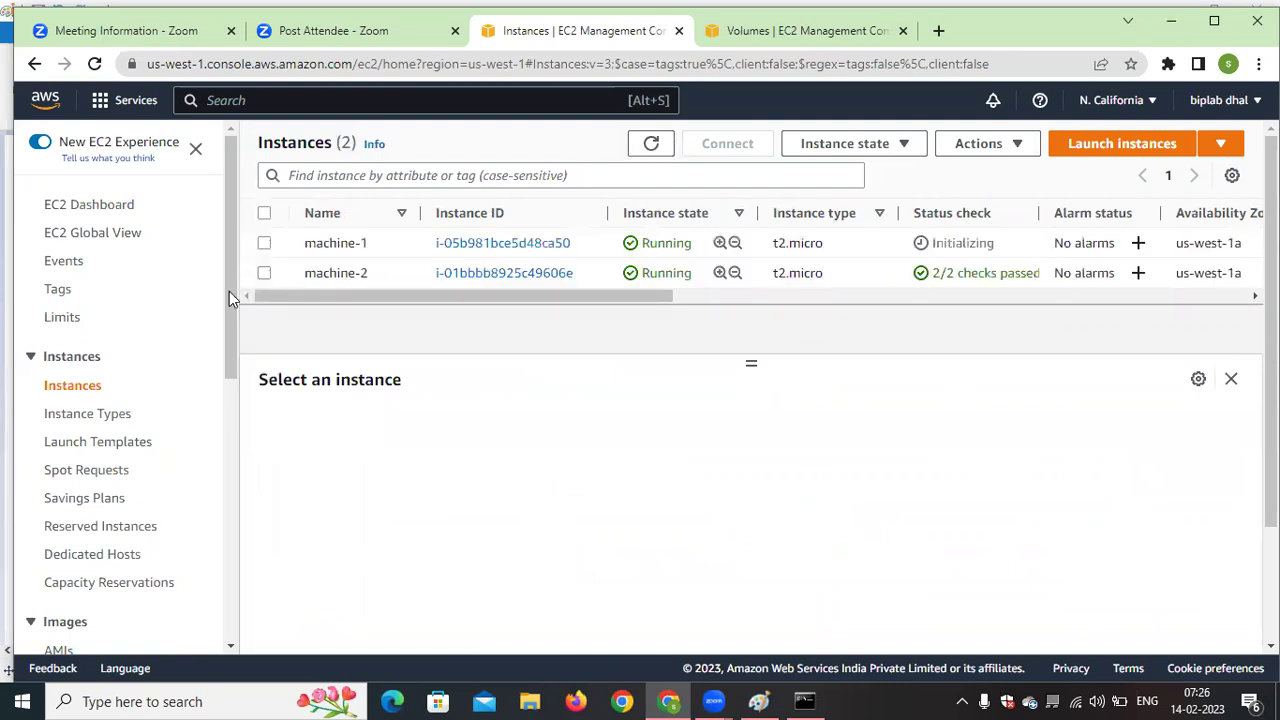
{"action": "left_click", "coordinate": [264, 244]}
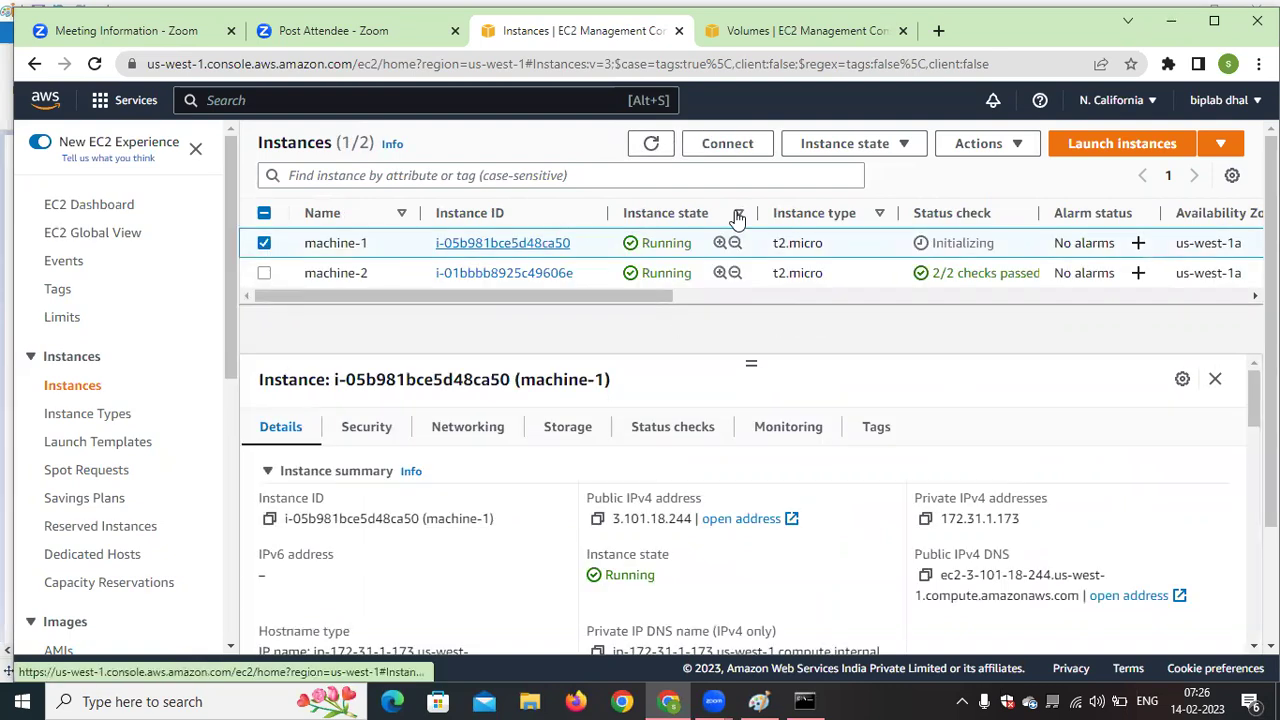
{"action": "left_click", "coordinate": [840, 148]}
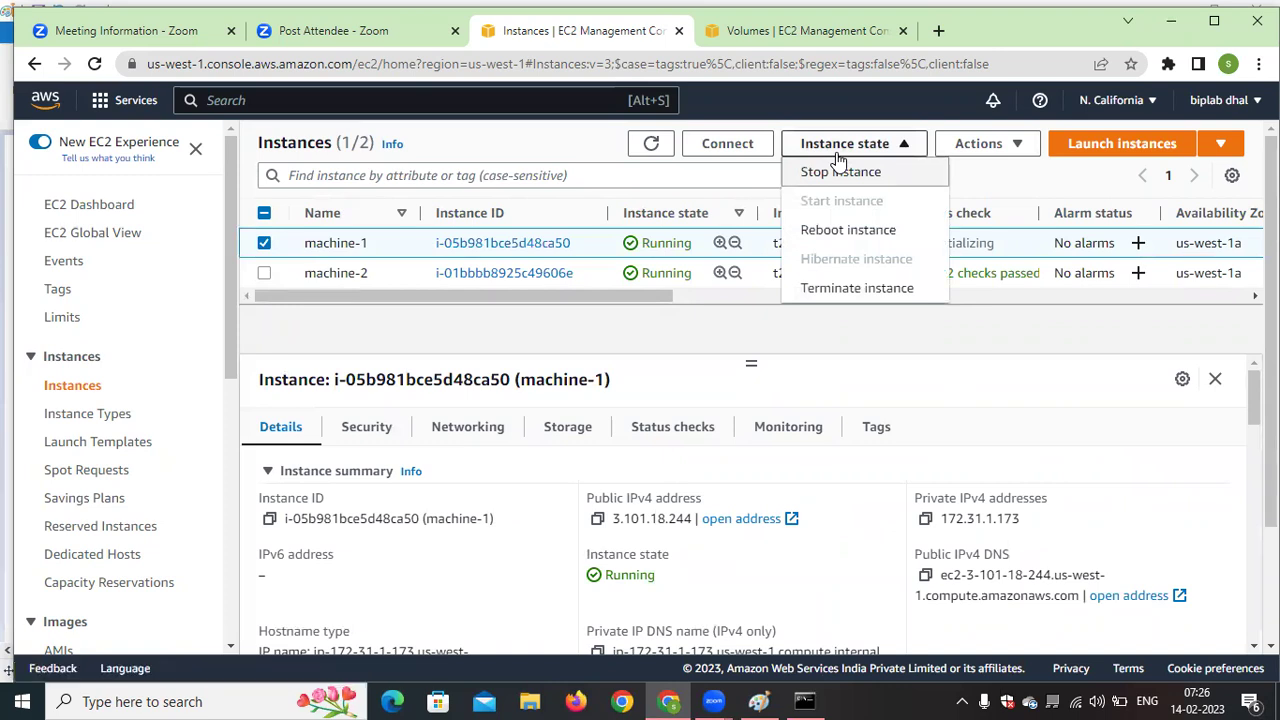
{"action": "left_click", "coordinate": [870, 230]}
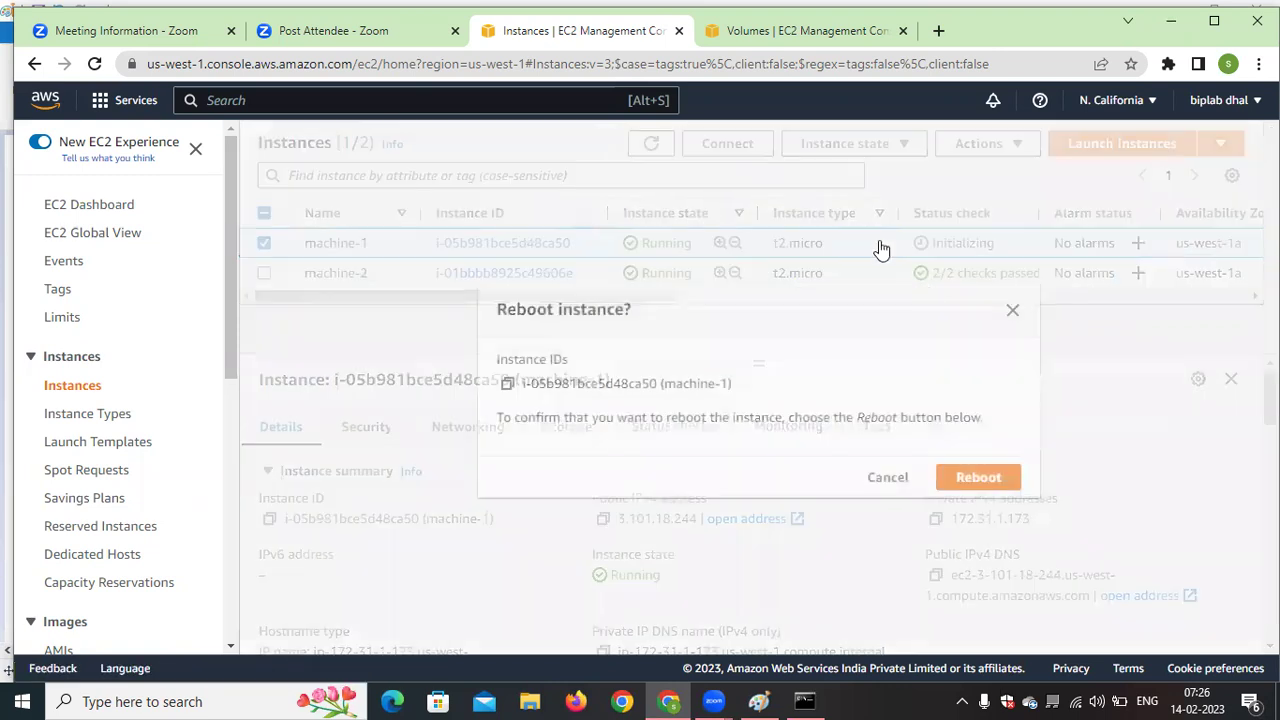
{"action": "left_click", "coordinate": [978, 477]}
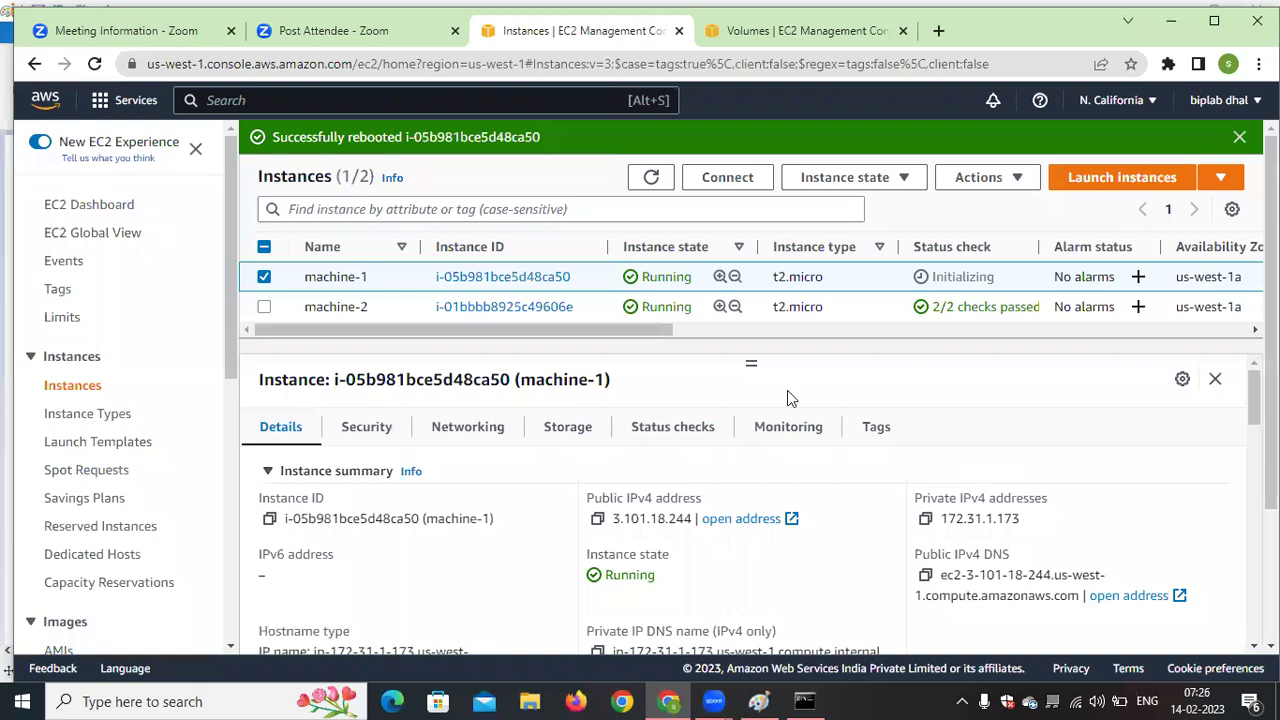
Keep refreshing the instances list to monitor machine-1's status check after the reboot
{"action": "left_click", "coordinate": [655, 177]}
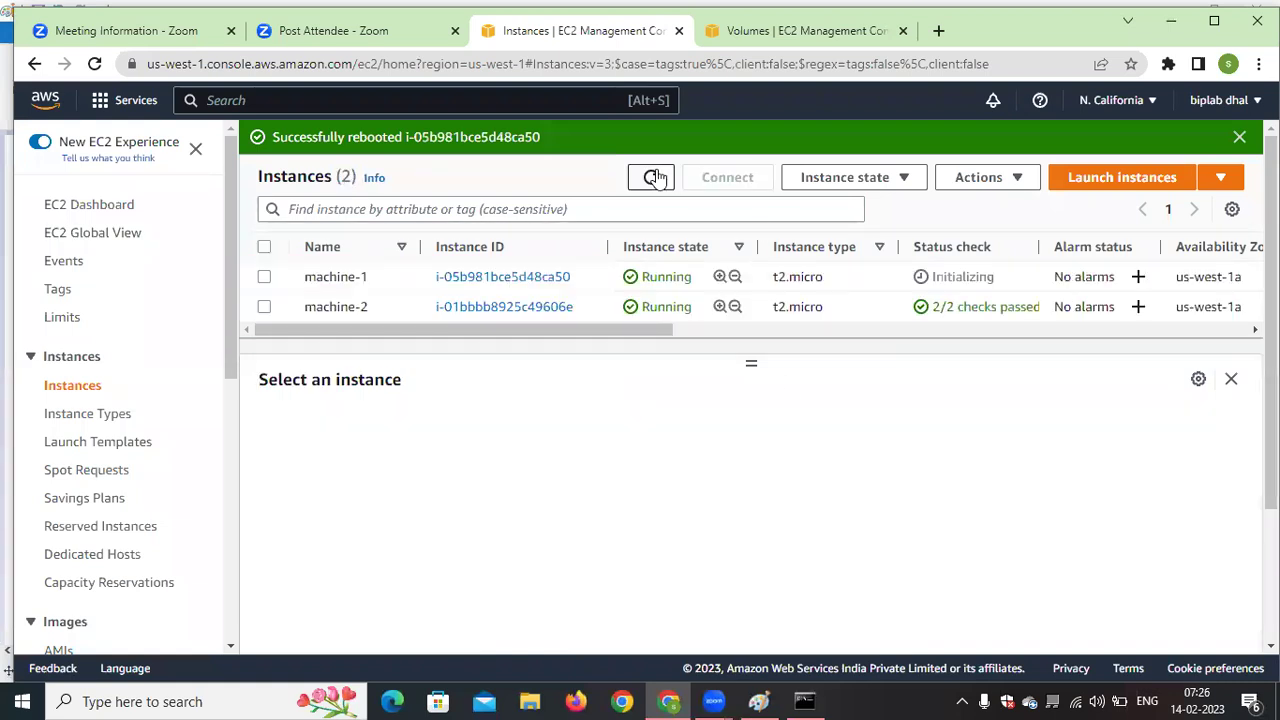
{"action": "left_click", "coordinate": [655, 177]}
{"action": "left_click", "coordinate": [655, 177]}
{"action": "left_click", "coordinate": [655, 177]}
{"action": "left_click", "coordinate": [655, 177]}
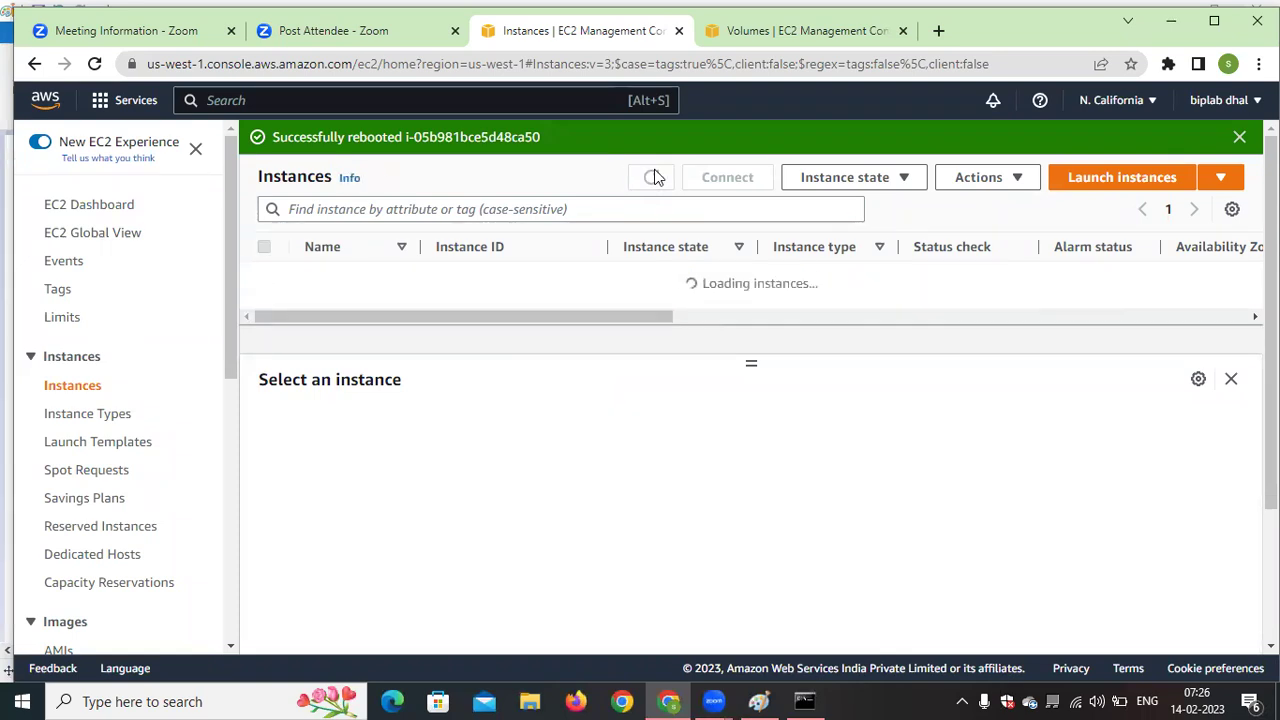
{"action": "left_click", "coordinate": [655, 177]}
{"action": "left_click", "coordinate": [655, 177]}
{"action": "left_click", "coordinate": [655, 177]}
{"action": "left_click", "coordinate": [655, 177]}
{"action": "left_click", "coordinate": [655, 177]}
{"action": "left_click", "coordinate": [655, 177]}
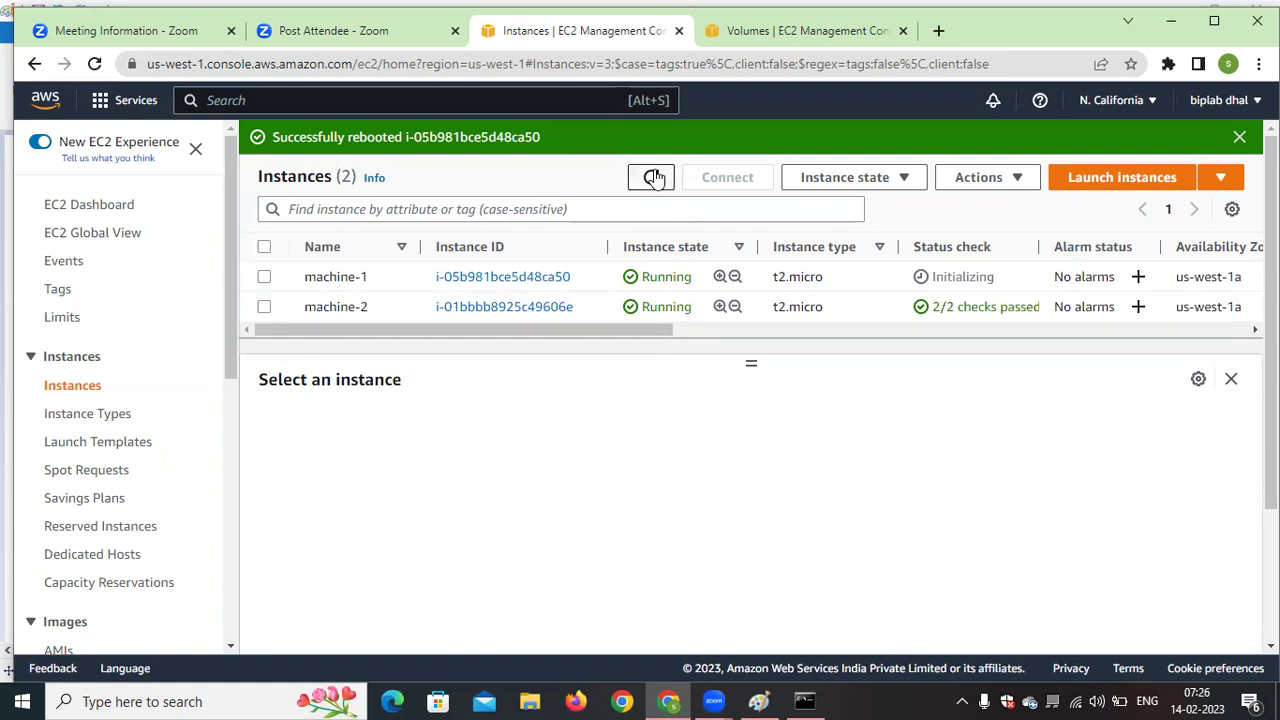
{"action": "left_click", "coordinate": [655, 177]}
{"action": "left_click", "coordinate": [652, 177]}
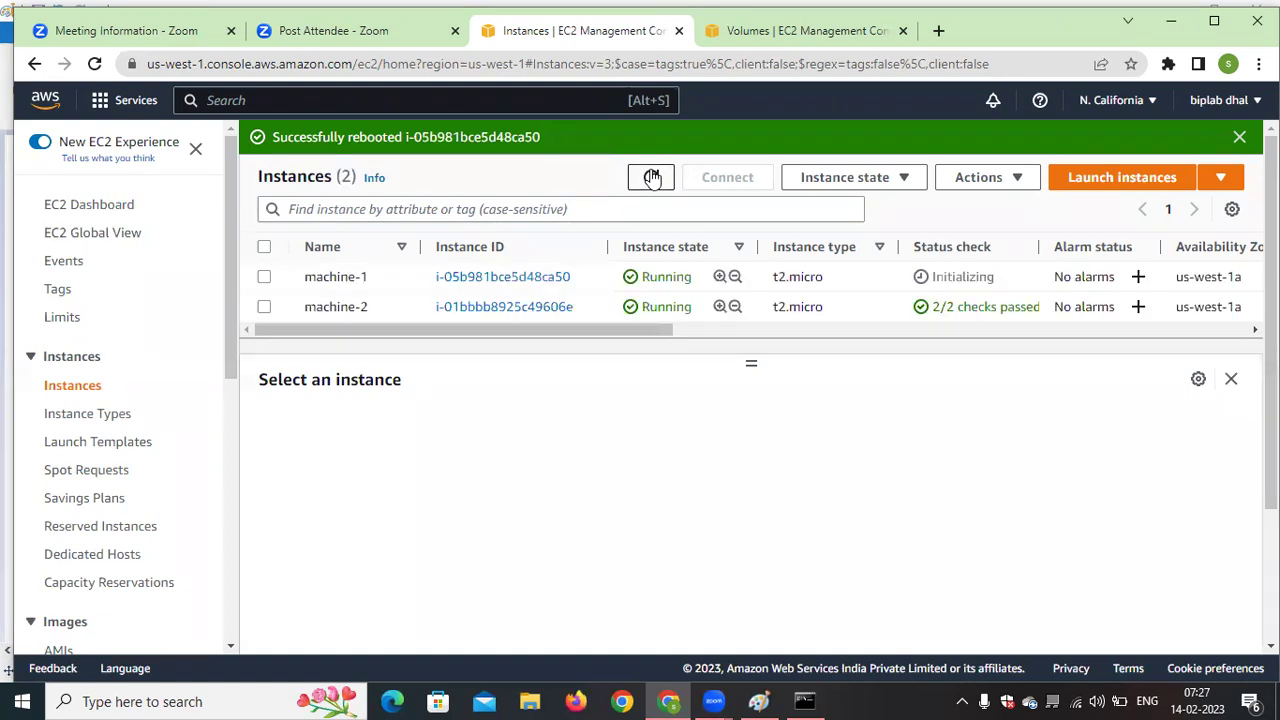
{"action": "left_click", "coordinate": [652, 177]}
{"action": "left_click", "coordinate": [652, 177]}
{"action": "left_click", "coordinate": [652, 177]}
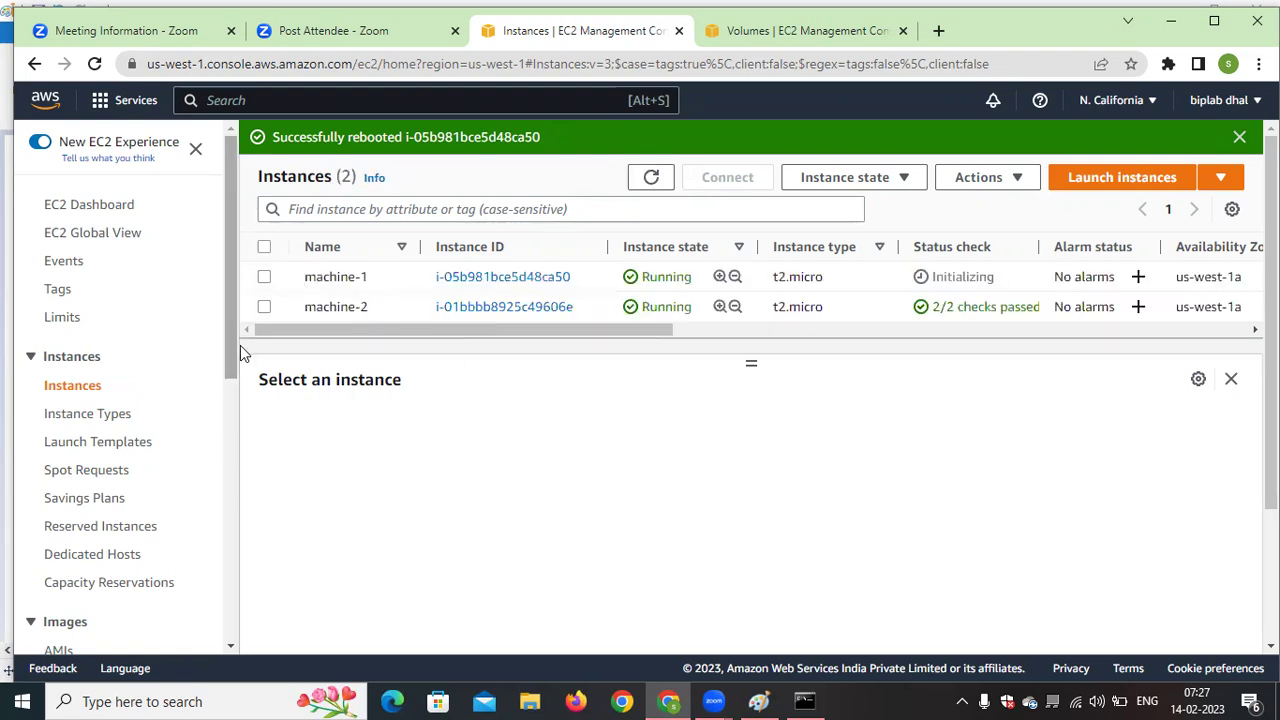
Select machine-2 and connect to it through EC2 Instance Connect with the default ec2-user name
{"action": "left_click", "coordinate": [264, 307]}
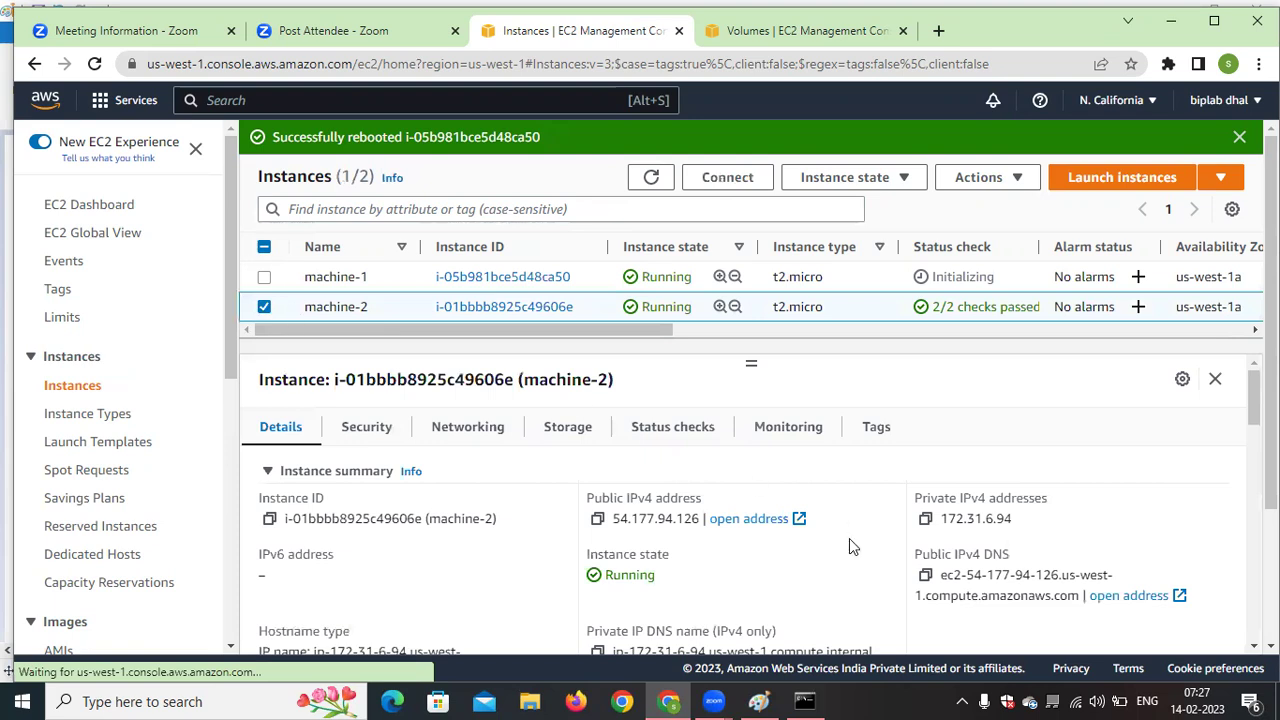
{"action": "left_click", "coordinate": [728, 178]}
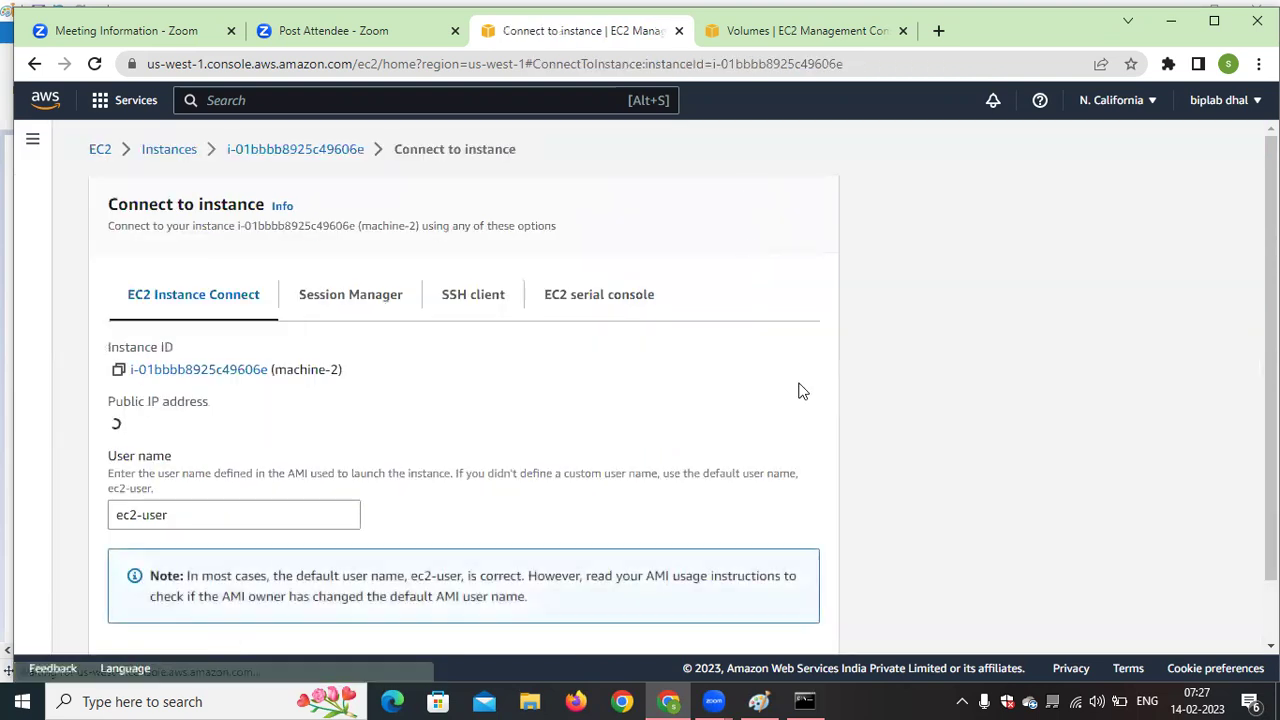
{"action": "scroll", "coordinate": [790, 600], "scroll_direction": "down", "scroll_amount": 1}
{"action": "left_click", "coordinate": [777, 620]}
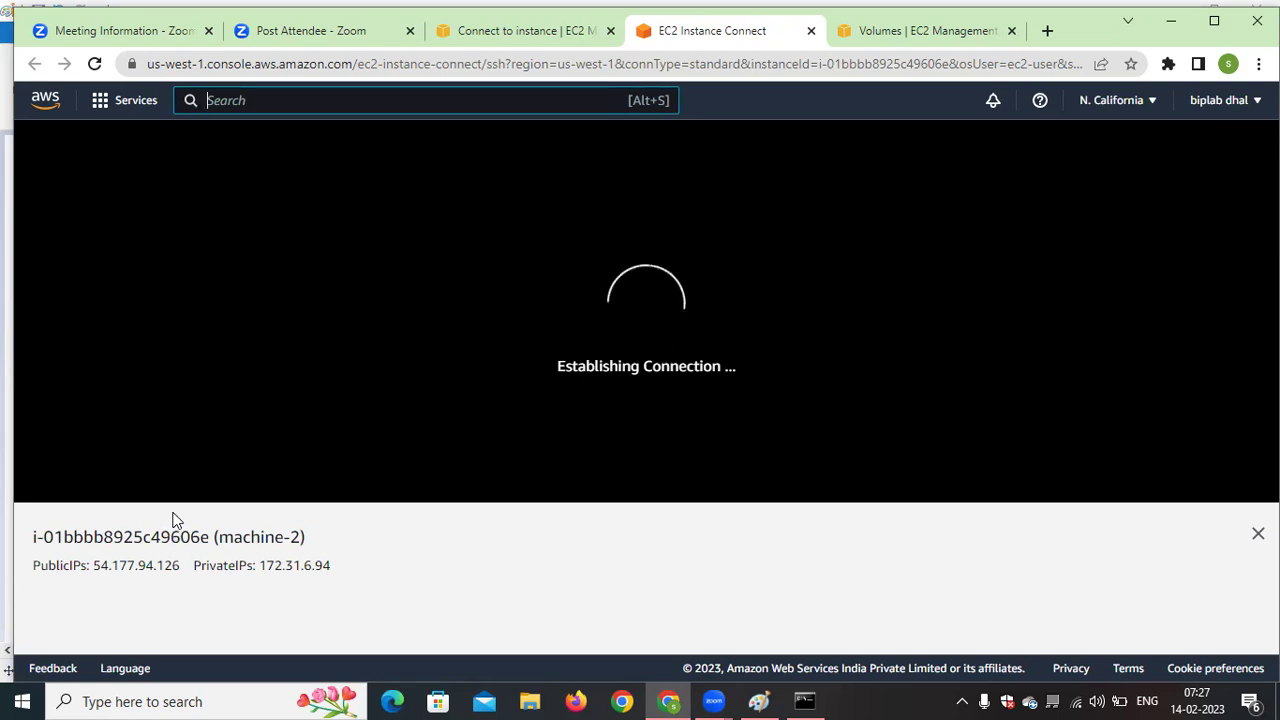
Switch to the root shell on machine-2 with "sudo -i" and clear the terminal
{"action": "type", "text": "sudo -i"}
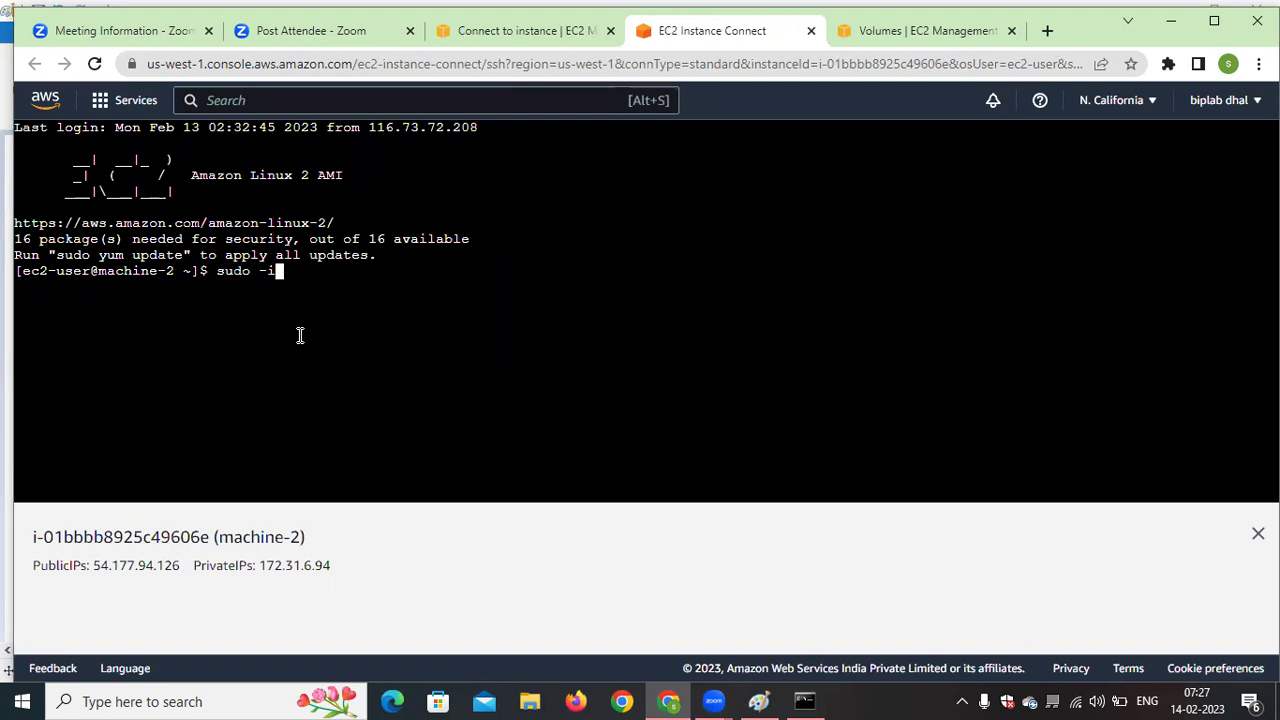
{"action": "key", "text": "Return"}
{"action": "key", "text": "Return"}
{"action": "key", "text": "Return"}
{"action": "type", "text": "clear"}
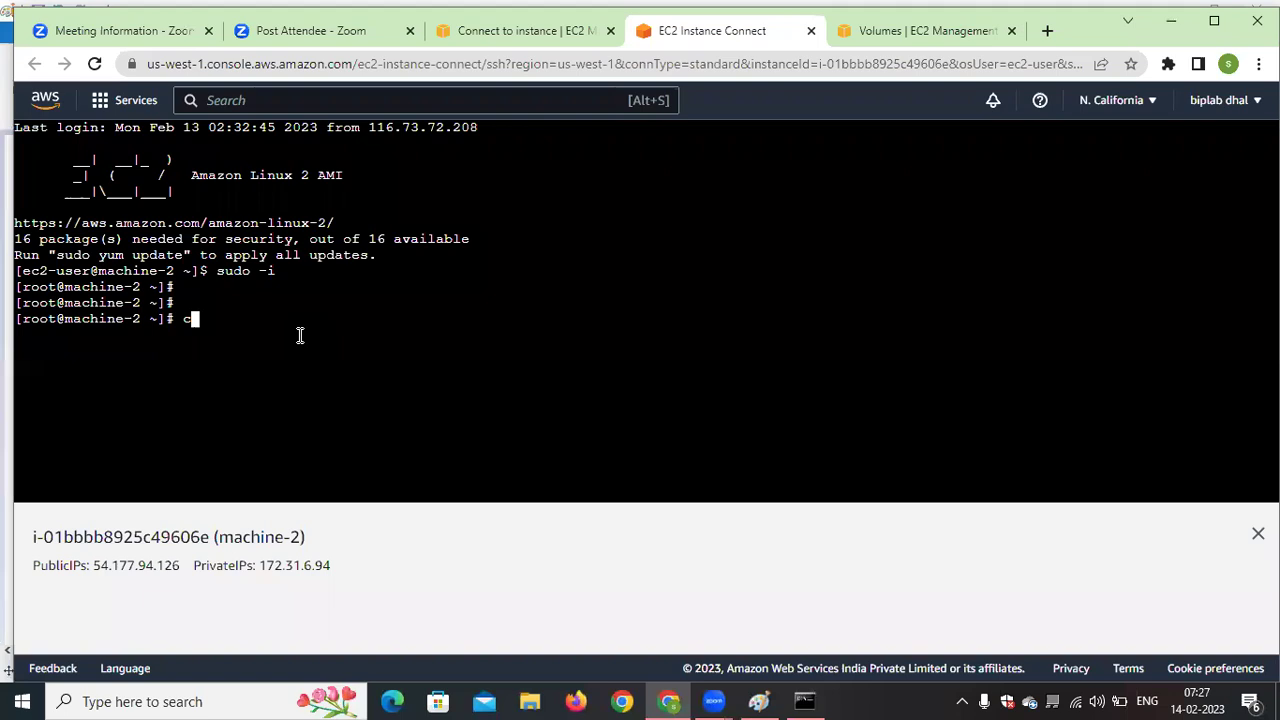
{"action": "key", "text": "Return"}
{"action": "key", "text": "Return"}
{"action": "key", "text": "Return"}
{"action": "key", "text": "Return"}
List the home directory's contents with "ls" and machine-2's block devices with "lsblk"
{"action": "type", "text": "ls"}
{"action": "key", "text": "Return"}
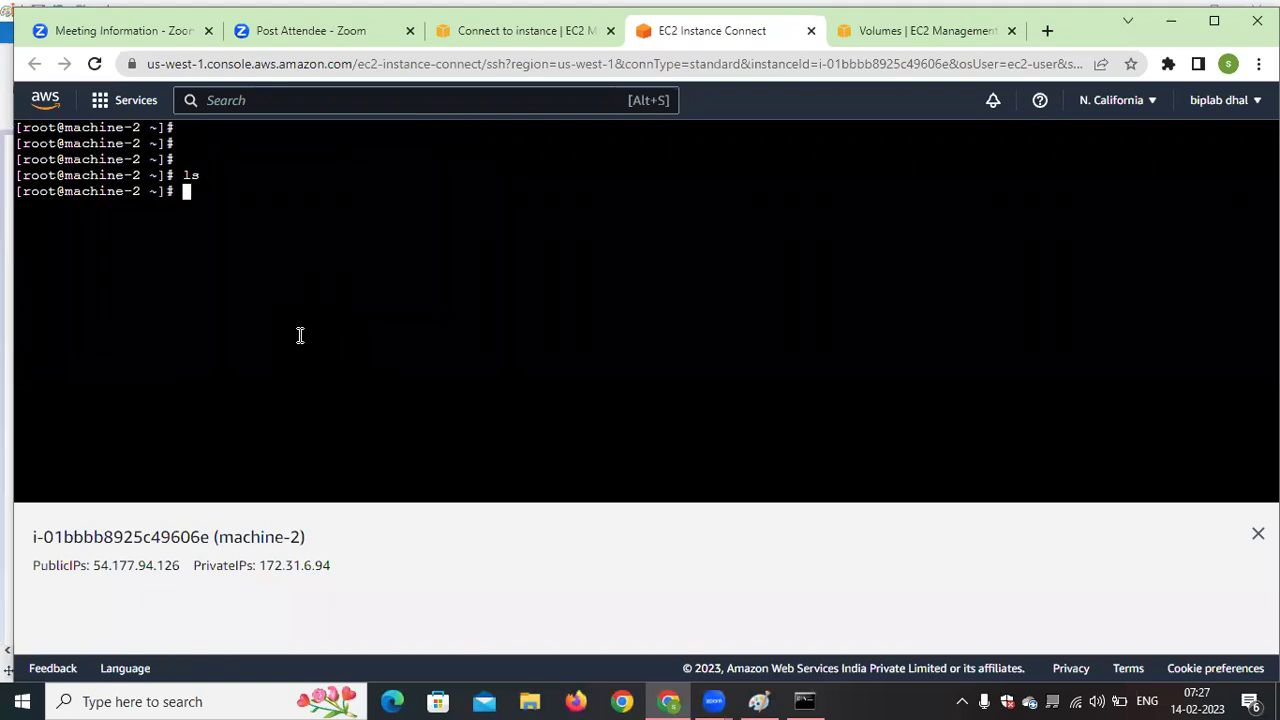
{"action": "type", "text": "lsblk"}
{"action": "key", "text": "Return"}
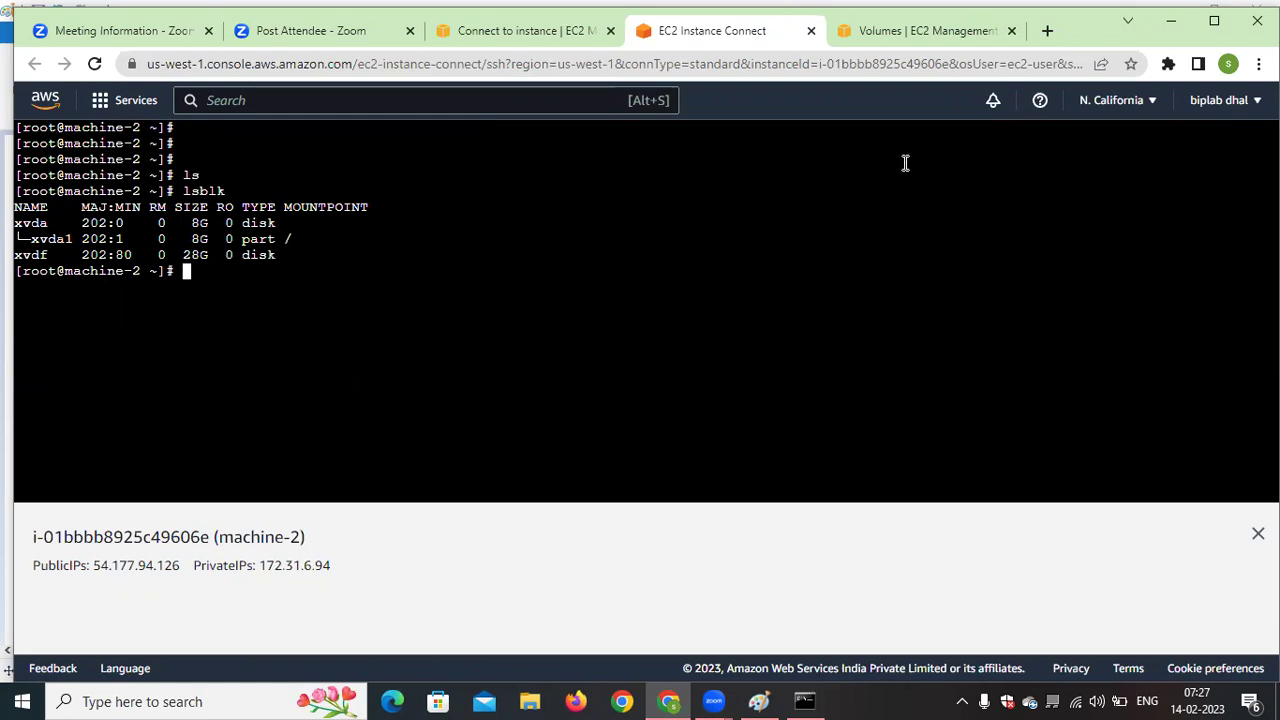
Review New-volume in the EC2 Volumes list with its details pane enlarged, and switch to the AWS EBS diagram in Paint
{"action": "left_click", "coordinate": [505, 31]}
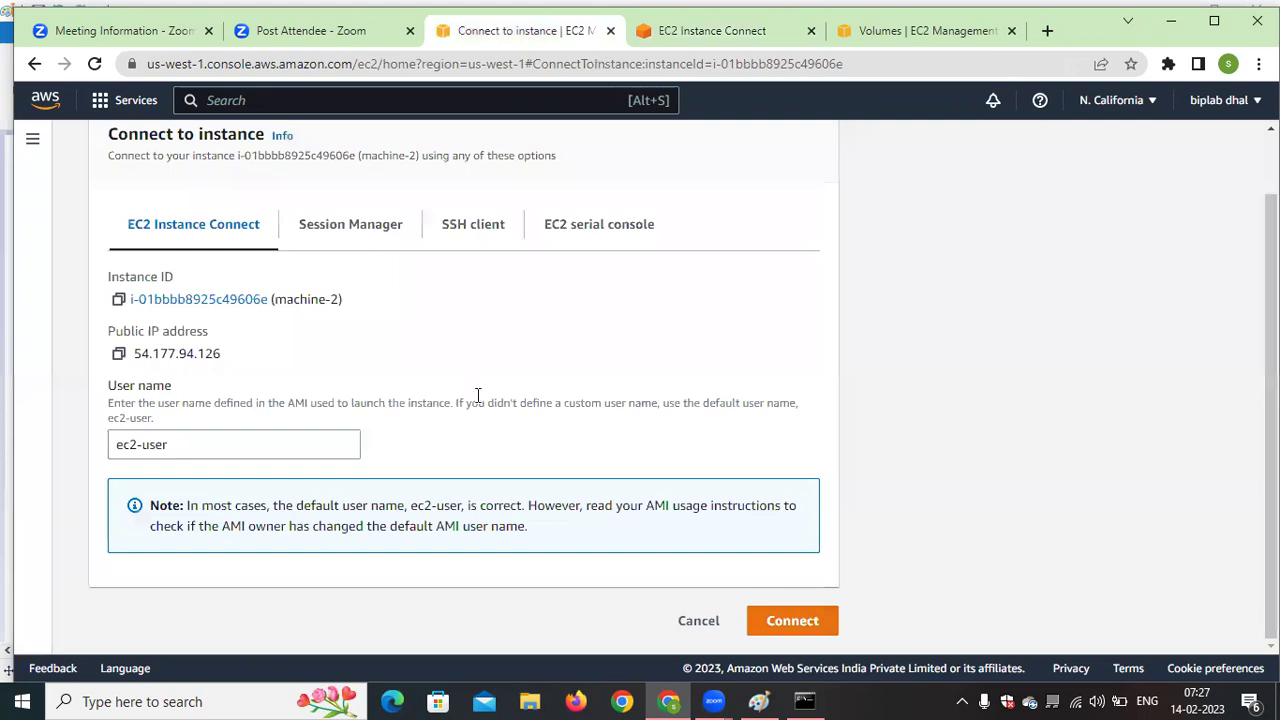
{"action": "scroll", "coordinate": [480, 400], "scroll_direction": "up", "scroll_amount": 1}
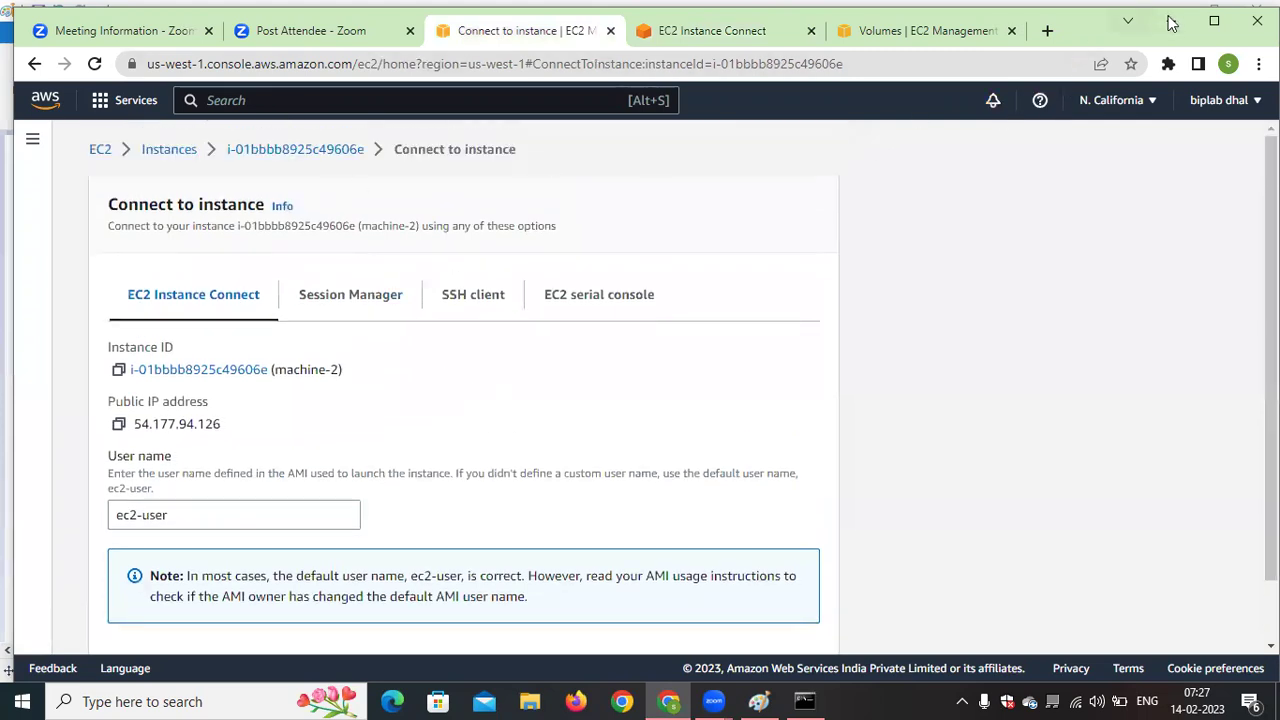
{"action": "left_click", "coordinate": [918, 30]}
{"action": "left_click_drag", "start_coordinate": [660, 390], "coordinate": [417, 400]}
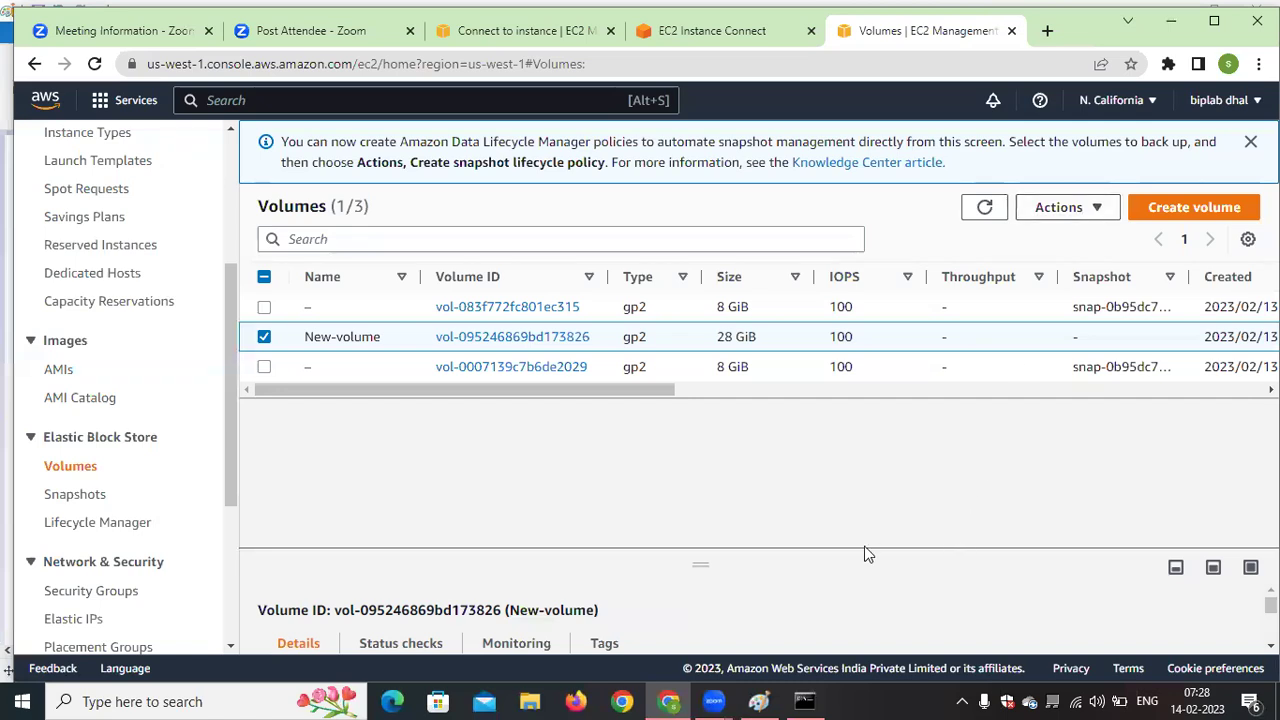
{"action": "left_click_drag", "start_coordinate": [710, 571], "coordinate": [712, 440]}
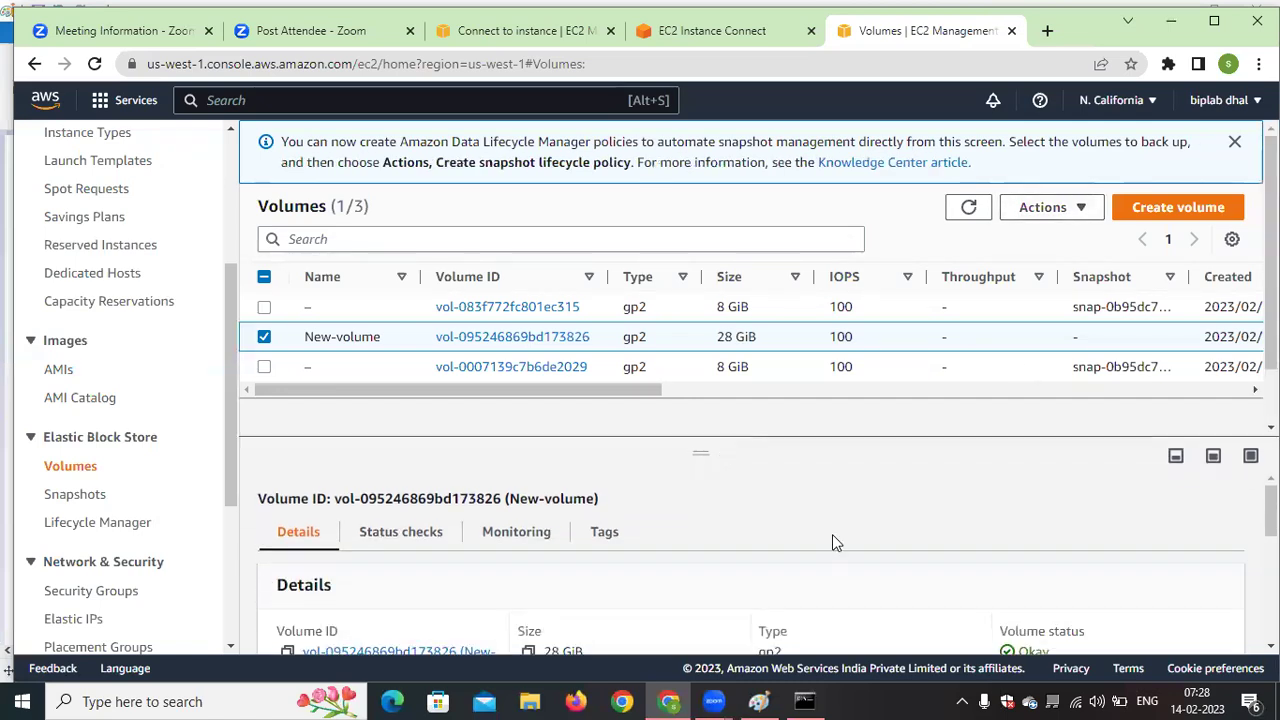
{"action": "scroll", "coordinate": [832, 540], "scroll_direction": "down", "scroll_amount": 3}
{"action": "scroll", "coordinate": [834, 539], "scroll_direction": "up", "scroll_amount": 5}
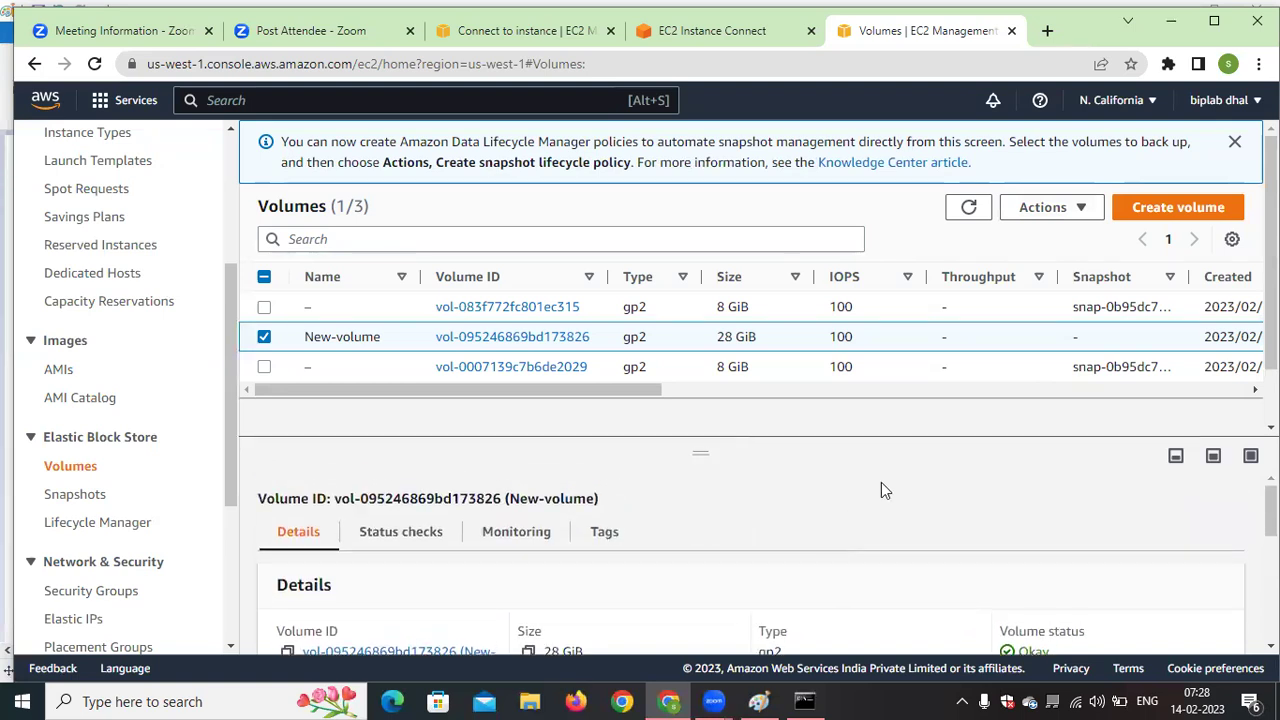
{"action": "key", "text": "alt+Tab"}
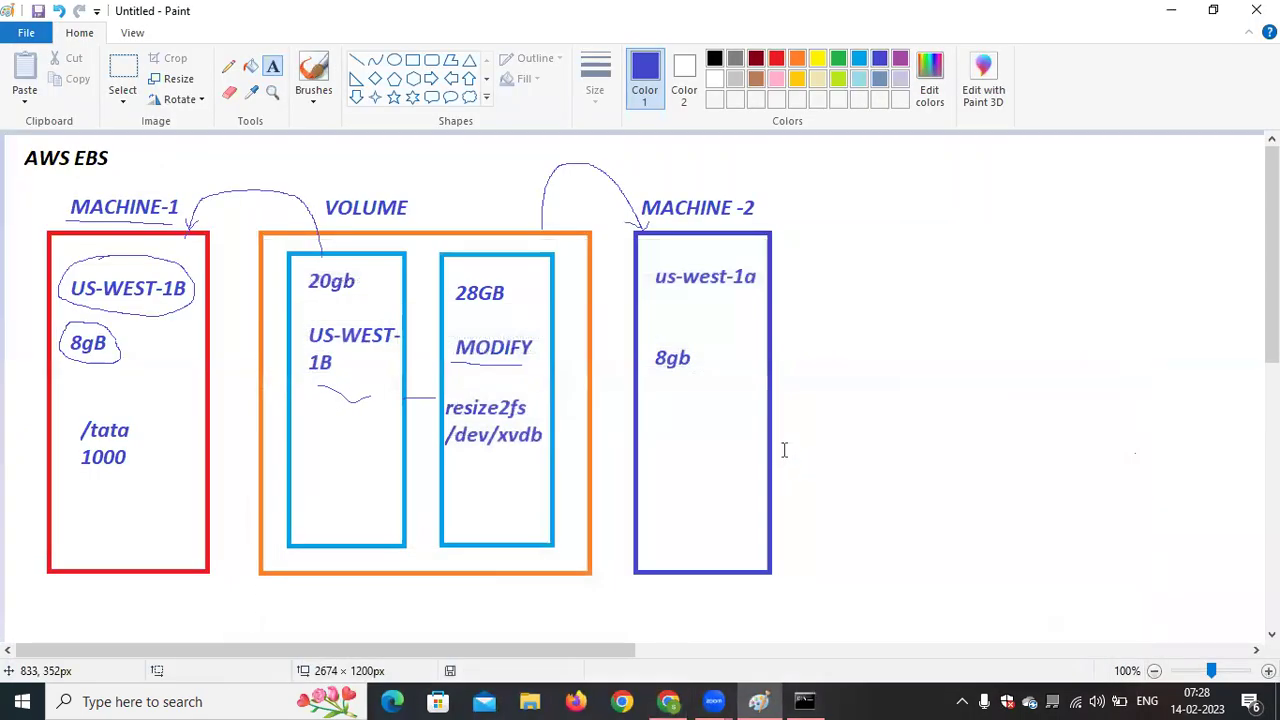
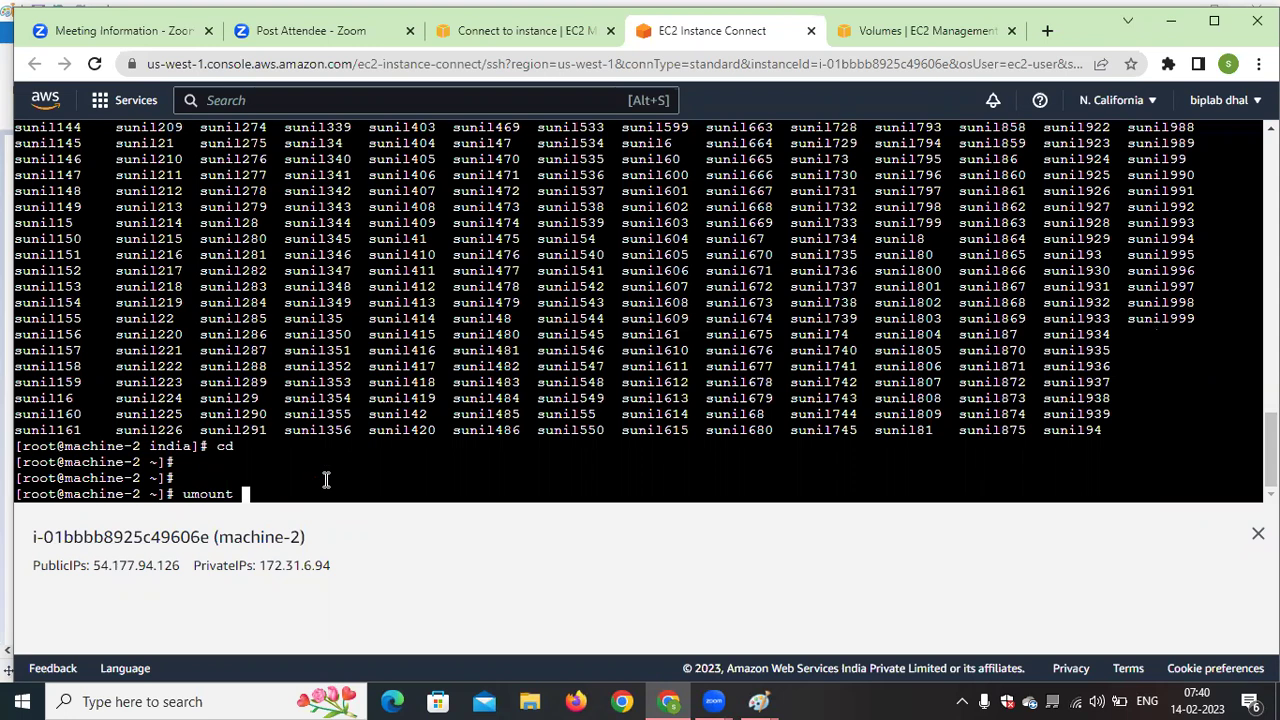
Unmount /india/ on machine-2 and check the mounted filesystems with "df -h"
{"action": "type", "text": "/in"}
{"action": "key", "text": "Tab"}
{"action": "key", "text": "Return"}
{"action": "type", "text": "df -h"}
{"action": "key", "text": "Return"}
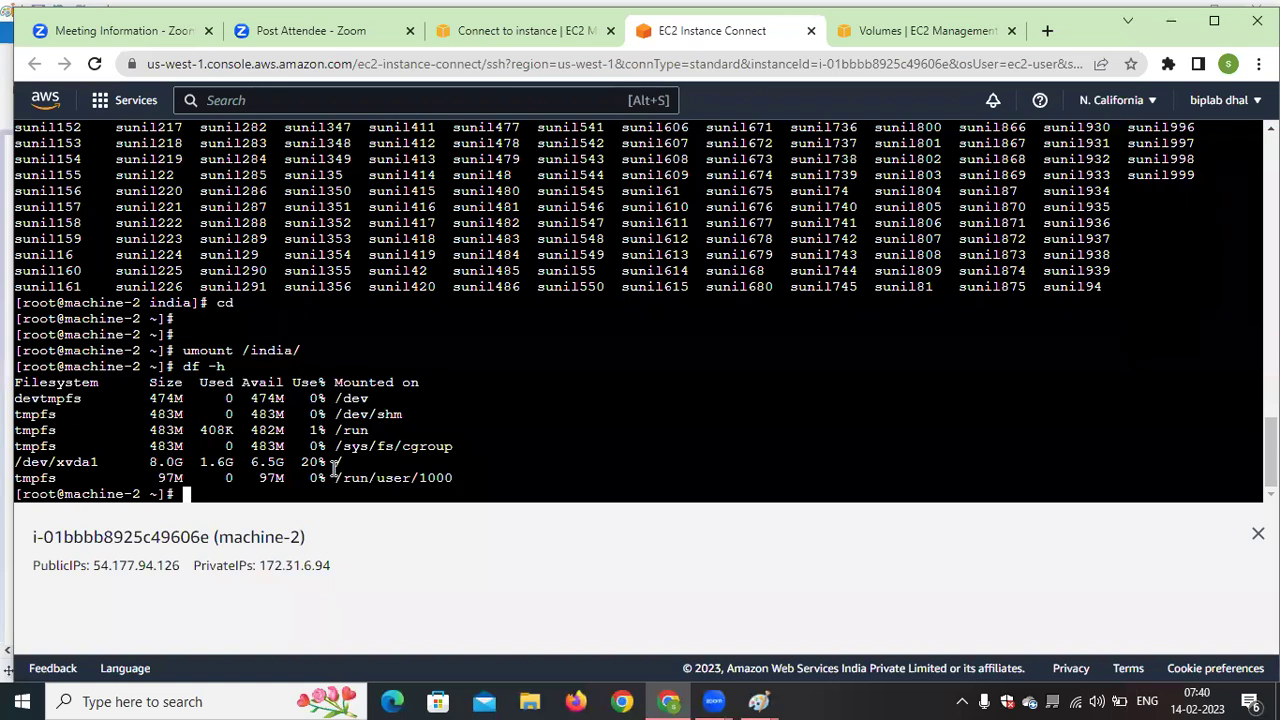
Refresh the EC2 Volumes list, select New-volume and check its availability zone and volume state
{"action": "left_click", "coordinate": [913, 34]}
{"action": "left_click", "coordinate": [968, 210]}
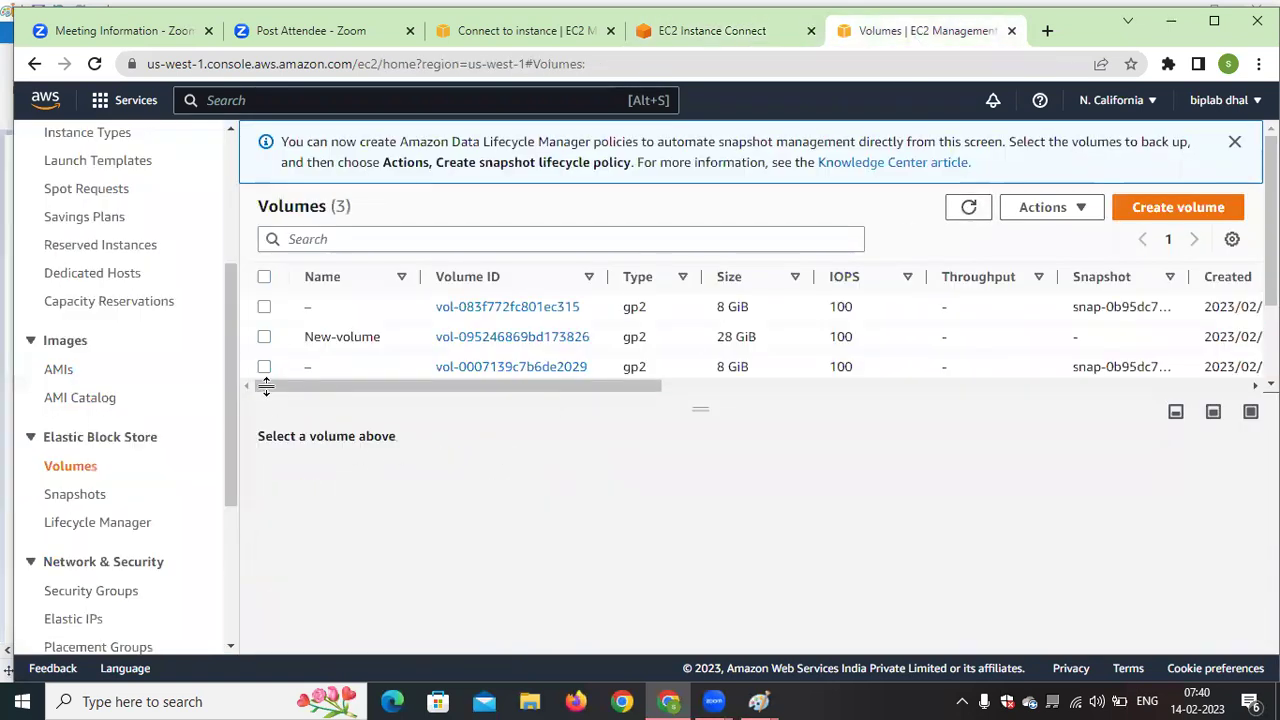
{"action": "left_click", "coordinate": [265, 337]}
{"action": "left_click_drag", "start_coordinate": [536, 388], "coordinate": [716, 396]}
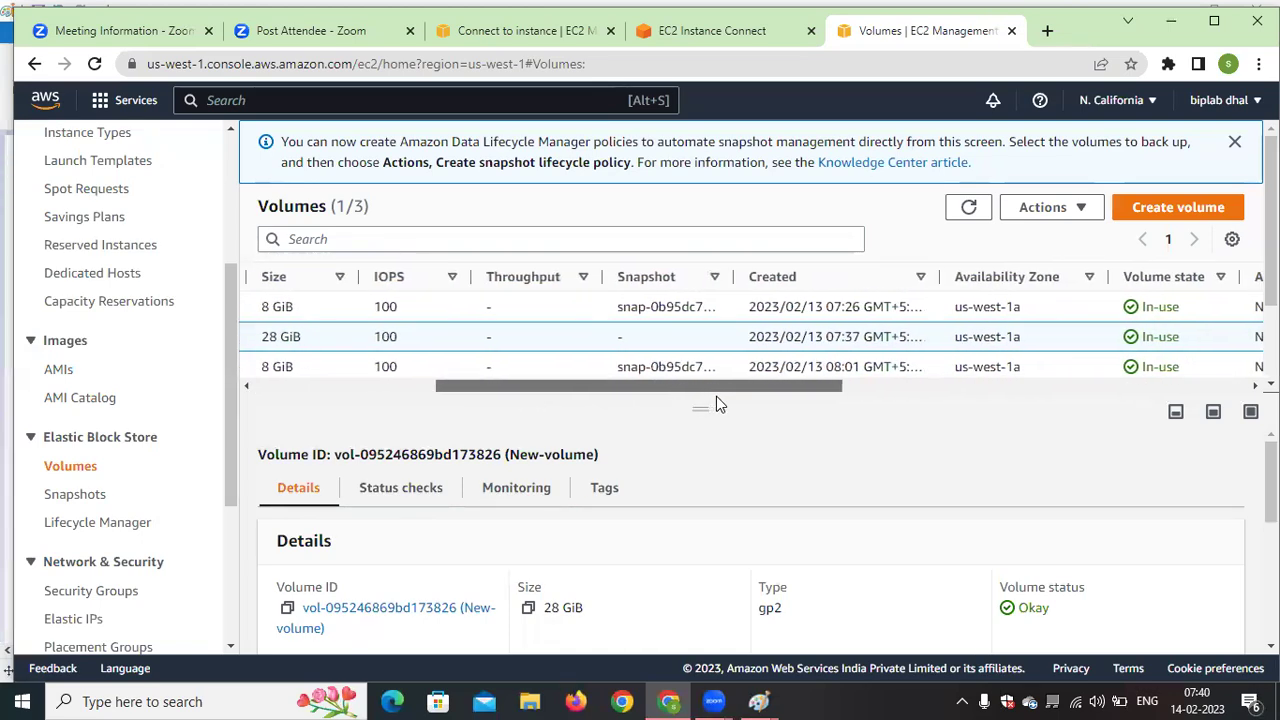
{"action": "left_click_drag", "start_coordinate": [716, 396], "coordinate": [729, 399]}
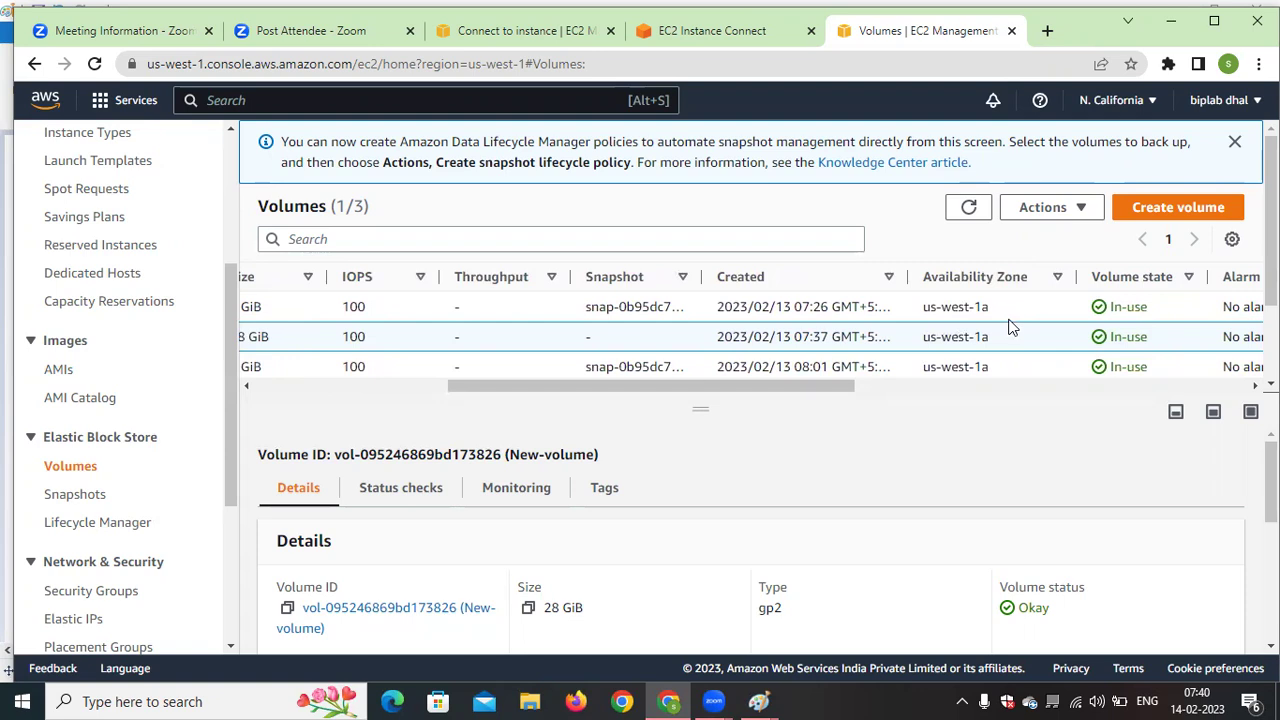
Switch to the AWS EBS diagram in Paint and erase the zone letters after us-west-1 for all three machines and the volume
{"action": "left_click", "coordinate": [768, 701]}
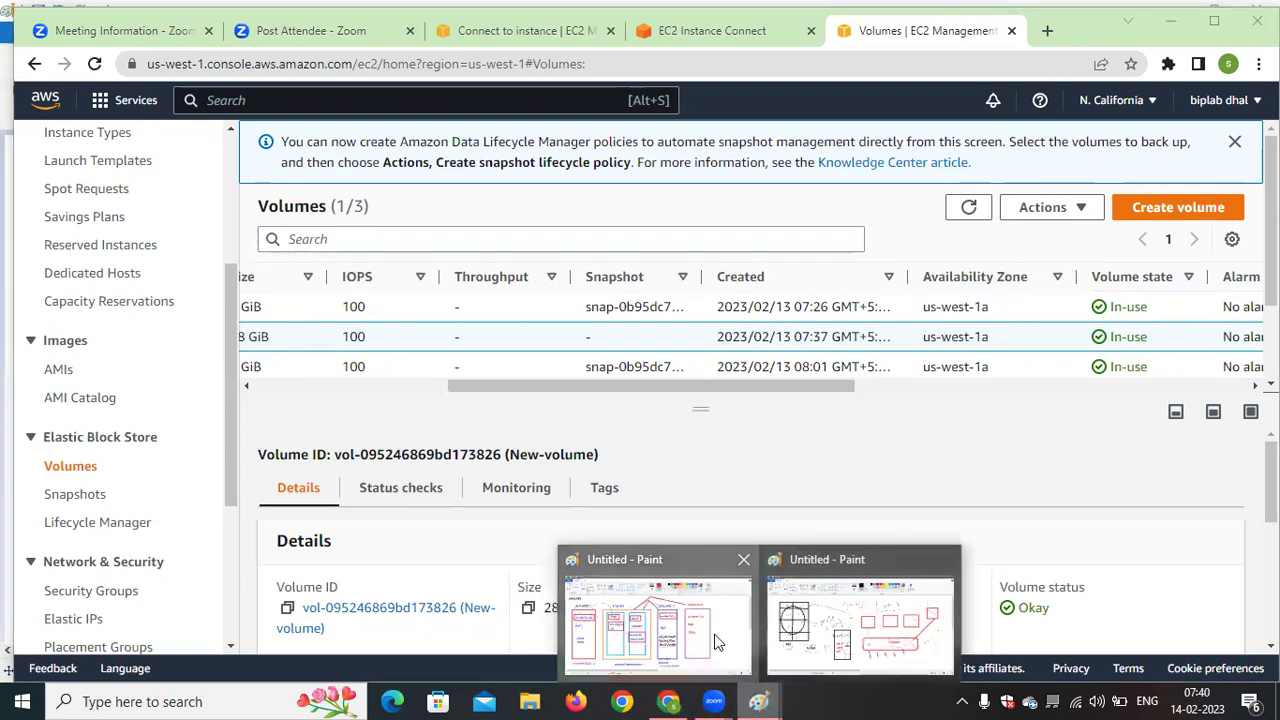
{"action": "left_click", "coordinate": [657, 622]}
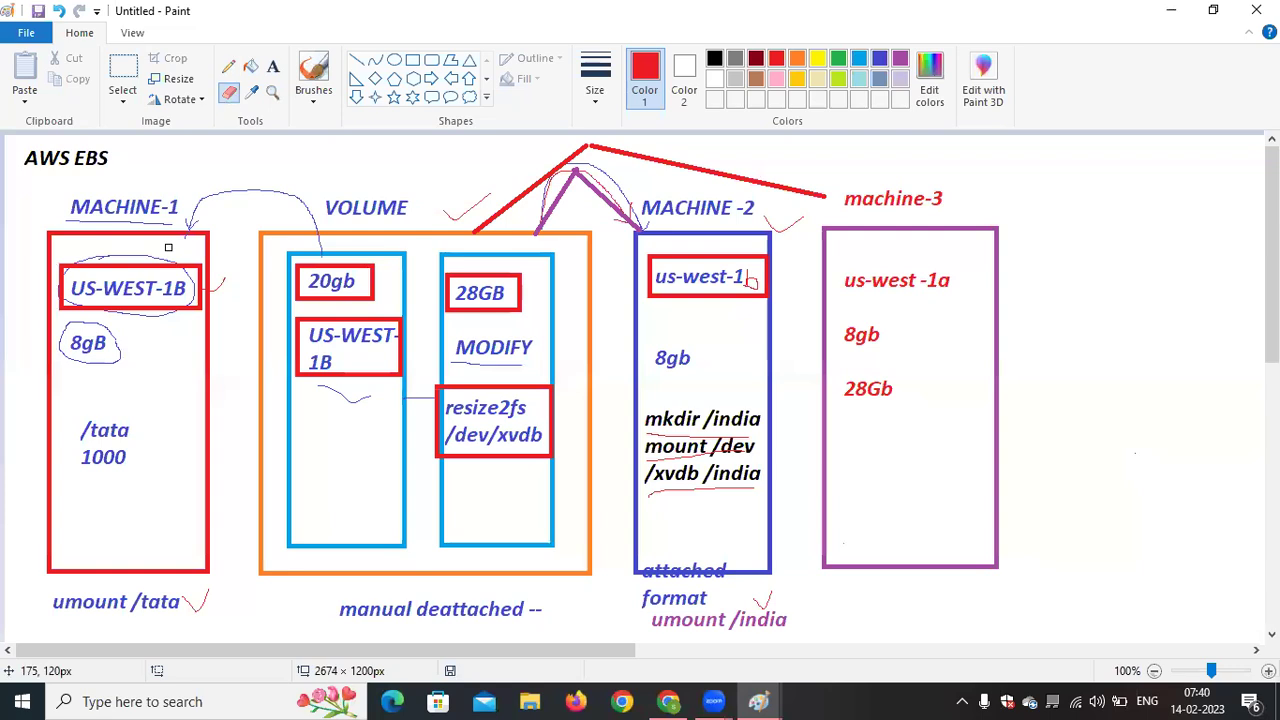
{"action": "left_click_drag", "start_coordinate": [171, 278], "coordinate": [180, 288]}
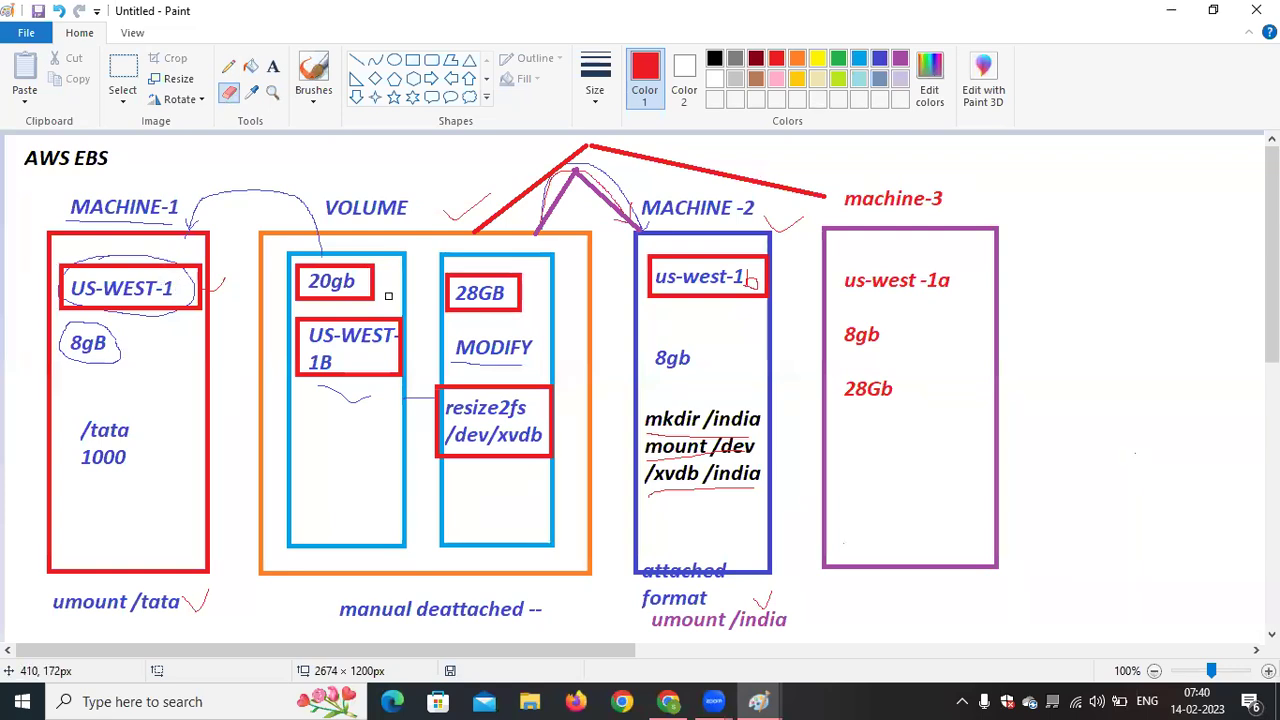
{"action": "left_click_drag", "start_coordinate": [326, 363], "coordinate": [326, 353]}
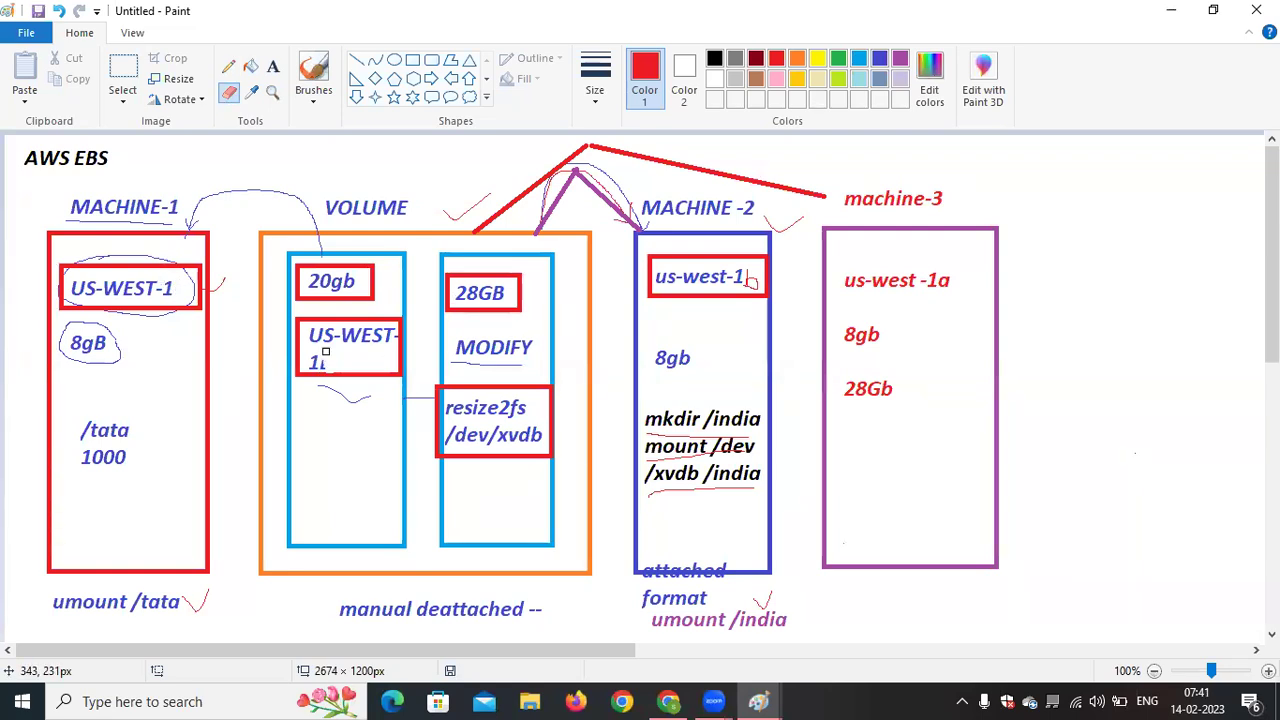
{"action": "left_click_drag", "start_coordinate": [749, 277], "coordinate": [750, 291]}
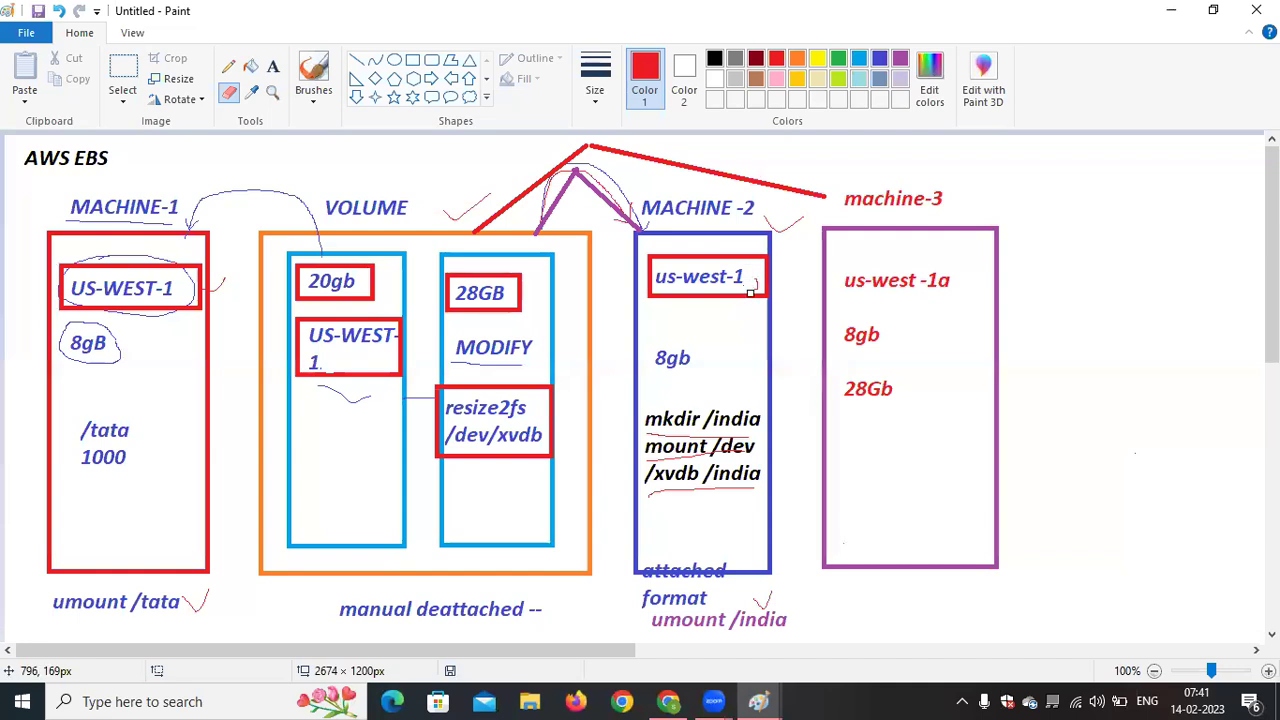
{"action": "left_click_drag", "start_coordinate": [951, 267], "coordinate": [941, 291]}
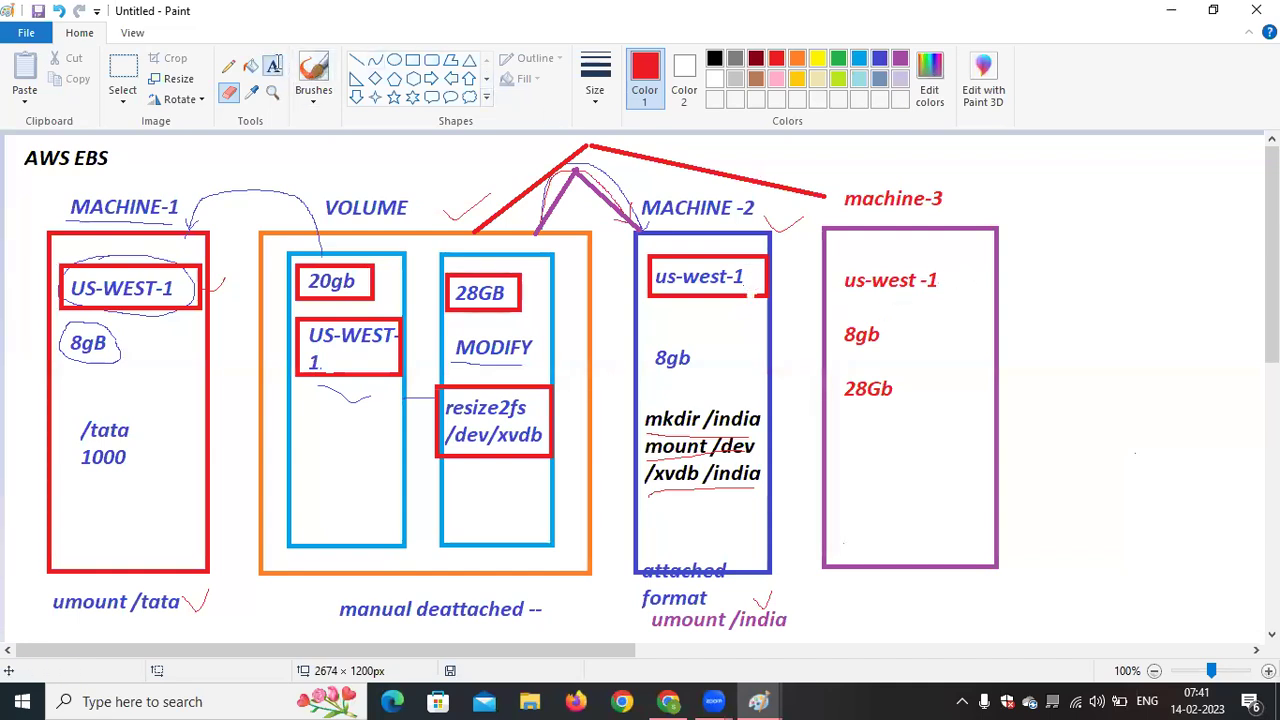
Add a red "a" after US-WEST-1 in the MACHINE-1 box and in the 20gb volume box
{"action": "left_click", "coordinate": [272, 66]}
{"action": "left_click_drag", "start_coordinate": [176, 278], "coordinate": [199, 296]}
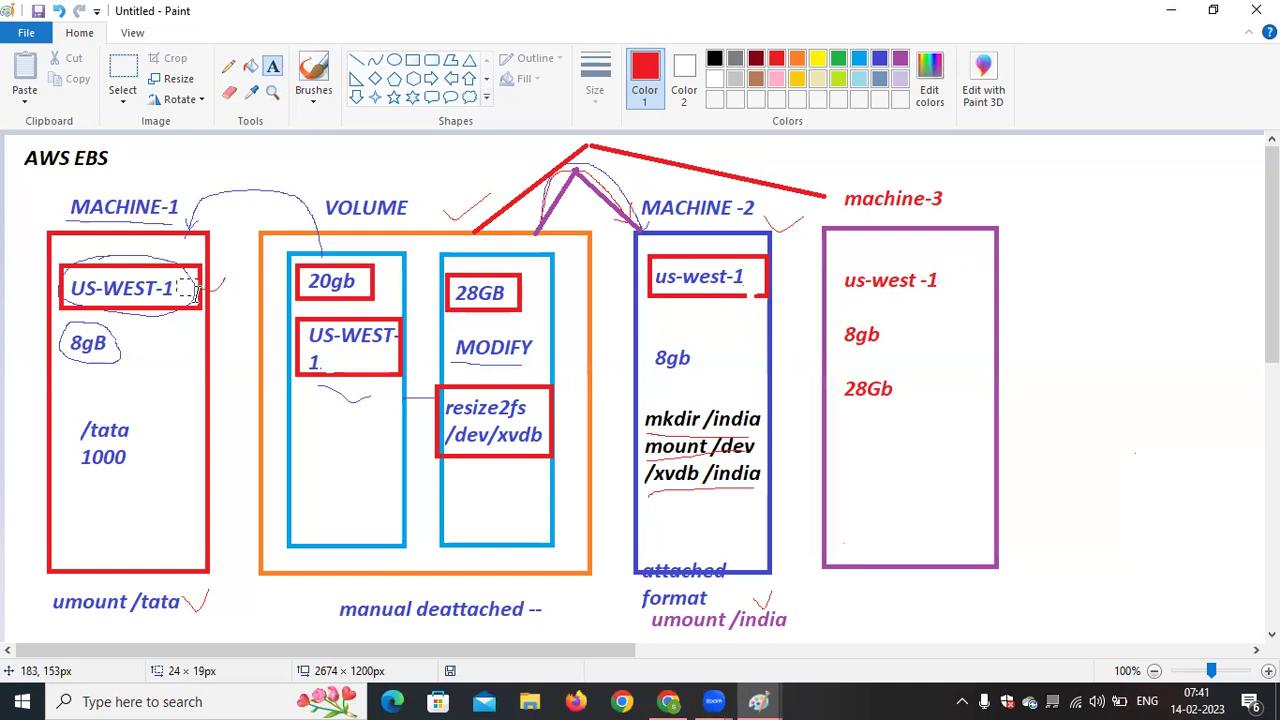
{"action": "type", "text": "a"}
{"action": "left_click", "coordinate": [325, 345]}
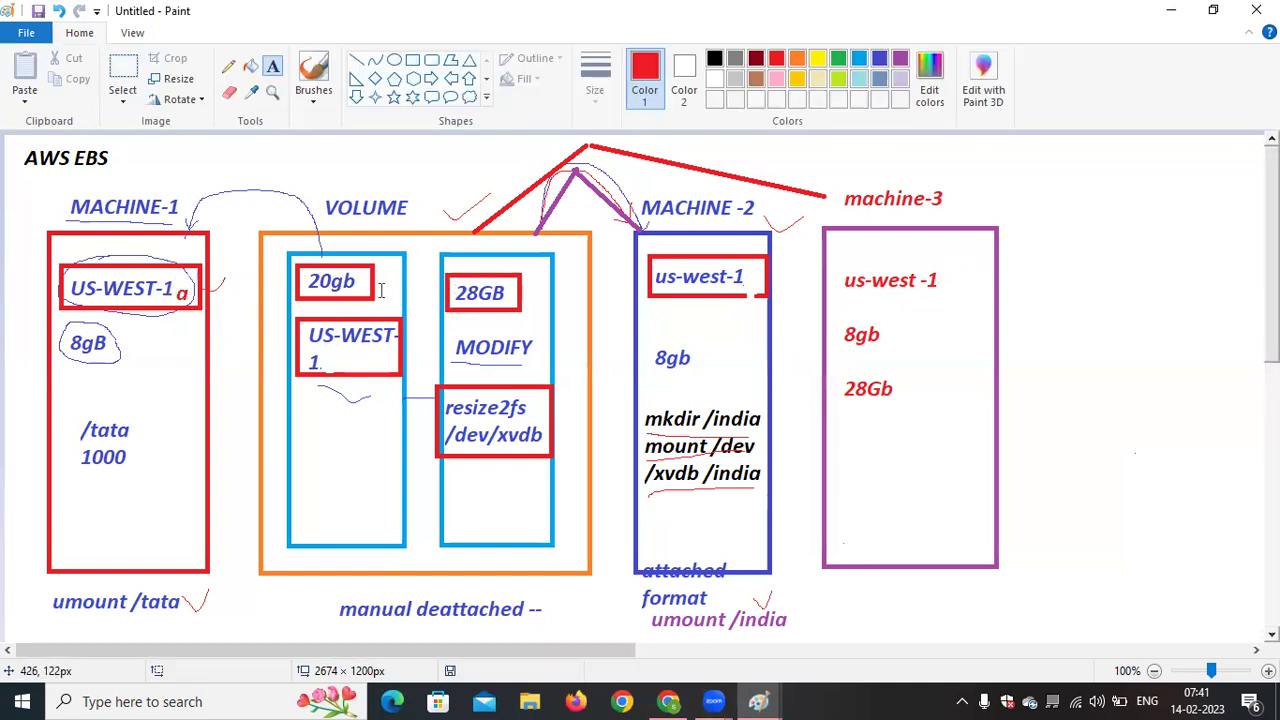
{"action": "left_click_drag", "start_coordinate": [319, 351], "coordinate": [356, 367]}
{"action": "type", "text": "a"}
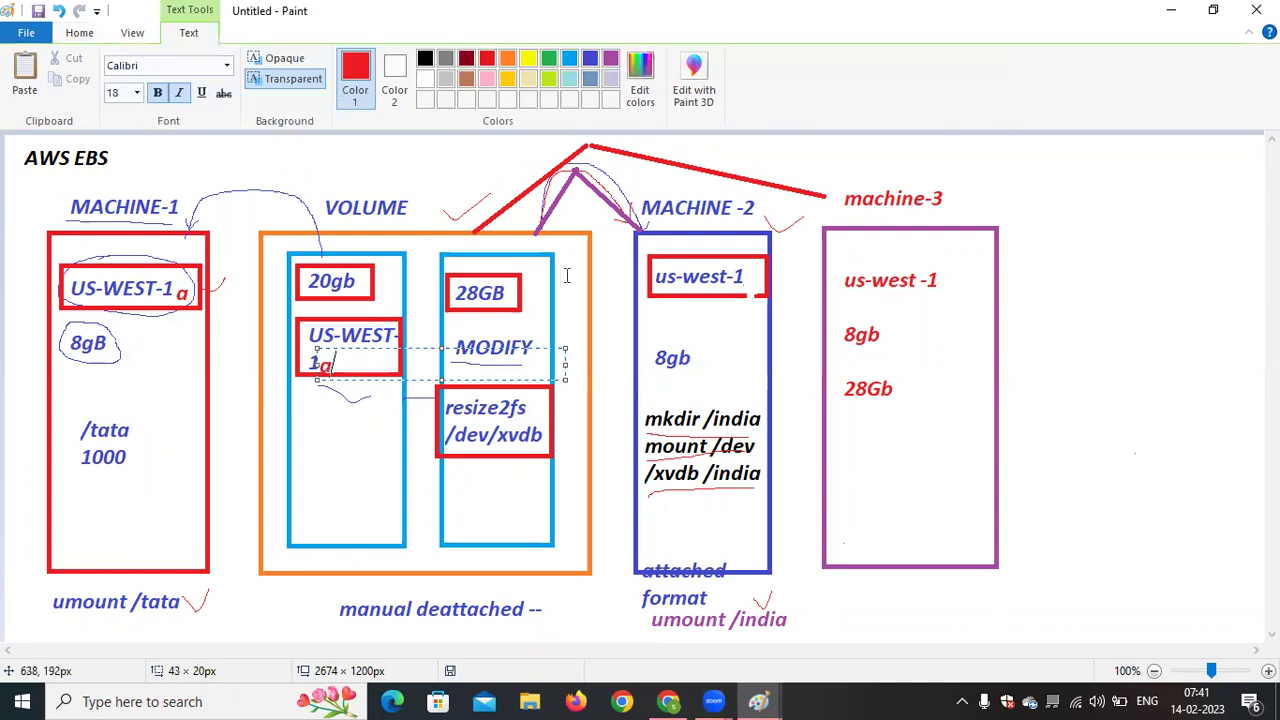
{"action": "left_click", "coordinate": [566, 274]}
Complete the zone labels with a red "a" for MACHINE -2 and a red "b" for machine-3
{"action": "left_click_drag", "start_coordinate": [743, 277], "coordinate": [768, 291]}
{"action": "type", "text": "a"}
{"action": "left_click", "coordinate": [1008, 309]}
{"action": "mouse_move", "coordinate": [943, 270]}
{"action": "left_mouse_down"}
{"action": "mouse_move", "coordinate": [964, 300]}
{"action": "mouse_move", "coordinate": [953, 293]}
{"action": "left_mouse_up"}
{"action": "type", "text": "b"}
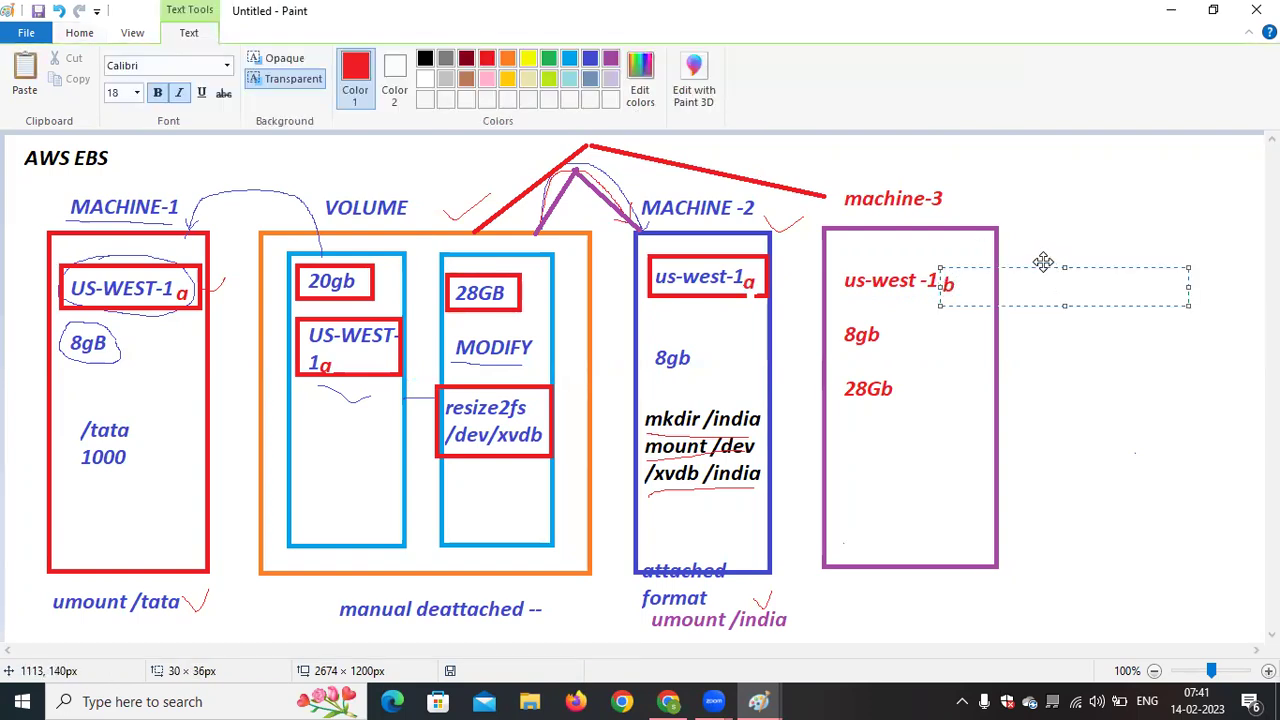
{"action": "left_click", "coordinate": [1068, 348]}
Switch to the EC2 Volumes page in Chrome and detach the 28 GiB New-volume
{"action": "left_click", "coordinate": [670, 700]}
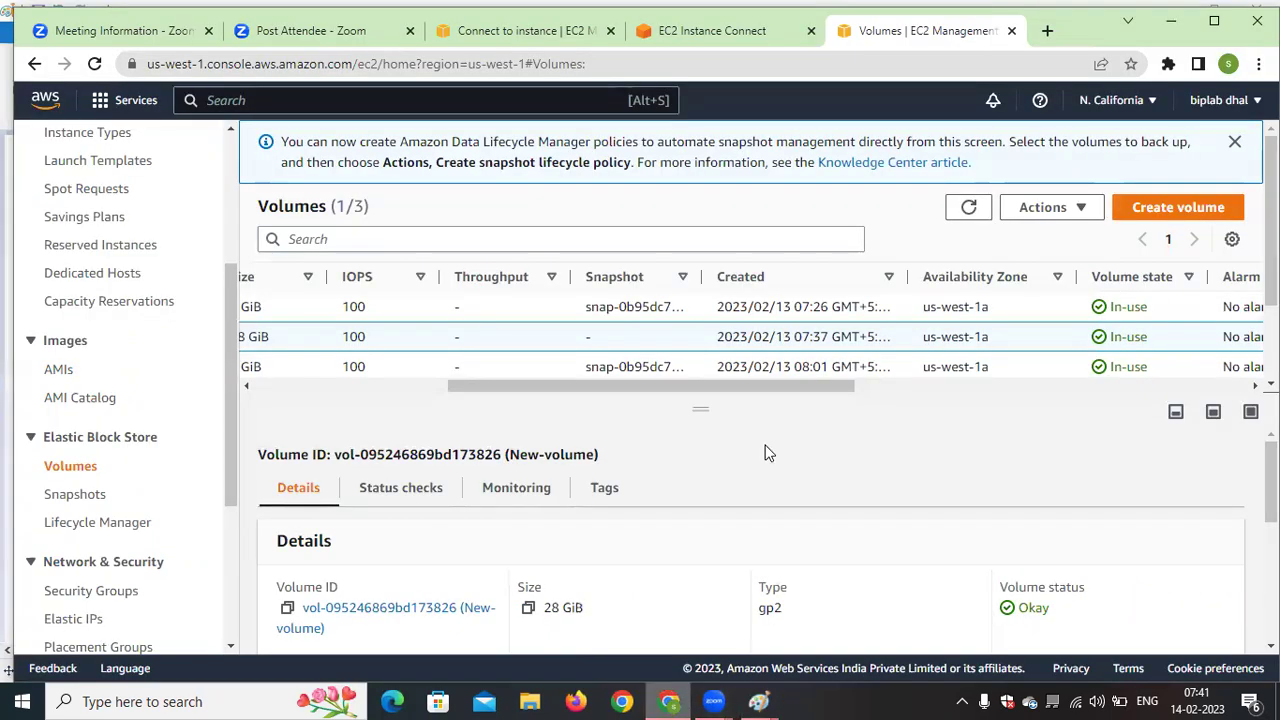
{"action": "left_click_drag", "start_coordinate": [774, 384], "coordinate": [332, 393]}
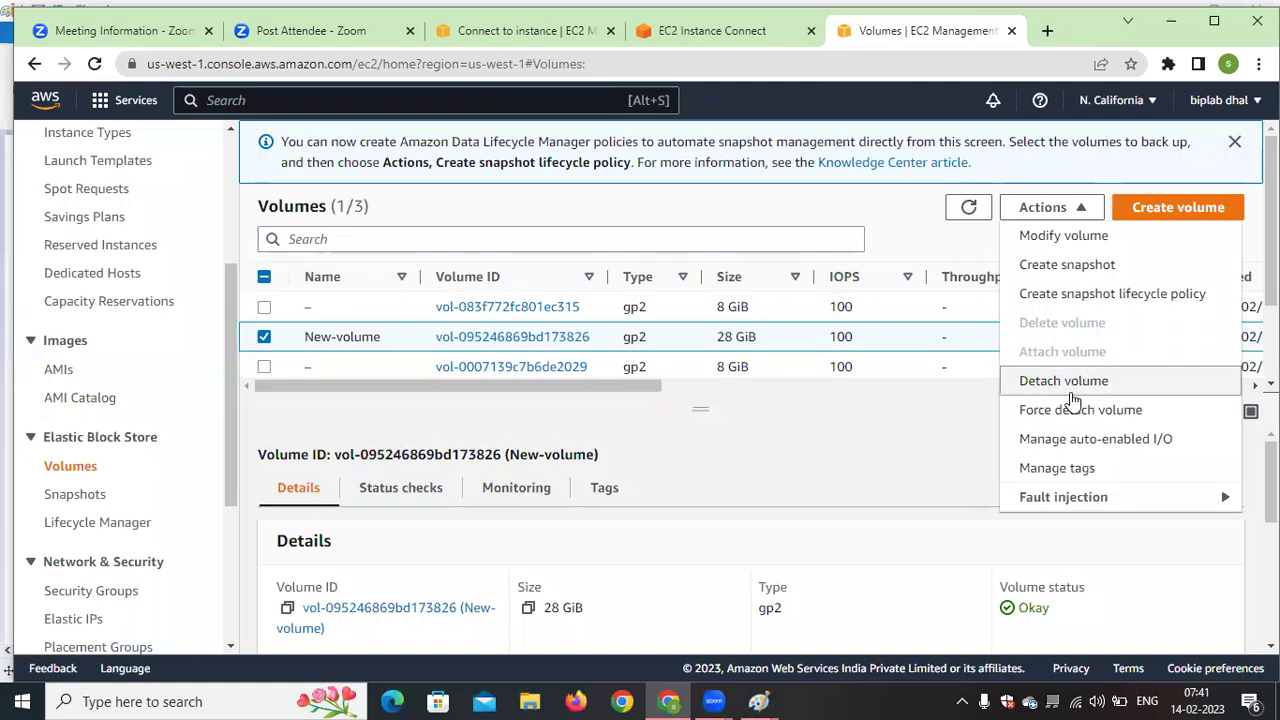
{"action": "left_click", "coordinate": [1068, 388]}
{"action": "left_click", "coordinate": [986, 482]}
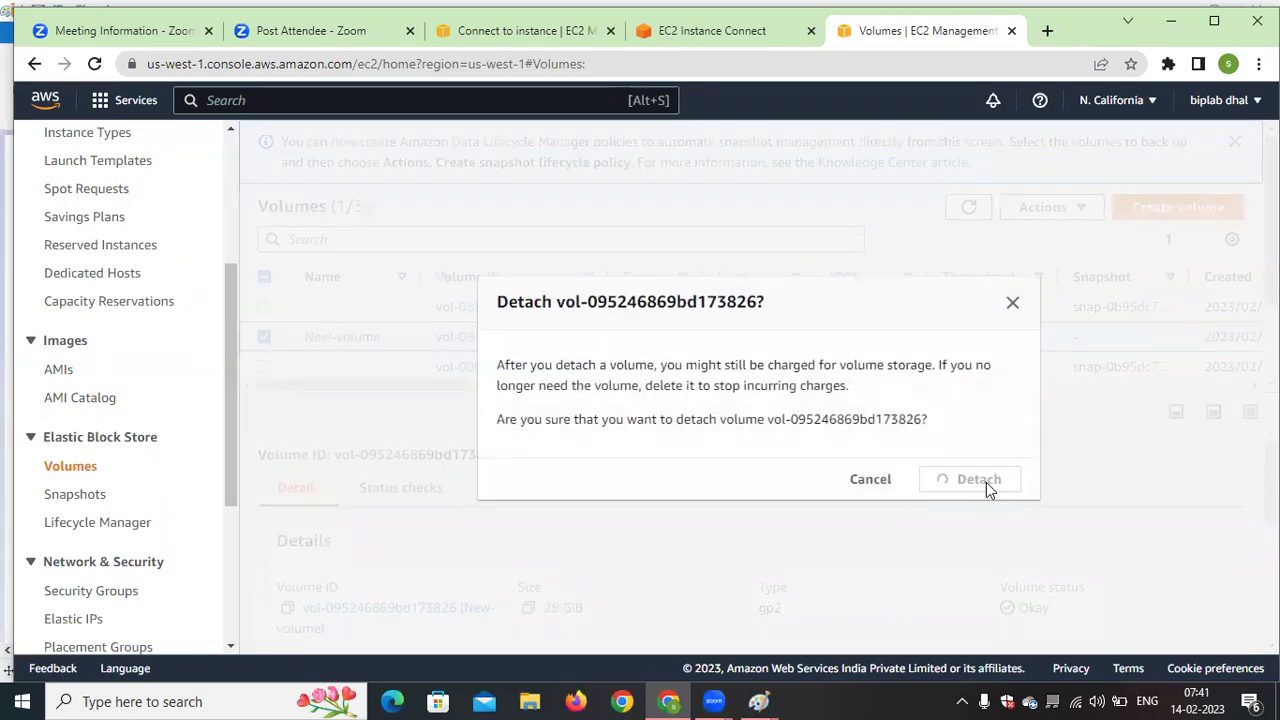
Dismiss the notice above the Volumes list, then refresh the list and check New-volume's state
{"action": "left_click", "coordinate": [968, 243]}
{"action": "left_click", "coordinate": [968, 243]}
{"action": "left_click", "coordinate": [968, 243]}
{"action": "left_click", "coordinate": [1234, 178]}
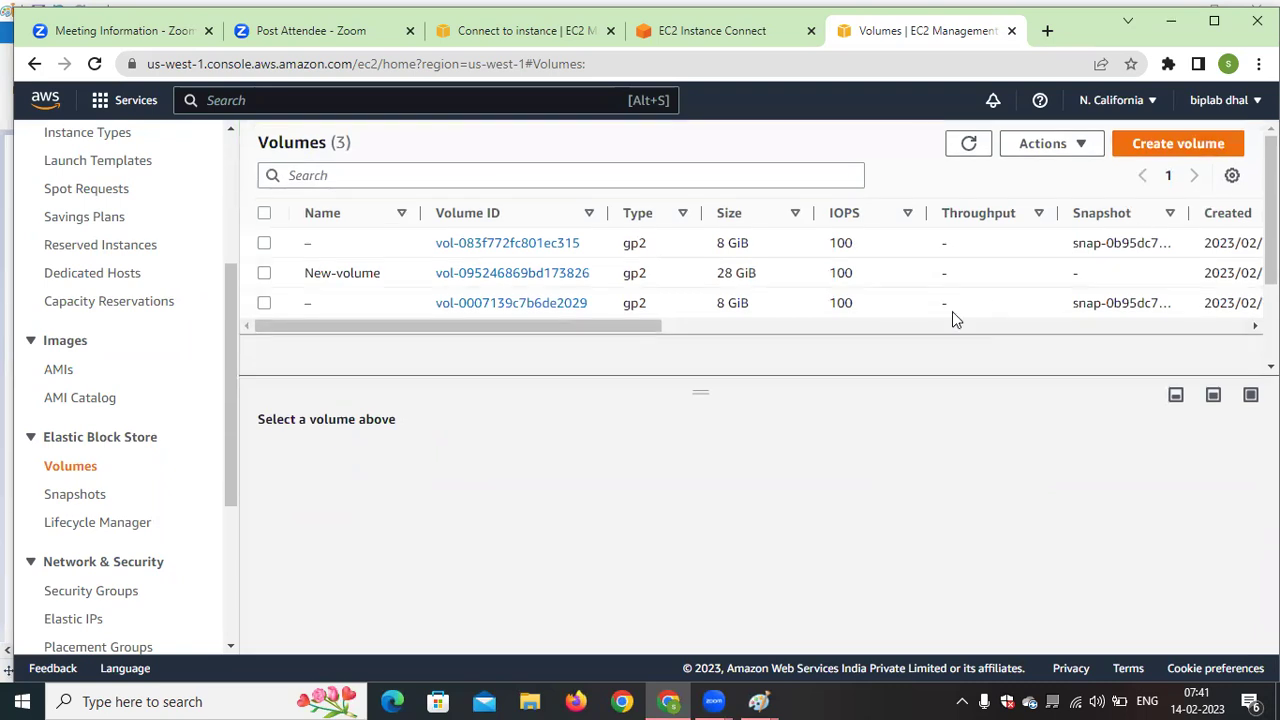
{"action": "left_click_drag", "start_coordinate": [640, 328], "coordinate": [860, 335]}
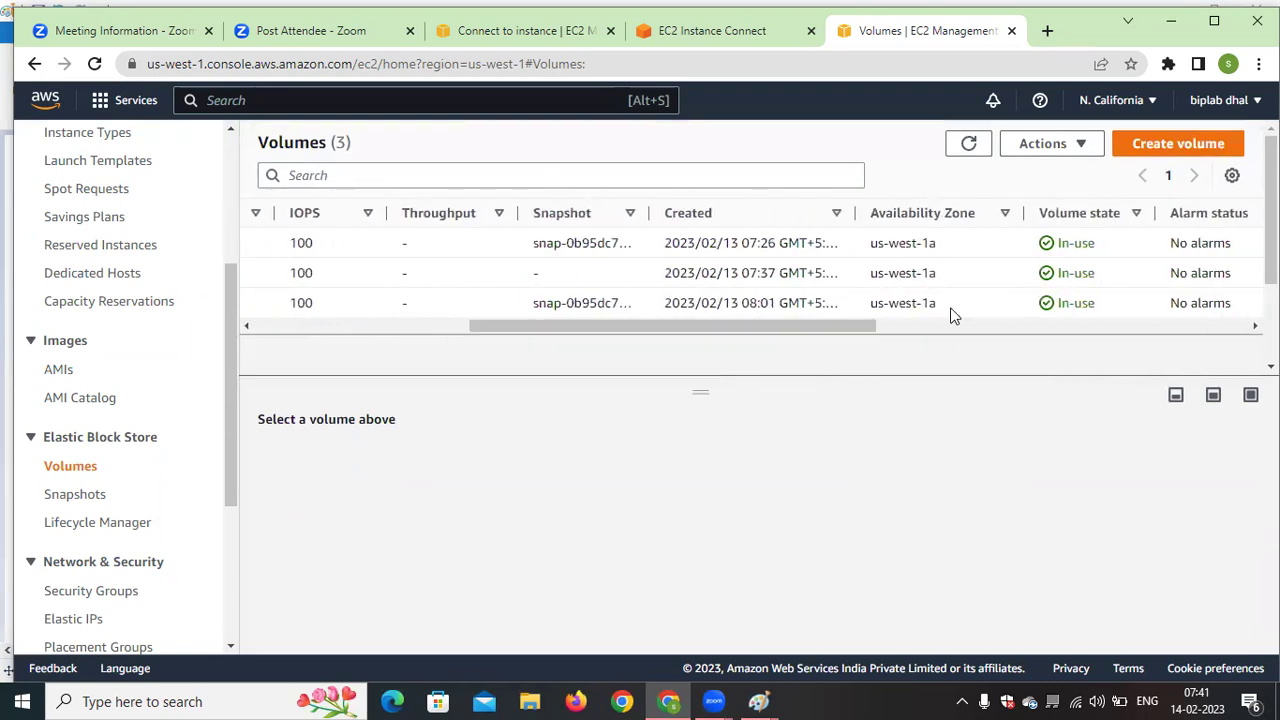
{"action": "left_click", "coordinate": [984, 150]}
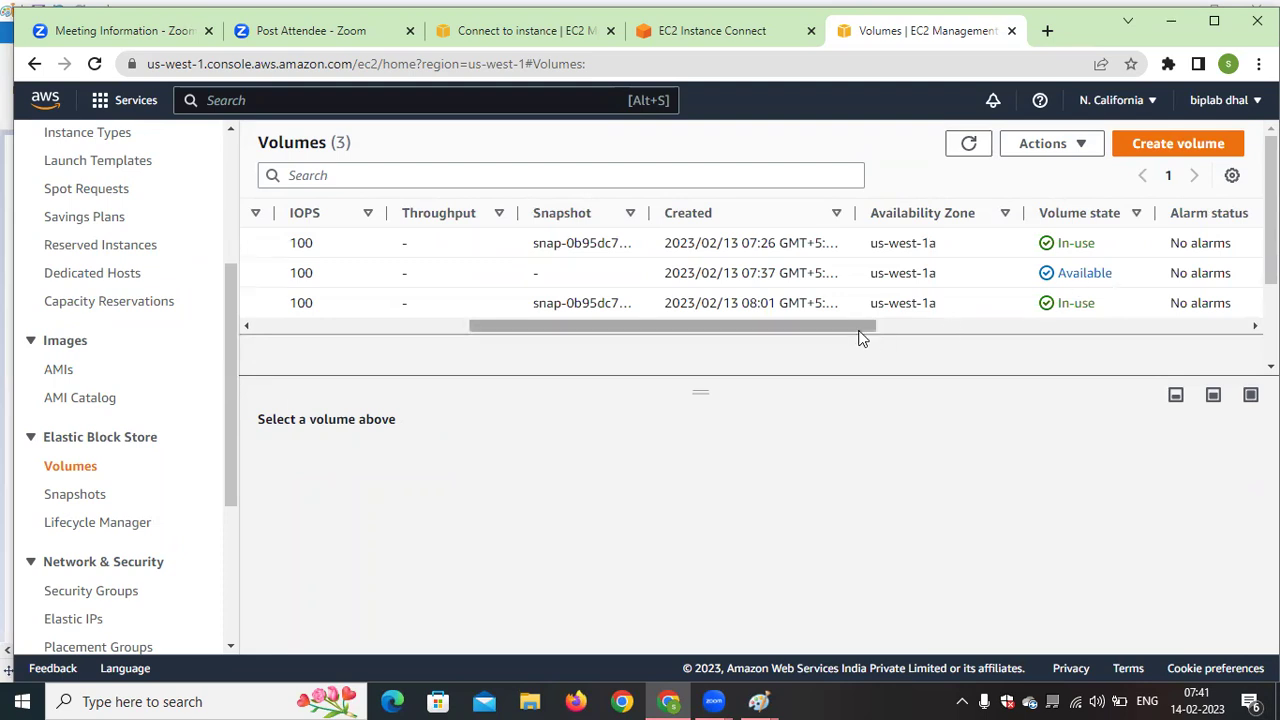
{"action": "left_click_drag", "start_coordinate": [863, 331], "coordinate": [390, 366]}
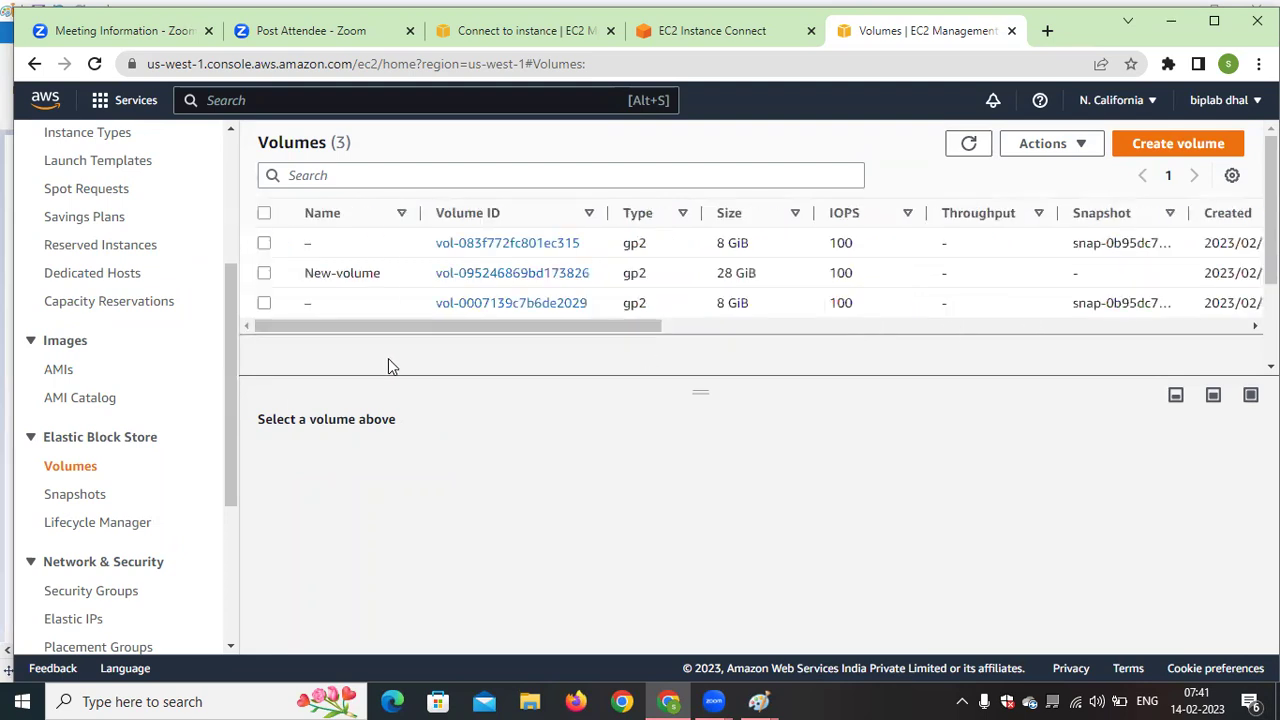
Open the EC2 Instances list, refresh it and check the state and availability zone of machine-1 and machine-2
{"action": "left_click", "coordinate": [527, 31]}
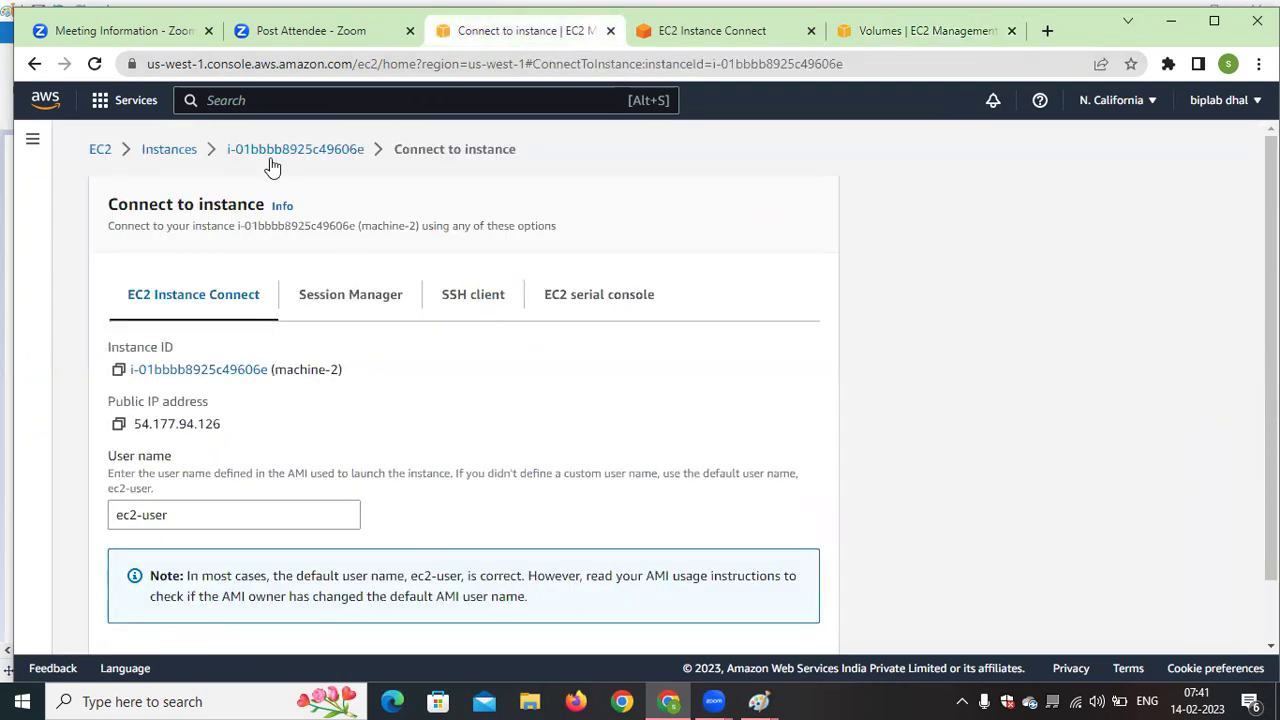
{"action": "left_click", "coordinate": [101, 149]}
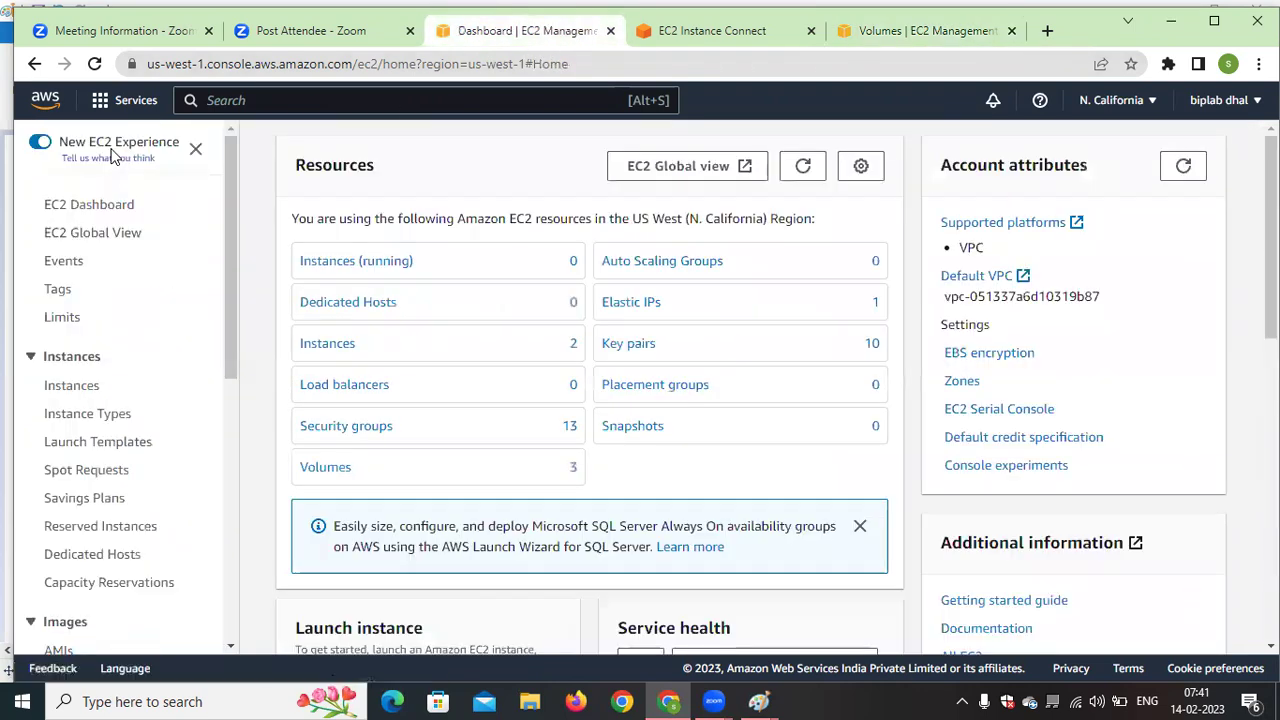
{"action": "left_click", "coordinate": [80, 392]}
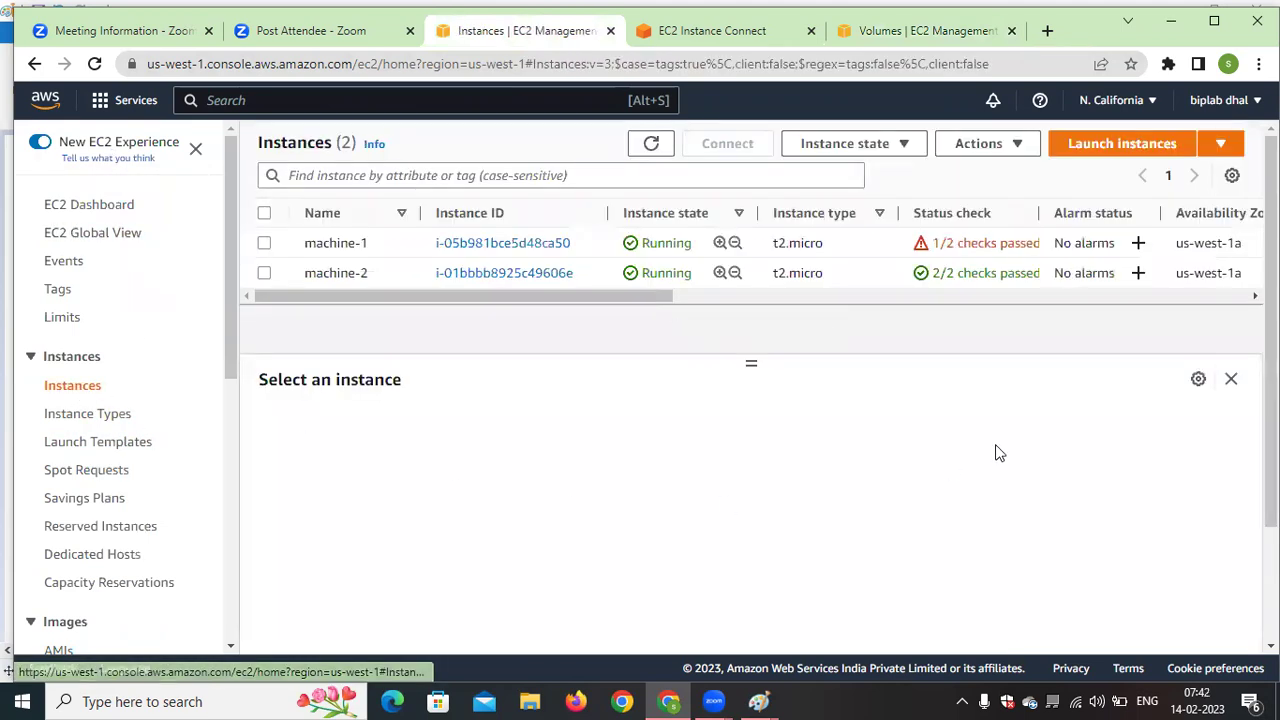
{"action": "left_click", "coordinate": [651, 143]}
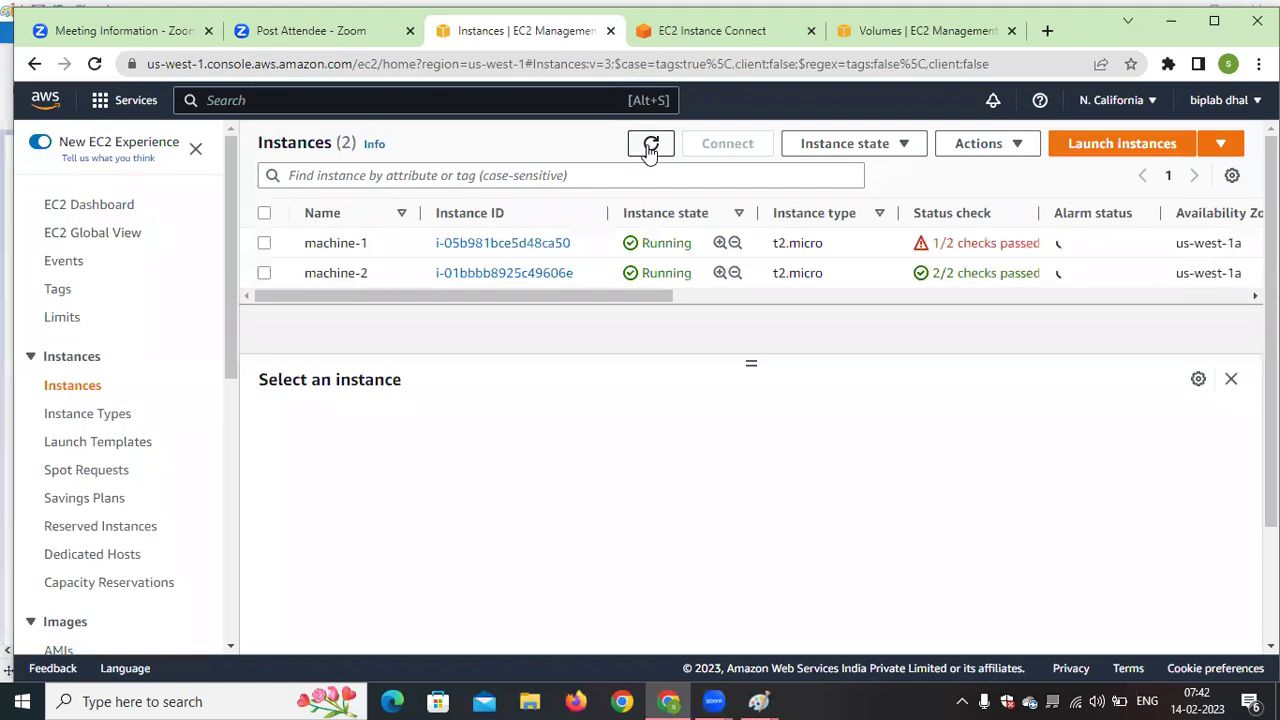
{"action": "left_click_drag", "start_coordinate": [611, 297], "coordinate": [618, 298]}
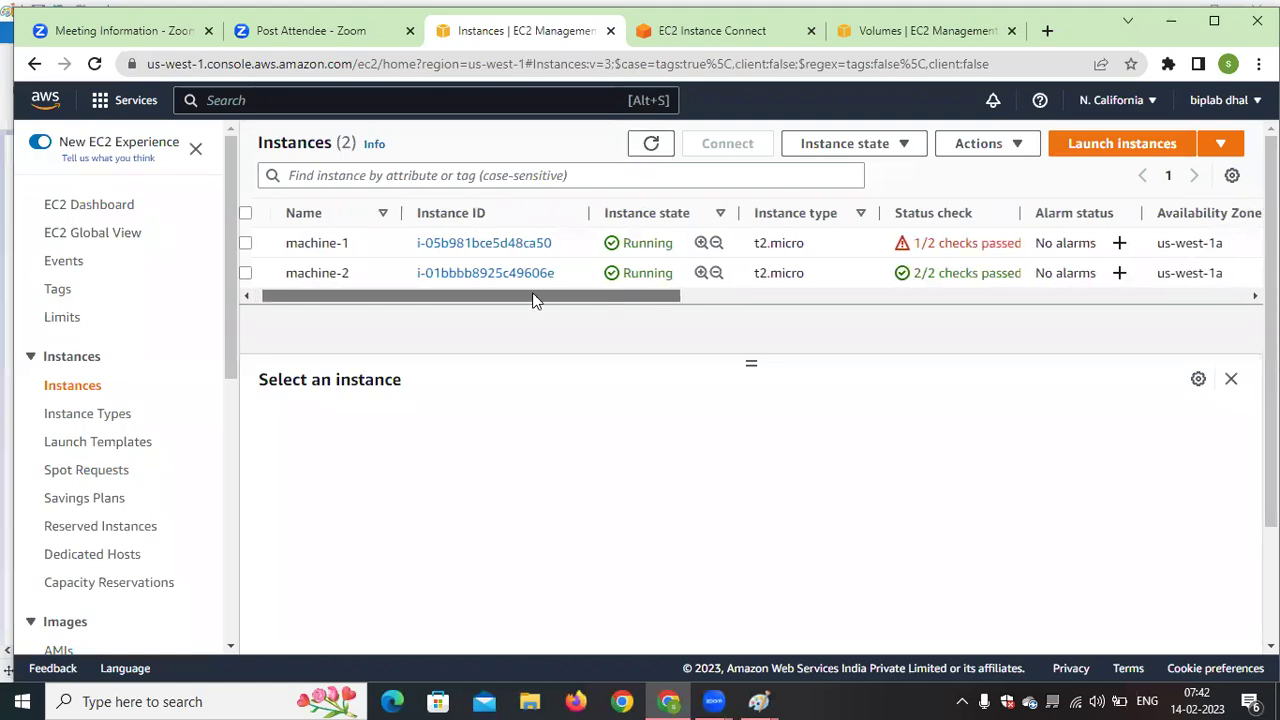
{"action": "left_click_drag", "start_coordinate": [467, 293], "coordinate": [523, 300]}
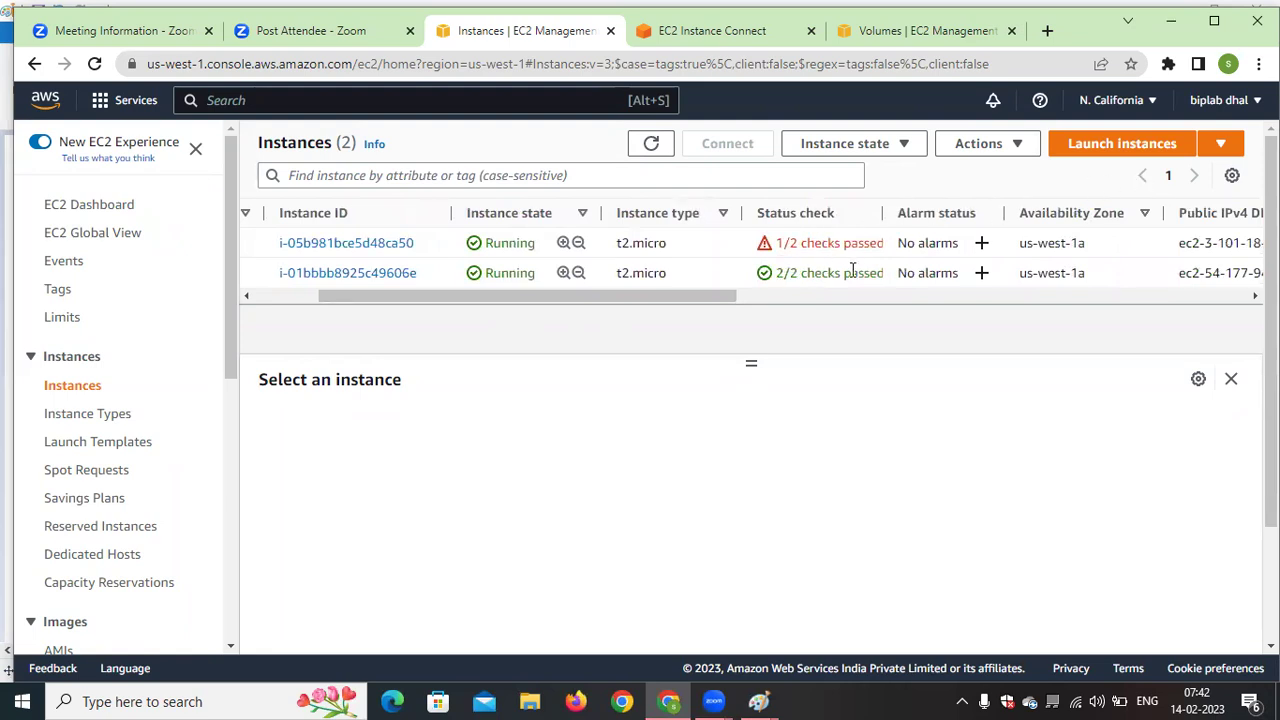
{"action": "left_click_drag", "start_coordinate": [714, 300], "coordinate": [761, 302]}
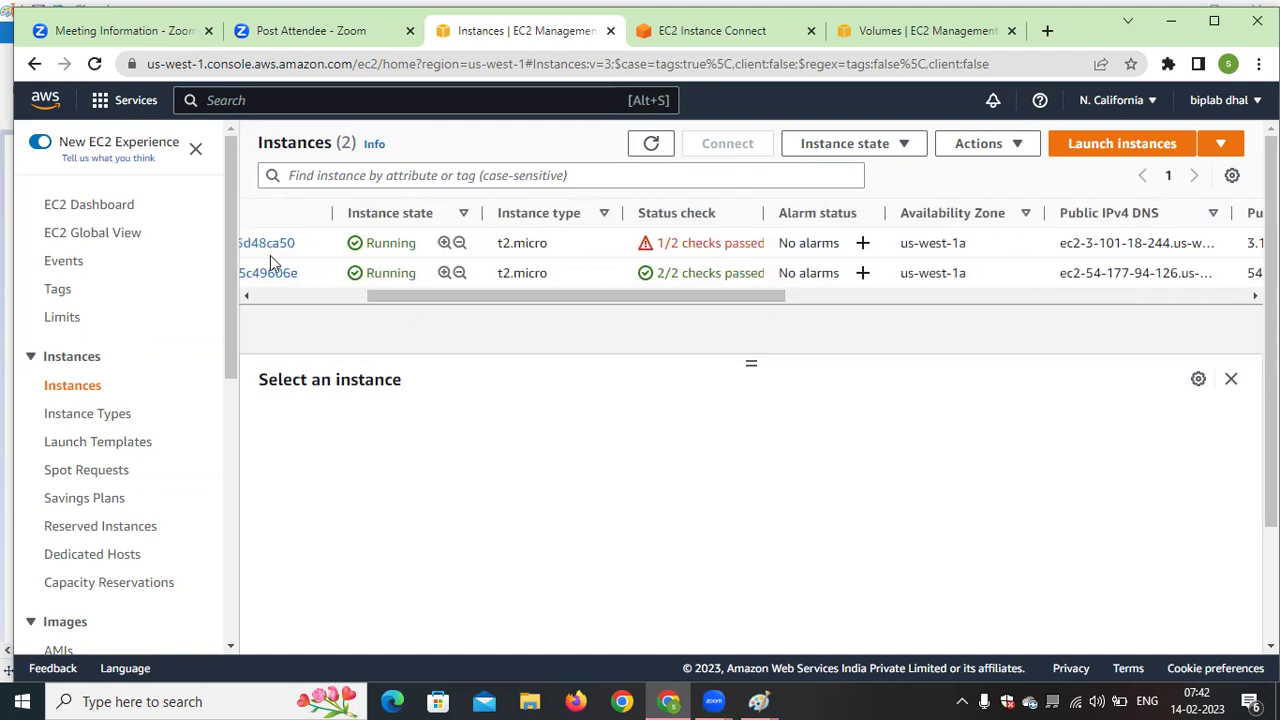
{"action": "left_click_drag", "start_coordinate": [666, 297], "coordinate": [366, 334]}
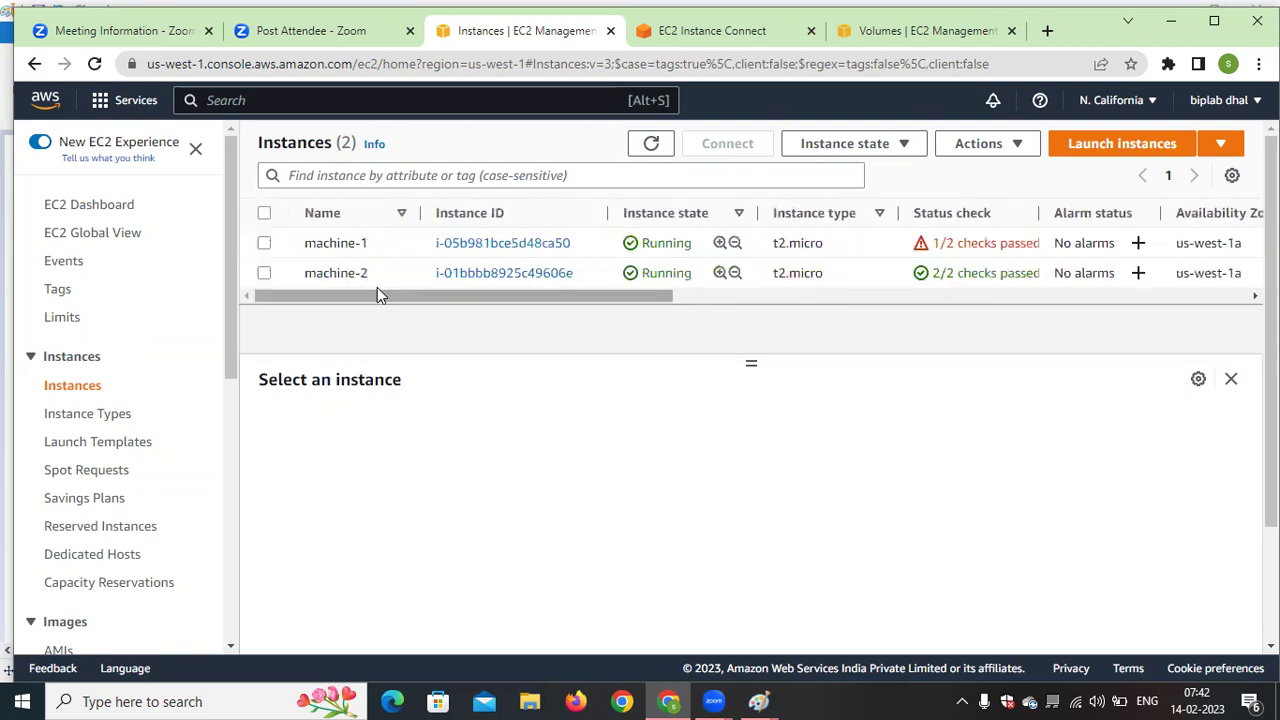
Start launching a new EC2 instance and name it machine-3
{"action": "left_click", "coordinate": [1087, 151]}
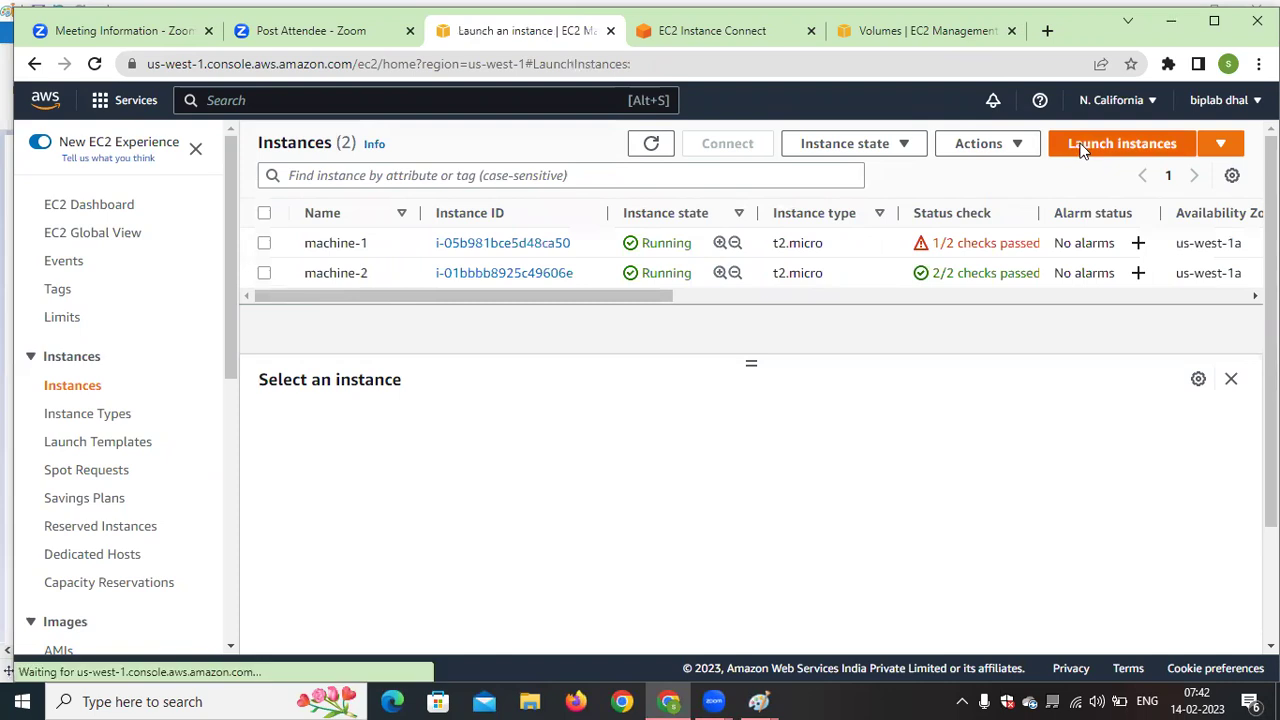
{"action": "left_click", "coordinate": [309, 403]}
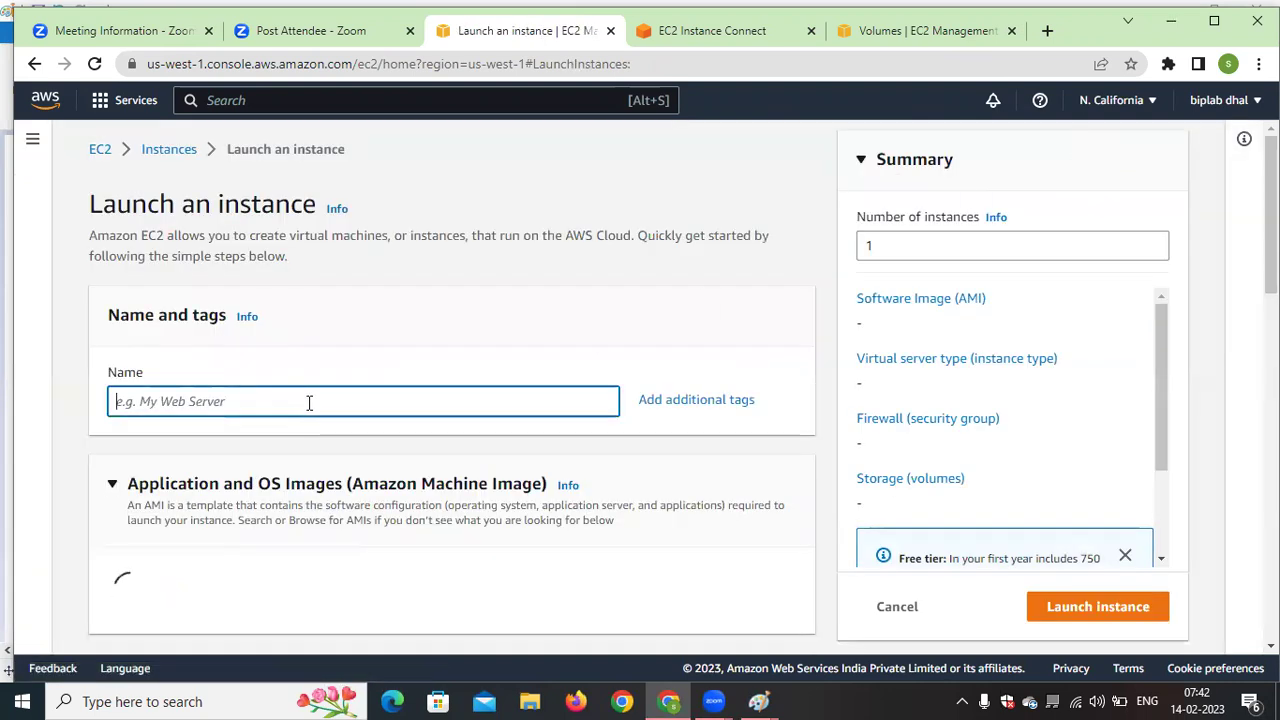
{"action": "type", "text": "machi"}
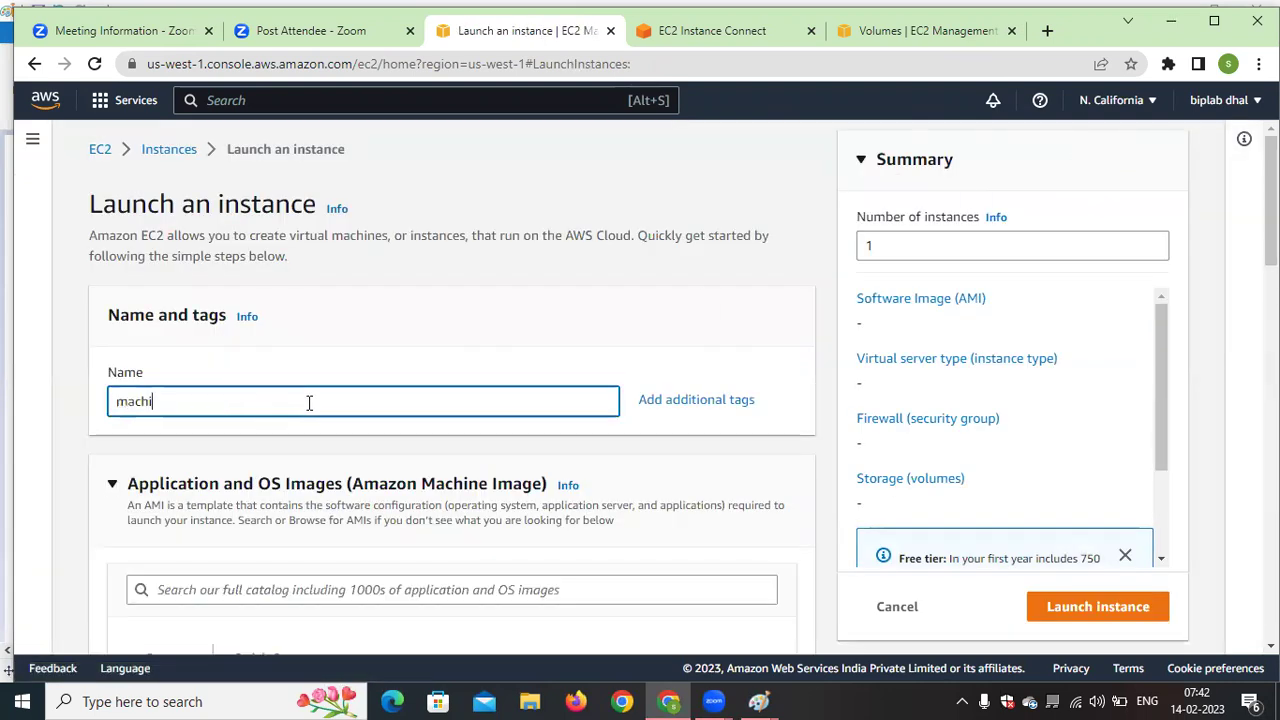
{"action": "type", "text": "ne-3"}
Assign the existing machine-1 key pair to the new instance
{"action": "scroll", "coordinate": [342, 404], "scroll_direction": "down", "scroll_amount": 5}
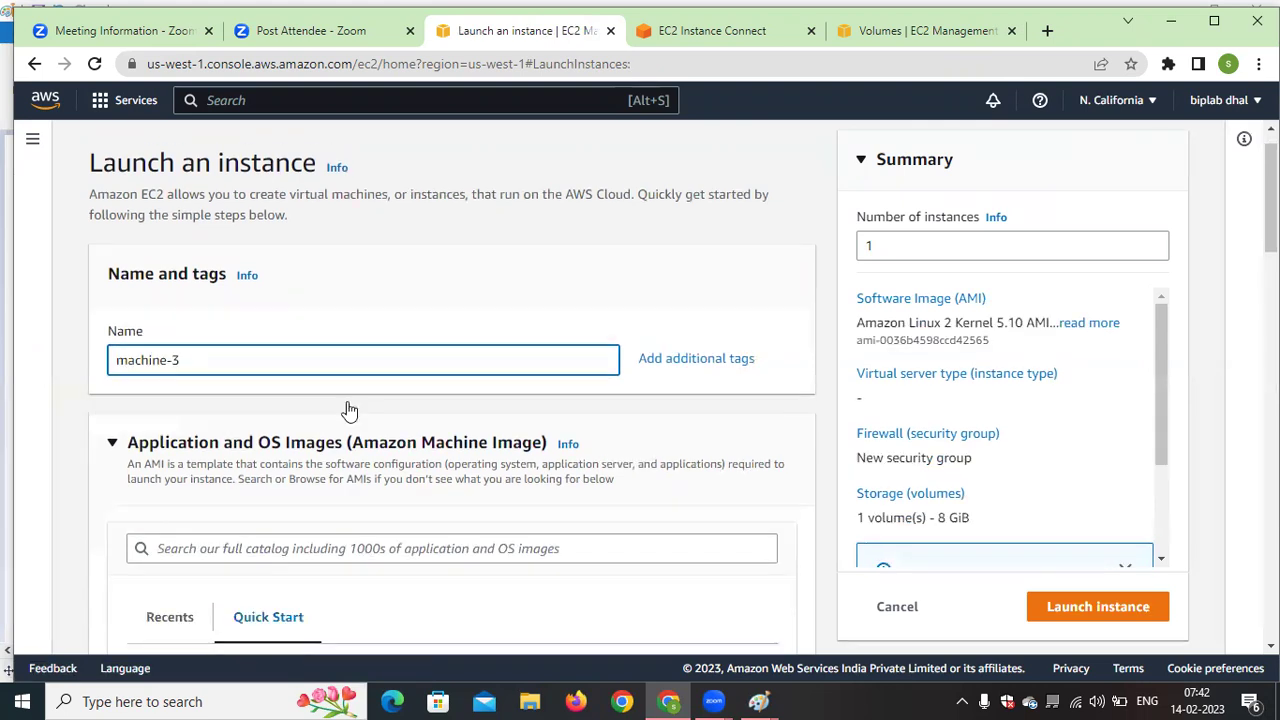
{"action": "scroll", "coordinate": [208, 364], "scroll_direction": "down", "scroll_amount": 6}
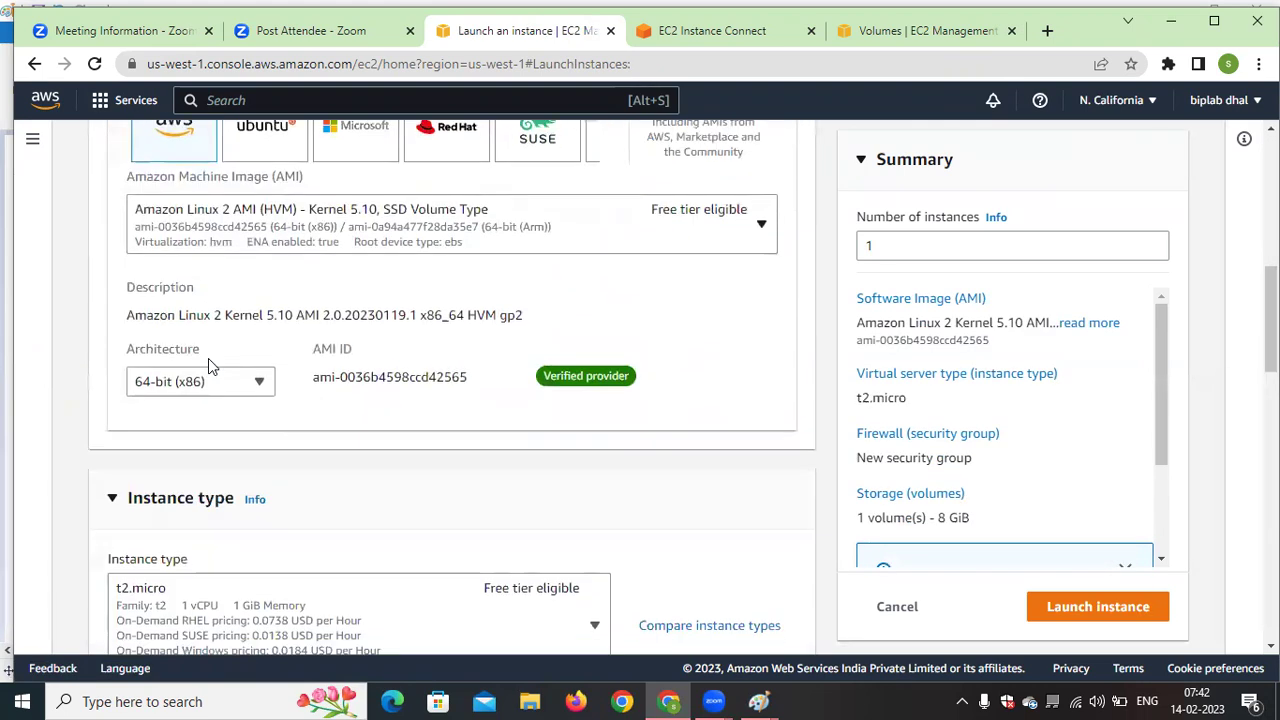
{"action": "scroll", "coordinate": [329, 306], "scroll_direction": "down", "scroll_amount": 1}
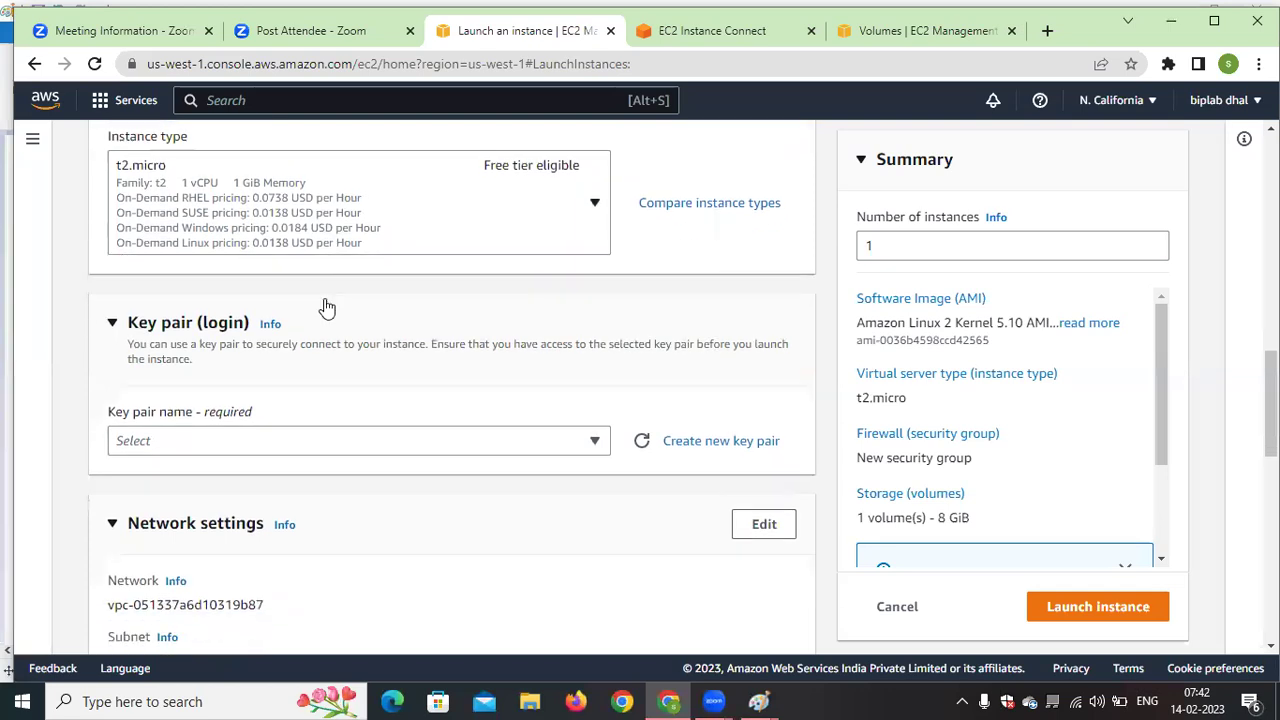
{"action": "left_click", "coordinate": [584, 399]}
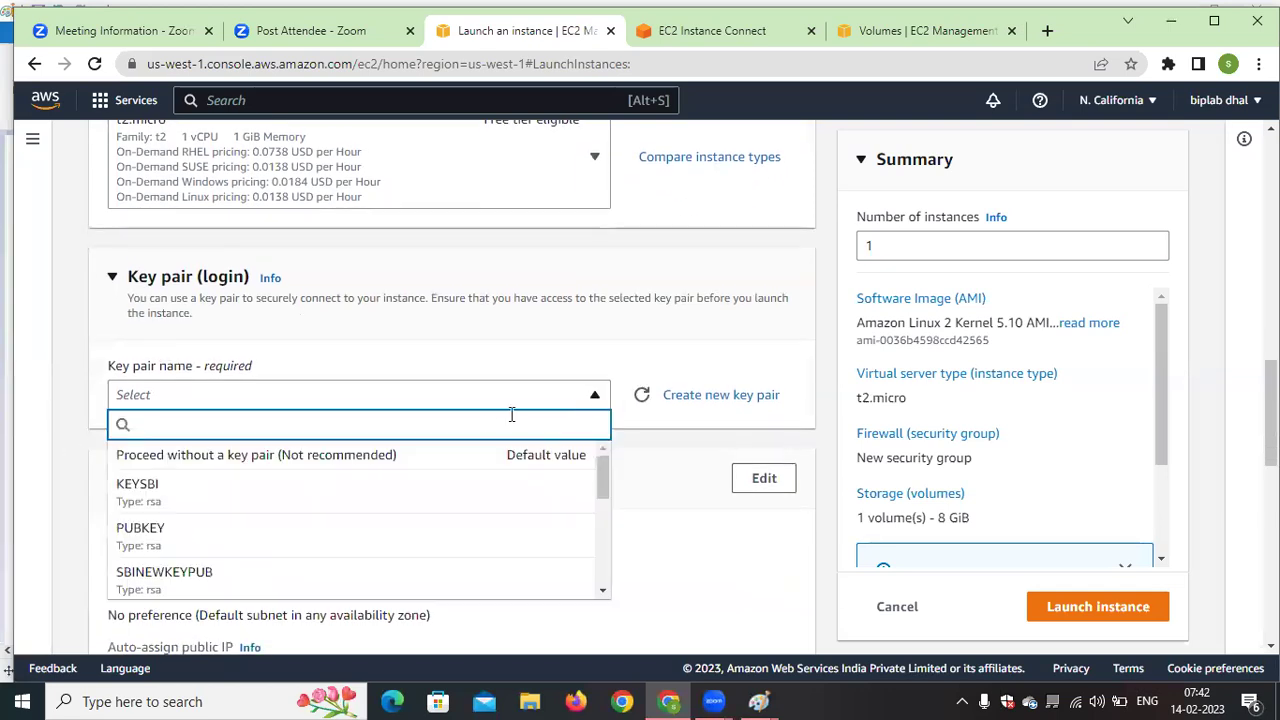
{"action": "scroll", "coordinate": [280, 500], "scroll_direction": "down", "scroll_amount": 4}
{"action": "scroll", "coordinate": [275, 510], "scroll_direction": "up", "scroll_amount": 1}
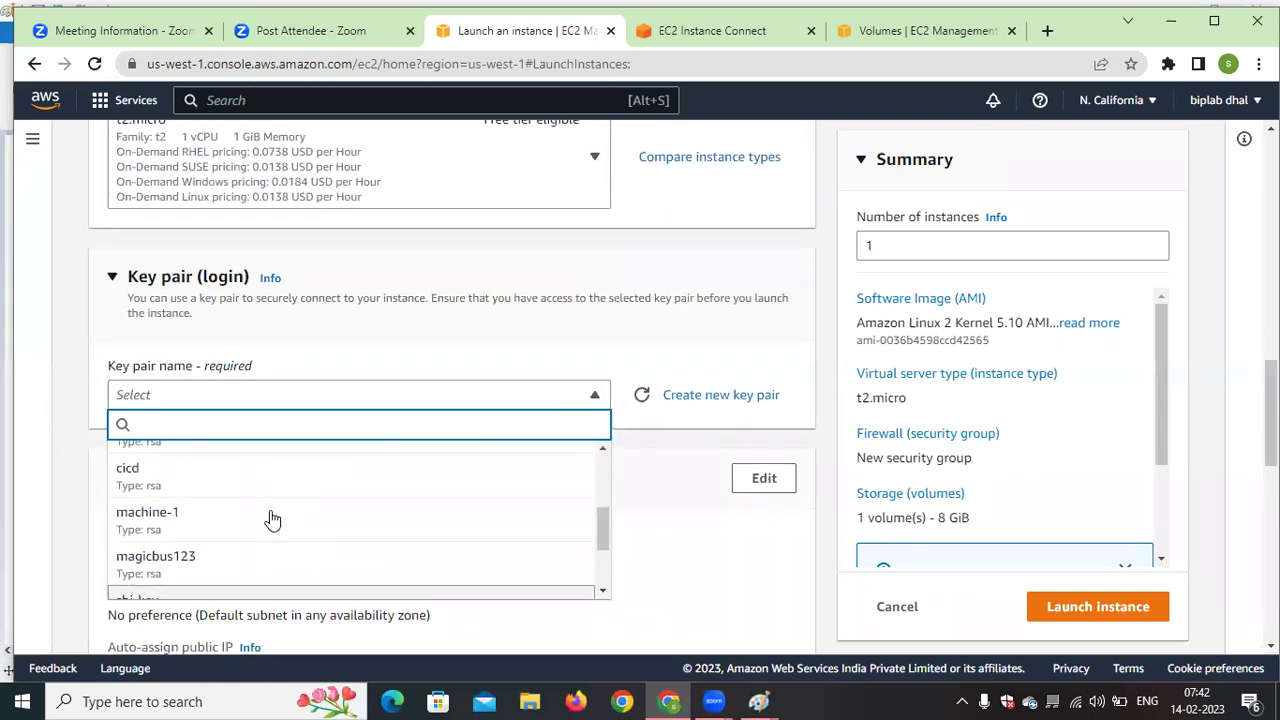
{"action": "left_click", "coordinate": [216, 530]}
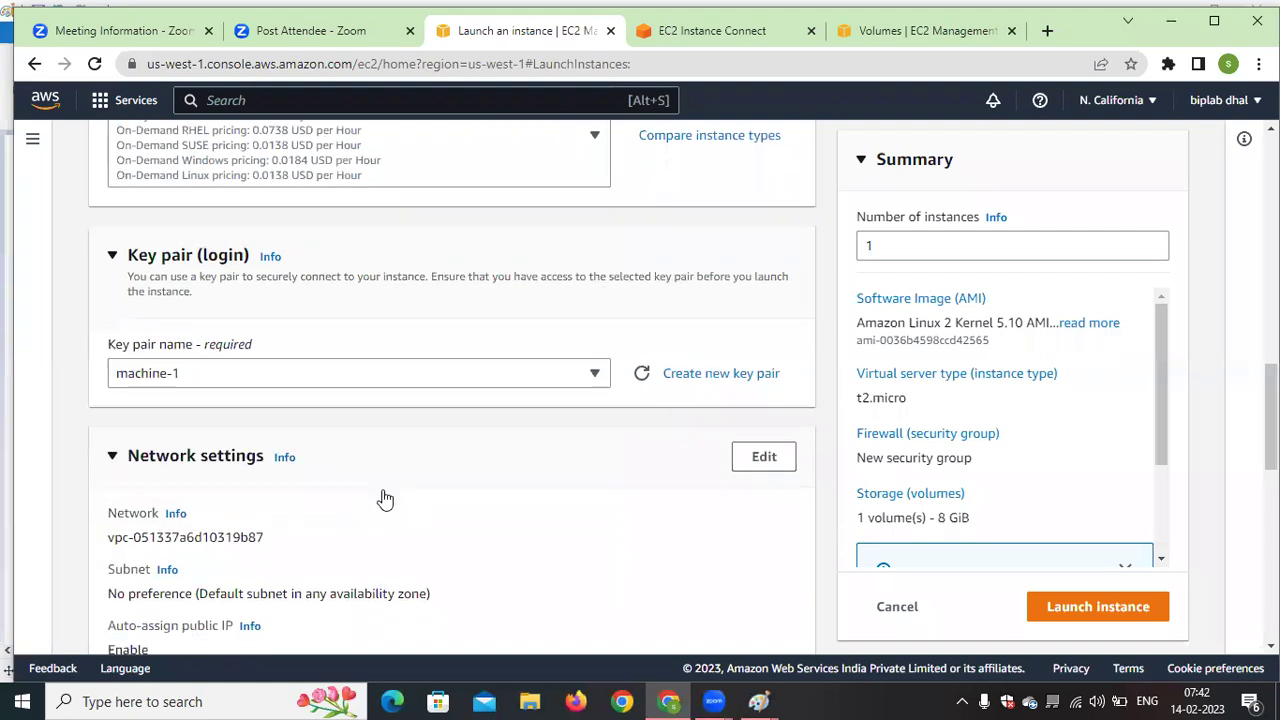
Edit the new instance's network settings and choose the subnet in availability zone us-west-1b
{"action": "scroll", "coordinate": [385, 498], "scroll_direction": "down", "scroll_amount": 1}
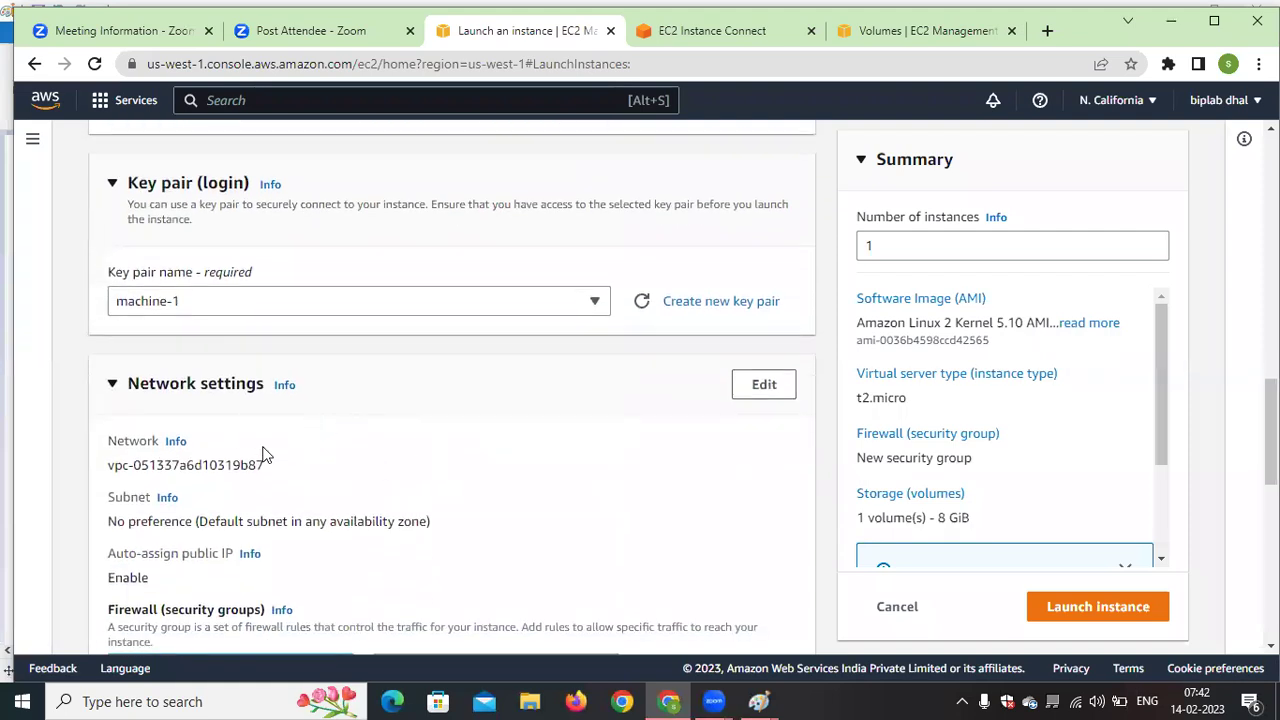
{"action": "left_click", "coordinate": [766, 387]}
{"action": "scroll", "coordinate": [560, 389], "scroll_direction": "down", "scroll_amount": 3}
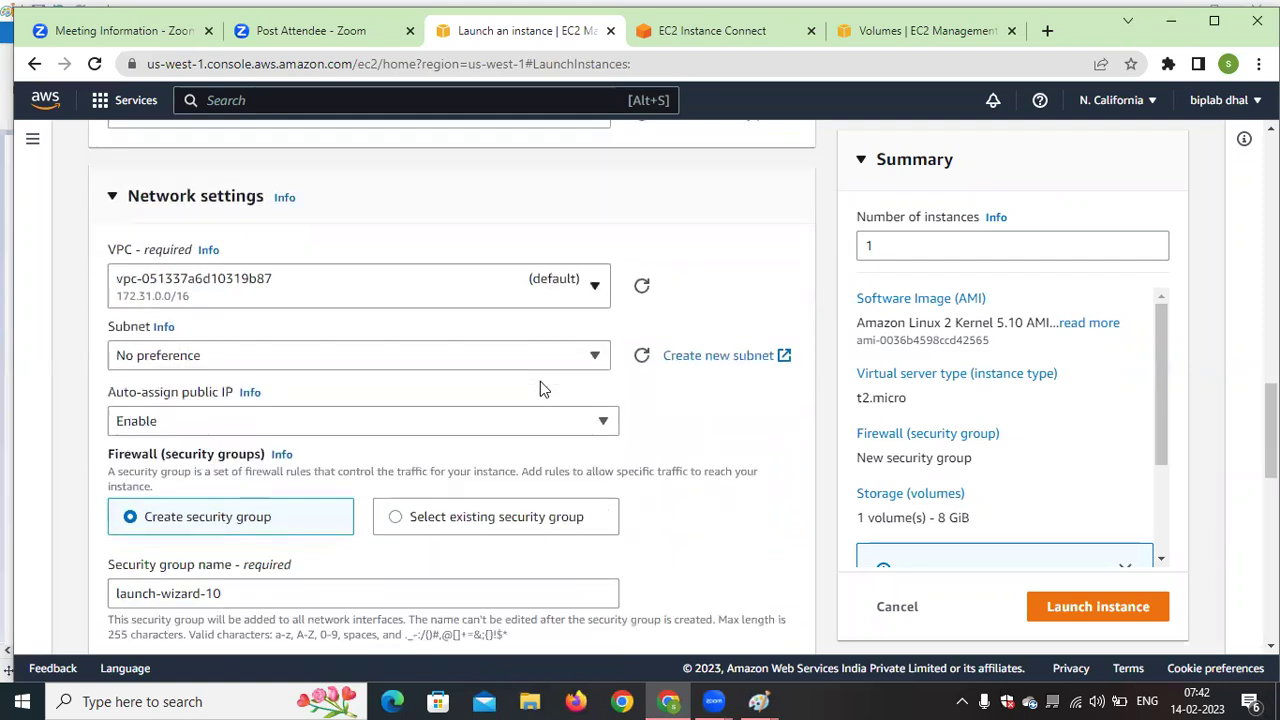
{"action": "left_click", "coordinate": [575, 361]}
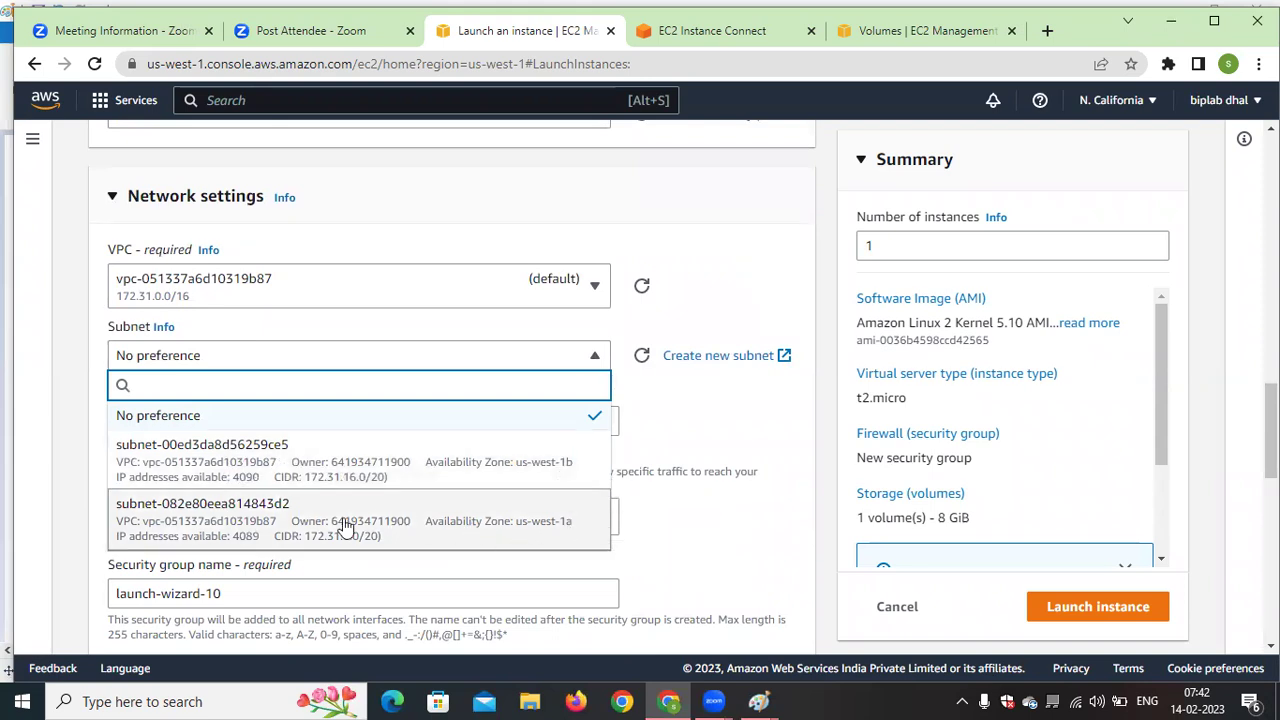
{"action": "left_click", "coordinate": [434, 455]}
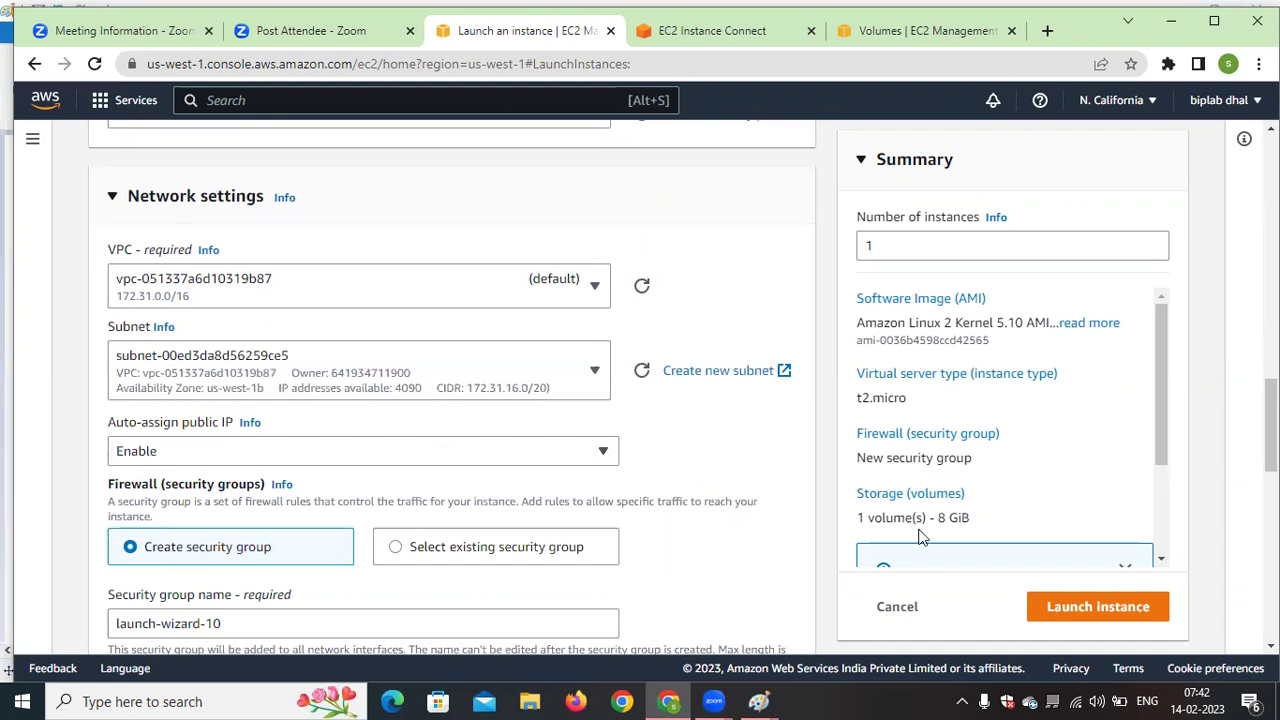
Switch to the AWS EBS diagram in Paint and draw a green rectangle around "us-west -1b" in the machine-3 box
{"action": "mouse_move", "coordinate": [759, 701]}
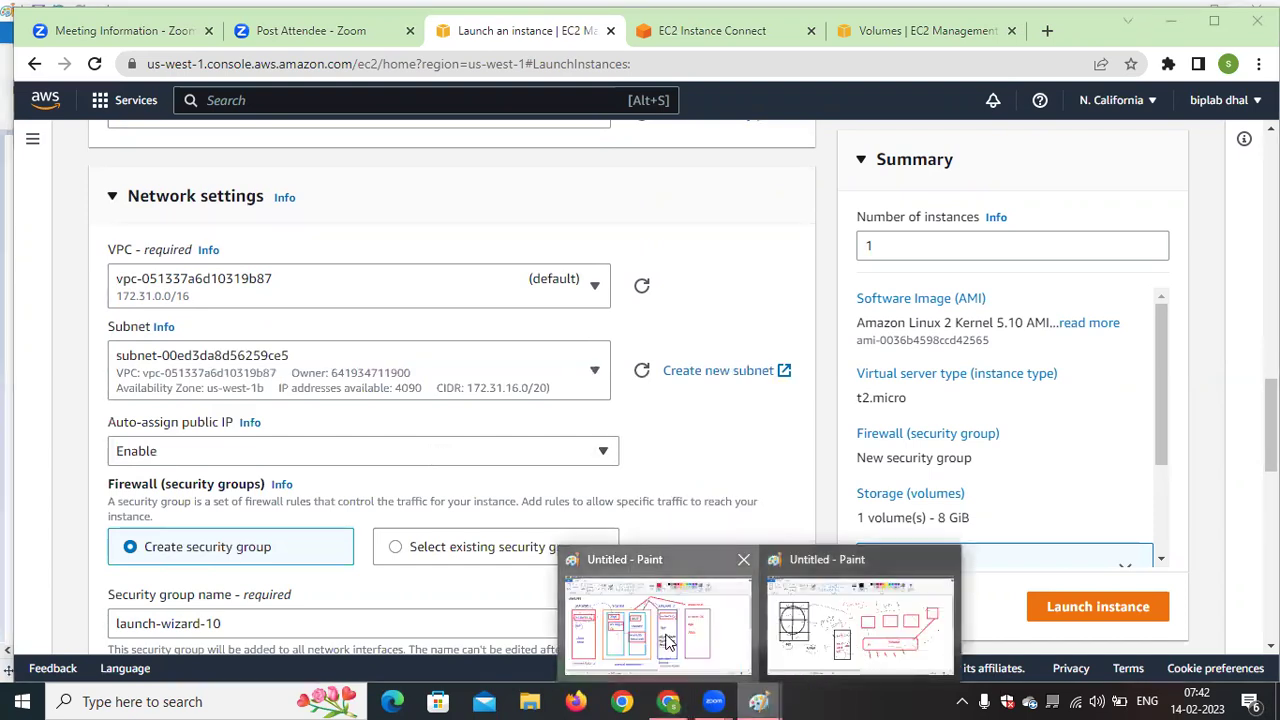
{"action": "left_click", "coordinate": [850, 625]}
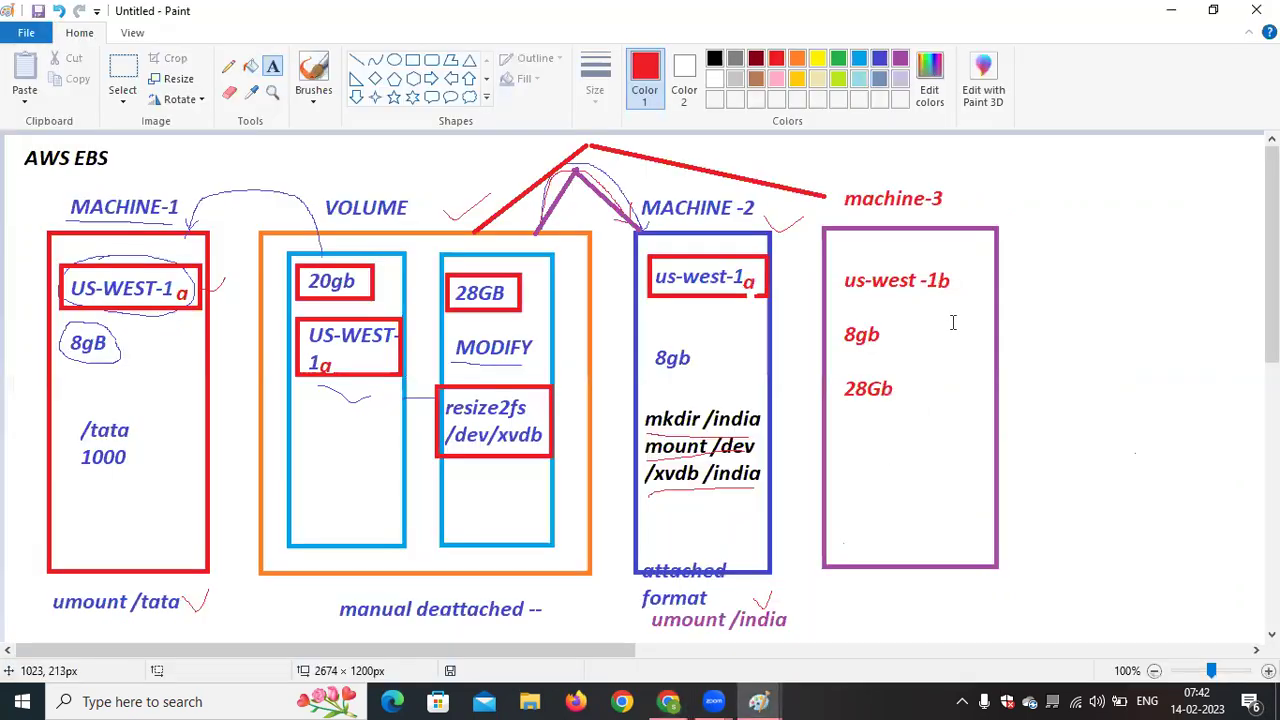
{"action": "left_click", "coordinate": [412, 60]}
{"action": "left_click", "coordinate": [838, 60]}
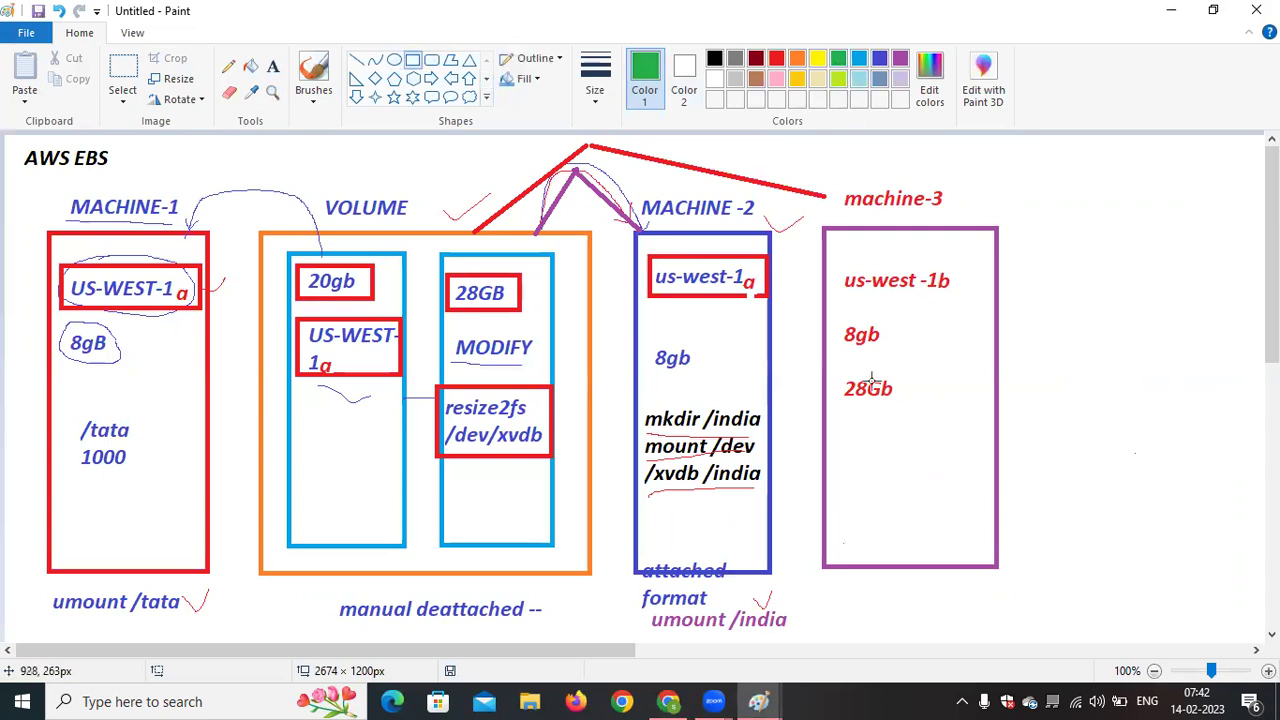
{"action": "mouse_move", "coordinate": [836, 267]}
{"action": "left_mouse_down"}
{"action": "mouse_move", "coordinate": [872, 296]}
{"action": "mouse_move", "coordinate": [966, 298]}
{"action": "left_mouse_up"}
Return to the AWS console in Chrome, review the remaining network and storage settings, and launch the machine-3 instance
{"action": "left_click", "coordinate": [668, 701]}
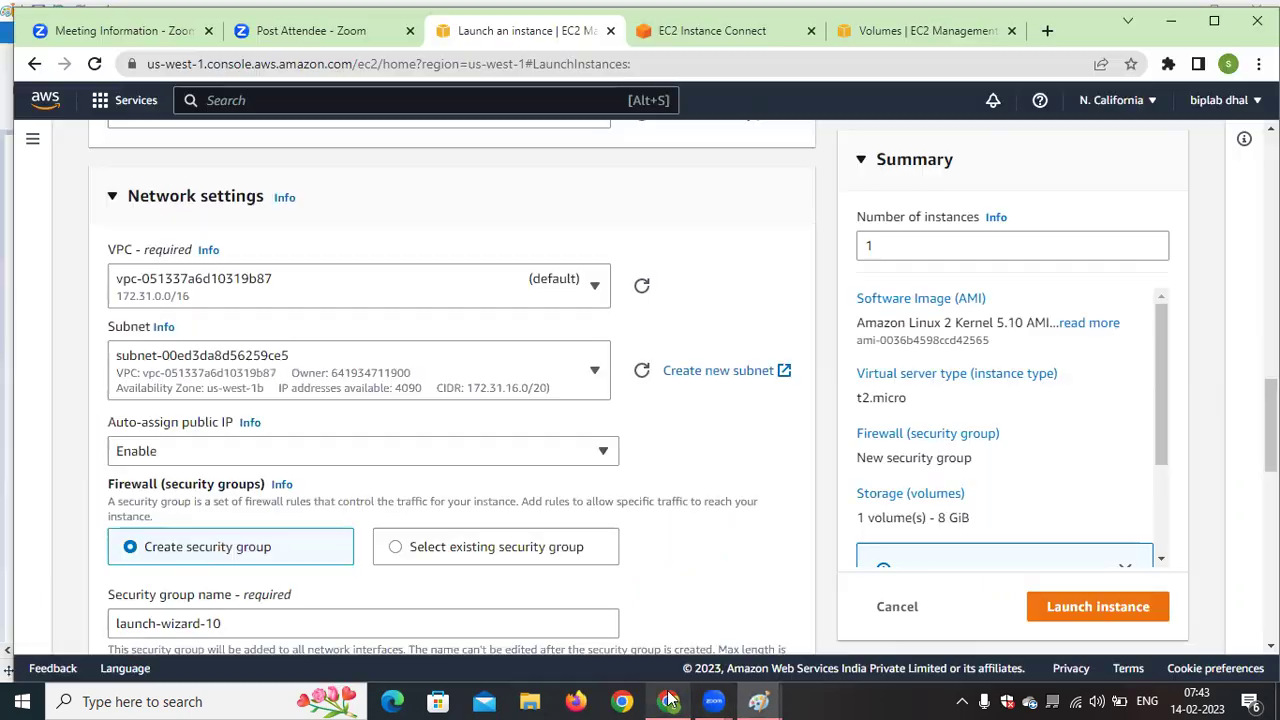
{"action": "scroll", "coordinate": [445, 400], "scroll_direction": "down", "scroll_amount": 7}
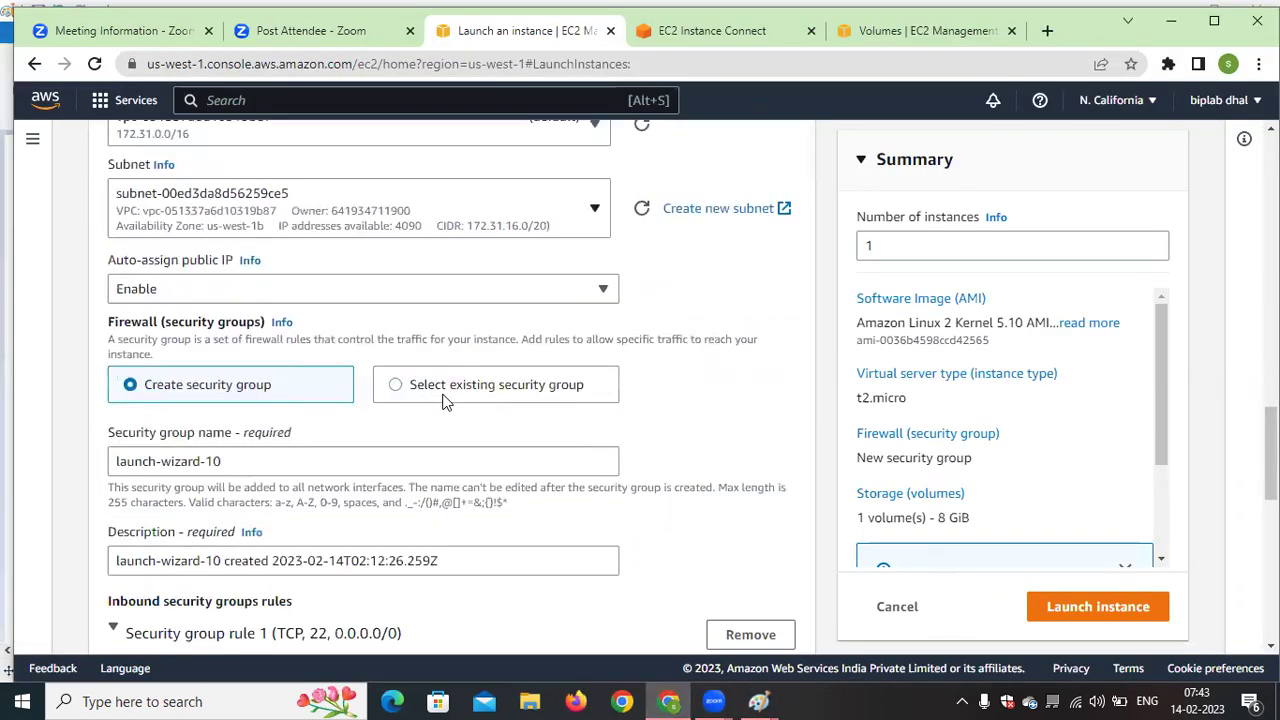
{"action": "scroll", "coordinate": [330, 522], "scroll_direction": "down", "scroll_amount": 3}
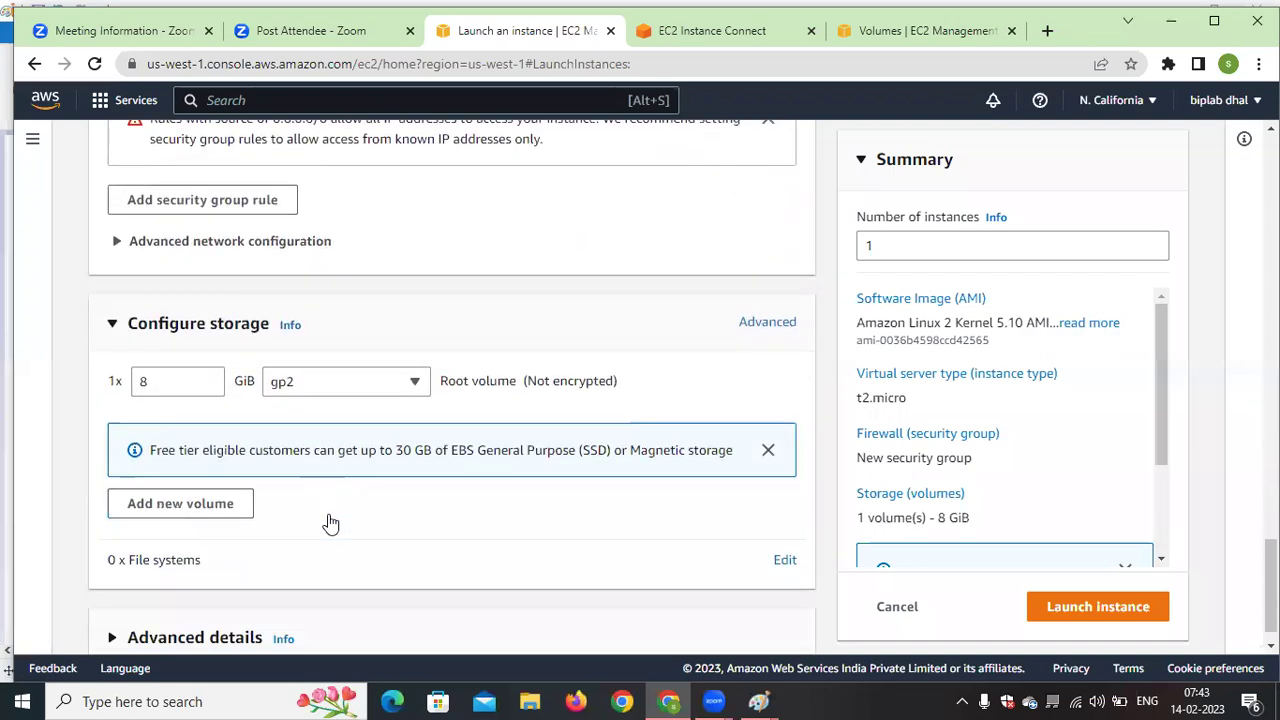
{"action": "left_click", "coordinate": [1100, 603]}
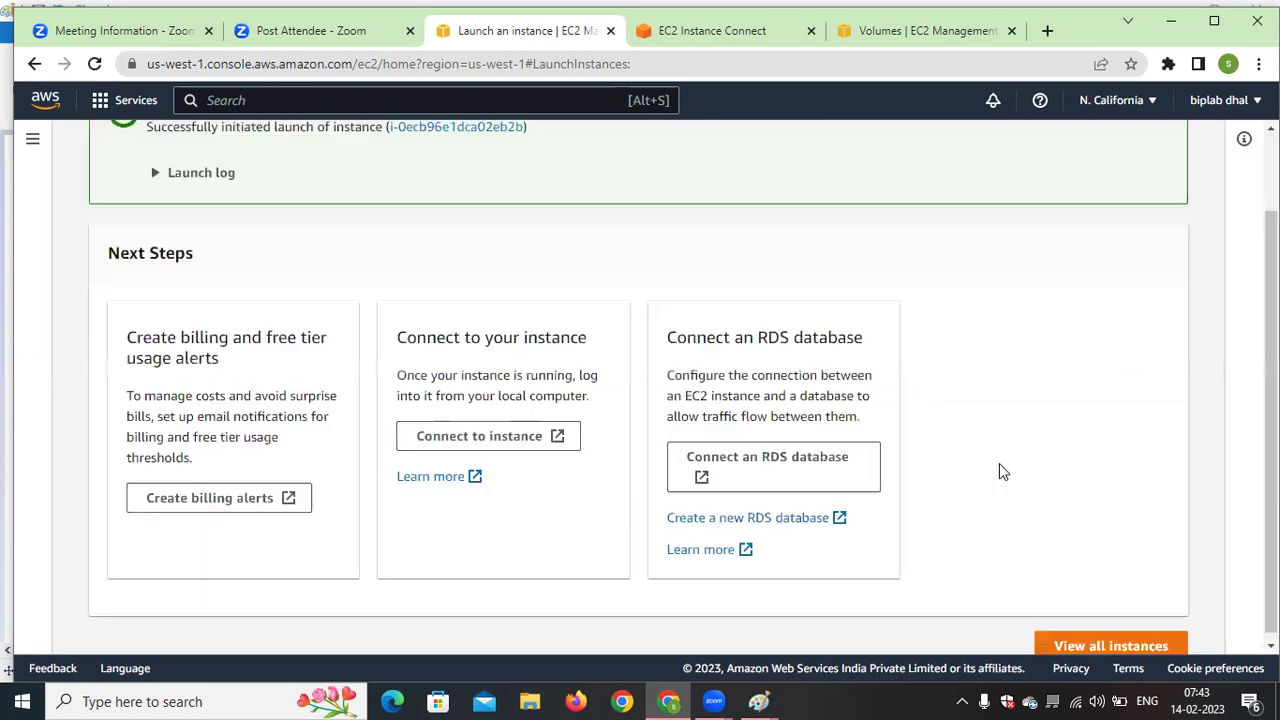
Open the list of all EC2 instances and refresh it to check machine-3's state
{"action": "left_click", "coordinate": [1098, 641]}
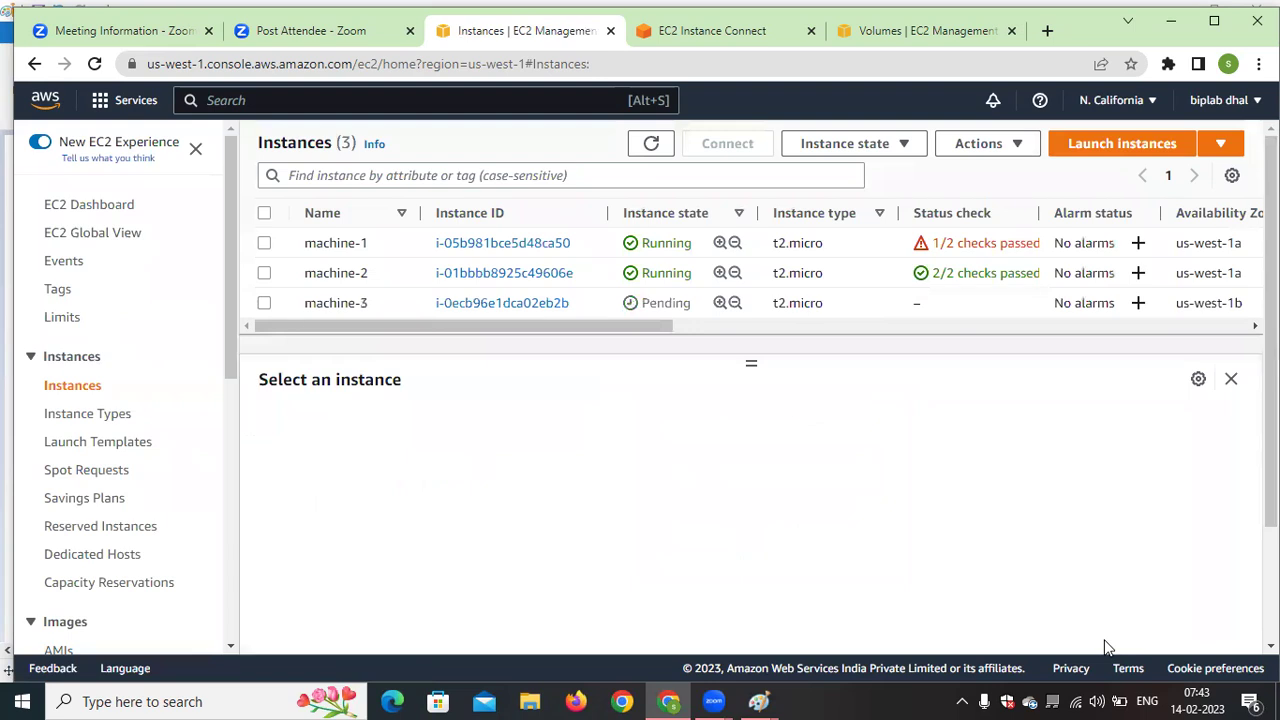
{"action": "left_click", "coordinate": [652, 144]}
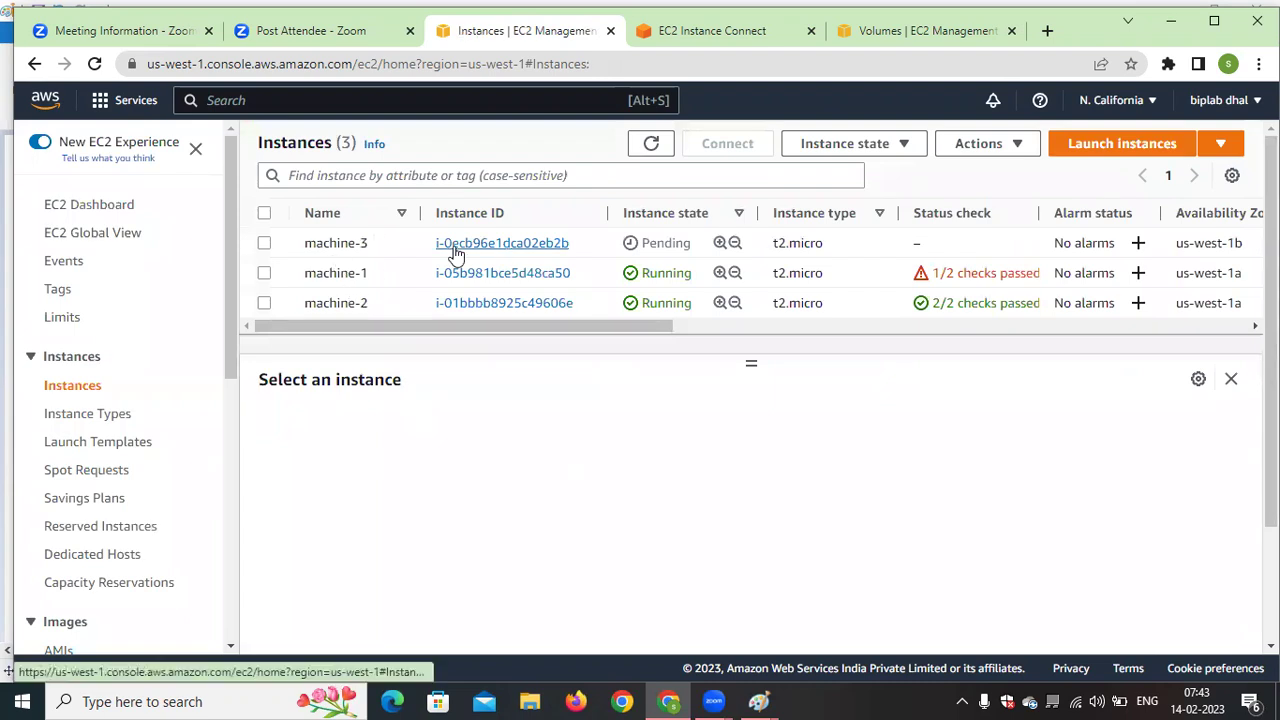
{"action": "left_click", "coordinate": [653, 145]}
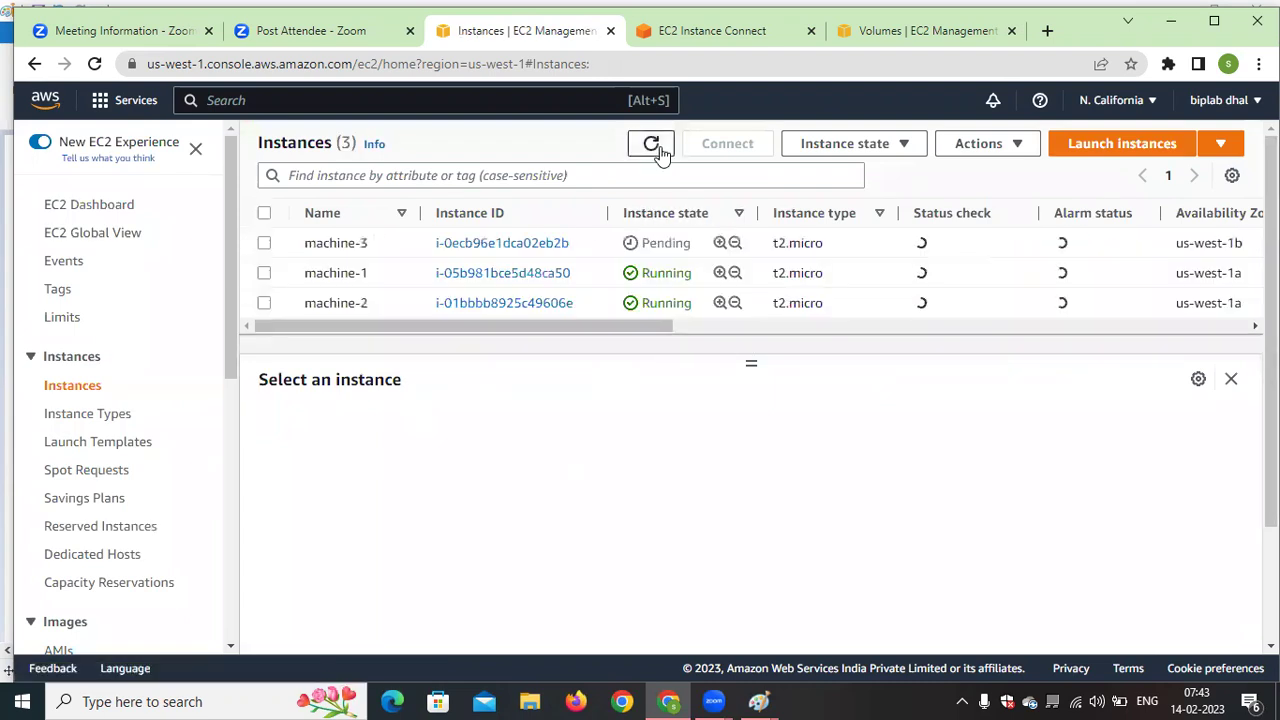
{"action": "left_click", "coordinate": [652, 145]}
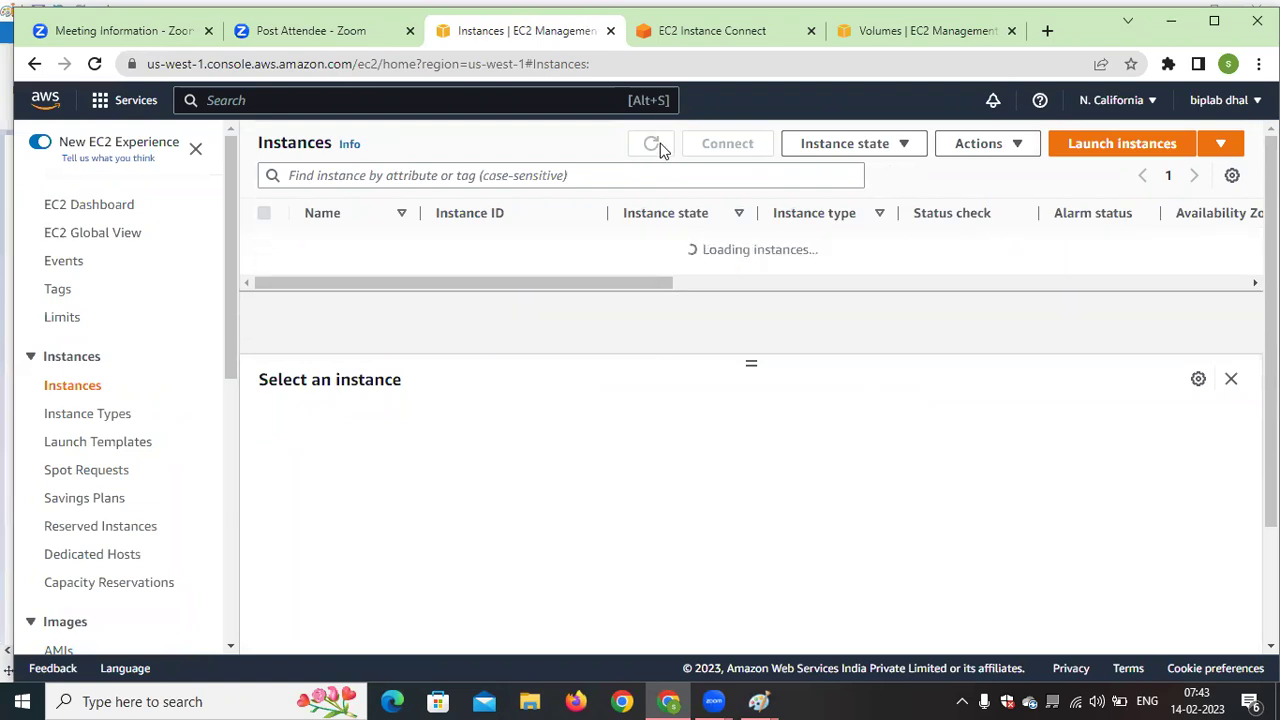
Close the machine-2 terminal session, then return to the instances list and refresh it
{"action": "left_click", "coordinate": [748, 32]}
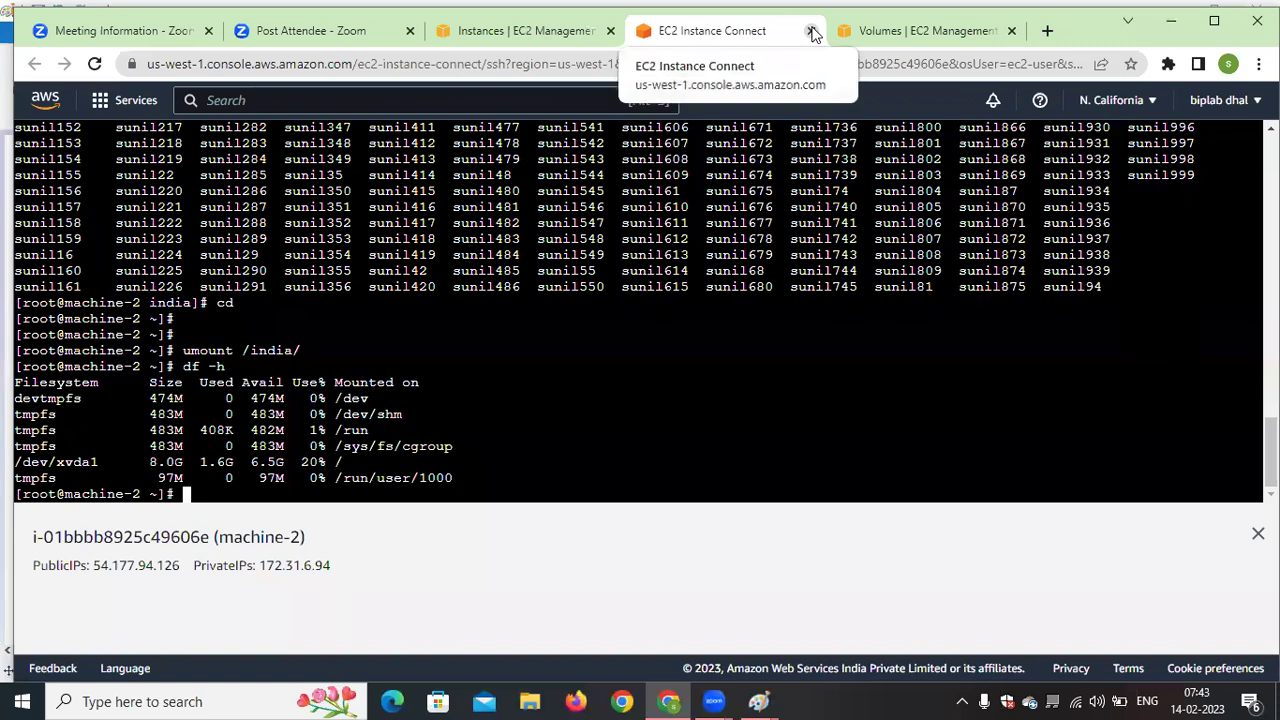
{"action": "left_click", "coordinate": [812, 33]}
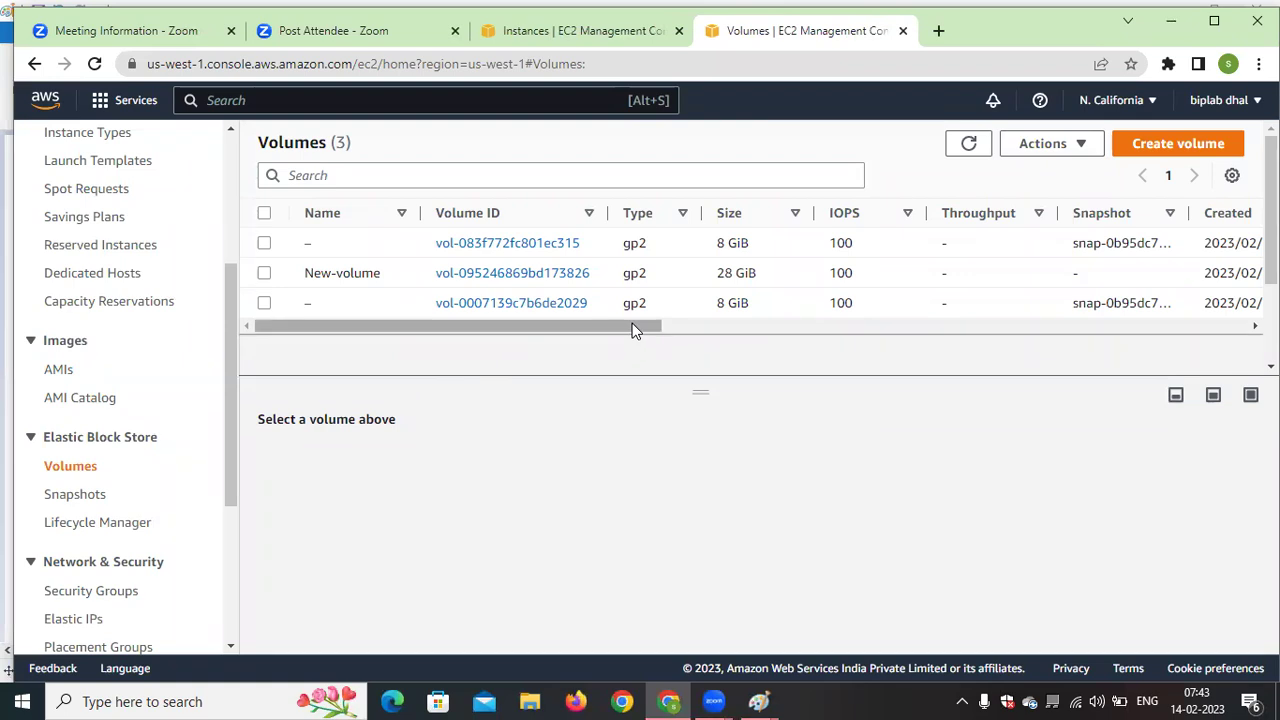
{"action": "left_click", "coordinate": [590, 32]}
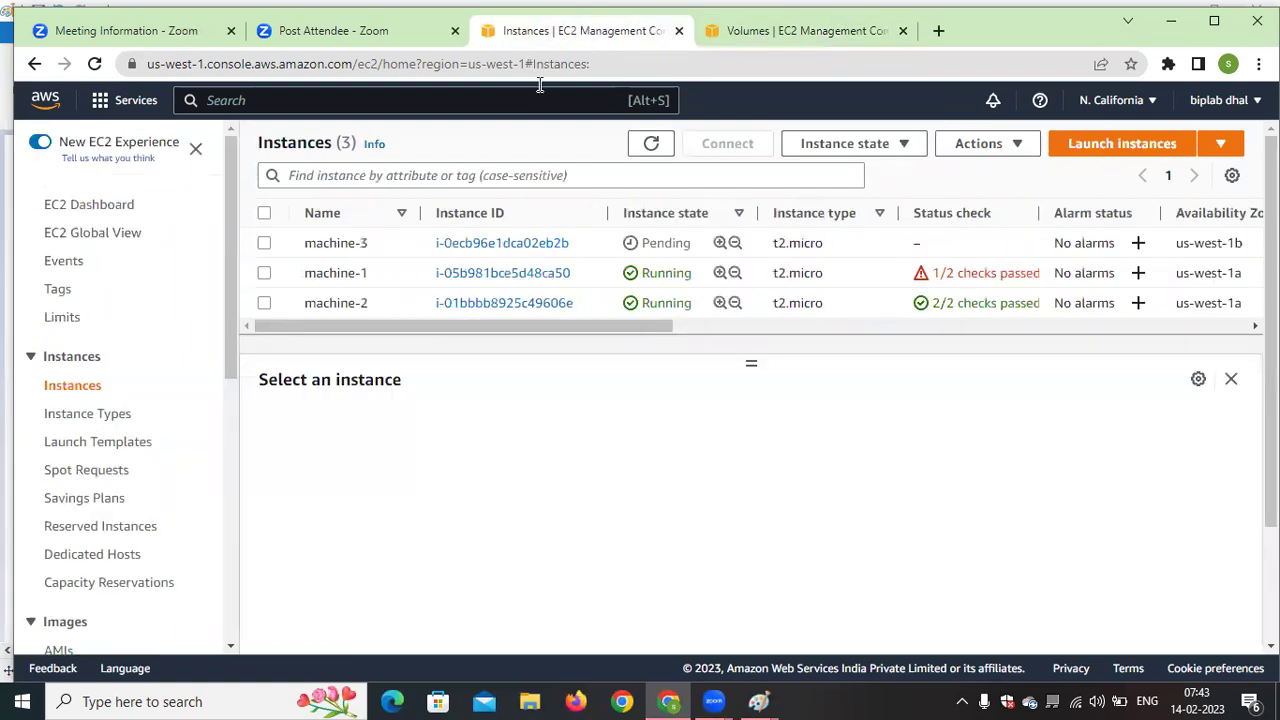
{"action": "left_click", "coordinate": [652, 144]}
{"action": "left_click", "coordinate": [652, 144]}
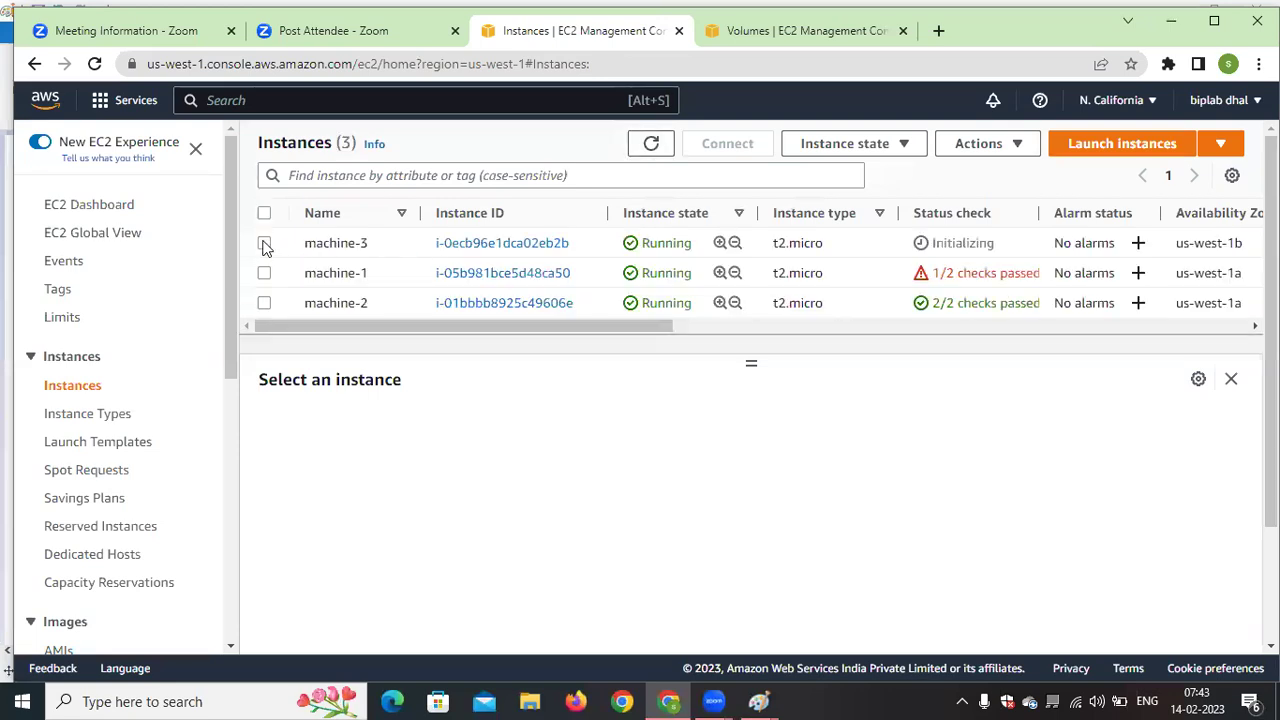
Connect to the machine-3 instance through EC2 Instance Connect with the default ec2-user user name
{"action": "left_click", "coordinate": [264, 244]}
{"action": "left_click", "coordinate": [735, 148]}
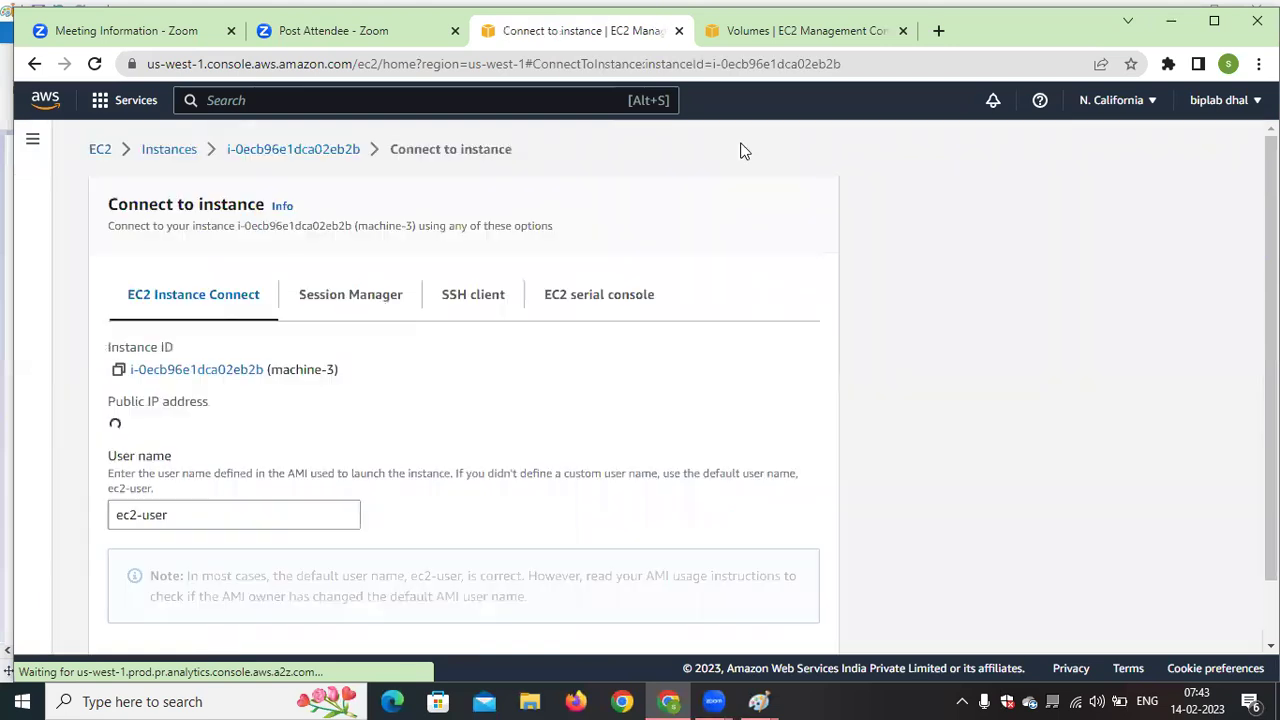
{"action": "scroll", "coordinate": [657, 497], "scroll_direction": "down", "scroll_amount": 2}
{"action": "left_click", "coordinate": [800, 620]}
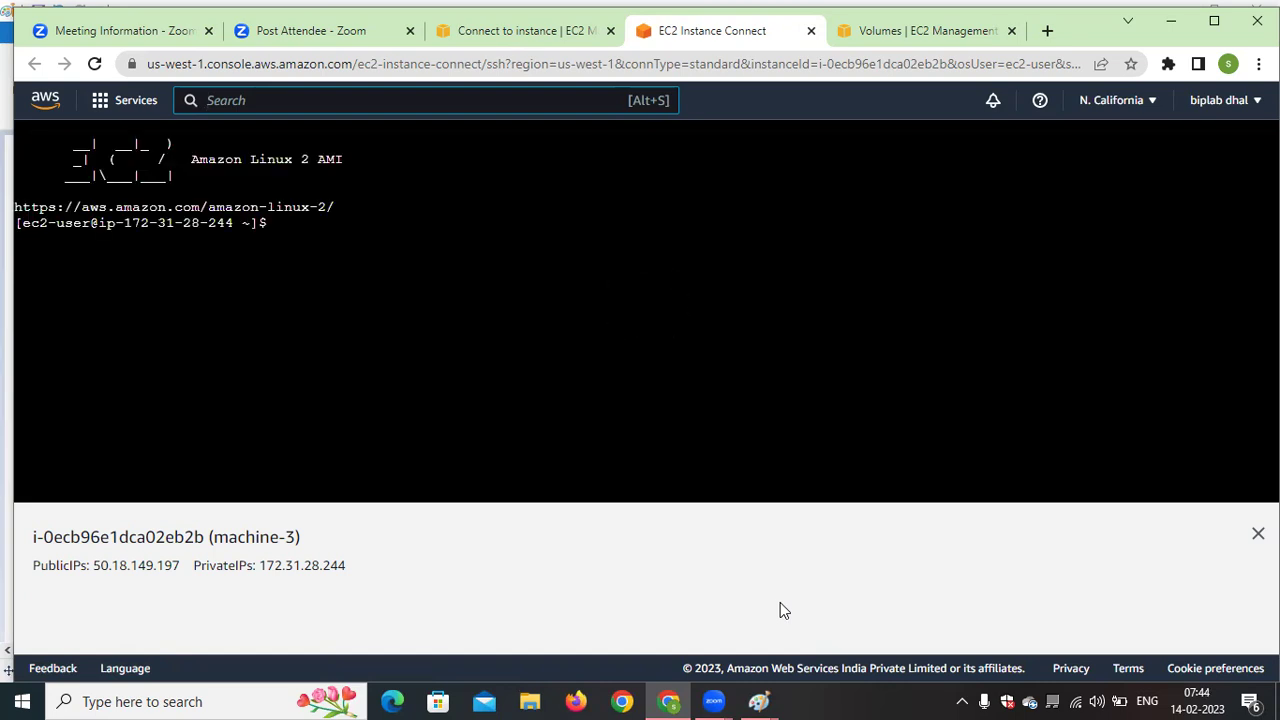
Switch to the root user in the machine-3 terminal with sudo -i
{"action": "left_click", "coordinate": [365, 277]}
{"action": "type", "text": "sudo -i"}
{"action": "key", "text": "Return"}
{"action": "key", "text": "Return"}
{"action": "key", "text": "Return"}
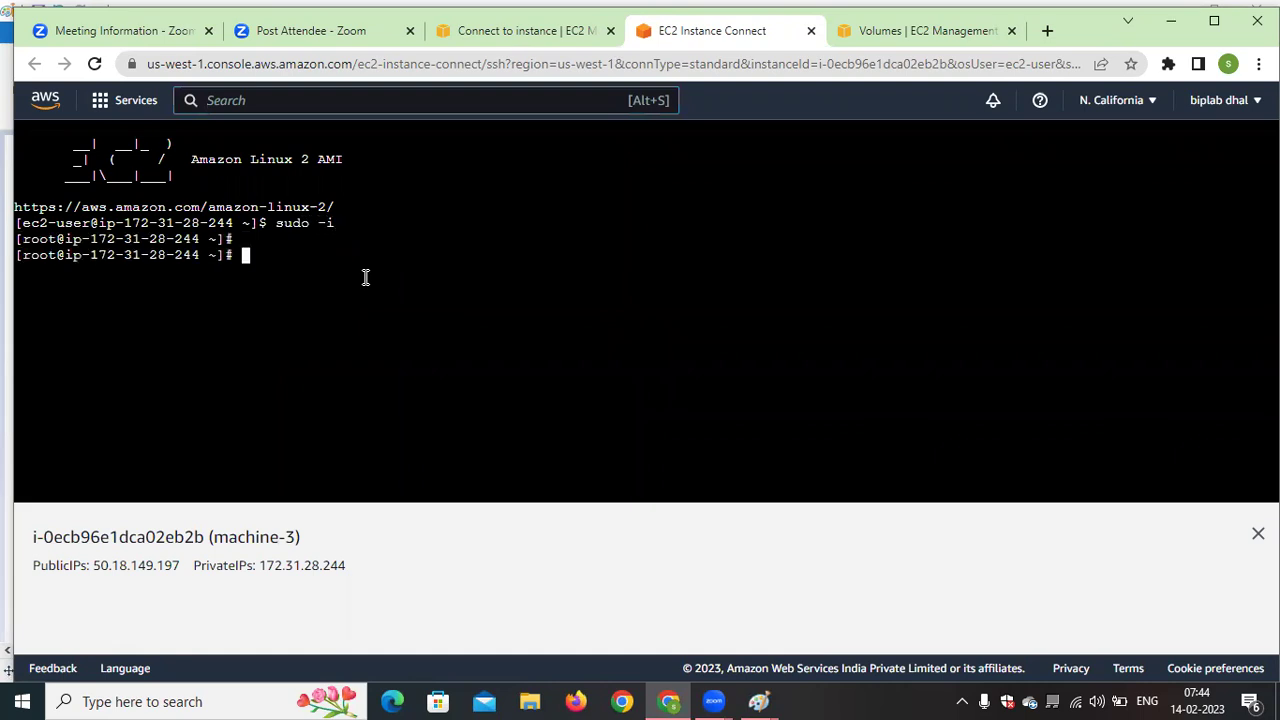
Set the hostname to machine-3 with hostnamectl set-hostname and start a new bash shell
{"action": "type", "text": "nmc"}
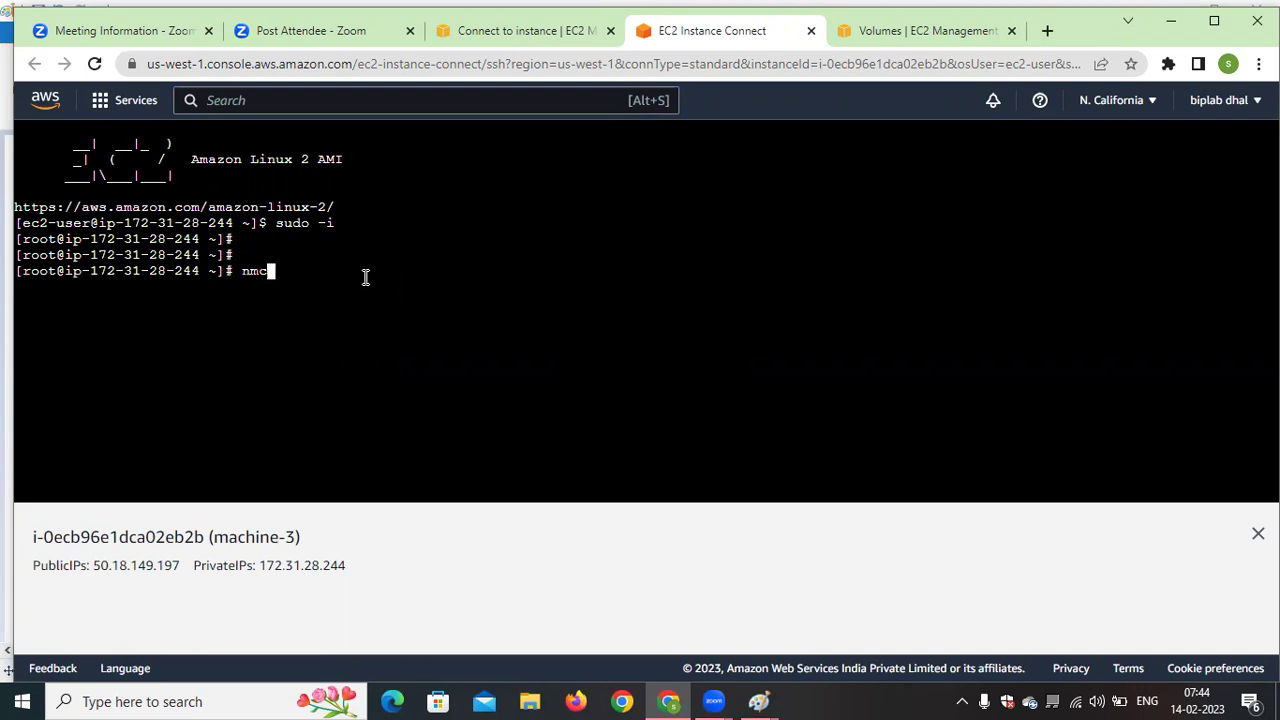
{"action": "key", "text": "BackSpace"}
{"action": "key", "text": "BackSpace"}
{"action": "key", "text": "BackSpace"}
{"action": "type", "text": "hostnamectl"}
{"action": "type", "text": "set-hostname mach"}
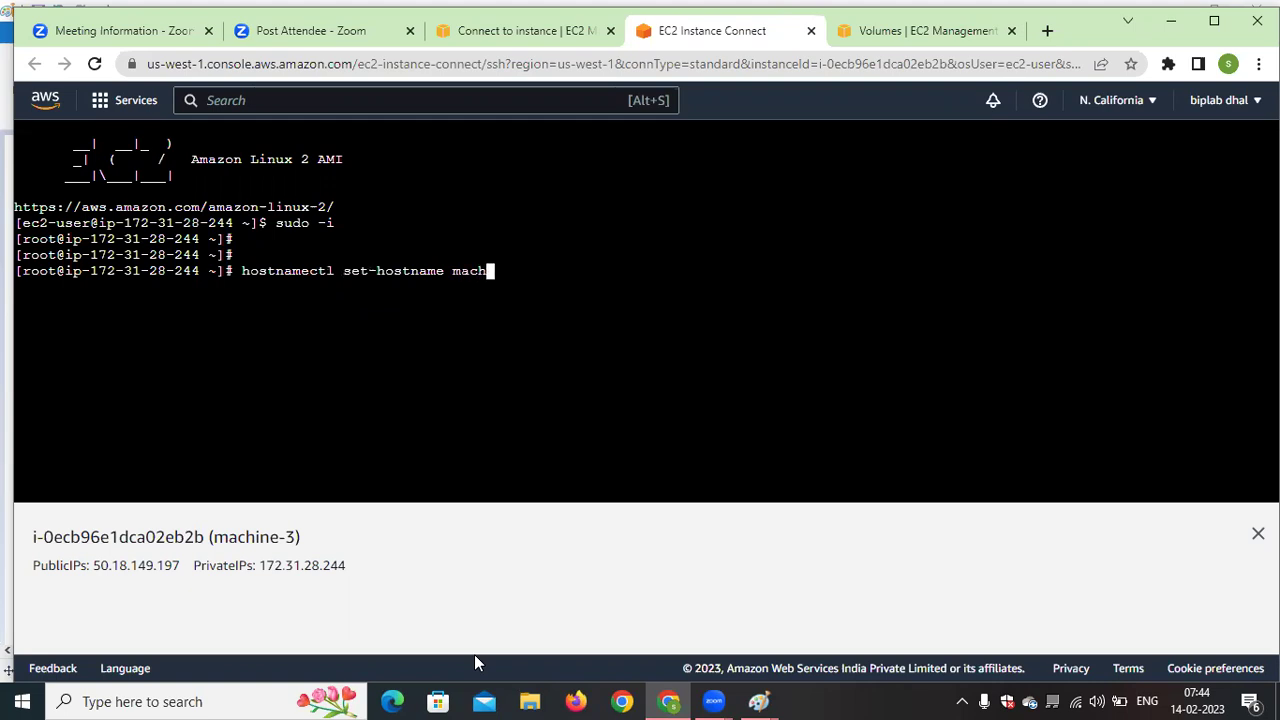
{"action": "type", "text": "ine-3"}
{"action": "key", "text": "Return"}
{"action": "type", "text": "bash"}
{"action": "key", "text": "Return"}
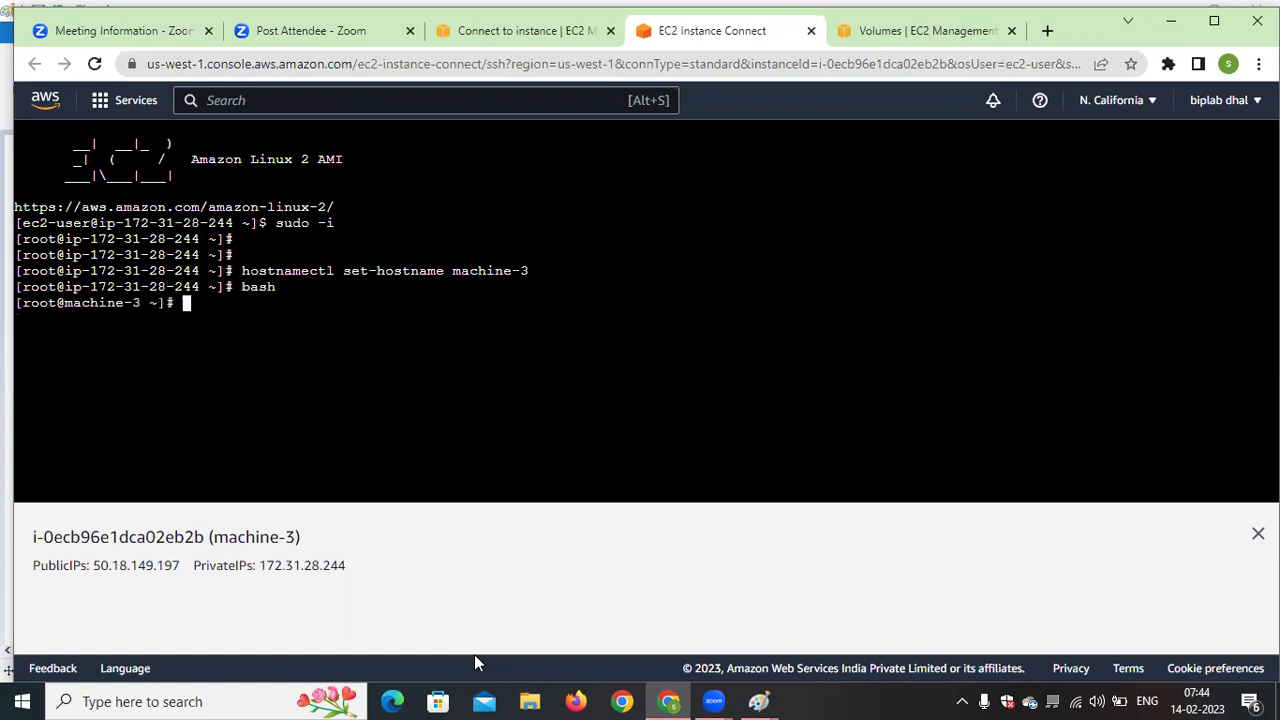
Clear the terminal and list machine-3's block devices with lsblk
{"action": "type", "text": "clear"}
{"action": "key", "text": "Return"}
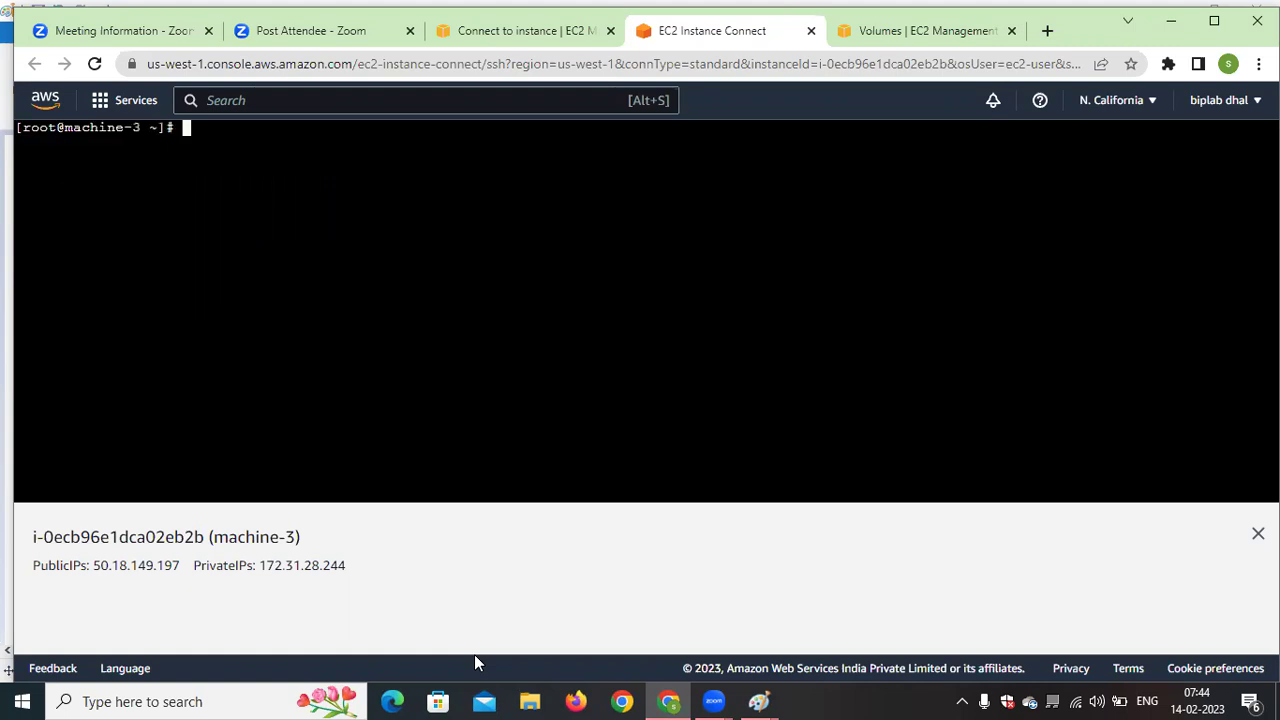
{"action": "key", "text": "Return"}
{"action": "key", "text": "Return"}
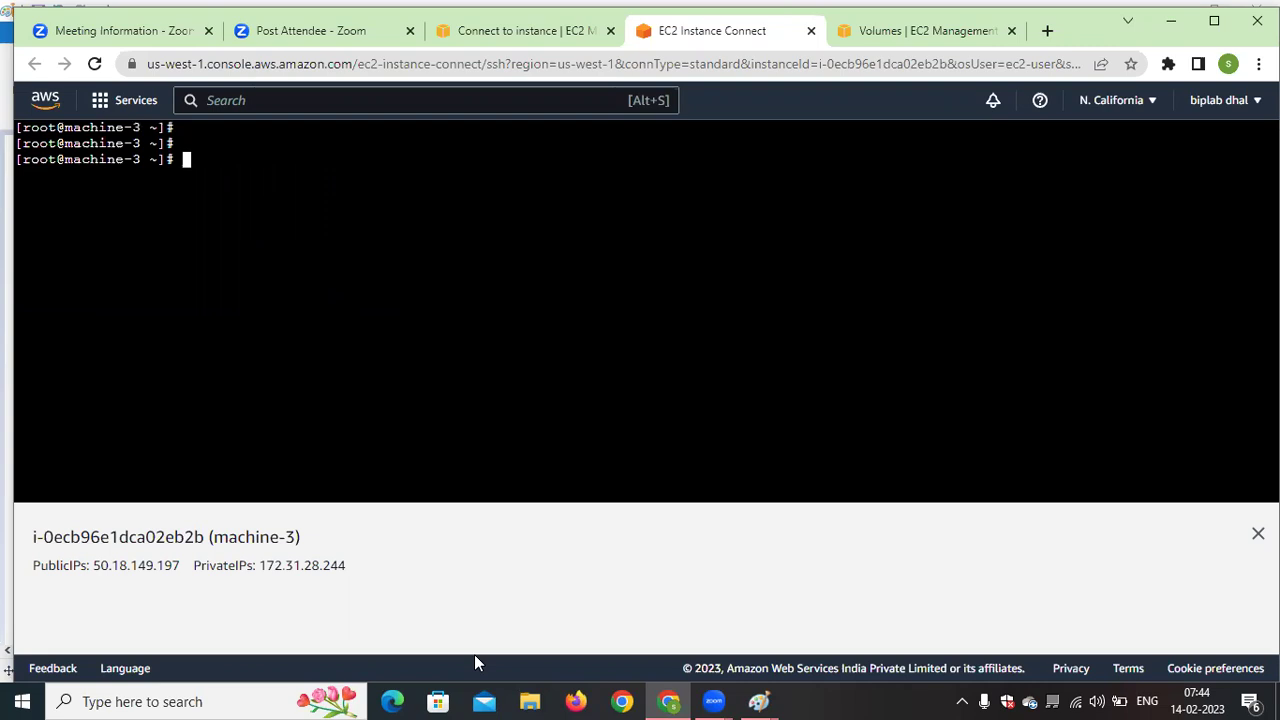
{"action": "type", "text": "lsblk"}
{"action": "key", "text": "Return"}
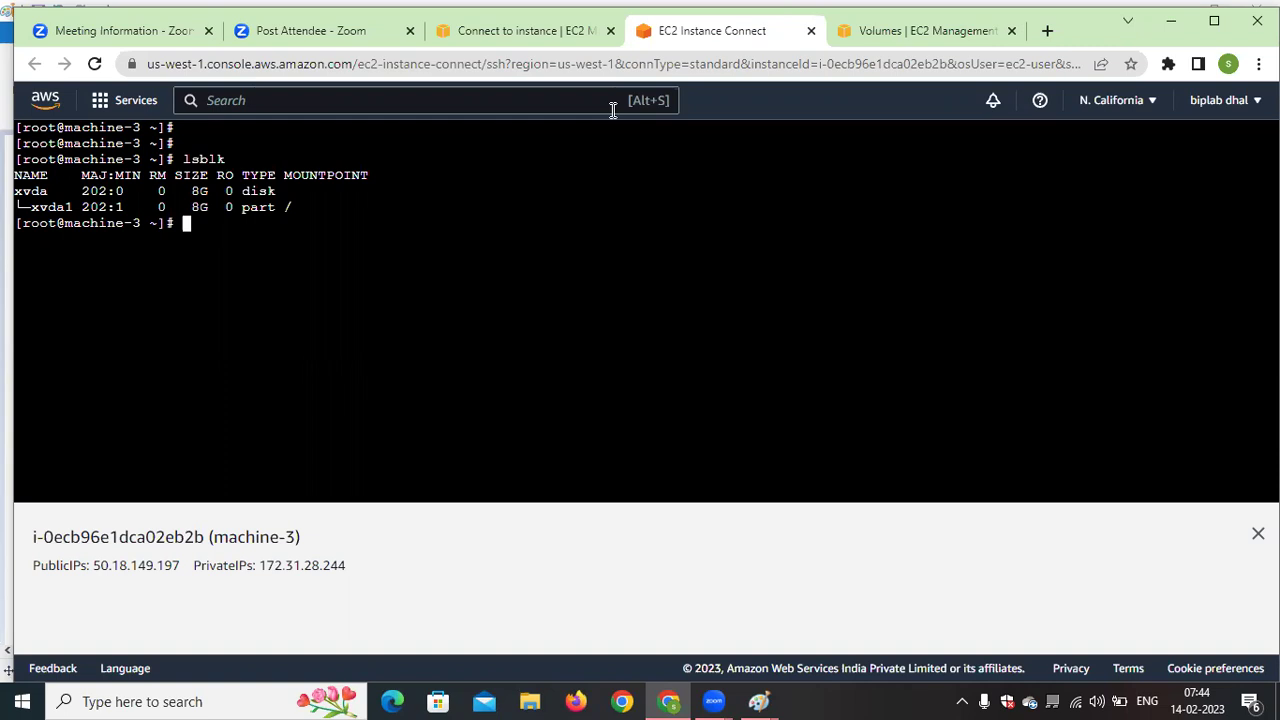
Check the availability zones in the EBS volumes list, compare them with the Paint diagram and return to Chrome
{"action": "left_click", "coordinate": [888, 33]}
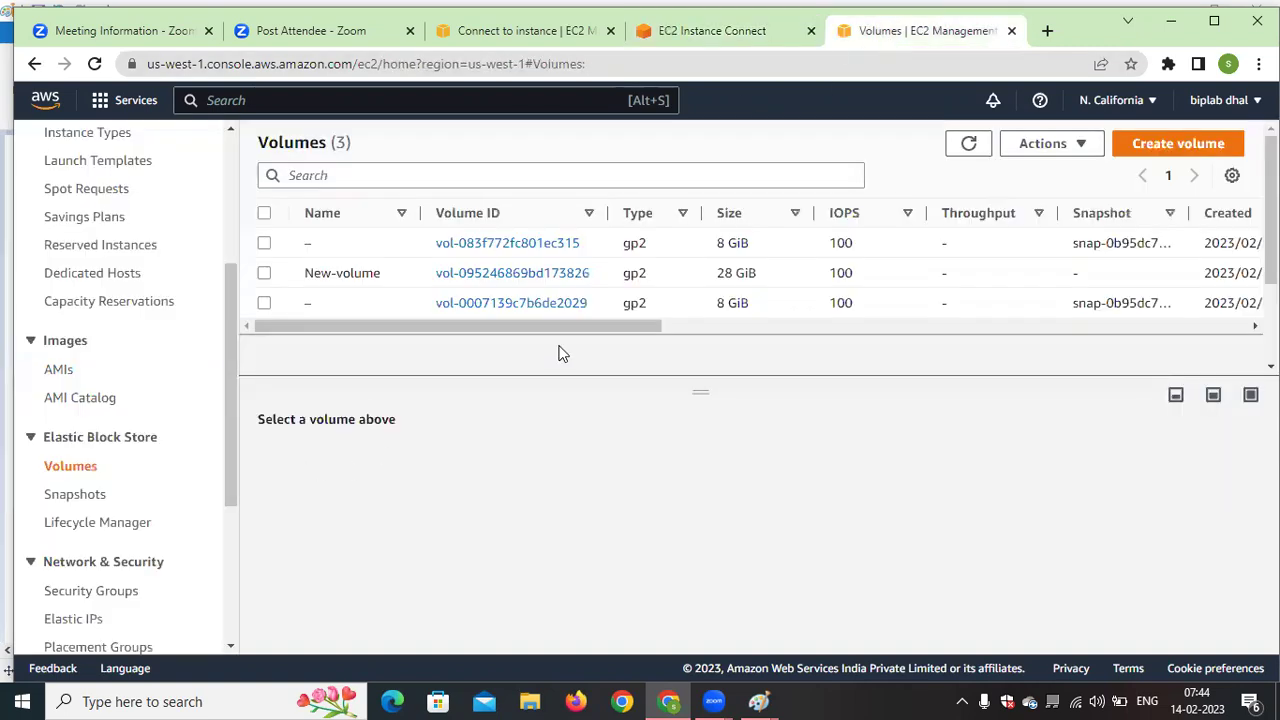
{"action": "left_click_drag", "start_coordinate": [603, 329], "coordinate": [780, 329]}
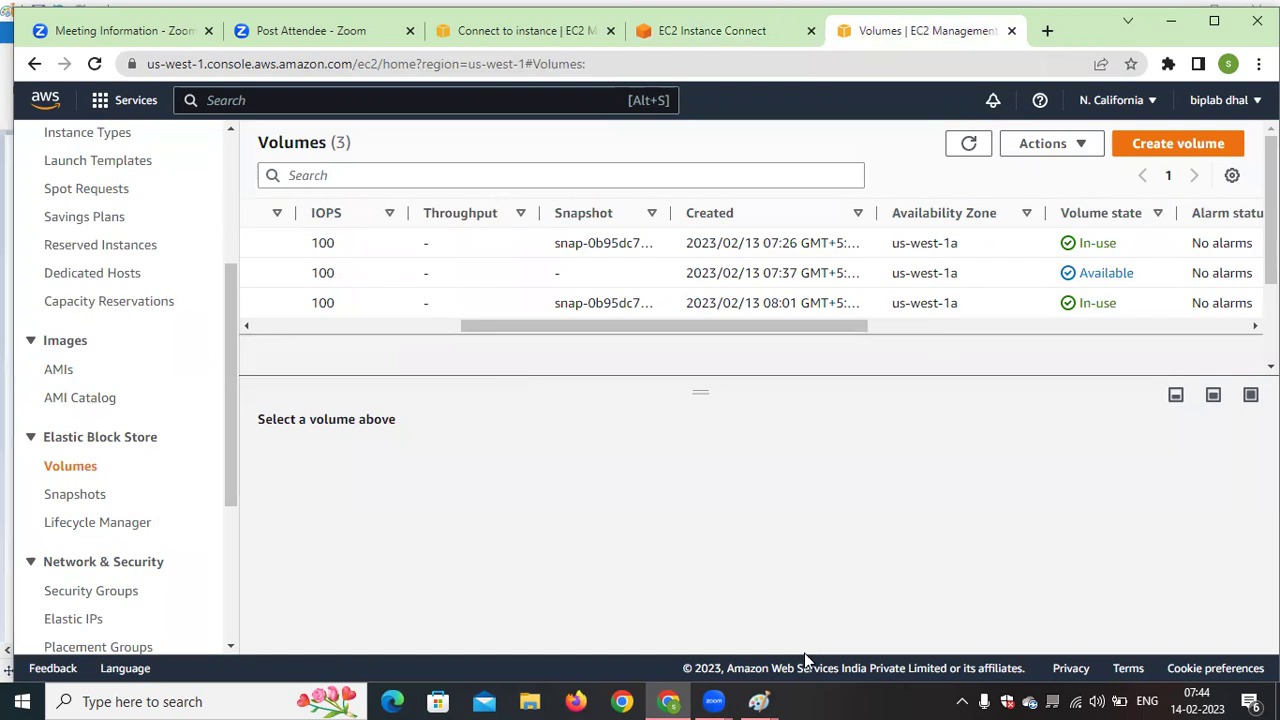
{"action": "mouse_move", "coordinate": [768, 700]}
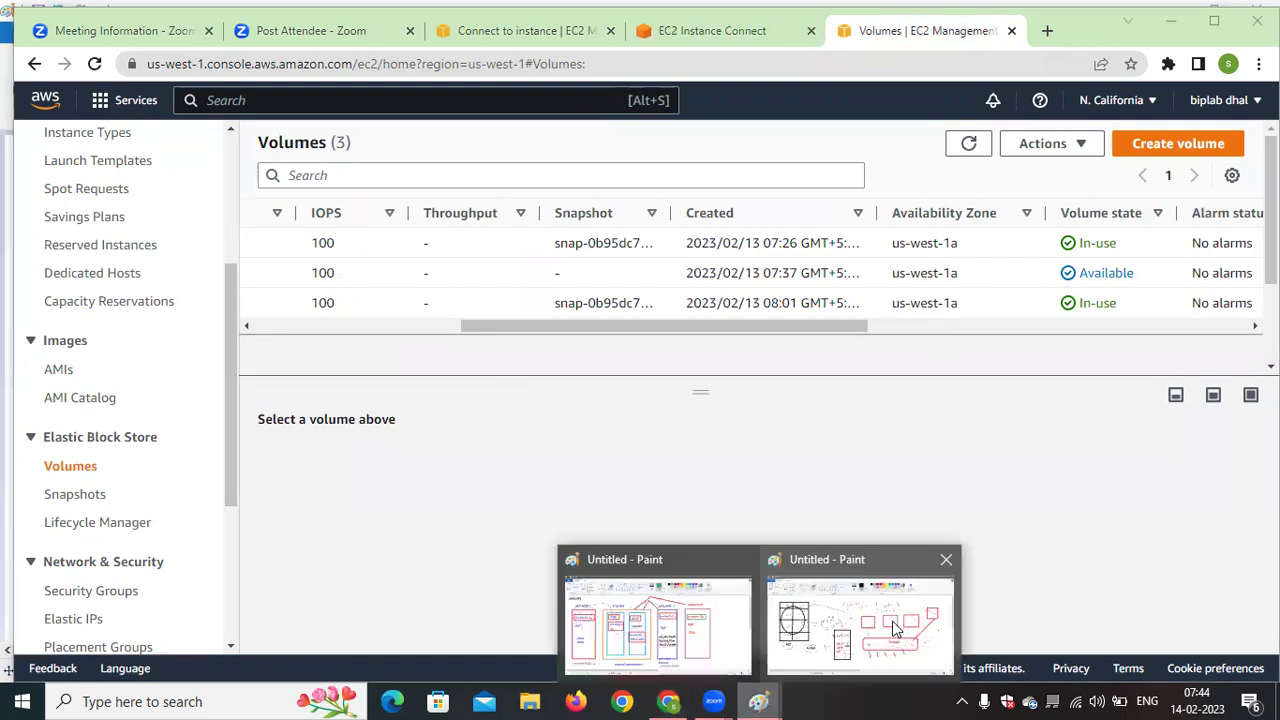
{"action": "left_click", "coordinate": [834, 512]}
{"action": "left_click", "coordinate": [668, 702]}
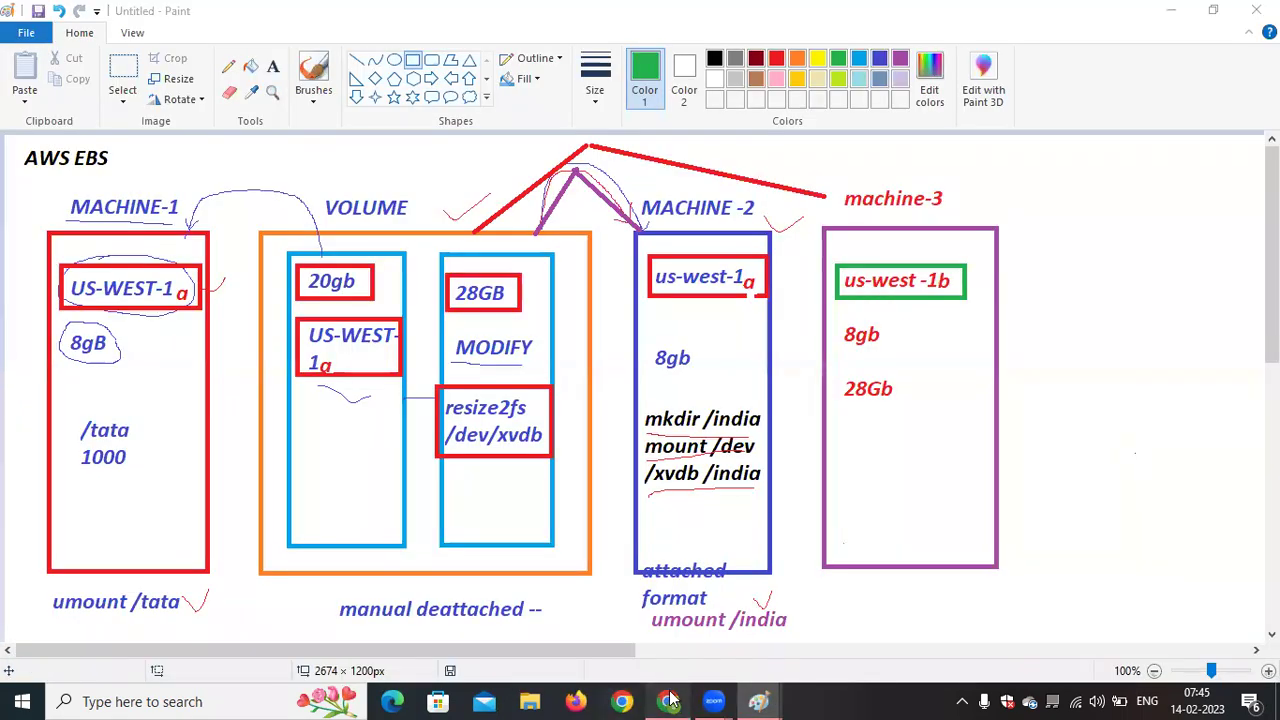
Leave machine-3's connection page for the instances list and compare the availability zones of the three machines
{"action": "left_click", "coordinate": [553, 34]}
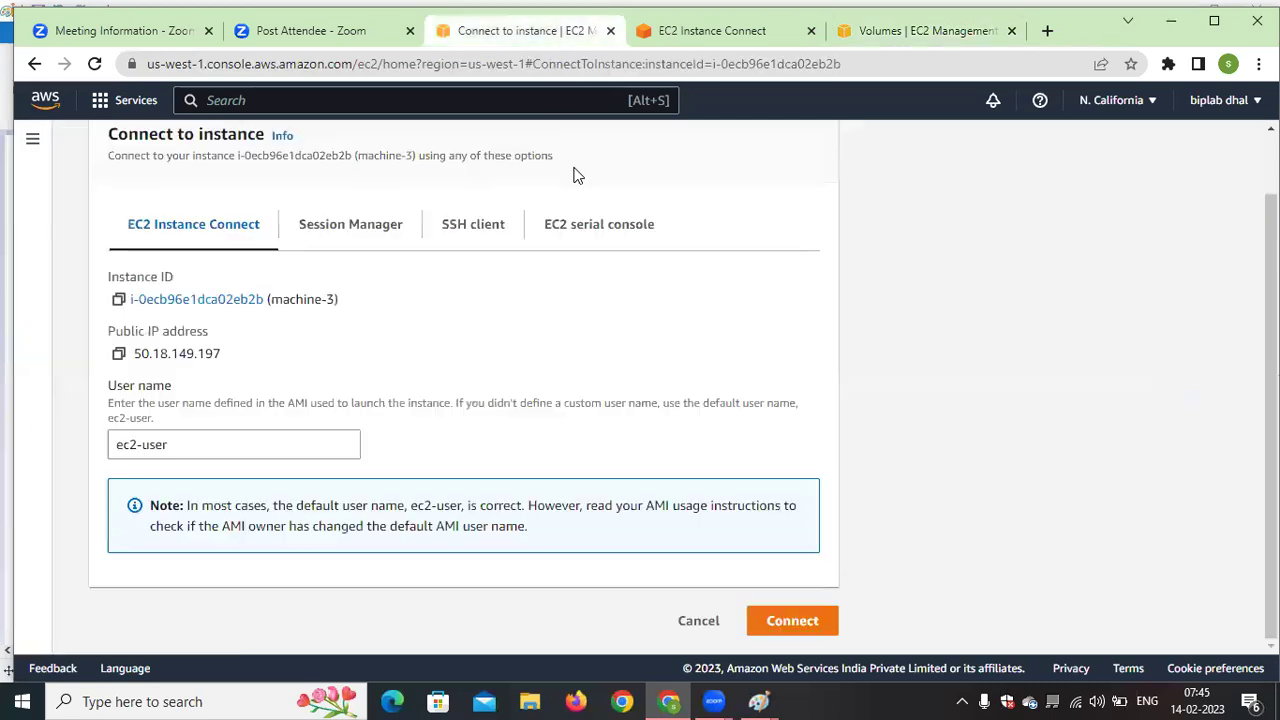
{"action": "scroll", "coordinate": [366, 397], "scroll_direction": "up", "scroll_amount": 2}
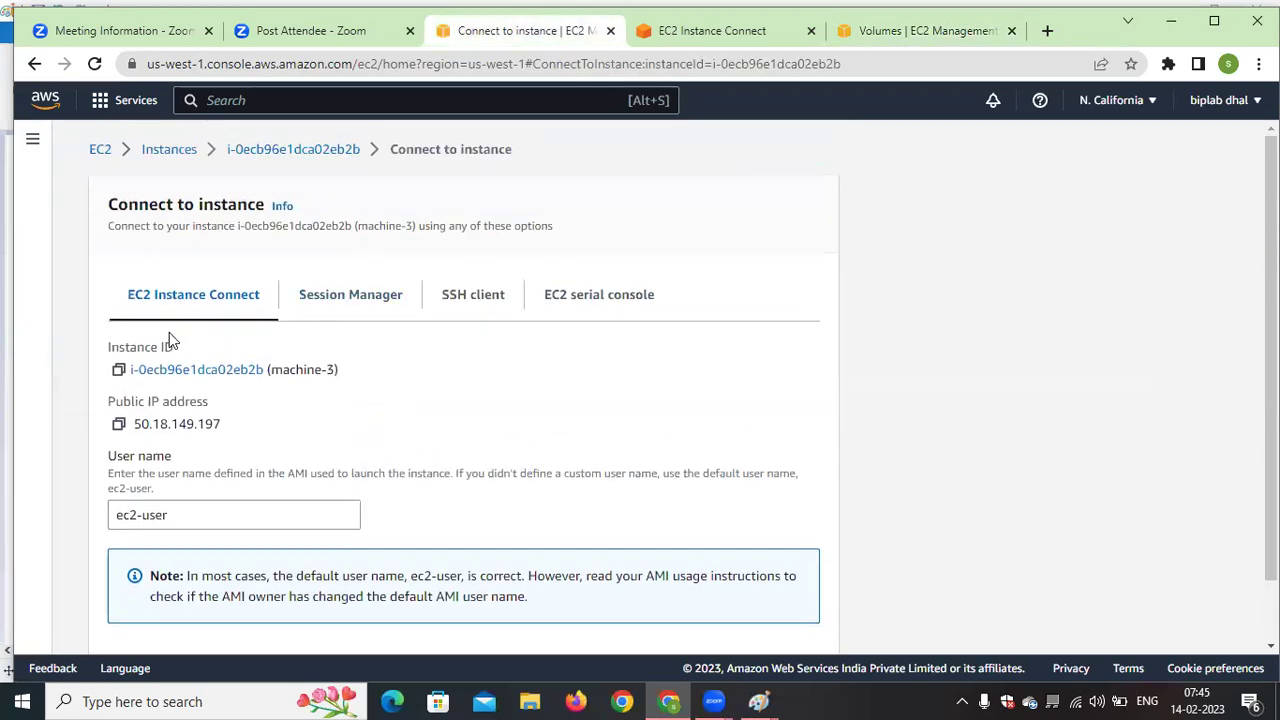
{"action": "left_click", "coordinate": [168, 150]}
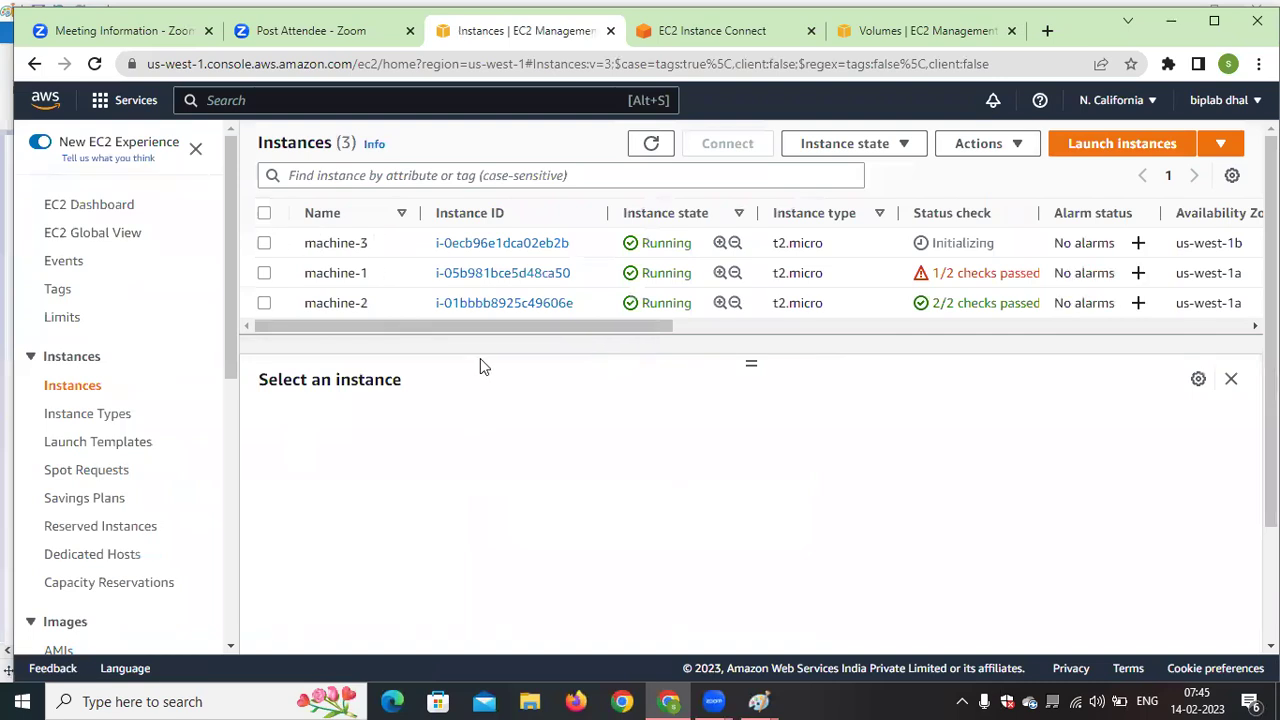
{"action": "left_click_drag", "start_coordinate": [512, 333], "coordinate": [672, 336]}
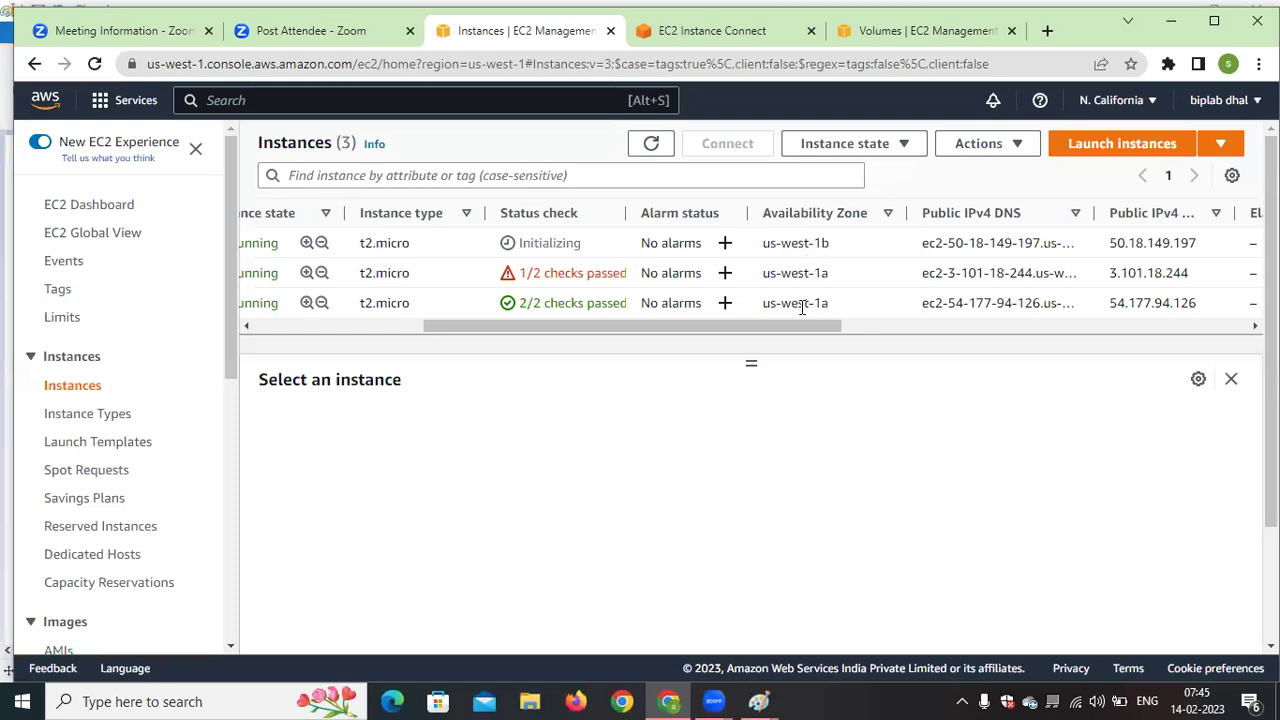
{"action": "left_click_drag", "start_coordinate": [789, 337], "coordinate": [400, 342]}
{"action": "mouse_move", "coordinate": [390, 302]}
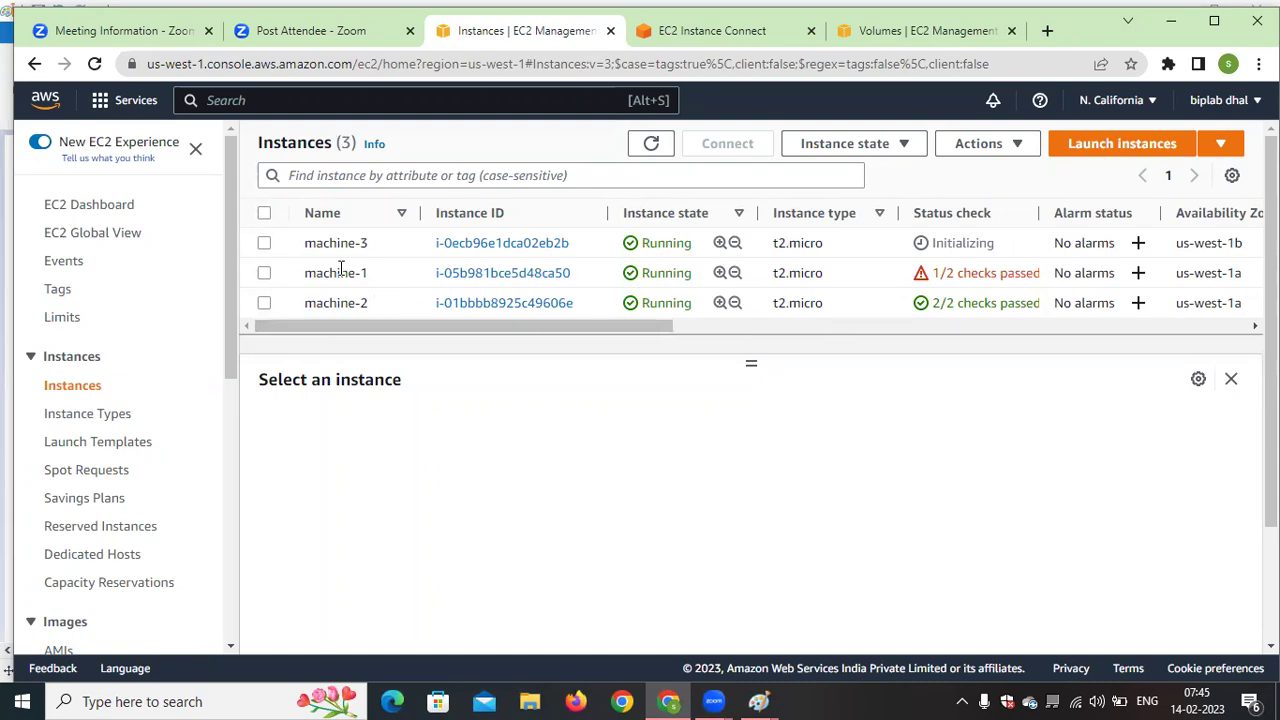
{"action": "mouse_move", "coordinate": [347, 250]}
Select New-volume in the EBS volumes list and open its Attach volume form
{"action": "left_click", "coordinate": [925, 31]}
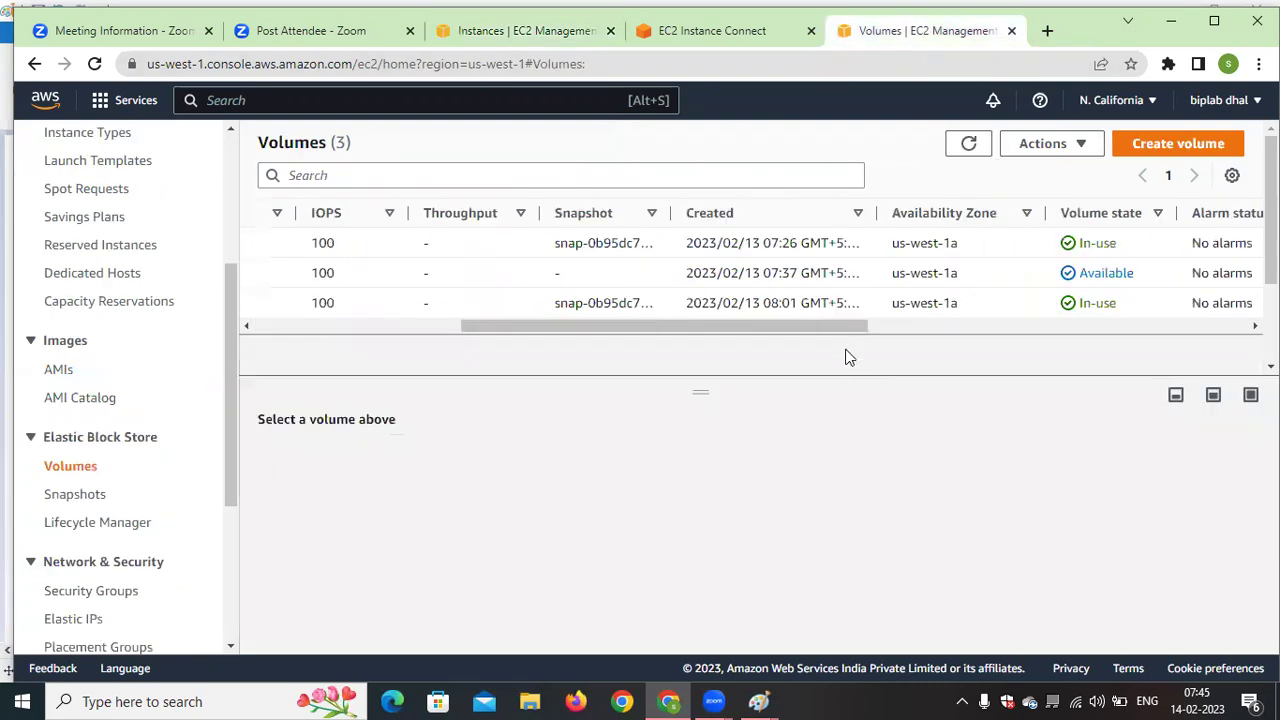
{"action": "left_click_drag", "start_coordinate": [840, 327], "coordinate": [611, 347]}
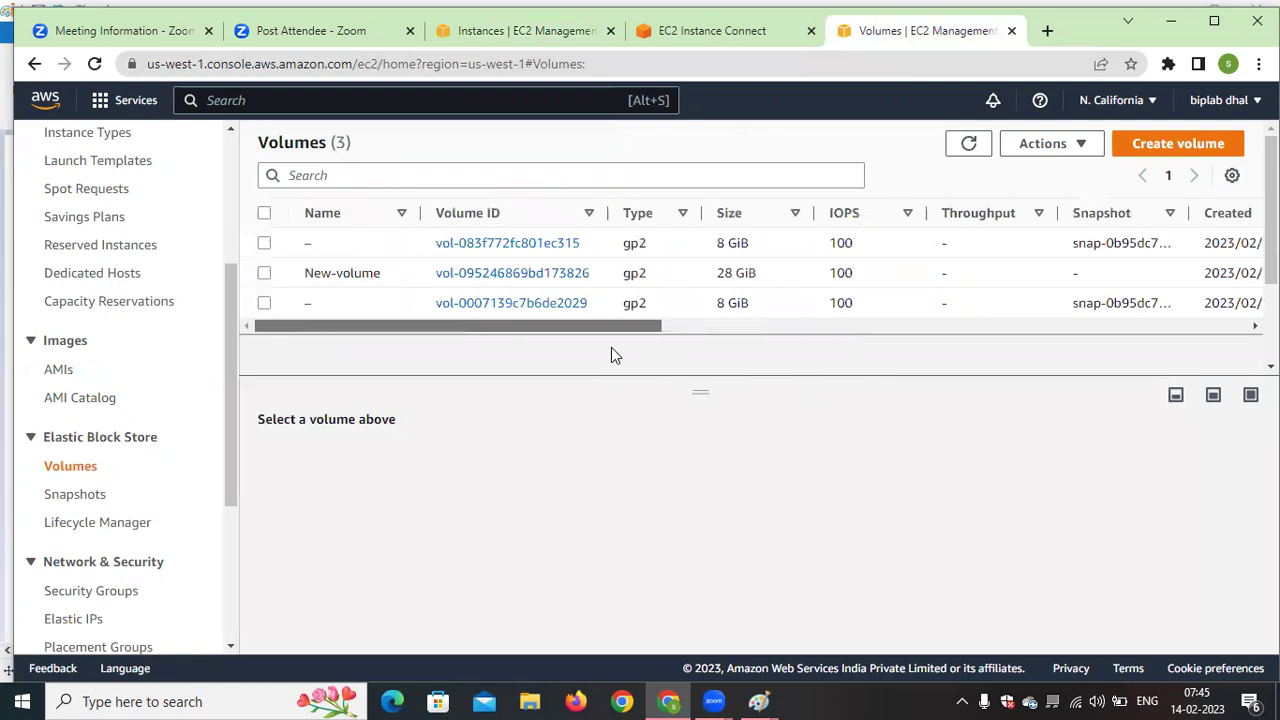
{"action": "left_click", "coordinate": [265, 273]}
{"action": "left_click", "coordinate": [1080, 145]}
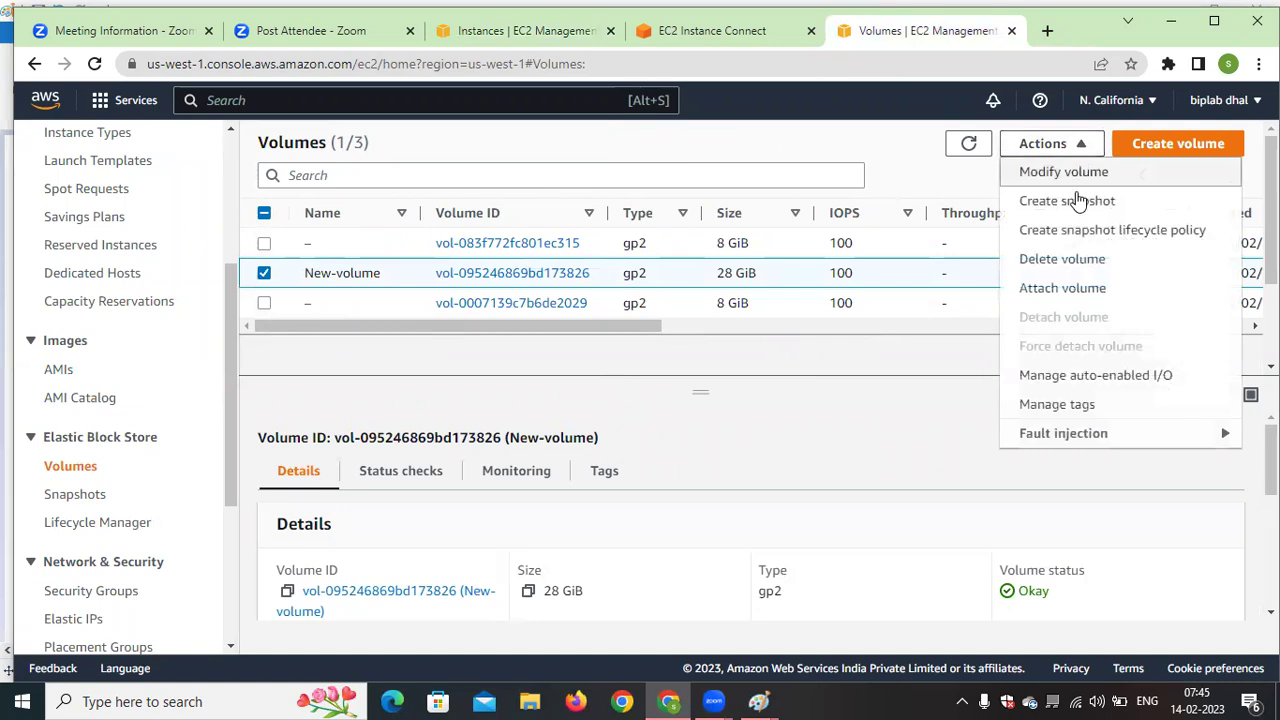
{"action": "left_click", "coordinate": [1089, 294]}
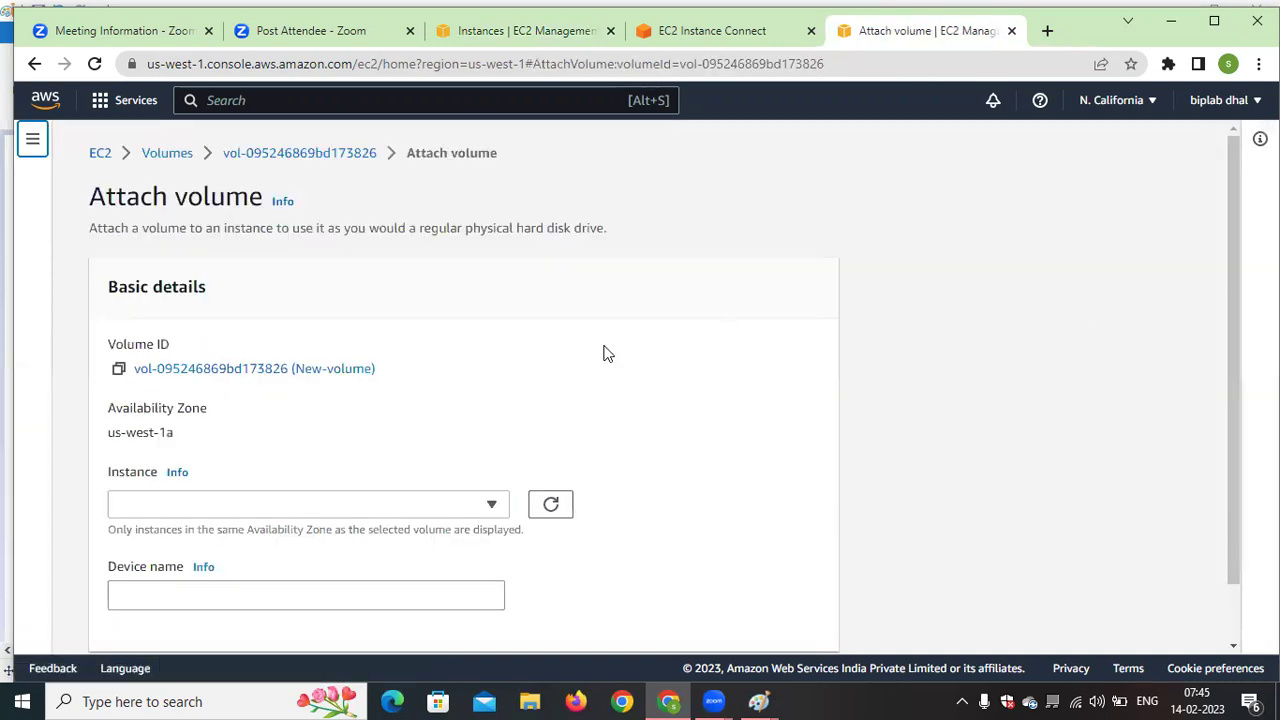
{"action": "scroll", "coordinate": [603, 352], "scroll_direction": "down", "scroll_amount": 1}
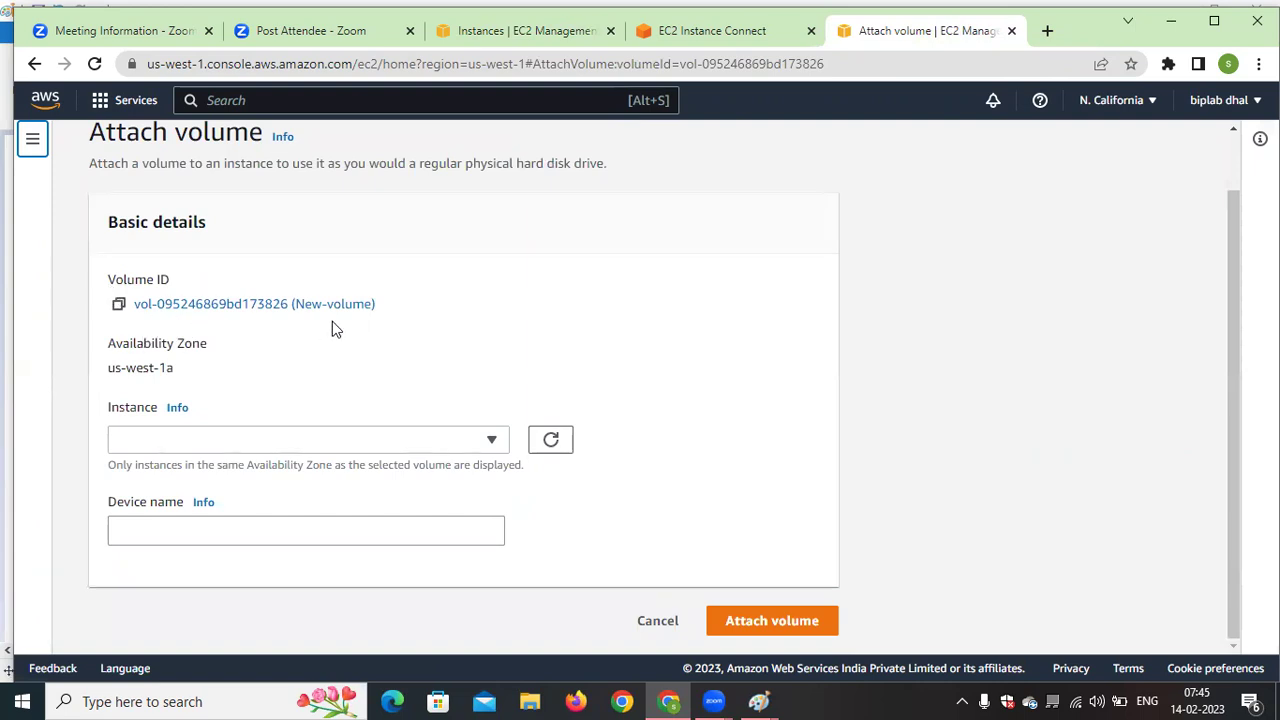
Review New-volume's attachment details and examine which instances are offered for attaching it, without choosing one
{"action": "left_click_drag", "start_coordinate": [408, 299], "coordinate": [274, 287]}
{"action": "left_click", "coordinate": [363, 337]}
{"action": "left_click", "coordinate": [433, 440]}
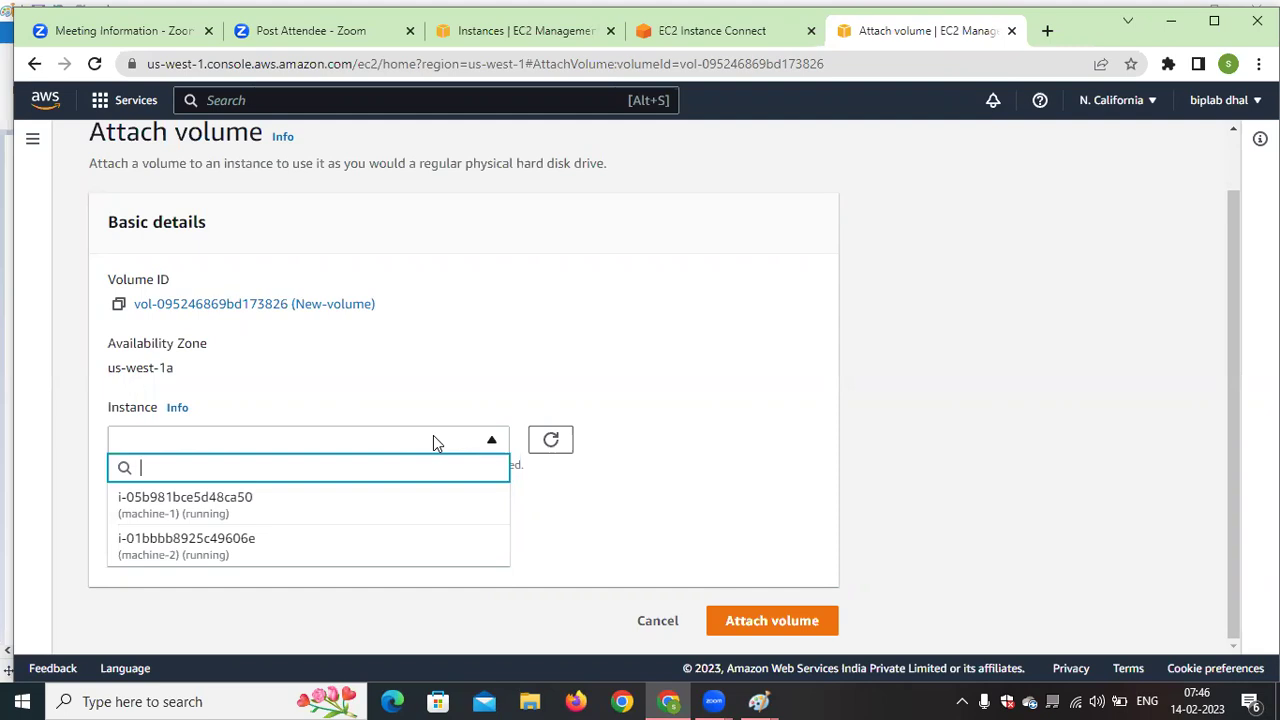
{"action": "left_click", "coordinate": [470, 377]}
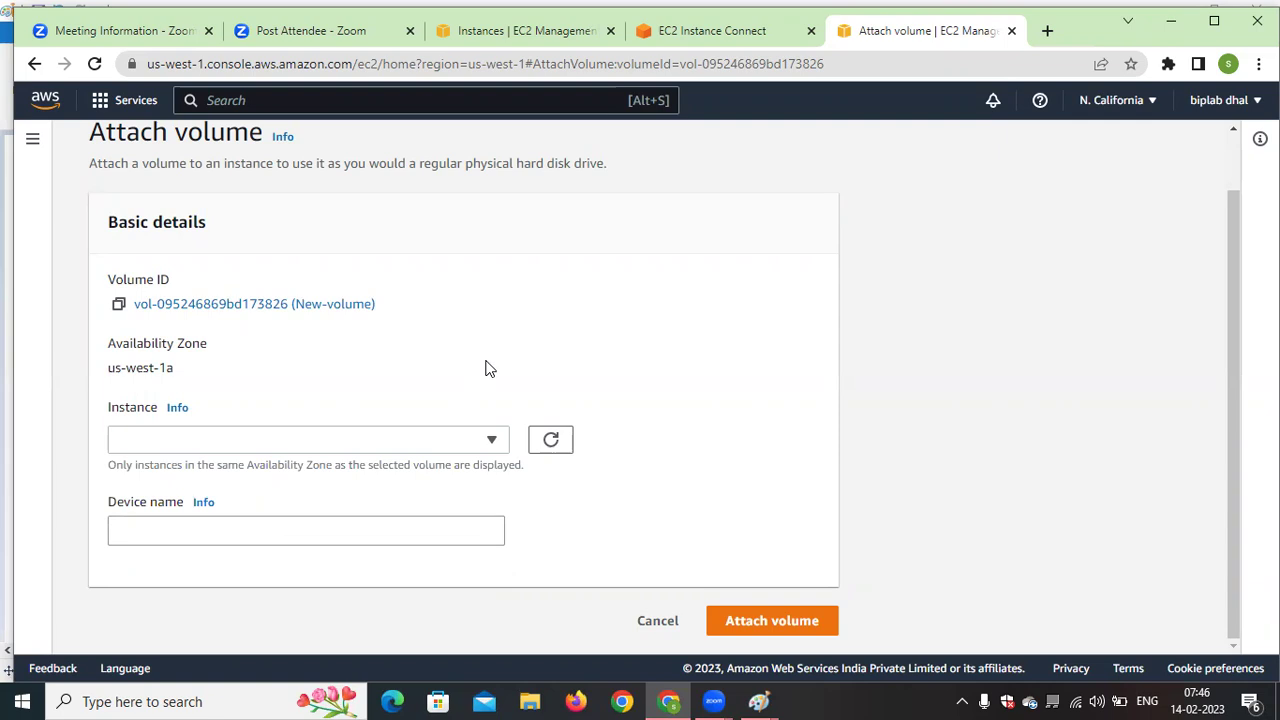
{"action": "left_click", "coordinate": [444, 438]}
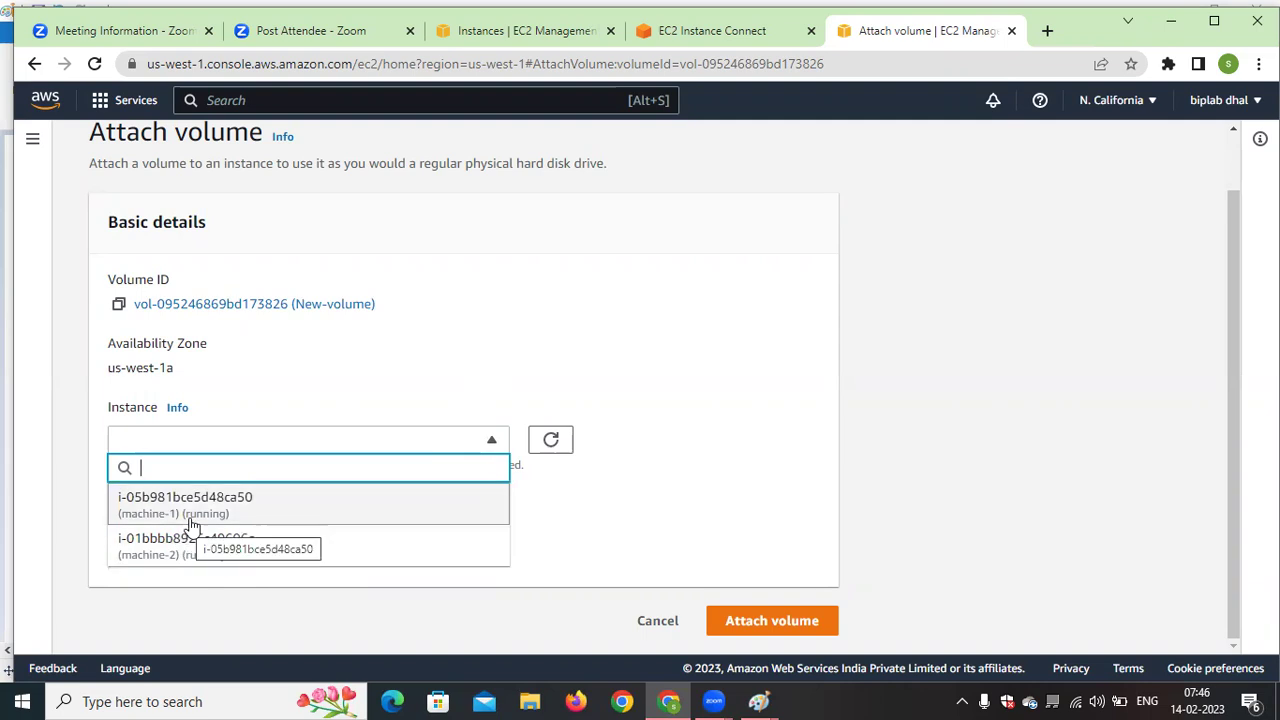
{"action": "left_click", "coordinate": [639, 341]}
Switch to the AWS EBS diagram in Paint
{"action": "left_click", "coordinate": [774, 698]}
{"action": "left_click", "coordinate": [720, 645]}
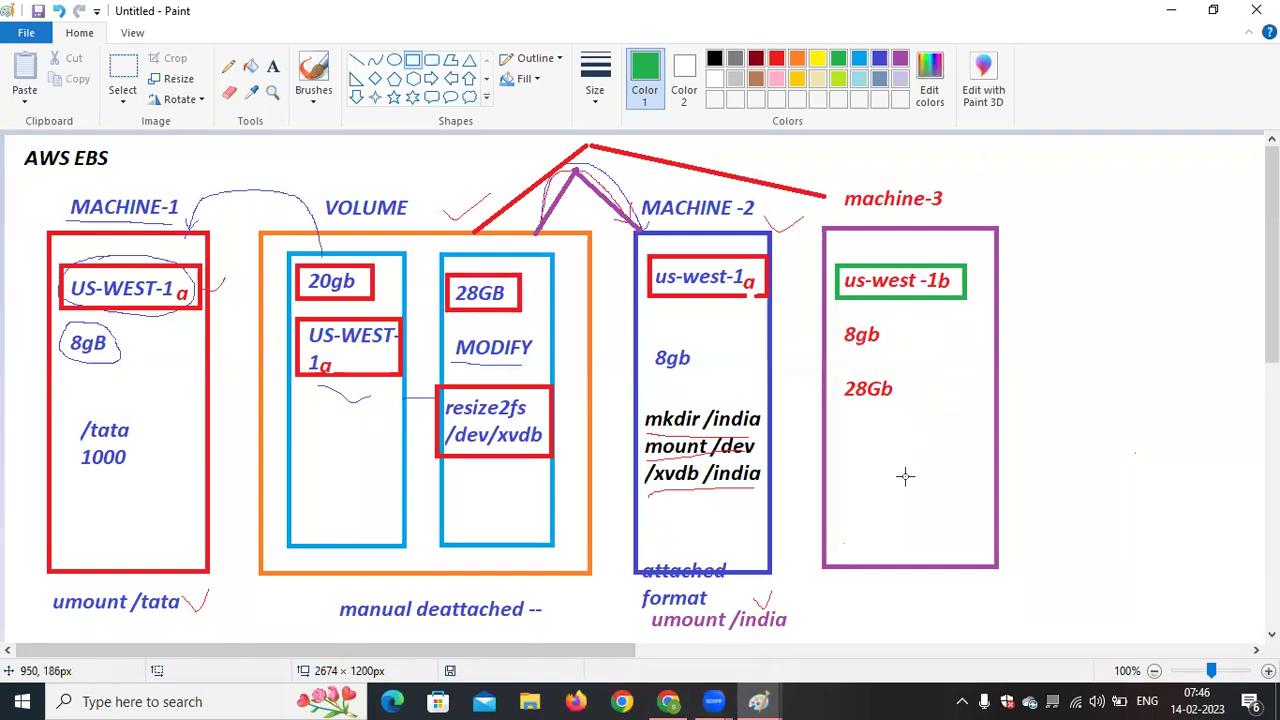
Prepare to draw a gold straight line in the AWS EBS diagram using the Line tool
{"action": "left_click", "coordinate": [357, 61]}
{"action": "left_click", "coordinate": [798, 80]}
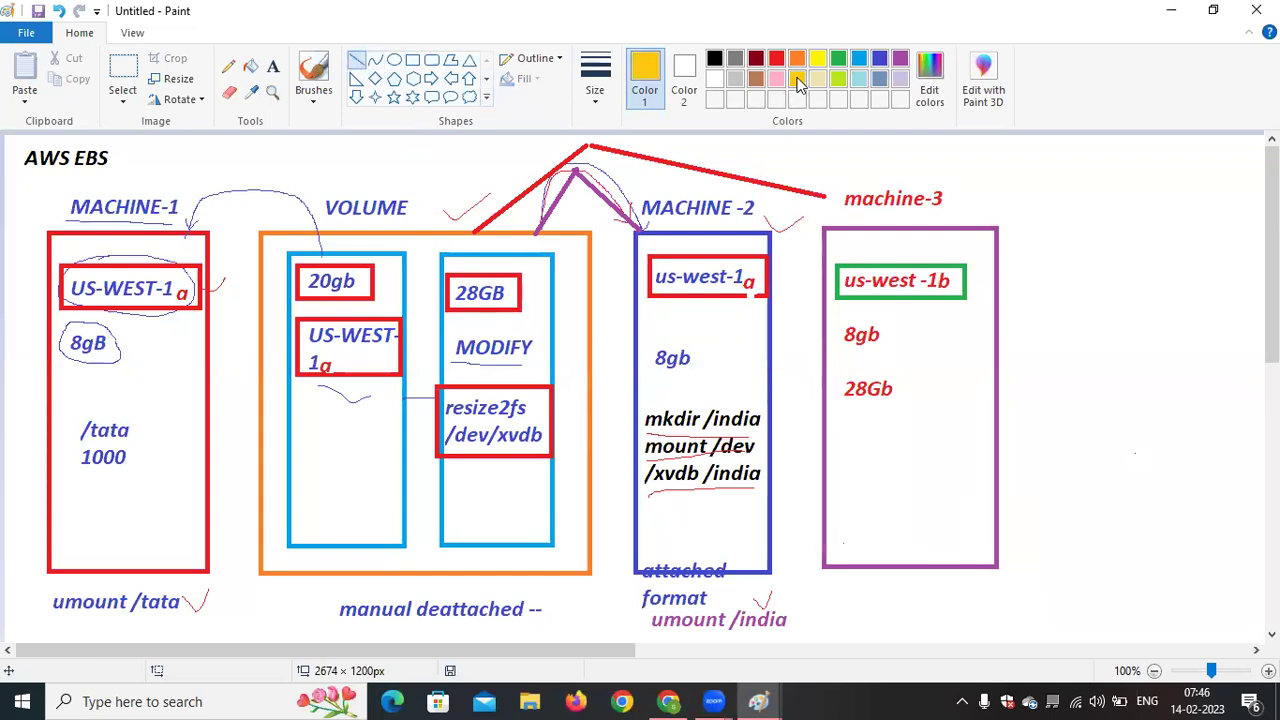
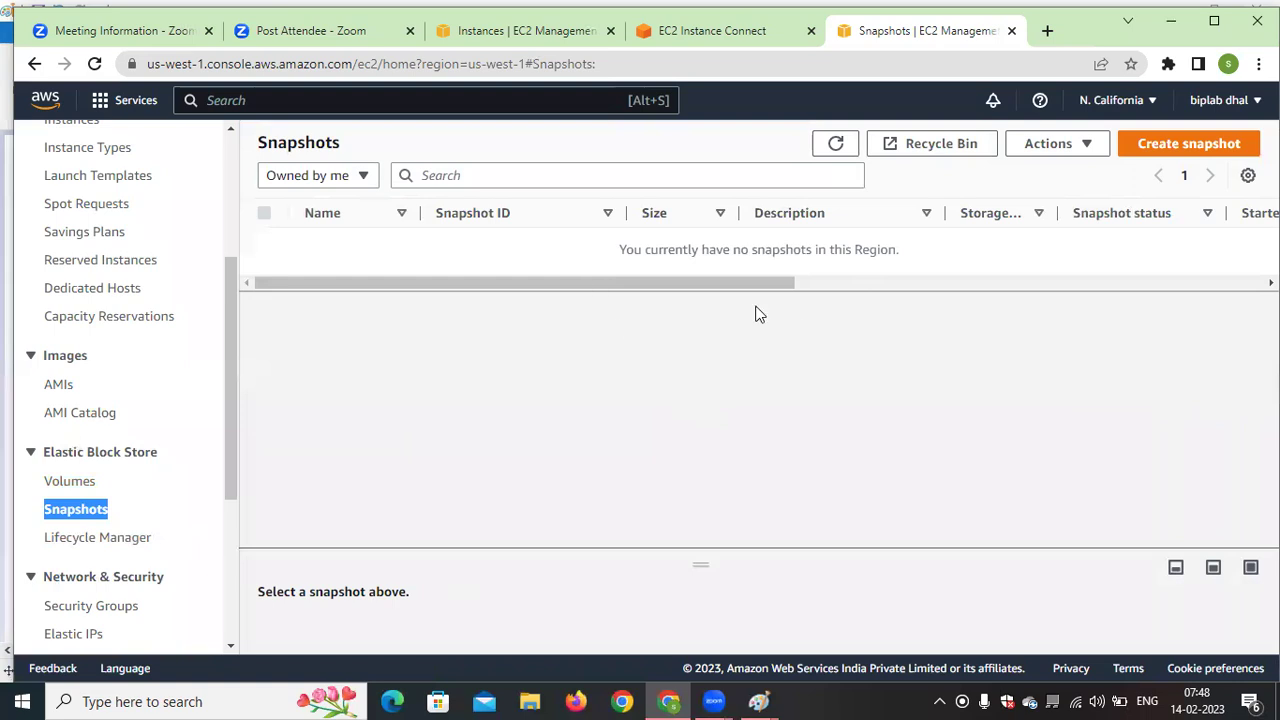
Select New-volume in the EBS volumes list and open the form for creating a snapshot of it
{"action": "left_click", "coordinate": [70, 482]}
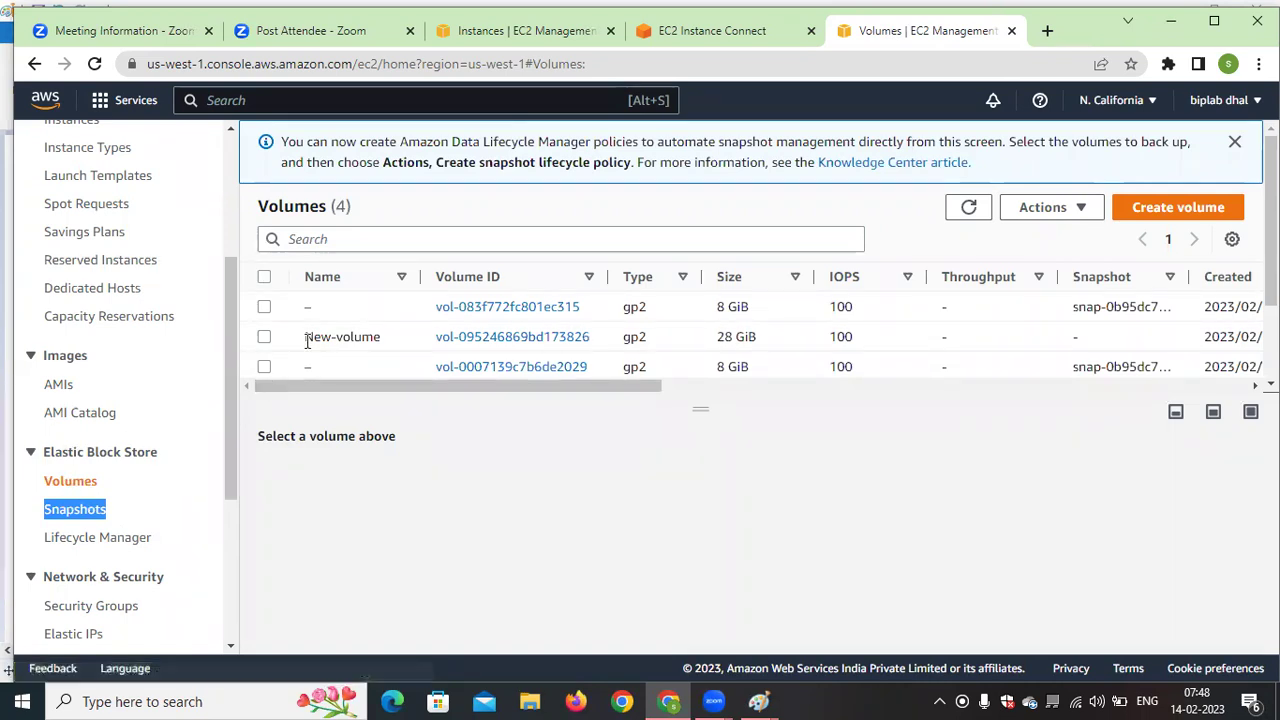
{"action": "left_click_drag", "start_coordinate": [476, 386], "coordinate": [716, 388]}
{"action": "left_click_drag", "start_coordinate": [898, 342], "coordinate": [384, 373]}
{"action": "left_click", "coordinate": [803, 345]}
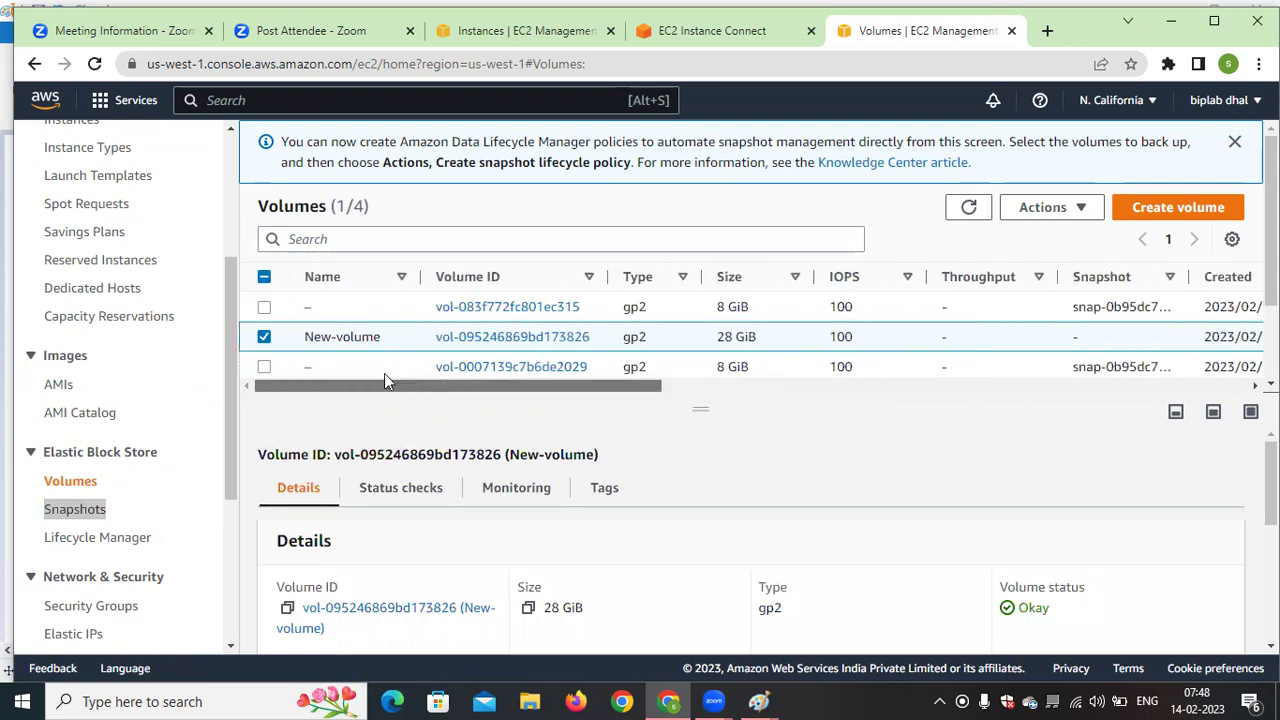
{"action": "left_click", "coordinate": [1066, 207]}
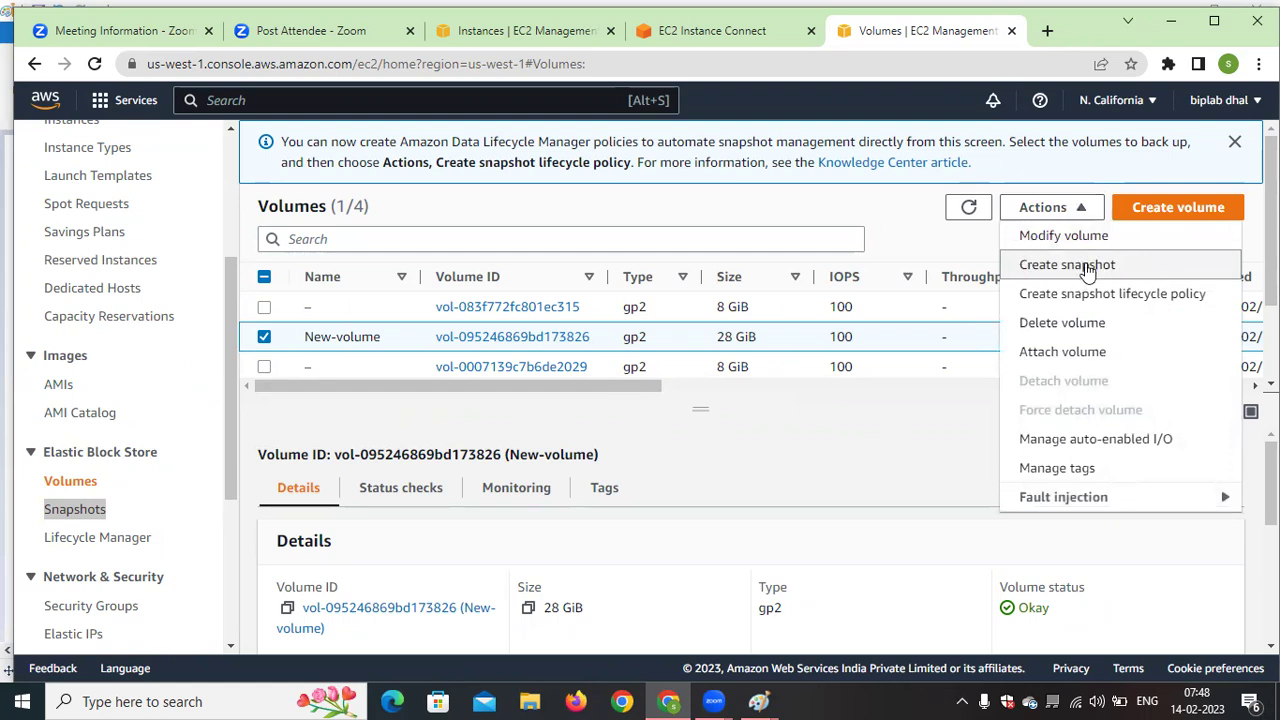
{"action": "left_click", "coordinate": [1088, 266]}
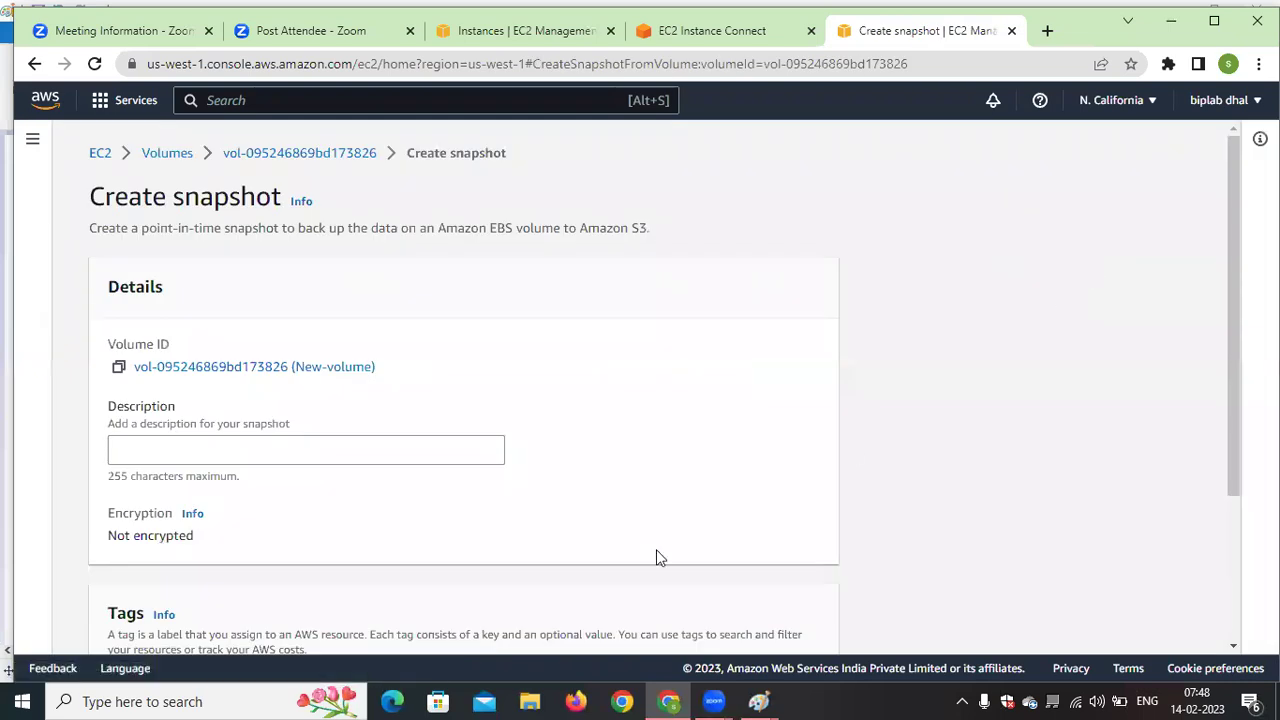
Describe the New-volume snapshot as snap-volume and create it without tags
{"action": "left_click", "coordinate": [307, 453]}
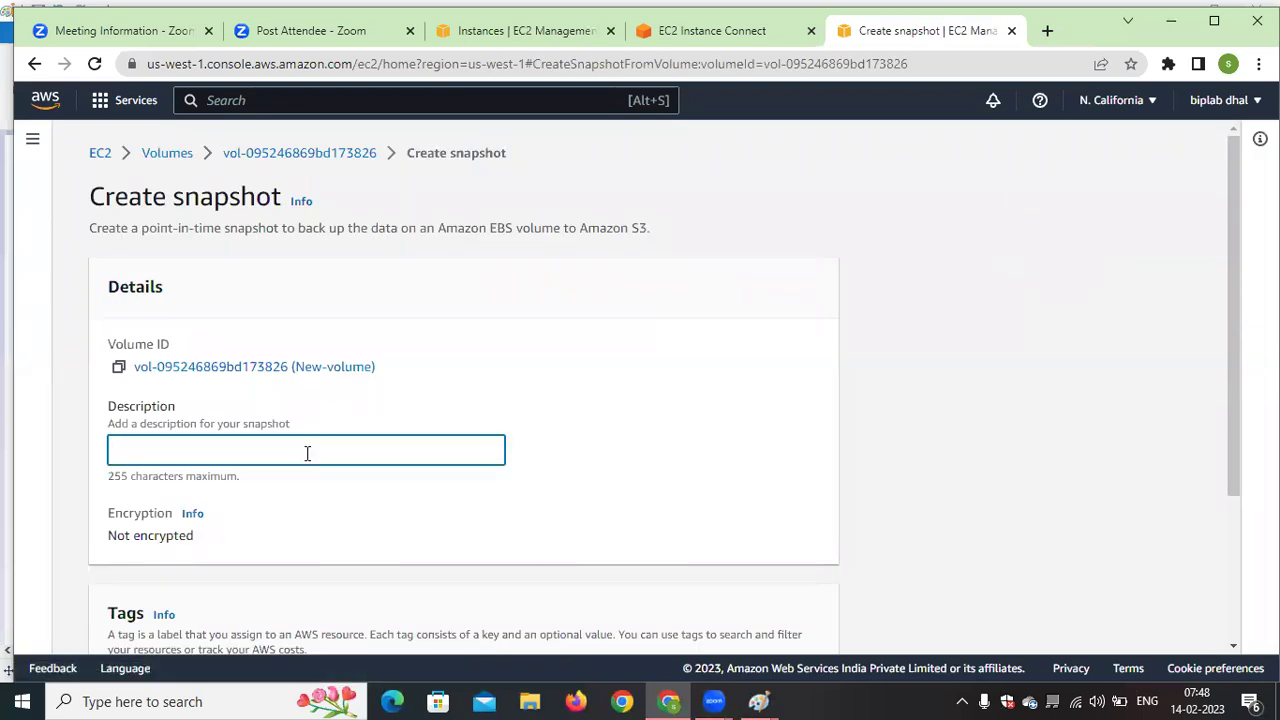
{"action": "type", "text": "snap-volum"}
{"action": "left_click_drag", "start_coordinate": [380, 367], "coordinate": [289, 367]}
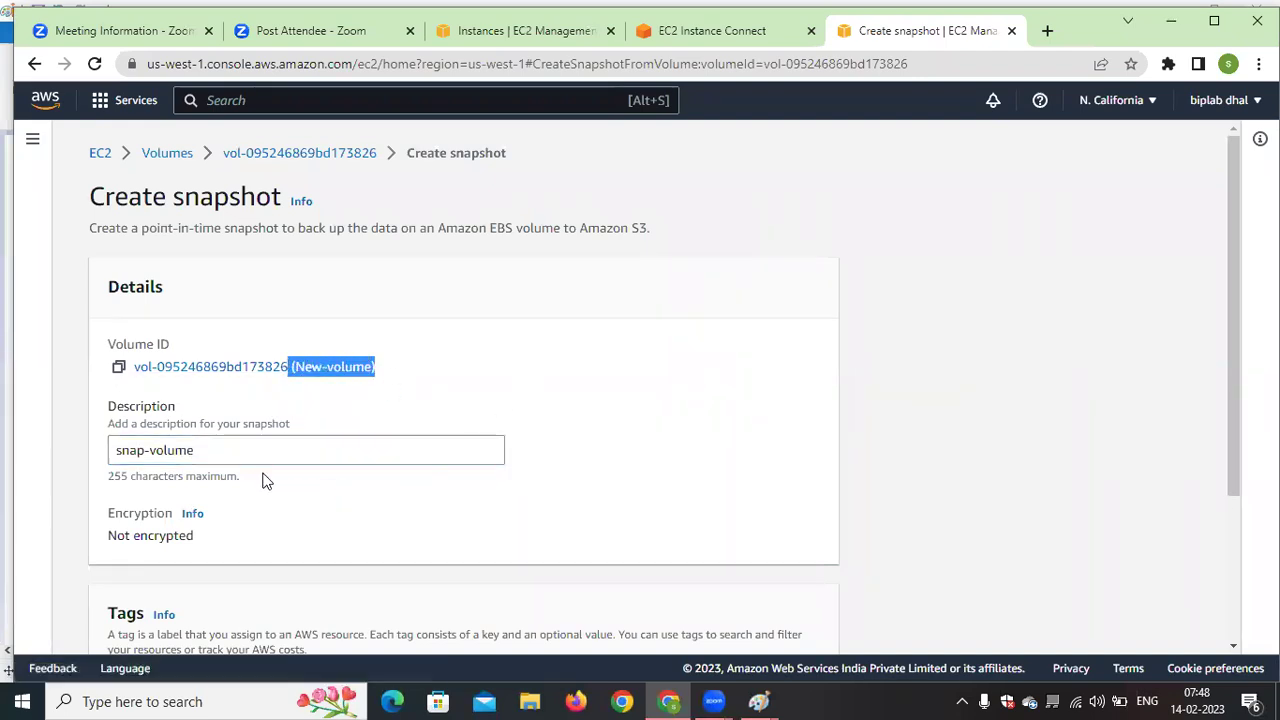
{"action": "scroll", "coordinate": [262, 478], "scroll_direction": "down", "scroll_amount": 3}
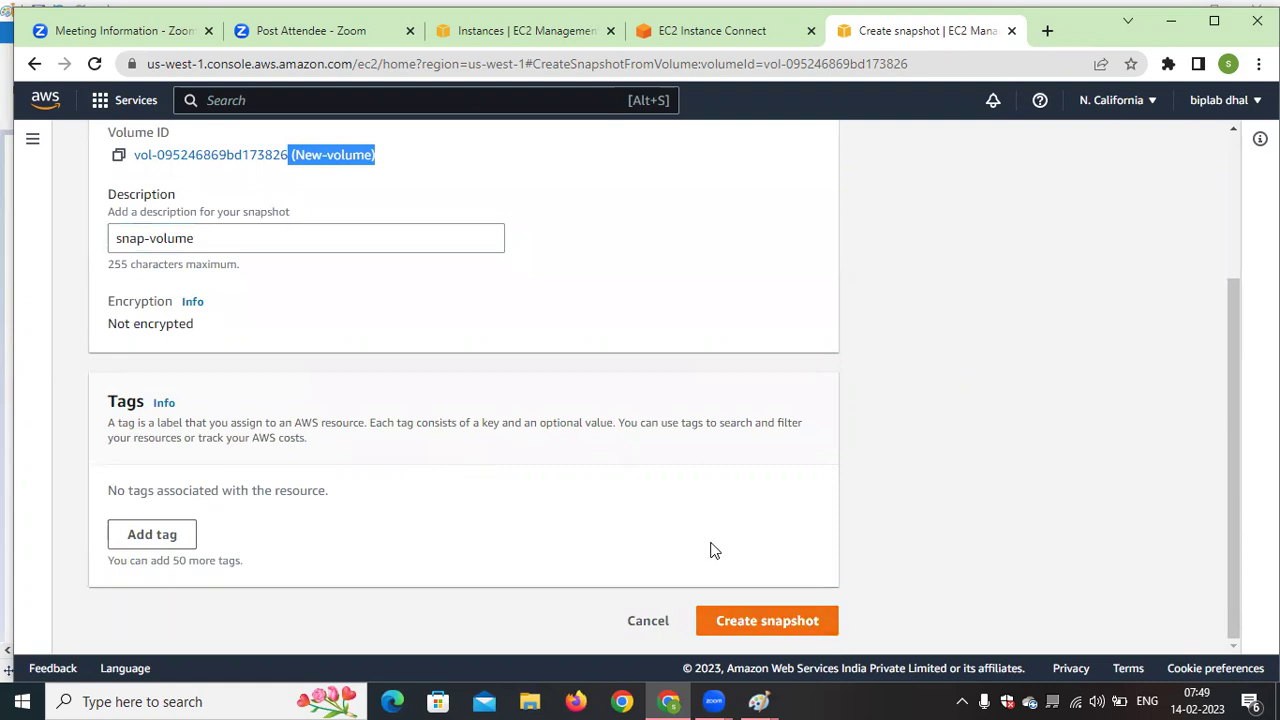
{"action": "left_click", "coordinate": [762, 610]}
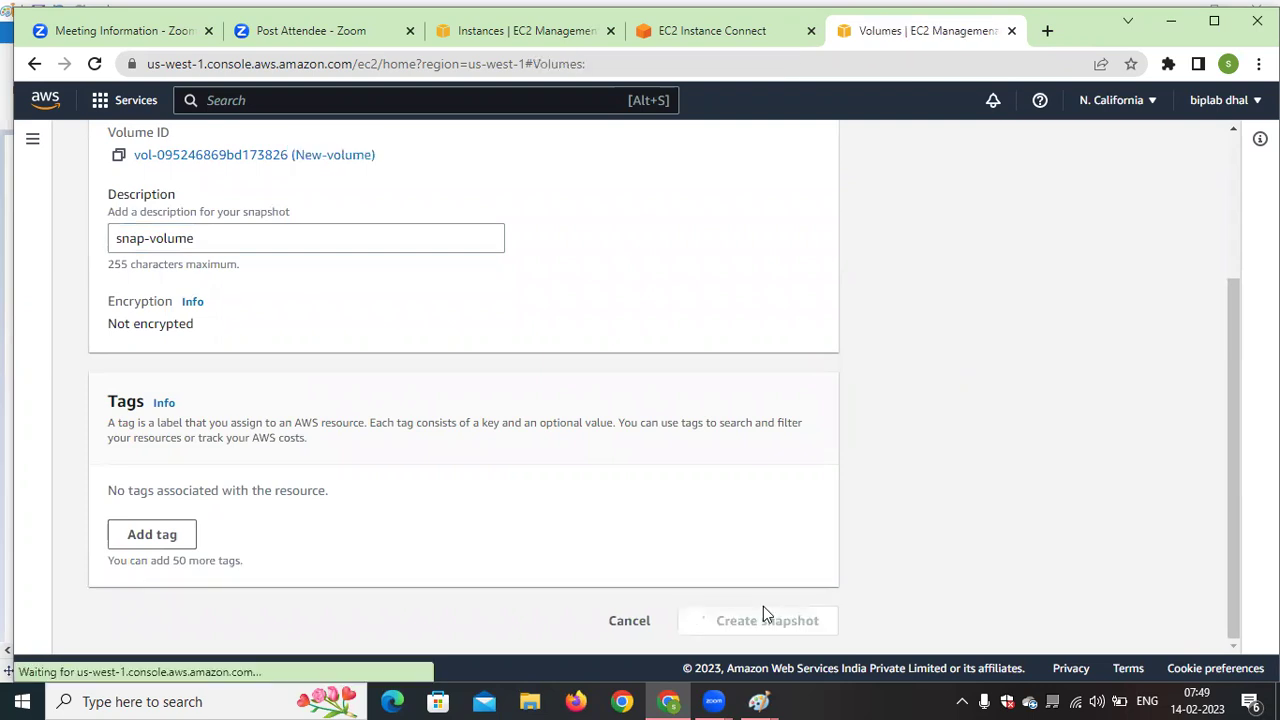
Refresh the EBS volumes list and enlarge its area to examine all the volumes
{"action": "left_click", "coordinate": [968, 261]}
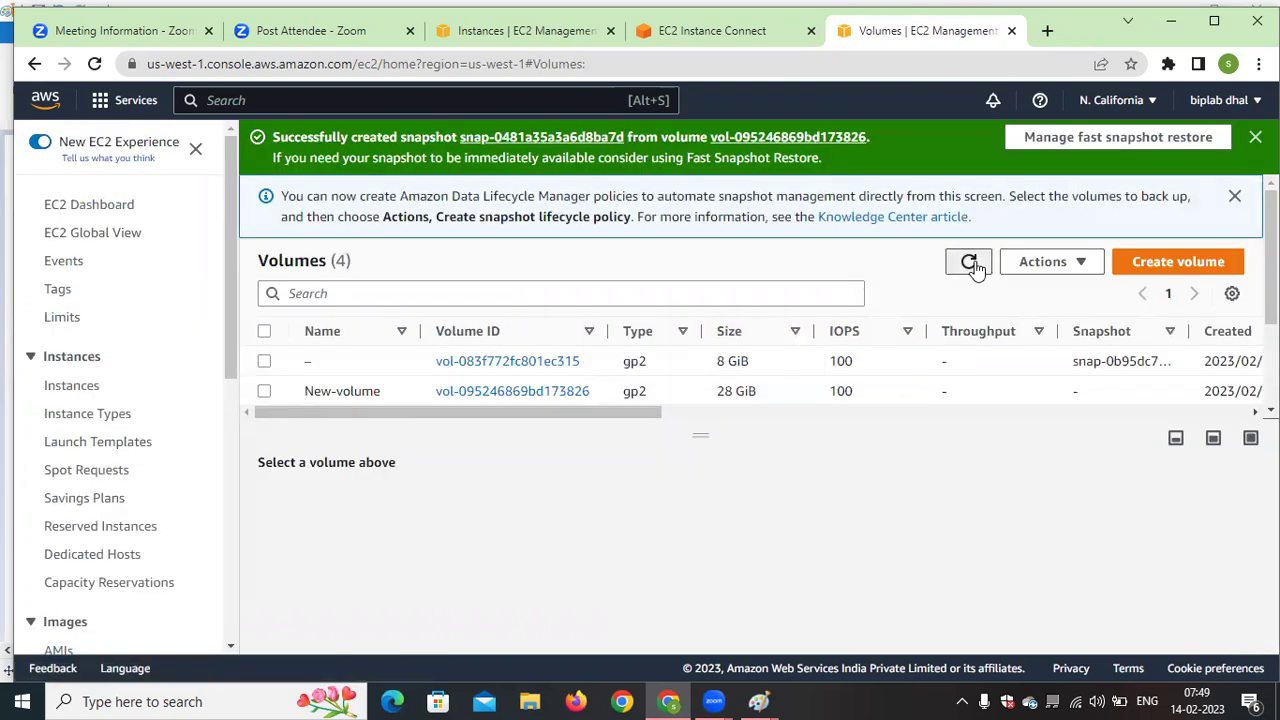
{"action": "left_click_drag", "start_coordinate": [643, 411], "coordinate": [555, 471]}
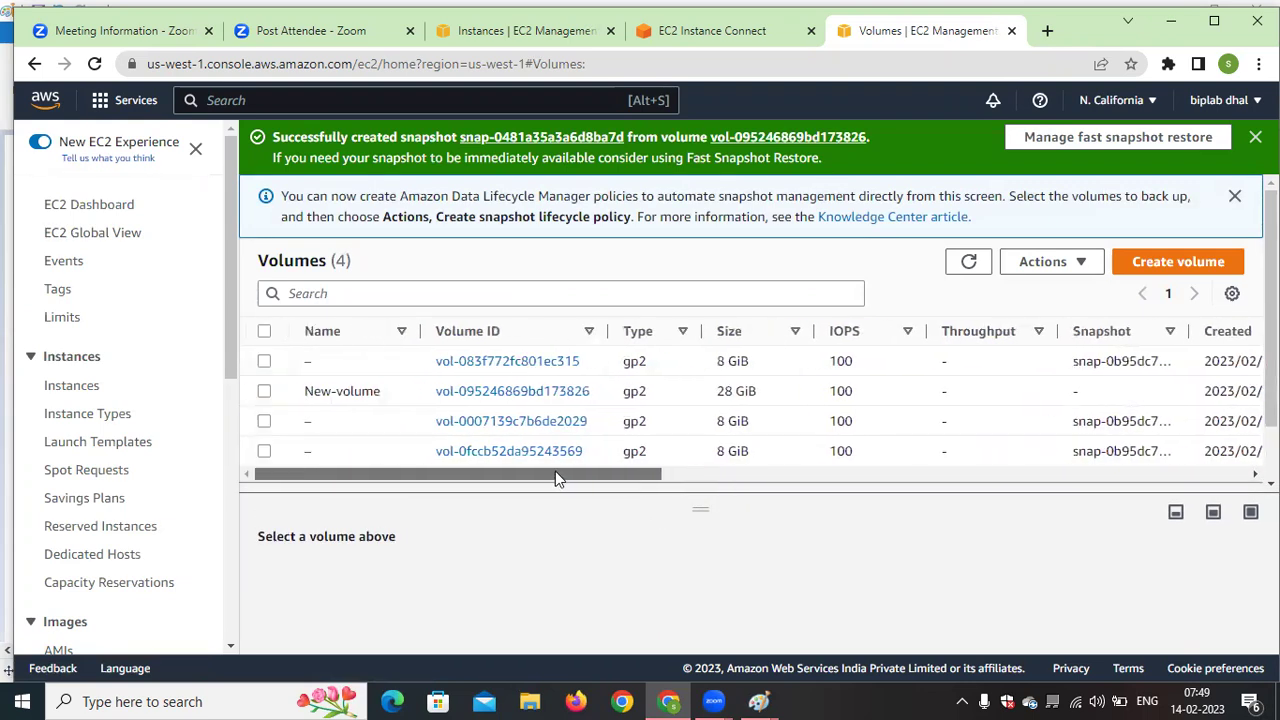
{"action": "left_click", "coordinate": [970, 261]}
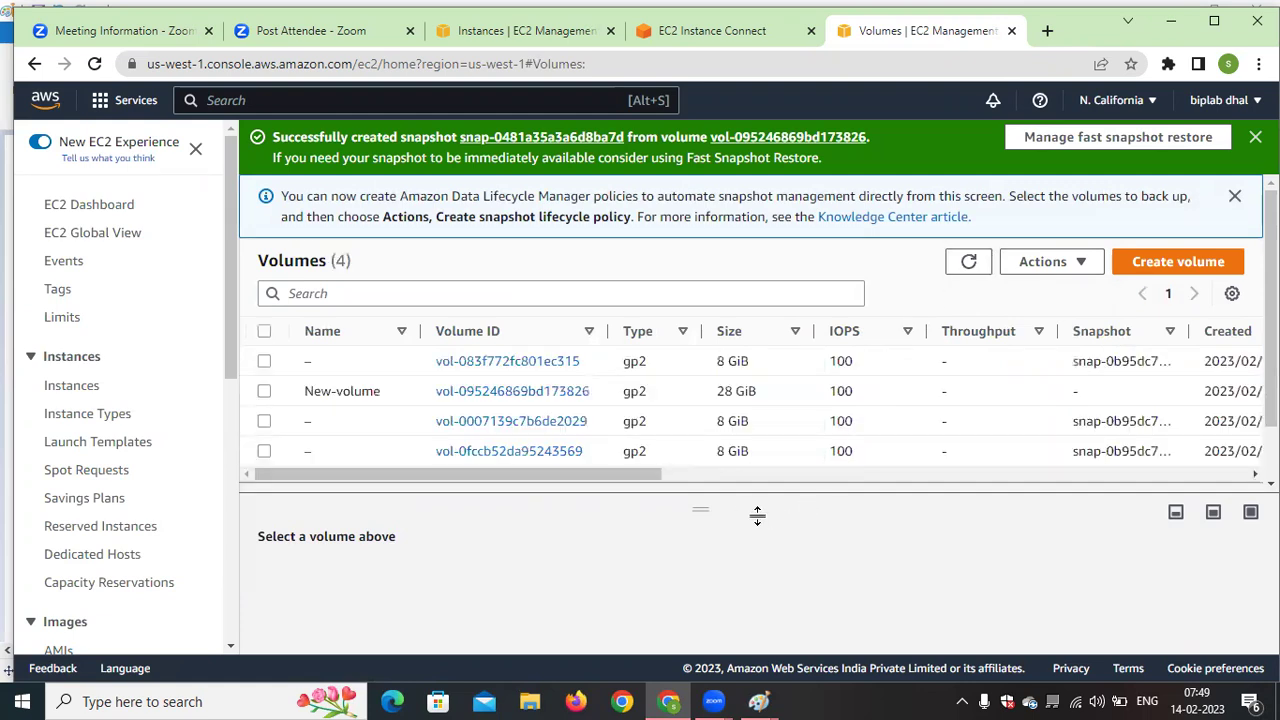
{"action": "left_click_drag", "start_coordinate": [706, 508], "coordinate": [705, 539]}
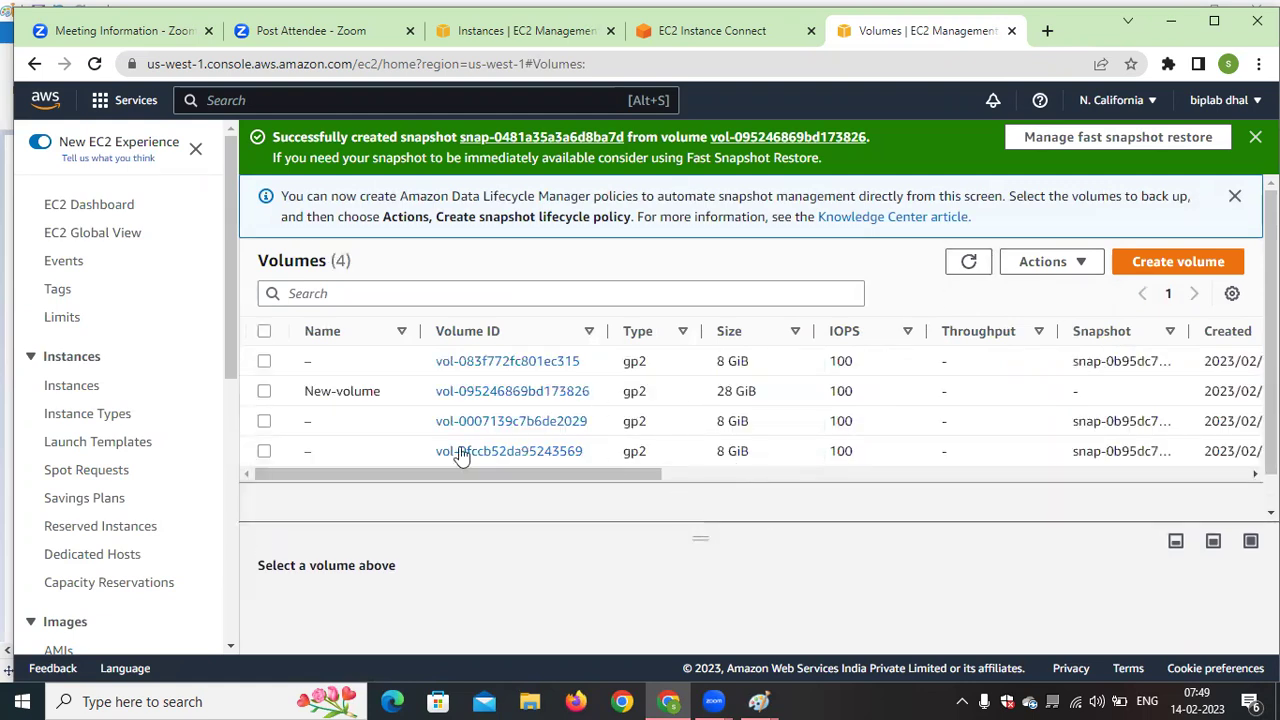
Open the EBS snapshots list, check the new snapshot's status and refresh the list
{"action": "left_click_drag", "start_coordinate": [223, 259], "coordinate": [216, 396]}
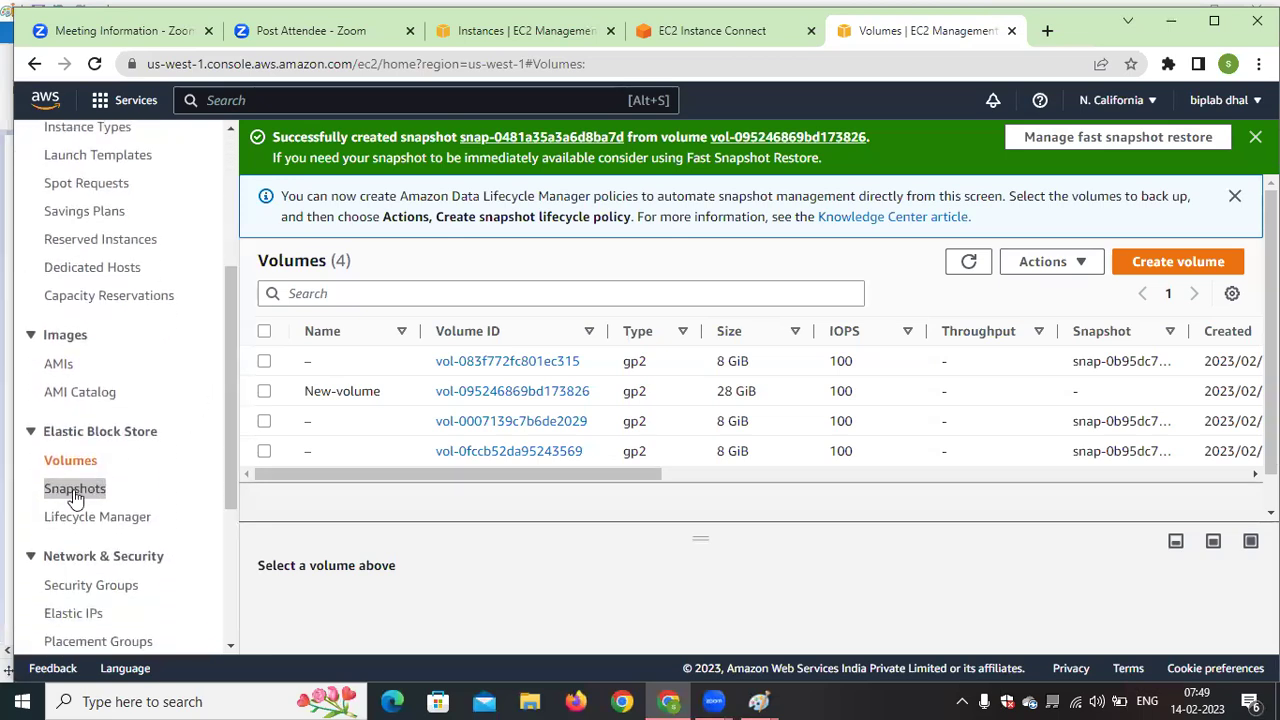
{"action": "double_click", "coordinate": [76, 493]}
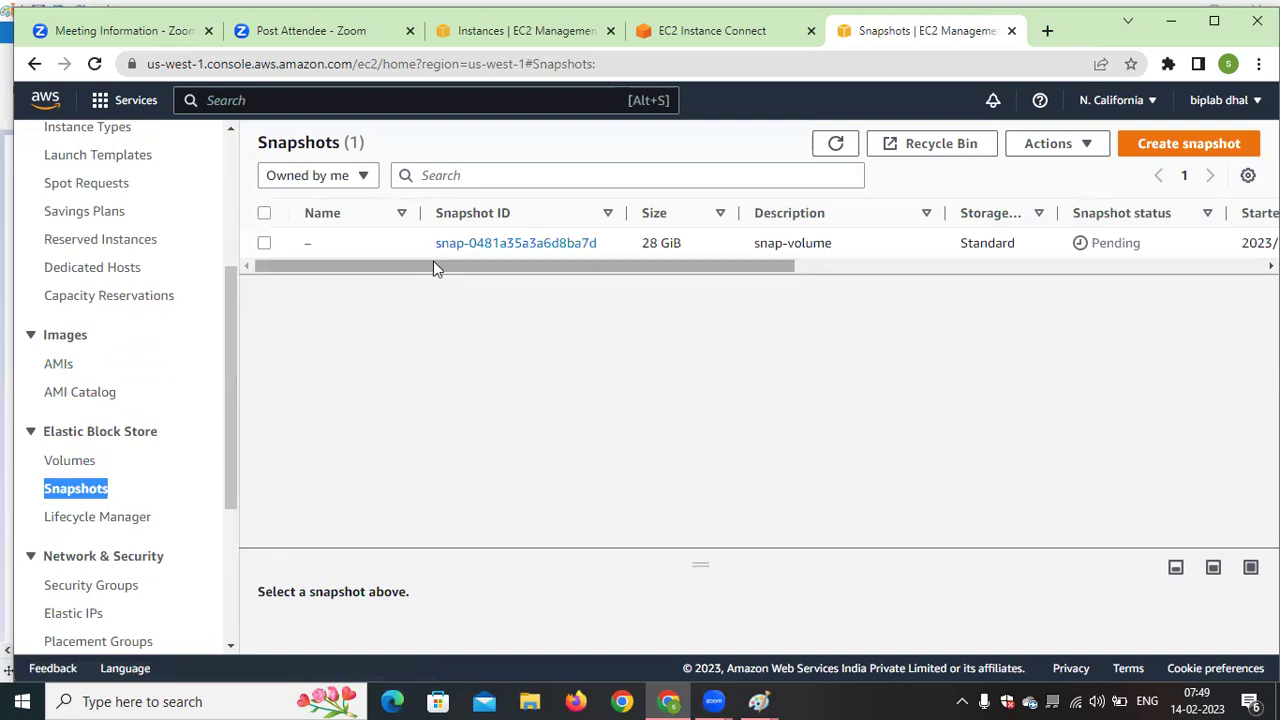
{"action": "left_click_drag", "start_coordinate": [727, 265], "coordinate": [810, 274]}
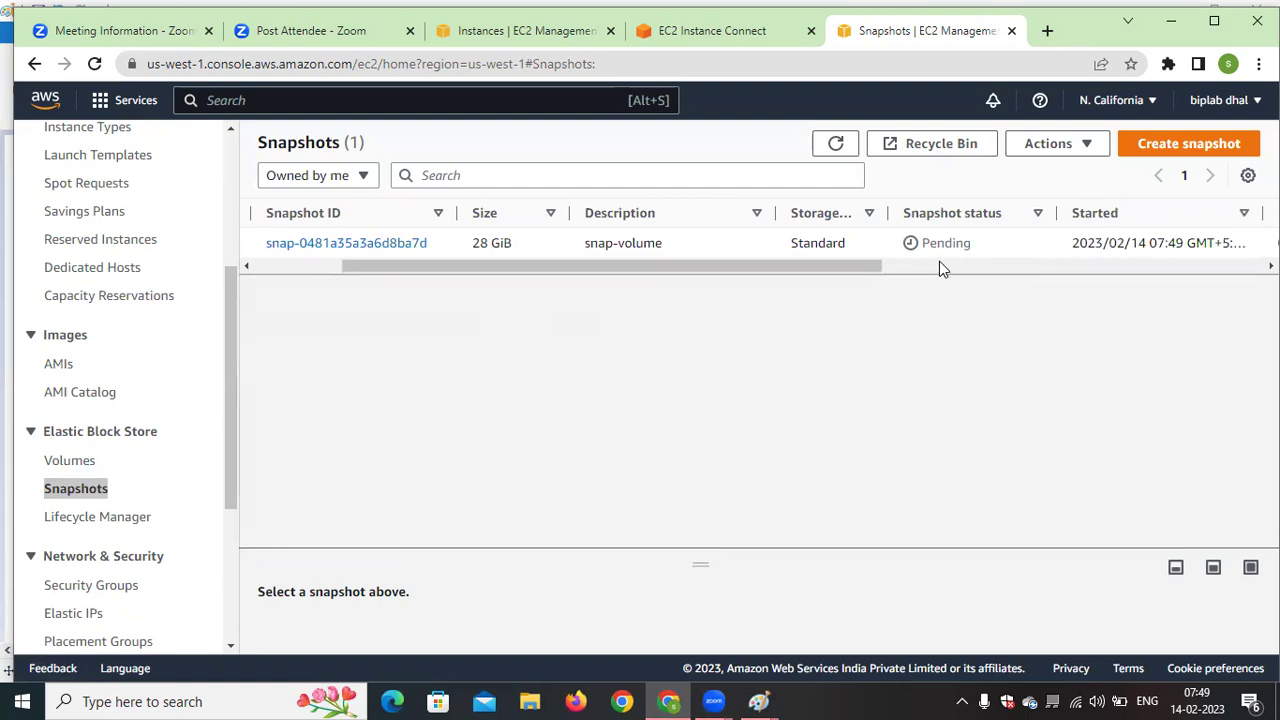
{"action": "left_click", "coordinate": [845, 150]}
{"action": "left_click_drag", "start_coordinate": [856, 268], "coordinate": [414, 299]}
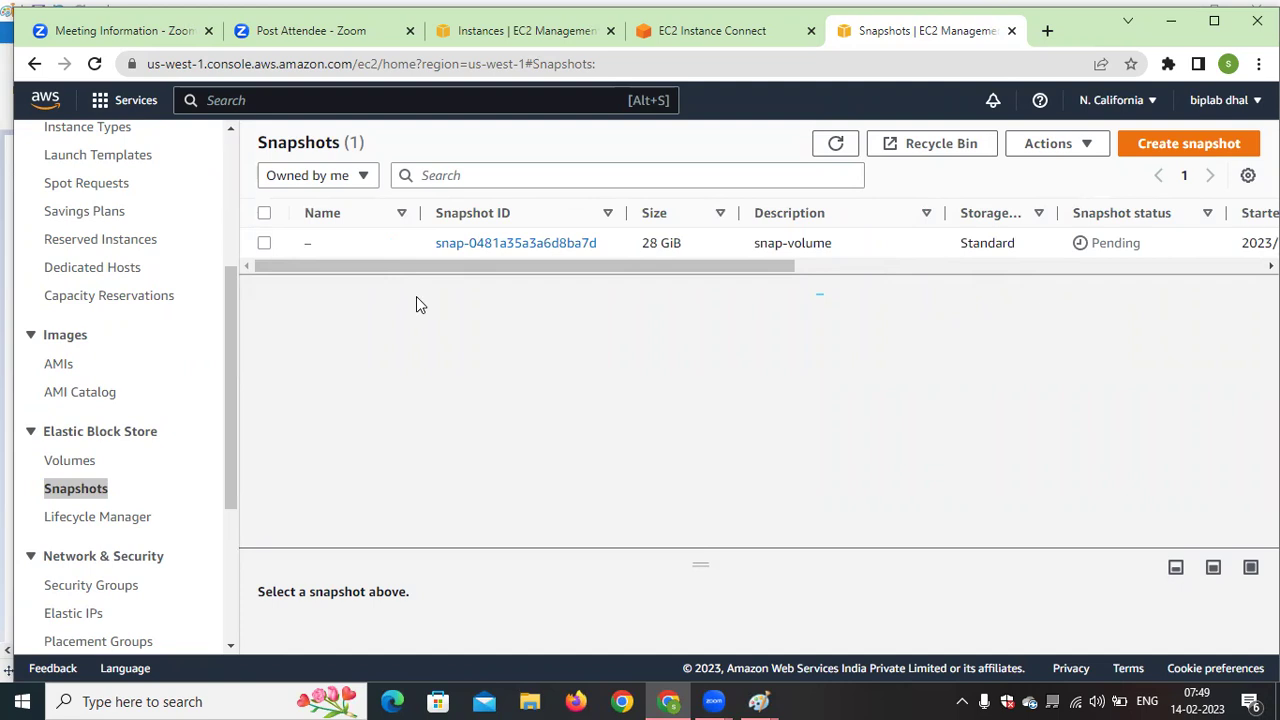
Name the new snapshot snap-volume and save the name
{"action": "left_click", "coordinate": [321, 243]}
{"action": "type", "text": "snap-volume"}
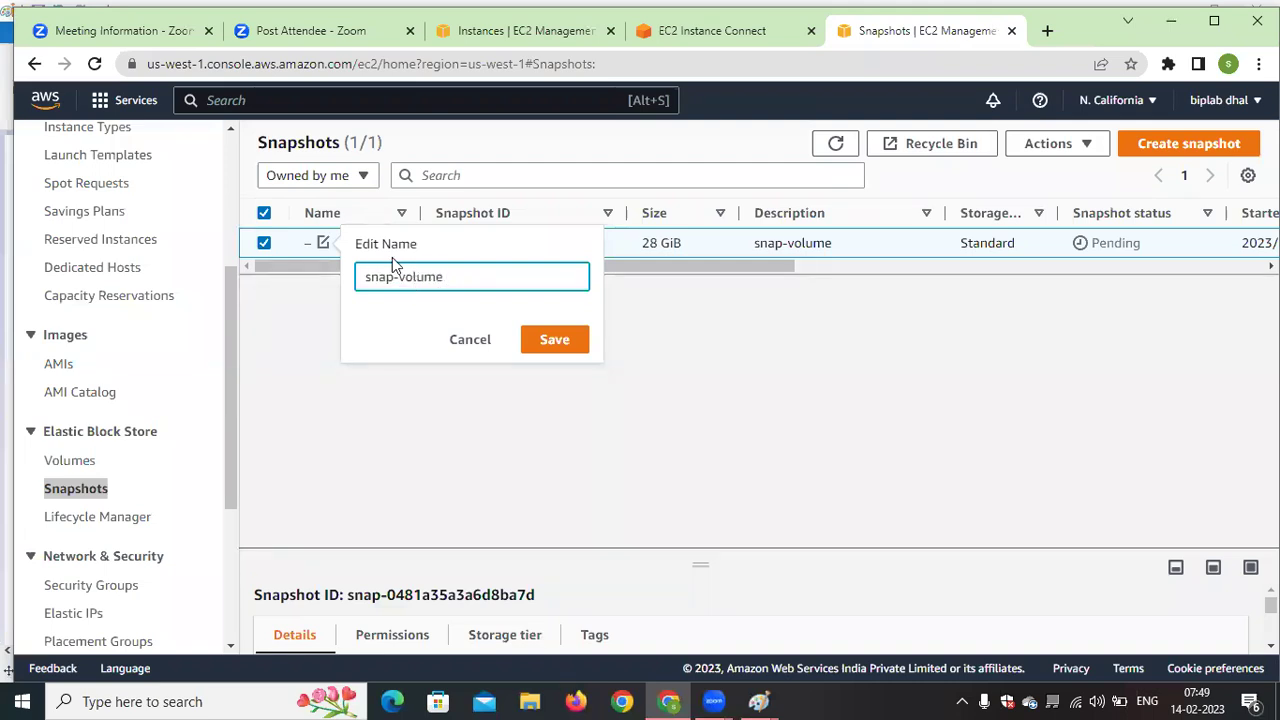
{"action": "left_click", "coordinate": [572, 340]}
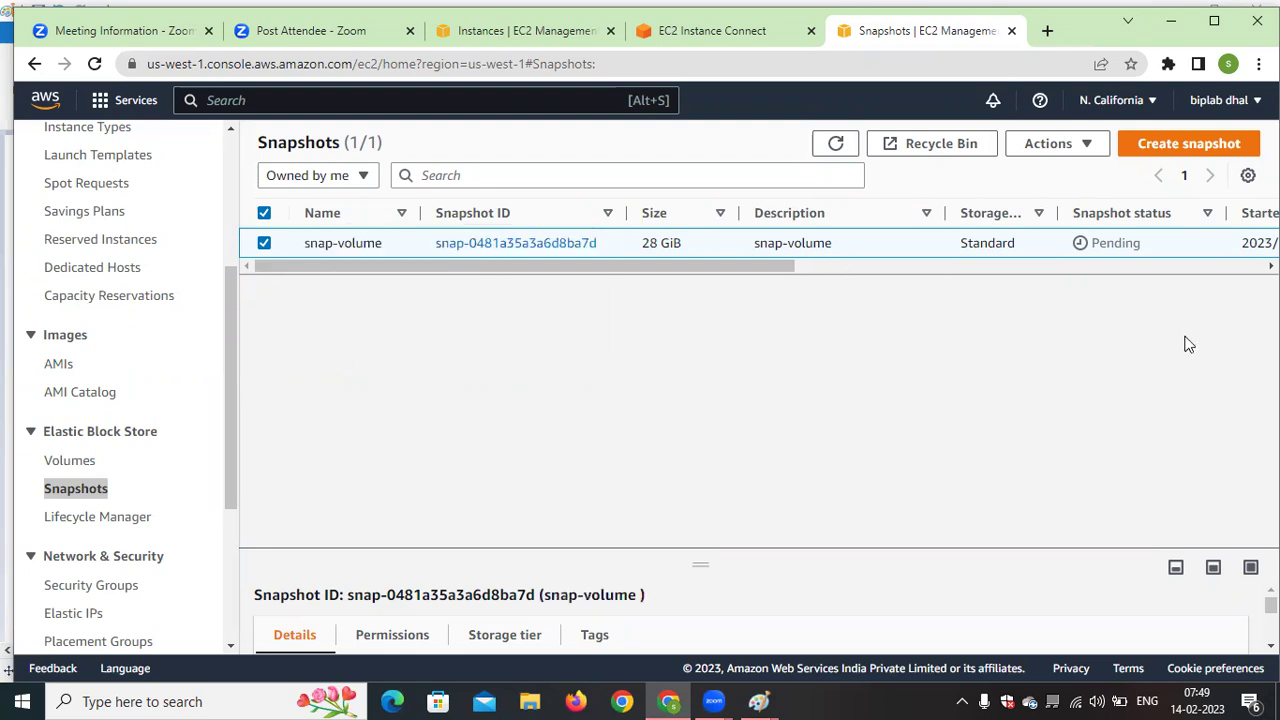
Refresh the snapshots list repeatedly to check the progress of snap-volume
{"action": "left_click", "coordinate": [842, 146]}
{"action": "left_click", "coordinate": [840, 145]}
{"action": "left_click", "coordinate": [840, 145]}
{"action": "left_click_drag", "start_coordinate": [759, 268], "coordinate": [471, 277]}
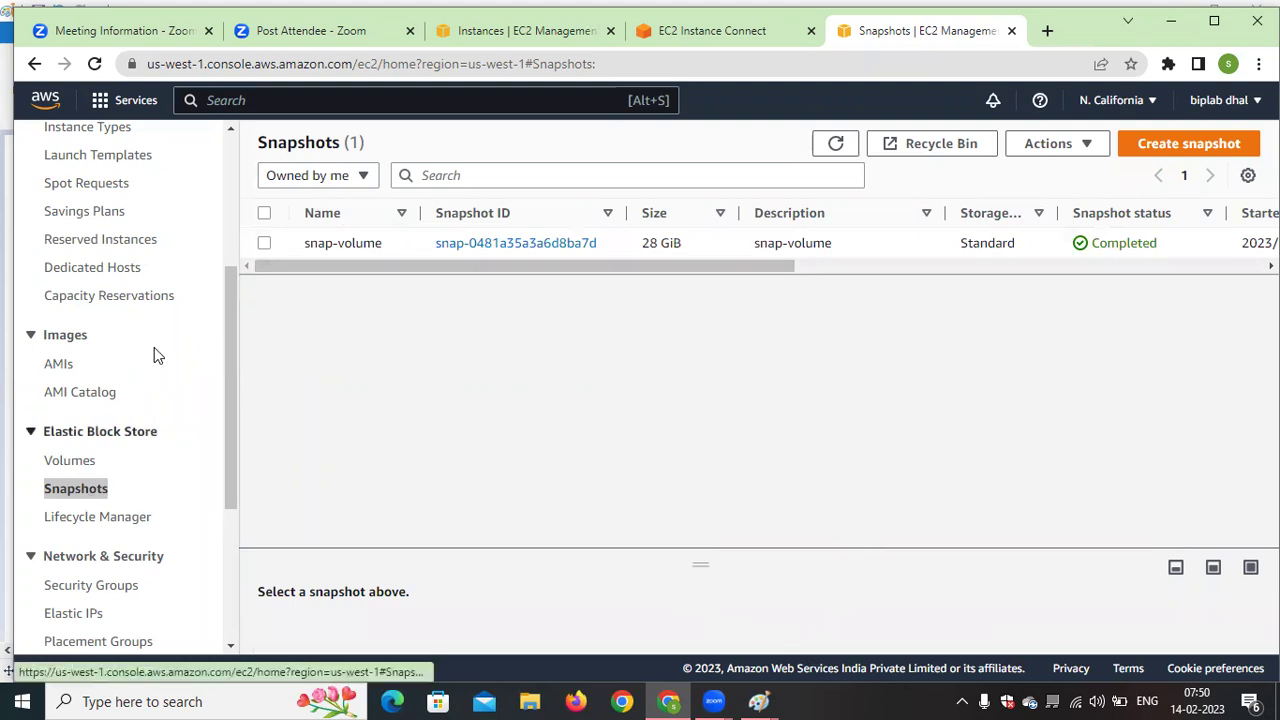
Select the snap-volume snapshot, open the form for creating a volume from it and review the volume settings
{"action": "left_click", "coordinate": [265, 243]}
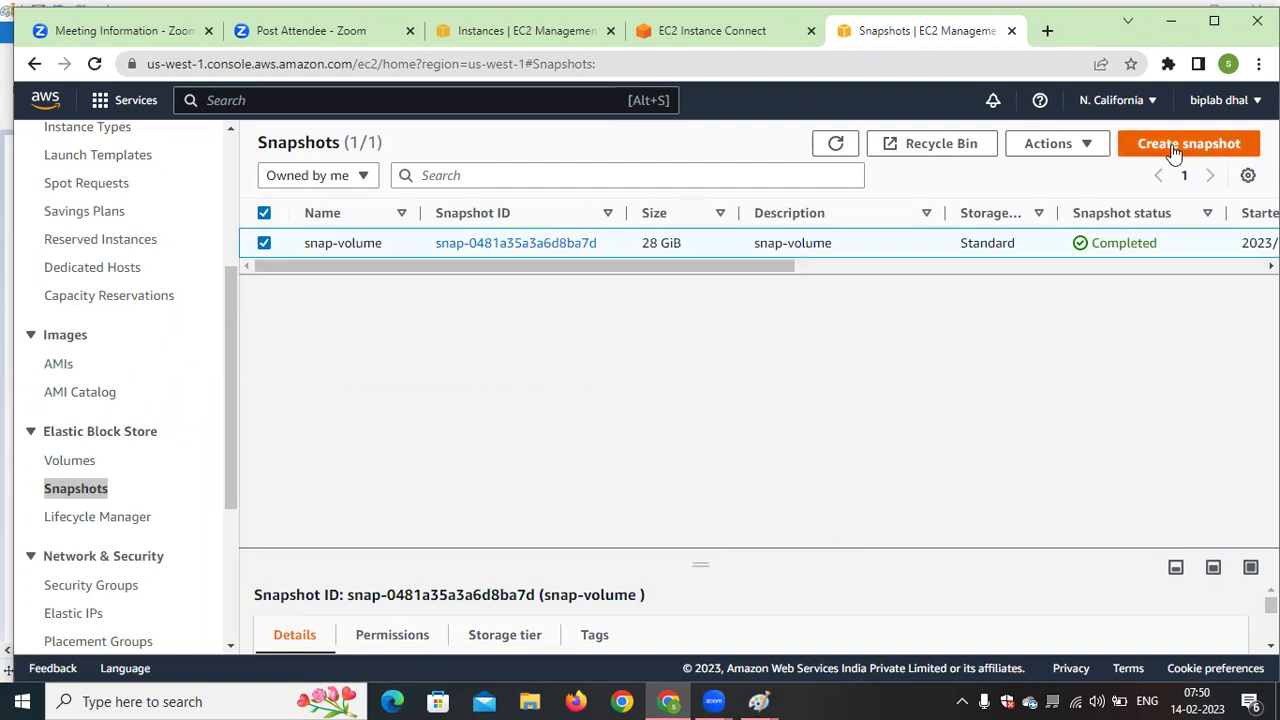
{"action": "left_click", "coordinate": [1086, 148]}
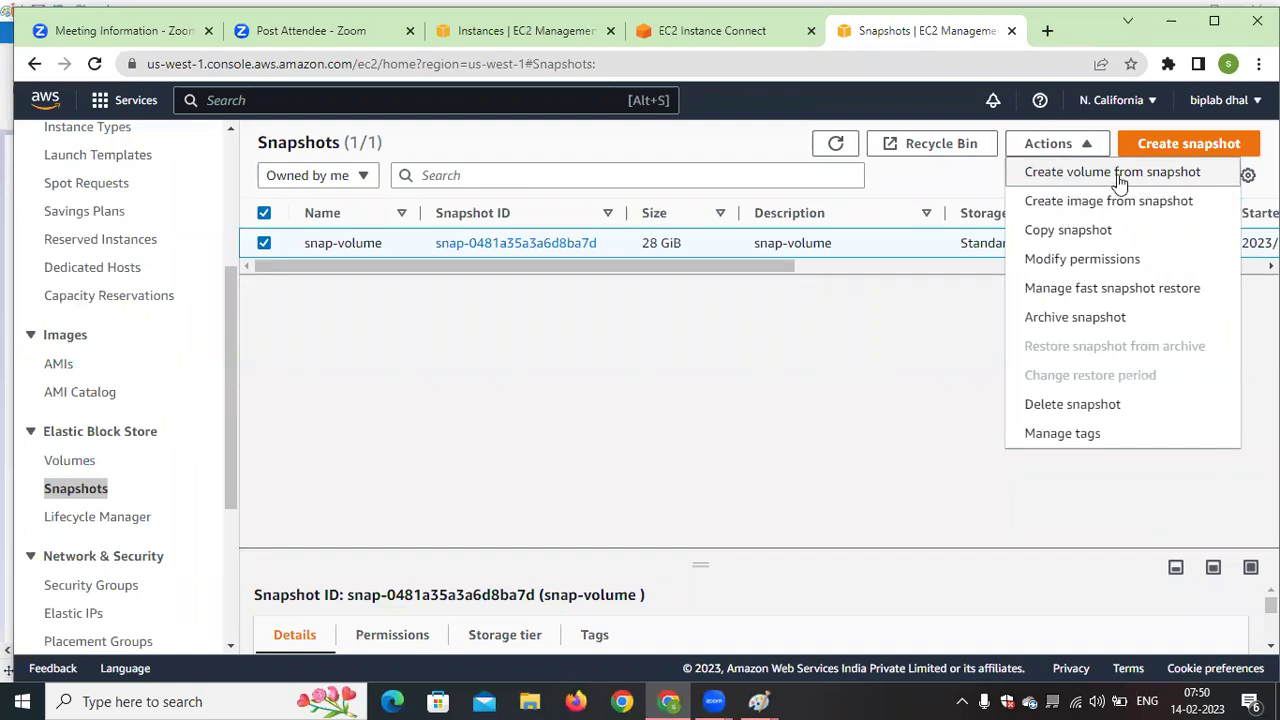
{"action": "left_click", "coordinate": [1120, 180]}
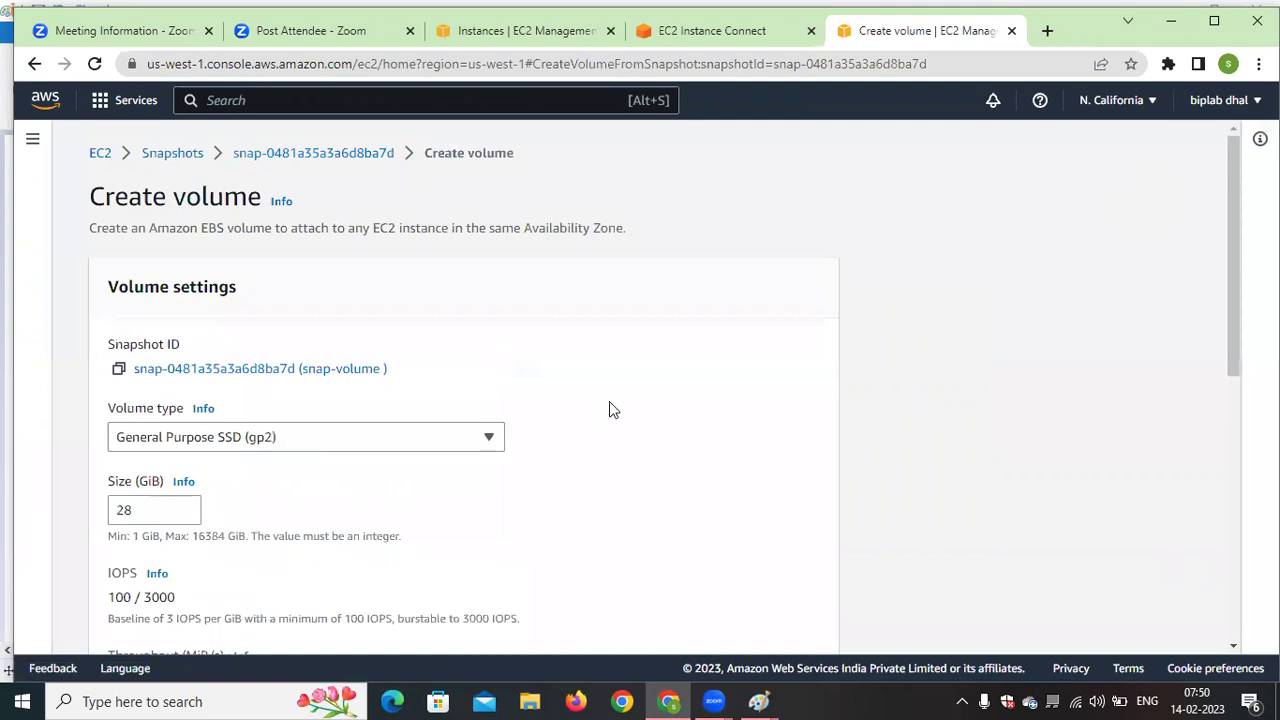
{"action": "scroll", "coordinate": [609, 405], "scroll_direction": "down", "scroll_amount": 1}
{"action": "scroll", "coordinate": [587, 432], "scroll_direction": "down", "scroll_amount": 1}
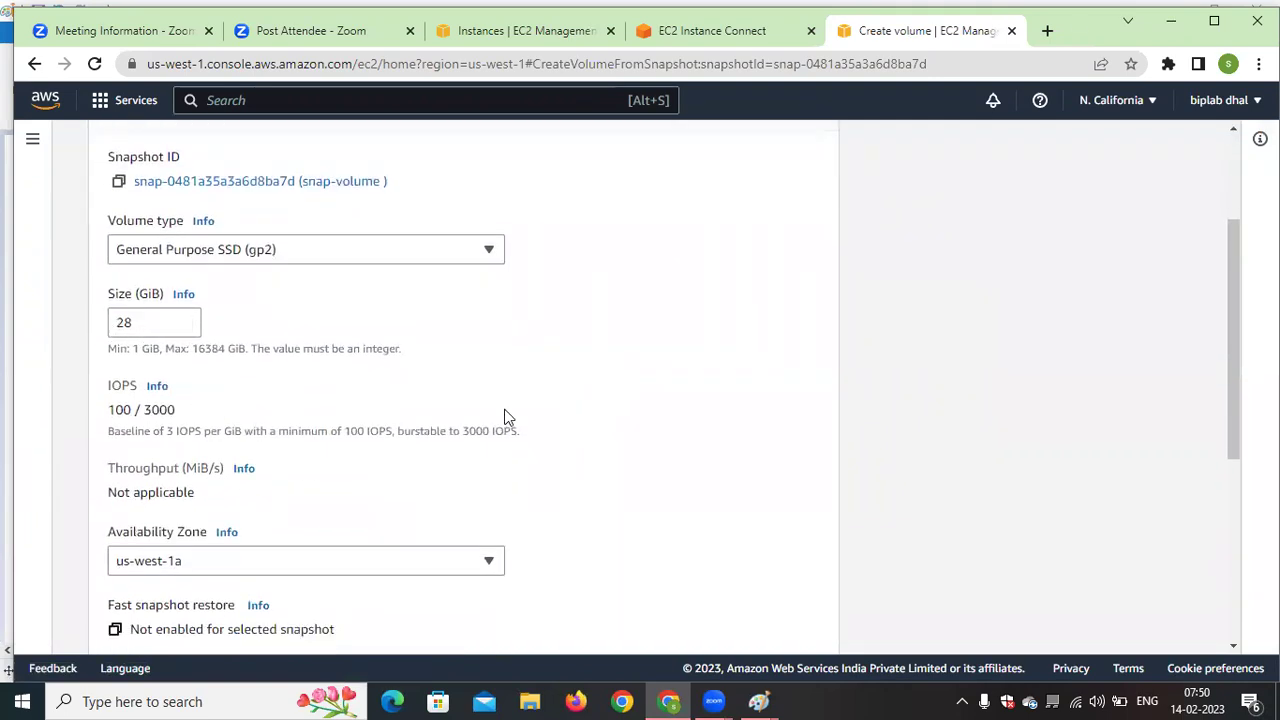
{"action": "scroll", "coordinate": [603, 421], "scroll_direction": "down", "scroll_amount": 1}
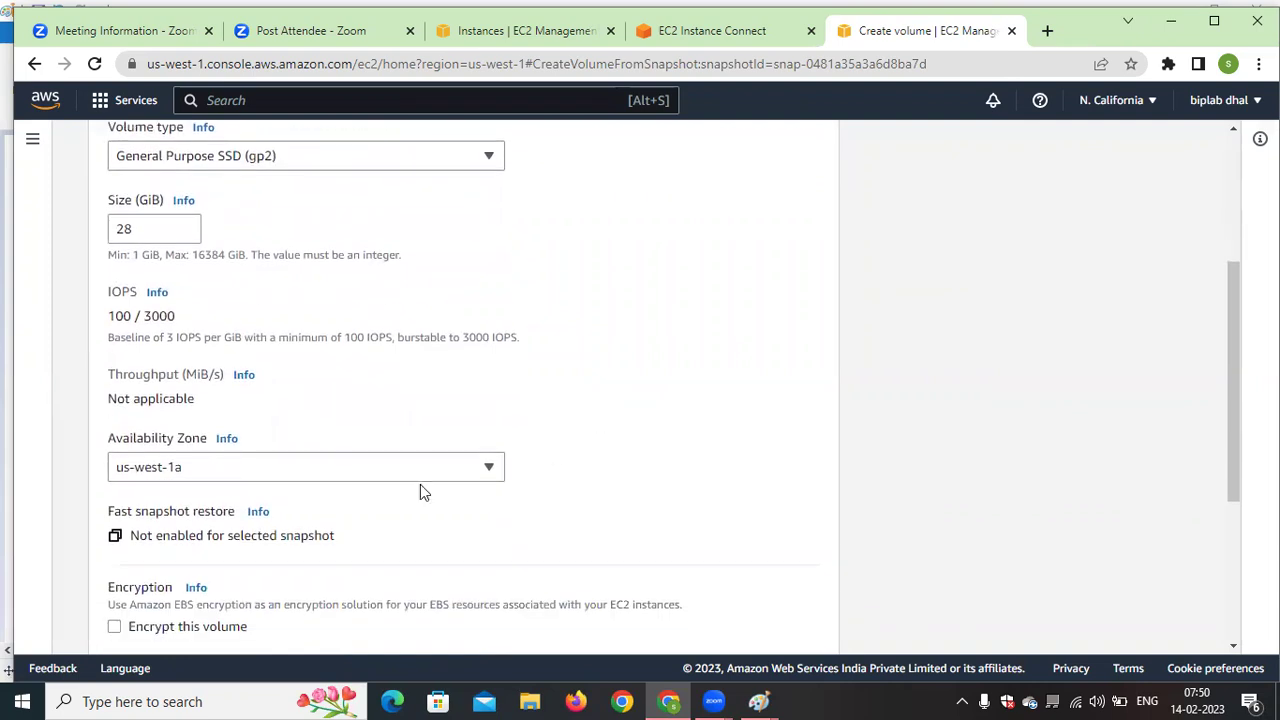
{"action": "scroll", "coordinate": [351, 423], "scroll_direction": "down", "scroll_amount": 1}
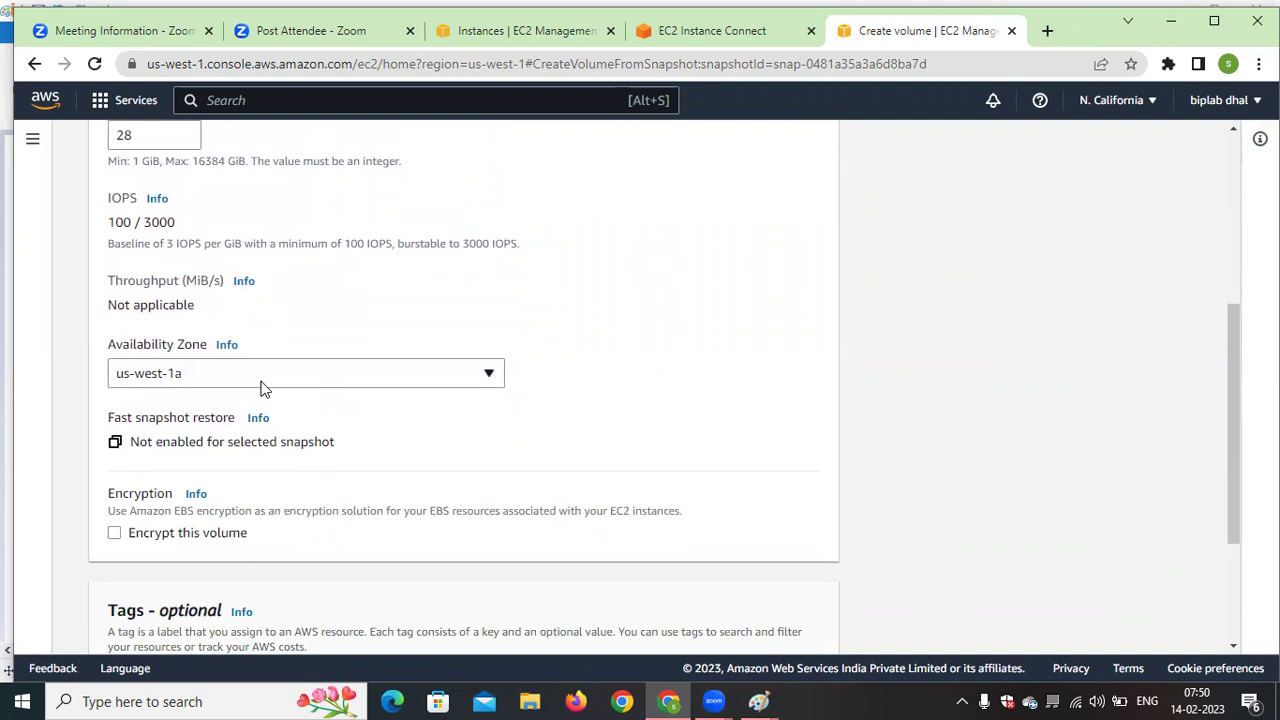
Check machine-3's availability zone in the Paint diagram and return to the volume creation form in Chrome
{"action": "left_click", "coordinate": [759, 701]}
{"action": "left_click", "coordinate": [697, 648]}
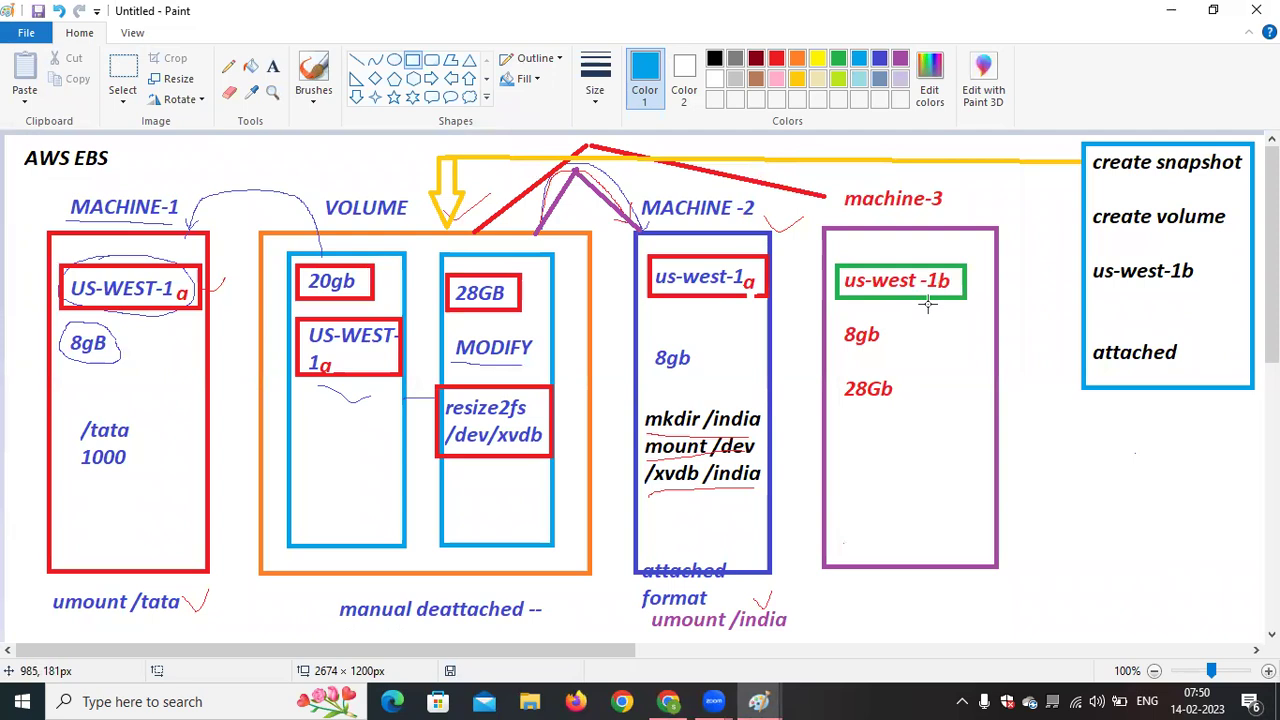
{"action": "left_click", "coordinate": [765, 701]}
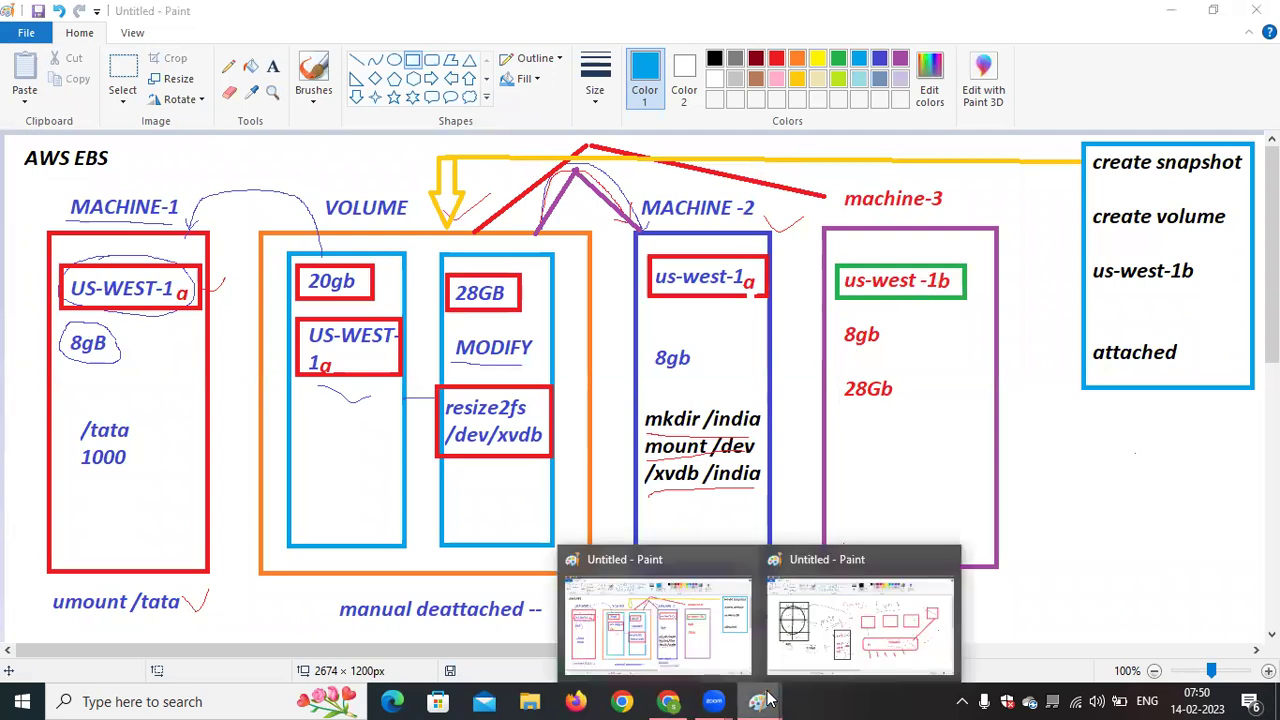
{"action": "left_click", "coordinate": [668, 701]}
Set the new volume's availability zone to us-west-1b and create the volume from the snapshot
{"action": "left_click", "coordinate": [433, 369]}
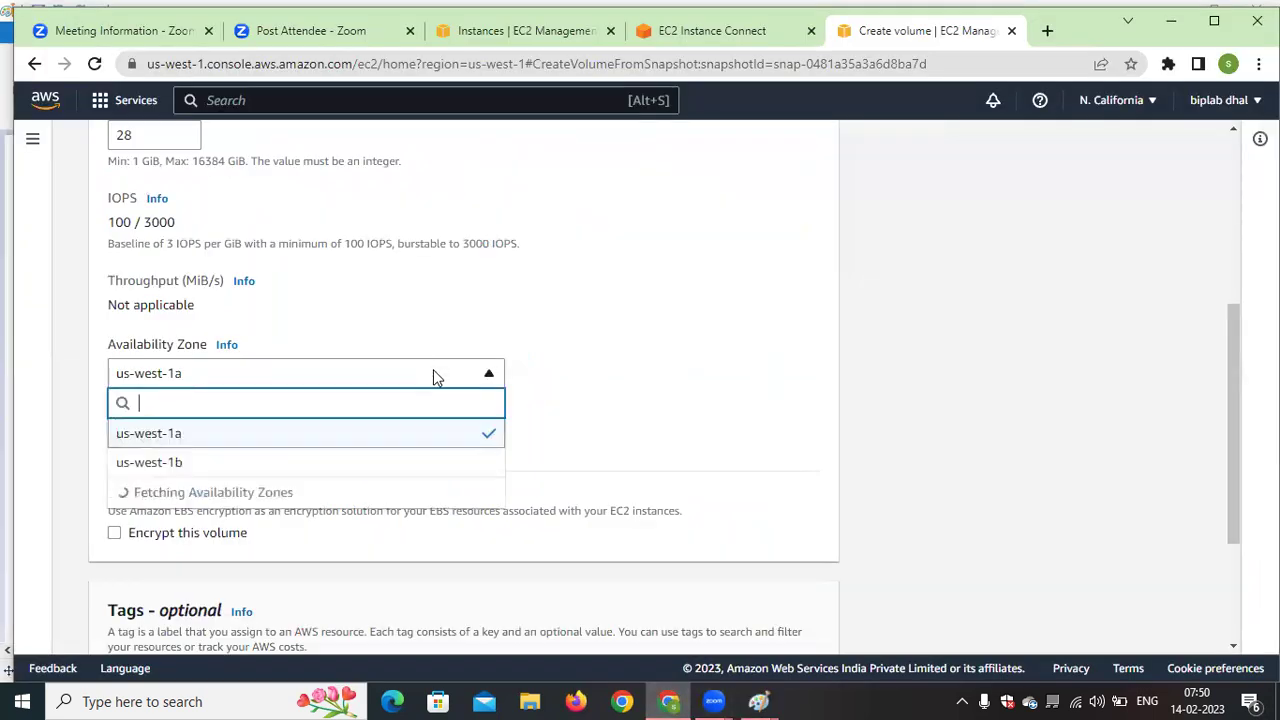
{"action": "left_click", "coordinate": [300, 463]}
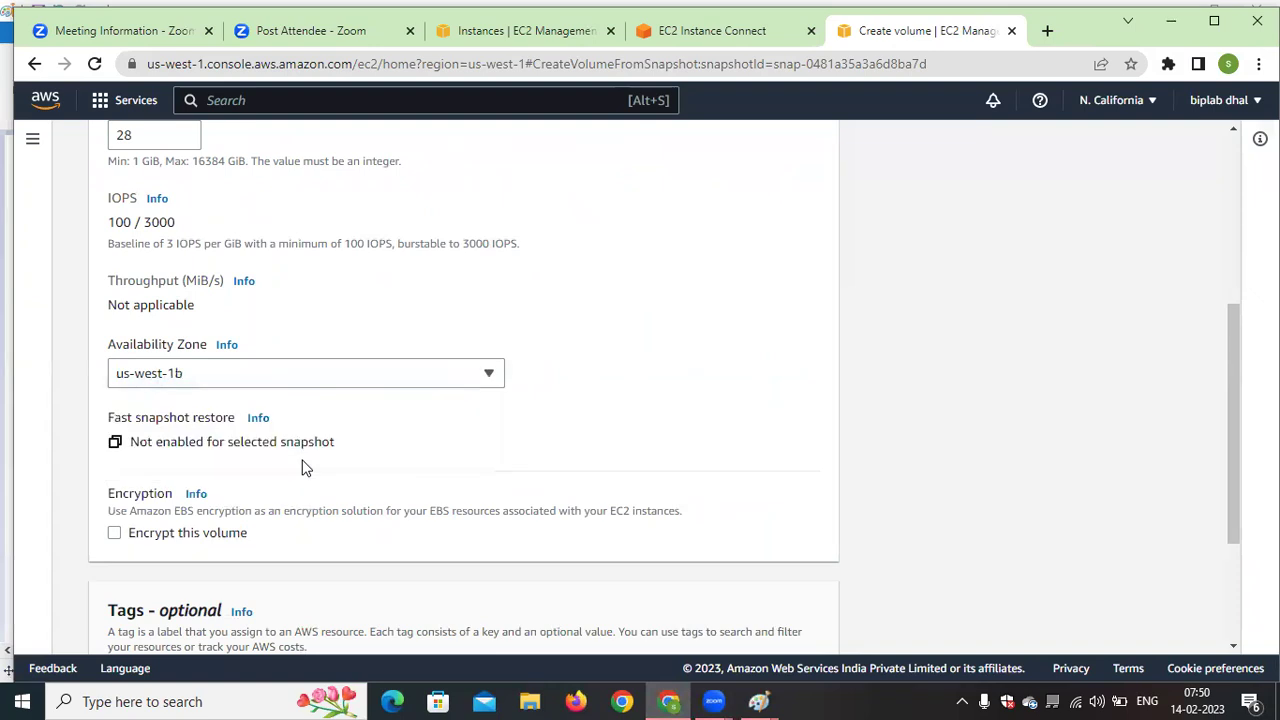
{"action": "scroll", "coordinate": [305, 467], "scroll_direction": "down", "scroll_amount": 2}
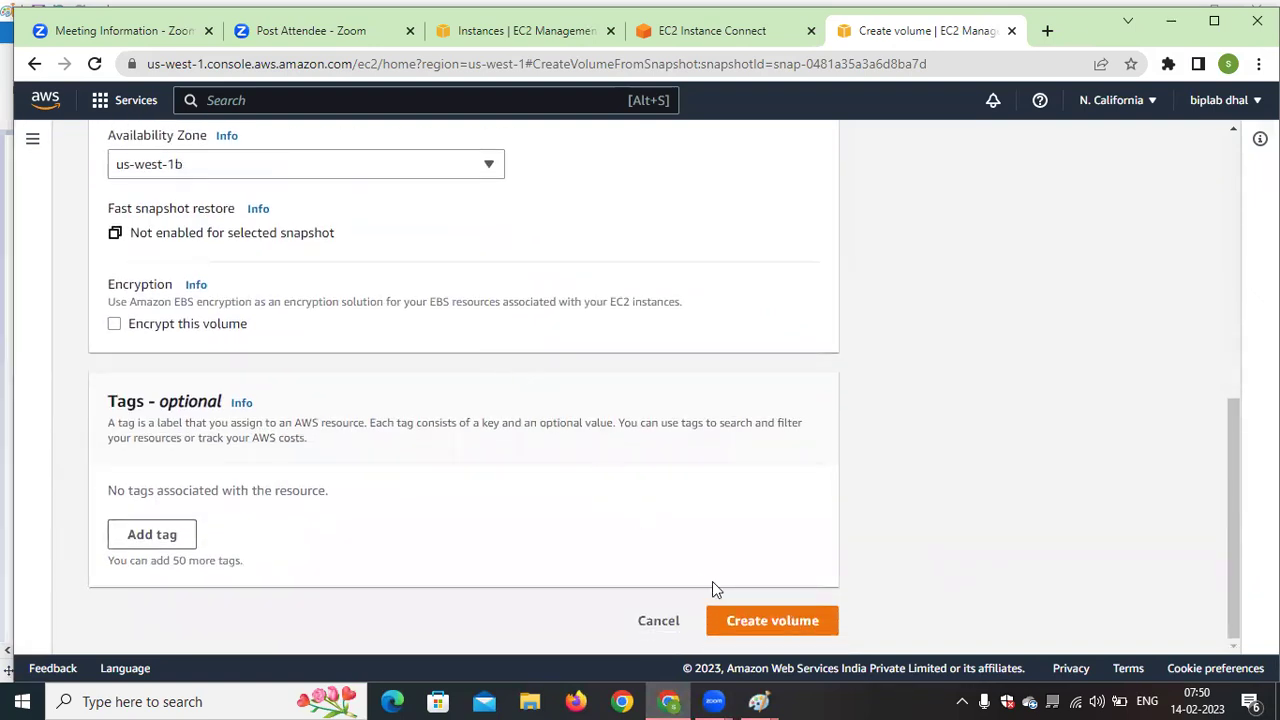
{"action": "left_click", "coordinate": [765, 620]}
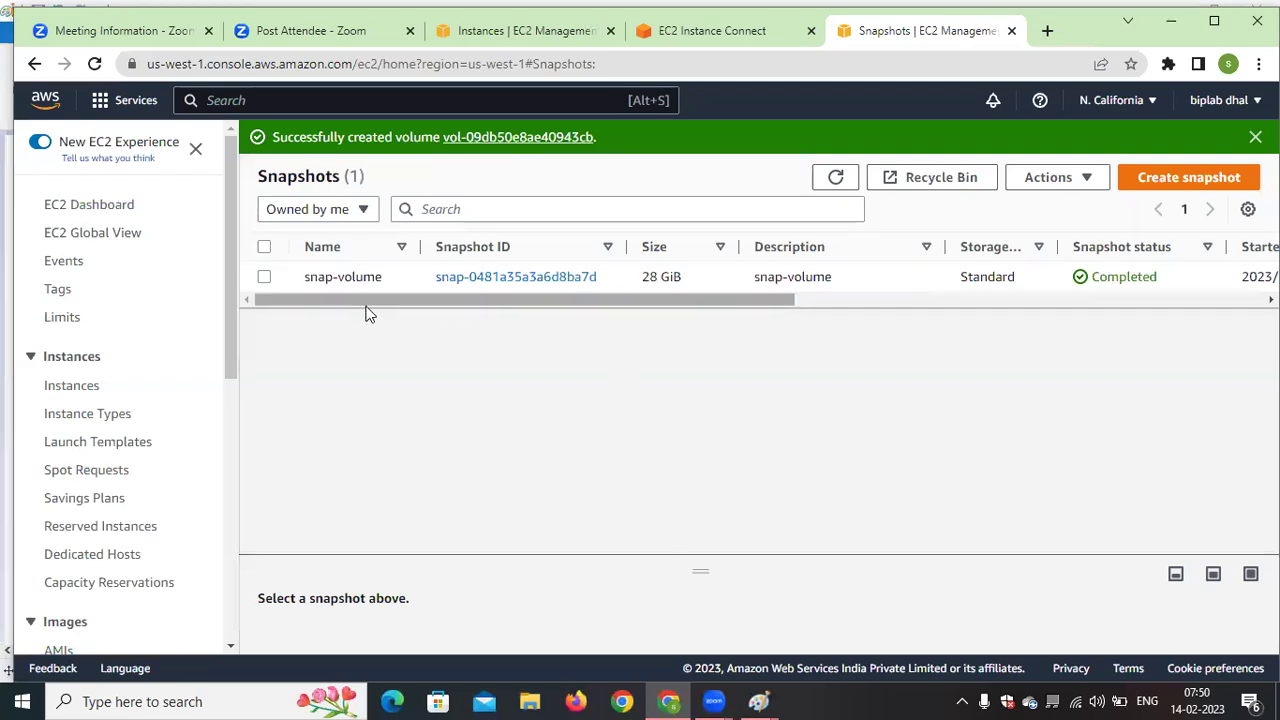
Open the Elastic Block Store volumes list, refresh it and enlarge the list area
{"action": "scroll", "coordinate": [120, 485], "scroll_direction": "down", "scroll_amount": 3}
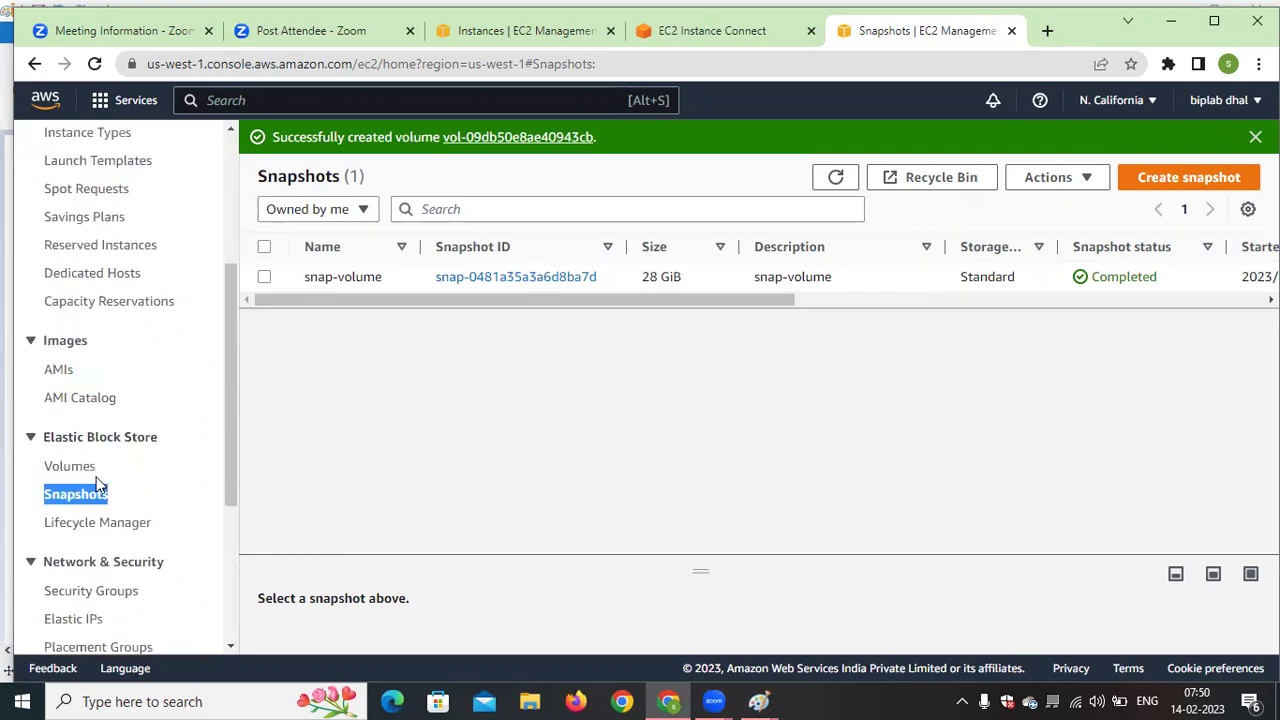
{"action": "left_click", "coordinate": [69, 472]}
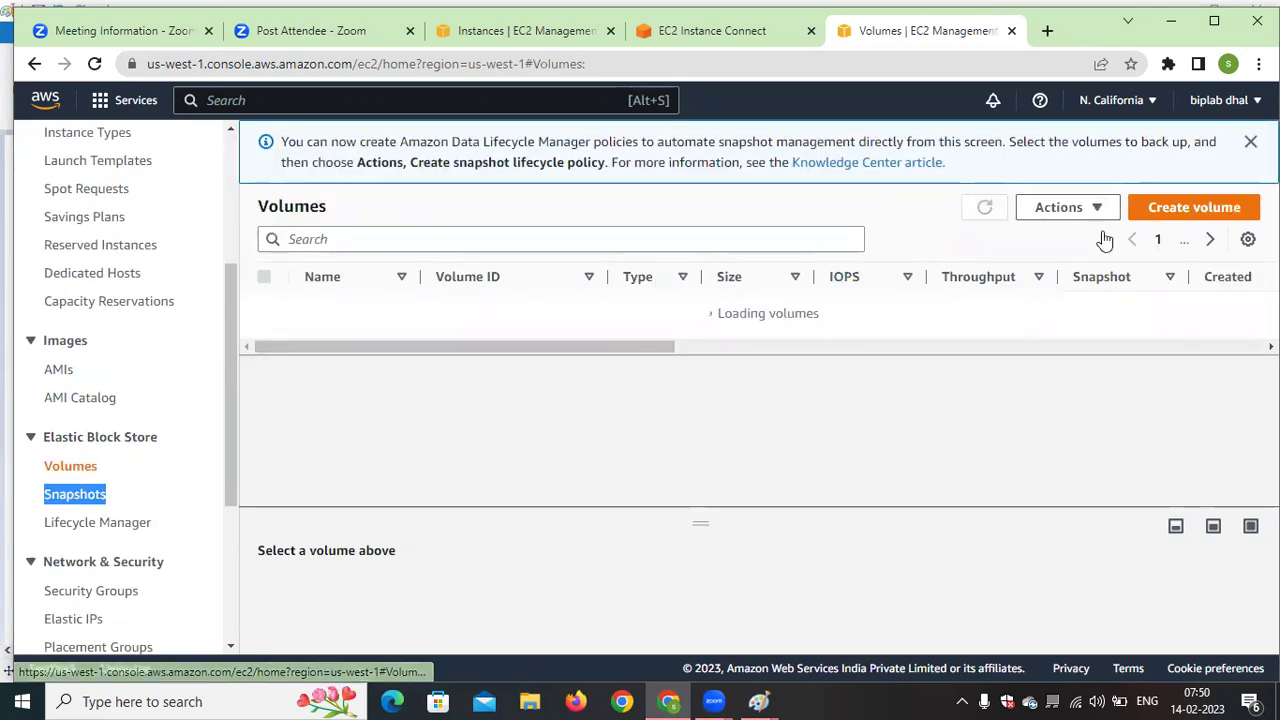
{"action": "left_click", "coordinate": [987, 209]}
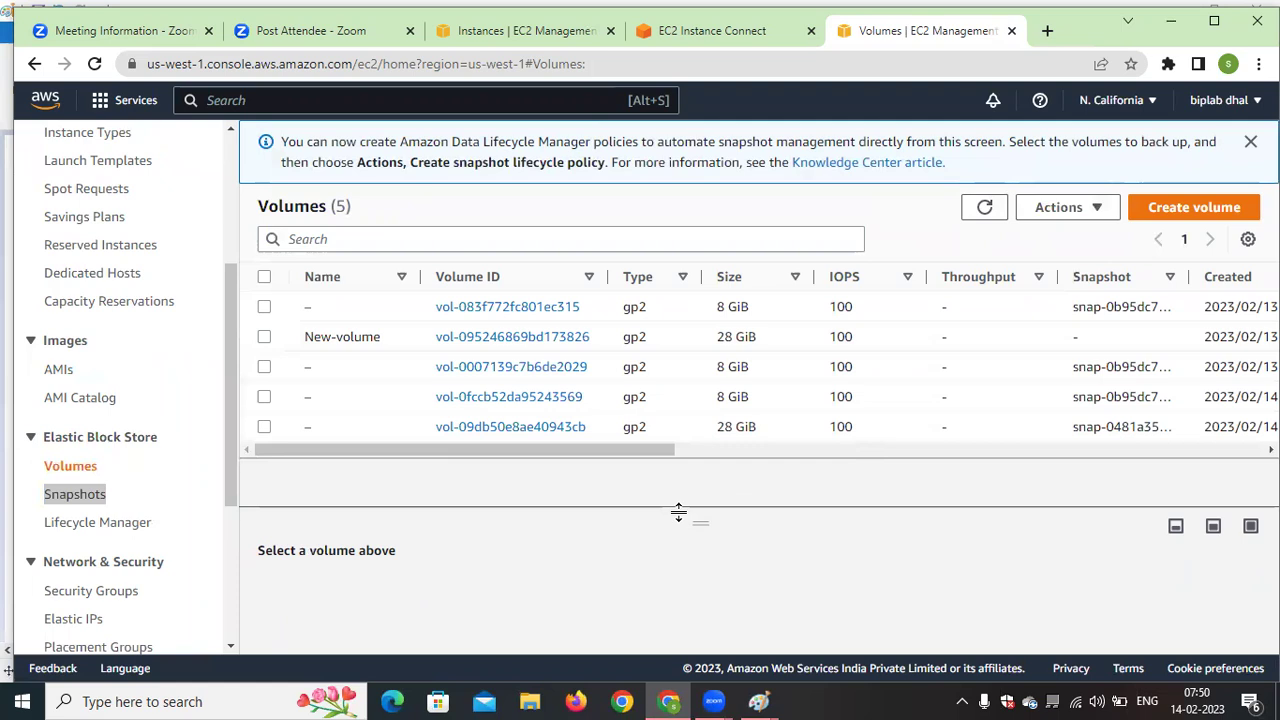
{"action": "left_click_drag", "start_coordinate": [699, 527], "coordinate": [700, 573]}
{"action": "scroll", "coordinate": [658, 465], "scroll_direction": "right", "scroll_amount": 2}
{"action": "scroll", "coordinate": [661, 481], "scroll_direction": "left", "scroll_amount": 2}
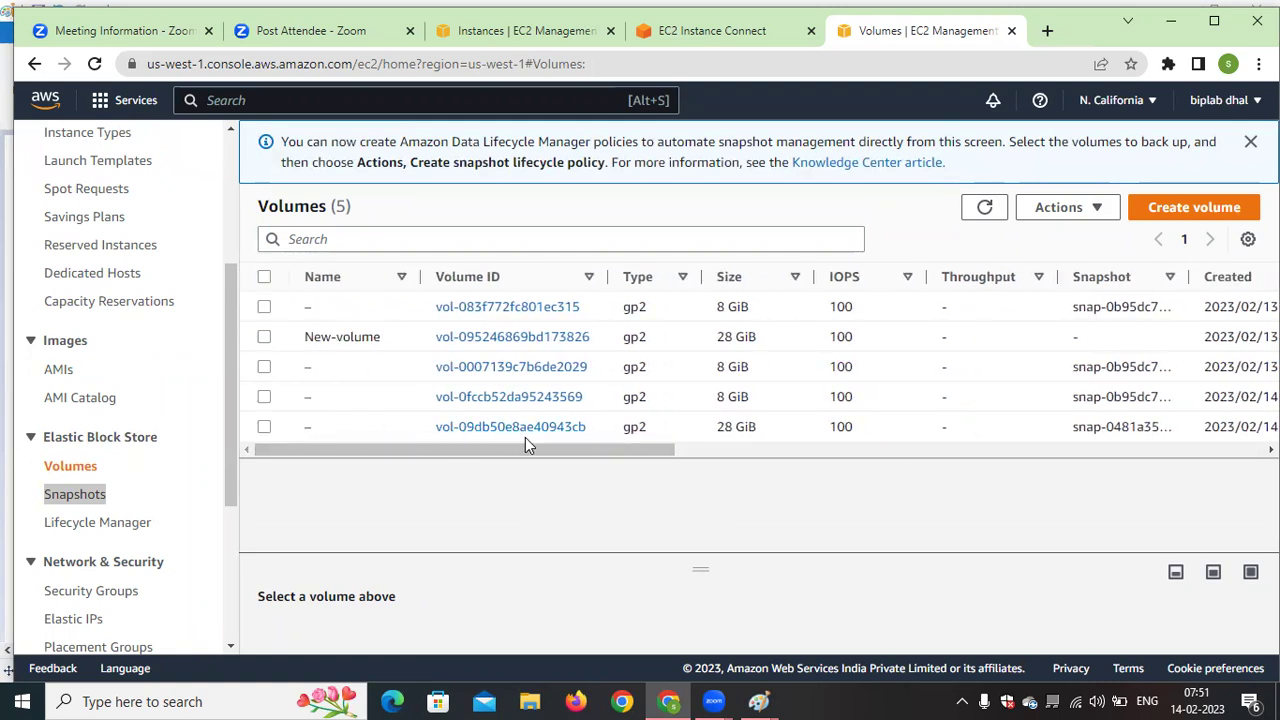
Check the size and availability zone of the unnamed volume created from the snapshot
{"action": "left_click_drag", "start_coordinate": [770, 435], "coordinate": [712, 437]}
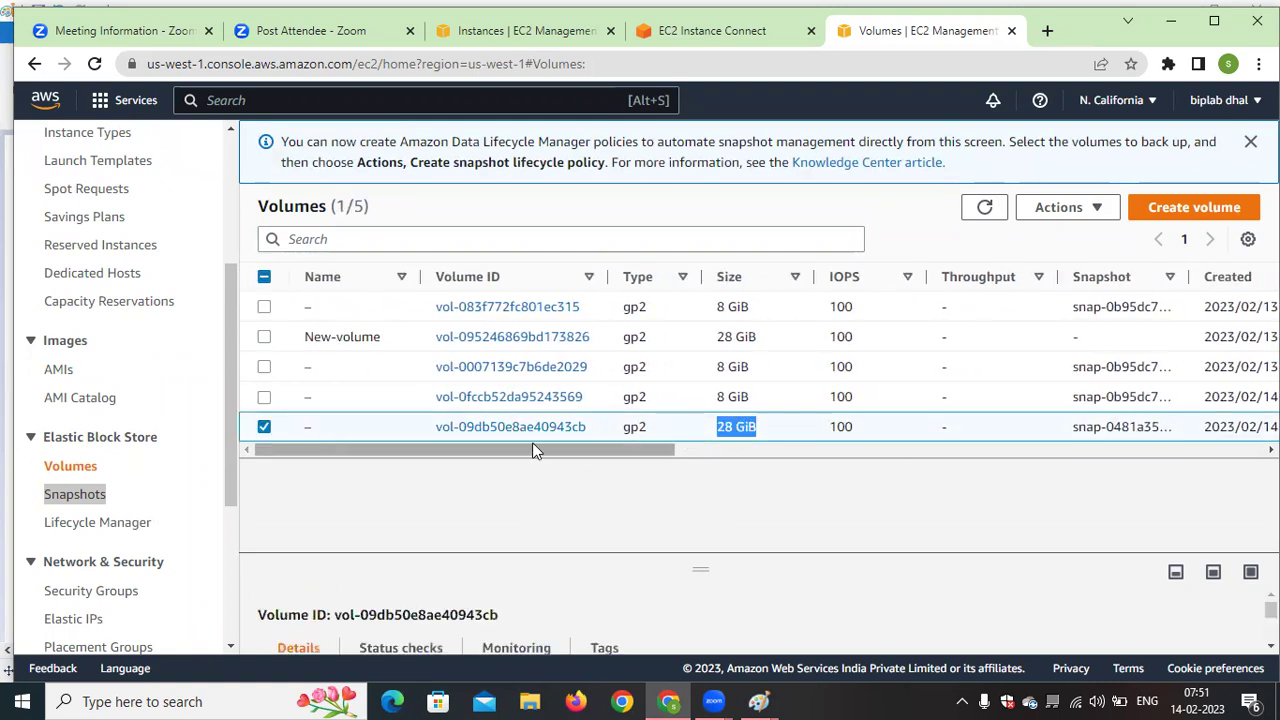
{"action": "left_click", "coordinate": [607, 478]}
{"action": "left_click_drag", "start_coordinate": [610, 450], "coordinate": [909, 461]}
{"action": "left_click_drag", "start_coordinate": [725, 429], "coordinate": [652, 434]}
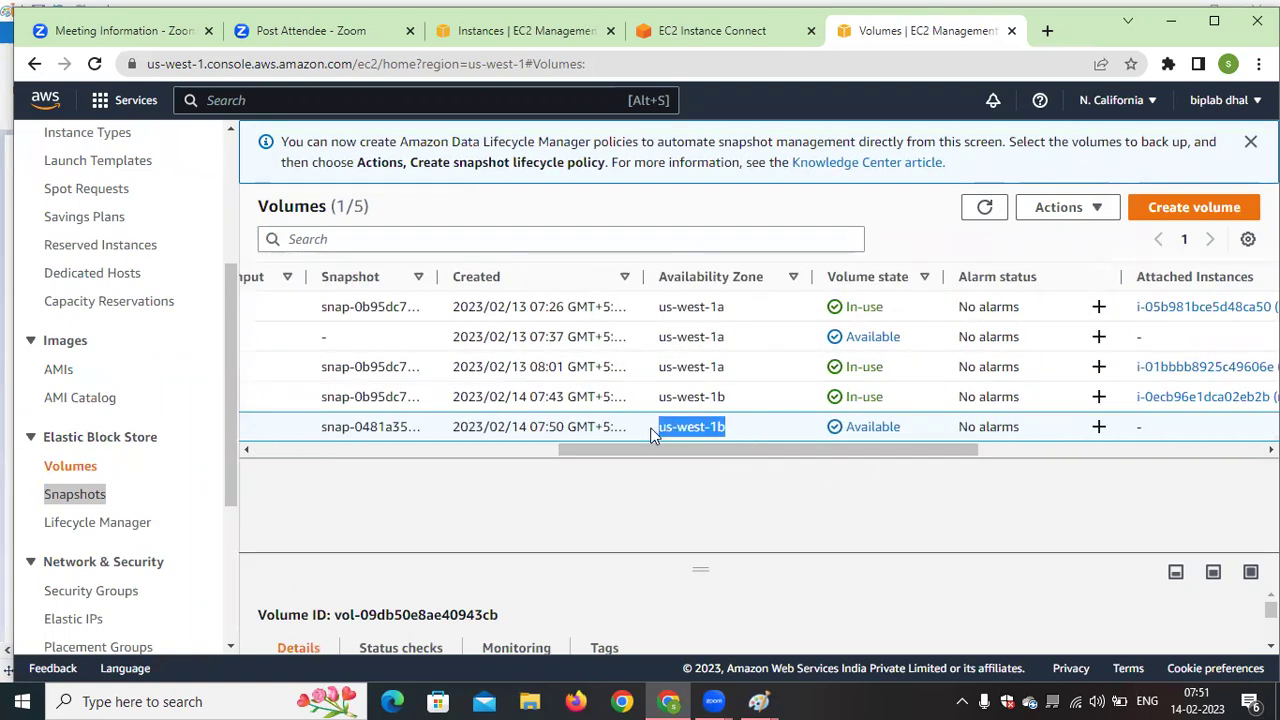
{"action": "left_click_drag", "start_coordinate": [722, 452], "coordinate": [278, 440]}
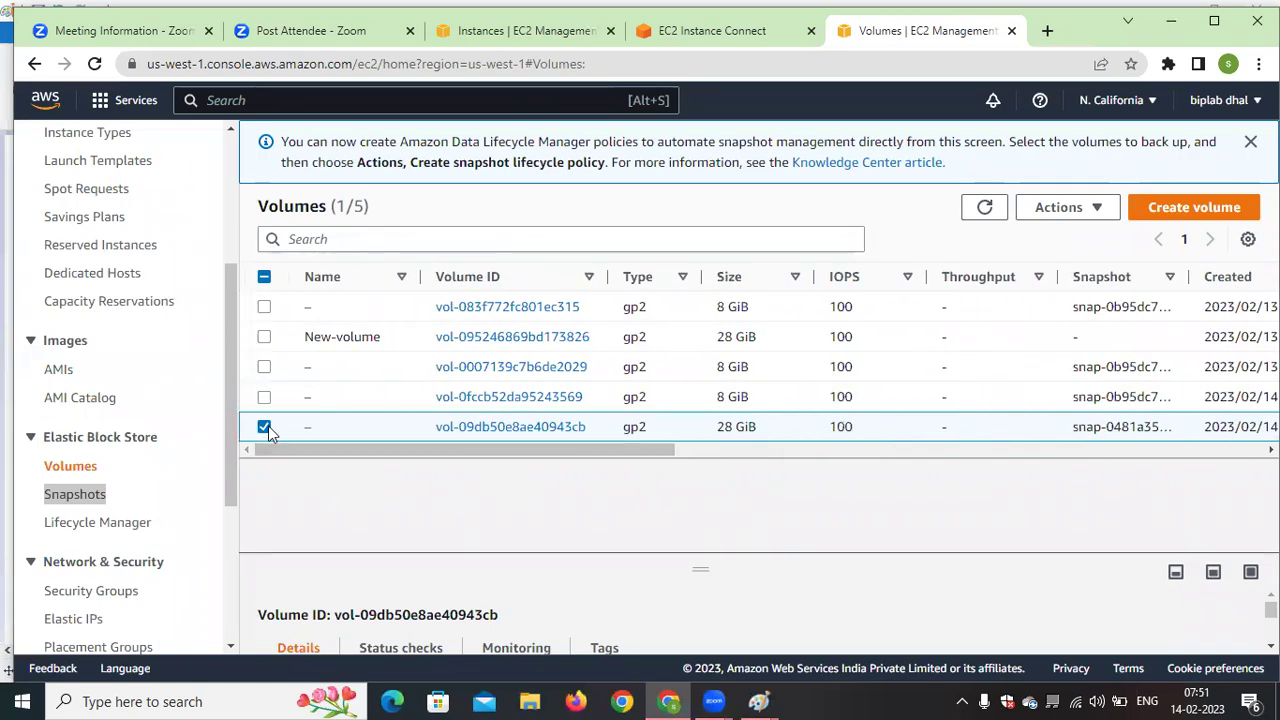
Name the volume created from the snapshot new-snap-volume and recheck its availability zone
{"action": "left_click", "coordinate": [265, 426]}
{"action": "left_click", "coordinate": [322, 428]}
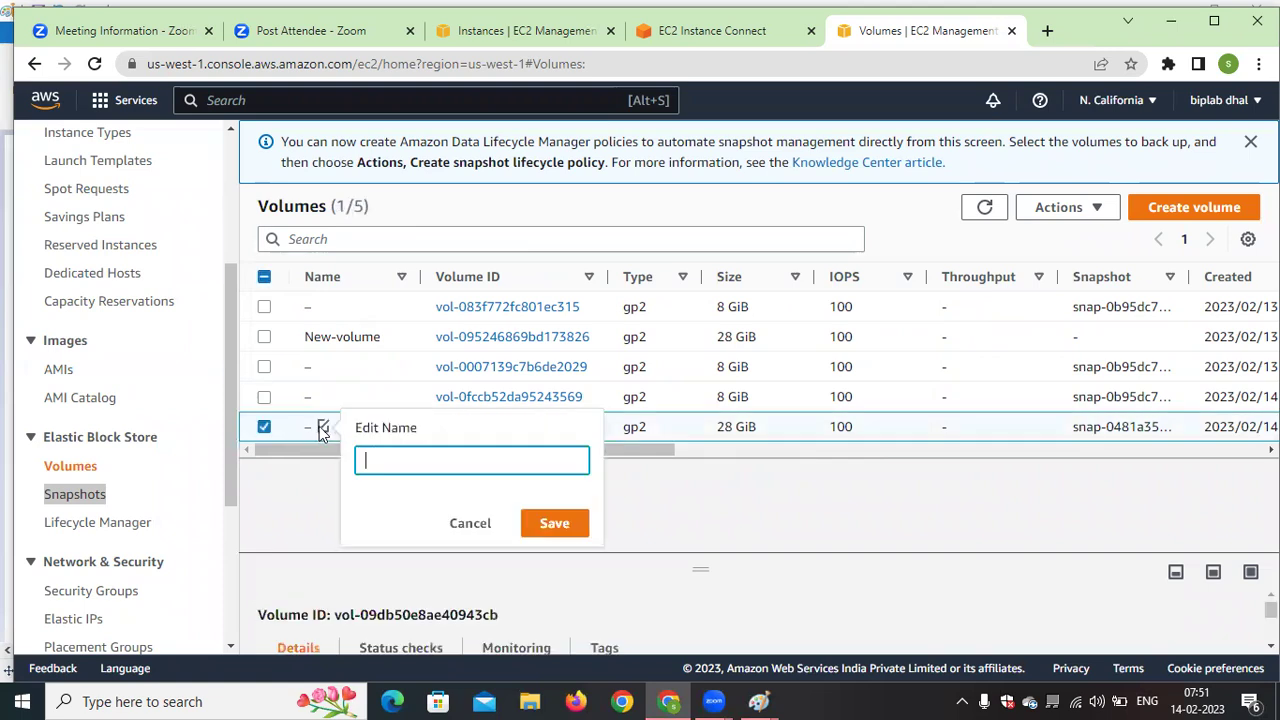
{"action": "type", "text": "new-snap"}
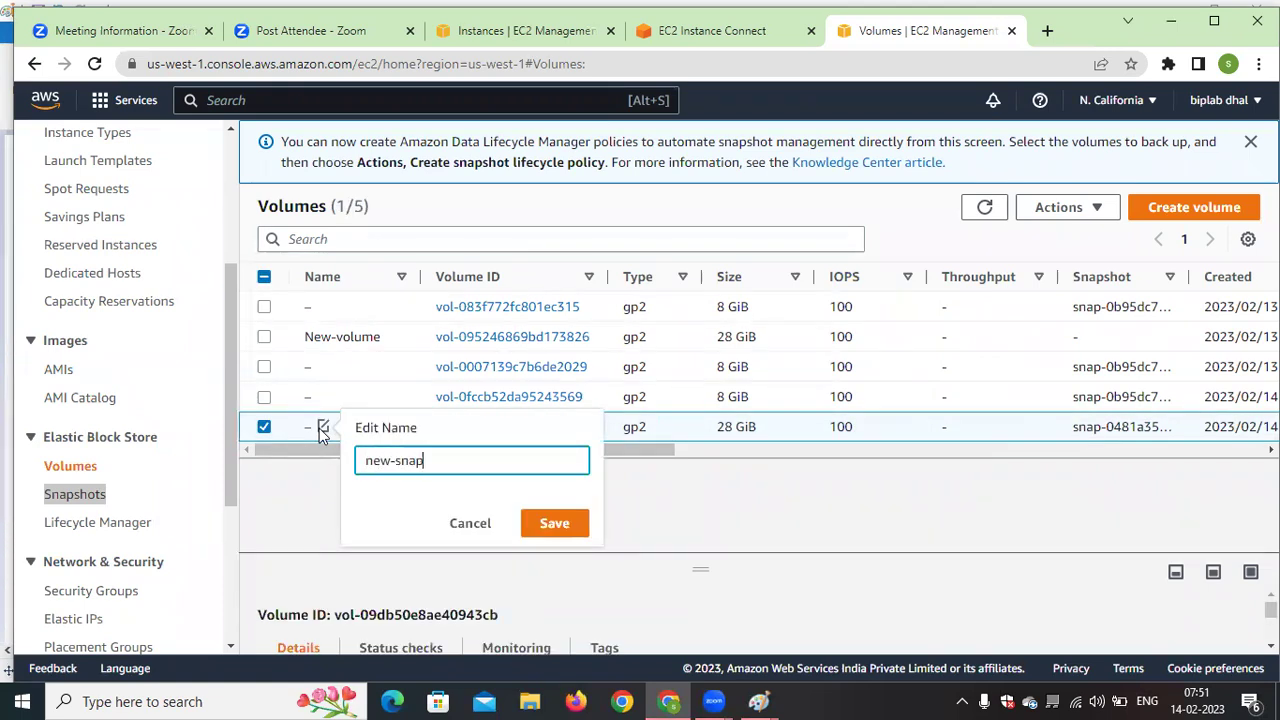
{"action": "type", "text": "-volume"}
{"action": "left_click", "coordinate": [558, 527]}
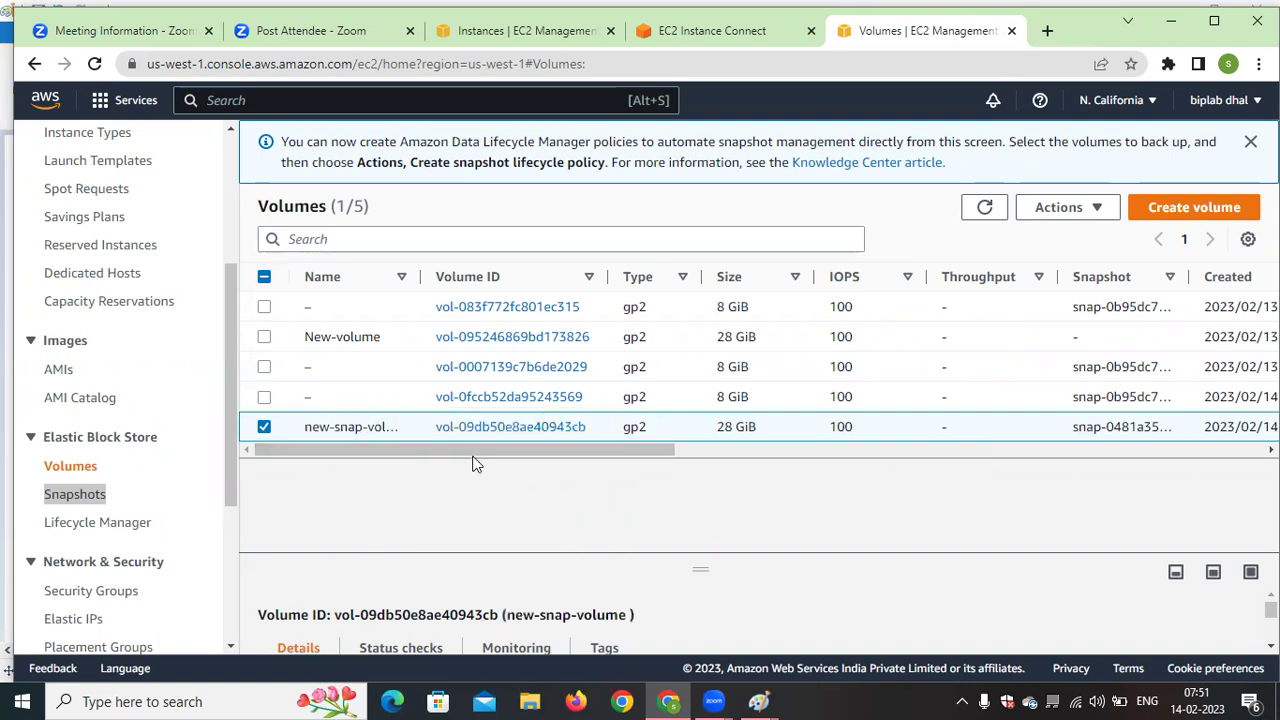
{"action": "left_click_drag", "start_coordinate": [474, 452], "coordinate": [780, 488]}
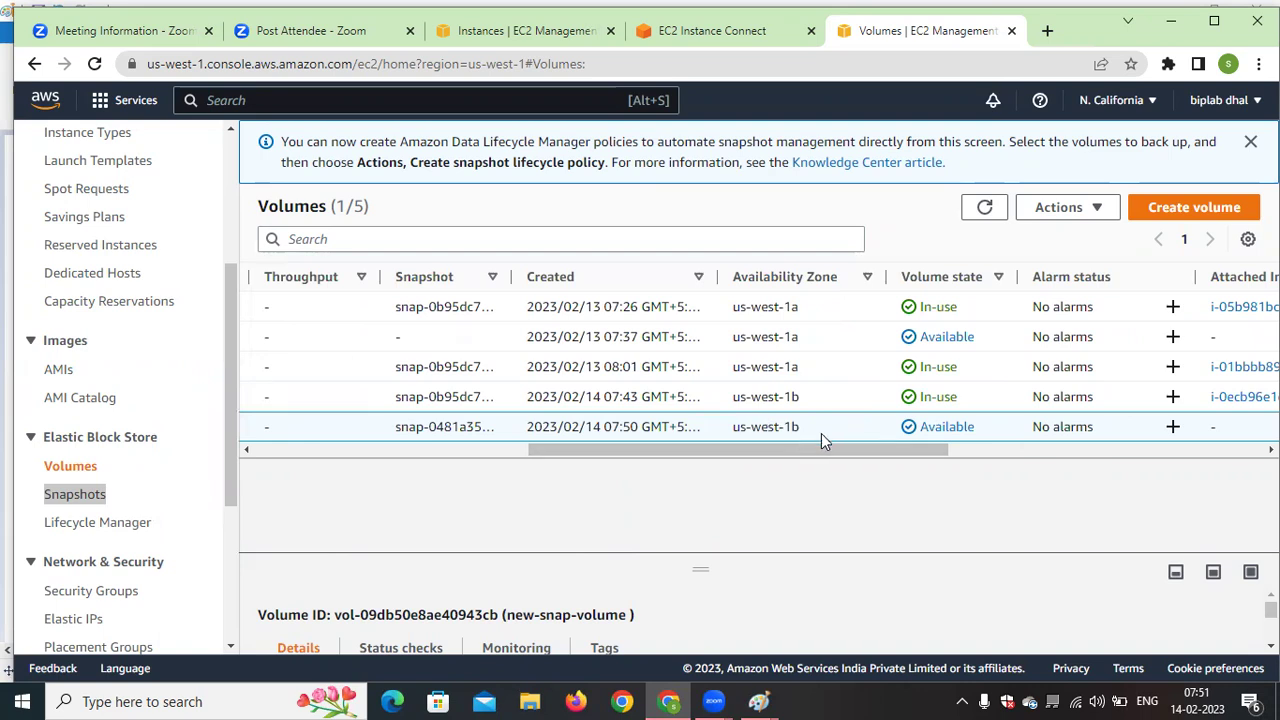
{"action": "left_click_drag", "start_coordinate": [821, 450], "coordinate": [397, 452]}
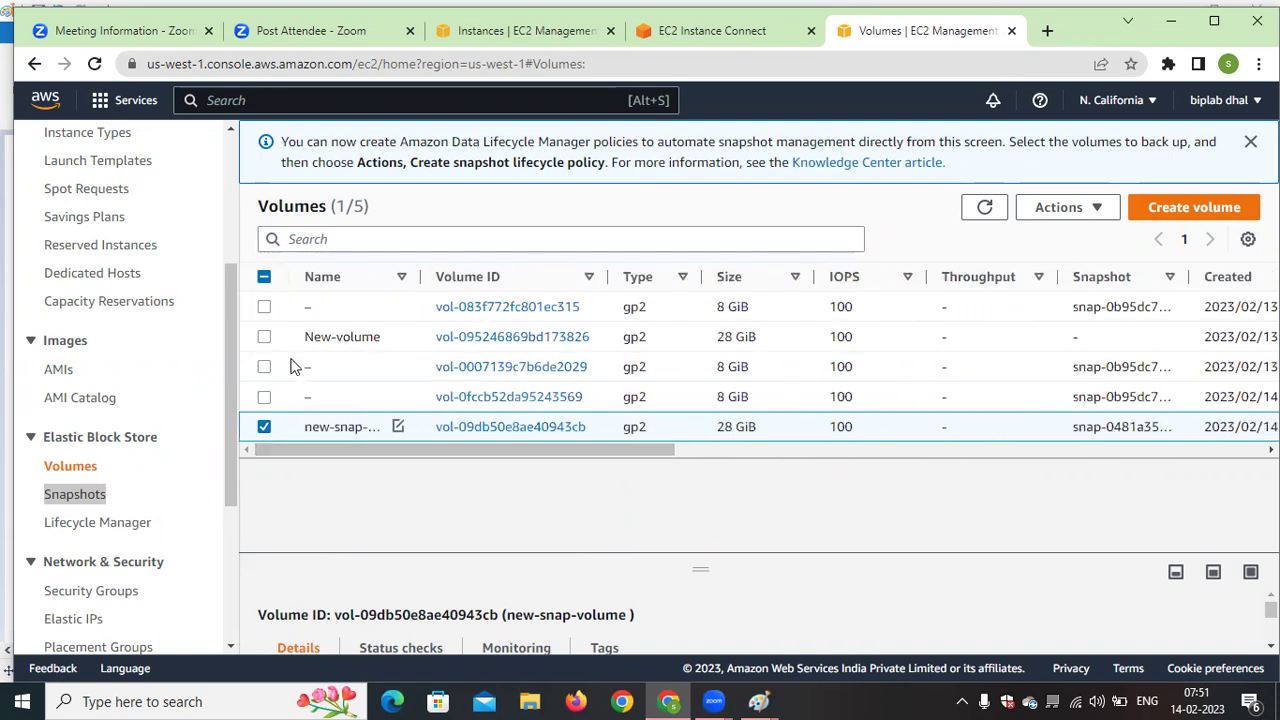
{"action": "left_click", "coordinate": [265, 337]}
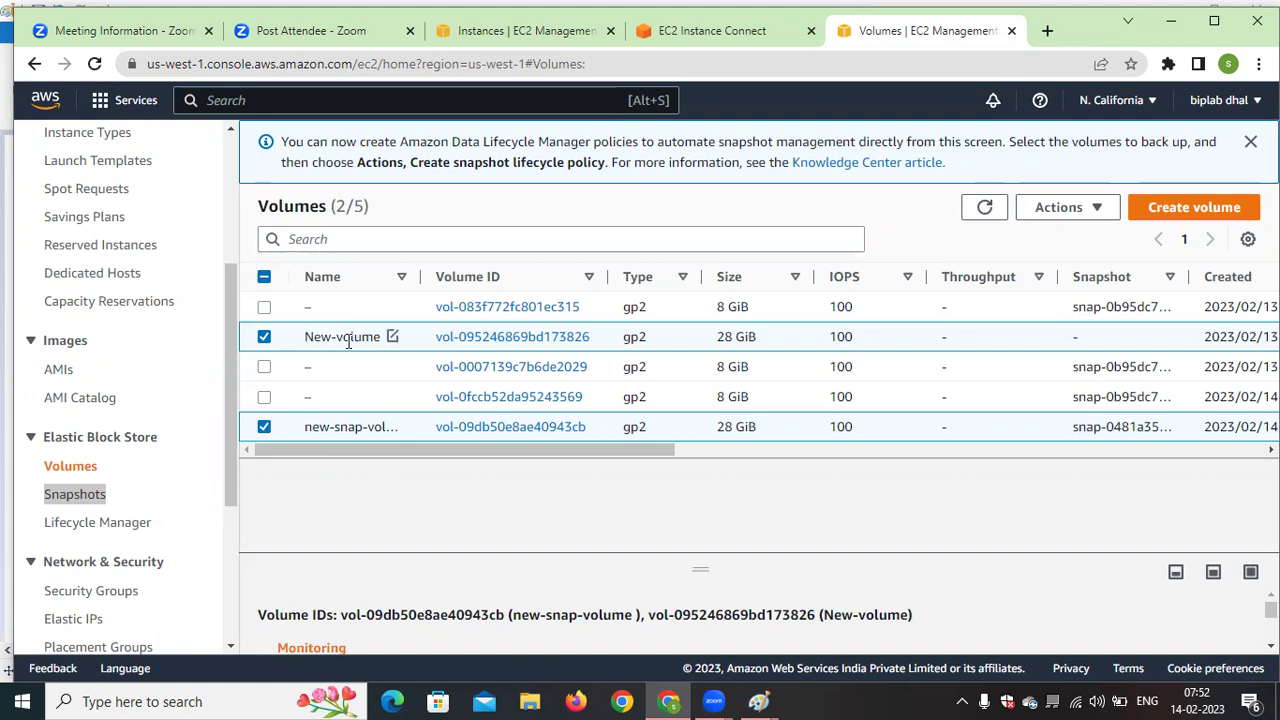
{"action": "left_click", "coordinate": [1062, 208]}
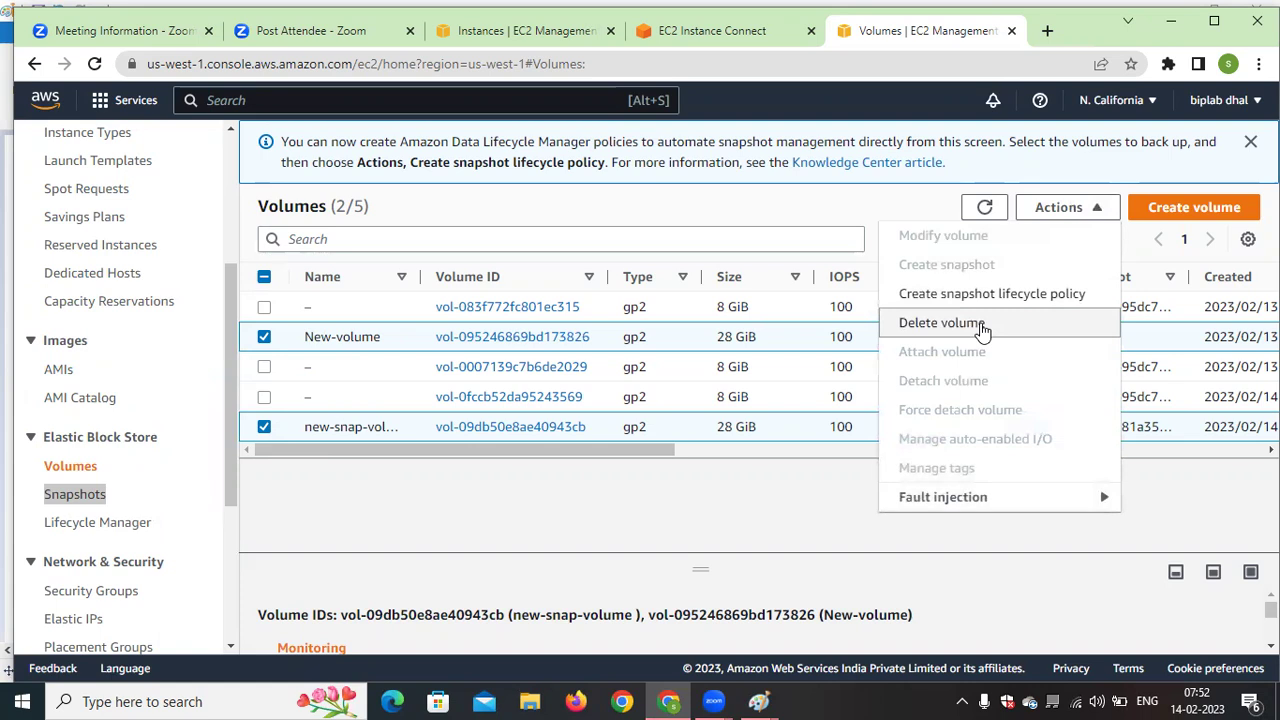
{"action": "left_click", "coordinate": [802, 519]}
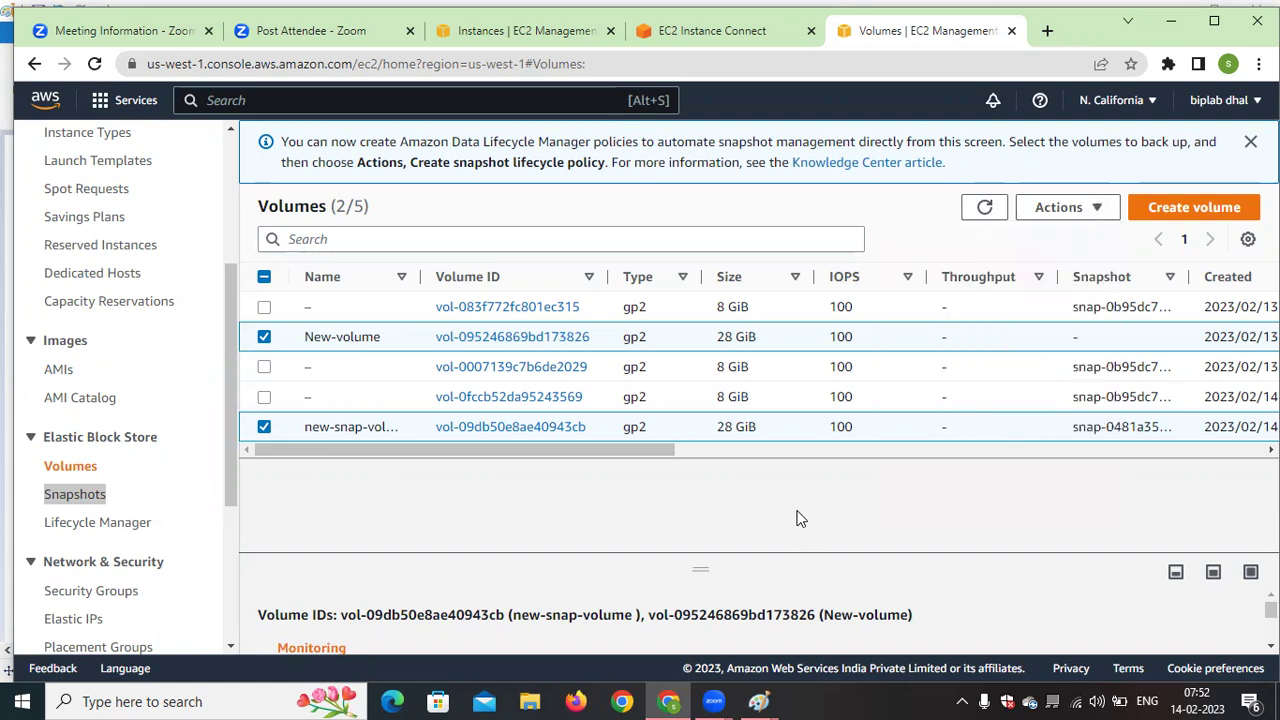
{"action": "left_click", "coordinate": [265, 337]}
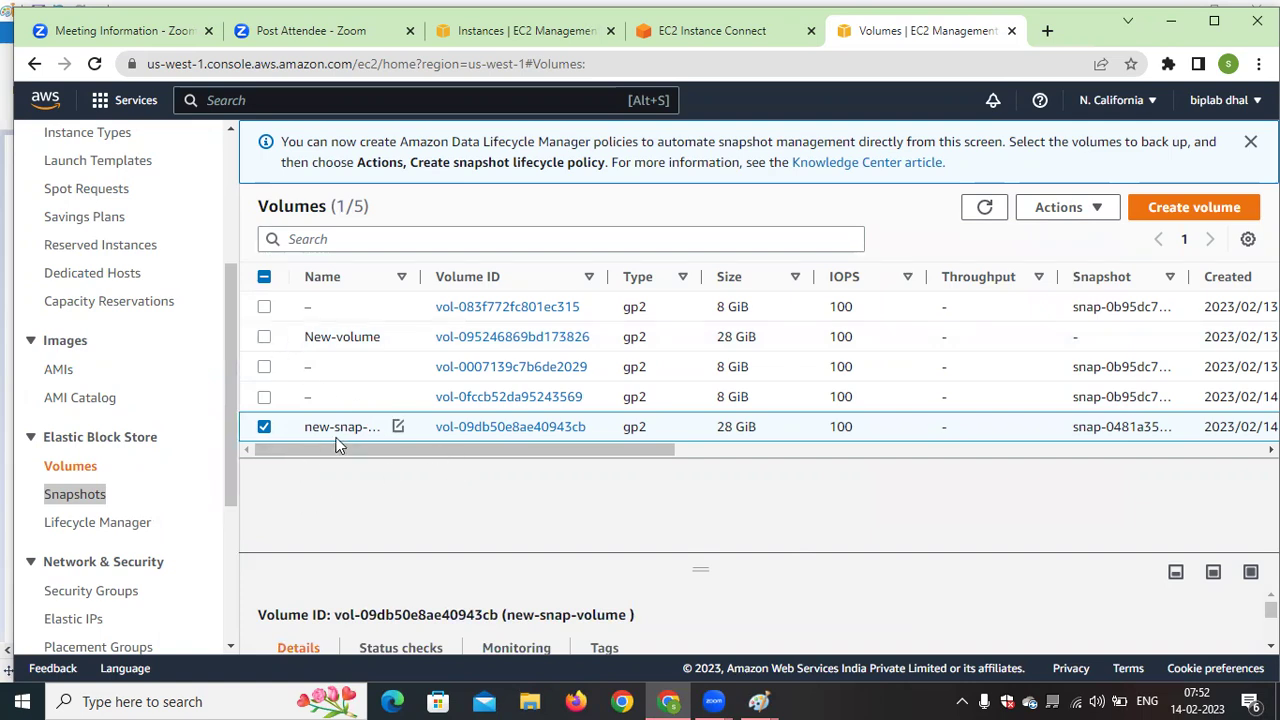
Attach new-snap-volume to the machine-3 instance with the device name /dev/sdf
{"action": "left_click_drag", "start_coordinate": [454, 449], "coordinate": [731, 465]}
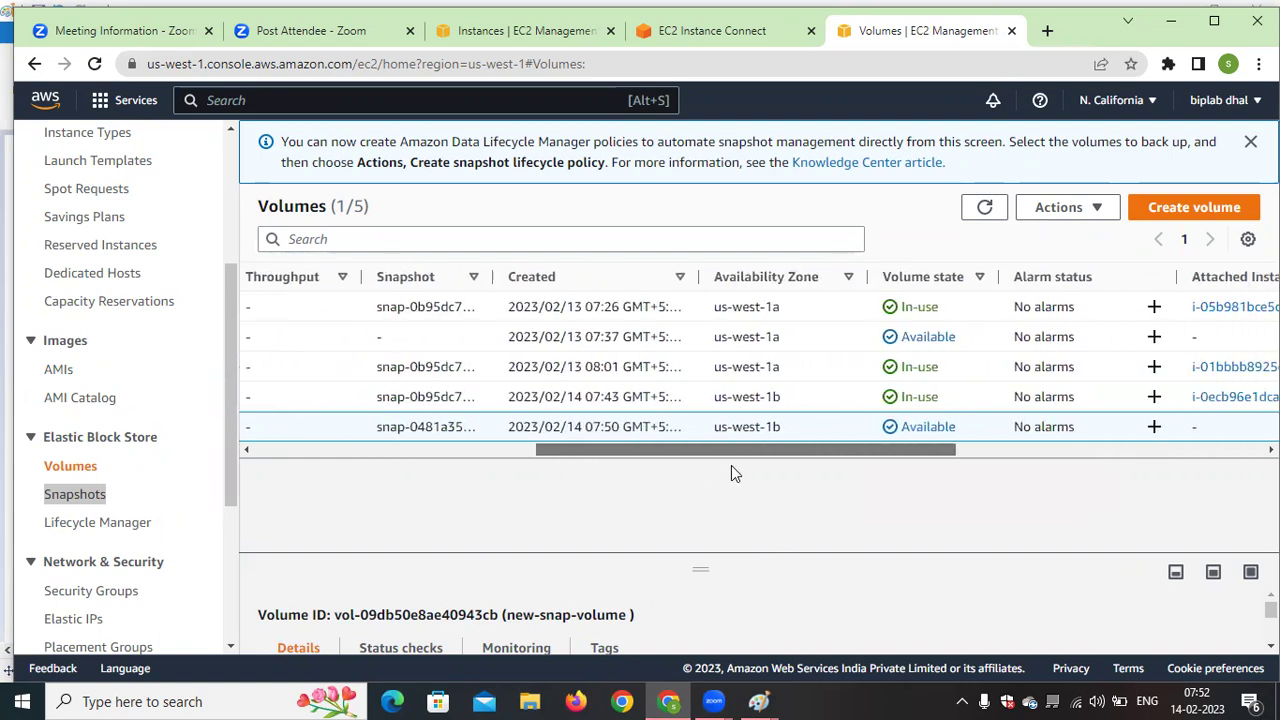
{"action": "left_click_drag", "start_coordinate": [806, 429], "coordinate": [270, 449]}
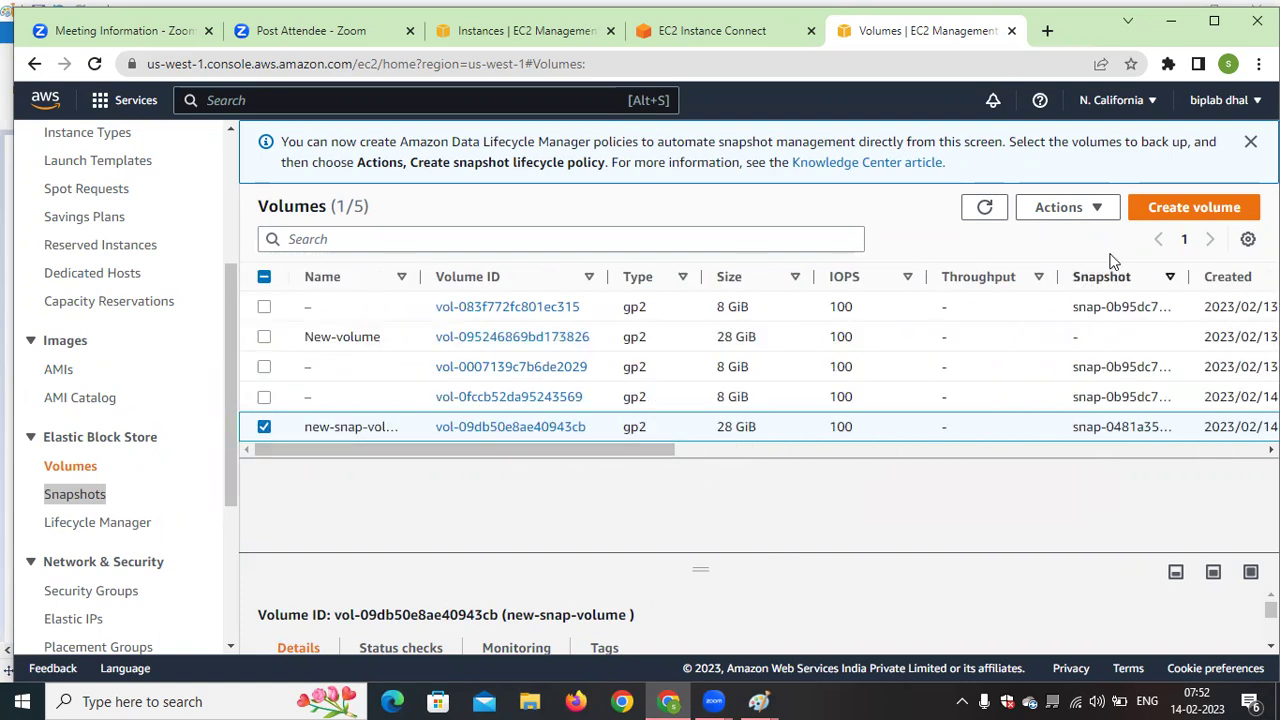
{"action": "left_click", "coordinate": [1066, 207]}
{"action": "left_click", "coordinate": [975, 352]}
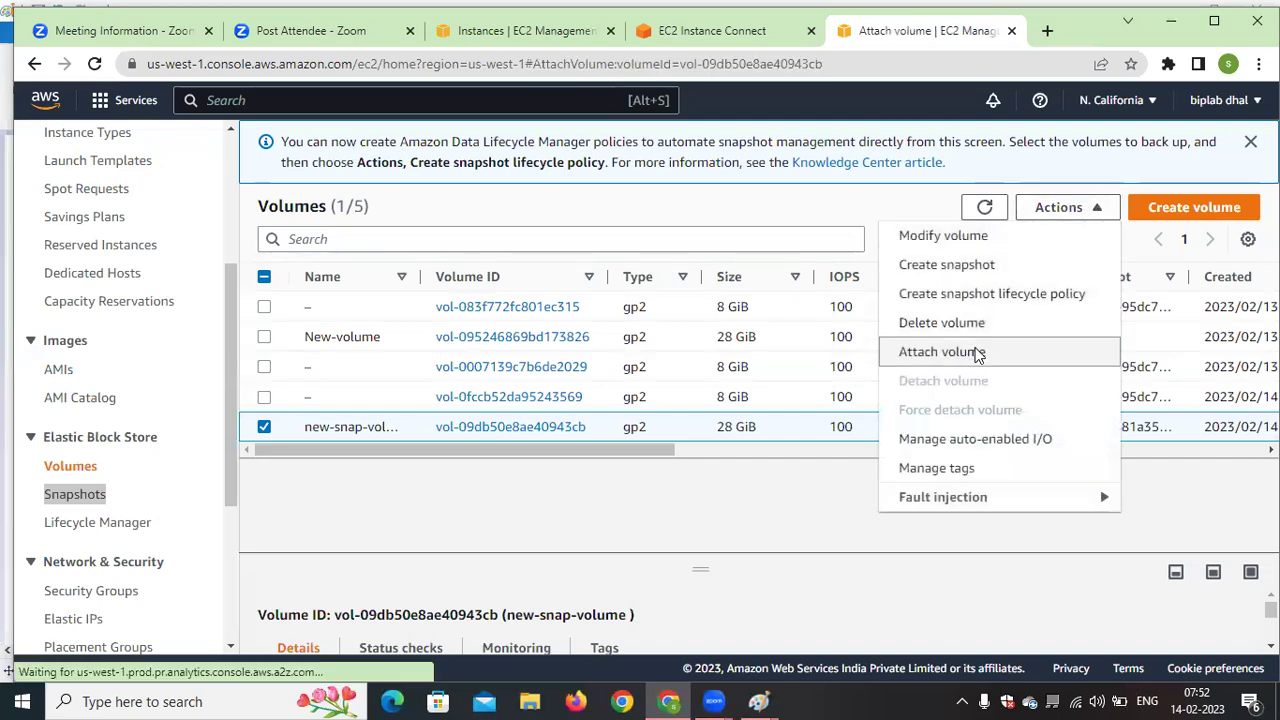
{"action": "scroll", "coordinate": [551, 471], "scroll_direction": "down", "scroll_amount": 1}
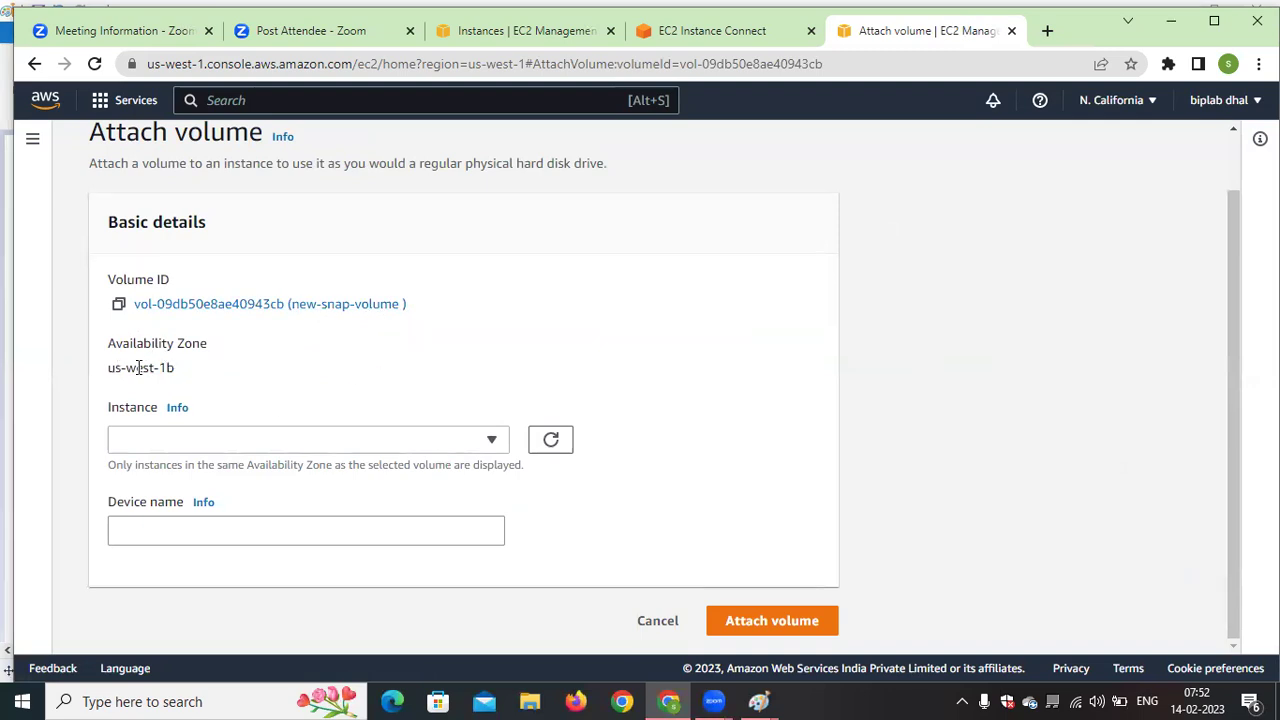
{"action": "left_click", "coordinate": [377, 441]}
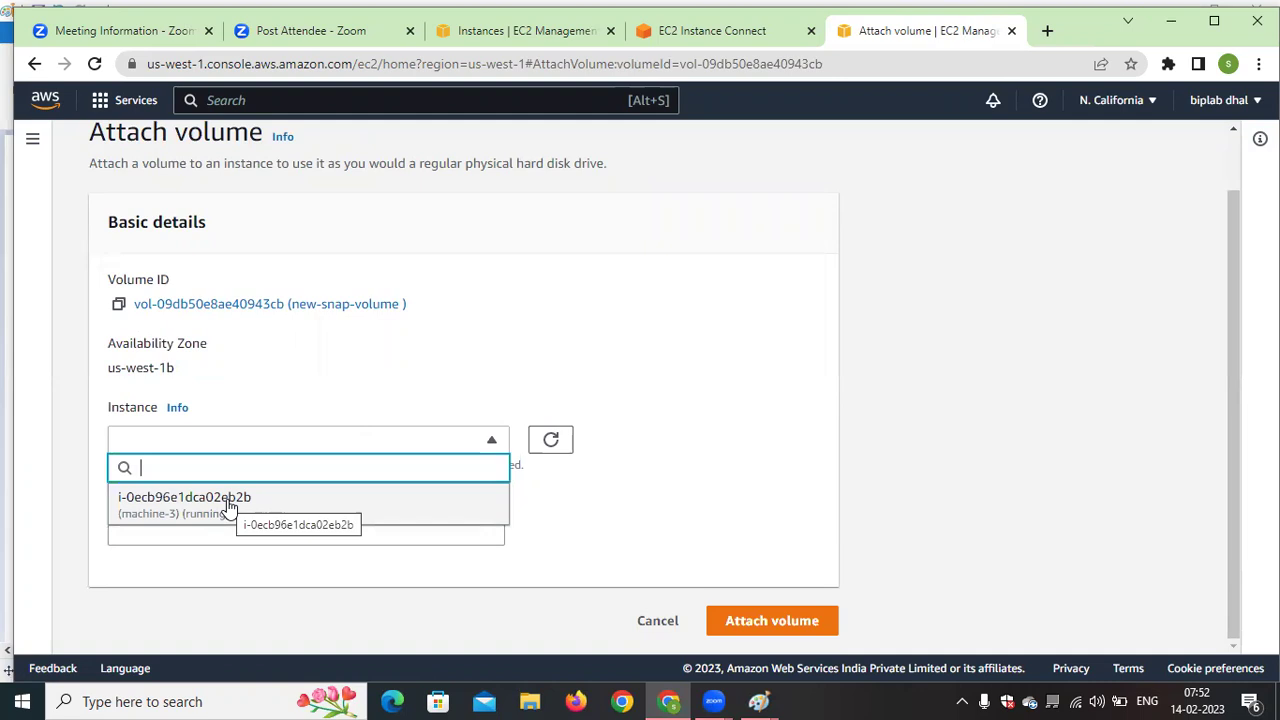
{"action": "left_click", "coordinate": [227, 507]}
{"action": "scroll", "coordinate": [410, 403], "scroll_direction": "down", "scroll_amount": 2}
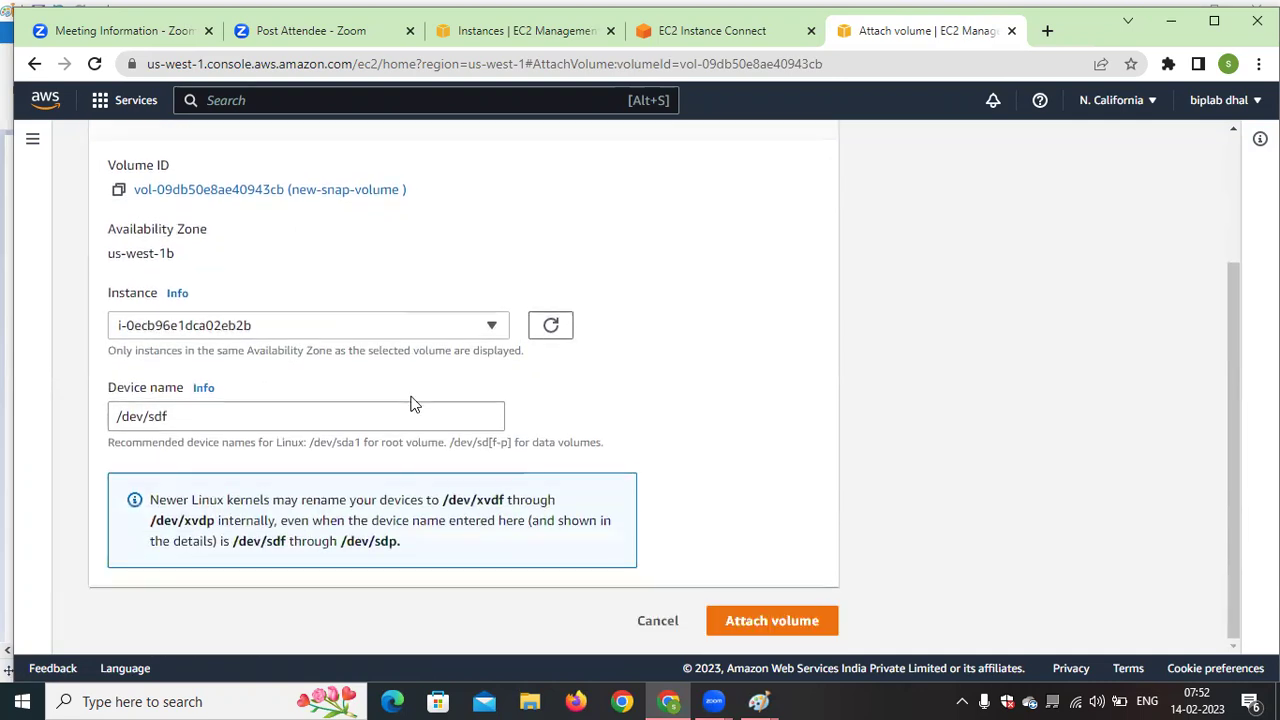
{"action": "left_click", "coordinate": [808, 628]}
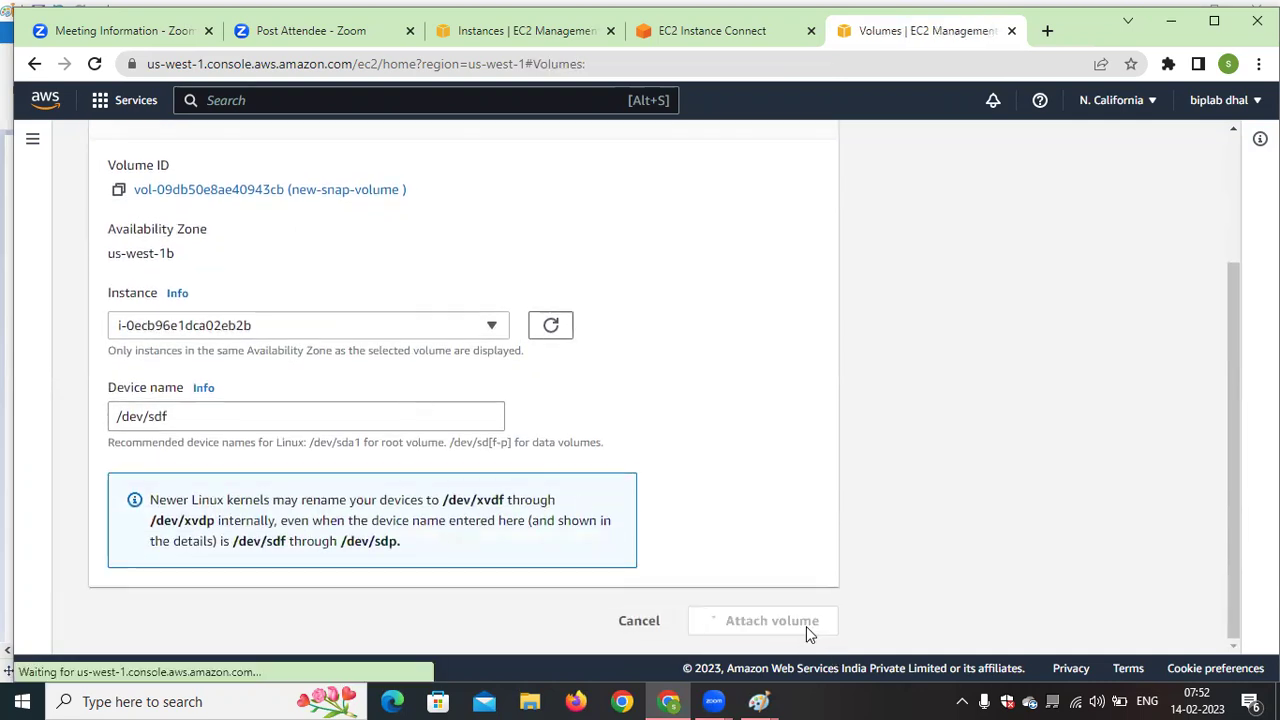
Check the volume's attachment in the volumes list and run lsblk in machine-3's terminal to list its disks
{"action": "left_click_drag", "start_coordinate": [512, 484], "coordinate": [943, 481]}
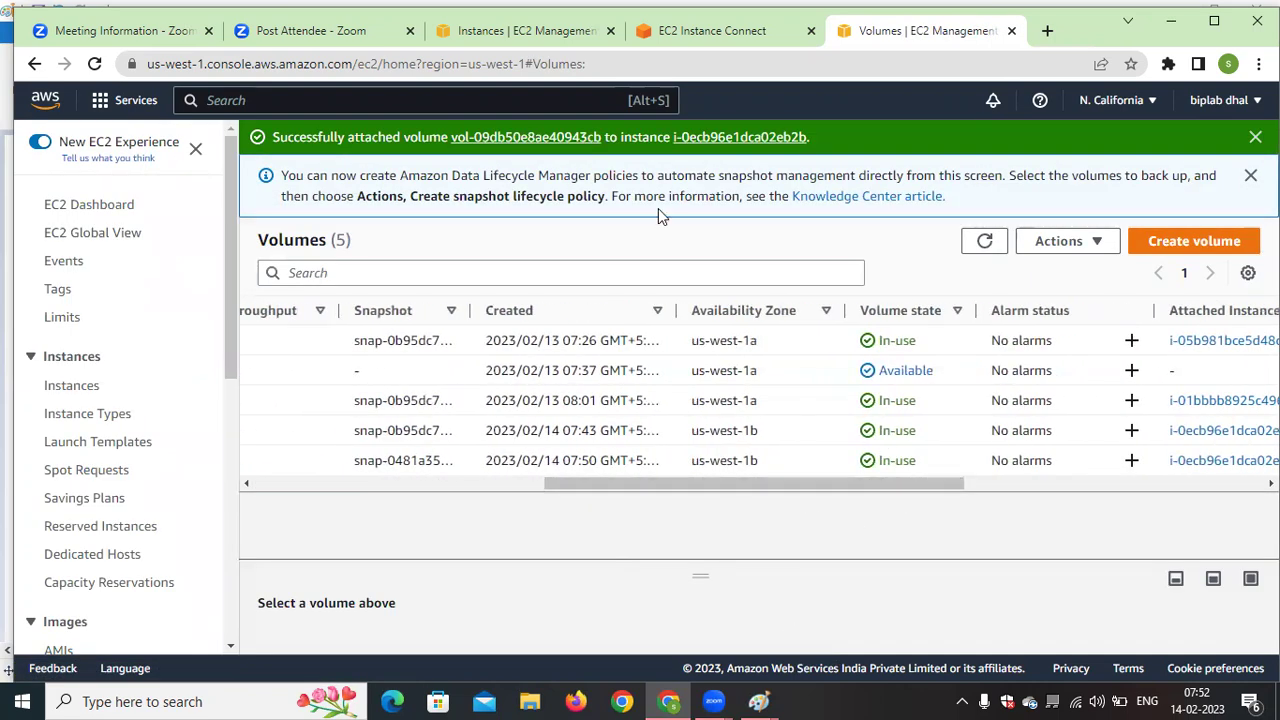
{"action": "left_click", "coordinate": [740, 28]}
{"action": "type", "text": "lsblk"}
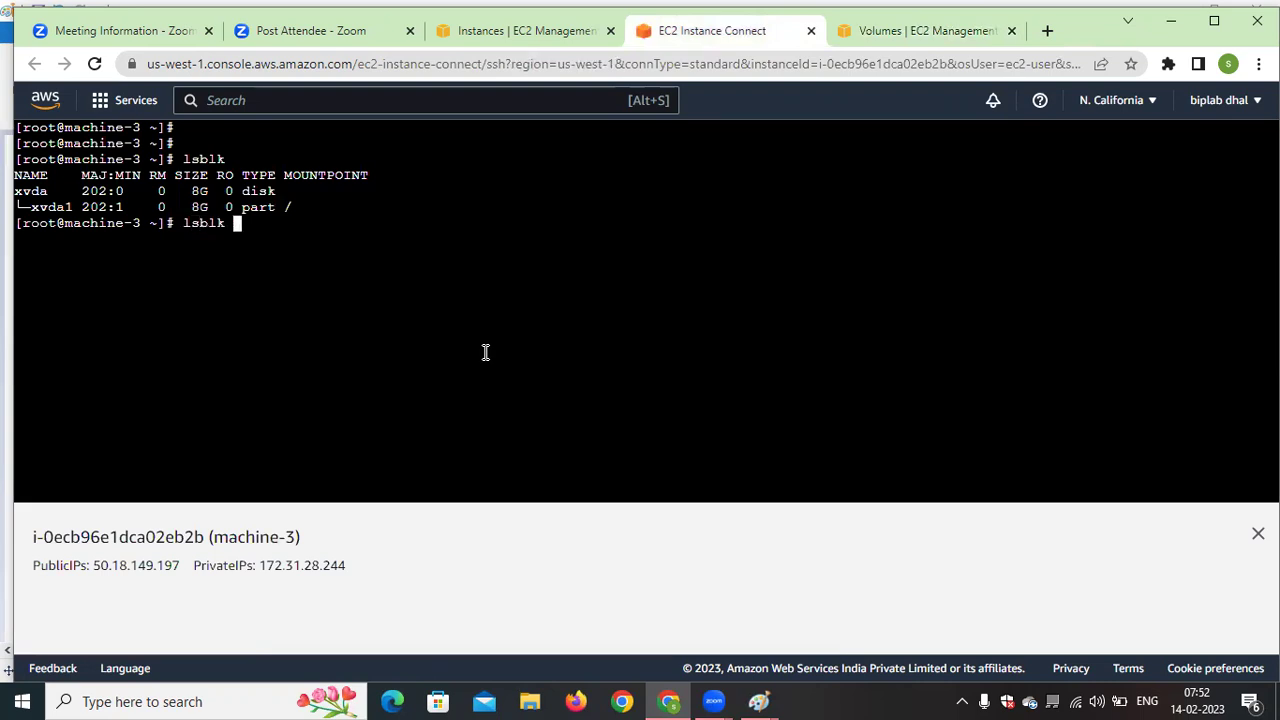
{"action": "key", "text": "Return"}
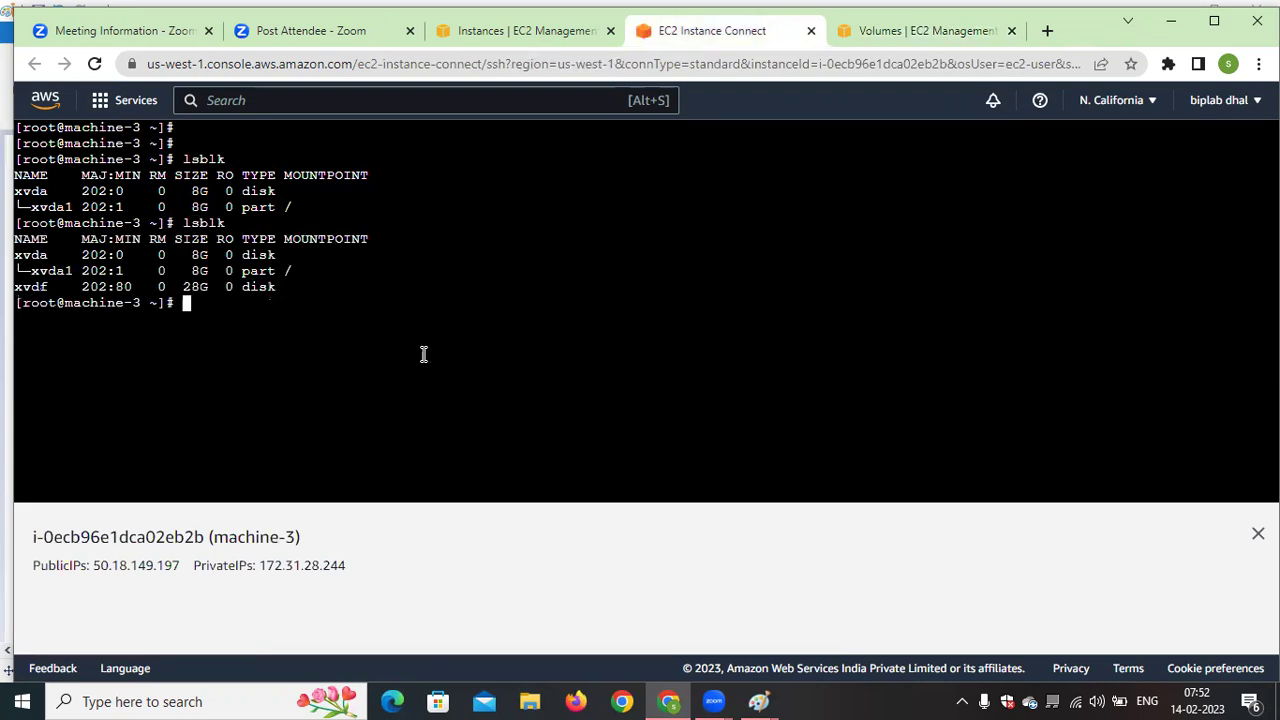
Create the directory /delhi on machine-3 and mount the 28G disk /dev/xvdf on it
{"action": "left_click_drag", "start_coordinate": [290, 287], "coordinate": [28, 300]}
{"action": "left_click", "coordinate": [358, 410]}
{"action": "type", "text": "mkdir /delhi"}
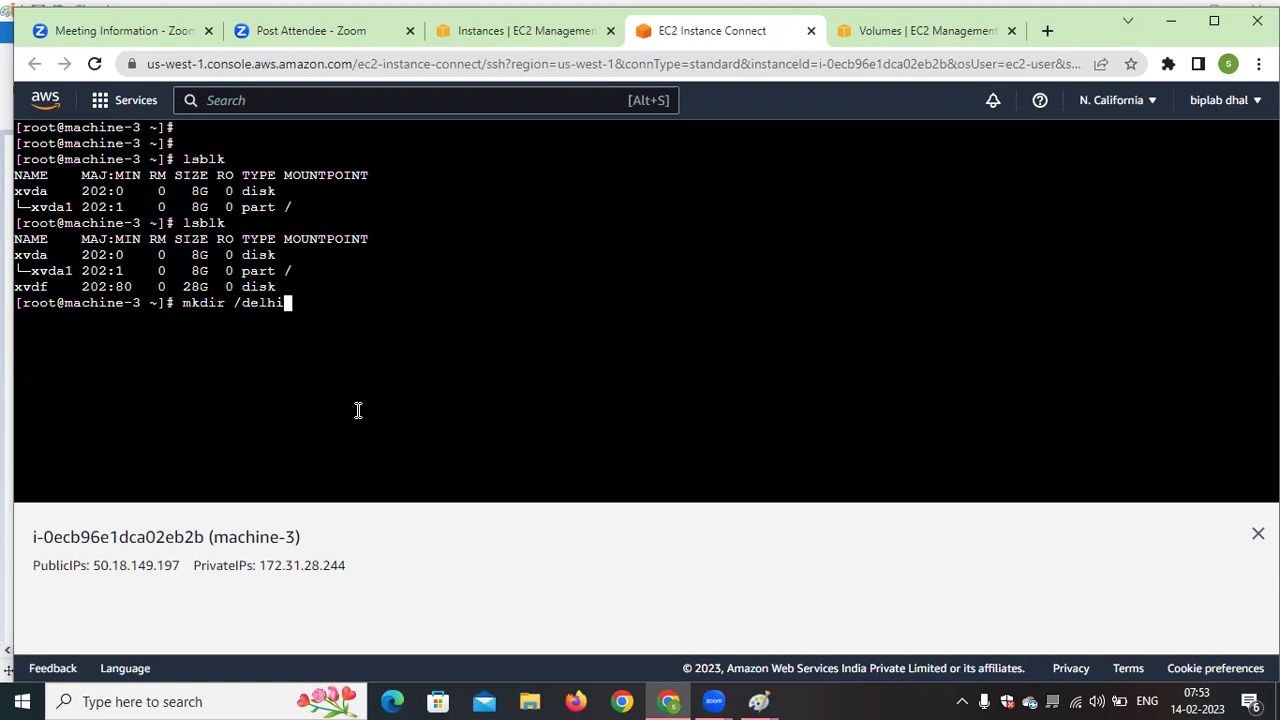
{"action": "key", "text": "Return"}
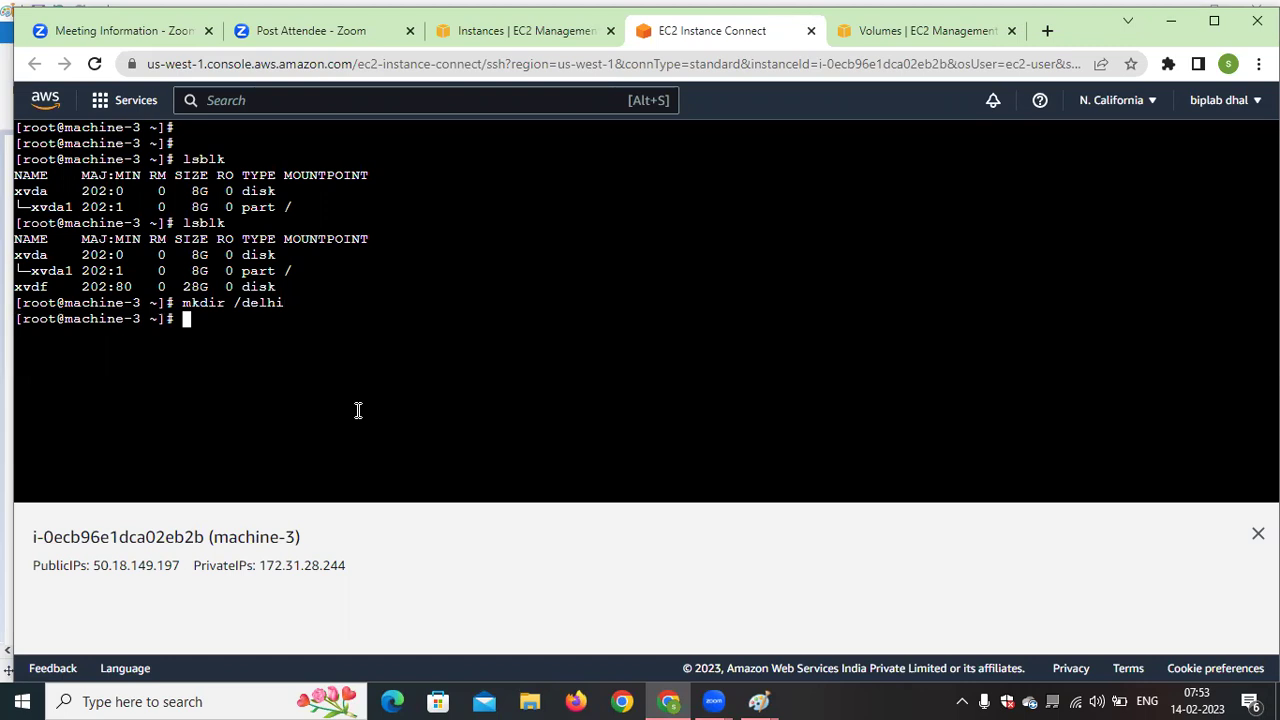
{"action": "type", "text": "mount /dev/xvdf /del"}
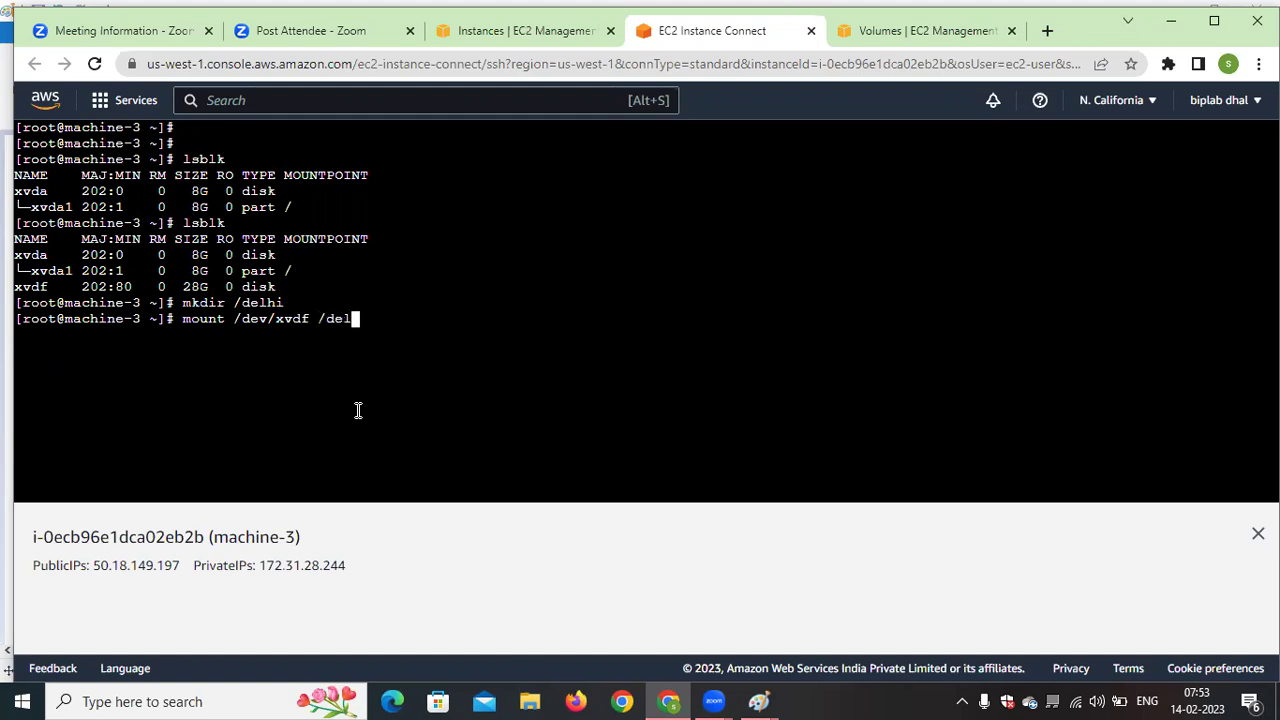
{"action": "key", "text": "Tab"}
{"action": "key", "text": "Return"}
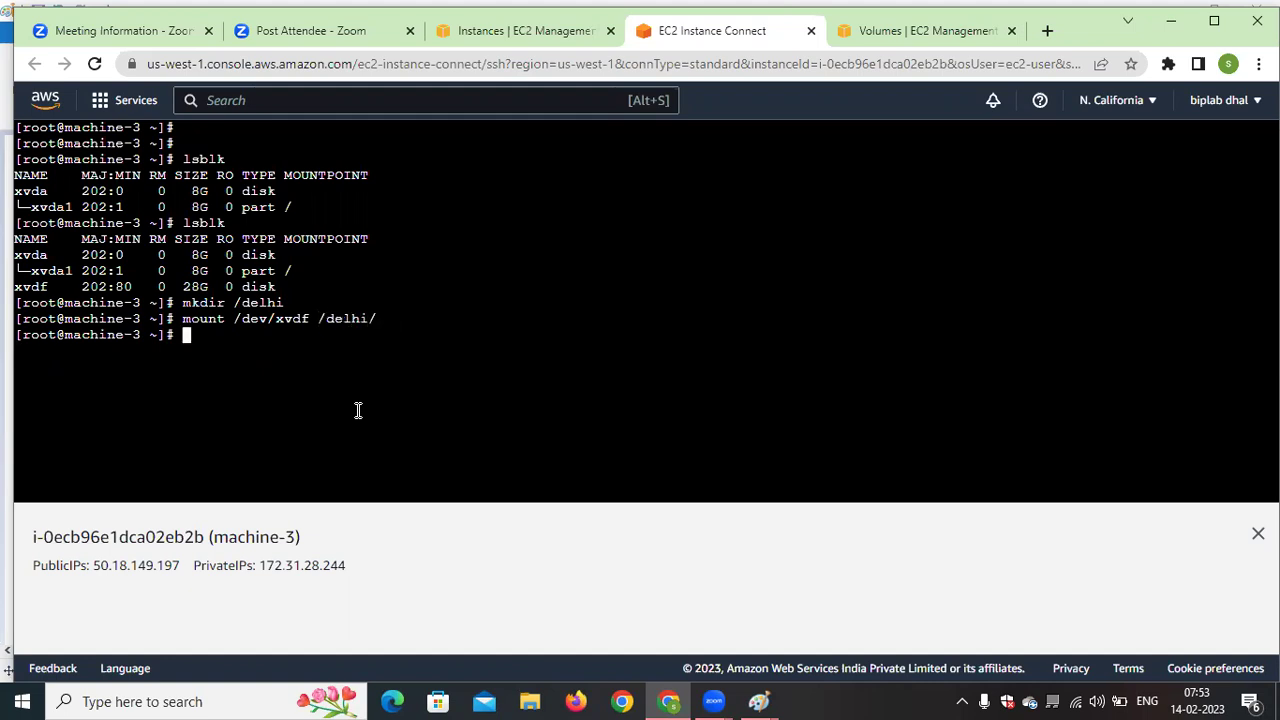
List the mounted filesystems in human-readable sizes and check the /dev/xvdf entry with df -h
{"action": "type", "text": "df -h"}
{"action": "key", "text": "Return"}
{"action": "left_click_drag", "start_coordinate": [385, 462], "coordinate": [10, 462]}
{"action": "left_click", "coordinate": [712, 322]}
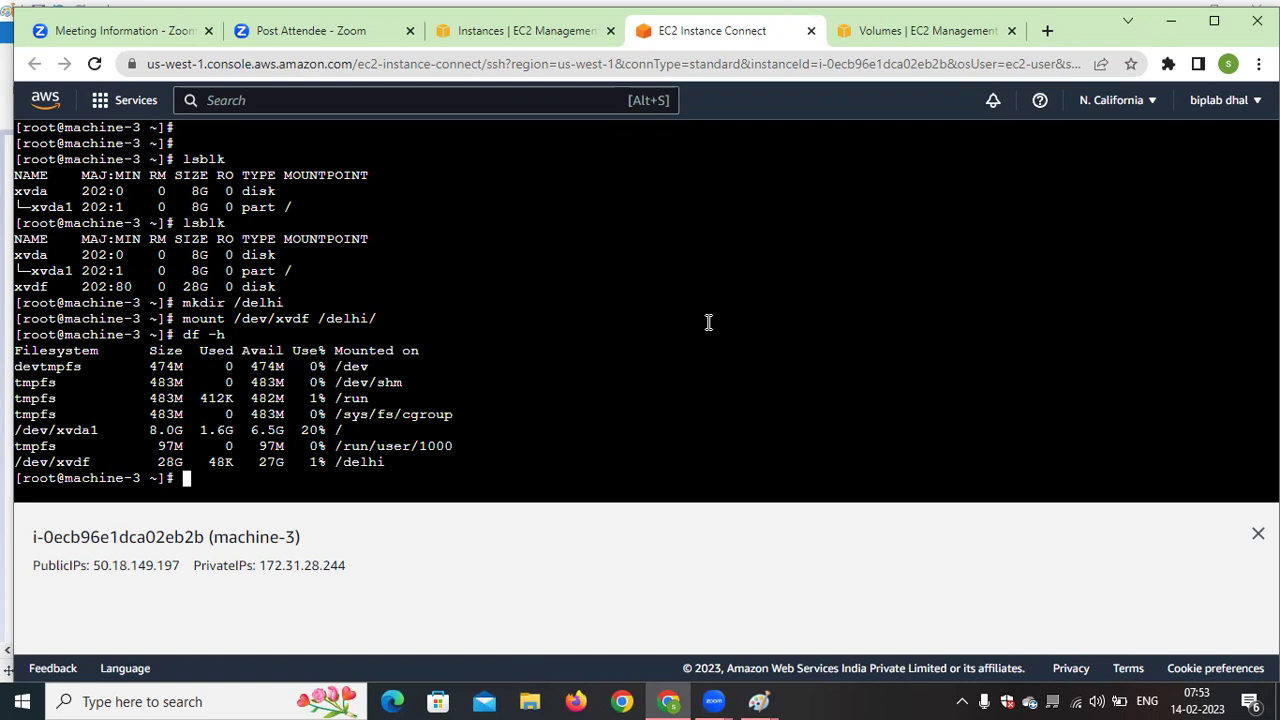
Change to the /delhi directory and list the files stored on the mounted volume
{"action": "type", "text": "cd /del"}
{"action": "key", "text": "Tab"}
{"action": "key", "text": "Return"}
{"action": "type", "text": "ls"}
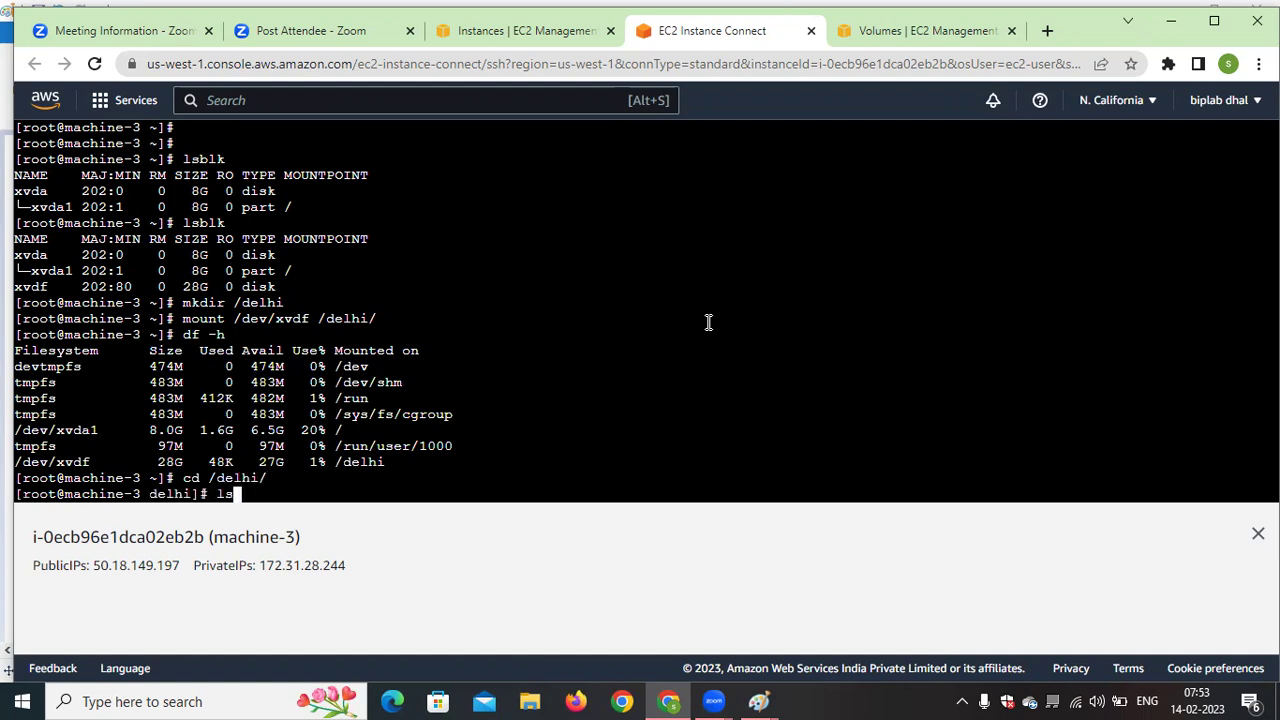
{"action": "key", "text": "Return"}
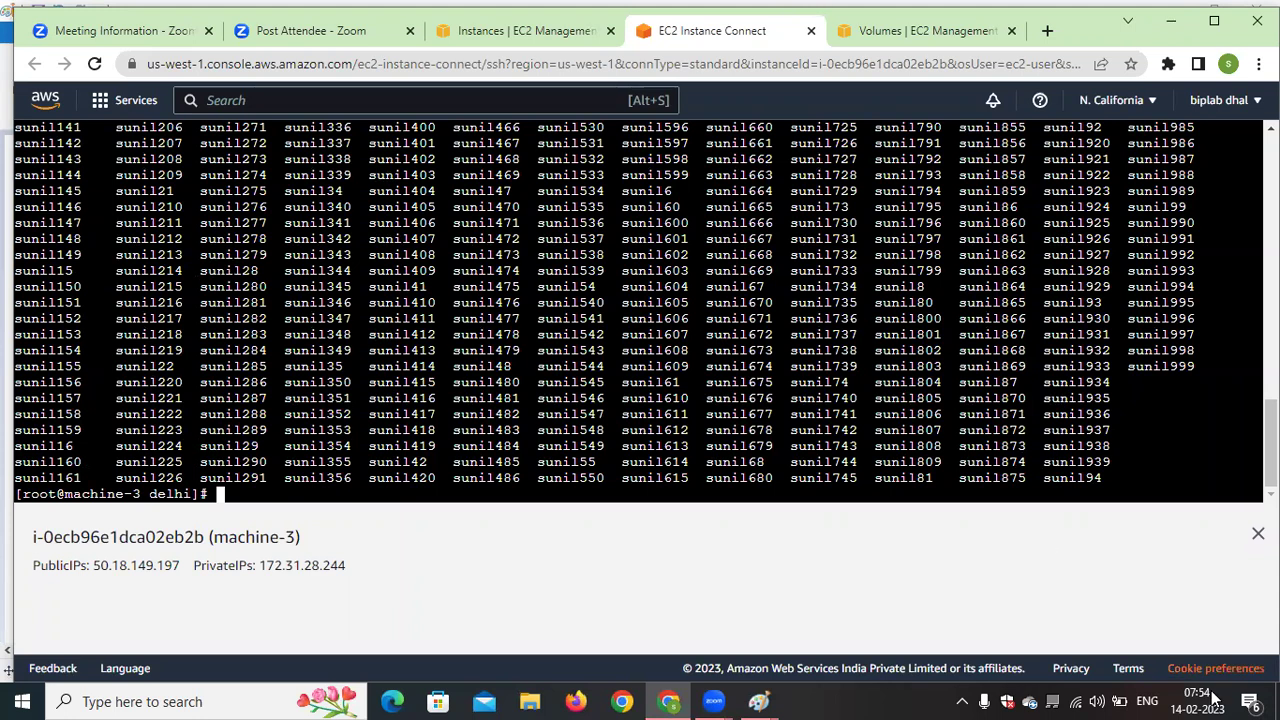
Switch to the AWS EBS diagram in Paint and frame the "create snapshot" text with an orange rectangle
{"action": "left_click", "coordinate": [759, 701]}
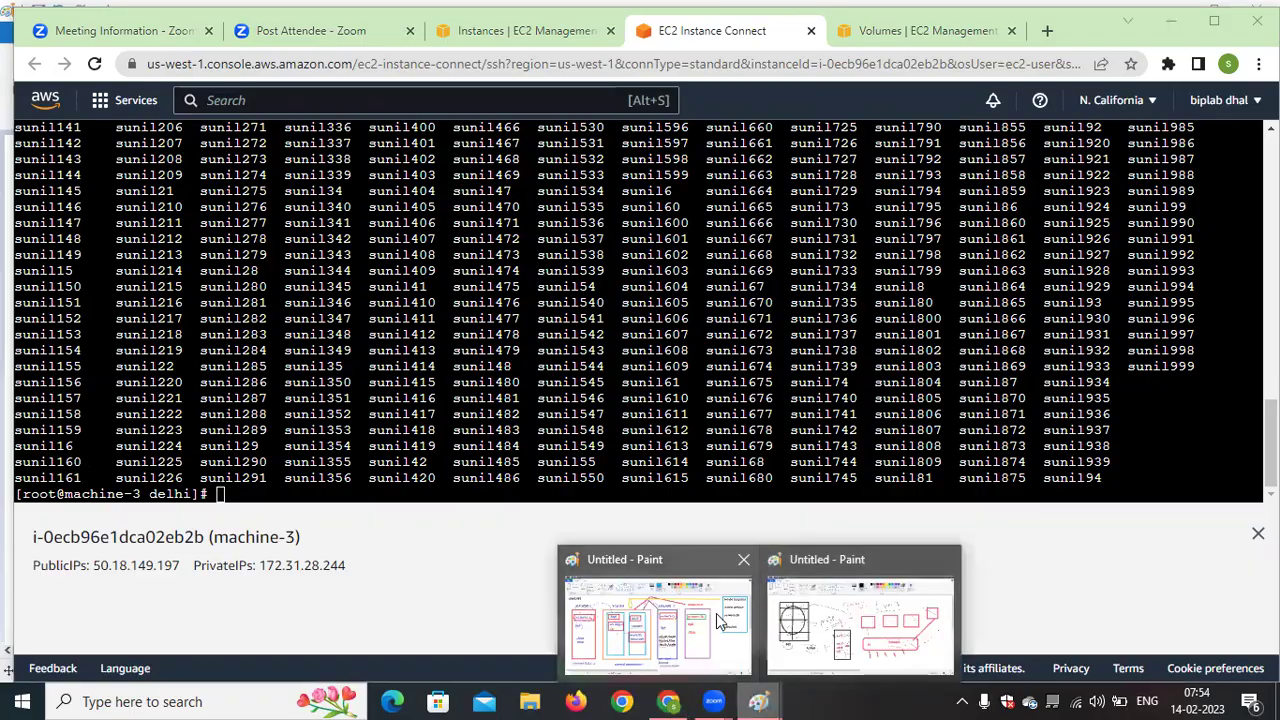
{"action": "left_click", "coordinate": [718, 622]}
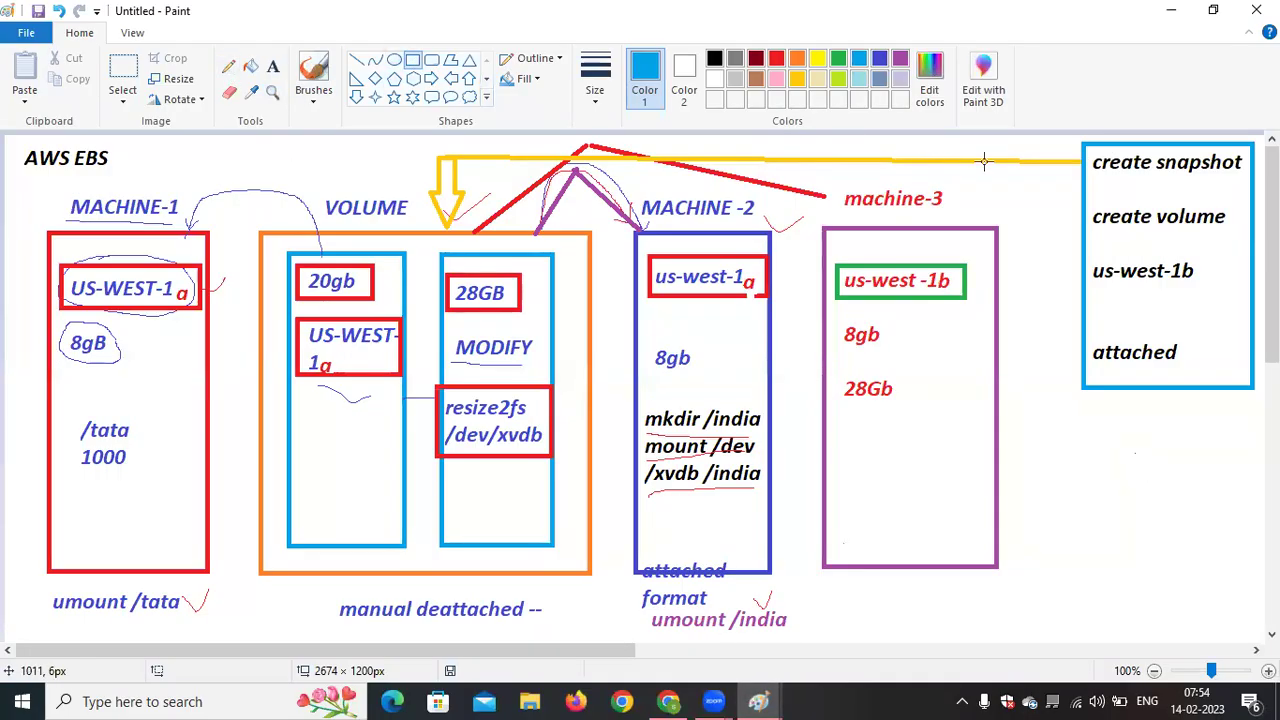
{"action": "left_click", "coordinate": [797, 58]}
{"action": "mouse_move", "coordinate": [1088, 150]}
{"action": "left_mouse_down"}
{"action": "mouse_move", "coordinate": [1125, 177]}
{"action": "mouse_move", "coordinate": [1249, 177]}
{"action": "left_mouse_up"}
{"action": "left_click", "coordinate": [1154, 483]}
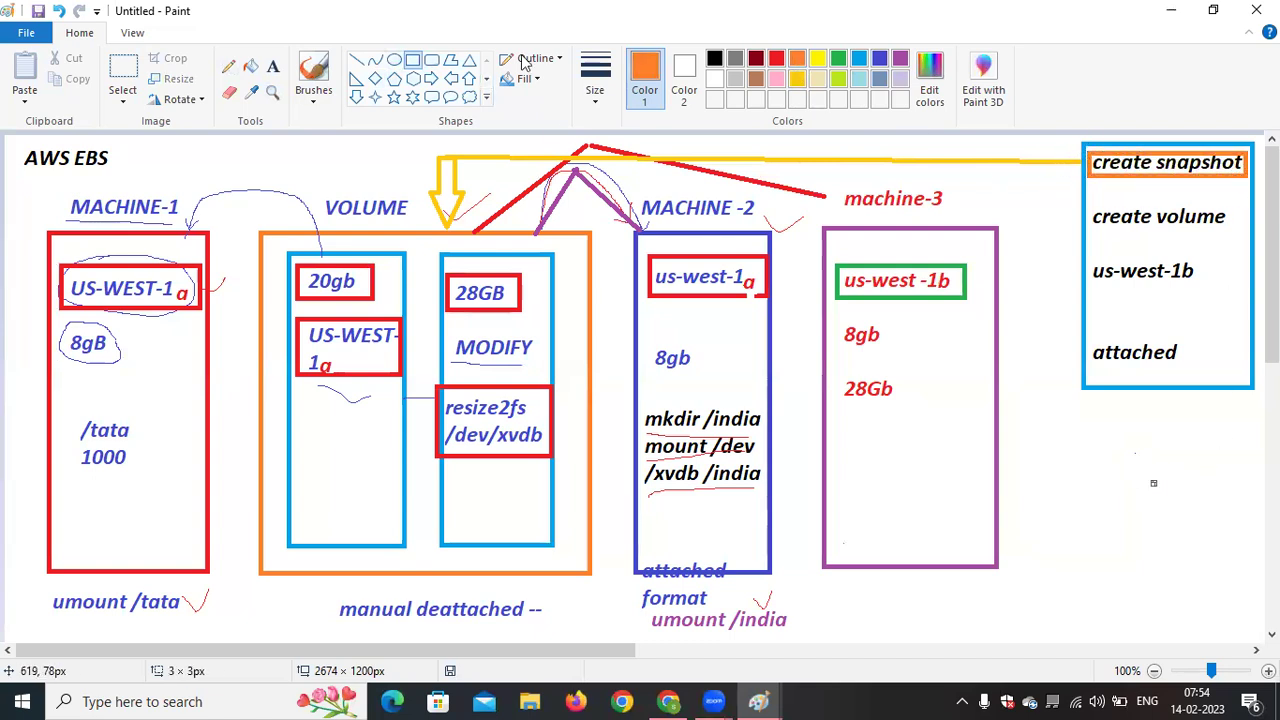
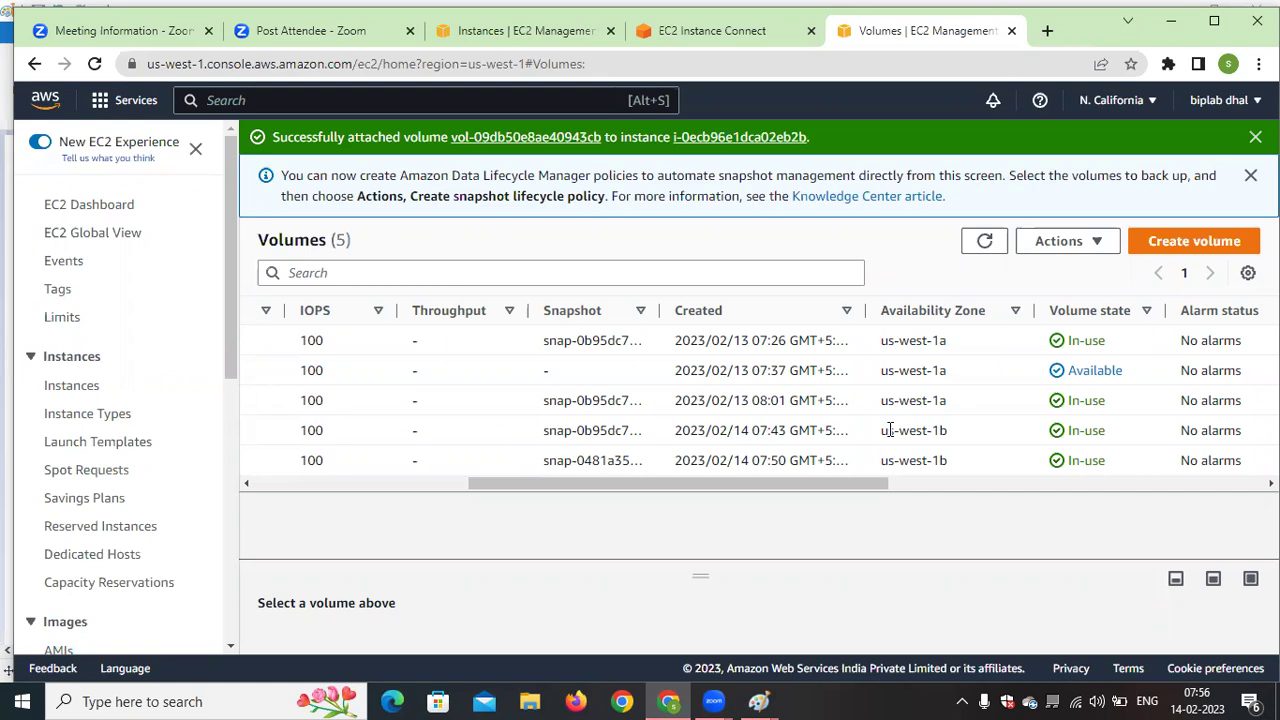
Open a new Paint window with a blank canvas
{"action": "left_click_drag", "start_coordinate": [851, 485], "coordinate": [529, 508]}
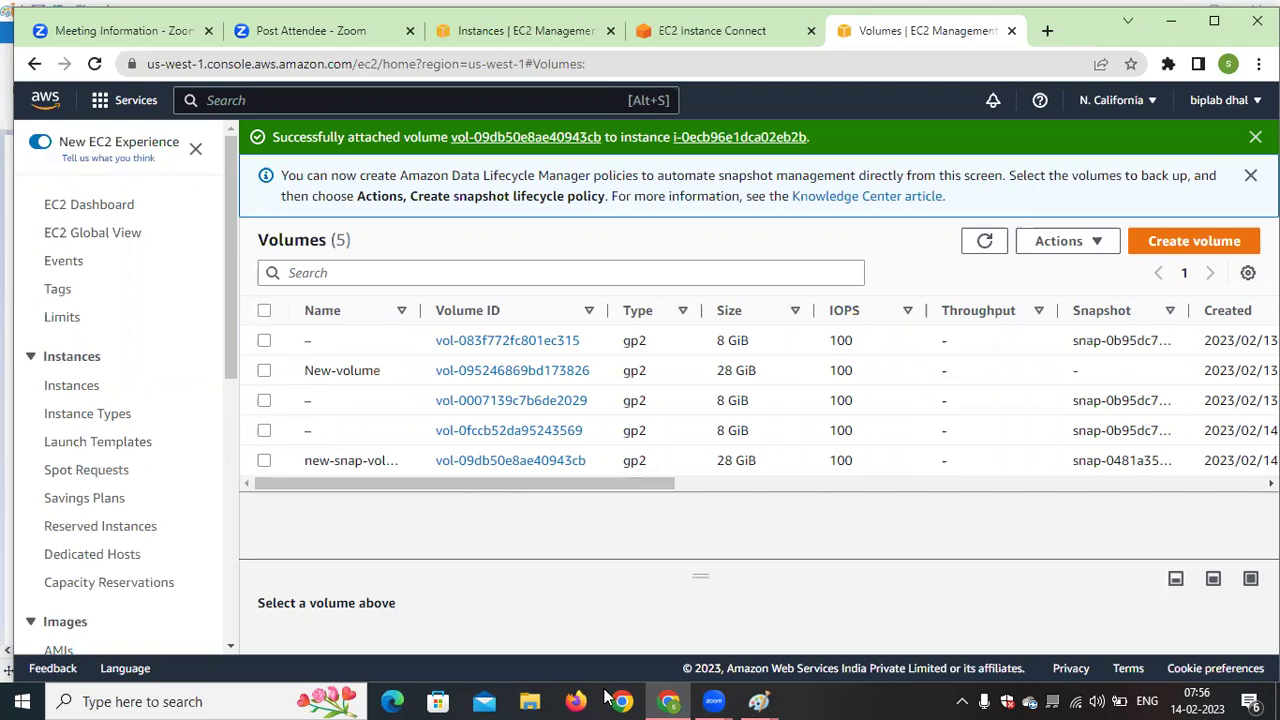
{"action": "left_click", "coordinate": [759, 701]}
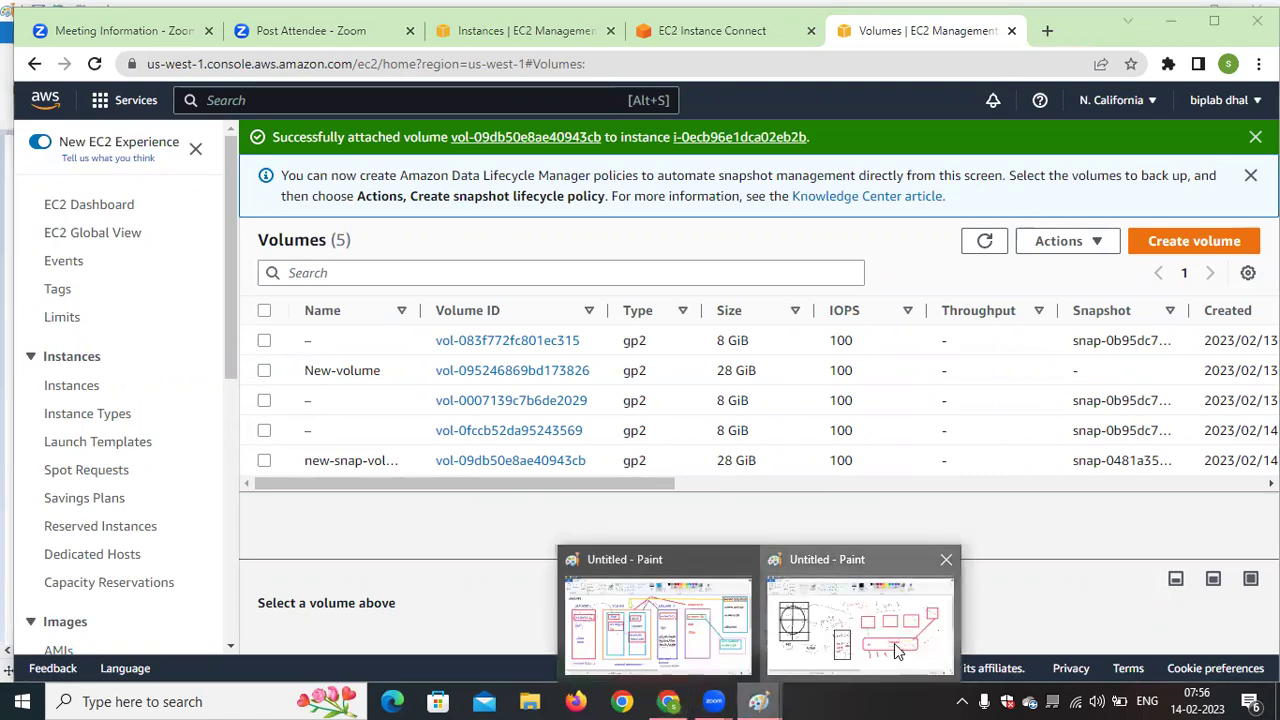
{"action": "left_click", "coordinate": [899, 657]}
{"action": "left_click", "coordinate": [412, 60]}
{"action": "left_click", "coordinate": [215, 700]}
{"action": "type", "text": "paint"}
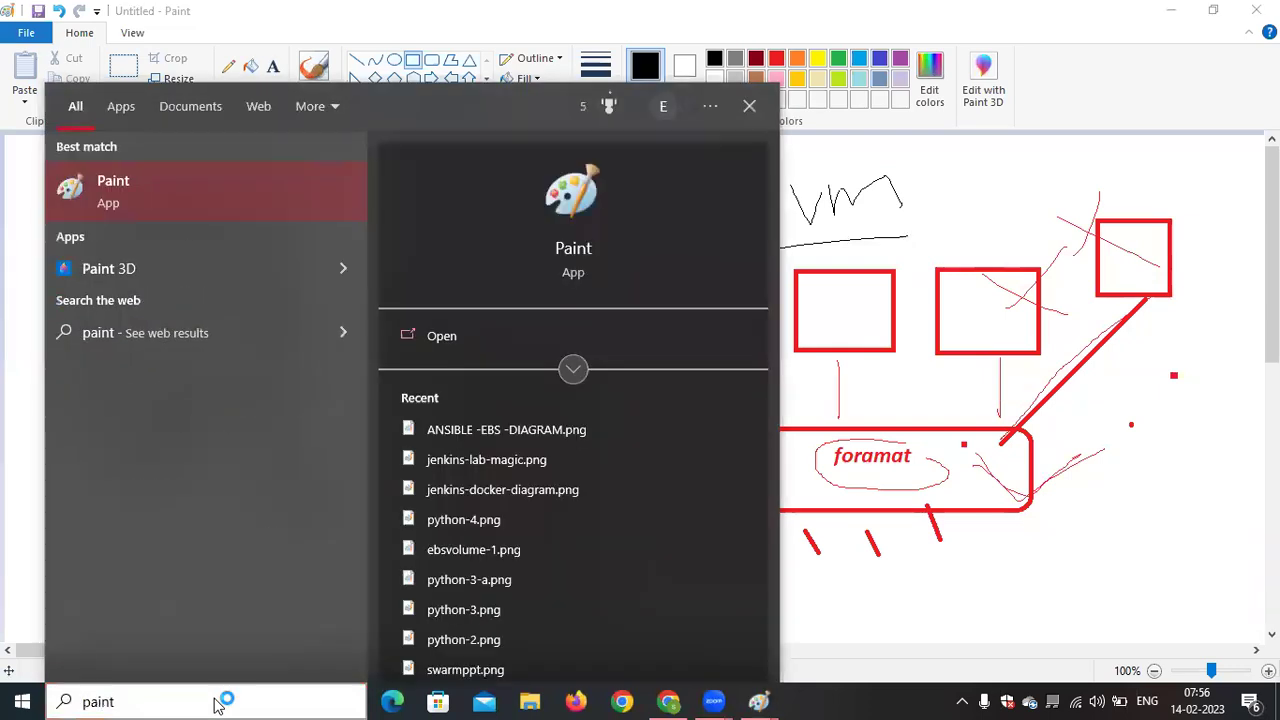
{"action": "key", "text": "Return"}
Draw three black rectangles side by side across the upper part of the blank canvas
{"action": "left_click", "coordinate": [416, 62]}
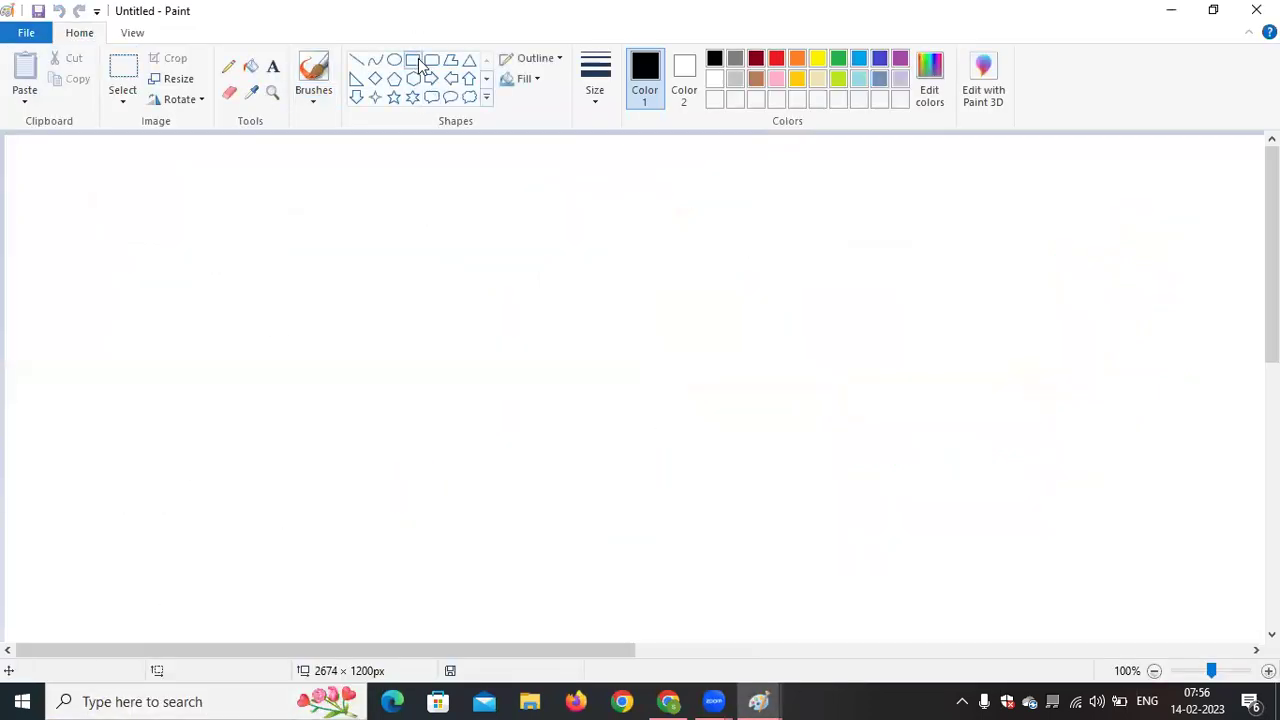
{"action": "left_click_drag", "start_coordinate": [152, 256], "coordinate": [272, 340]}
{"action": "left_click", "coordinate": [440, 351]}
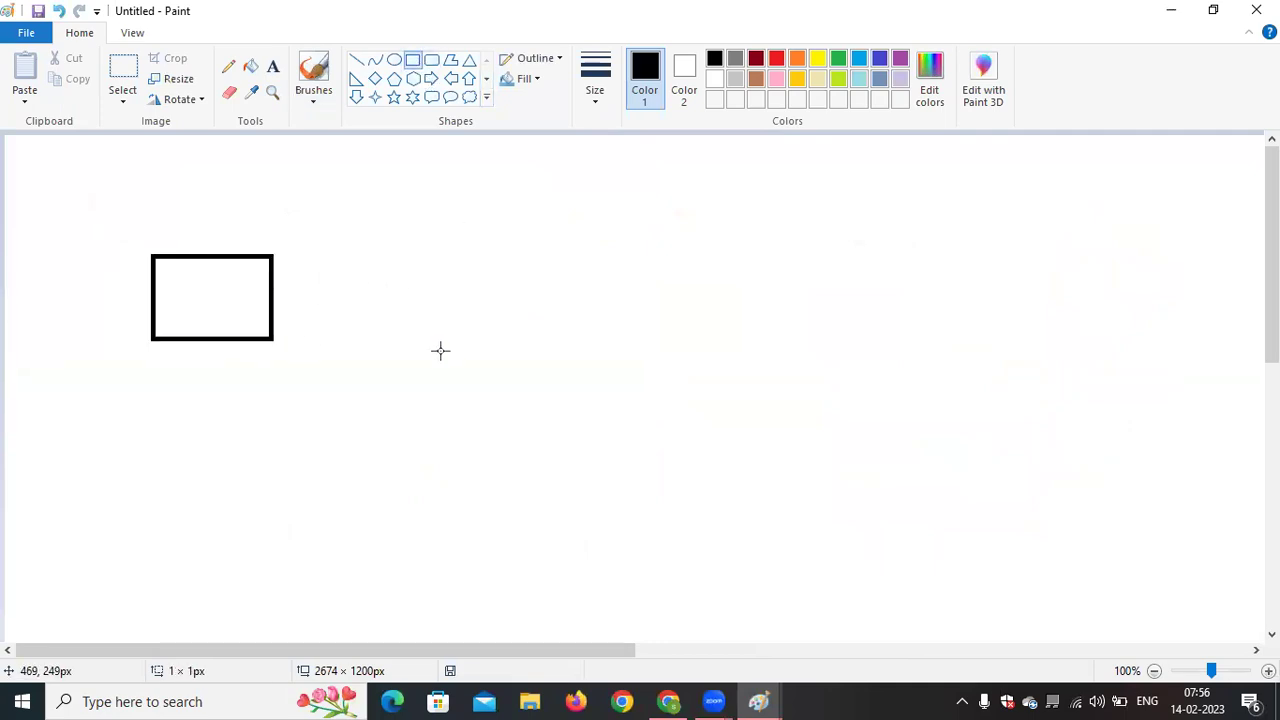
{"action": "left_click_drag", "start_coordinate": [391, 246], "coordinate": [571, 352]}
{"action": "left_click_drag", "start_coordinate": [760, 245], "coordinate": [935, 360]}
{"action": "left_click", "coordinate": [978, 450]}
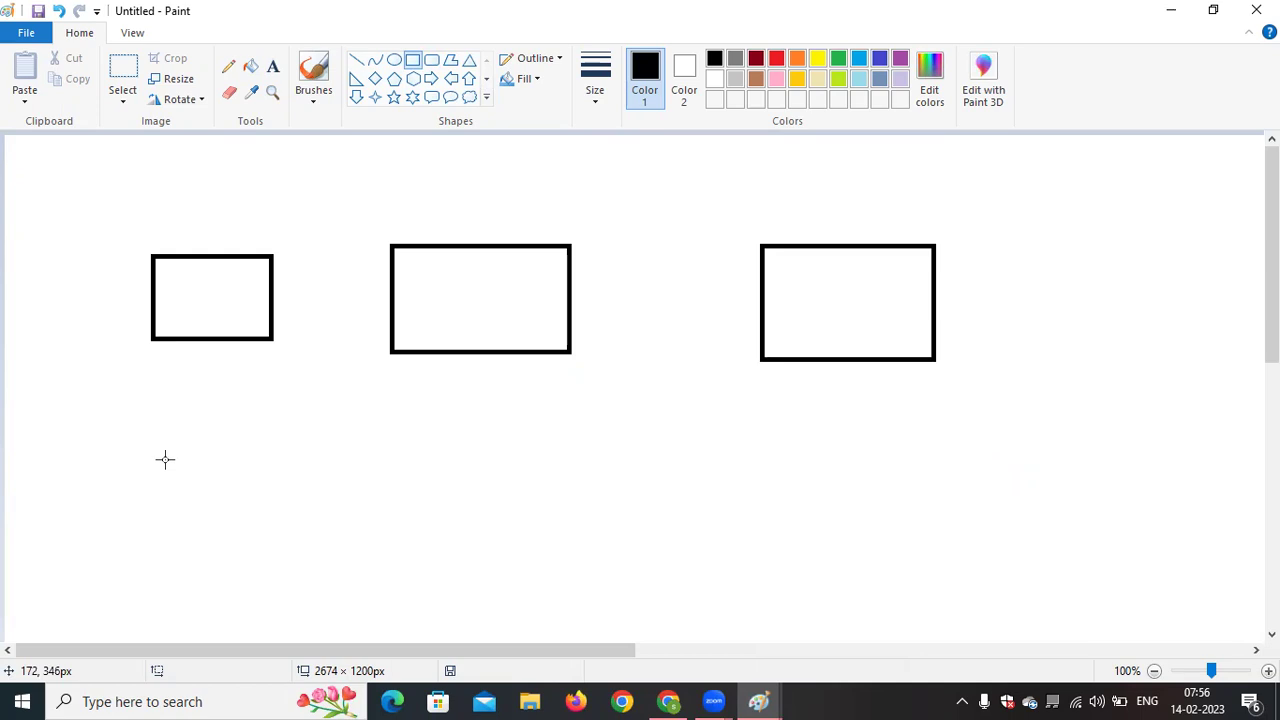
Draw a row of three taller black rectangles beneath the upper row of rectangles
{"action": "mouse_move", "coordinate": [154, 388]}
{"action": "left_mouse_down"}
{"action": "mouse_move", "coordinate": [154, 437]}
{"action": "mouse_move", "coordinate": [218, 584]}
{"action": "mouse_move", "coordinate": [314, 614]}
{"action": "left_mouse_up"}
{"action": "left_click", "coordinate": [480, 572]}
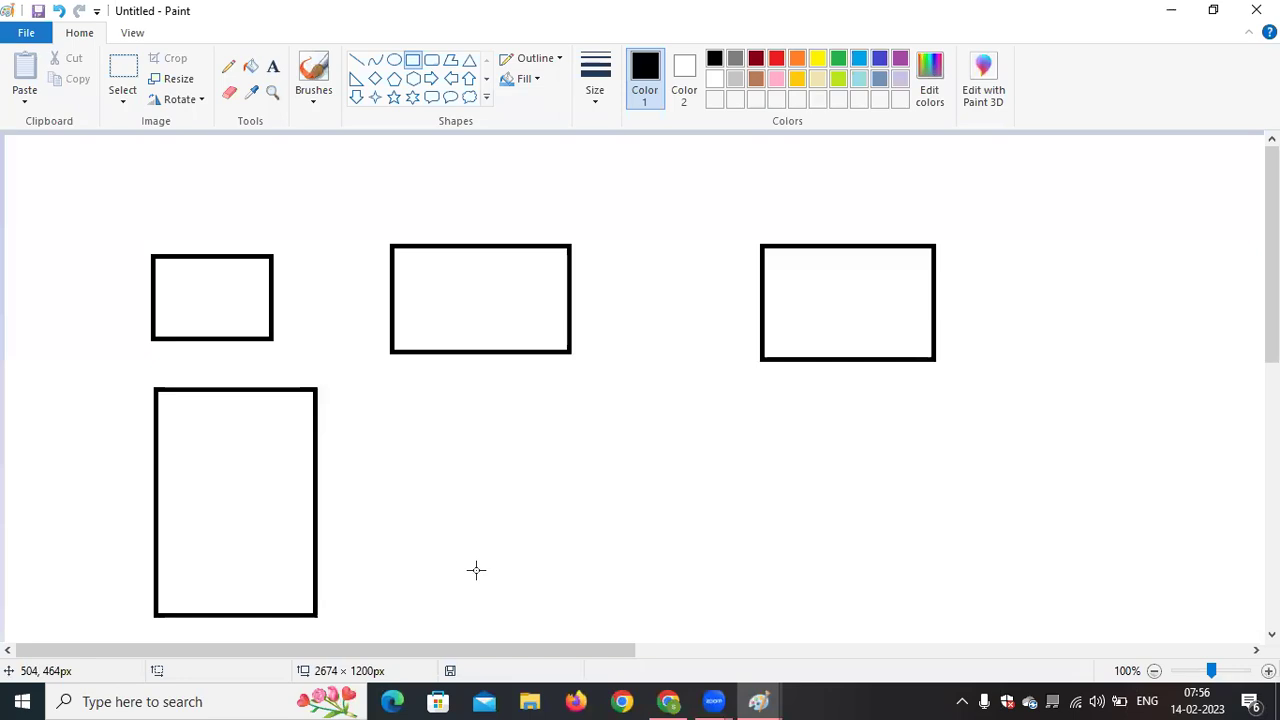
{"action": "left_click_drag", "start_coordinate": [433, 397], "coordinate": [589, 610]}
{"action": "left_click", "coordinate": [656, 585]}
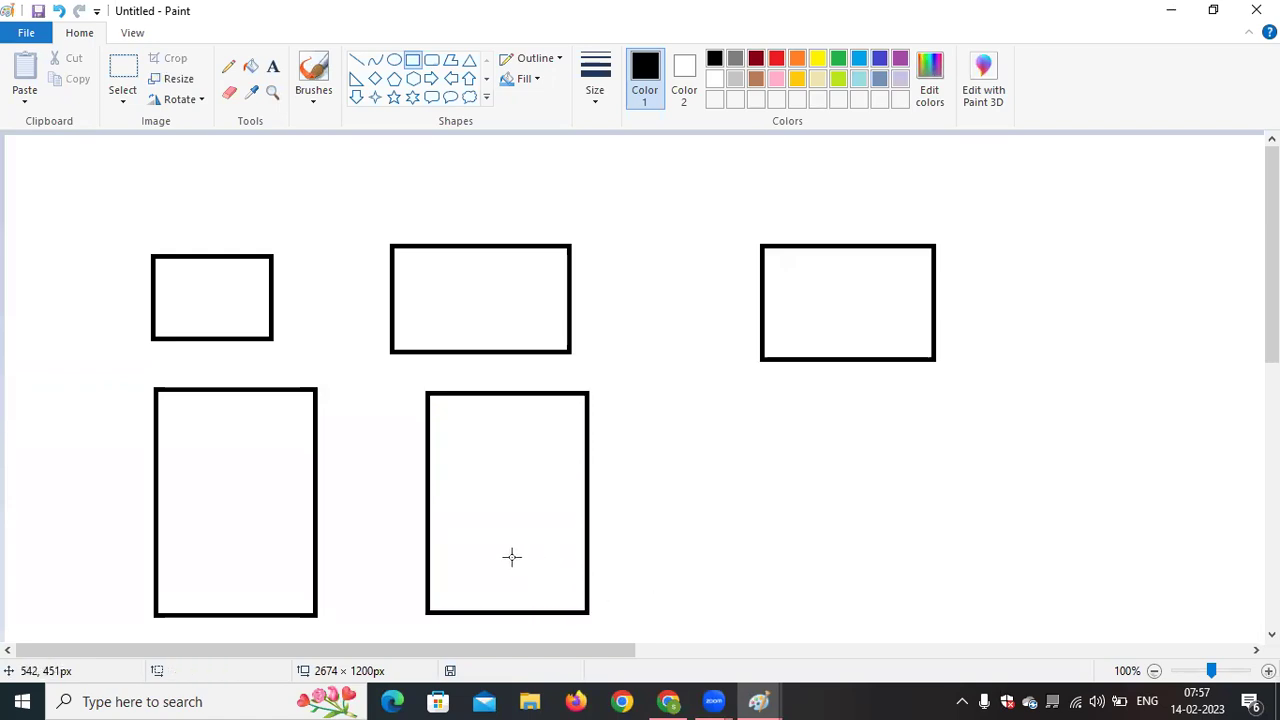
{"action": "left_click_drag", "start_coordinate": [691, 397], "coordinate": [847, 613]}
{"action": "left_click", "coordinate": [968, 568]}
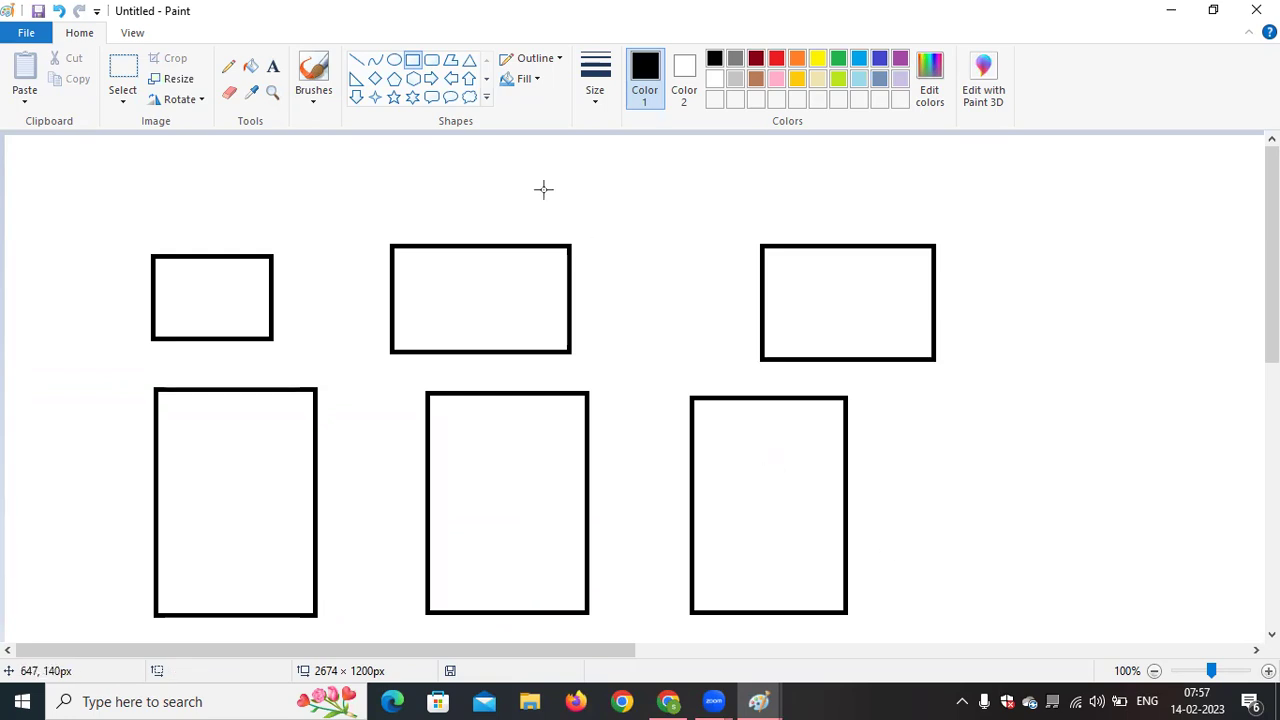
Sketch thin black freehand arcs between the three tall rectangles in the lower row with the pencil
{"action": "left_click", "coordinate": [228, 66]}
{"action": "left_click_drag", "start_coordinate": [329, 509], "coordinate": [413, 466]}
{"action": "left_click_drag", "start_coordinate": [575, 508], "coordinate": [600, 470]}
{"action": "left_click_drag", "start_coordinate": [681, 475], "coordinate": [704, 498]}
{"action": "left_click", "coordinate": [1001, 500]}
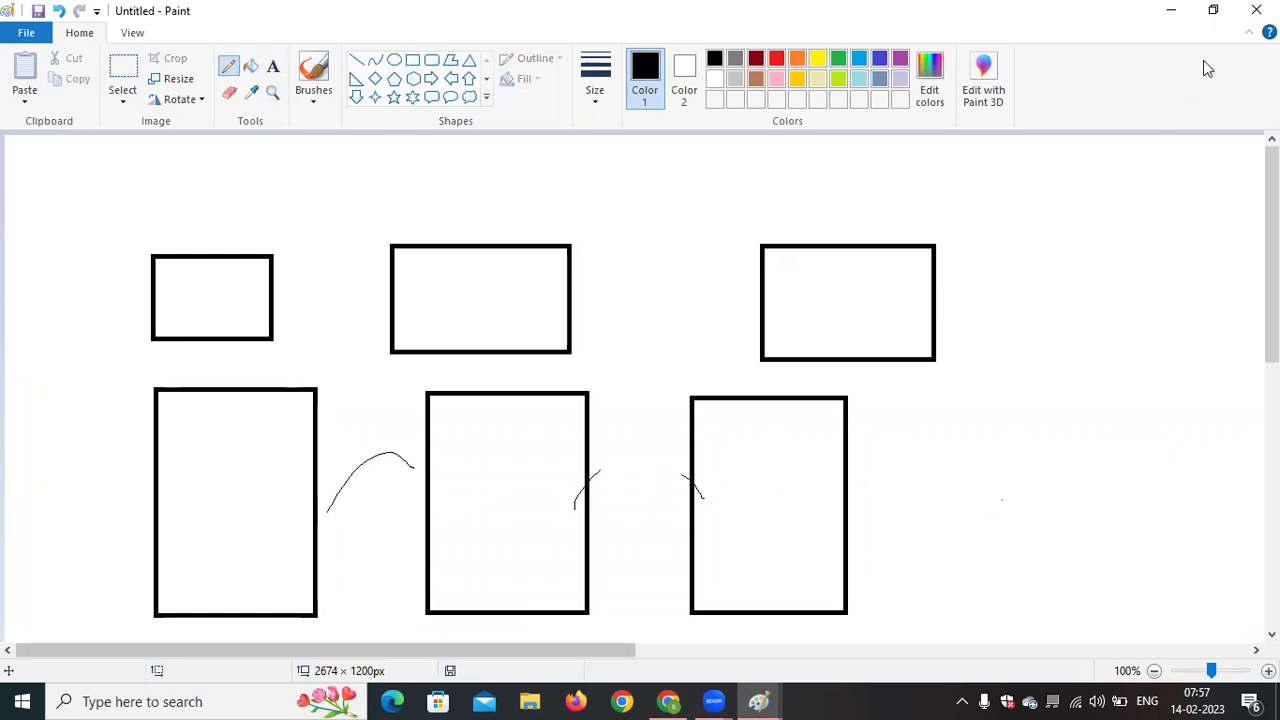
Return to the EC2 volumes list in the browser and examine the availability zones and volume states
{"action": "left_click", "coordinate": [1168, 11]}
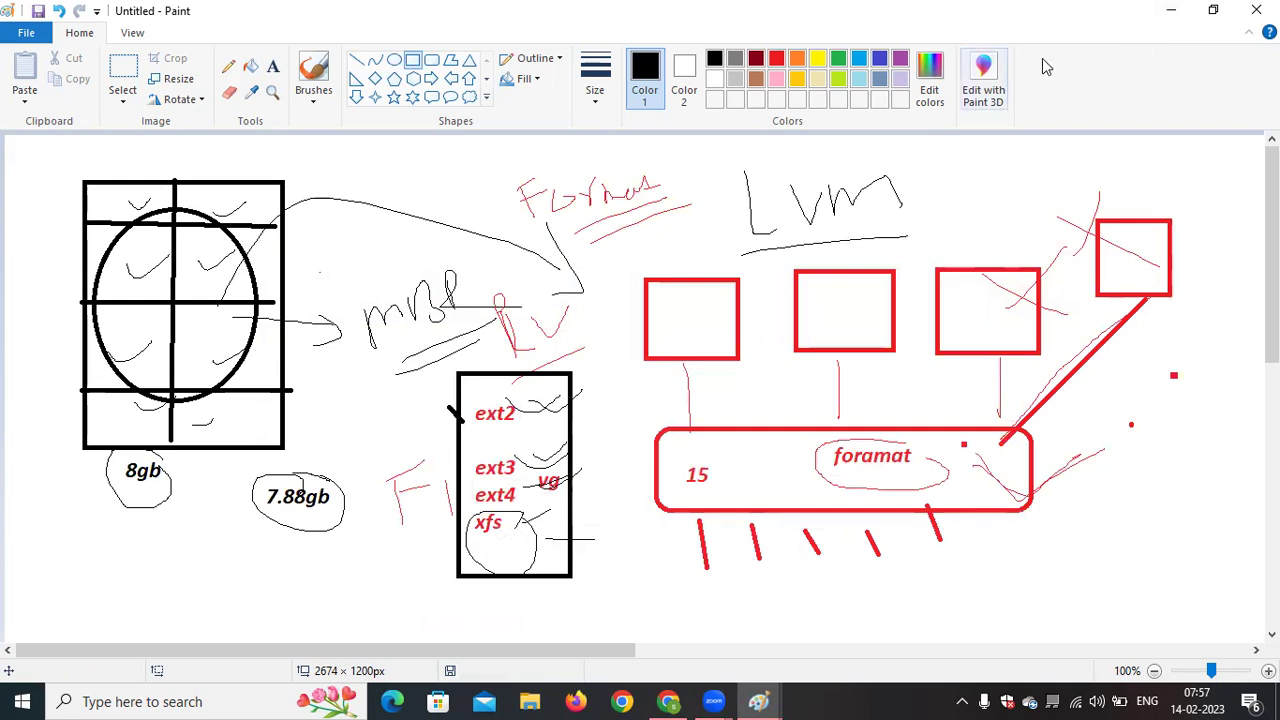
{"action": "left_click", "coordinate": [1170, 10]}
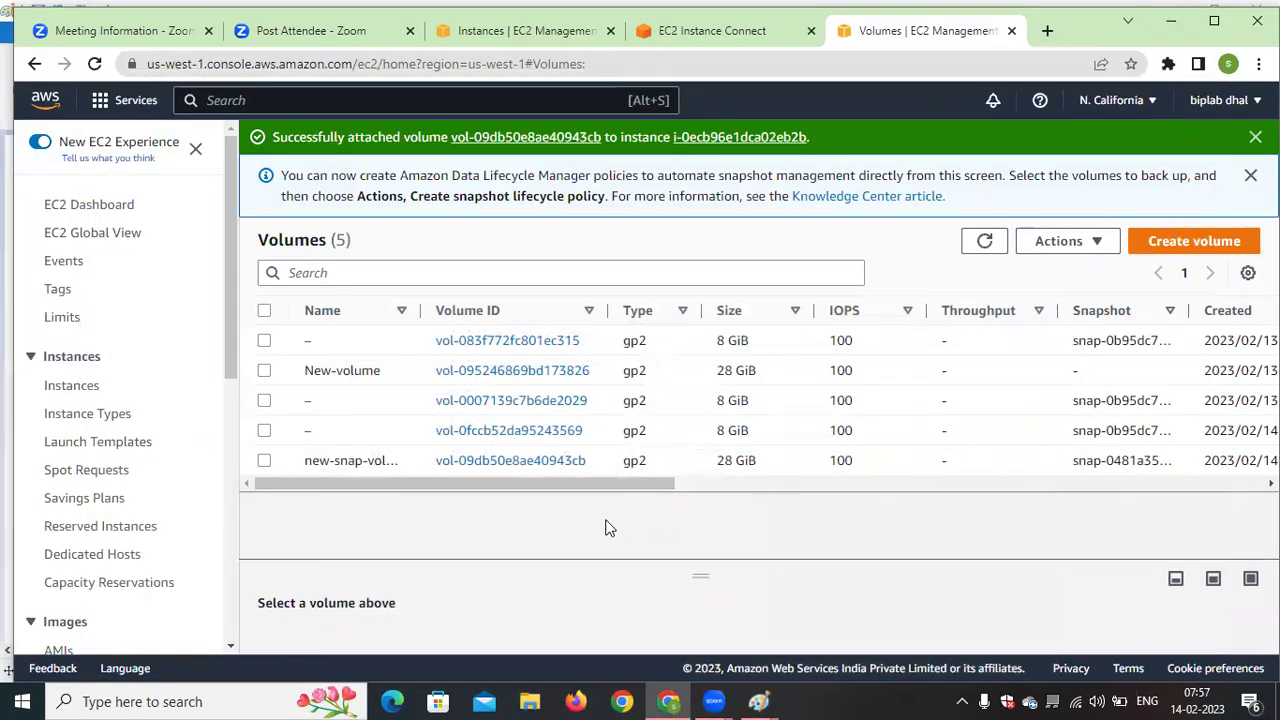
{"action": "mouse_move", "coordinate": [632, 484]}
{"action": "left_mouse_down"}
{"action": "mouse_move", "coordinate": [743, 490]}
{"action": "mouse_move", "coordinate": [428, 497]}
{"action": "left_mouse_up"}
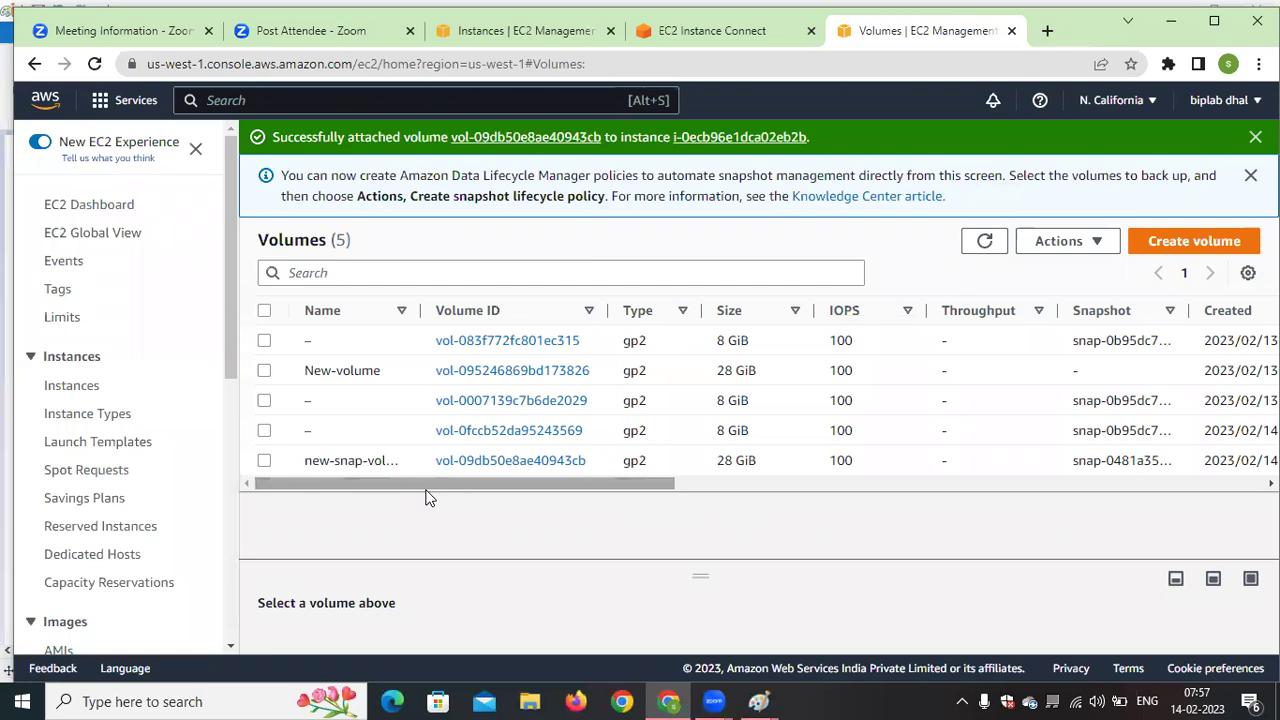
{"action": "left_click_drag", "start_coordinate": [463, 489], "coordinate": [727, 497]}
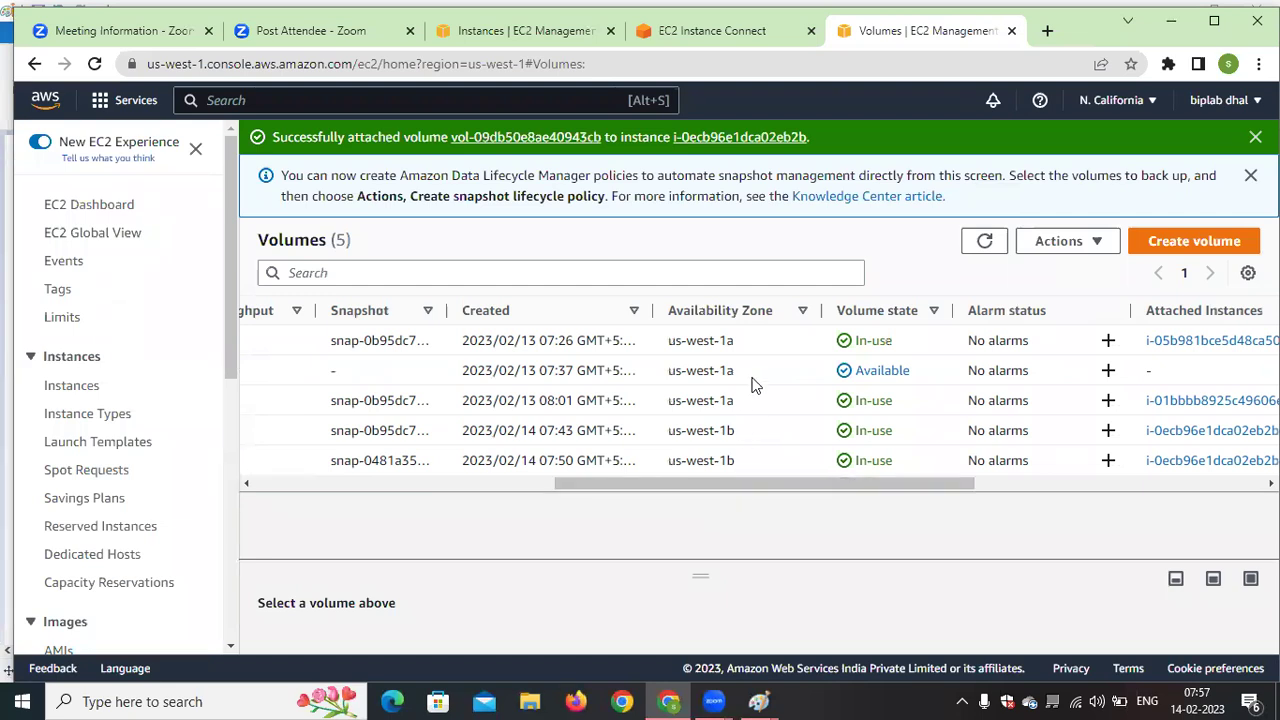
Check which instances New-volume in us-west-1a can be attached to, and leave the form without attaching it
{"action": "left_click_drag", "start_coordinate": [752, 377], "coordinate": [668, 372]}
{"action": "left_click_drag", "start_coordinate": [728, 487], "coordinate": [430, 487]}
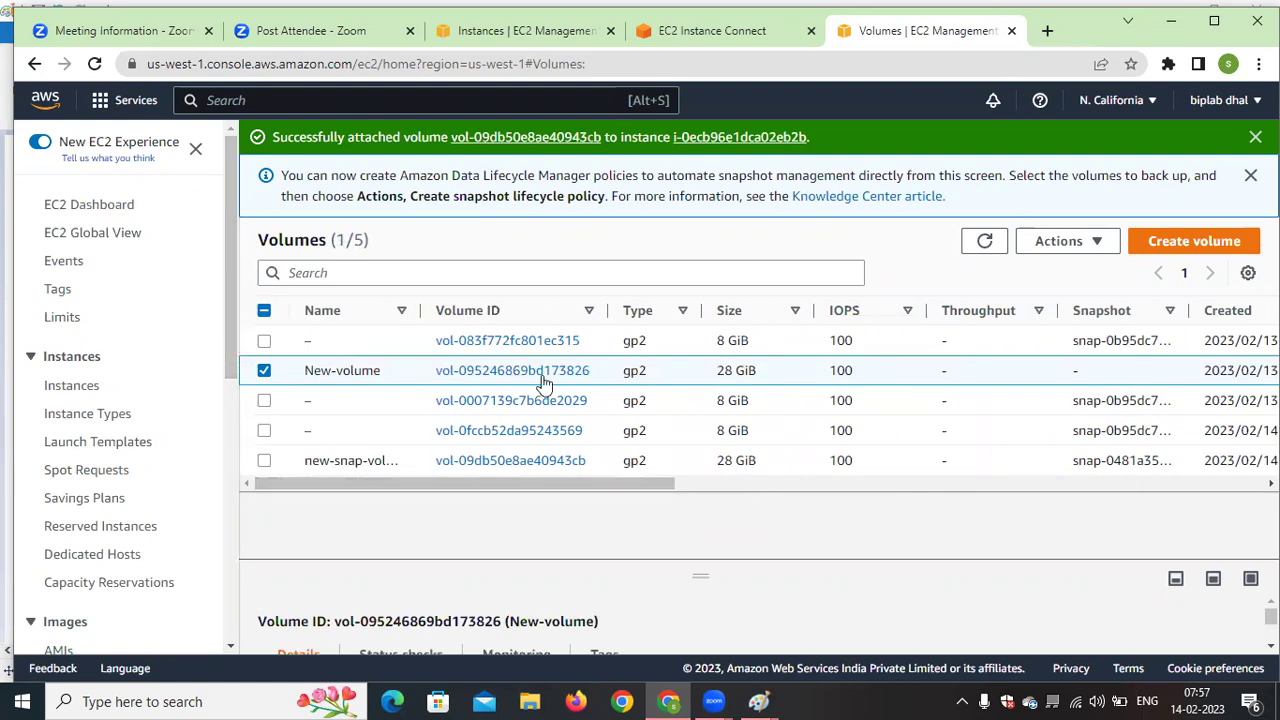
{"action": "left_click", "coordinate": [1090, 258]}
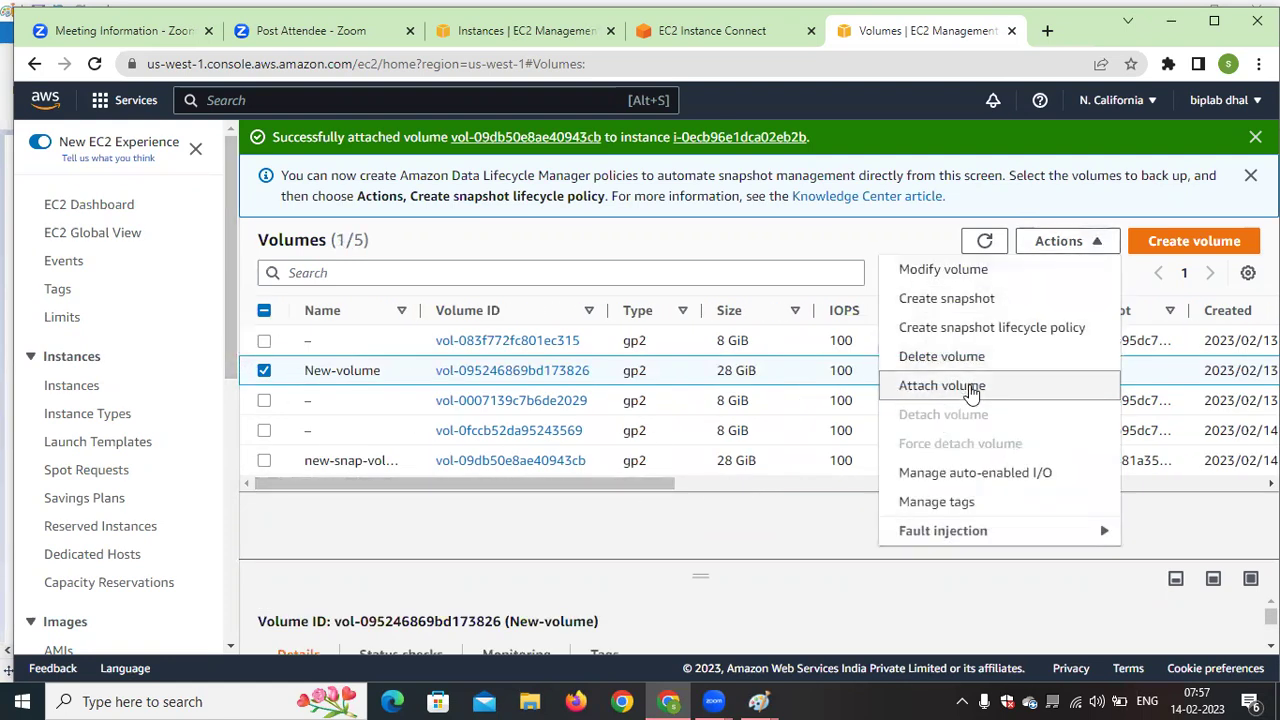
{"action": "left_click", "coordinate": [971, 385]}
{"action": "scroll", "coordinate": [600, 447], "scroll_direction": "down", "scroll_amount": 1}
{"action": "left_click", "coordinate": [420, 447]}
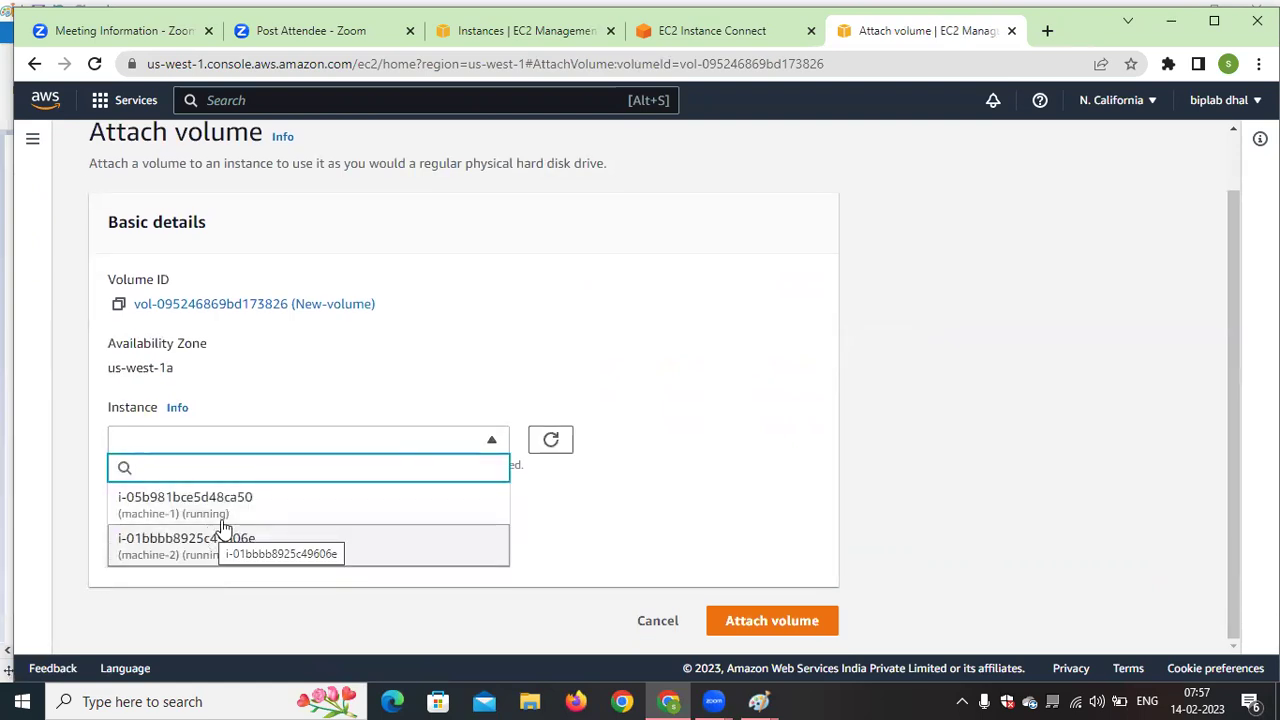
{"action": "left_click", "coordinate": [689, 545]}
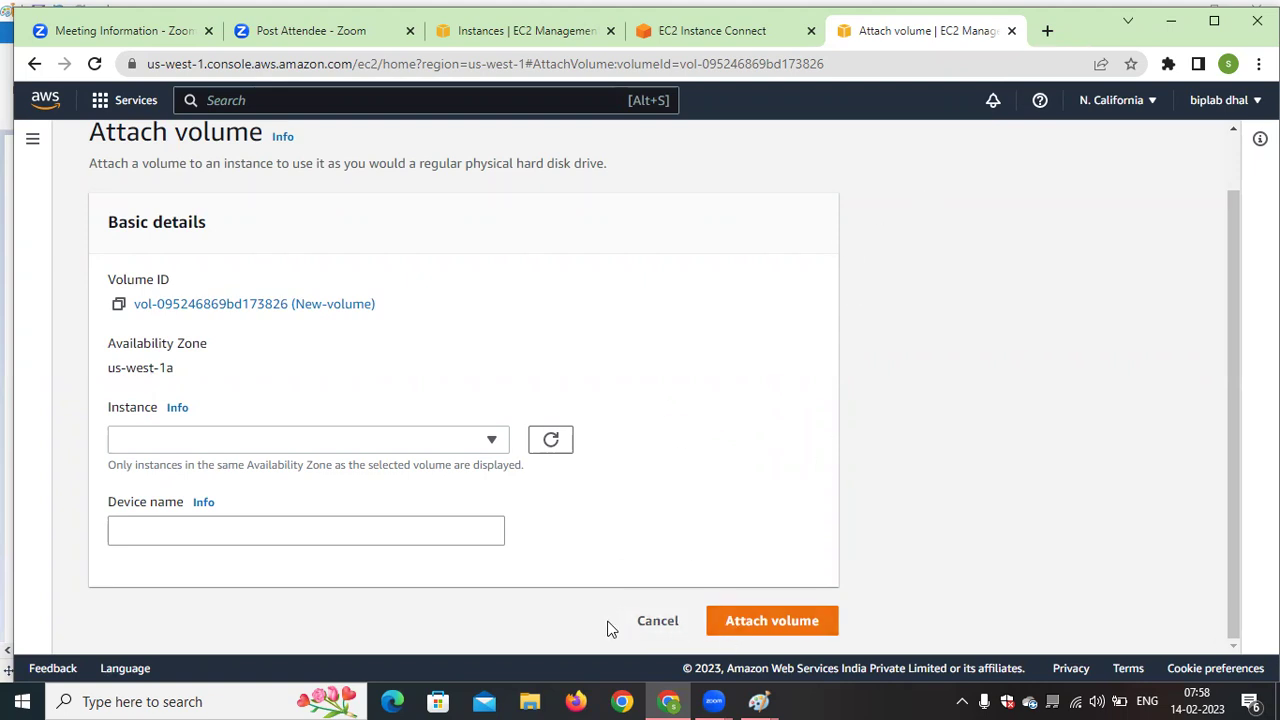
{"action": "left_click", "coordinate": [664, 624]}
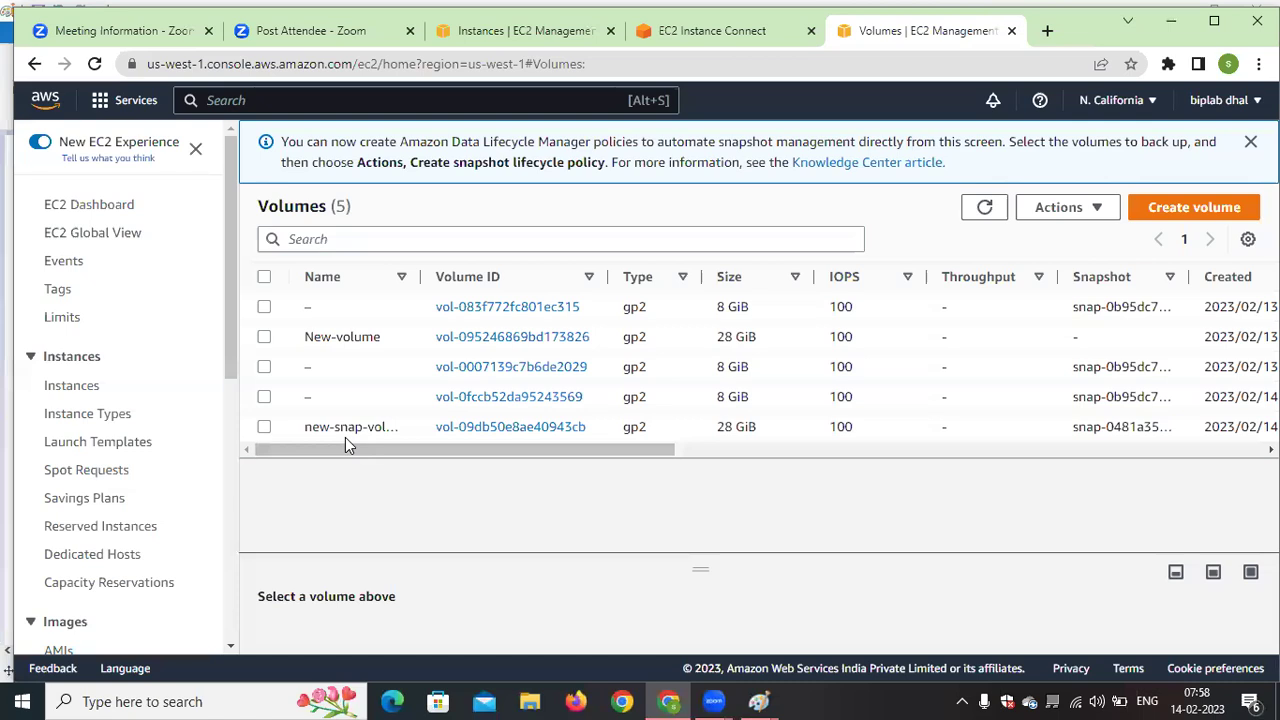
Examine the Elastic Block Store snapshots list and return to the volumes list
{"action": "scroll", "coordinate": [110, 480], "scroll_direction": "down", "scroll_amount": 5}
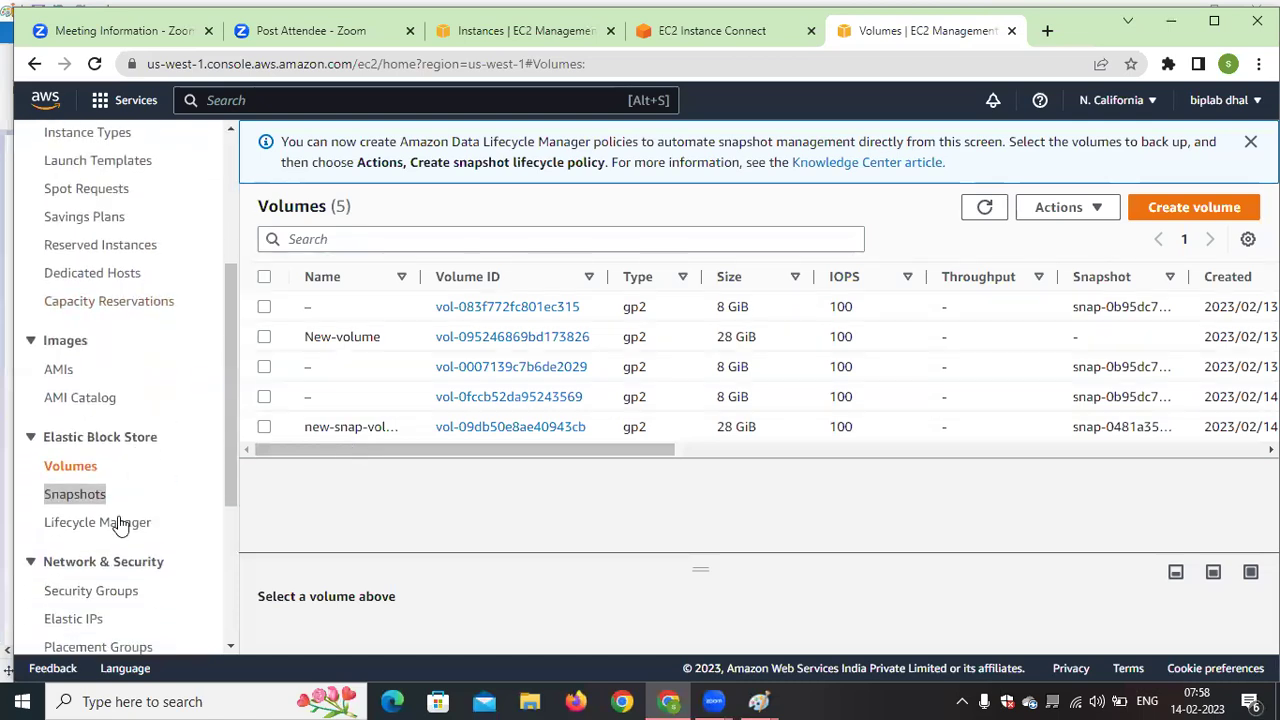
{"action": "left_click", "coordinate": [88, 496]}
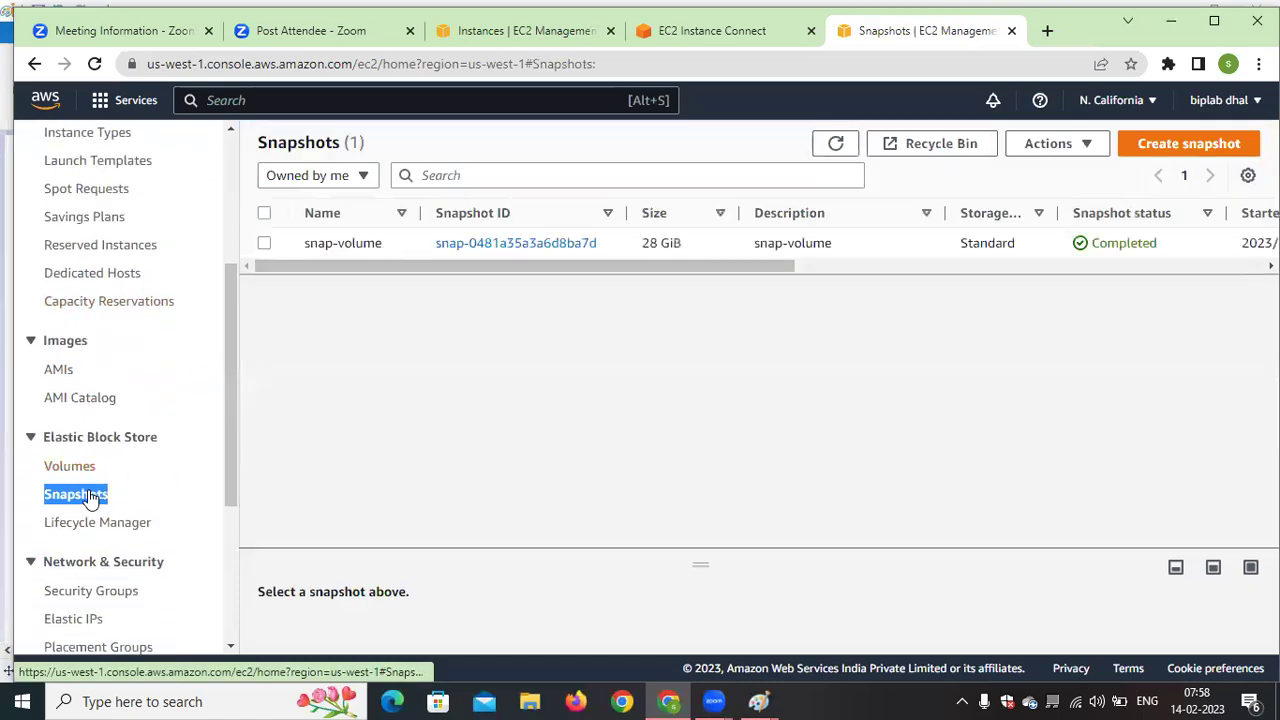
{"action": "left_click_drag", "start_coordinate": [626, 270], "coordinate": [453, 278]}
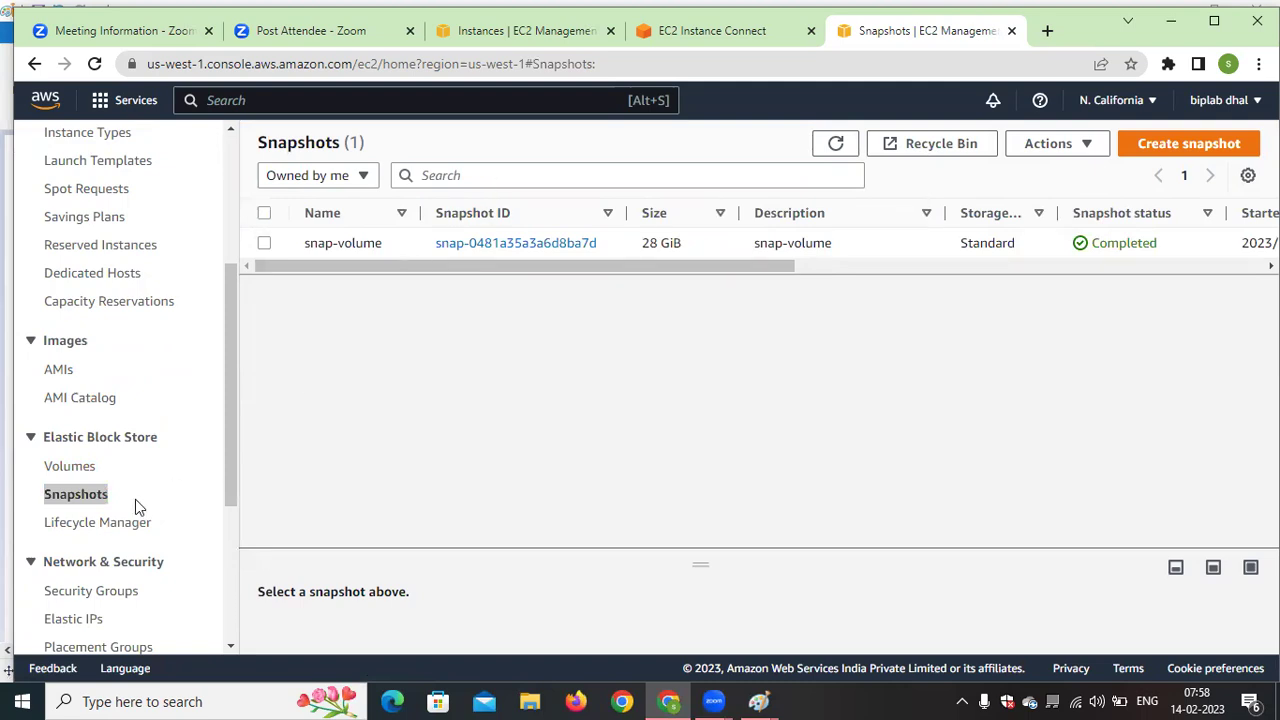
{"action": "left_click", "coordinate": [90, 468]}
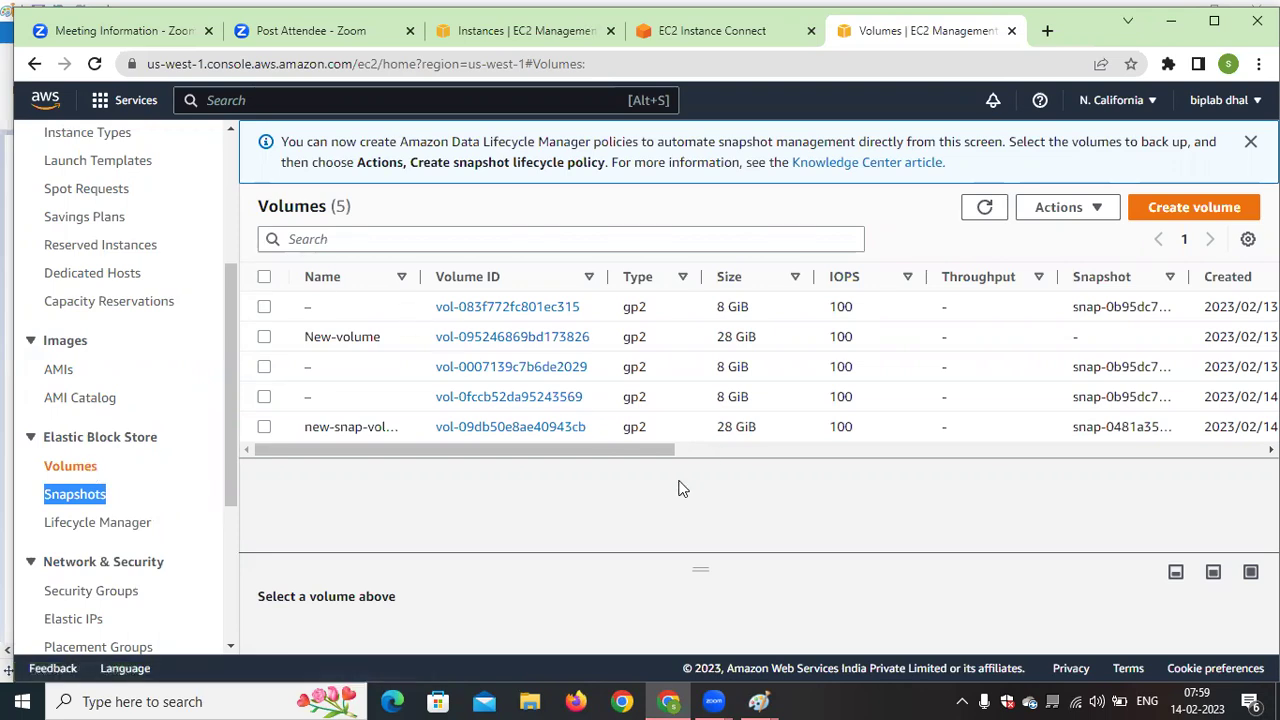
{"action": "left_click_drag", "start_coordinate": [658, 454], "coordinate": [476, 461]}
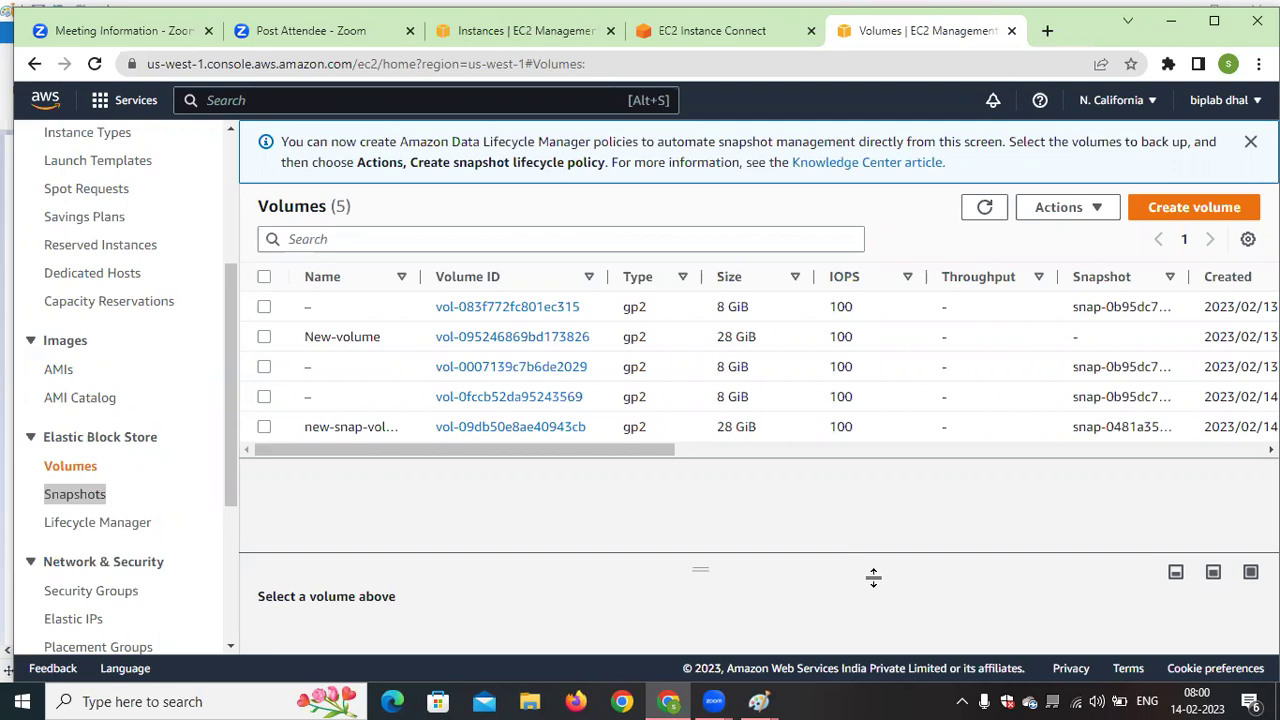
Delete the 28 GiB volume named New-volume and confirm the deletion
{"action": "double_click", "coordinate": [90, 496]}
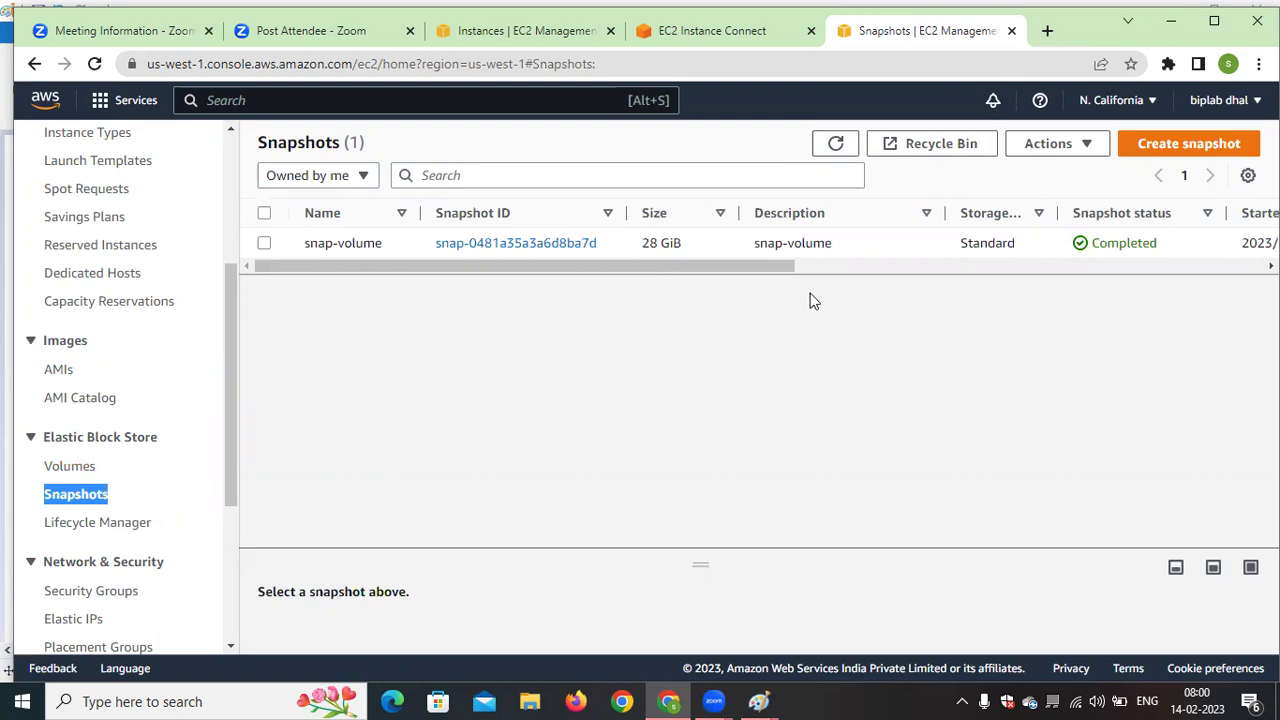
{"action": "left_click", "coordinate": [86, 470]}
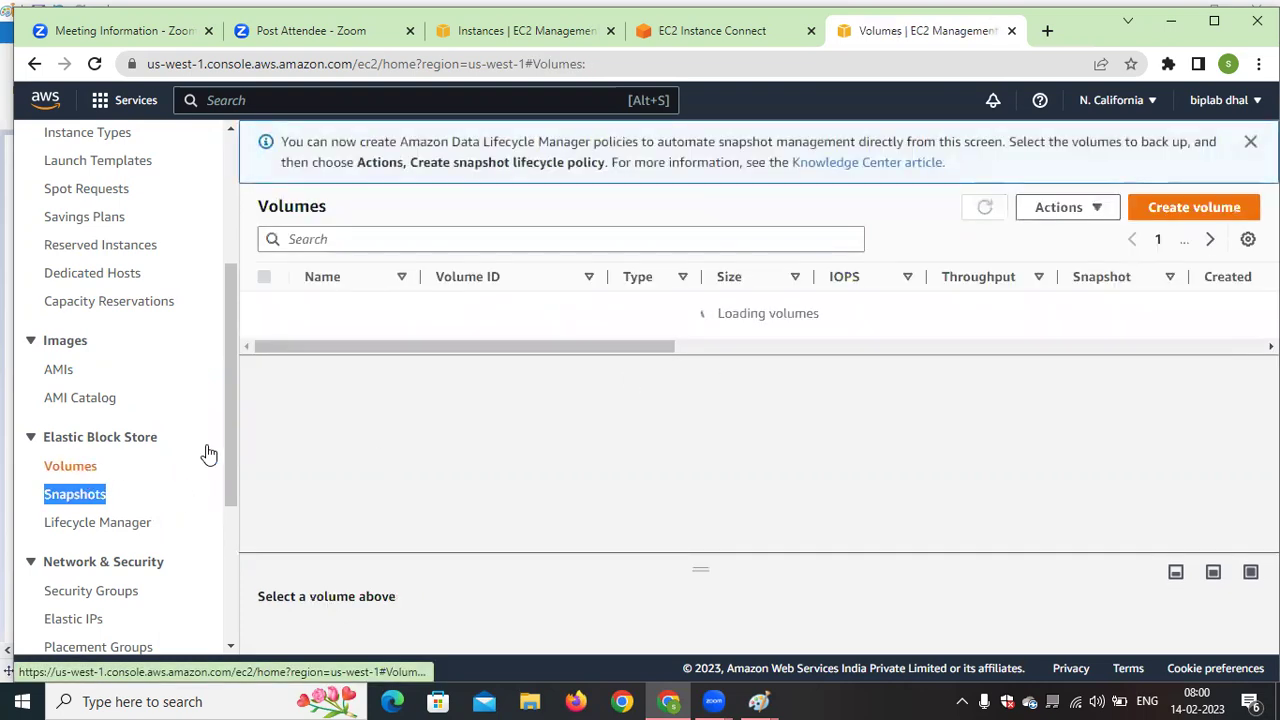
{"action": "left_click", "coordinate": [264, 337]}
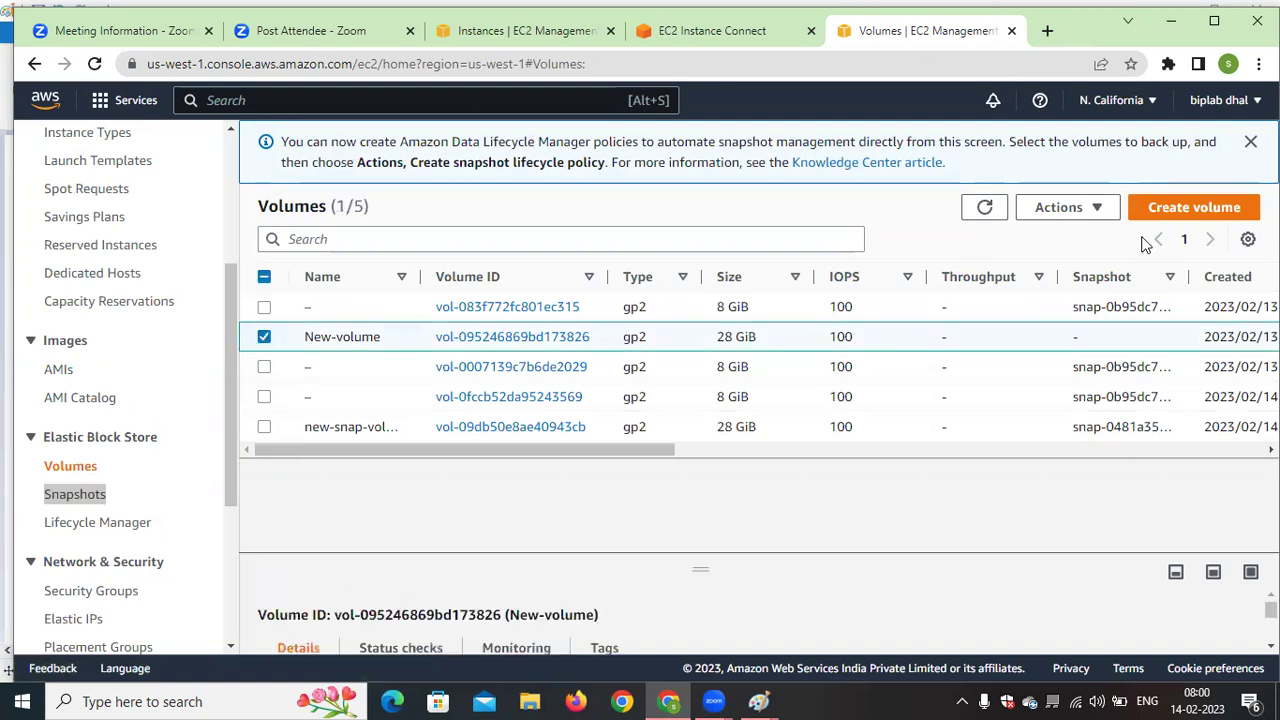
{"action": "left_click", "coordinate": [1090, 208]}
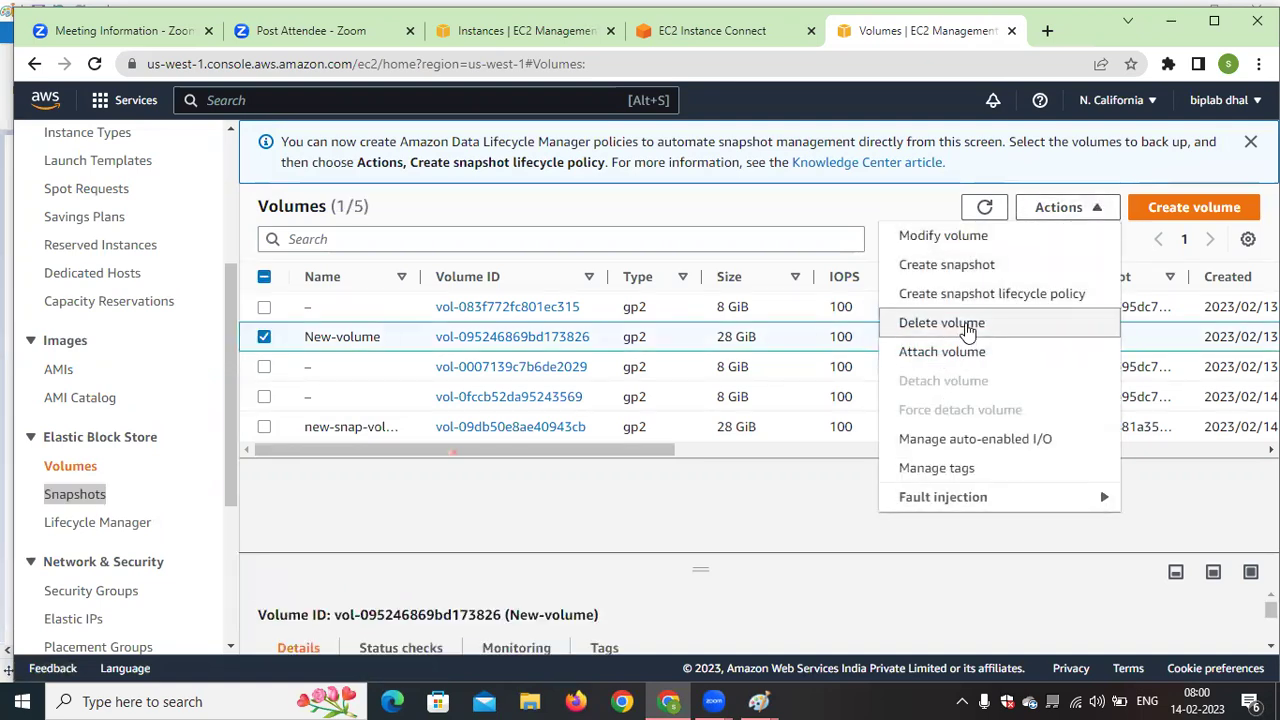
{"action": "left_click", "coordinate": [962, 323]}
{"action": "left_click", "coordinate": [1011, 293]}
{"action": "left_click_drag", "start_coordinate": [670, 451], "coordinate": [440, 462]}
{"action": "left_click", "coordinate": [1065, 208]}
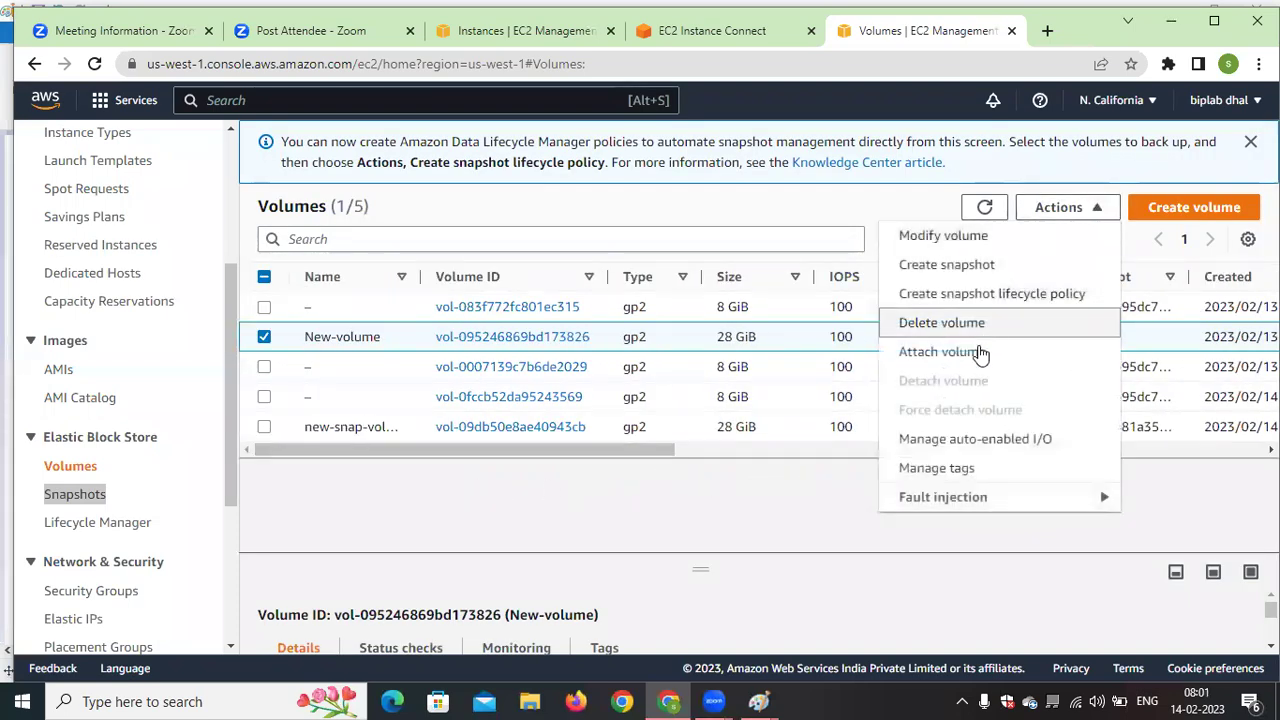
{"action": "left_click", "coordinate": [972, 325]}
{"action": "left_click", "coordinate": [988, 488]}
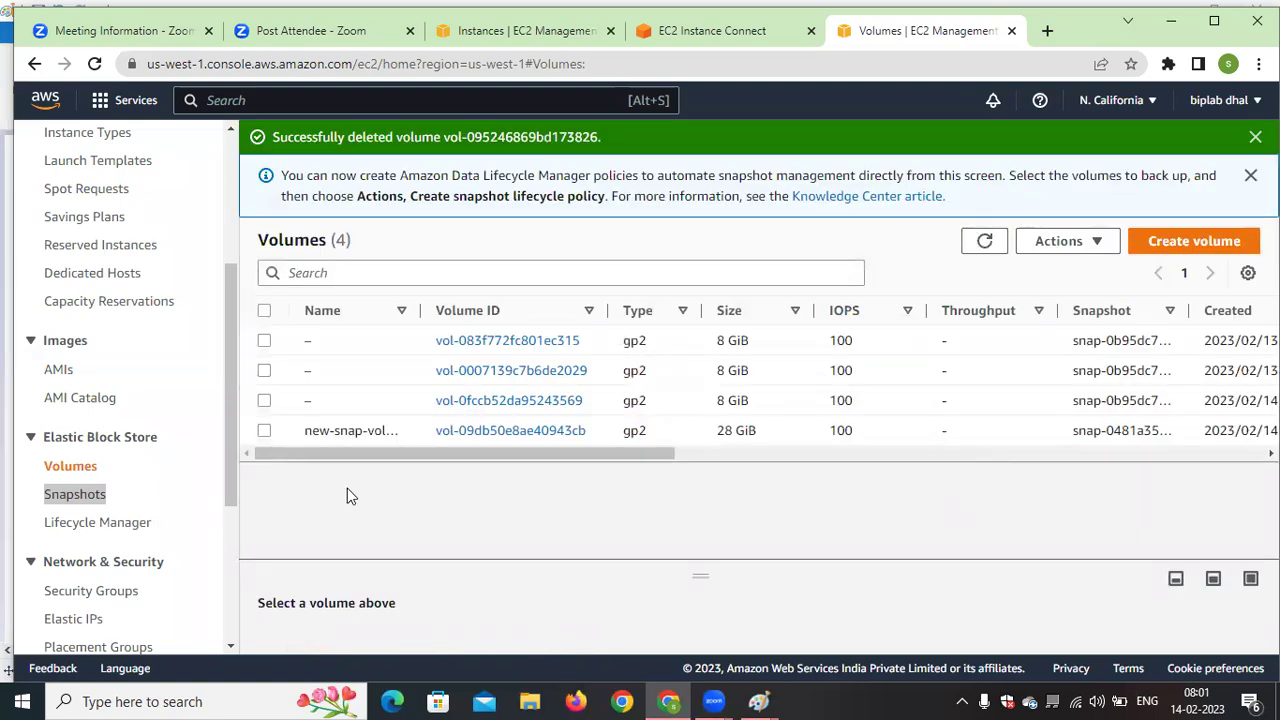
Examine the snapshots list, check the instances list, and return to the snapshots list
{"action": "double_click", "coordinate": [75, 494]}
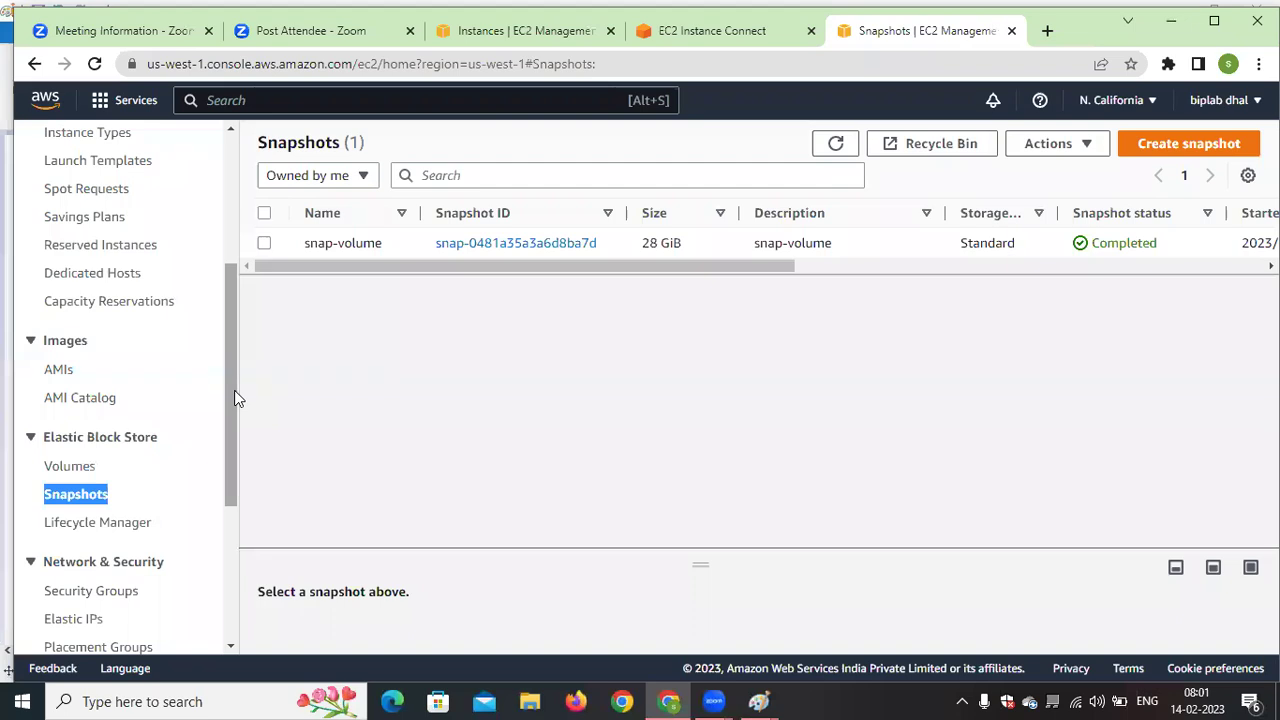
{"action": "left_click_drag", "start_coordinate": [234, 390], "coordinate": [240, 238]}
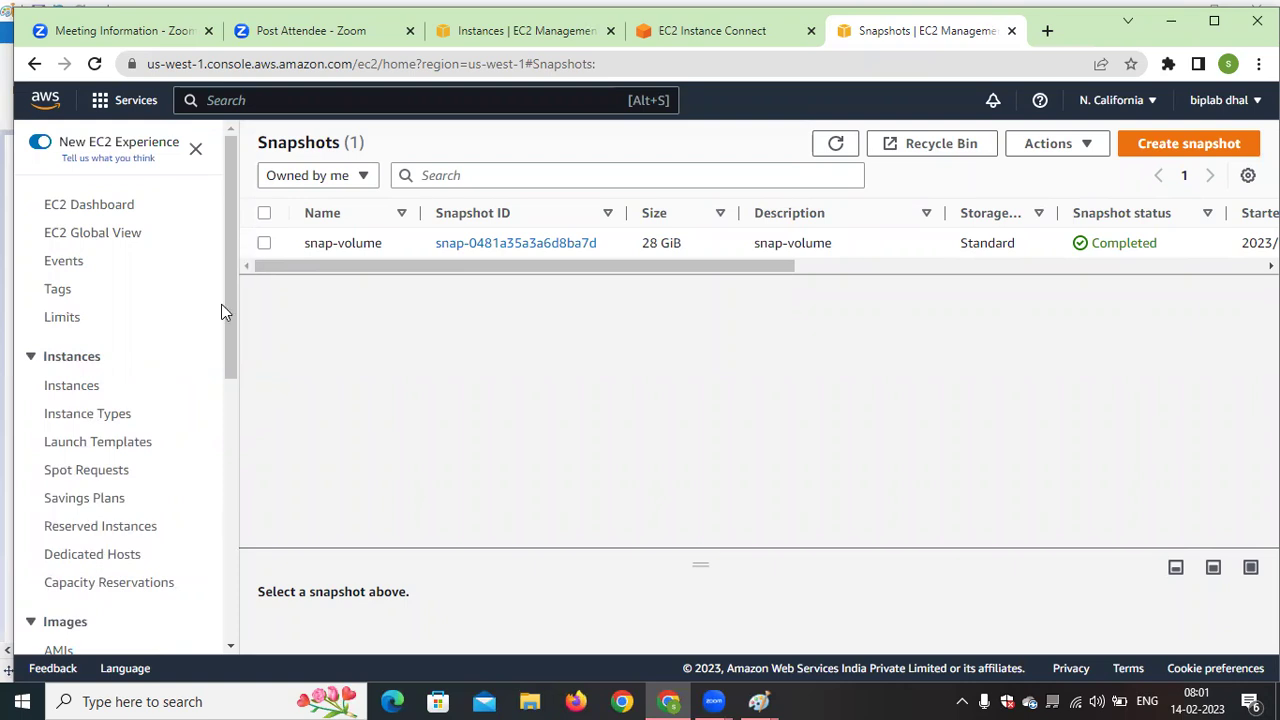
{"action": "left_click", "coordinate": [72, 386]}
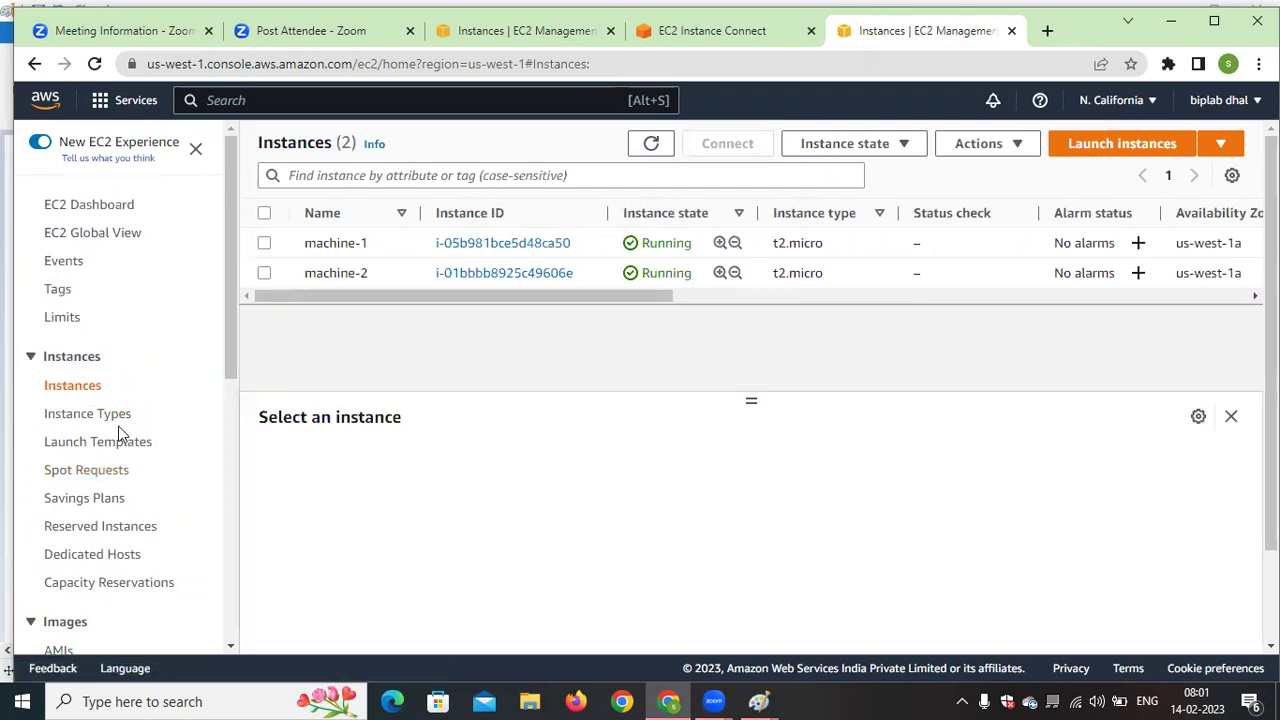
{"action": "scroll", "coordinate": [146, 478], "scroll_direction": "down", "scroll_amount": 2}
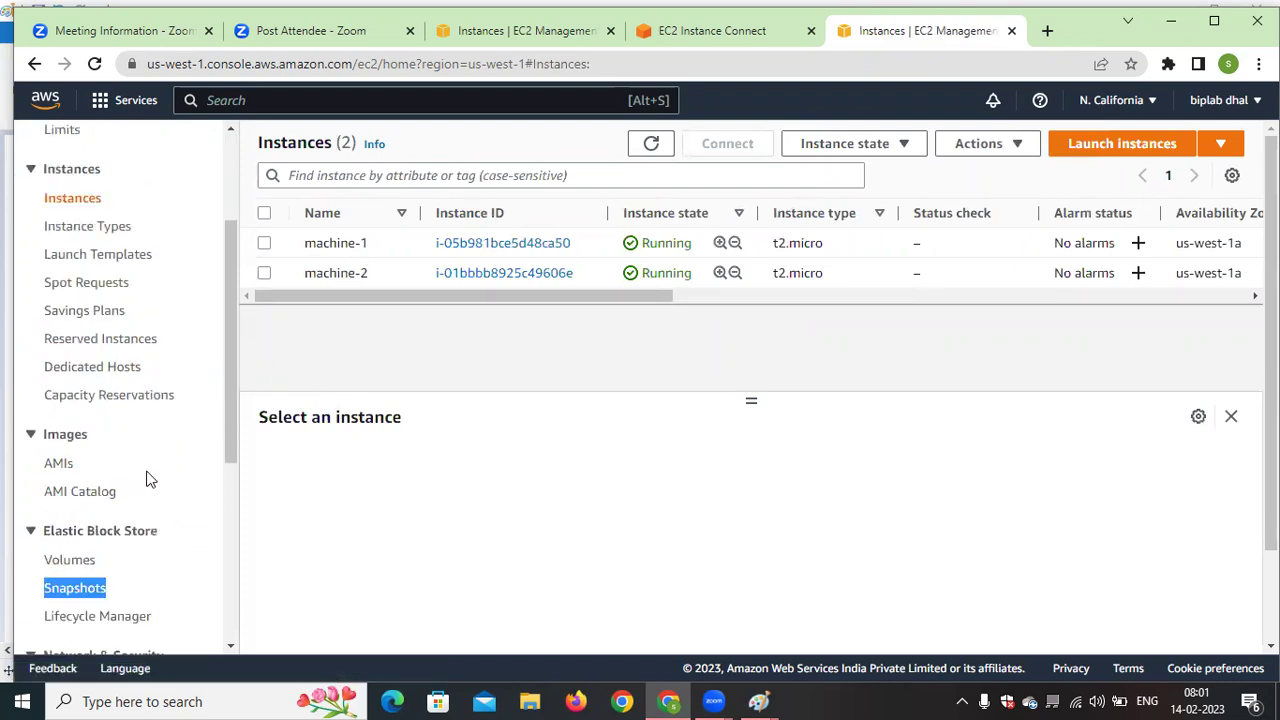
{"action": "left_click", "coordinate": [84, 592]}
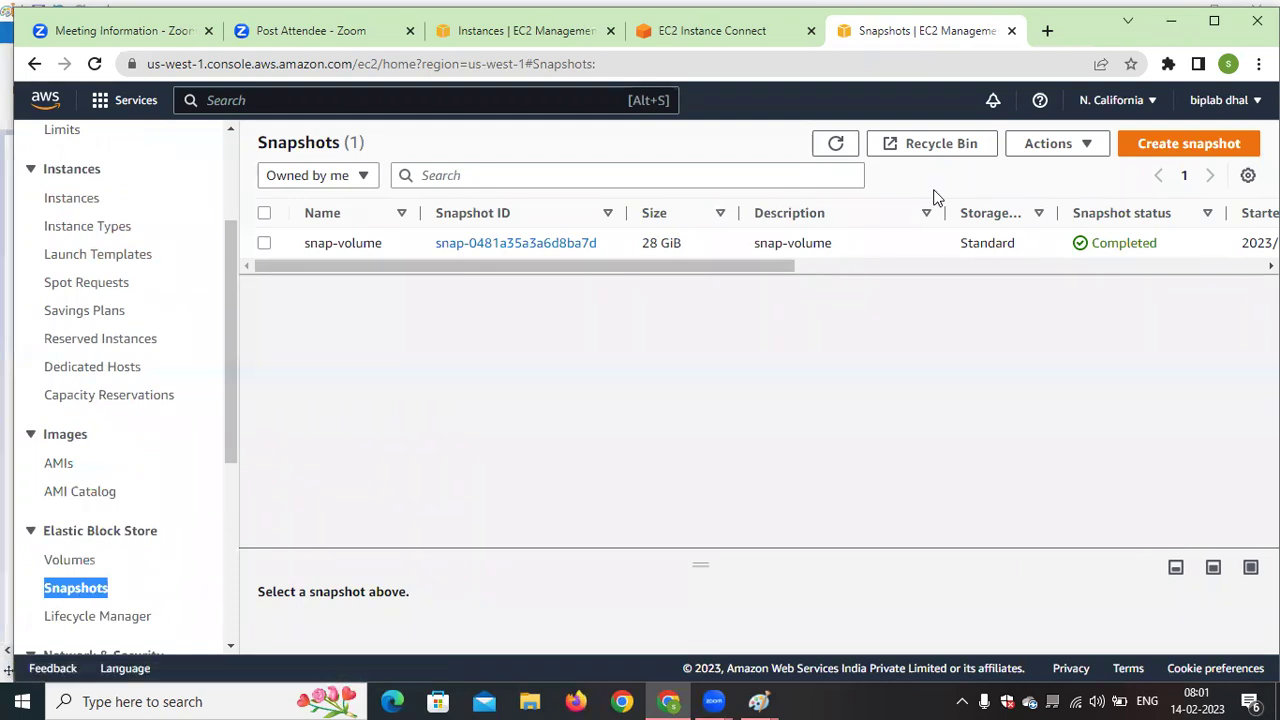
Create a snapshot of the 8 GiB volume vol-083f772fc801ec315 with the description machine-3
{"action": "left_click", "coordinate": [72, 561]}
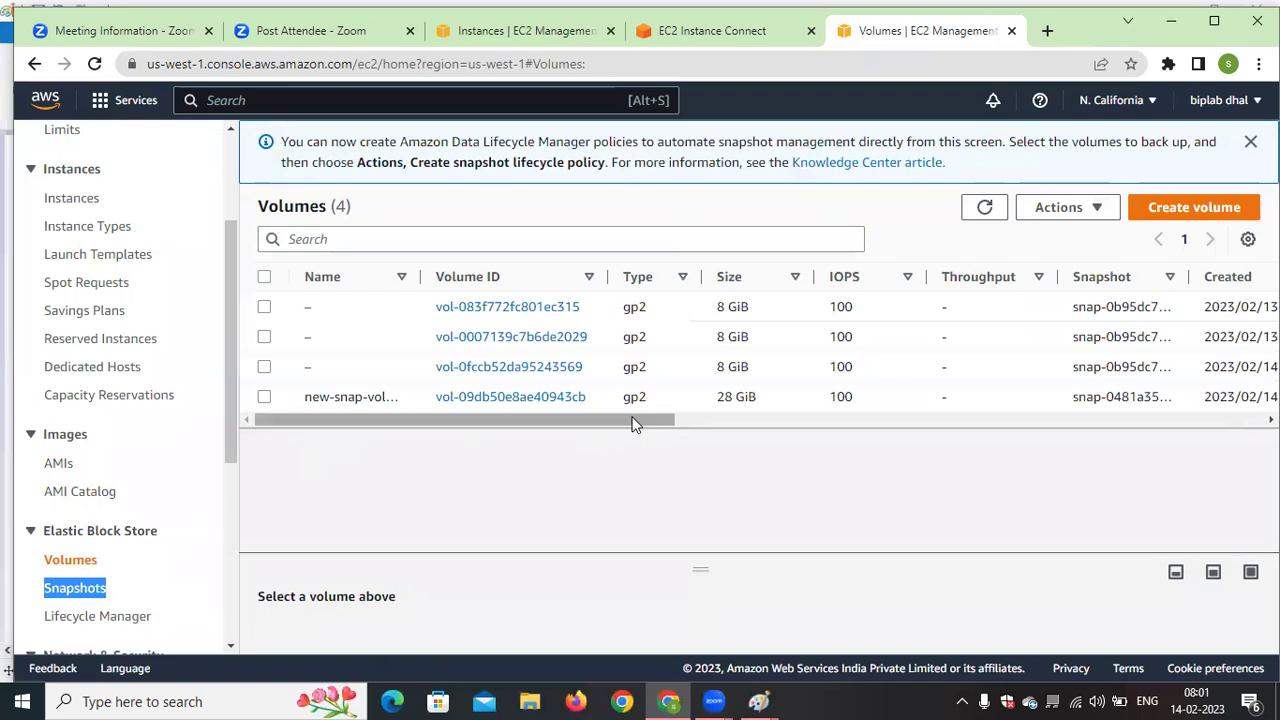
{"action": "left_click_drag", "start_coordinate": [634, 421], "coordinate": [677, 421]}
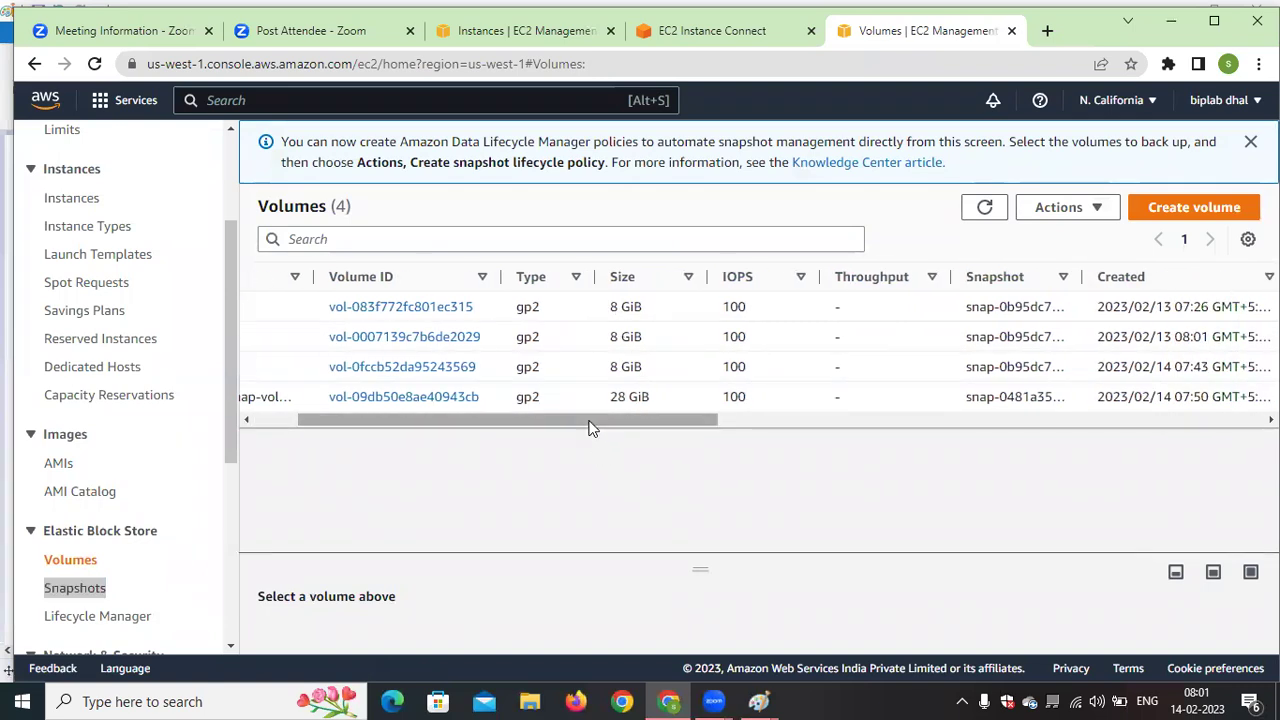
{"action": "left_click_drag", "start_coordinate": [591, 421], "coordinate": [548, 421]}
{"action": "left_click", "coordinate": [266, 309]}
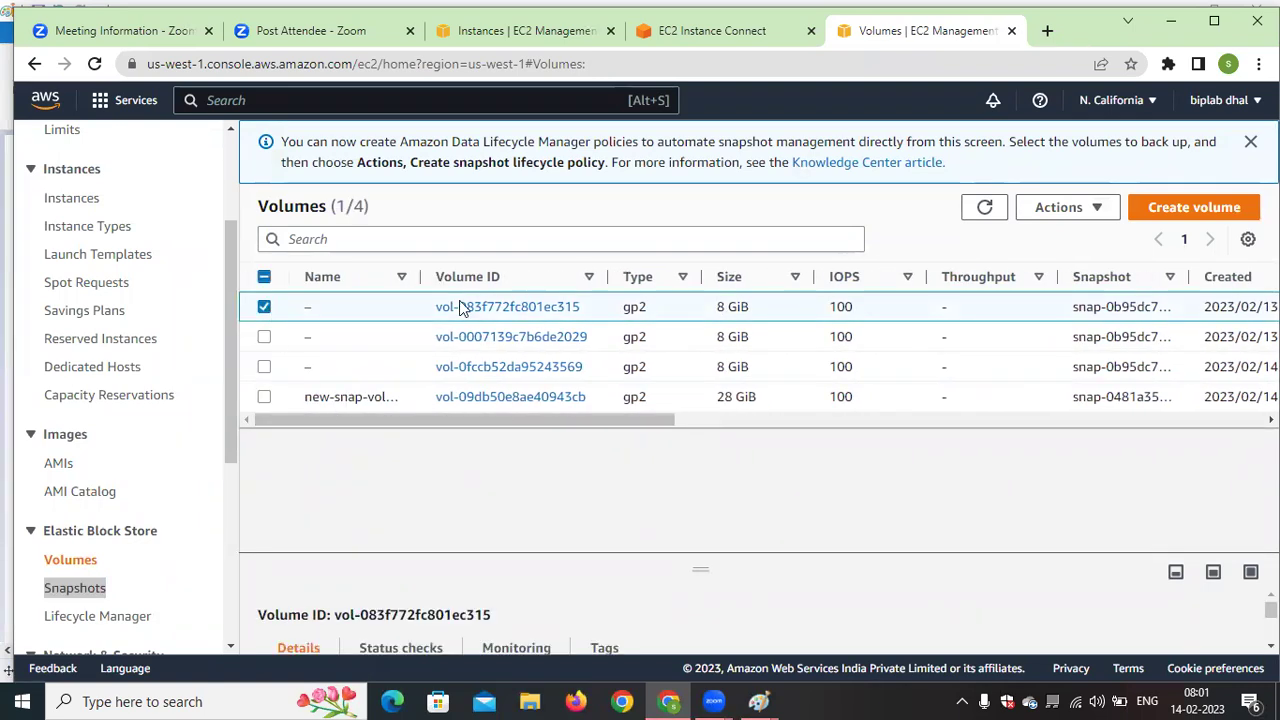
{"action": "left_click", "coordinate": [1096, 208]}
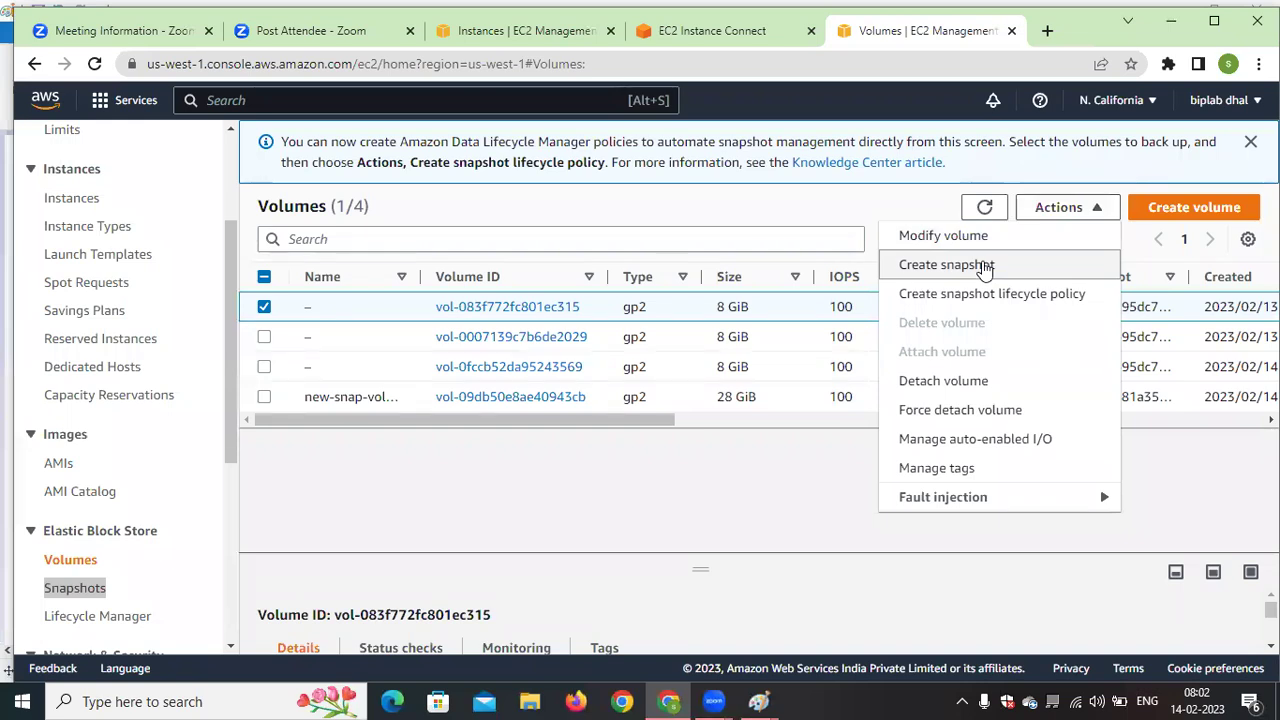
{"action": "left_click", "coordinate": [742, 527]}
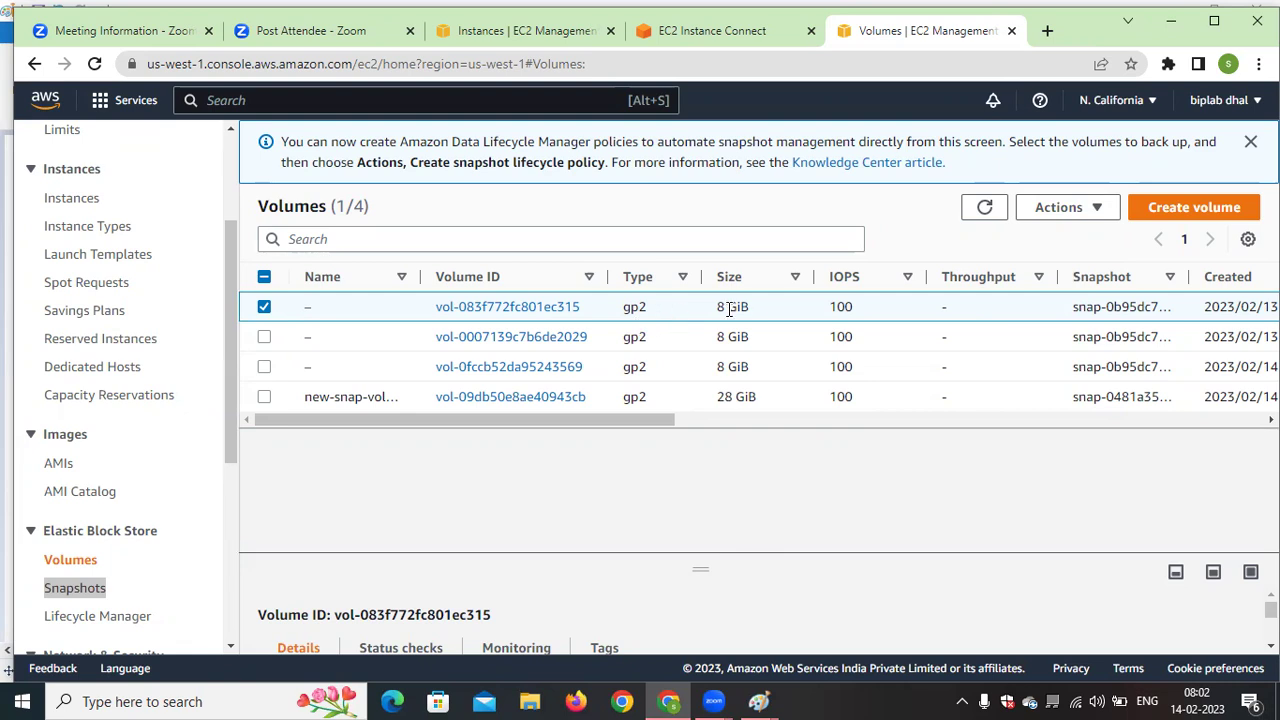
{"action": "left_click", "coordinate": [1083, 218]}
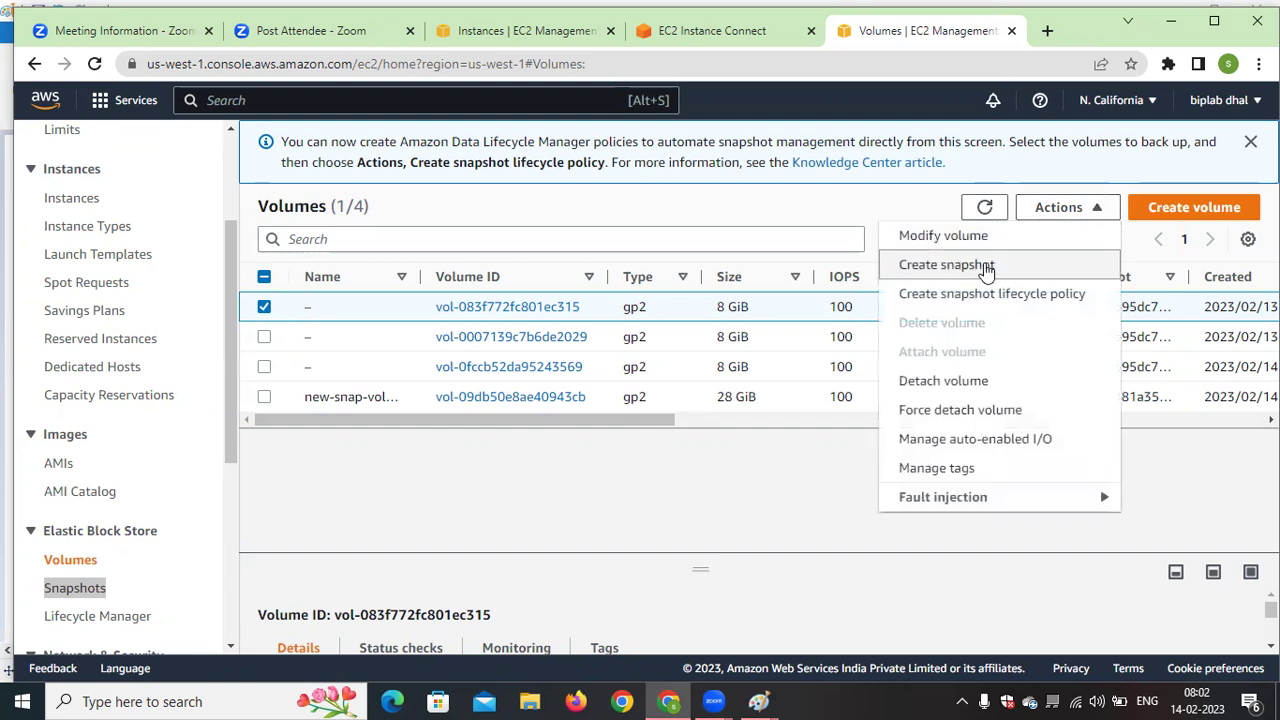
{"action": "left_click", "coordinate": [985, 265]}
{"action": "left_click", "coordinate": [370, 450]}
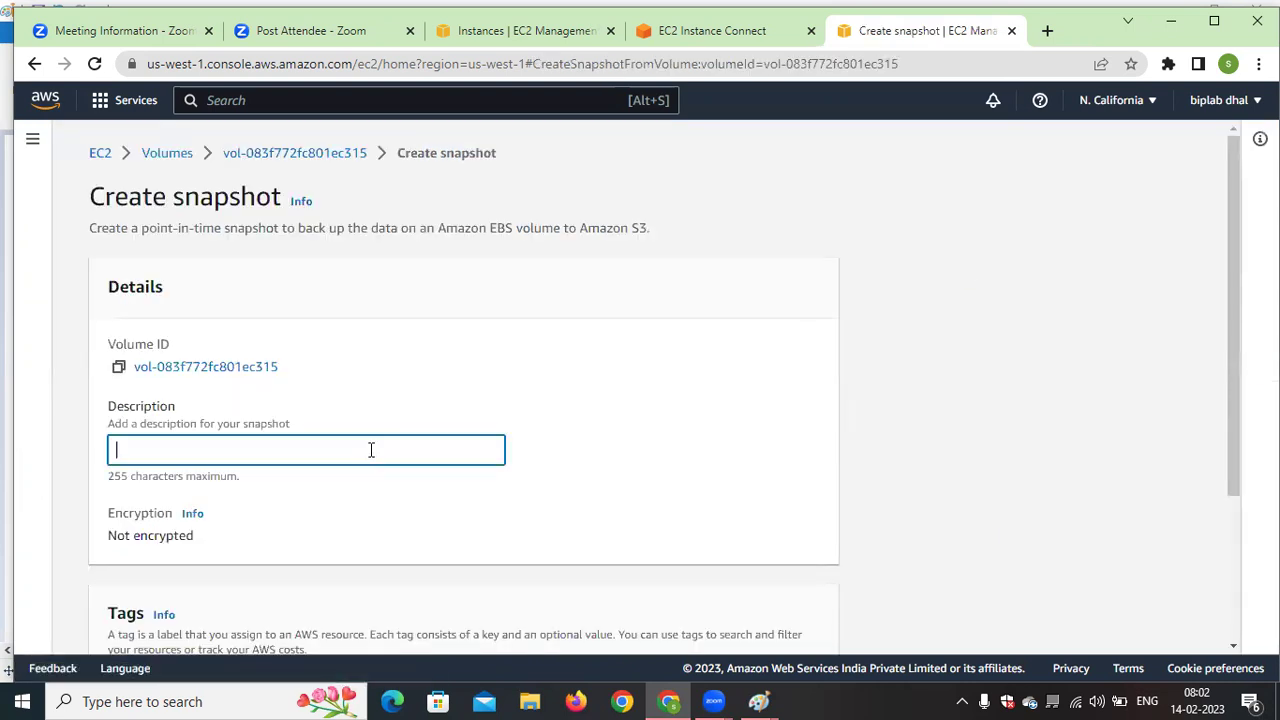
{"action": "type", "text": "machine-3"}
{"action": "scroll", "coordinate": [490, 470], "scroll_direction": "down", "scroll_amount": 3}
{"action": "left_click", "coordinate": [755, 620]}
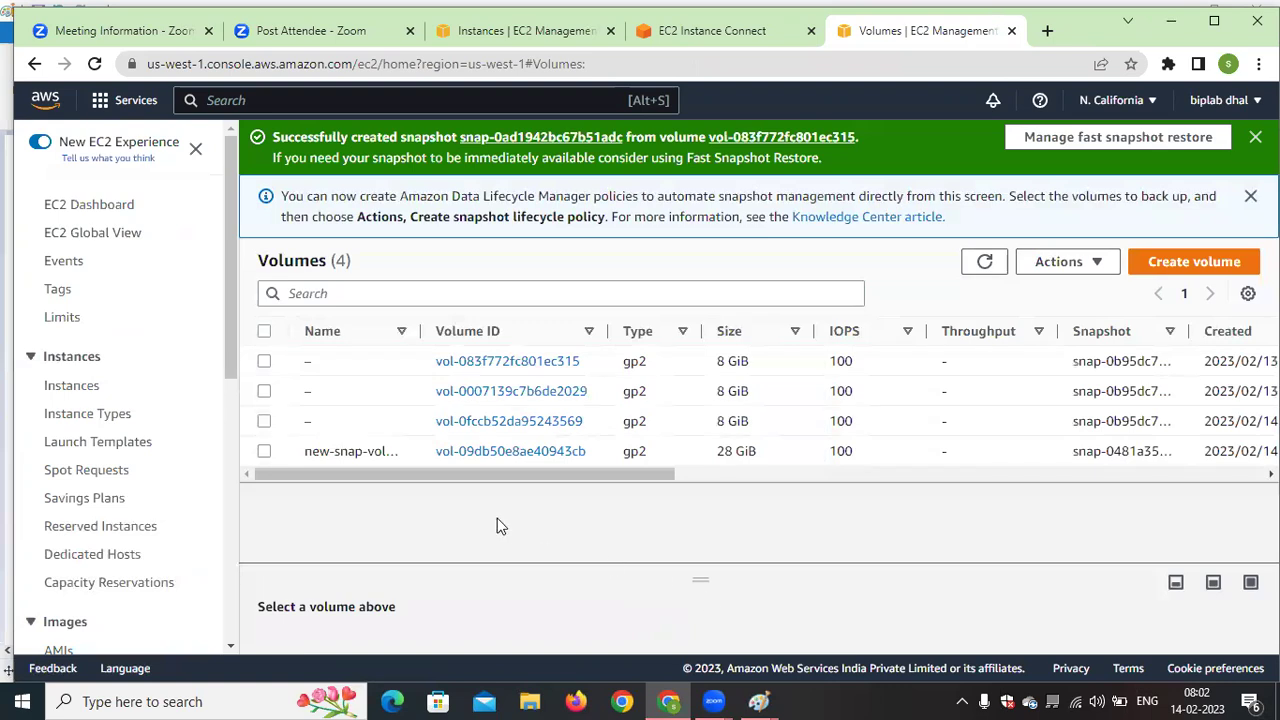
Check the status of the machine-3 snapshot in the snapshots list and return to the instances list
{"action": "scroll", "coordinate": [214, 430], "scroll_direction": "down", "scroll_amount": 2}
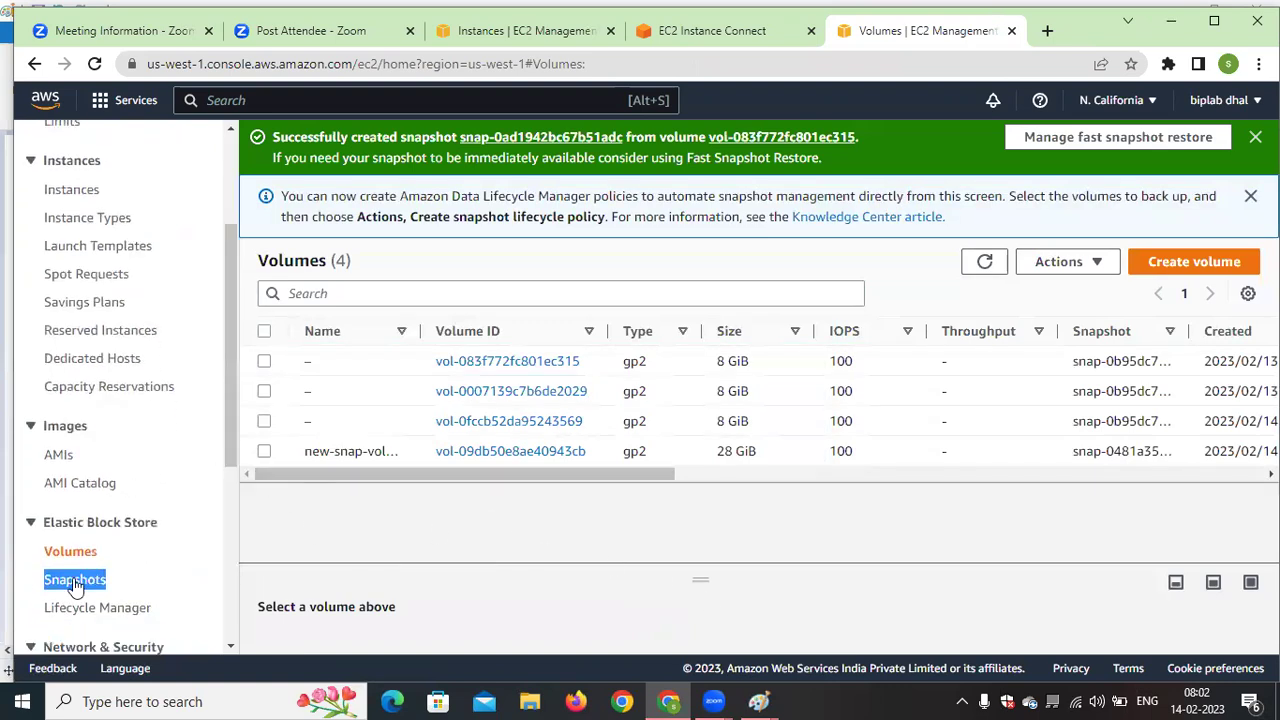
{"action": "left_click", "coordinate": [76, 582]}
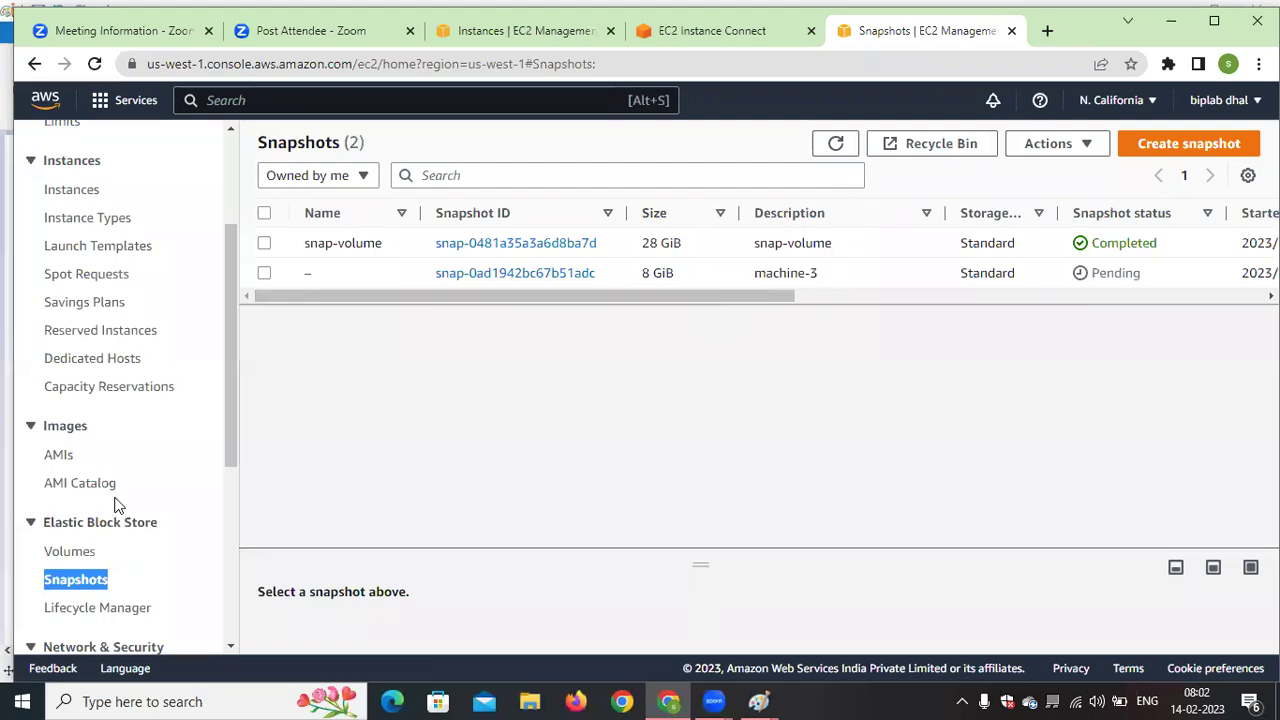
{"action": "scroll", "coordinate": [117, 503], "scroll_direction": "up", "scroll_amount": 3}
{"action": "left_click", "coordinate": [80, 388]}
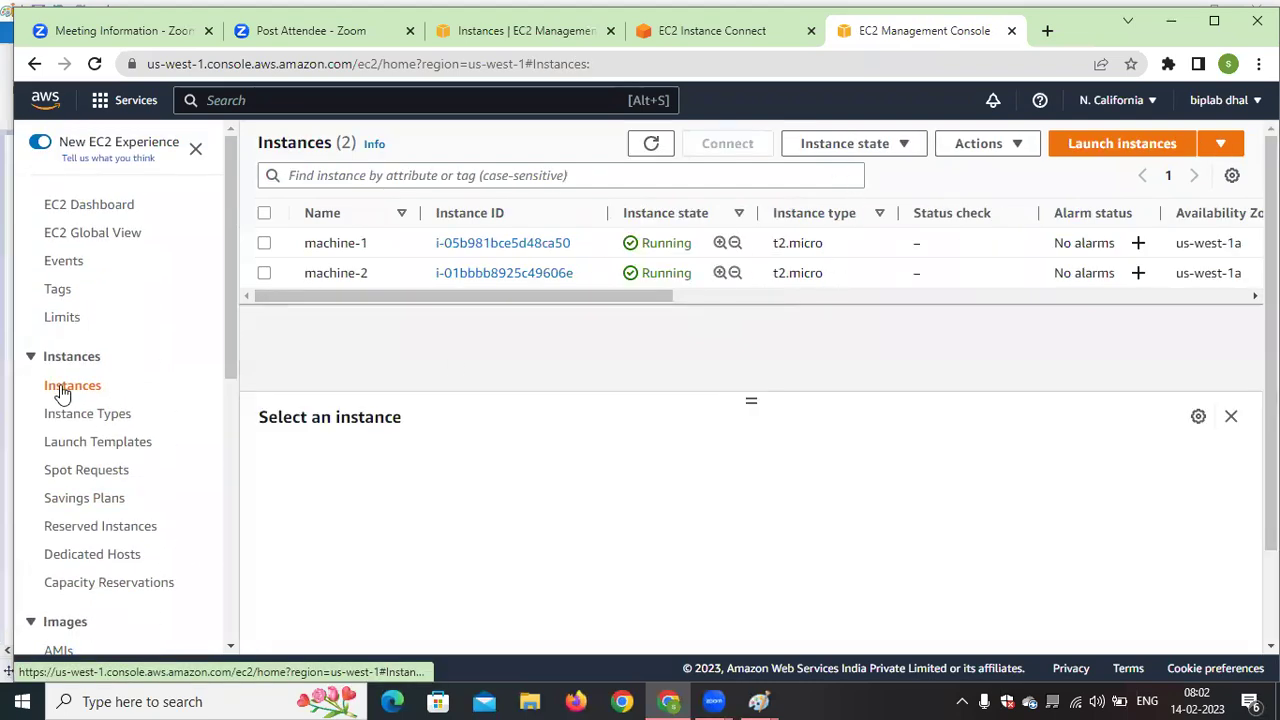
Refresh the instances list and show the available instance state options for machine-3
{"action": "left_click", "coordinate": [655, 144]}
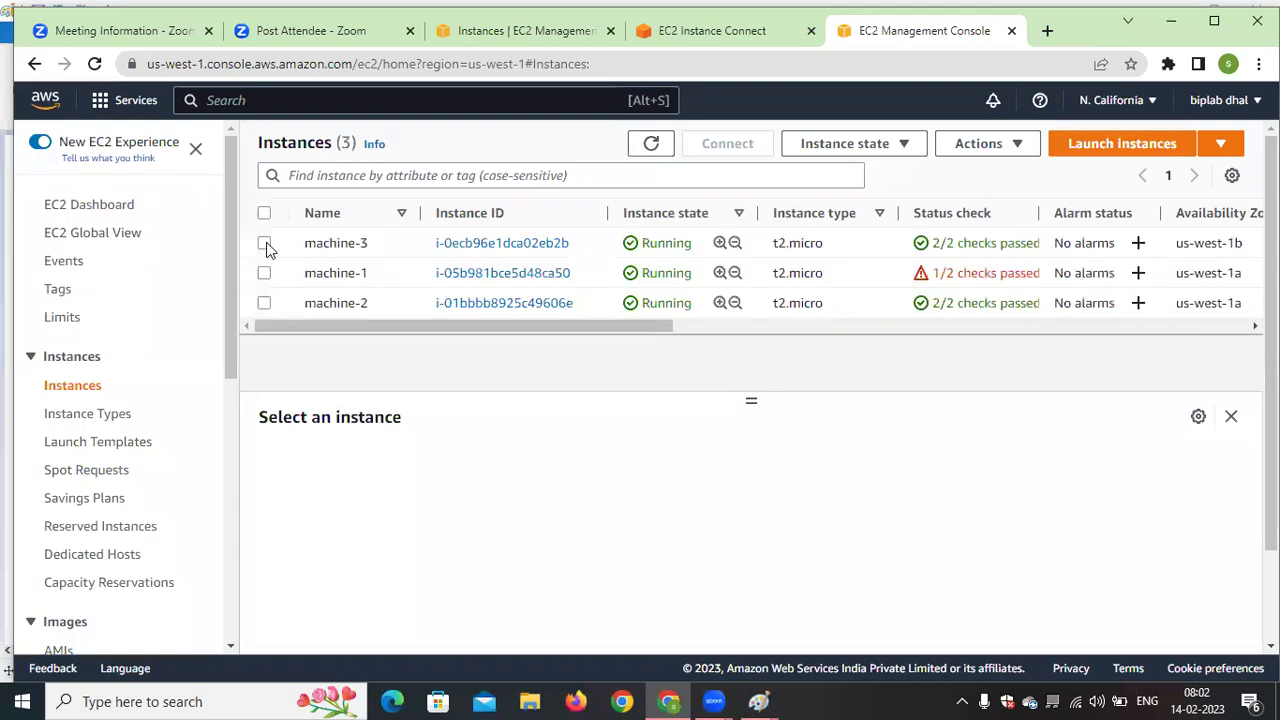
{"action": "left_click", "coordinate": [264, 243]}
{"action": "left_click", "coordinate": [901, 146]}
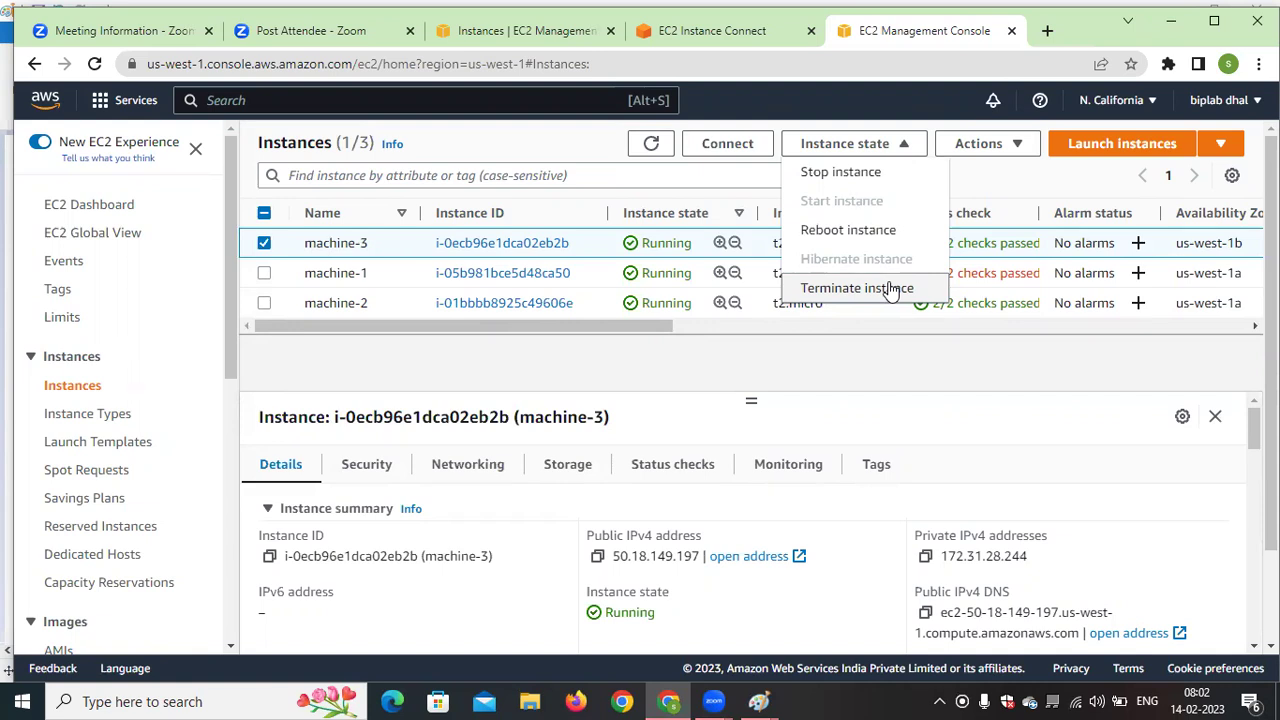
Refresh the snapshots list to check the machine-3 snapshot's status, and select that snapshot
{"action": "left_click_drag", "start_coordinate": [236, 232], "coordinate": [258, 420]}
{"action": "left_click", "coordinate": [88, 373]}
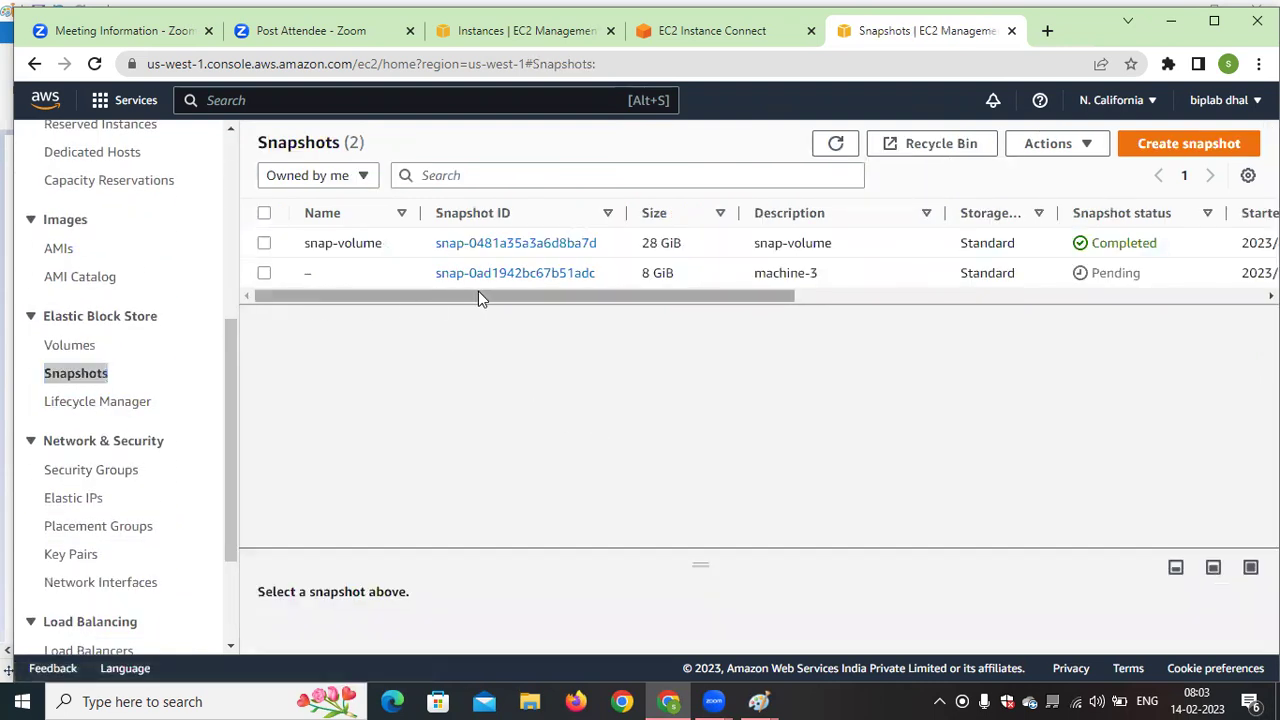
{"action": "left_click_drag", "start_coordinate": [667, 298], "coordinate": [246, 311]}
{"action": "left_click", "coordinate": [821, 154]}
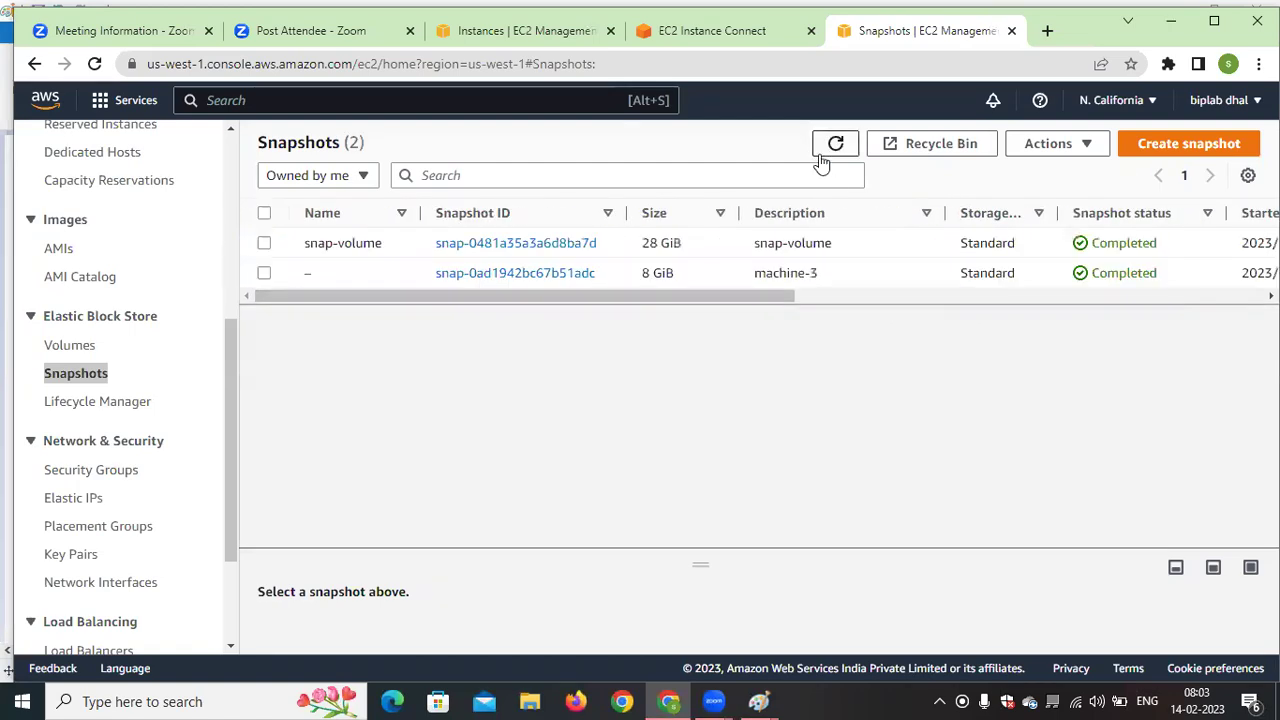
{"action": "left_click", "coordinate": [264, 273]}
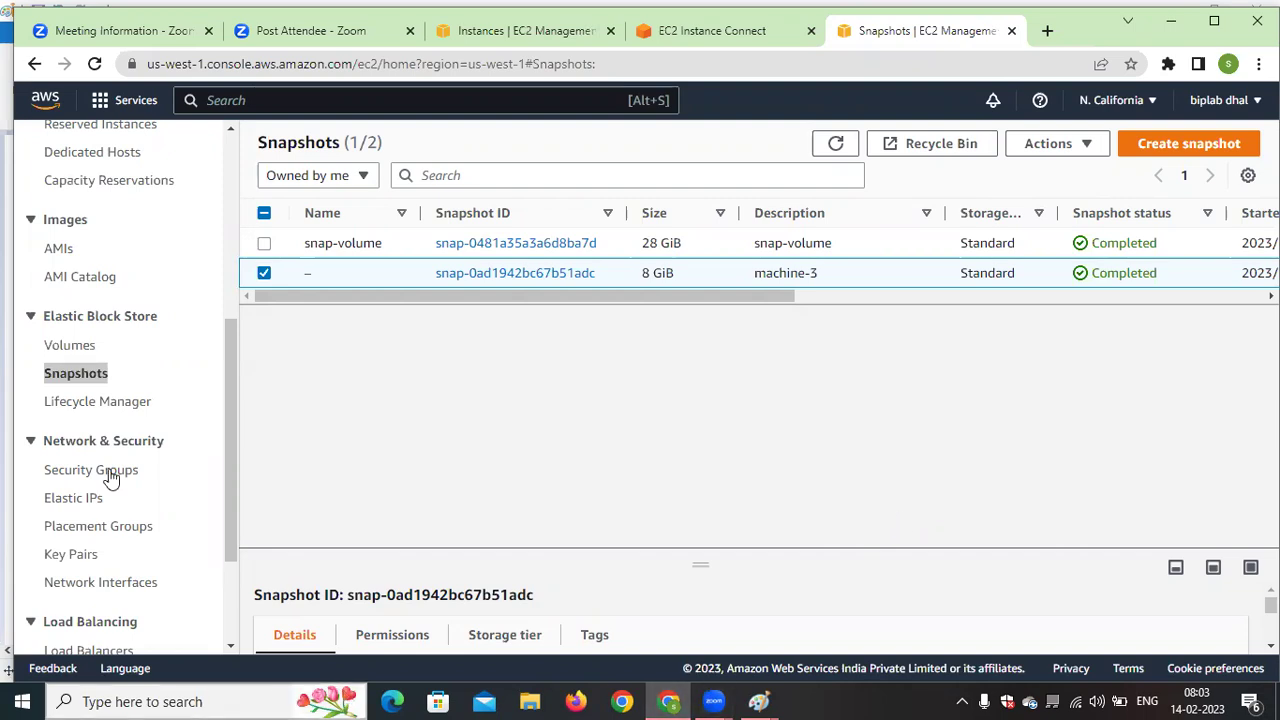
Return to the instances list, dismiss the open state options, and examine the machines' availability zones and addresses
{"action": "scroll", "coordinate": [77, 350], "scroll_direction": "up", "scroll_amount": 5}
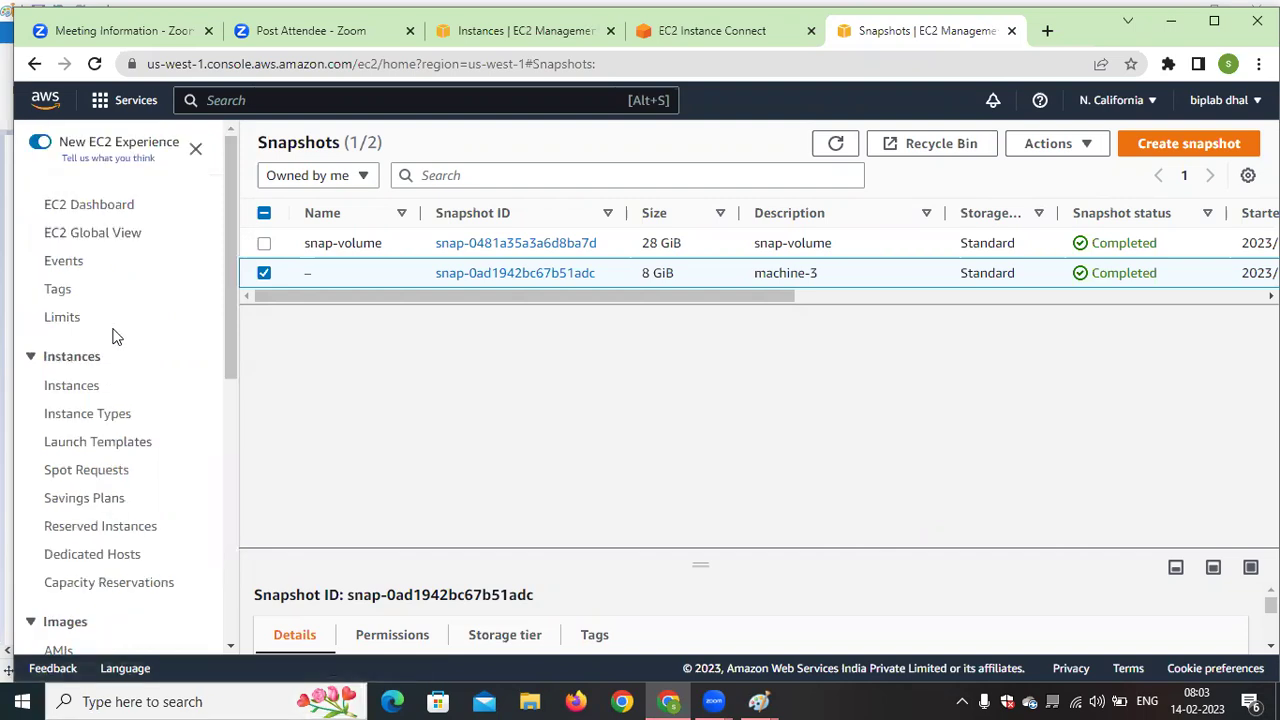
{"action": "left_click", "coordinate": [86, 385]}
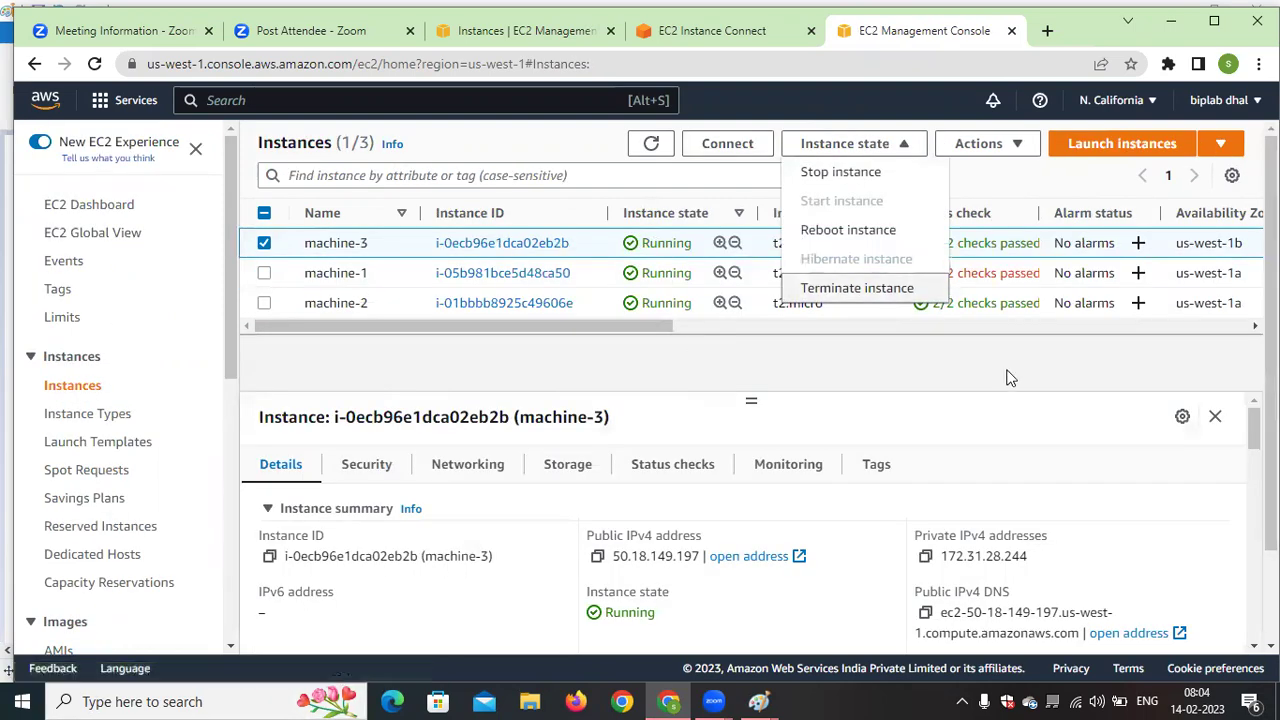
{"action": "left_click", "coordinate": [937, 429]}
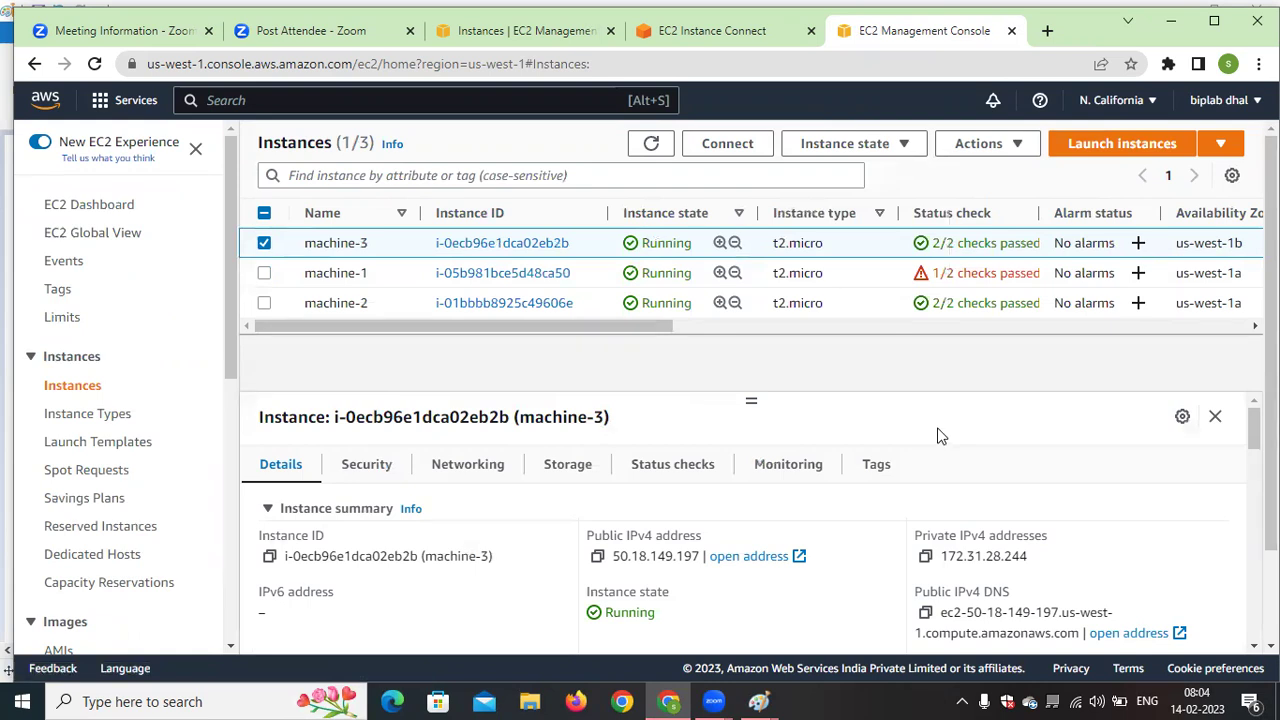
{"action": "left_click_drag", "start_coordinate": [645, 328], "coordinate": [845, 338]}
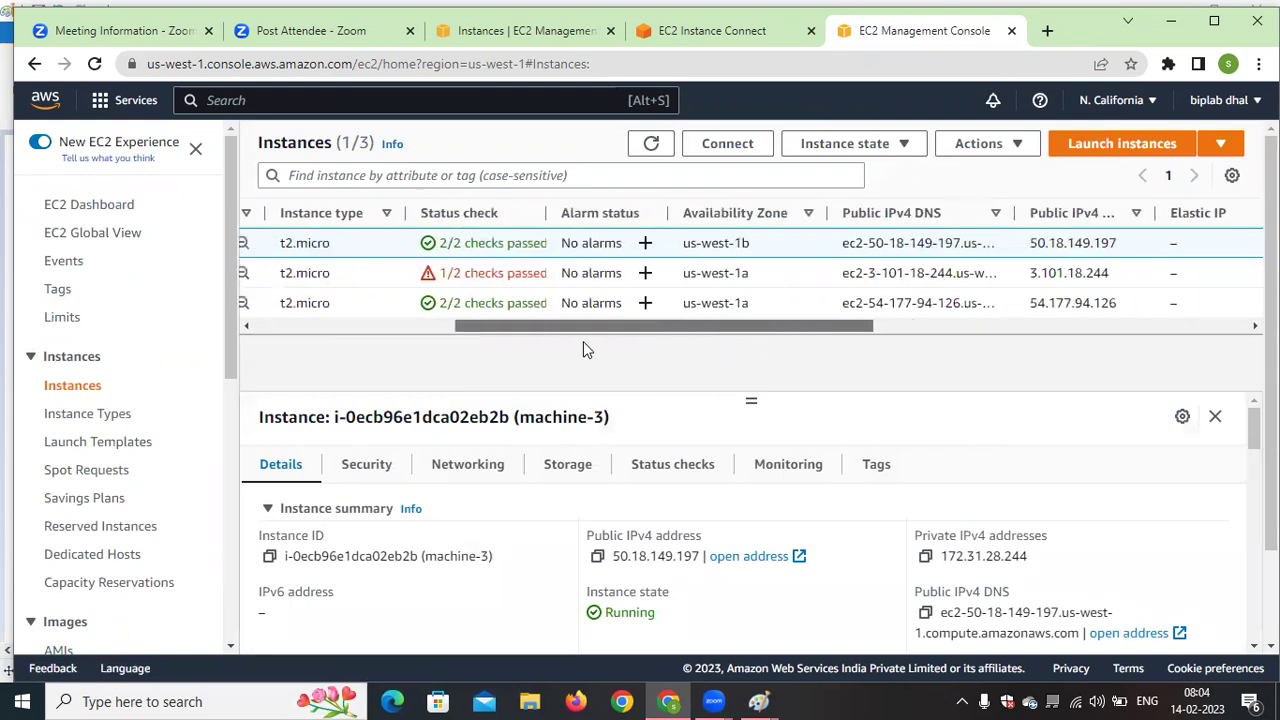
{"action": "left_click_drag", "start_coordinate": [587, 349], "coordinate": [457, 349]}
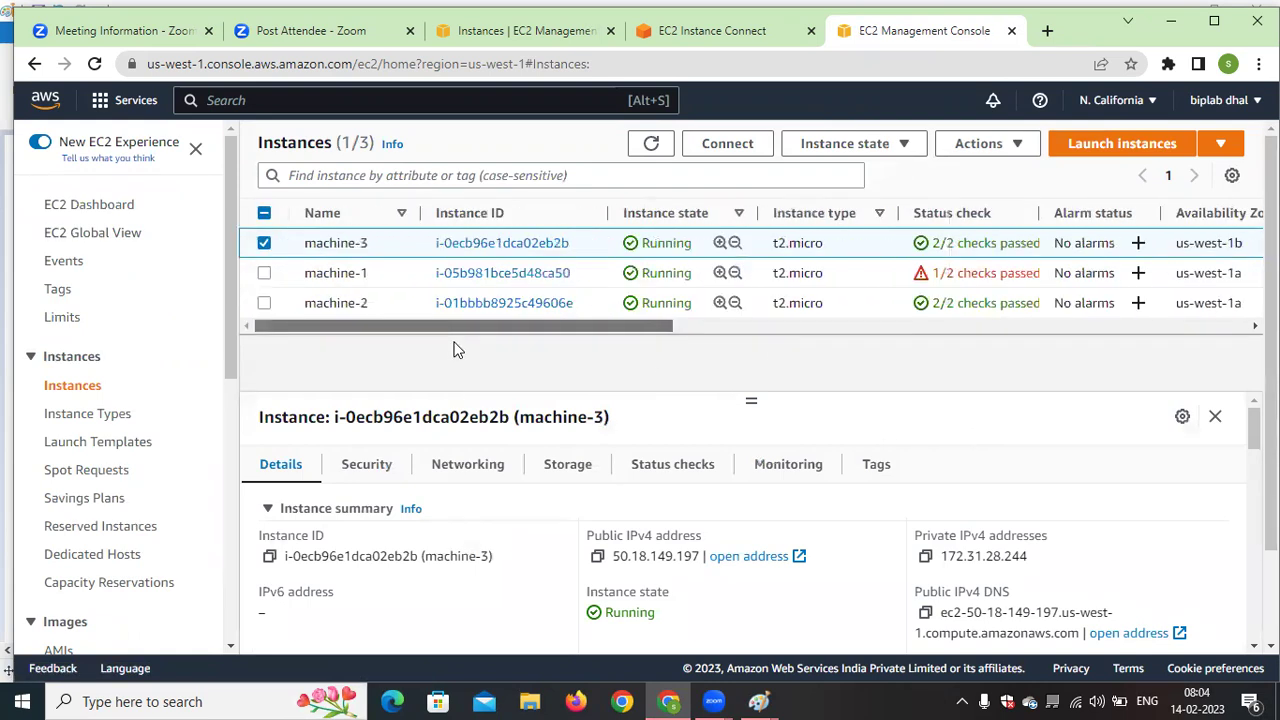
Refresh the instances list and terminate the machine-1 instance in us-west-1a, confirming the termination
{"action": "left_click", "coordinate": [653, 146]}
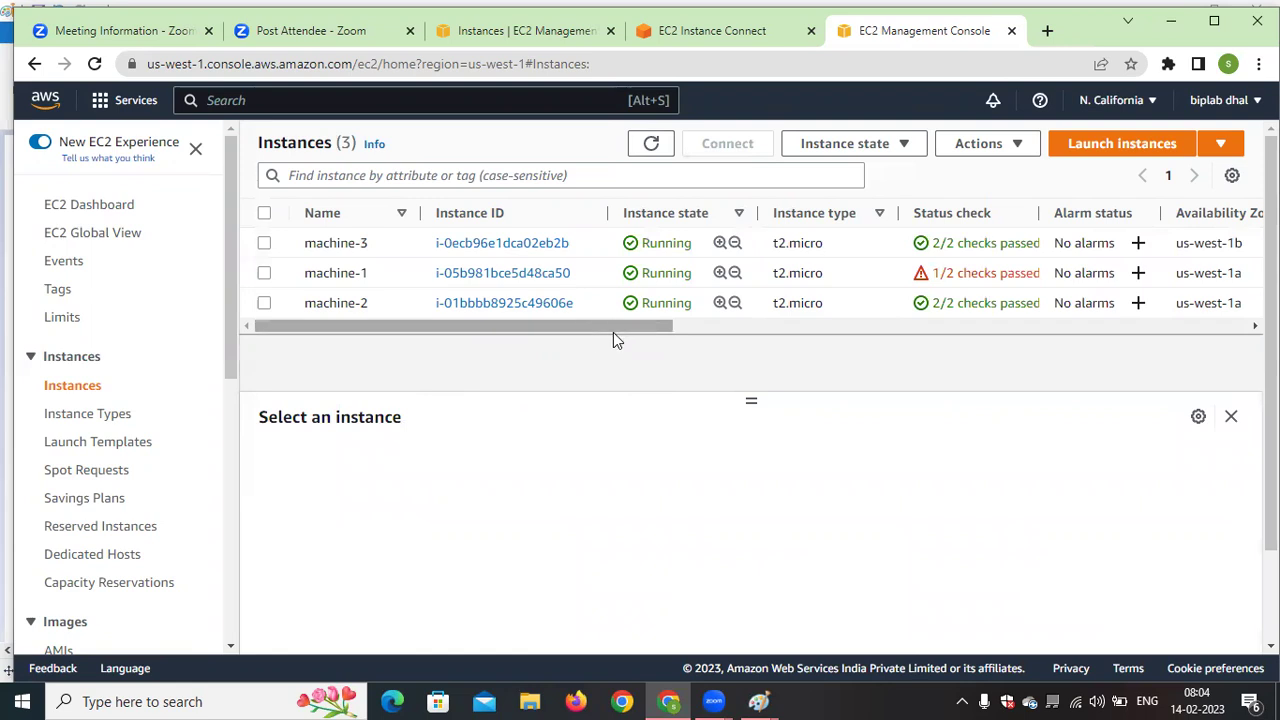
{"action": "left_click", "coordinate": [264, 273]}
{"action": "left_click", "coordinate": [868, 144]}
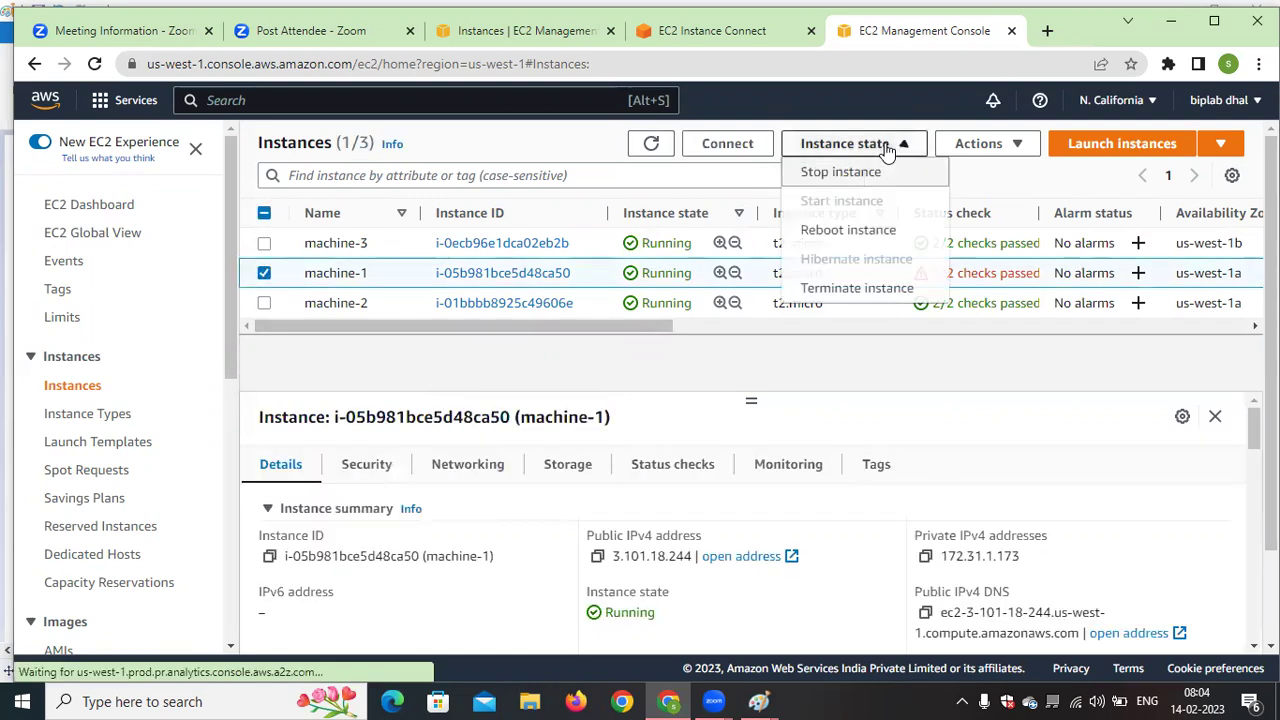
{"action": "left_click", "coordinate": [870, 288]}
{"action": "left_click", "coordinate": [955, 523]}
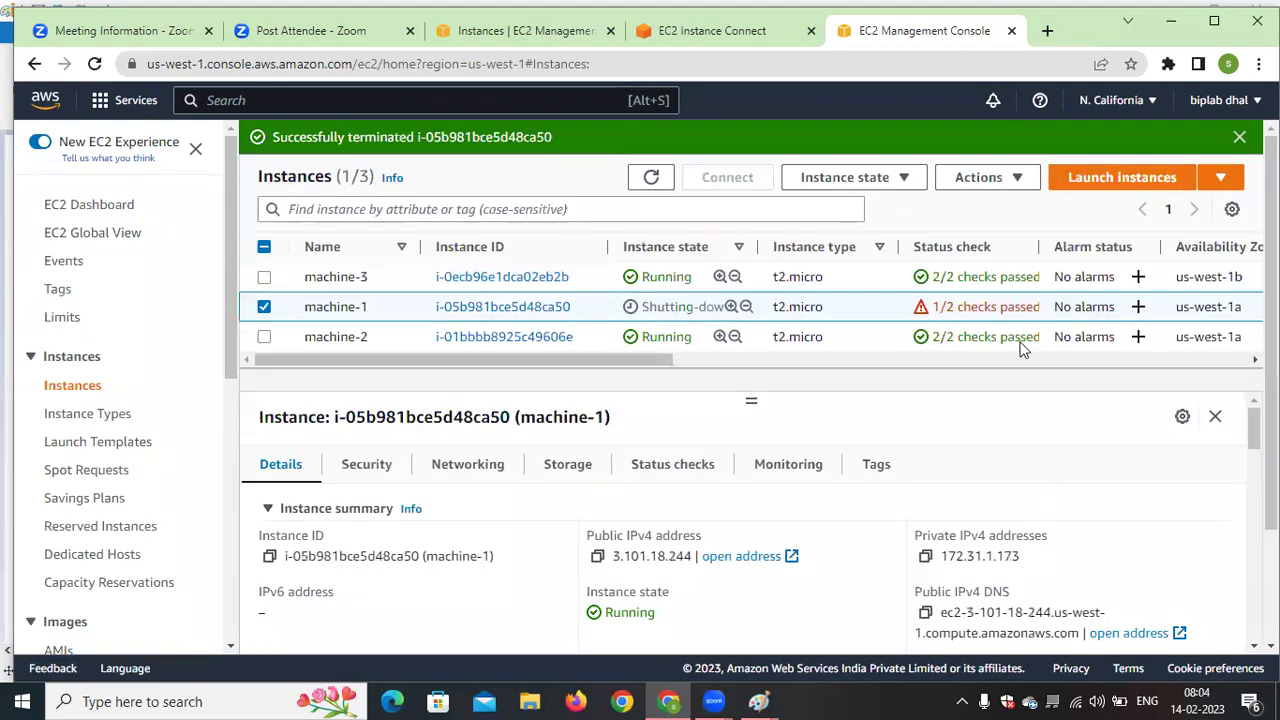
Refresh the instances list and switch to Paint with a new blank canvas
{"action": "left_click", "coordinate": [651, 177]}
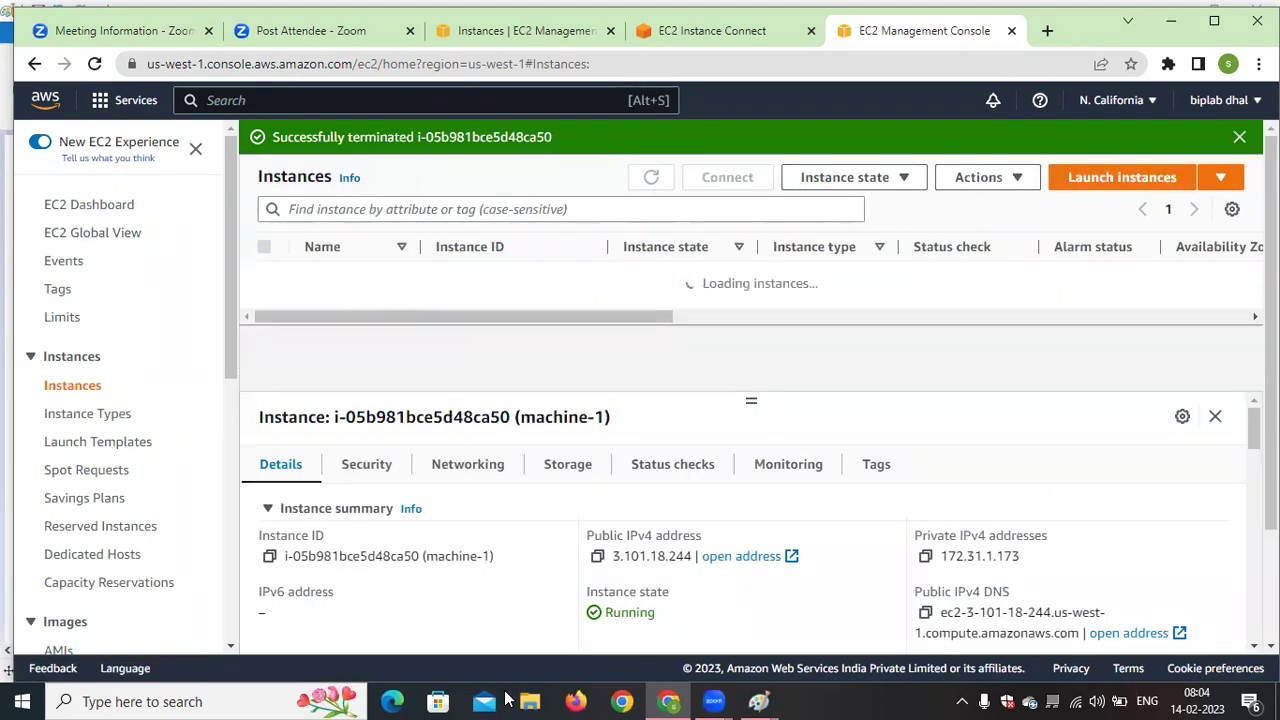
{"action": "left_click", "coordinate": [309, 700]}
{"action": "type", "text": "paint"}
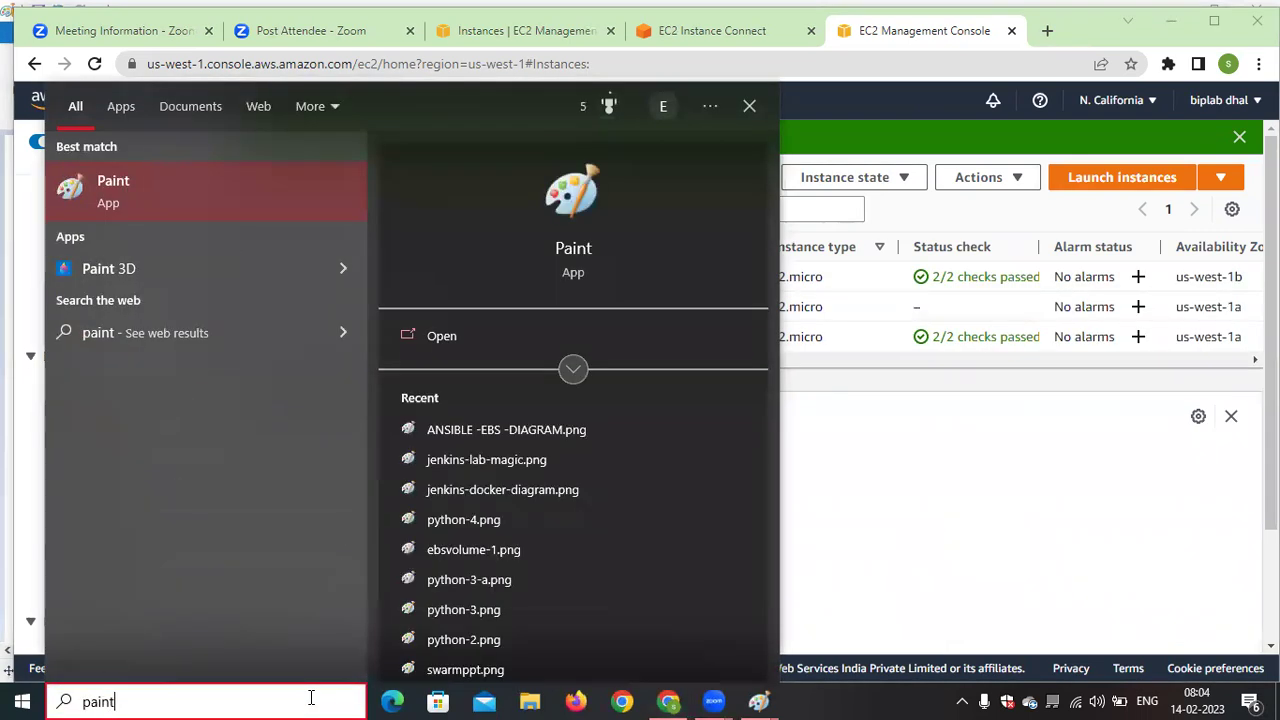
{"action": "key", "text": "Return"}
{"action": "left_click", "coordinate": [311, 700]}
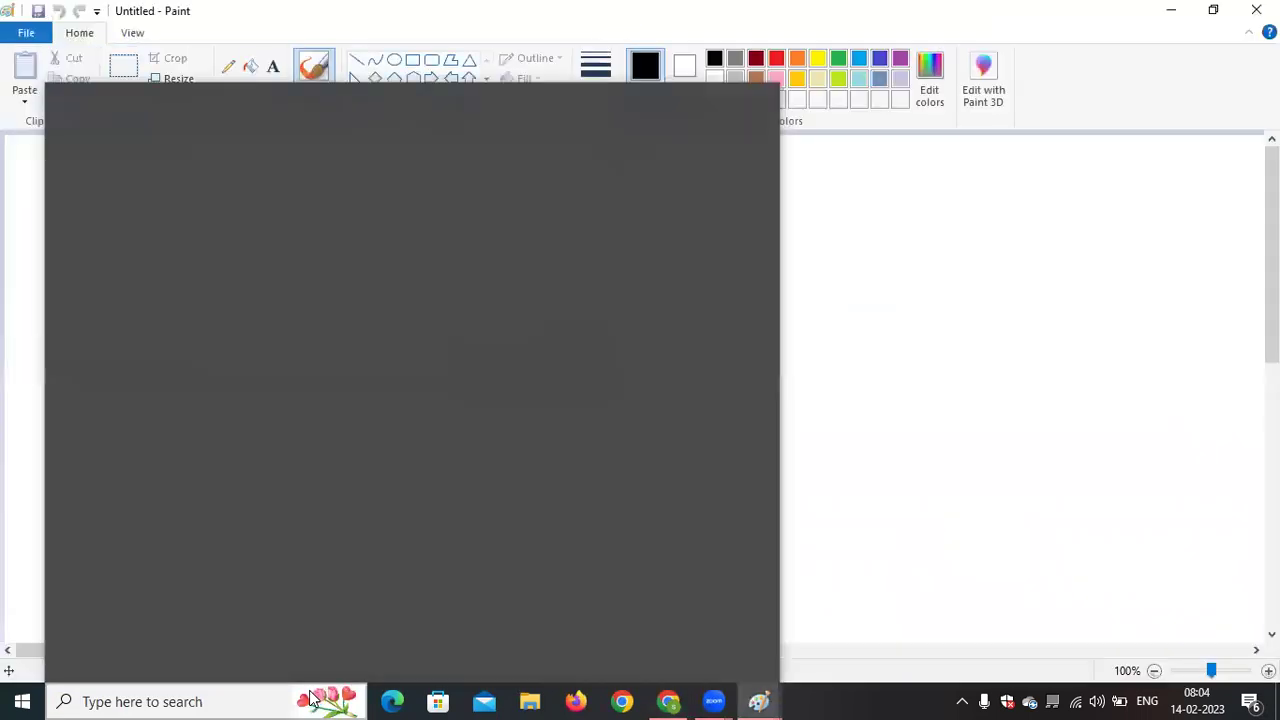
{"action": "left_click", "coordinate": [970, 483]}
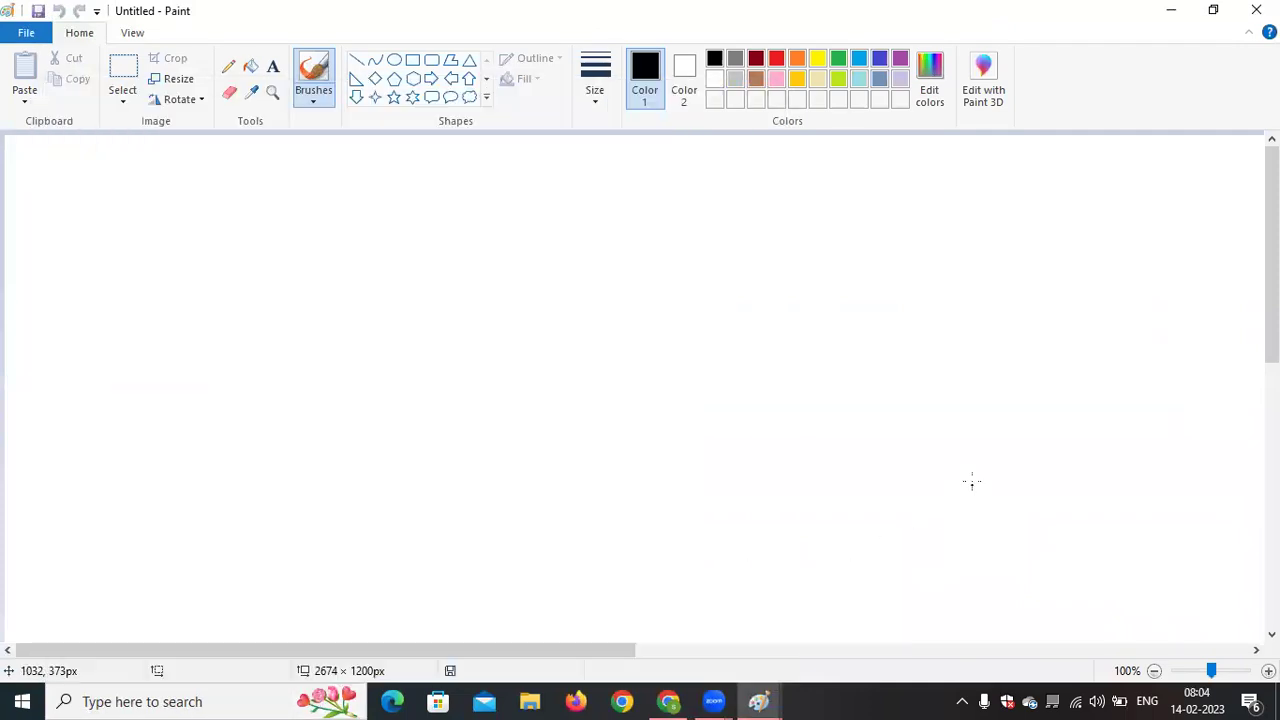
Add the red title "How To decrease EBS volume" on one line at the canvas's upper-left corner and frame it with a red rectangle
{"action": "left_click", "coordinate": [418, 66]}
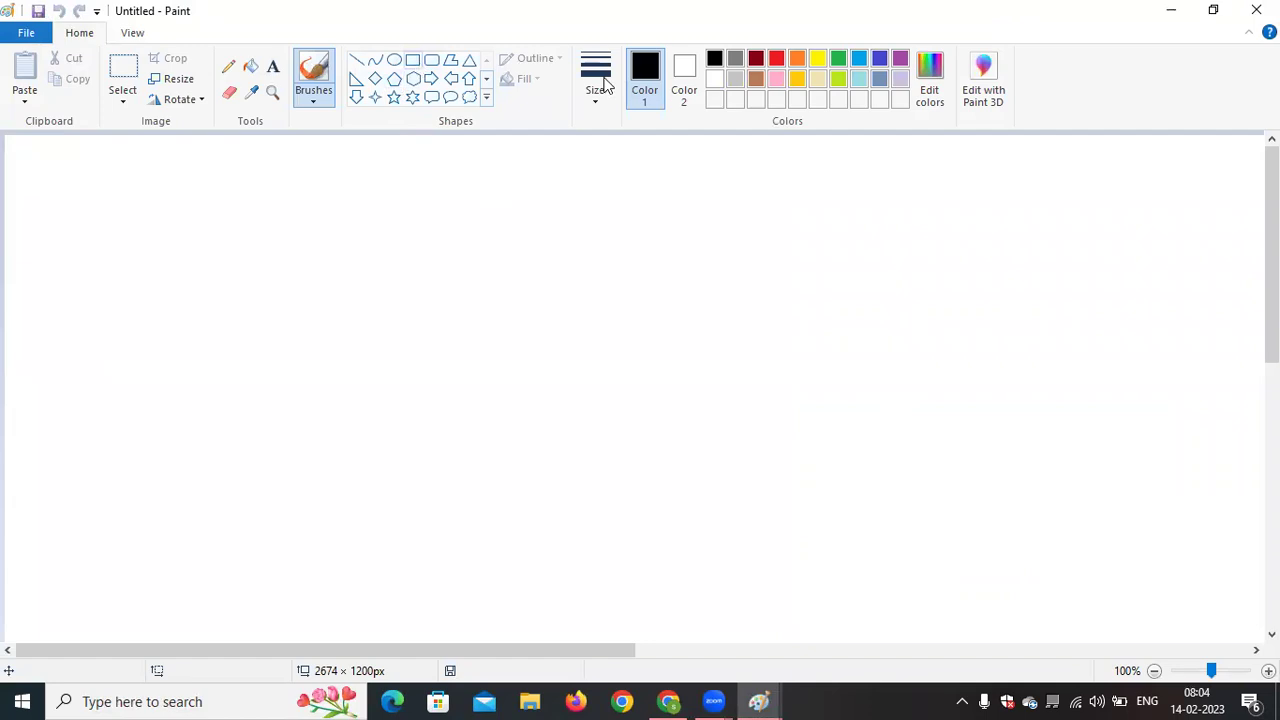
{"action": "left_click", "coordinate": [776, 58]}
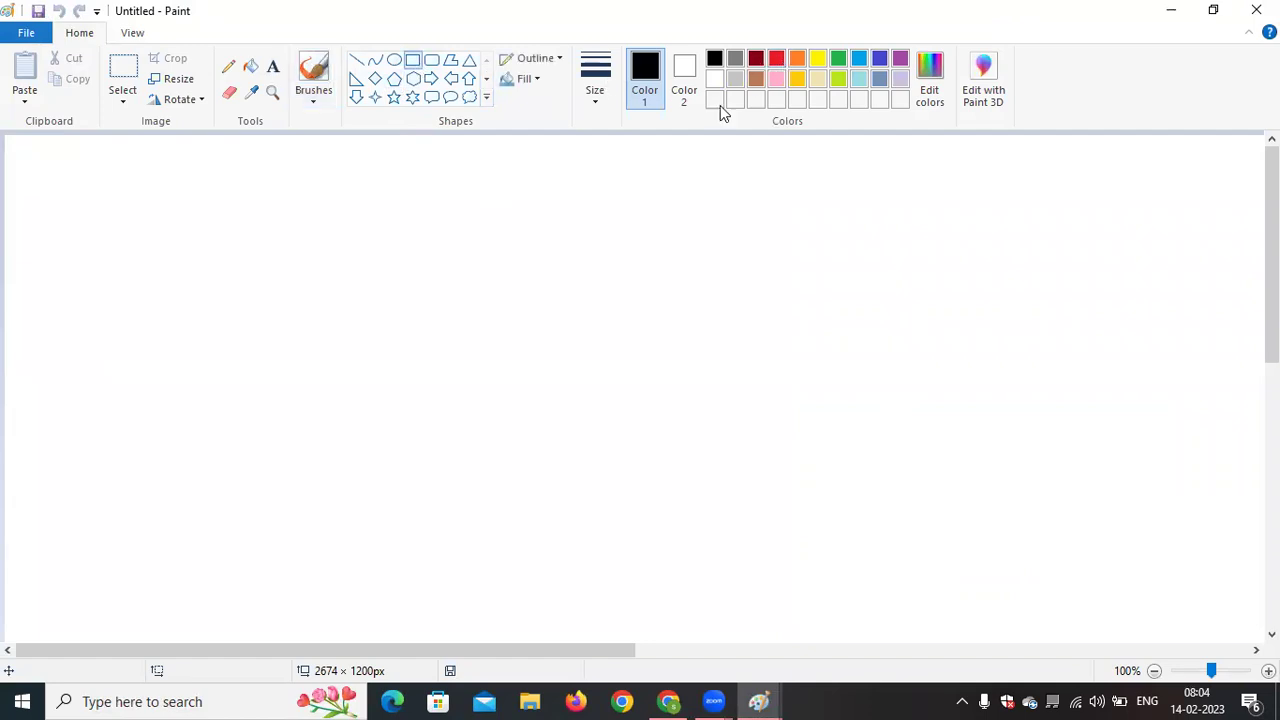
{"action": "left_click", "coordinate": [272, 66]}
{"action": "left_click_drag", "start_coordinate": [15, 146], "coordinate": [252, 194]}
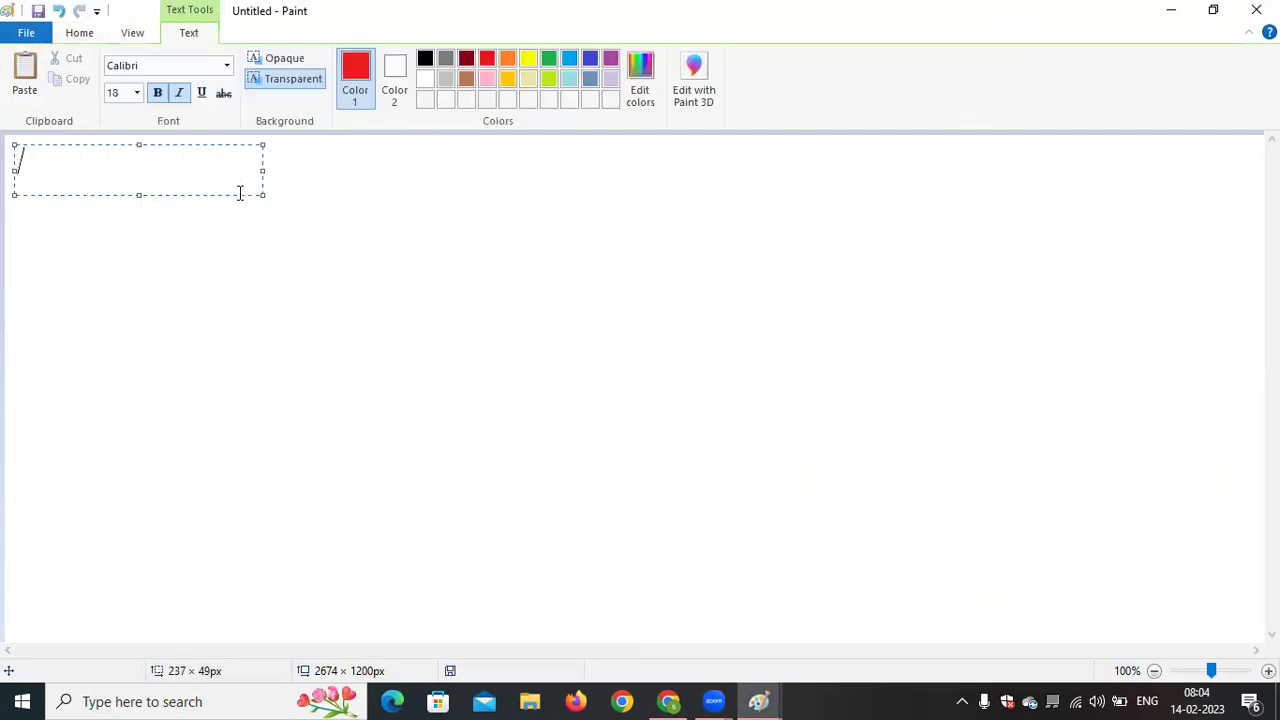
{"action": "type", "text": "How T"}
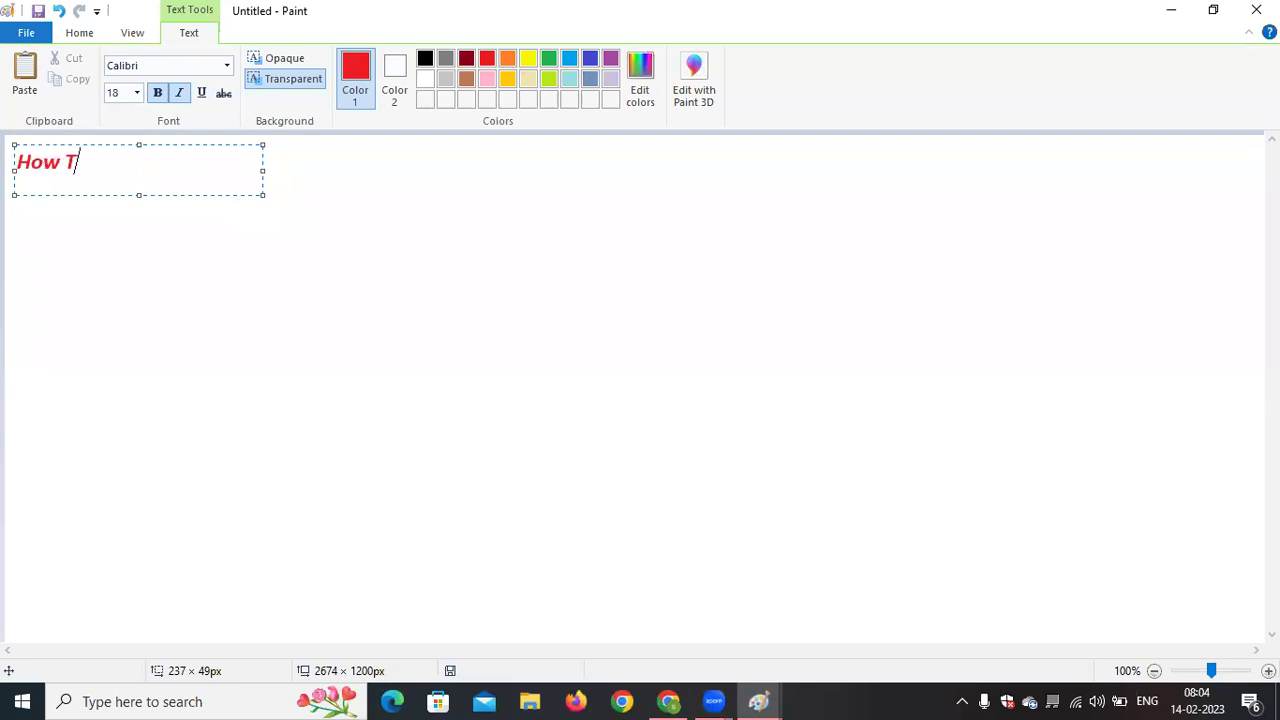
{"action": "type", "text": "o decrease"}
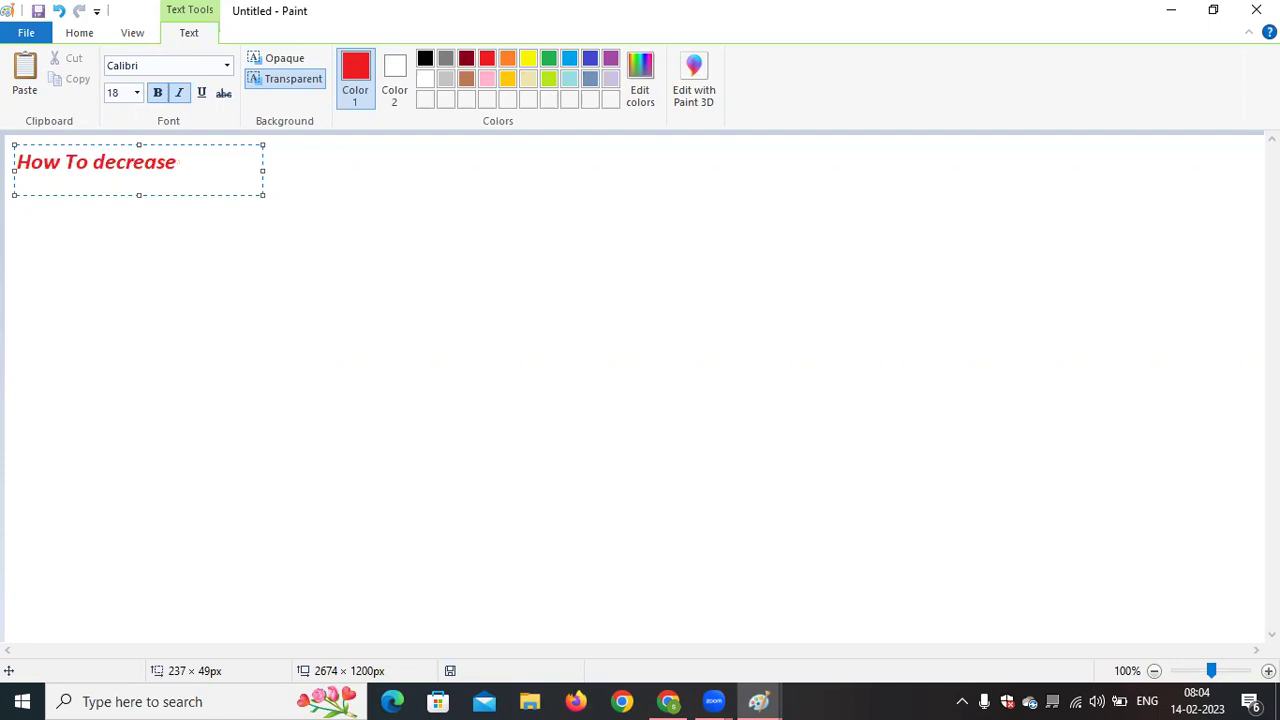
{"action": "type", "text": " EBS volume"}
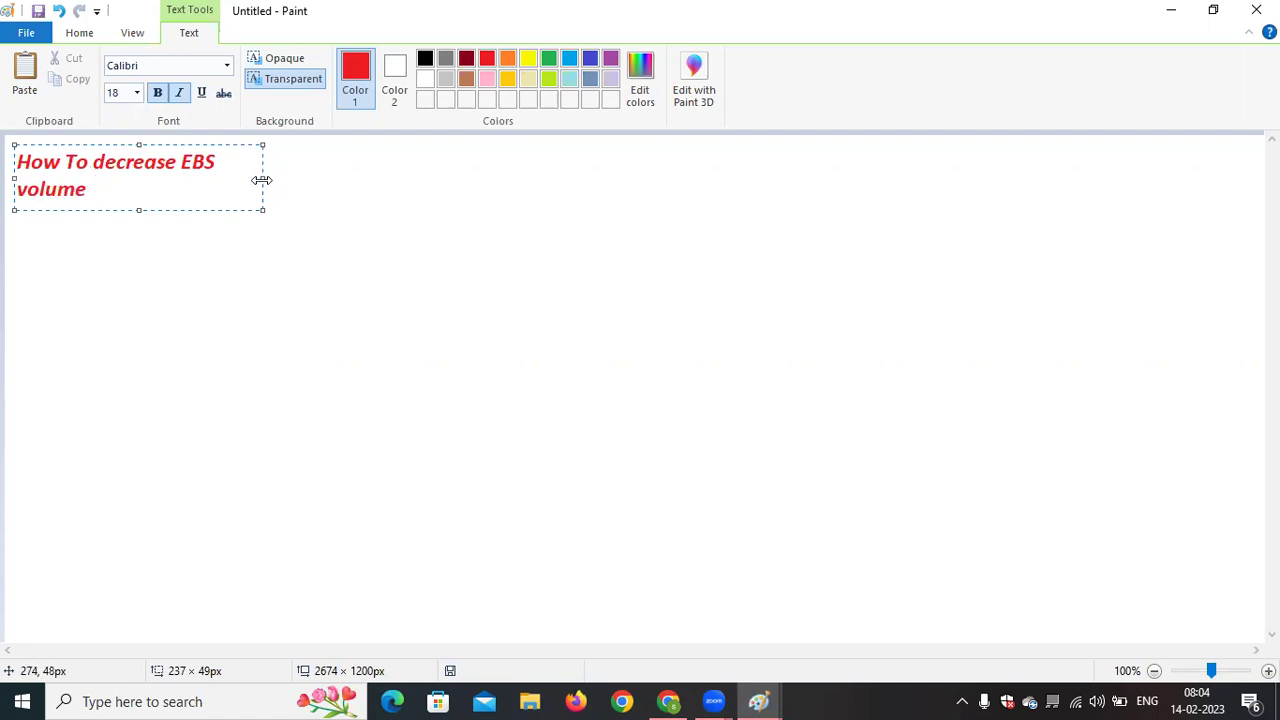
{"action": "left_click_drag", "start_coordinate": [262, 180], "coordinate": [368, 213]}
{"action": "left_click", "coordinate": [460, 220]}
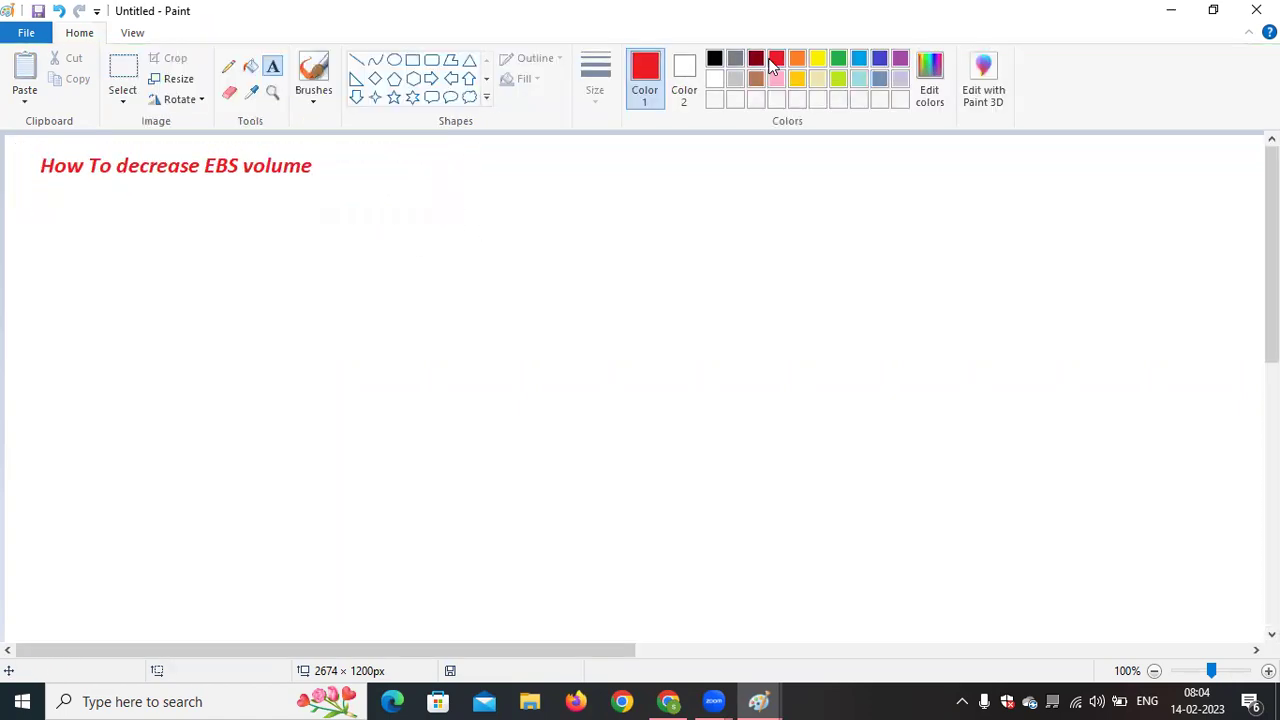
{"action": "left_click", "coordinate": [412, 60]}
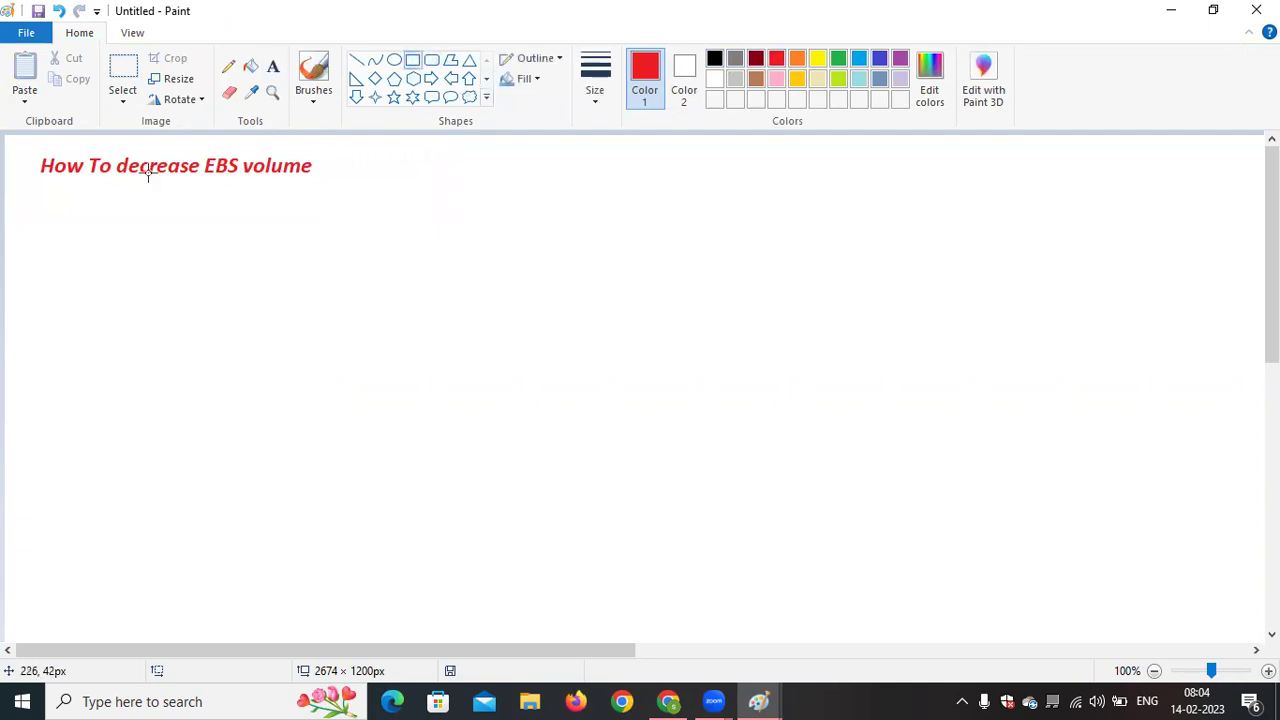
{"action": "mouse_move", "coordinate": [19, 137]}
{"action": "left_mouse_down"}
{"action": "mouse_move", "coordinate": [106, 192]}
{"action": "mouse_move", "coordinate": [331, 197]}
{"action": "left_mouse_up"}
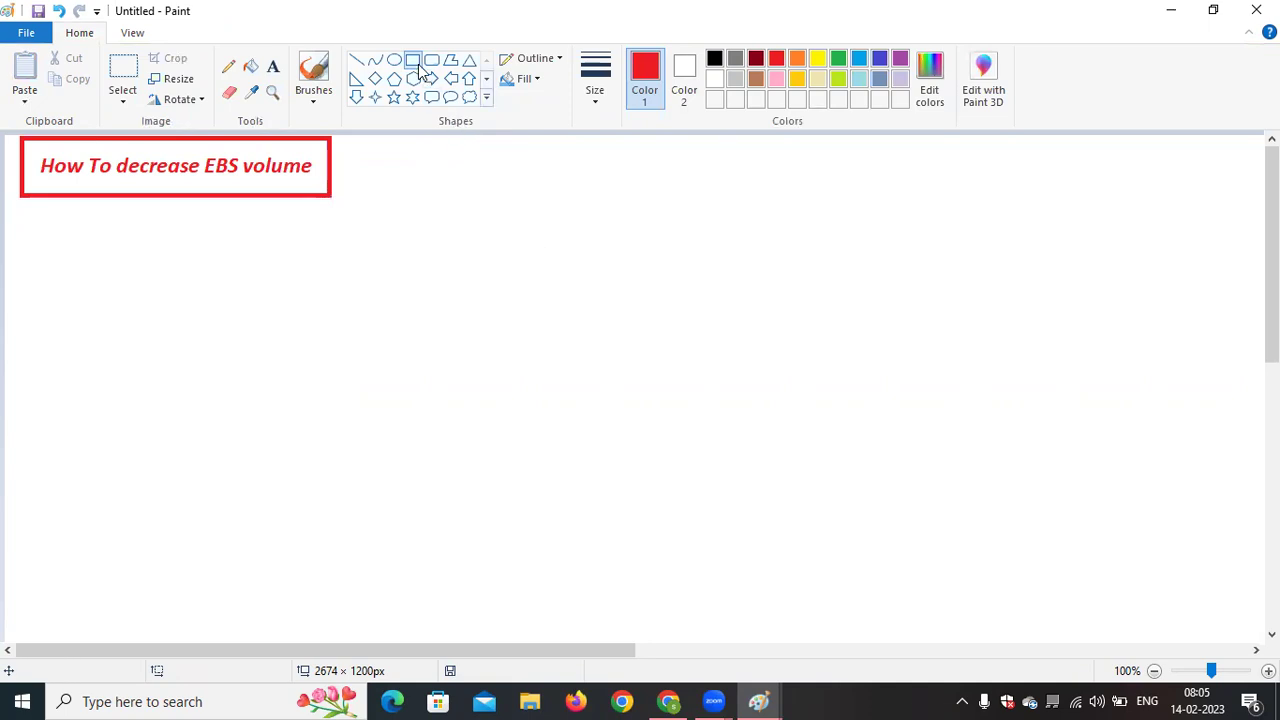
Draw a tall black rectangle about 250 × 350 px below the title to represent the machine
{"action": "left_click", "coordinate": [715, 60]}
{"action": "left_click_drag", "start_coordinate": [99, 258], "coordinate": [332, 588]}
{"action": "left_click_drag", "start_coordinate": [294, 506], "coordinate": [282, 488]}
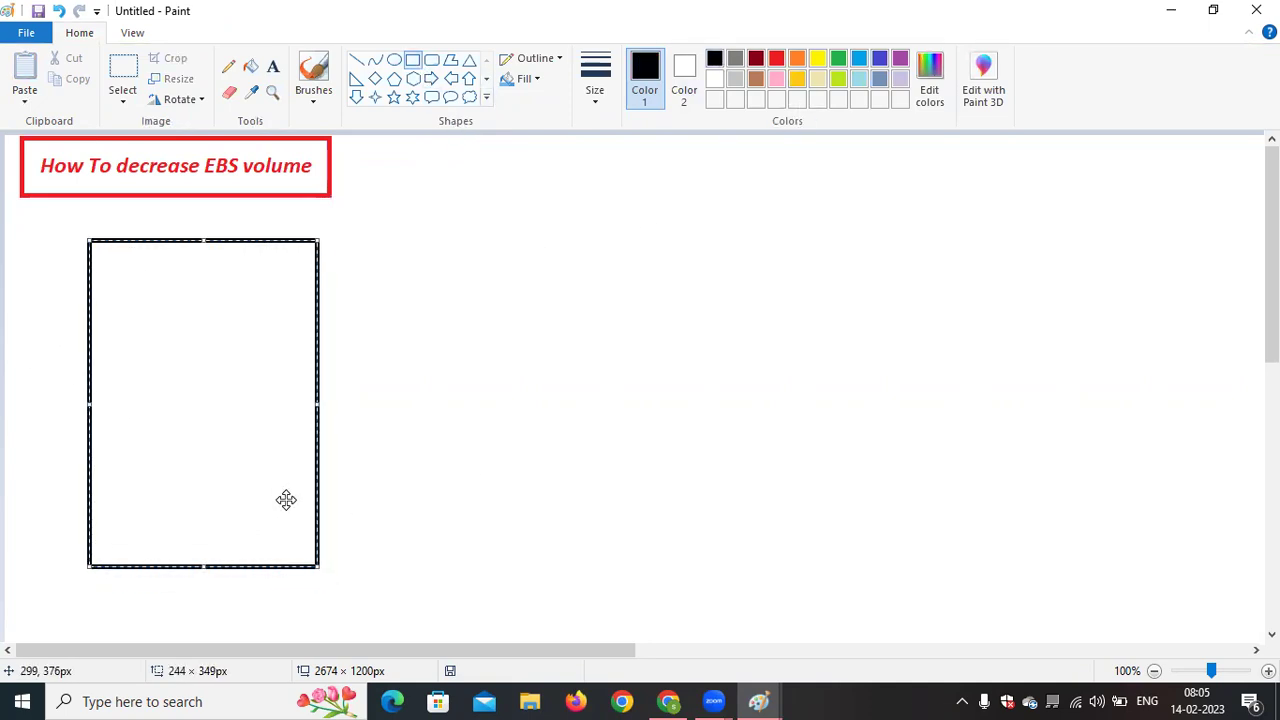
{"action": "left_click_drag", "start_coordinate": [318, 566], "coordinate": [326, 576]}
{"action": "left_click_drag", "start_coordinate": [292, 512], "coordinate": [278, 517]}
Label the black rectangle with the text "machine-2" and, a few lines below it, "8Gb"
{"action": "left_click", "coordinate": [272, 66]}
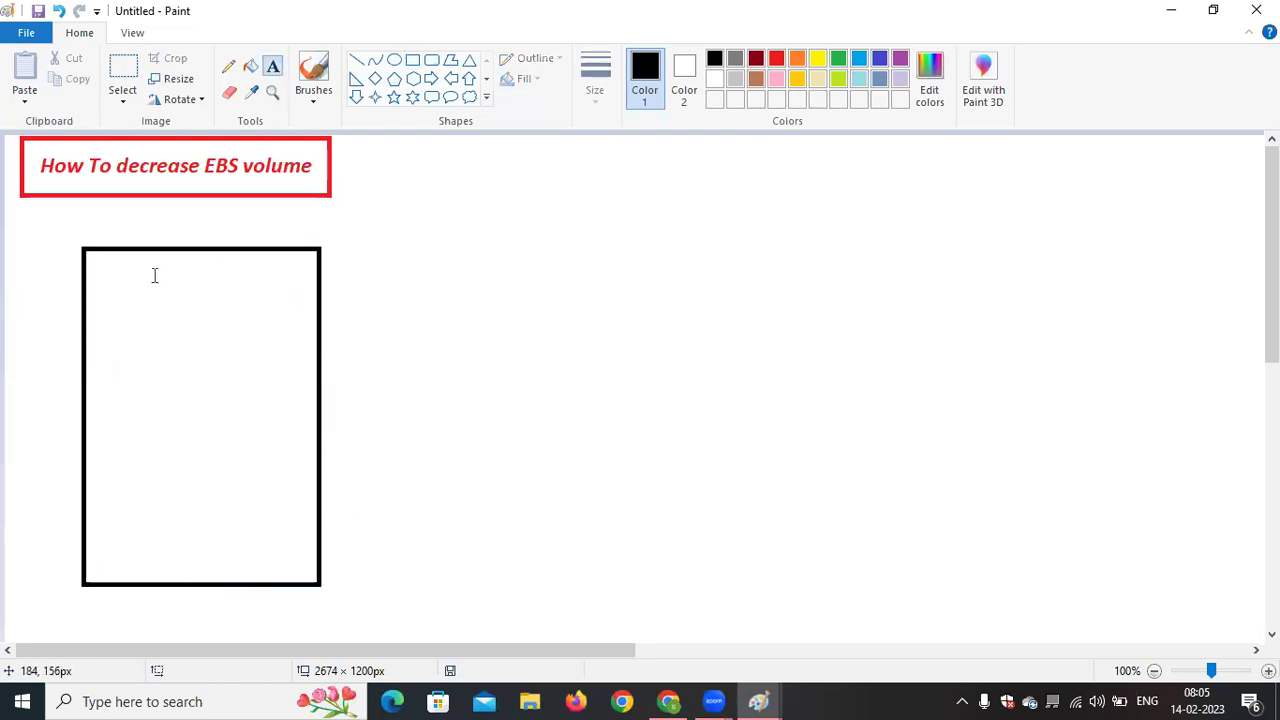
{"action": "left_click_drag", "start_coordinate": [133, 276], "coordinate": [232, 403]}
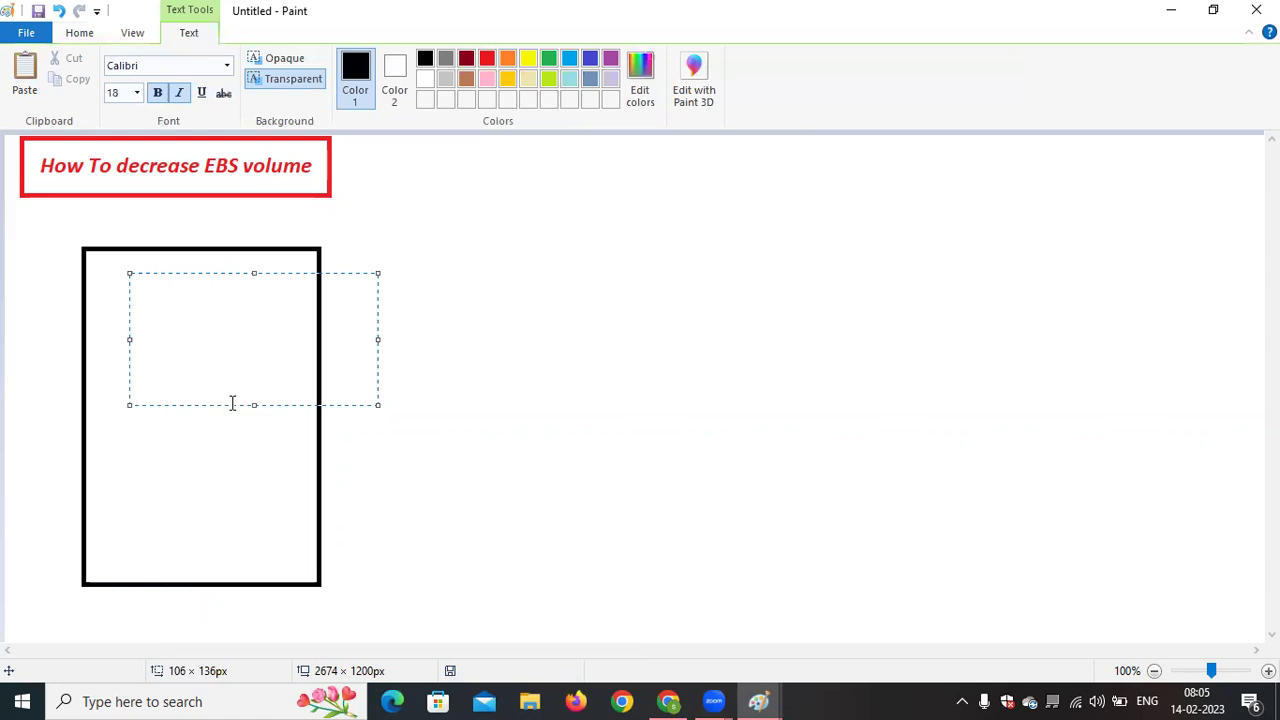
{"action": "type", "text": "machine-1"}
{"action": "key", "text": "Return"}
{"action": "key", "text": "Return"}
{"action": "key", "text": "Return"}
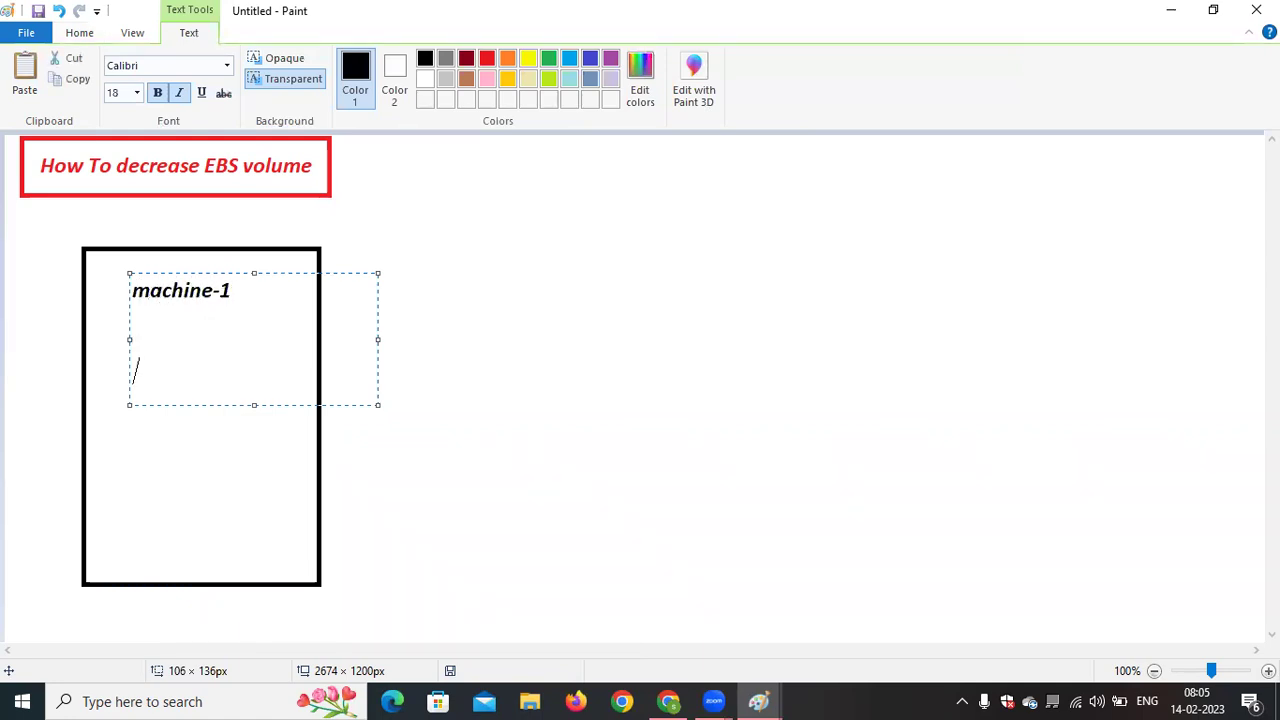
{"action": "key", "text": "BackSpace"}
{"action": "key", "text": "BackSpace"}
{"action": "key", "text": "BackSpace"}
{"action": "key", "text": "BackSpace"}
{"action": "type", "text": "2"}
{"action": "key", "text": "Return"}
{"action": "key", "text": "Return"}
{"action": "key", "text": "Return"}
{"action": "type", "text": "8Gb"}
{"action": "key", "text": "Return"}
{"action": "key", "text": "Return"}
{"action": "key", "text": "Return"}
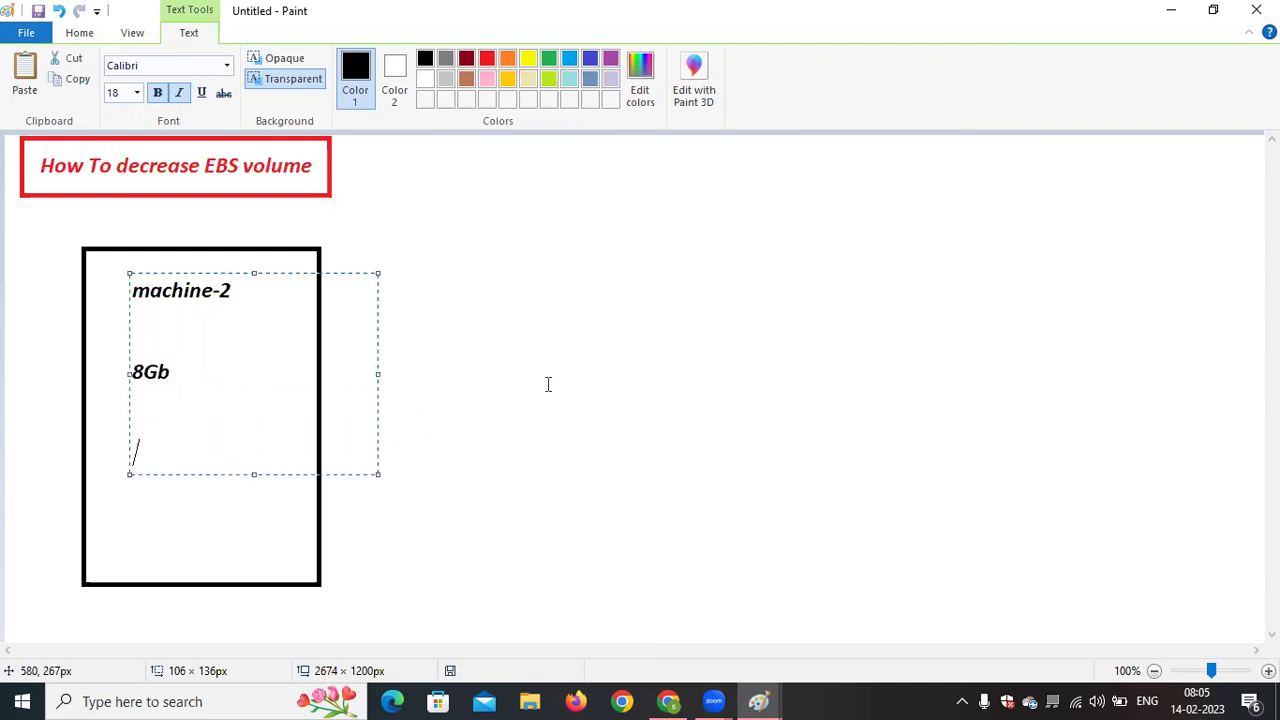
{"action": "left_click", "coordinate": [549, 383]}
Draw a tall orange rectangle beside the machine-2 box and a freehand curved orange arrow from it to the machine-2 box
{"action": "left_click", "coordinate": [416, 64]}
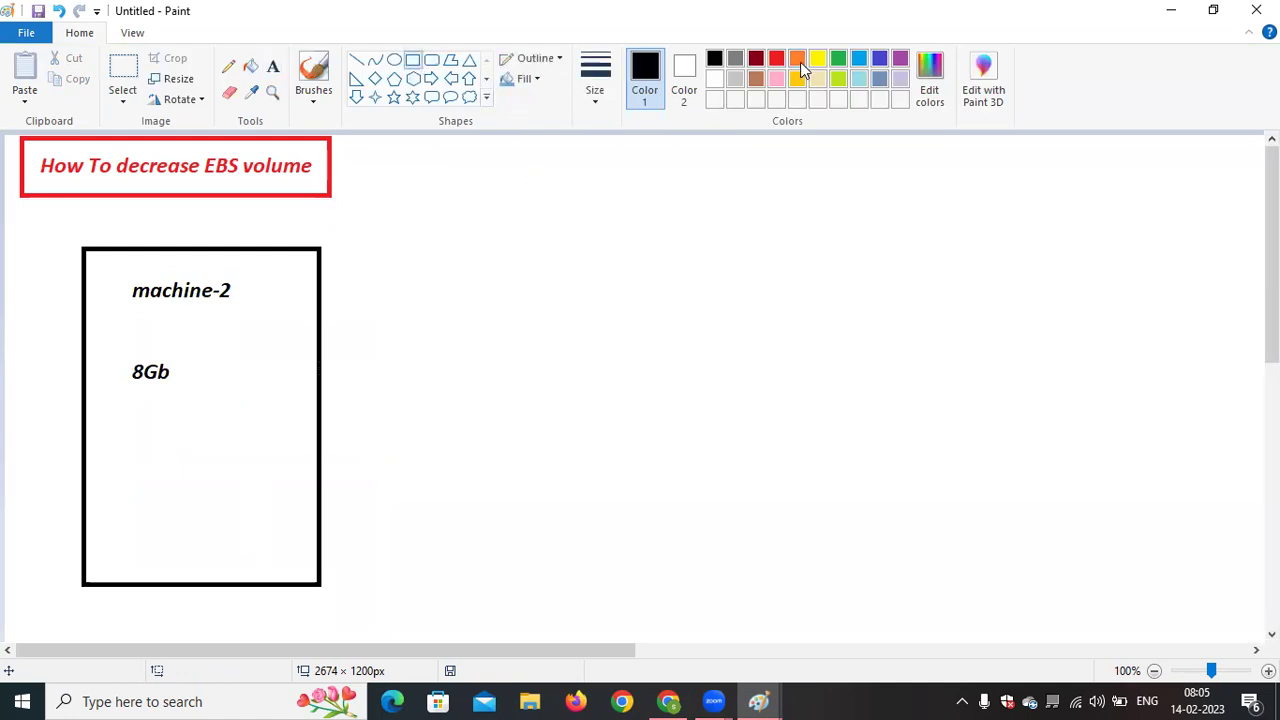
{"action": "left_click", "coordinate": [797, 58]}
{"action": "left_click_drag", "start_coordinate": [400, 257], "coordinate": [399, 247]}
{"action": "mouse_move", "coordinate": [399, 297]}
{"action": "left_mouse_down"}
{"action": "mouse_move", "coordinate": [484, 564]}
{"action": "mouse_move", "coordinate": [598, 576]}
{"action": "left_mouse_up"}
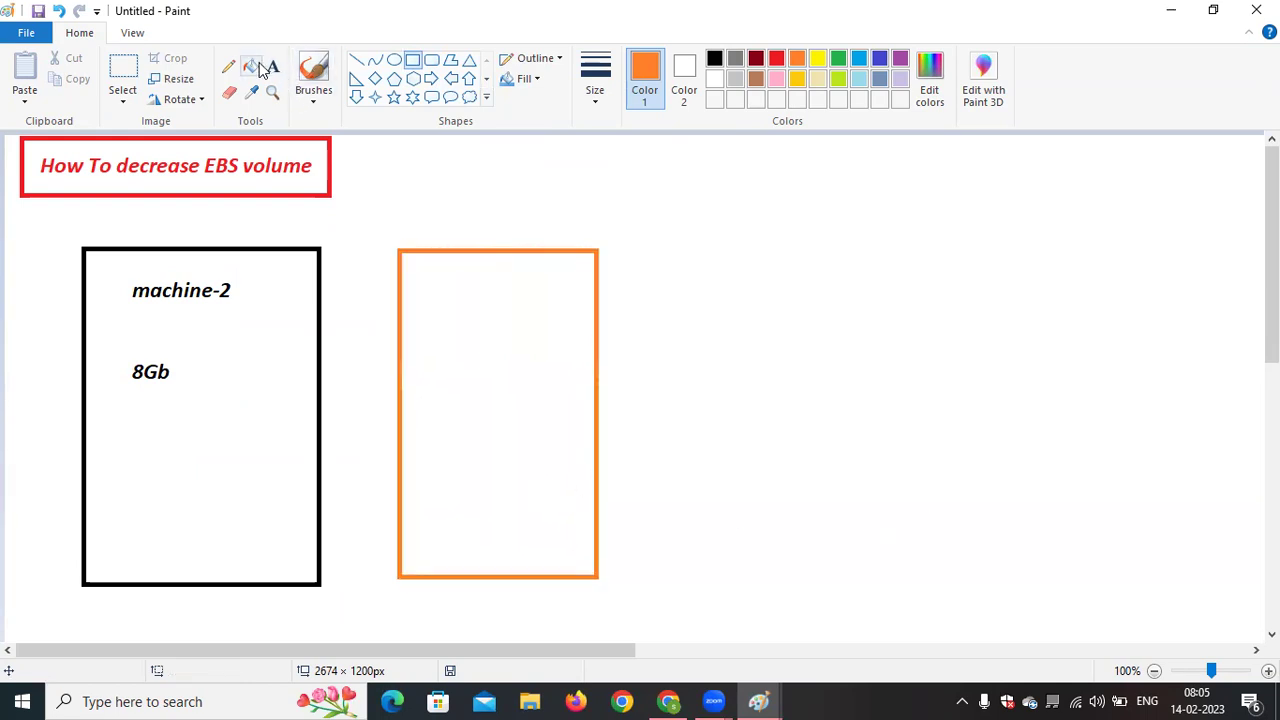
{"action": "left_click", "coordinate": [228, 66]}
{"action": "mouse_move", "coordinate": [428, 240]}
{"action": "left_mouse_down"}
{"action": "mouse_move", "coordinate": [360, 200]}
{"action": "mouse_move", "coordinate": [320, 226]}
{"action": "mouse_move", "coordinate": [328, 237]}
{"action": "left_mouse_up"}
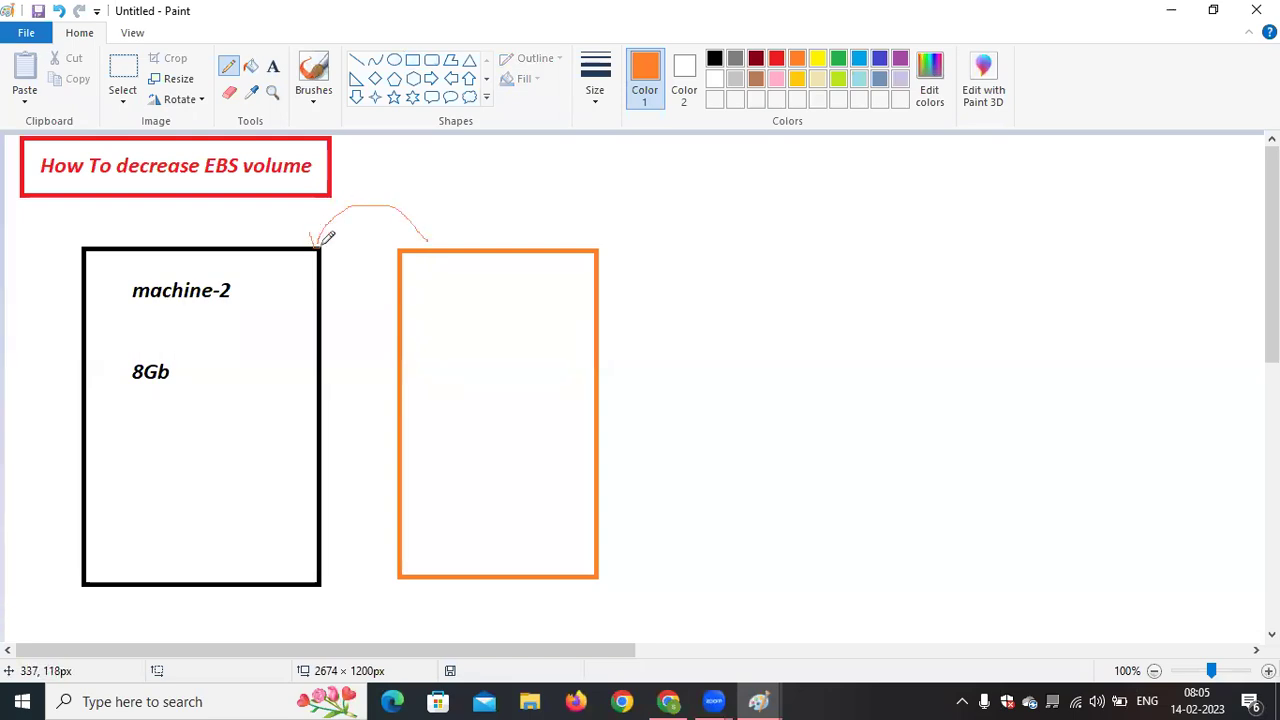
Add the orange availability zone label "us-west-1a" inside both the machine-2 box and the orange box
{"action": "left_click", "coordinate": [272, 68]}
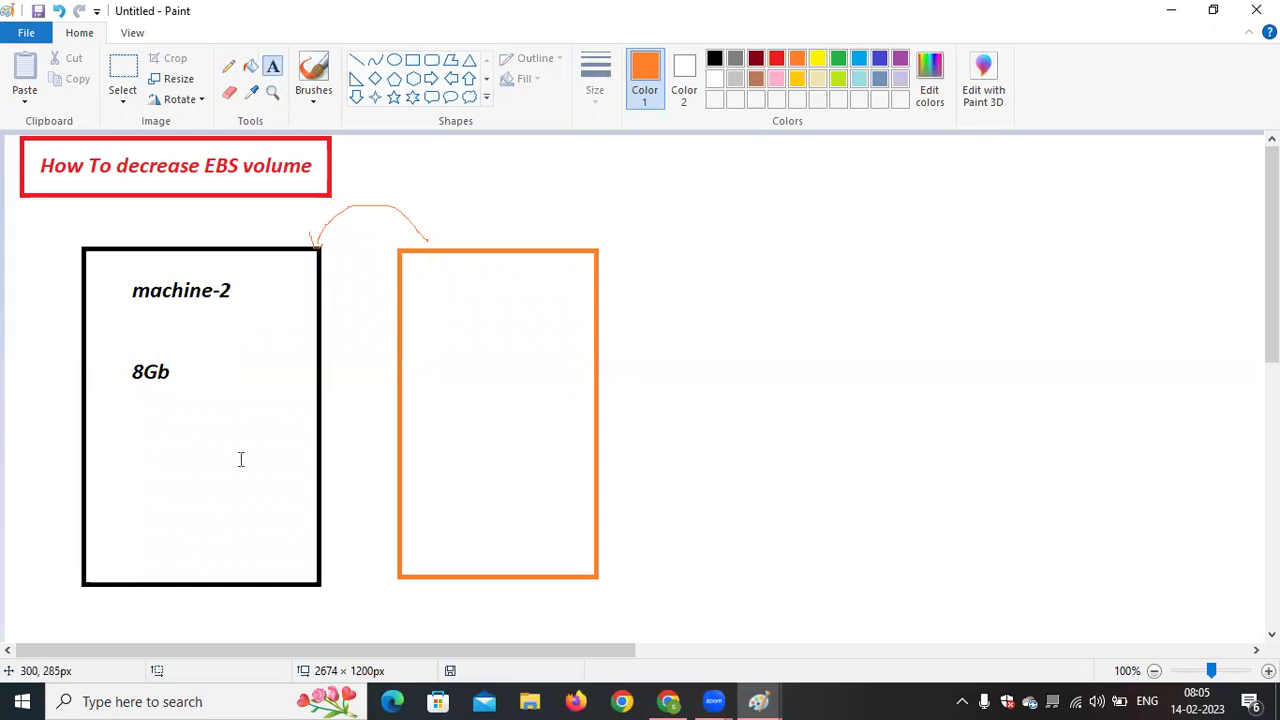
{"action": "left_click", "coordinate": [146, 428]}
{"action": "type", "text": "us"}
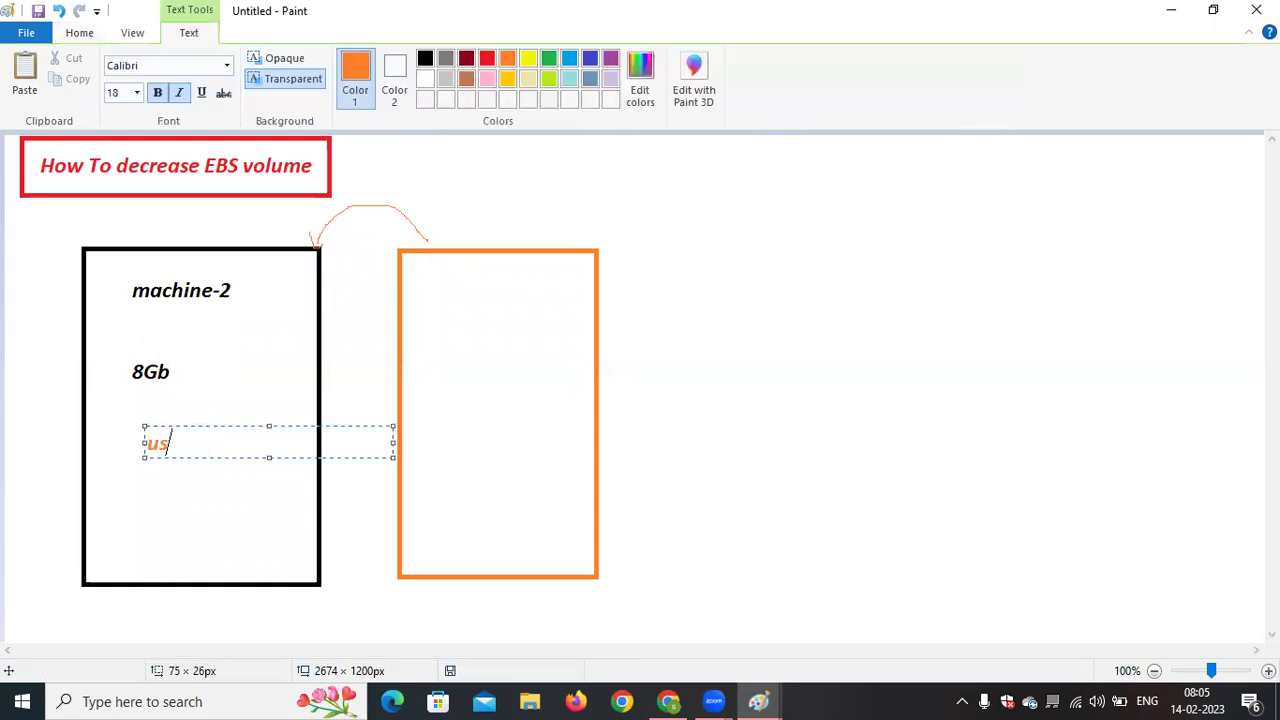
{"action": "type", "text": "-west-1a"}
{"action": "left_click_drag", "start_coordinate": [250, 443], "coordinate": [85, 450]}
{"action": "key", "text": "ctrl+c"}
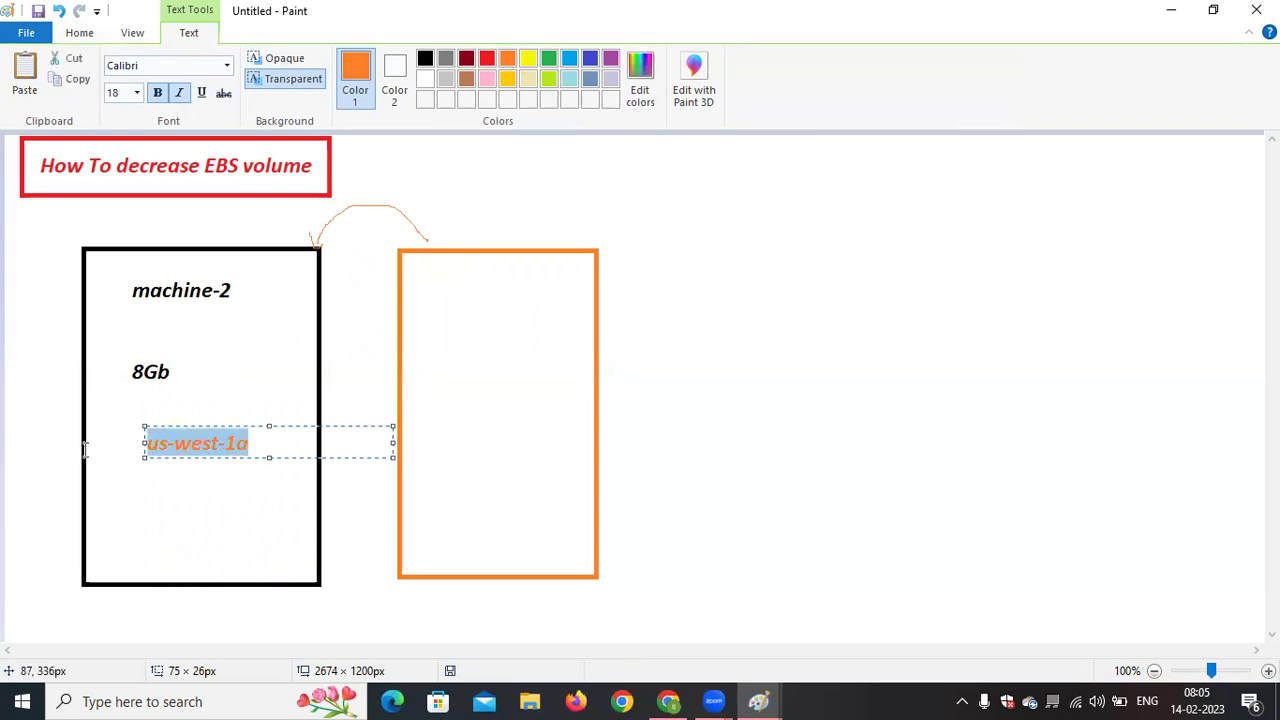
{"action": "left_click_drag", "start_coordinate": [417, 418], "coordinate": [557, 467]}
{"action": "key", "text": "ctrl+v"}
{"action": "left_click", "coordinate": [829, 449]}
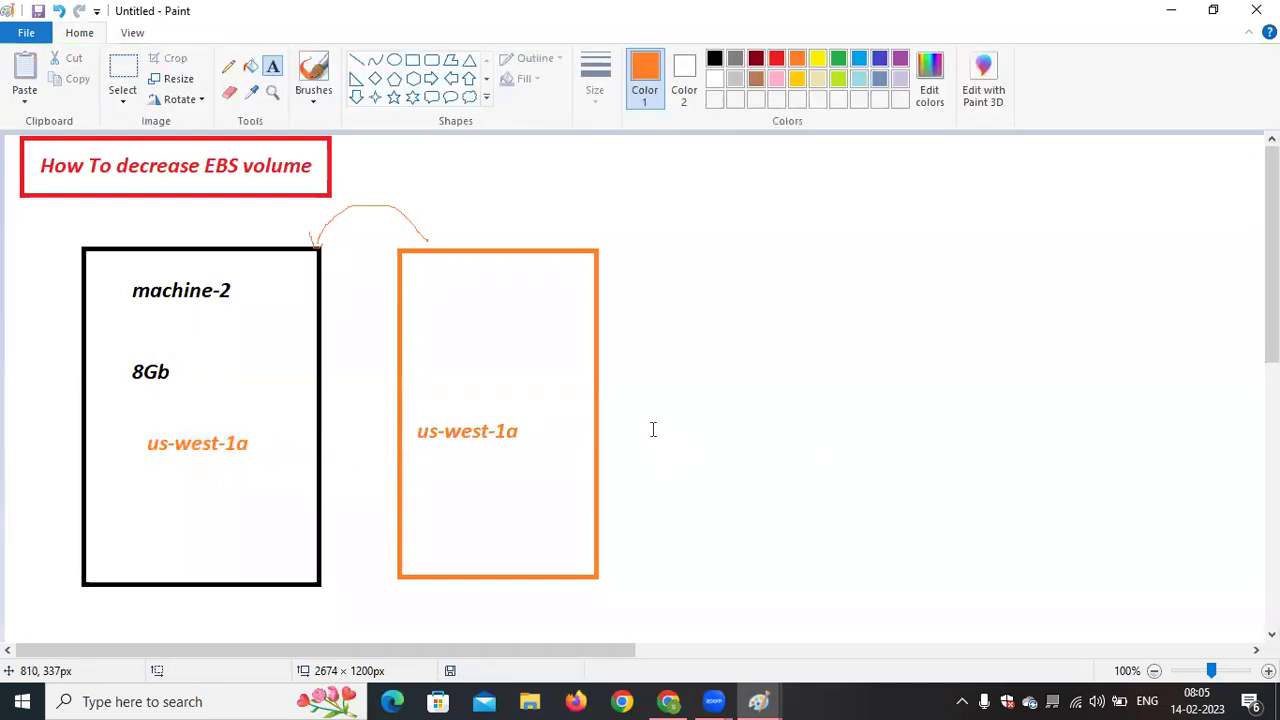
Label the orange box "volume -15gb" near its upper edge
{"action": "left_click_drag", "start_coordinate": [424, 265], "coordinate": [672, 317]}
{"action": "type", "text": "vol"}
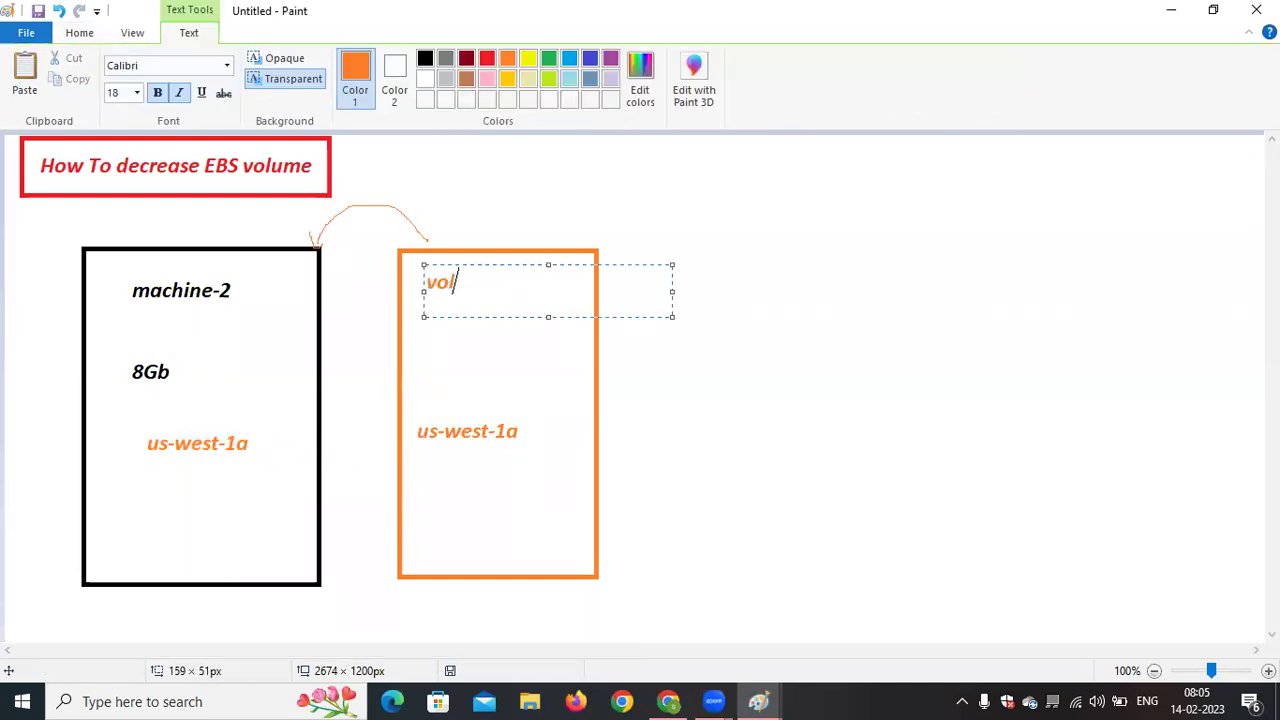
{"action": "type", "text": "ume -15gb"}
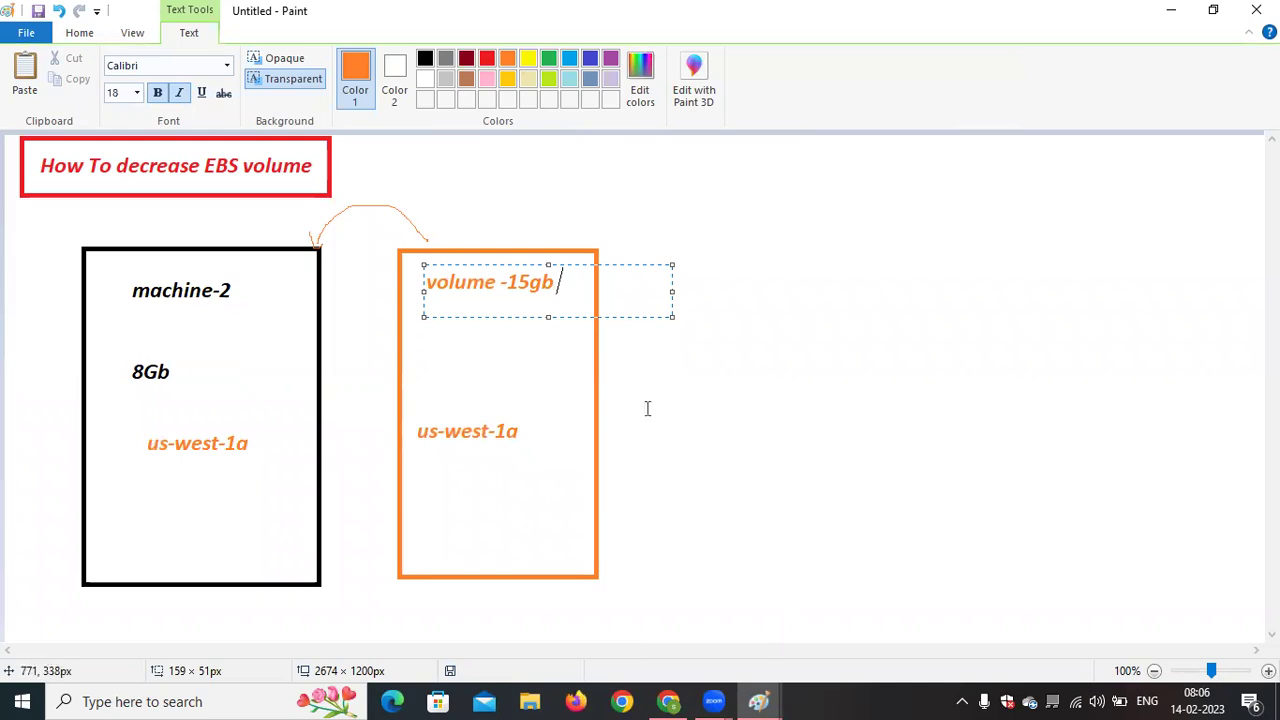
{"action": "left_click", "coordinate": [683, 493]}
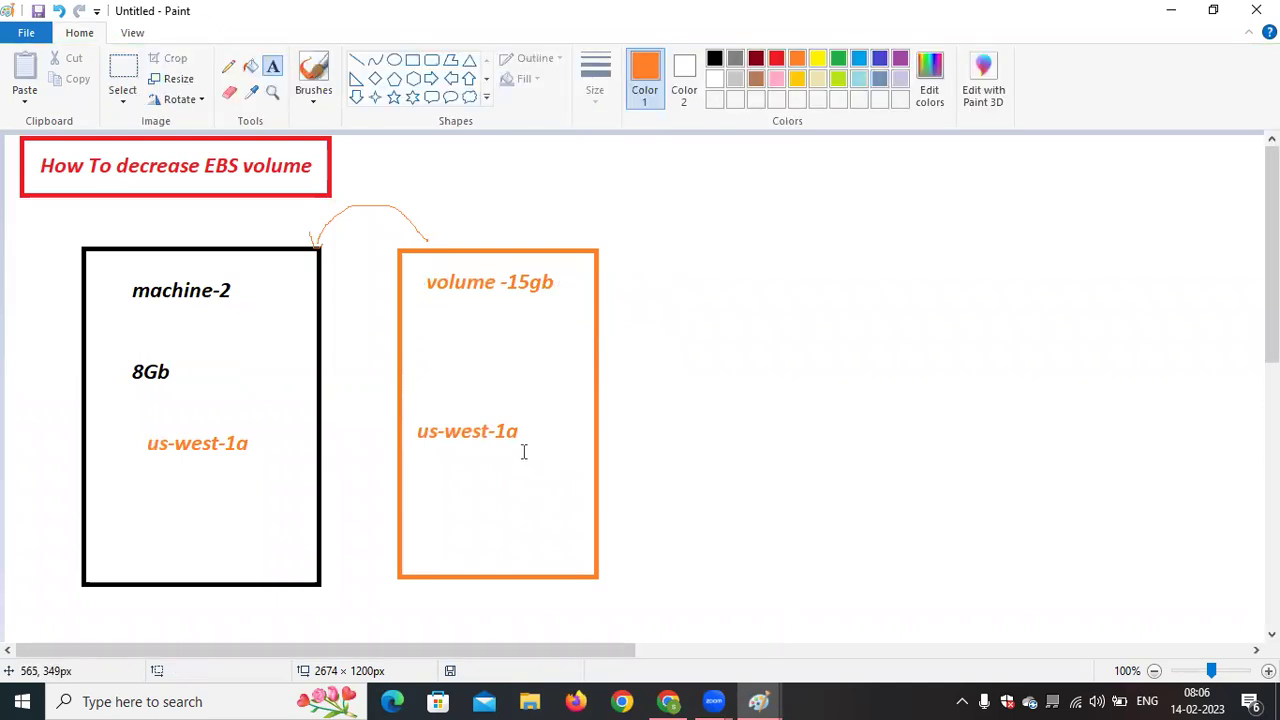
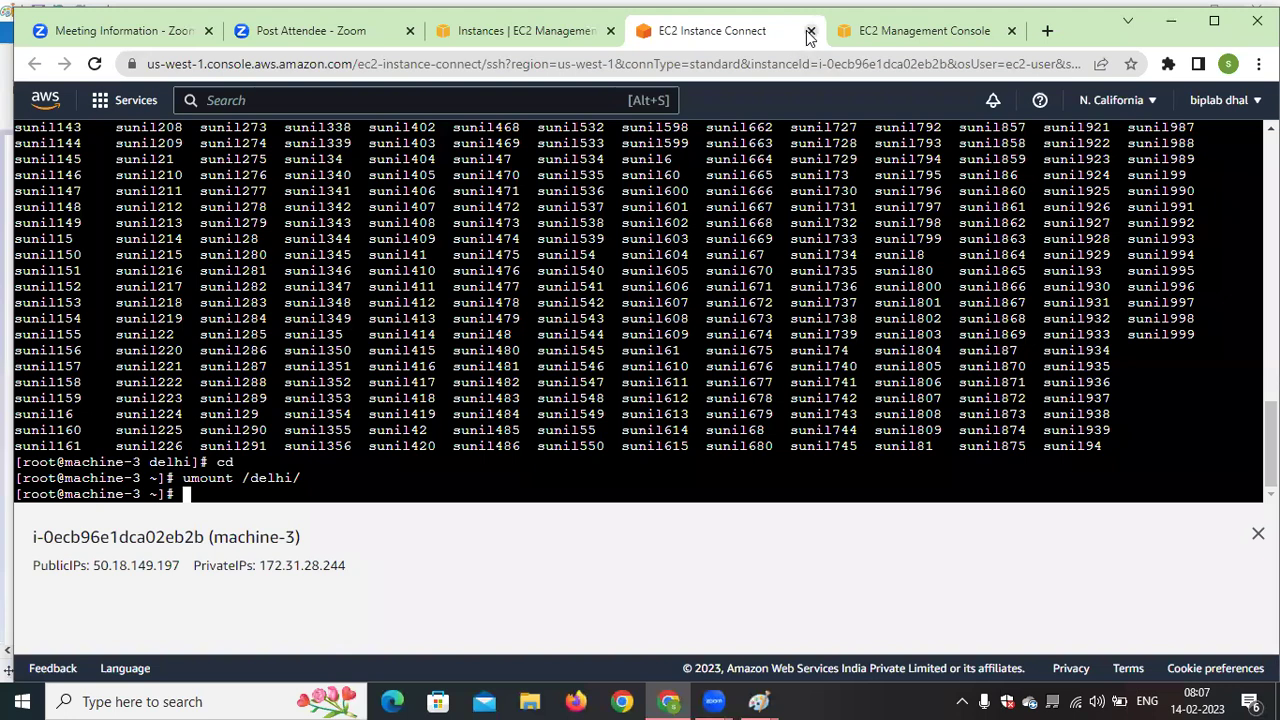
Close the machine-3 terminal session in the browser and open the EBS volumes list, refreshing it
{"action": "left_click", "coordinate": [811, 31]}
{"action": "left_click_drag", "start_coordinate": [521, 364], "coordinate": [366, 366]}
{"action": "left_click_drag", "start_coordinate": [227, 315], "coordinate": [223, 459]}
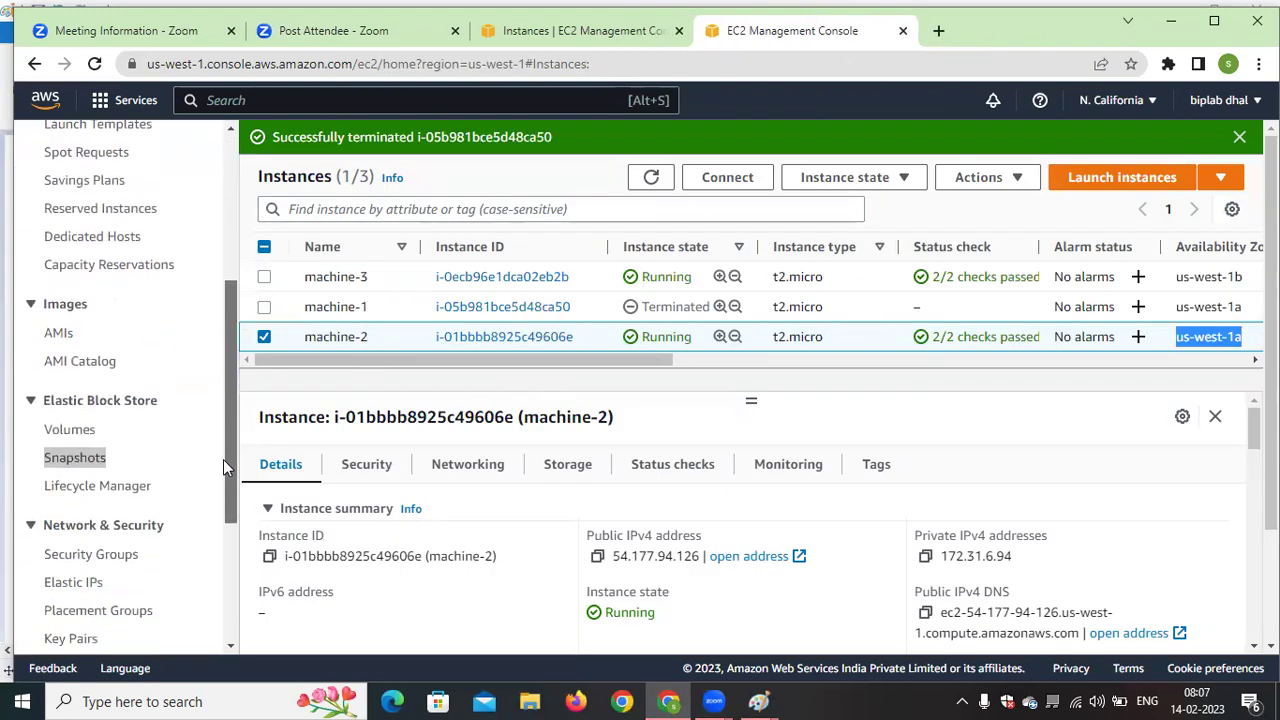
{"action": "left_click", "coordinate": [86, 431]}
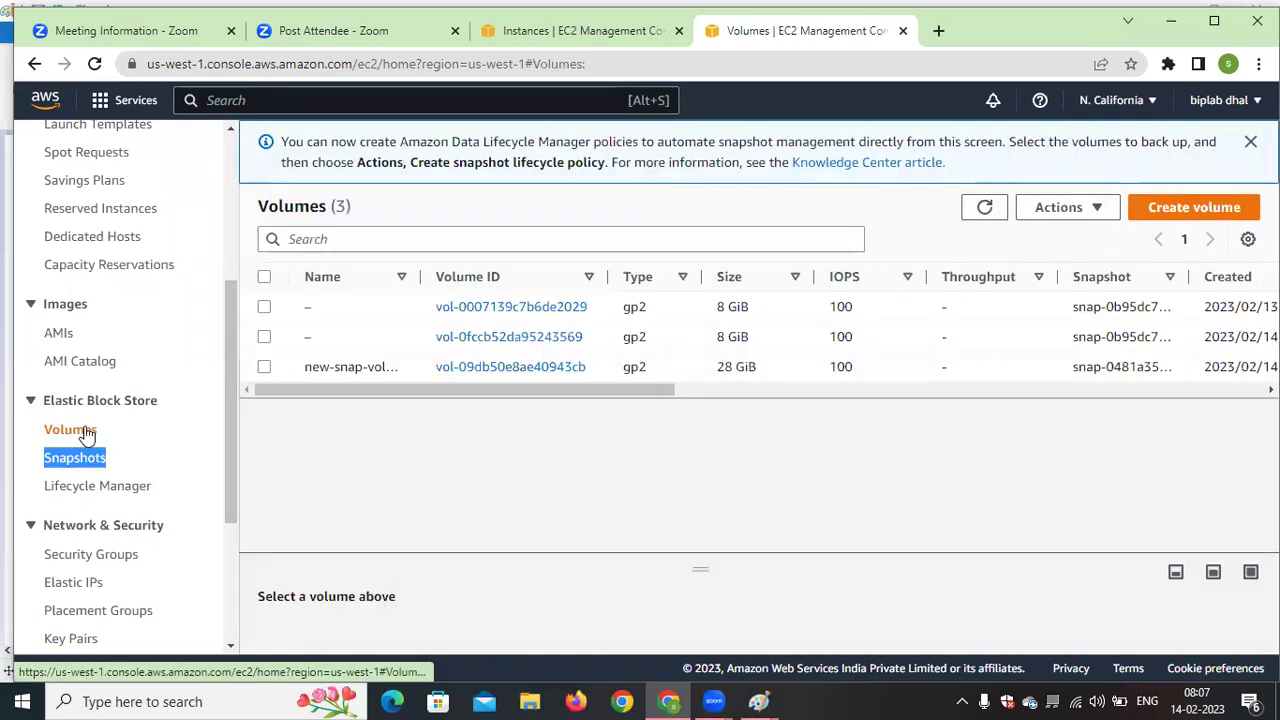
{"action": "left_click_drag", "start_coordinate": [630, 392], "coordinate": [414, 417]}
{"action": "left_click", "coordinate": [984, 207]}
Detach the 28 GiB new-snap-volume from its instance and confirm the detachment
{"action": "left_click", "coordinate": [265, 367]}
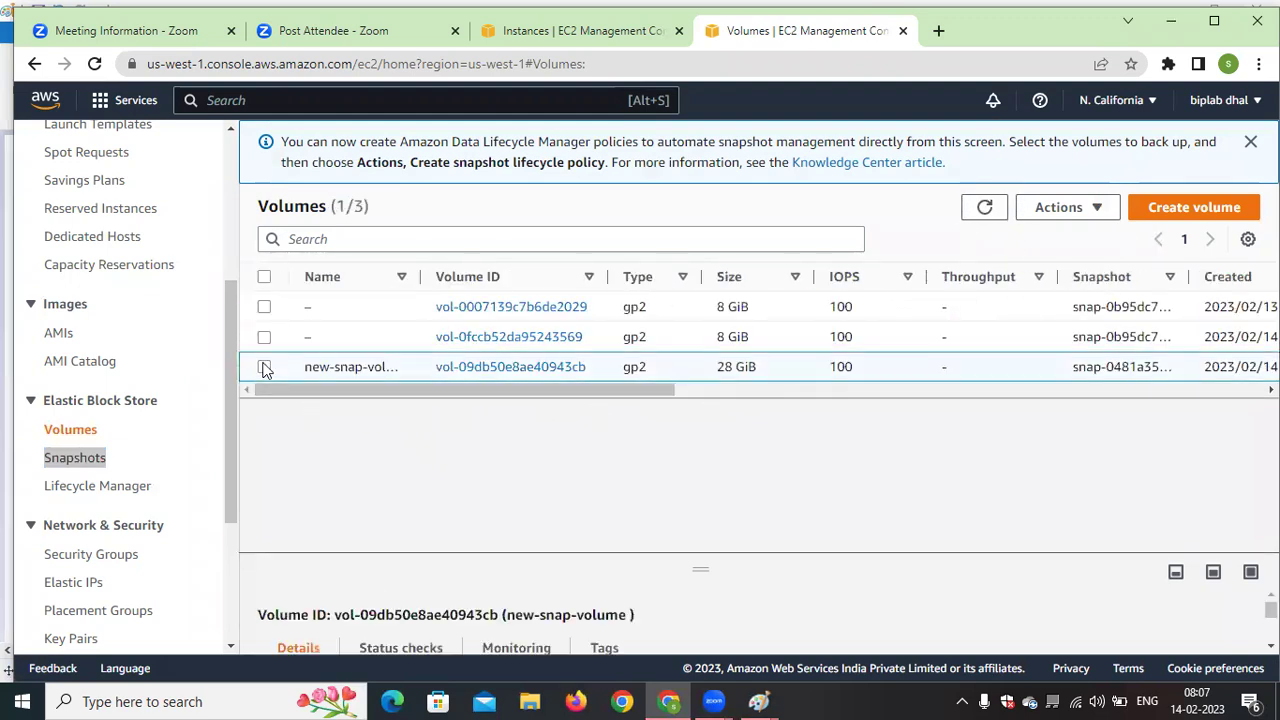
{"action": "left_click", "coordinate": [1090, 212]}
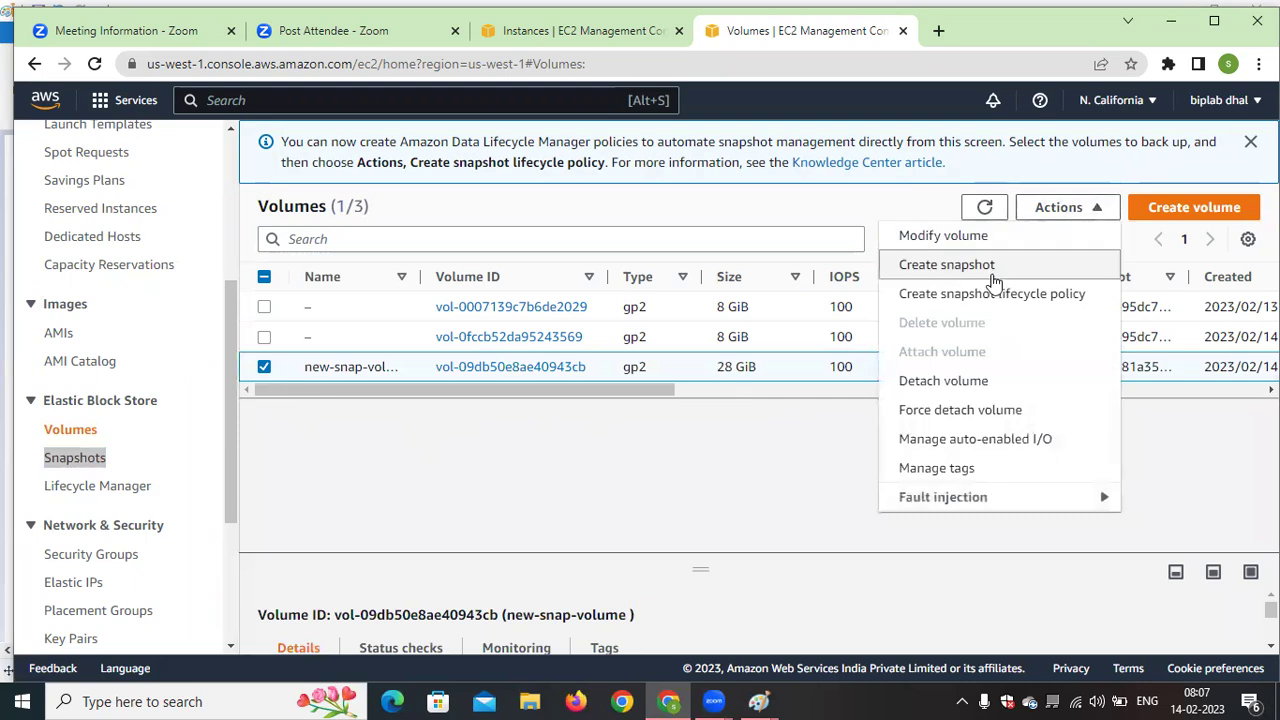
{"action": "left_click", "coordinate": [975, 379]}
{"action": "left_click", "coordinate": [980, 479]}
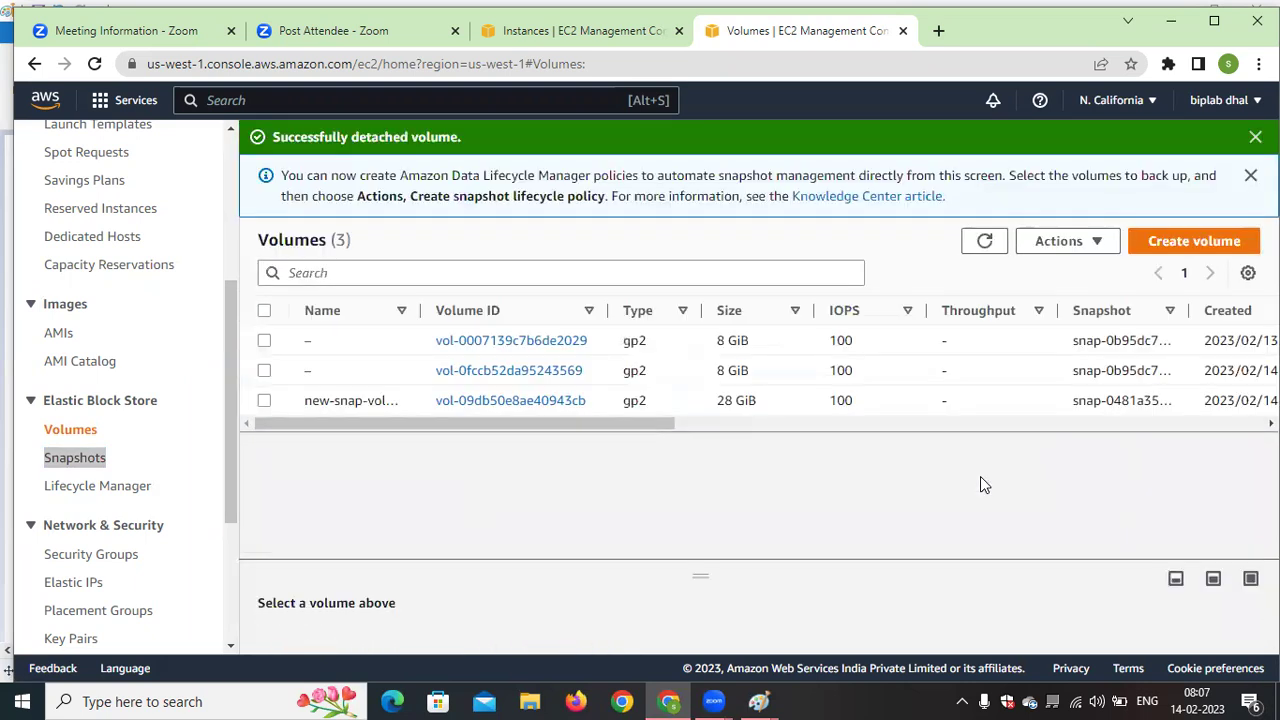
Refresh the volumes list to check the state of the detached 28 GiB new-snap-volume, and select that volume
{"action": "left_click", "coordinate": [984, 241]}
{"action": "left_click_drag", "start_coordinate": [645, 424], "coordinate": [846, 457]}
{"action": "left_click", "coordinate": [984, 241]}
{"action": "left_click", "coordinate": [986, 242]}
{"action": "left_click_drag", "start_coordinate": [860, 420], "coordinate": [268, 409]}
{"action": "left_click", "coordinate": [264, 400]}
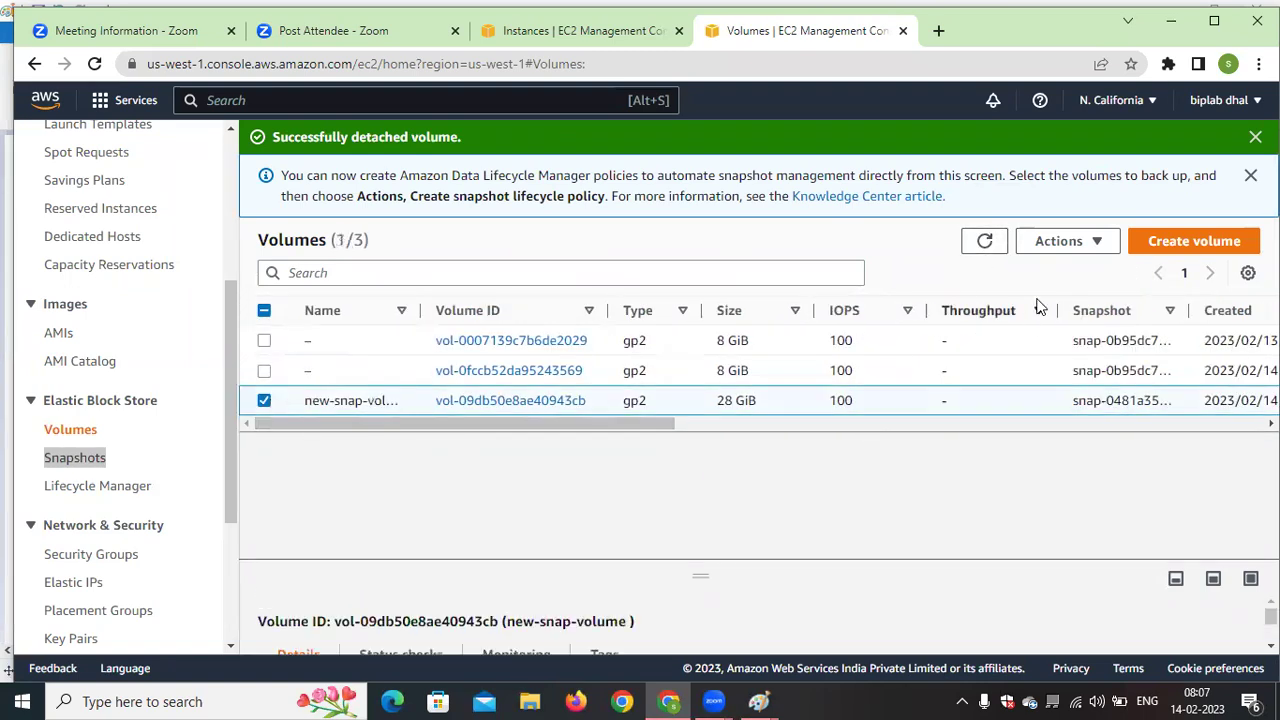
Delete the detached 28 GiB new-snap-volume and confirm its deletion
{"action": "left_click", "coordinate": [1072, 241]}
{"action": "left_click", "coordinate": [975, 360]}
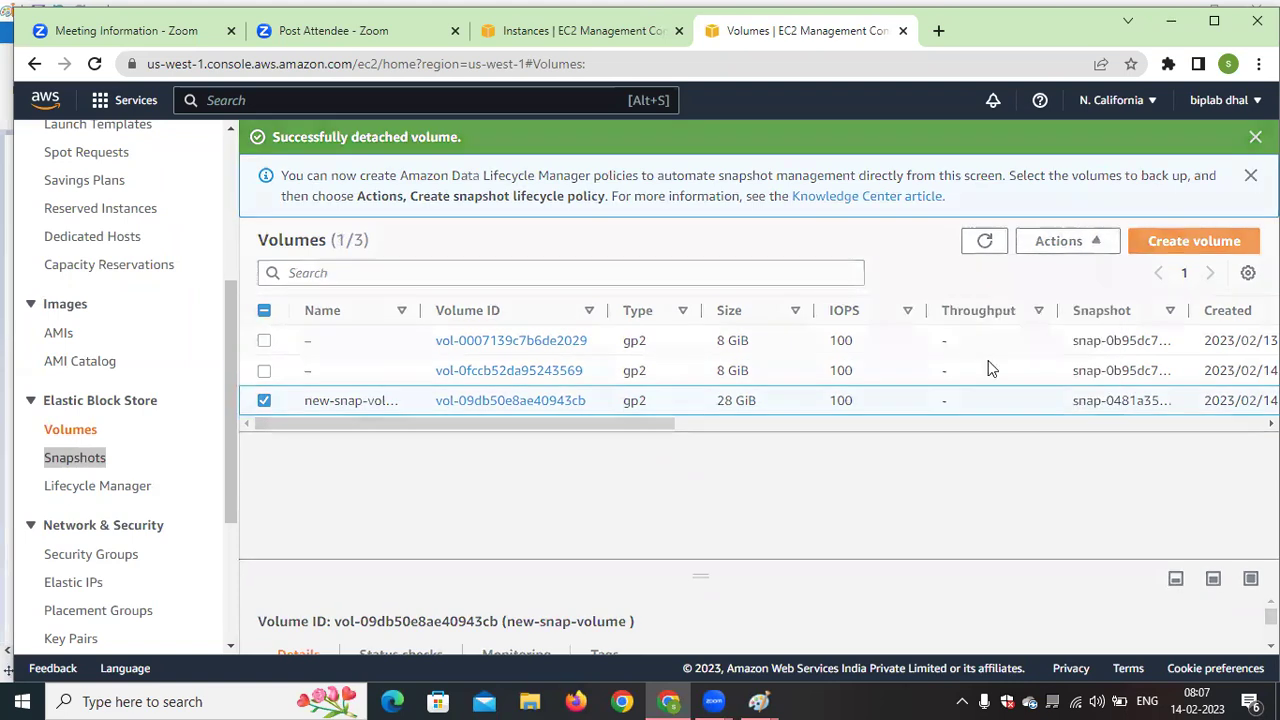
{"action": "left_click", "coordinate": [985, 493]}
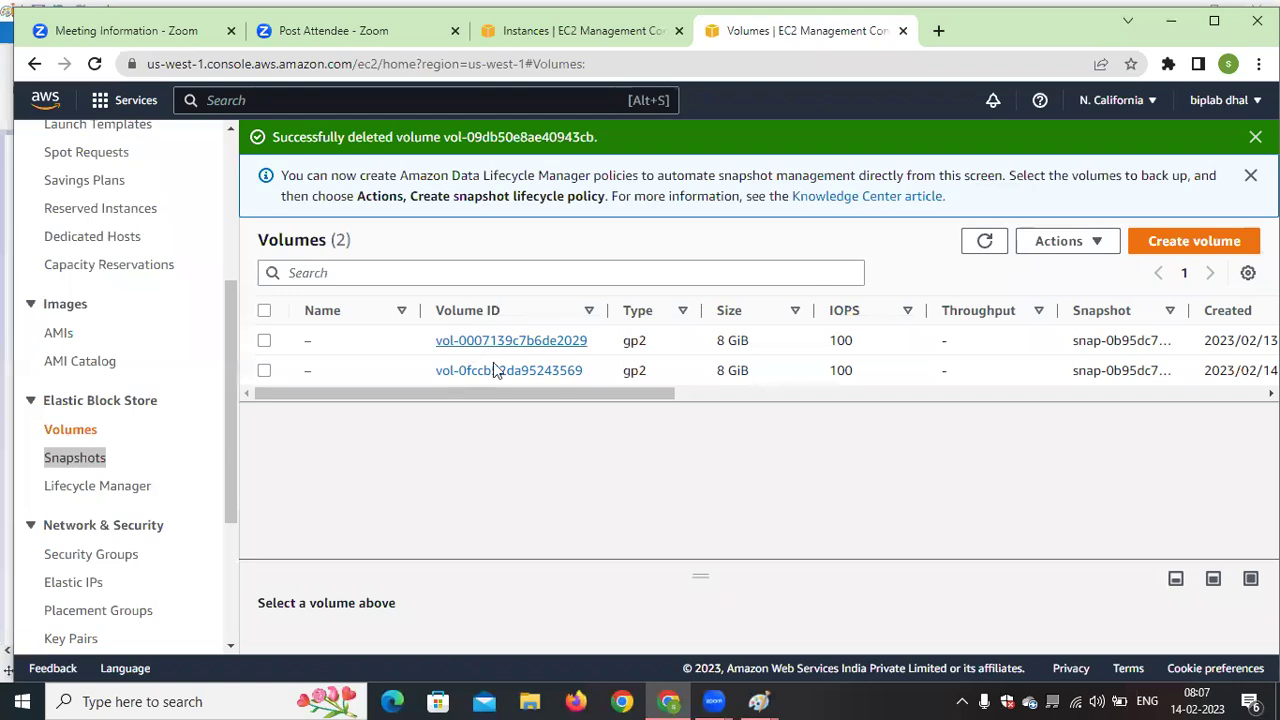
{"action": "left_click_drag", "start_coordinate": [531, 394], "coordinate": [340, 430]}
Open a browser terminal session to the machine-2 instance through EC2 Instance Connect
{"action": "left_click", "coordinate": [578, 30]}
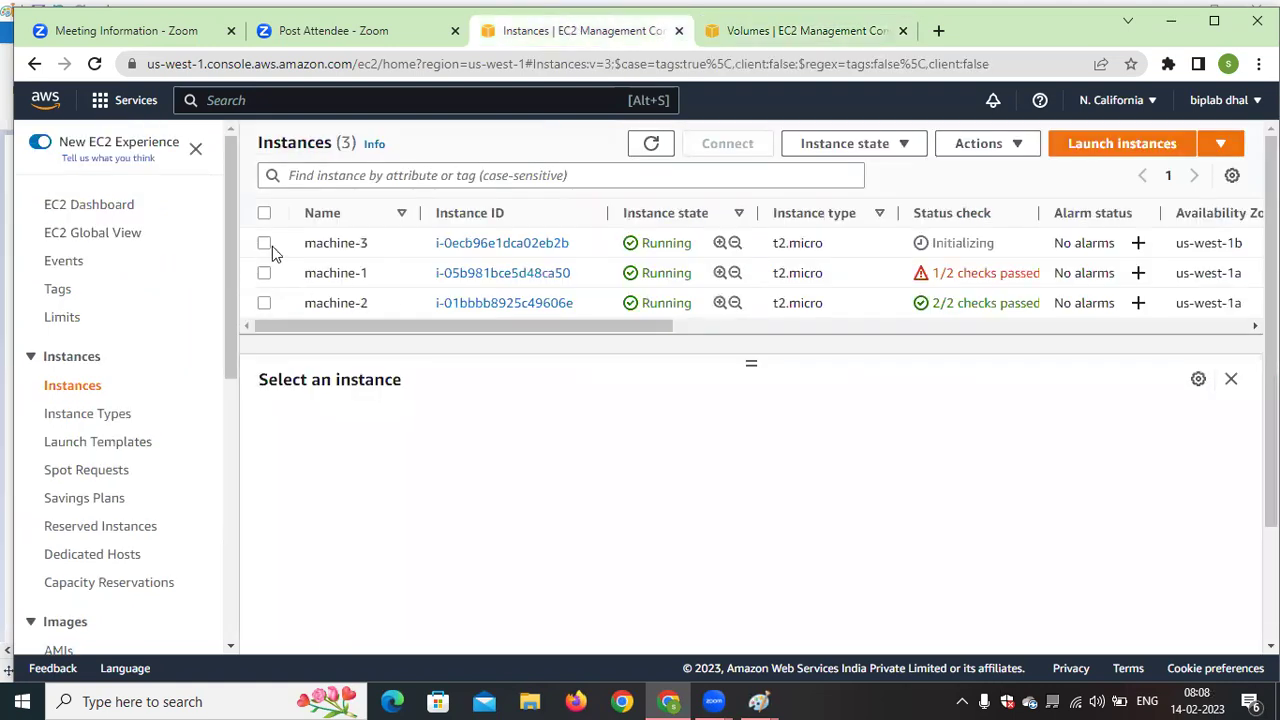
{"action": "left_click", "coordinate": [265, 303]}
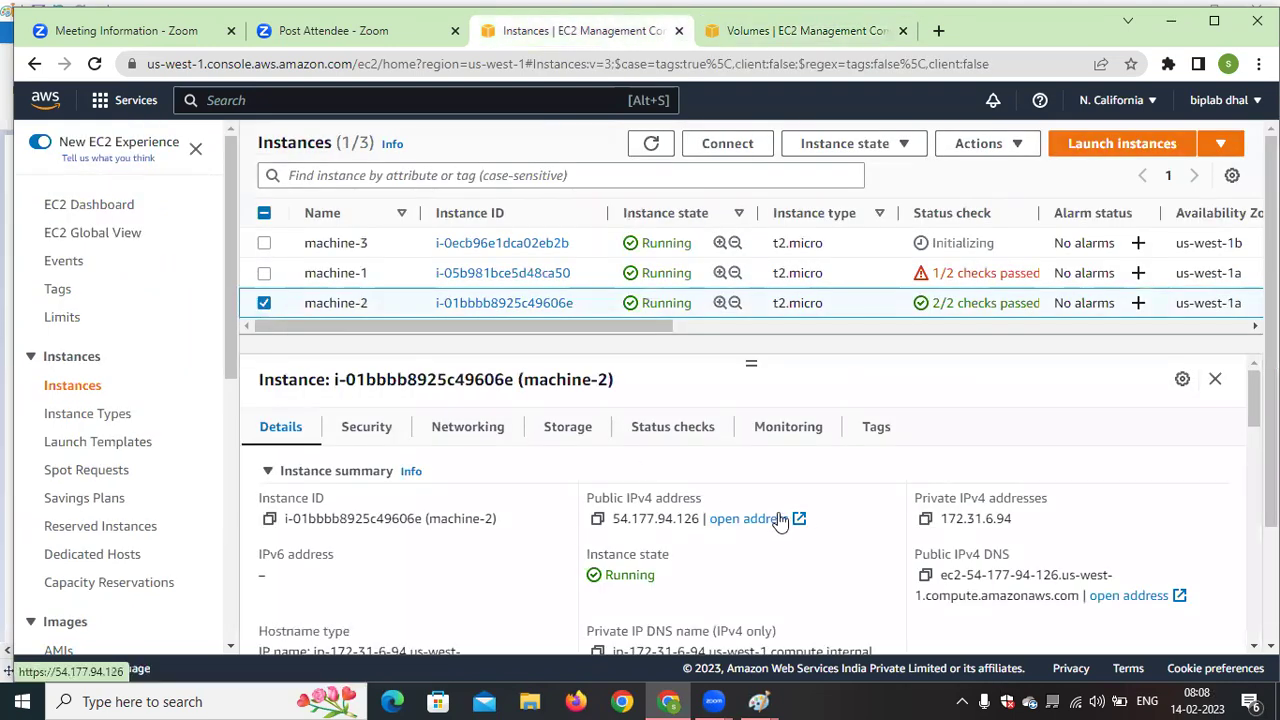
{"action": "left_click", "coordinate": [743, 152]}
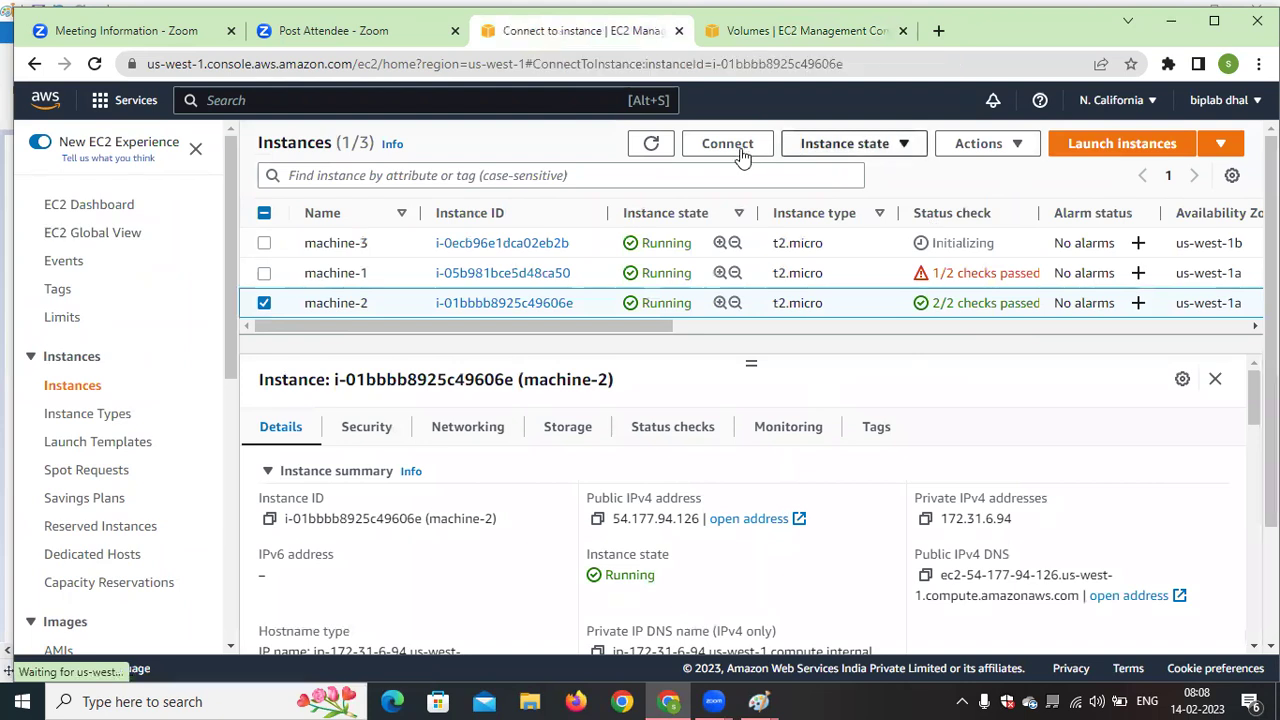
{"action": "scroll", "coordinate": [735, 458], "scroll_direction": "down", "scroll_amount": 1}
{"action": "left_click", "coordinate": [788, 622]}
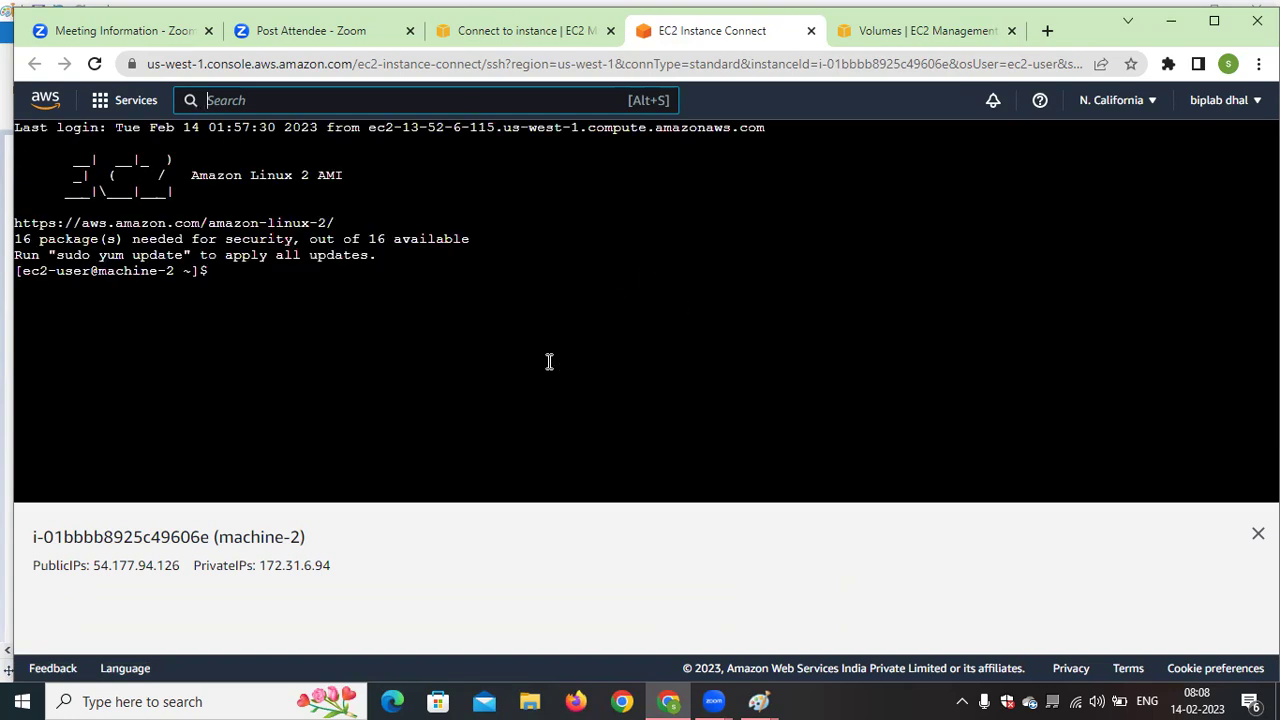
Switch to the root user with sudo -i on machine-2 and list its block devices with lsblk
{"action": "type", "text": "sudo -i"}
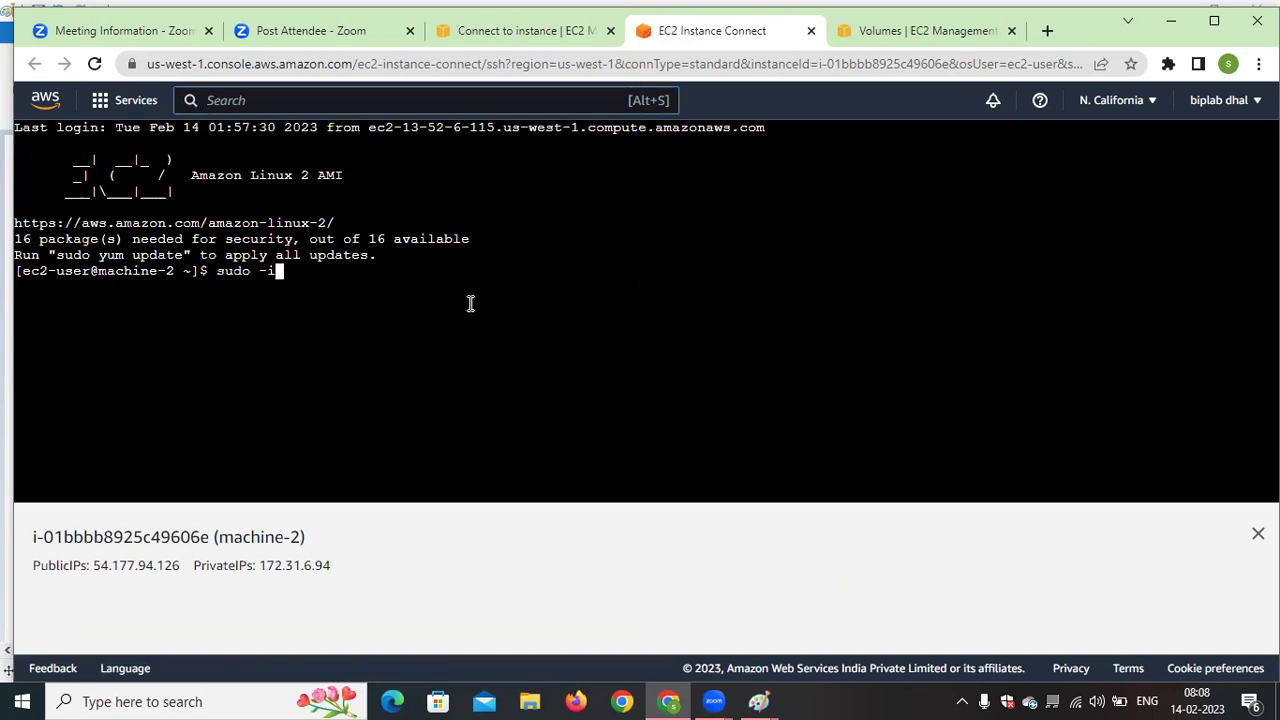
{"action": "key", "text": "Return"}
{"action": "key", "text": "Return"}
{"action": "key", "text": "Return"}
{"action": "type", "text": "lsblk"}
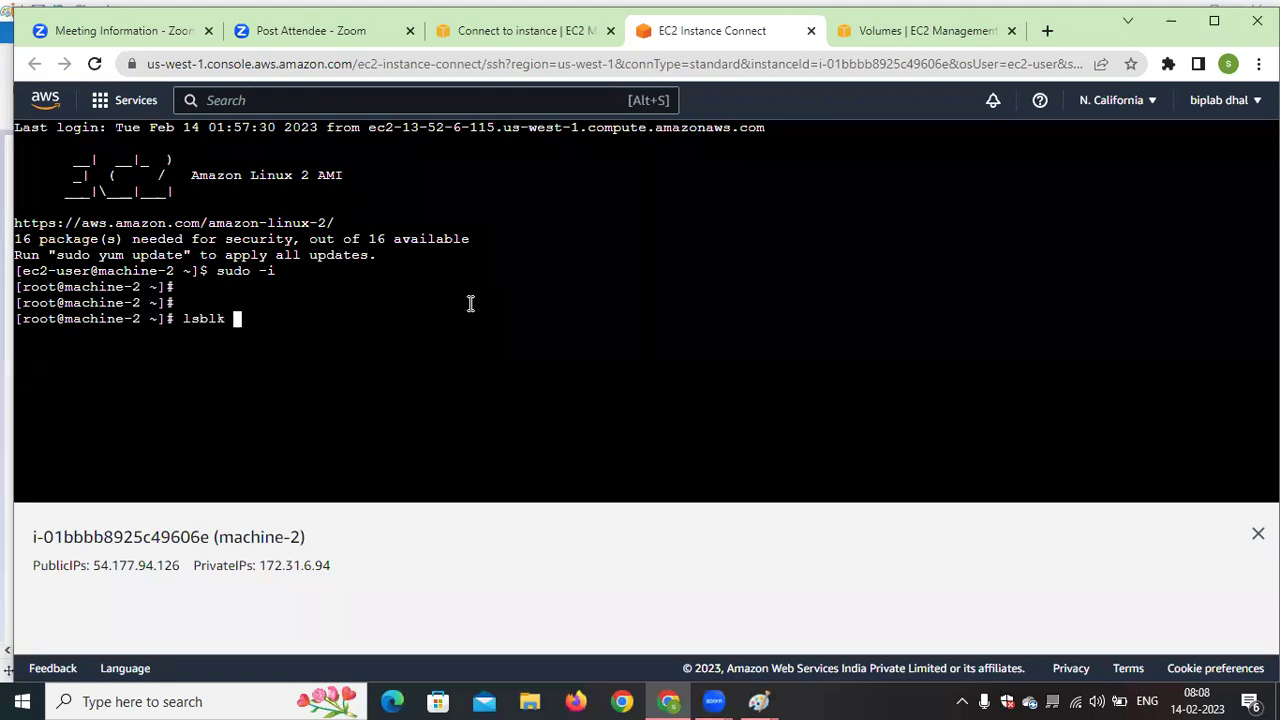
{"action": "key", "text": "Return"}
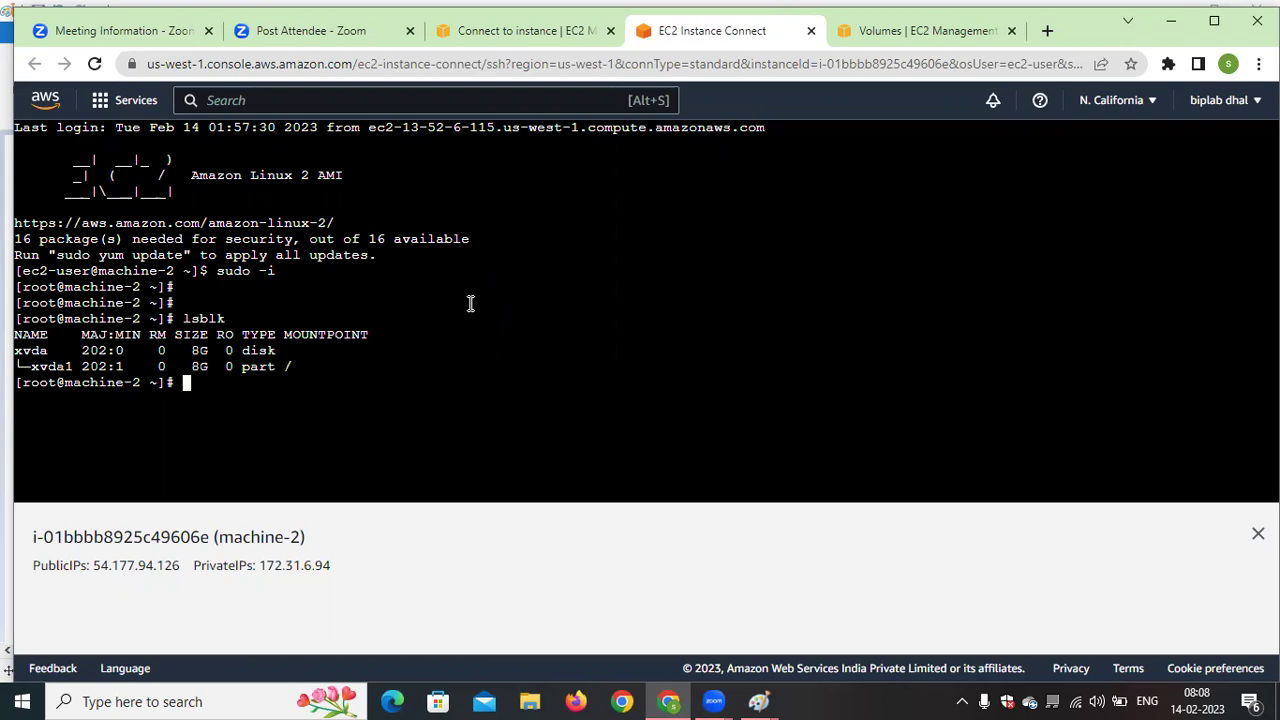
Open the list of running EC2 instances and look up the availability zone of machine-2
{"action": "left_click", "coordinate": [903, 31]}
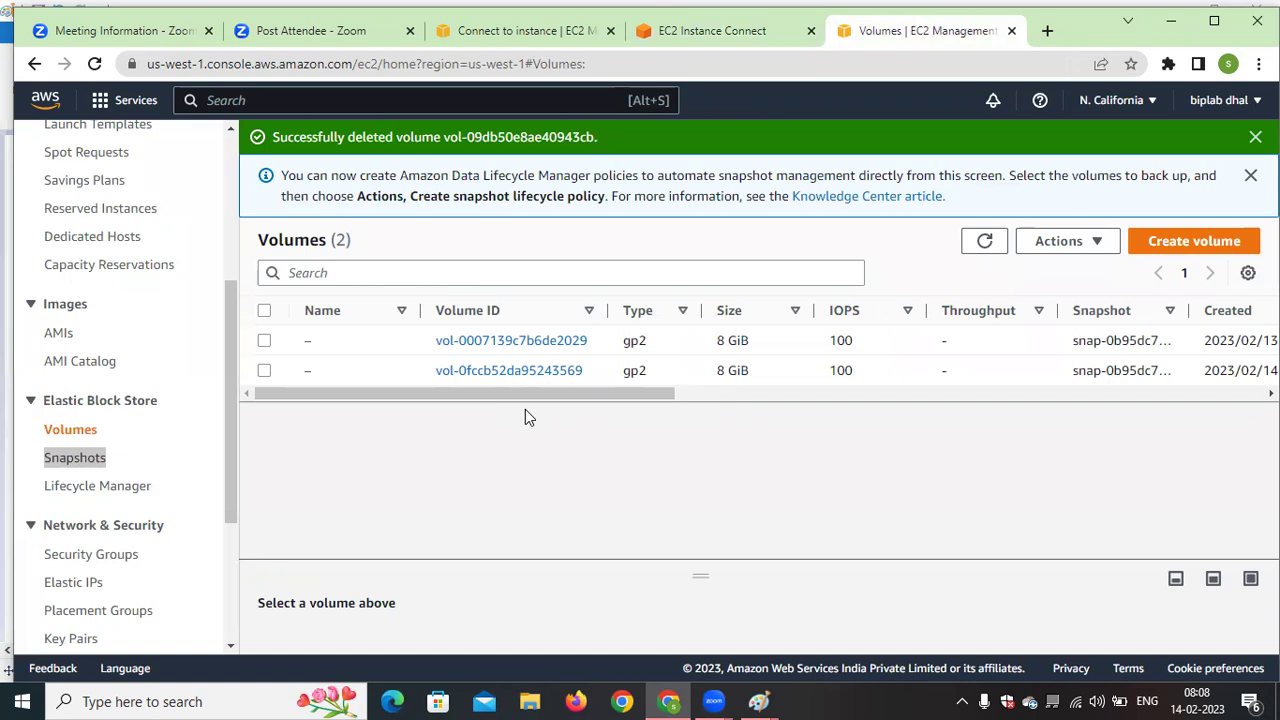
{"action": "left_click", "coordinate": [515, 31]}
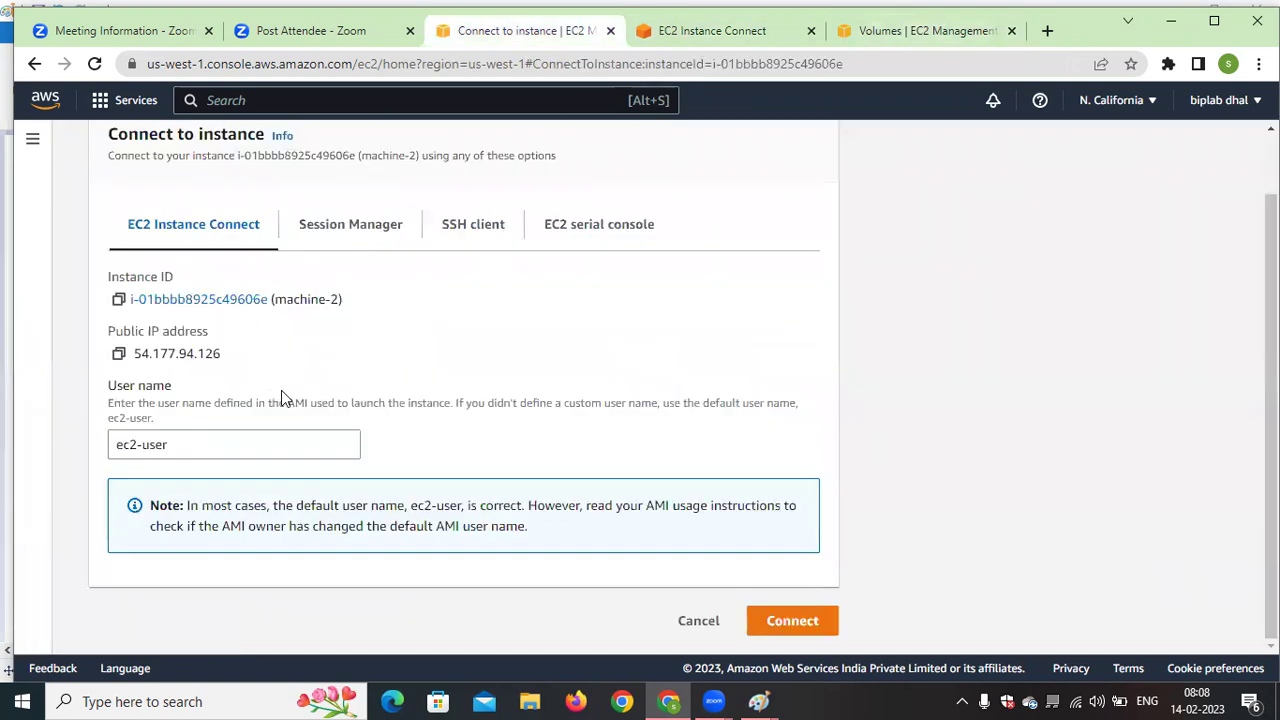
{"action": "scroll", "coordinate": [587, 390], "scroll_direction": "up", "scroll_amount": 1}
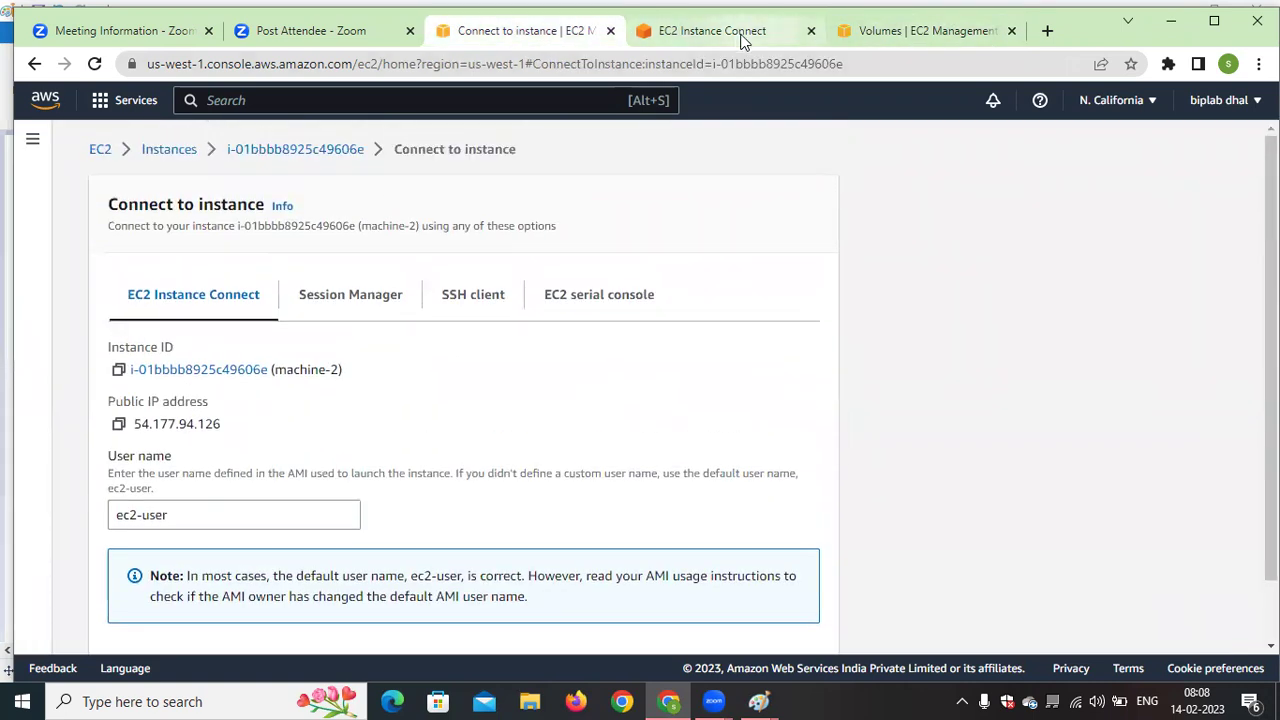
{"action": "left_click", "coordinate": [740, 35]}
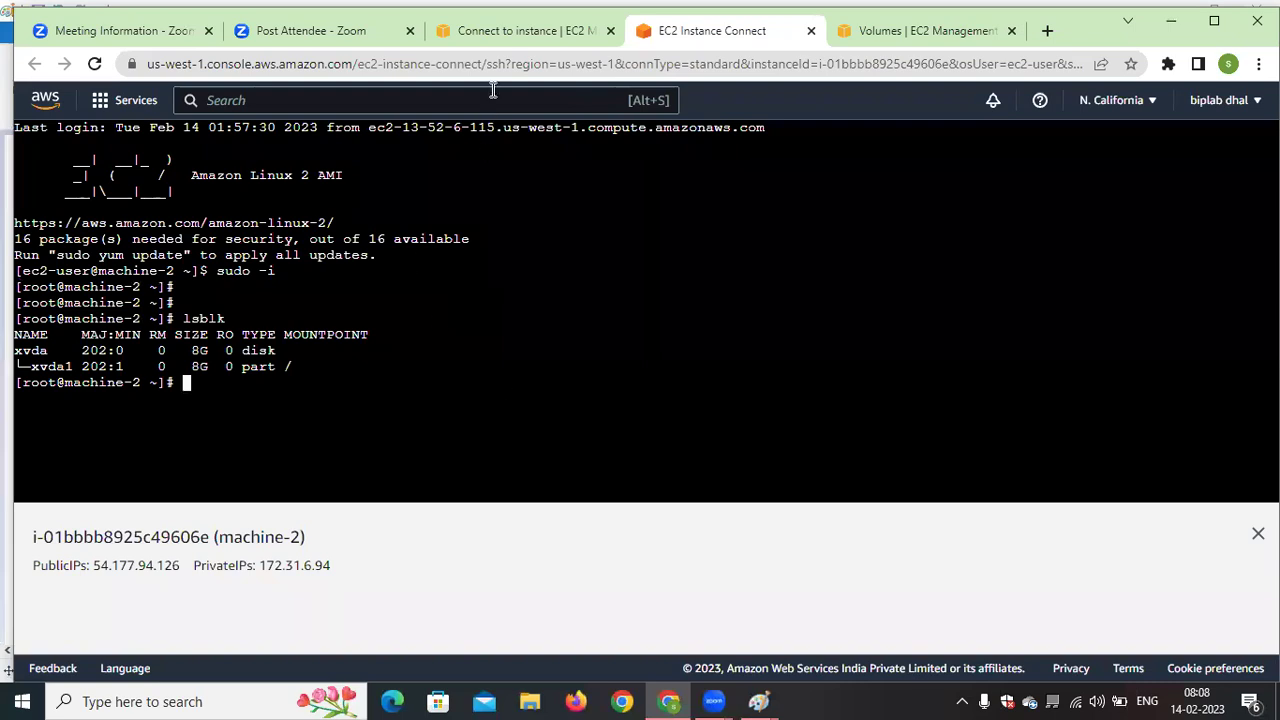
{"action": "left_click", "coordinate": [536, 40]}
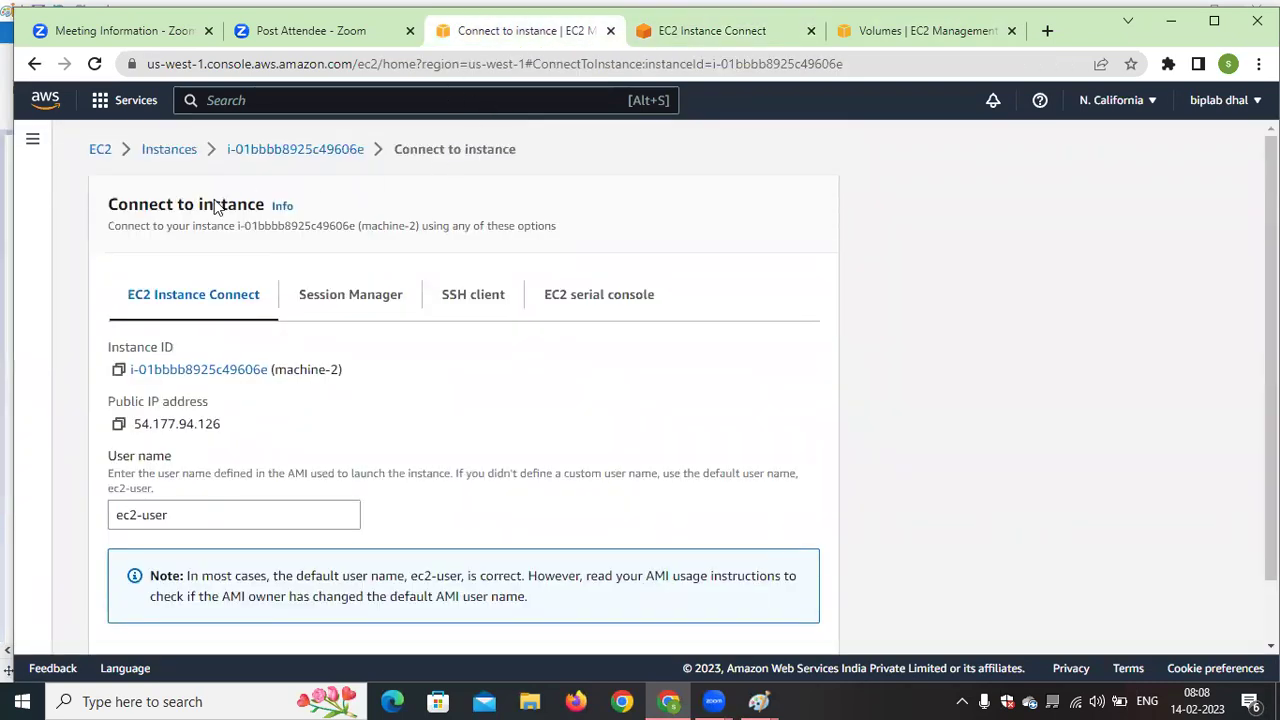
{"action": "left_click", "coordinate": [100, 152]}
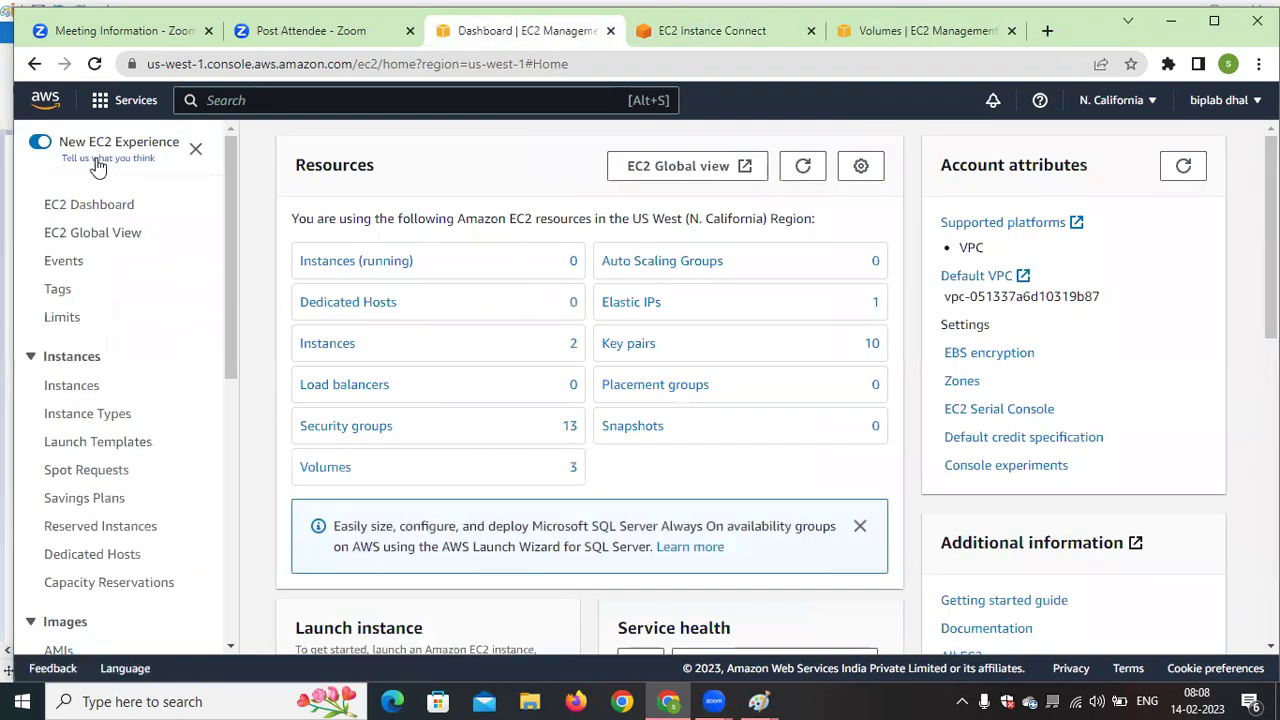
{"action": "left_click", "coordinate": [390, 277]}
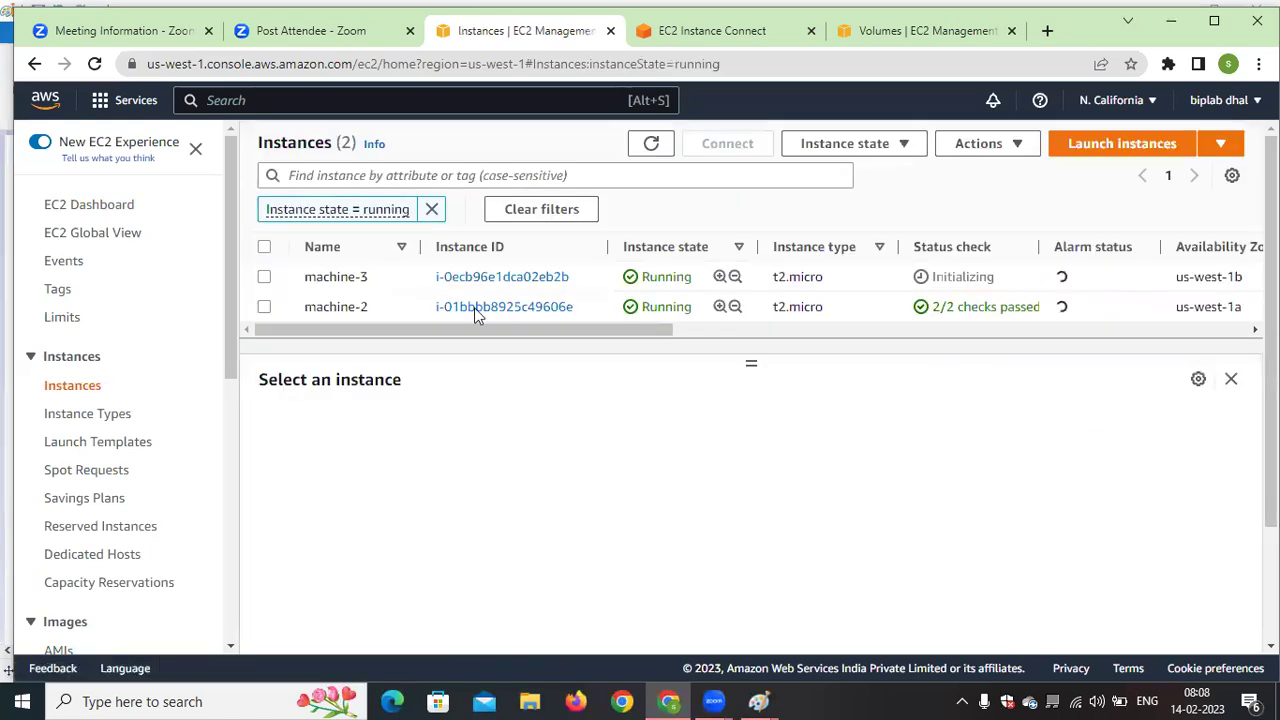
{"action": "left_click_drag", "start_coordinate": [549, 330], "coordinate": [709, 331]}
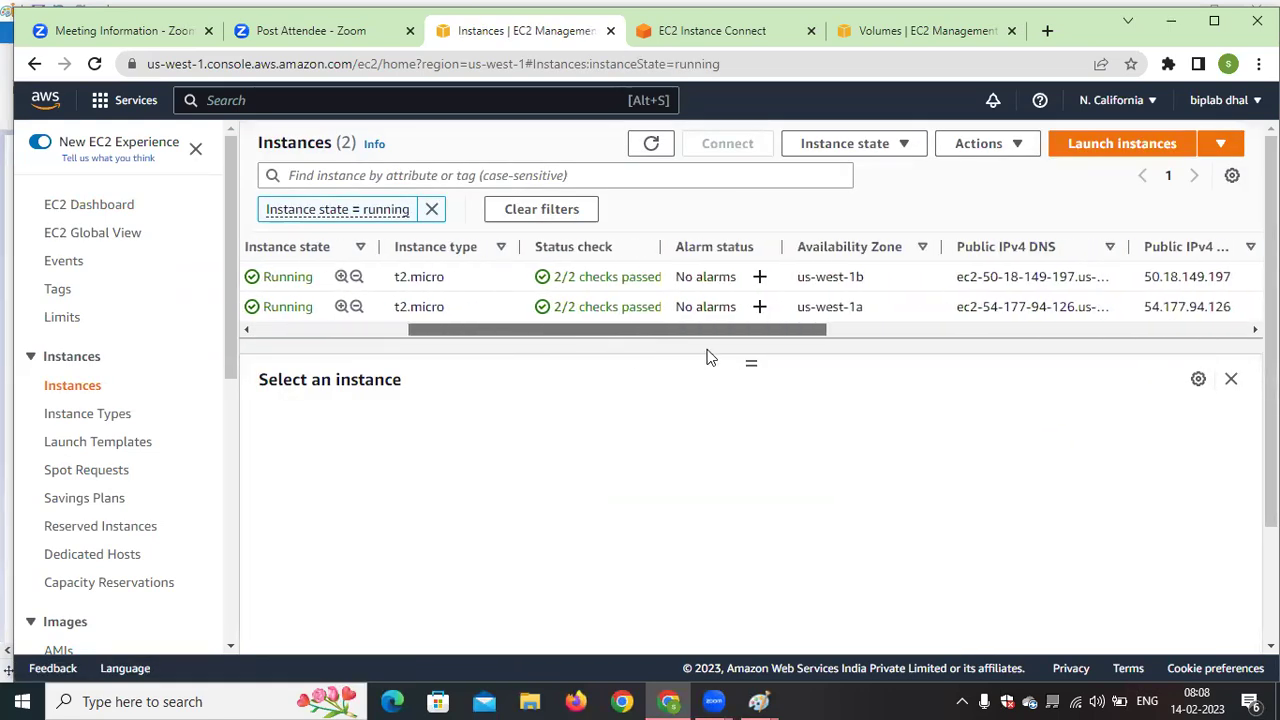
{"action": "left_click_drag", "start_coordinate": [866, 307], "coordinate": [788, 308]}
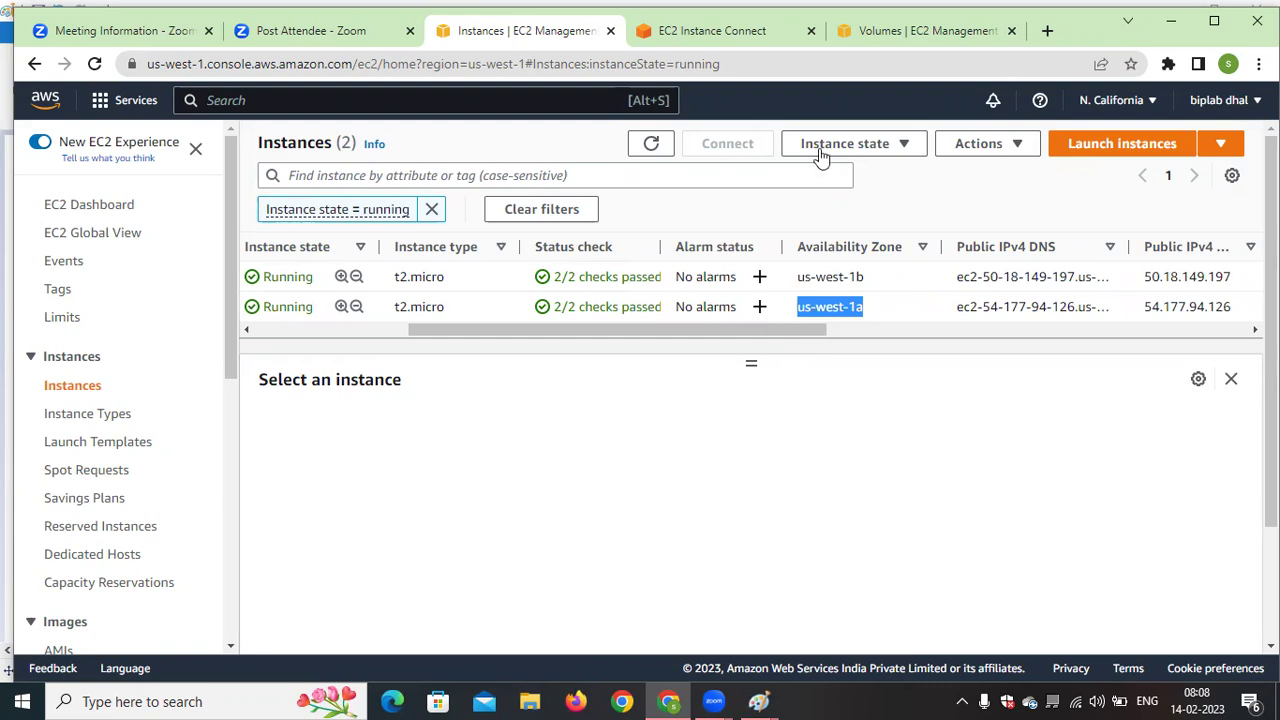
Start creating a new EBS volume and set its size to 15 GiB
{"action": "left_click", "coordinate": [910, 32]}
{"action": "left_click", "coordinate": [1175, 245]}
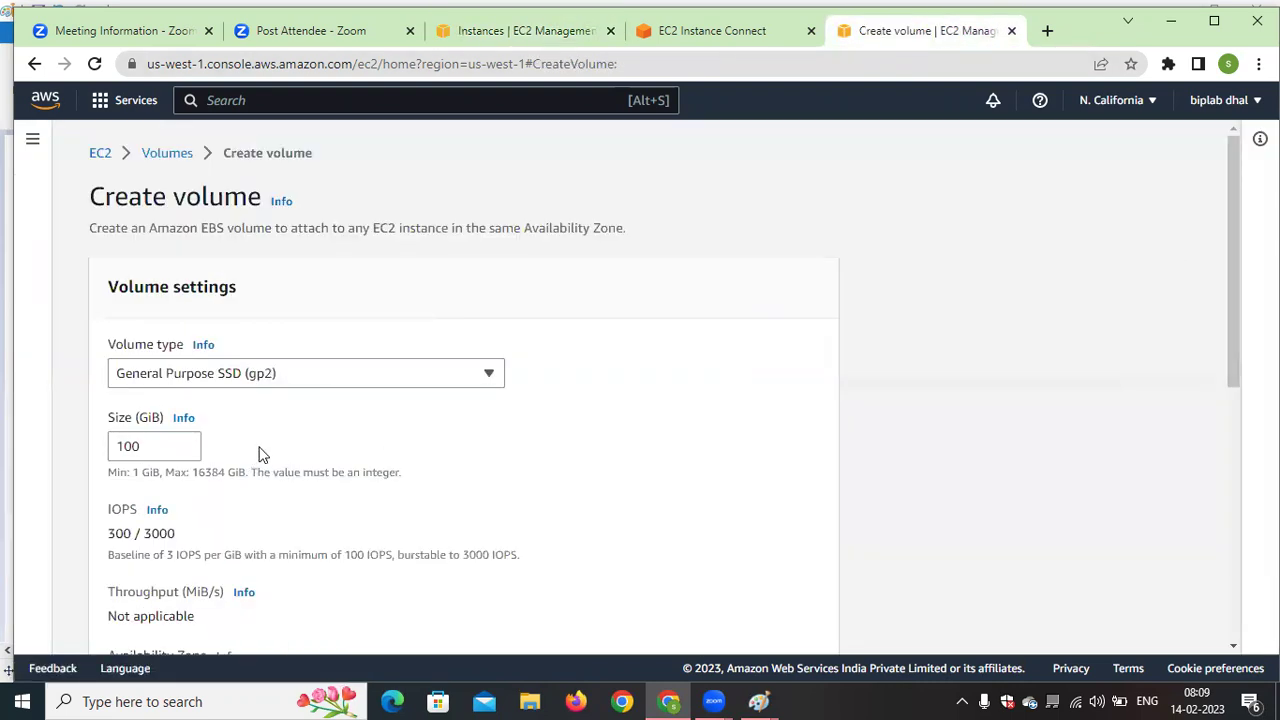
{"action": "scroll", "coordinate": [490, 449], "scroll_direction": "down", "scroll_amount": 1}
{"action": "left_click_drag", "start_coordinate": [150, 356], "coordinate": [110, 362]}
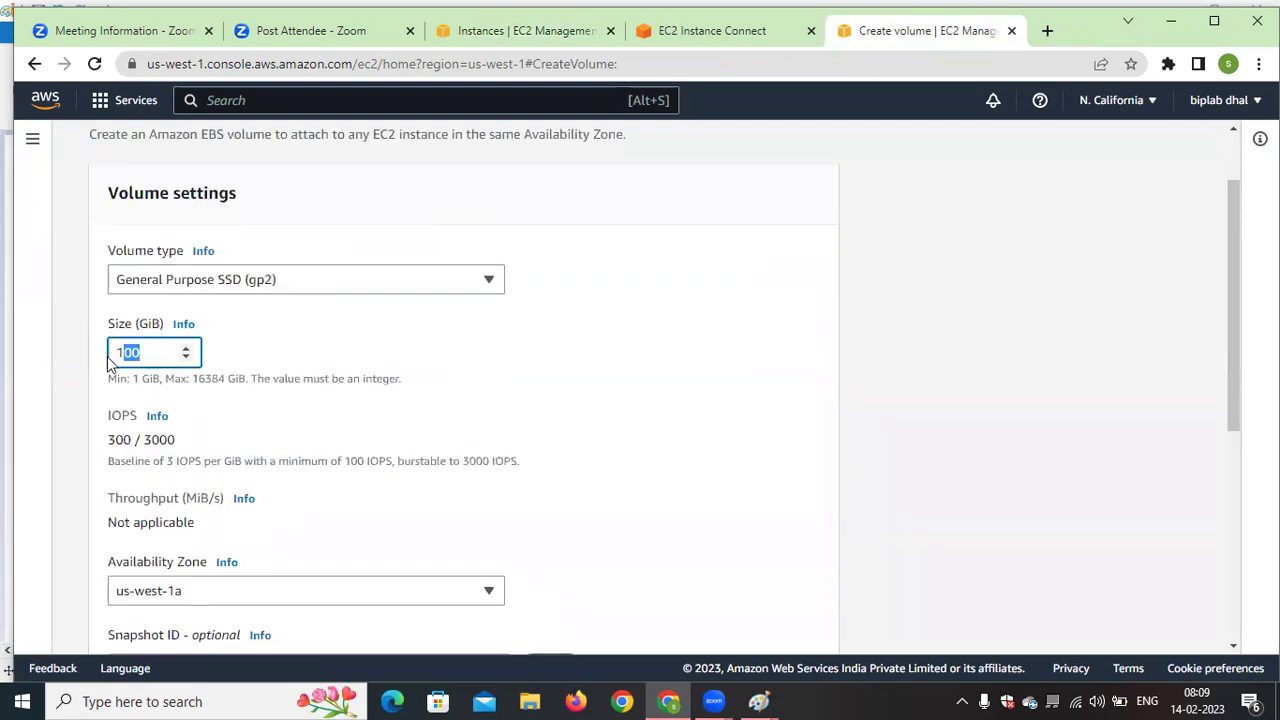
{"action": "type", "text": "15"}
{"action": "left_click", "coordinate": [596, 390]}
{"action": "scroll", "coordinate": [566, 407], "scroll_direction": "down", "scroll_amount": 2}
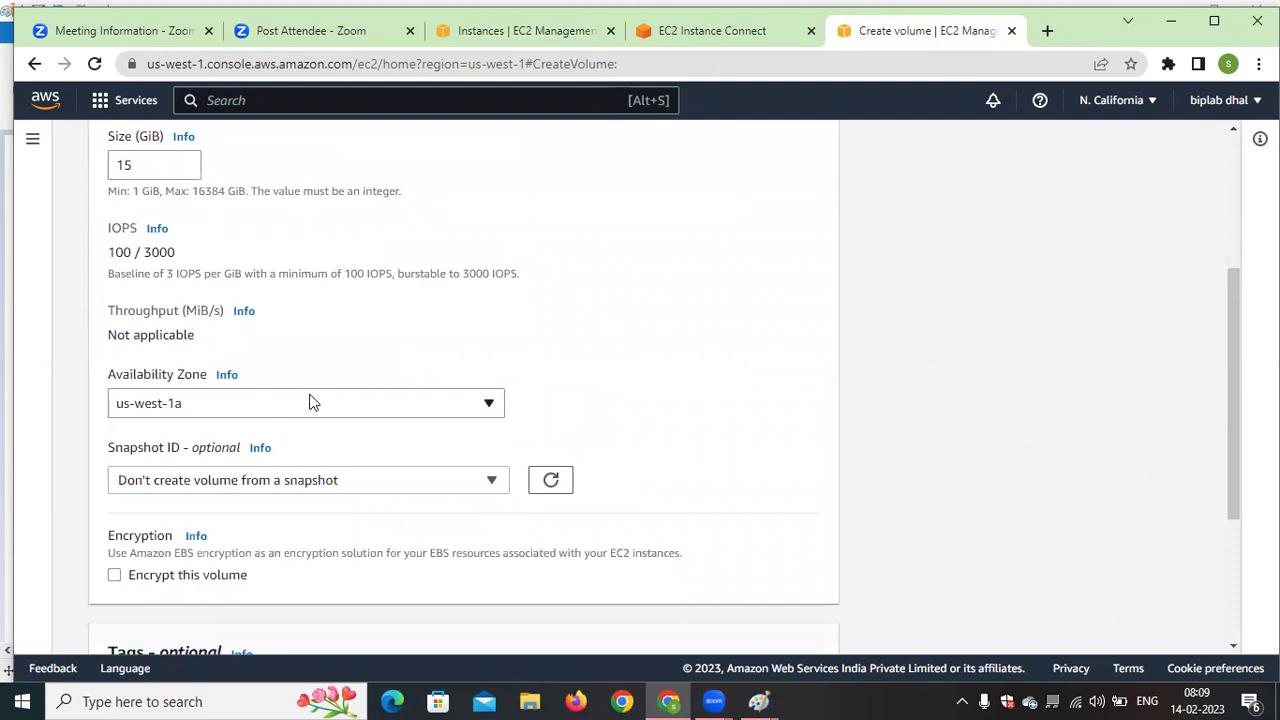
Compare the volume's availability zone with that of machine-2, and create the 15 GiB volume in us-west-1a without a snapshot
{"action": "left_click", "coordinate": [538, 38]}
{"action": "double_click", "coordinate": [828, 307]}
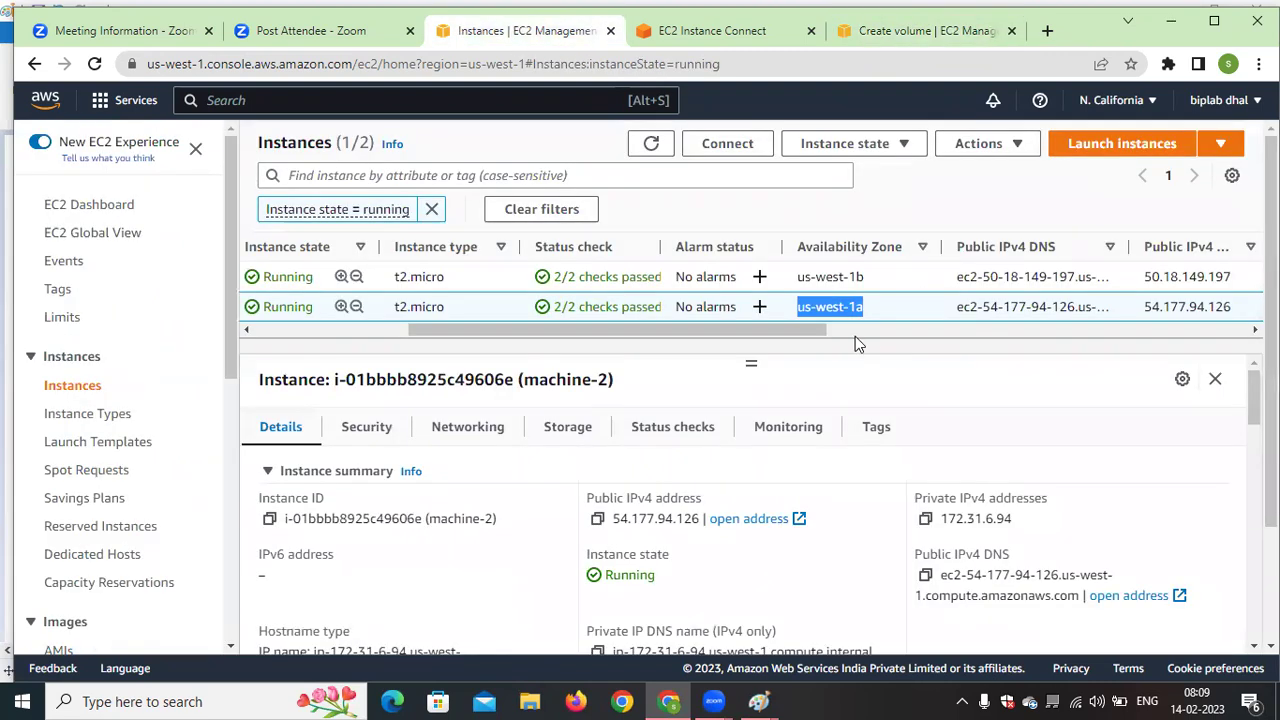
{"action": "left_click", "coordinate": [920, 30]}
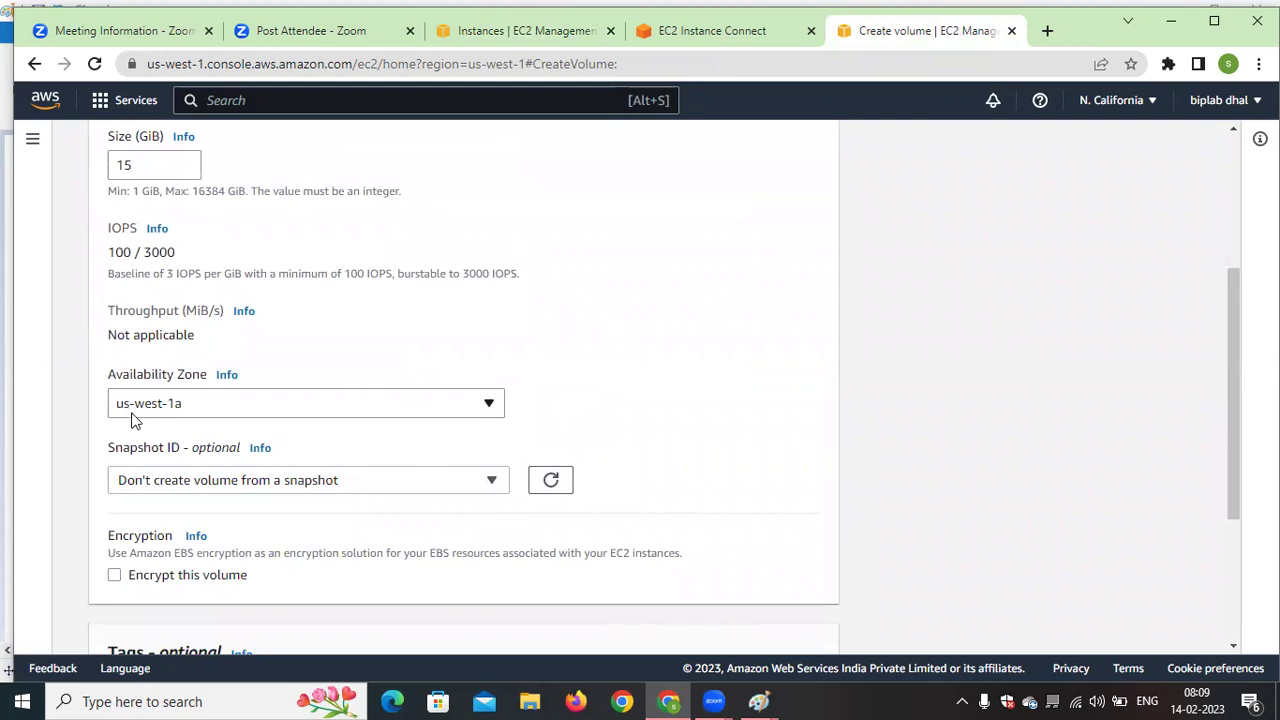
{"action": "scroll", "coordinate": [487, 425], "scroll_direction": "down", "scroll_amount": 2}
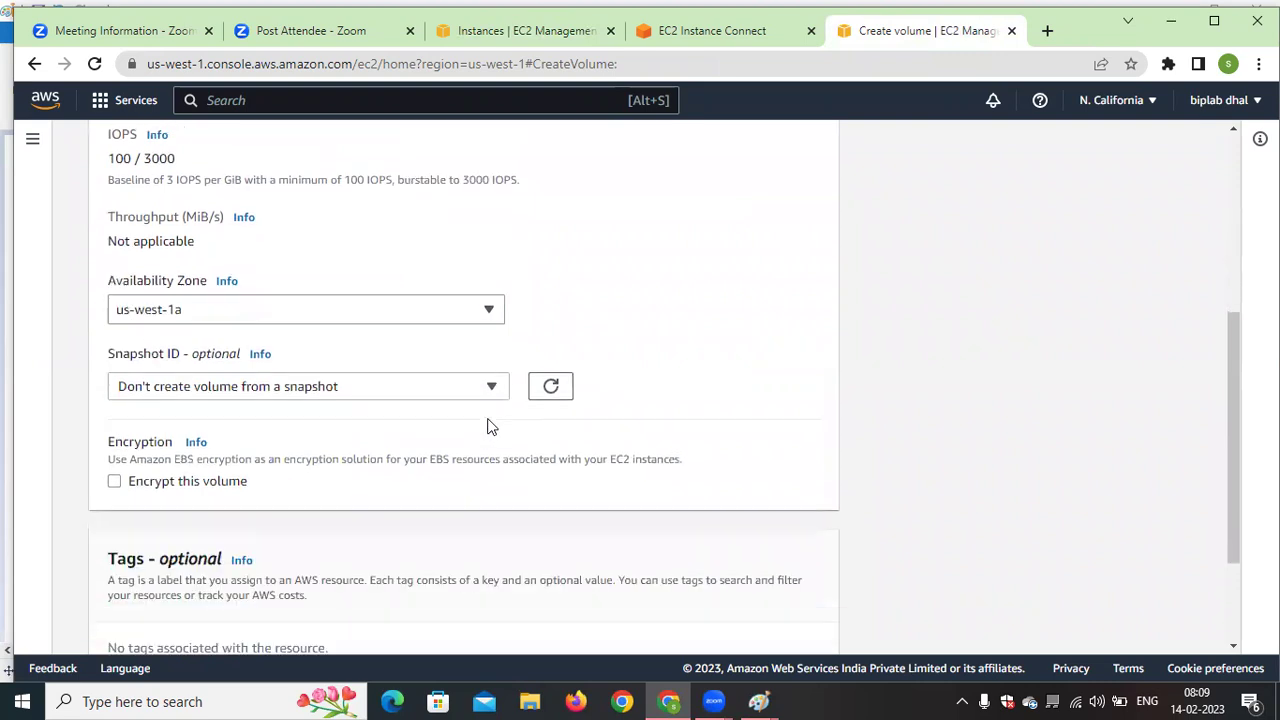
{"action": "scroll", "coordinate": [300, 420], "scroll_direction": "down", "scroll_amount": 1}
{"action": "scroll", "coordinate": [386, 385], "scroll_direction": "up", "scroll_amount": 3}
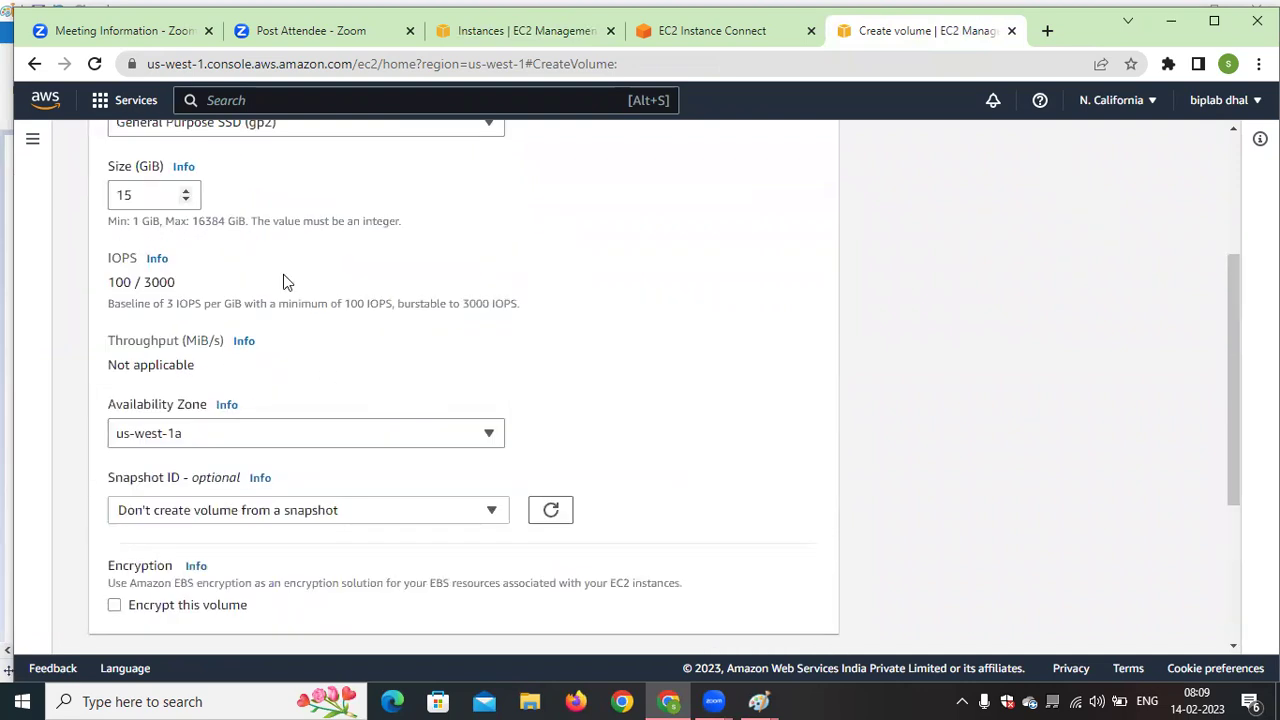
{"action": "scroll", "coordinate": [604, 440], "scroll_direction": "down", "scroll_amount": 3}
{"action": "left_click", "coordinate": [787, 622]}
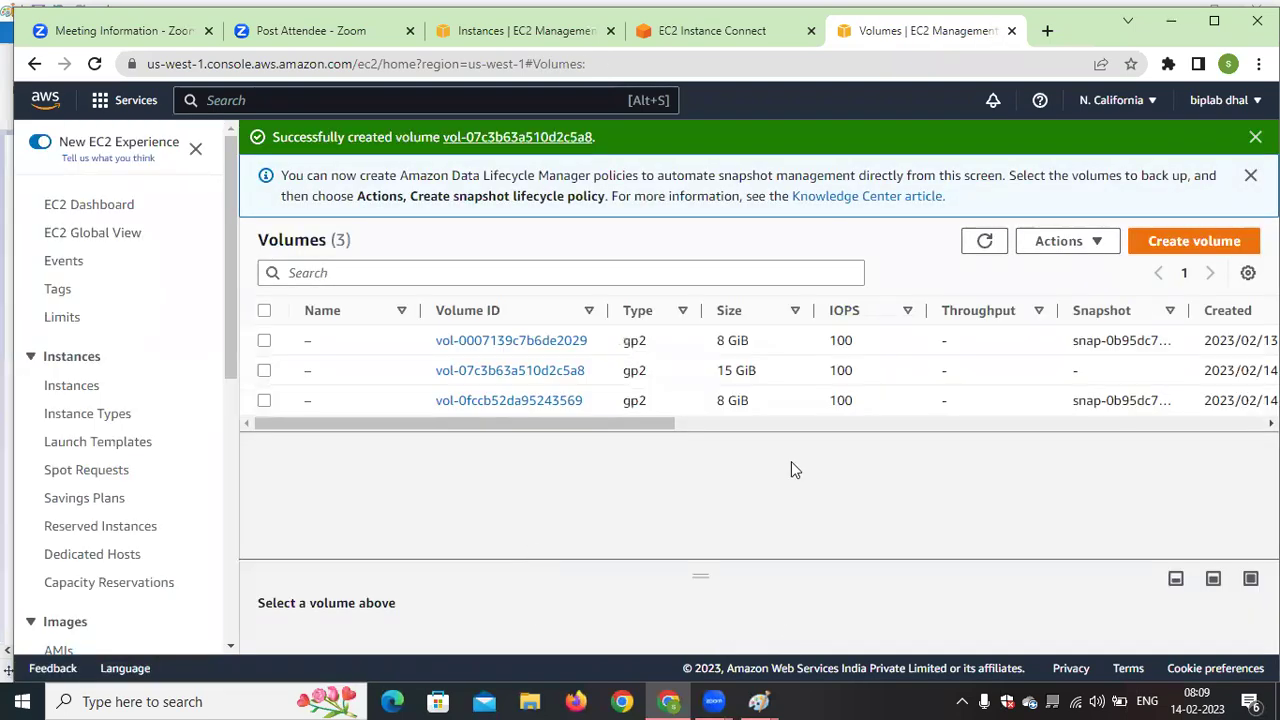
Name the new 15 GiB volume "volume-1" and refresh the volumes list to check its state
{"action": "left_click", "coordinate": [324, 371]}
{"action": "type", "text": "volume-1"}
{"action": "left_click", "coordinate": [553, 467]}
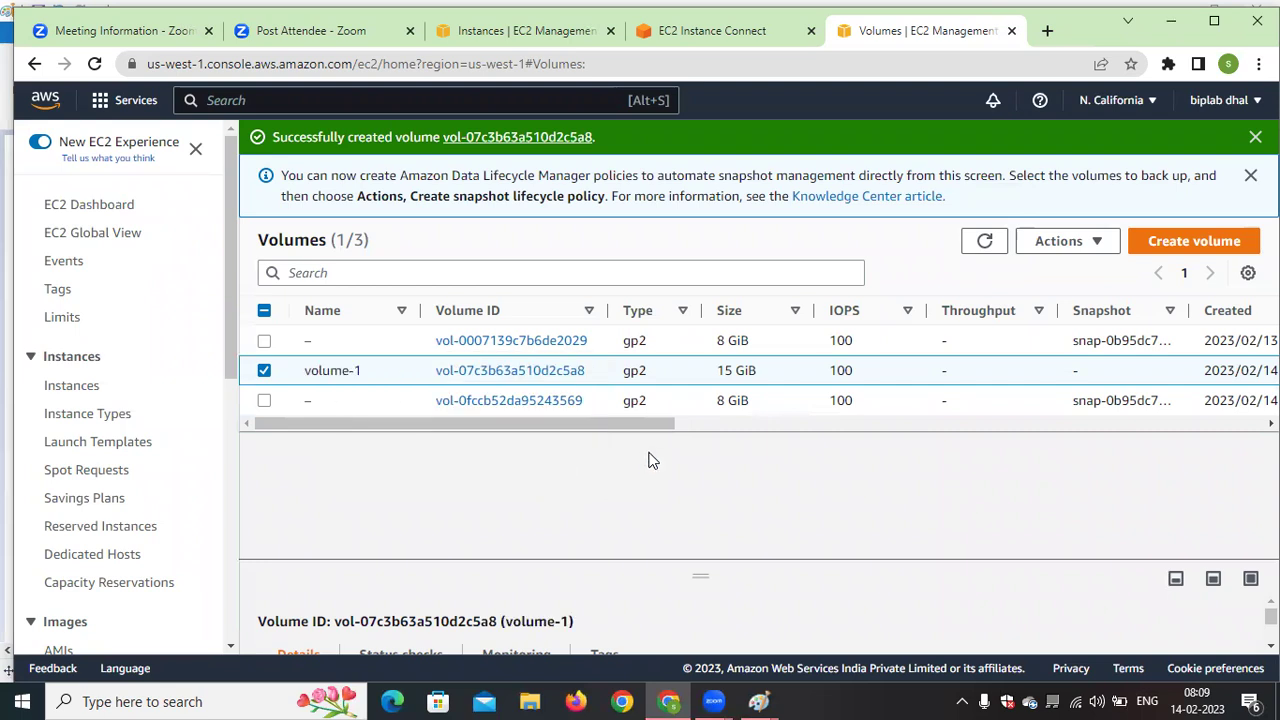
{"action": "left_click_drag", "start_coordinate": [651, 424], "coordinate": [851, 439]}
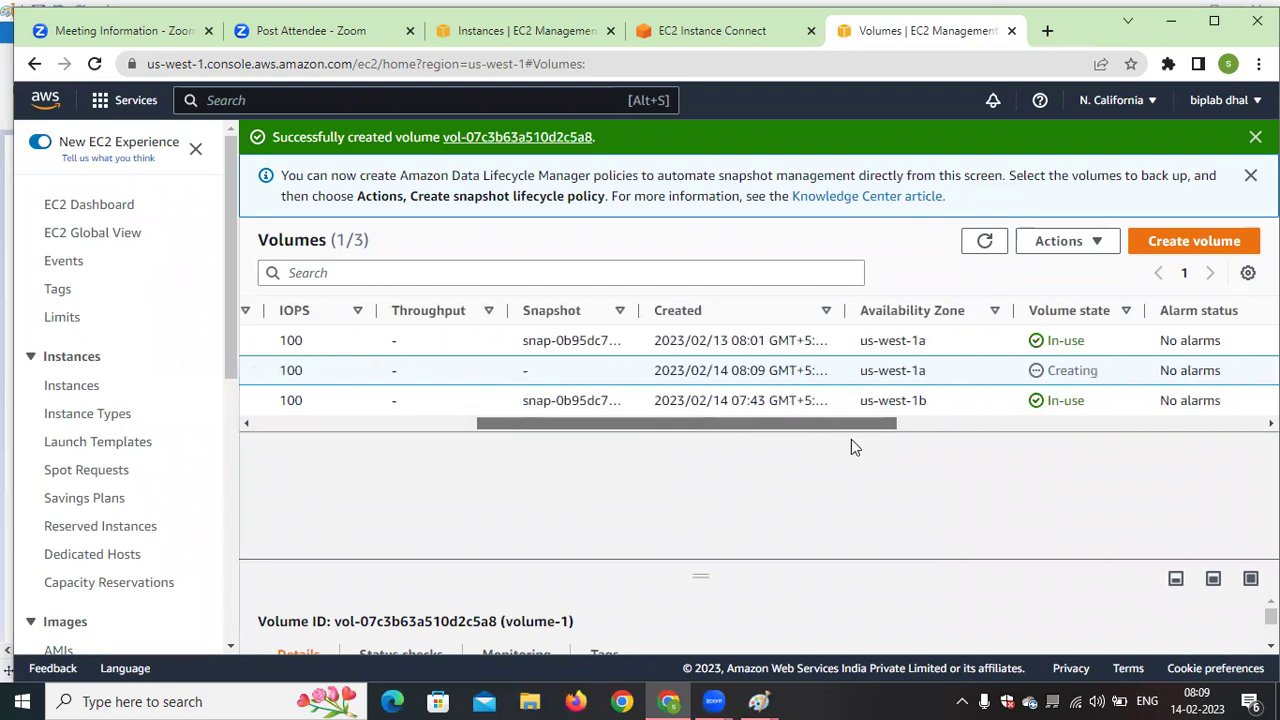
{"action": "left_click", "coordinate": [986, 244]}
{"action": "left_click_drag", "start_coordinate": [561, 424], "coordinate": [339, 432]}
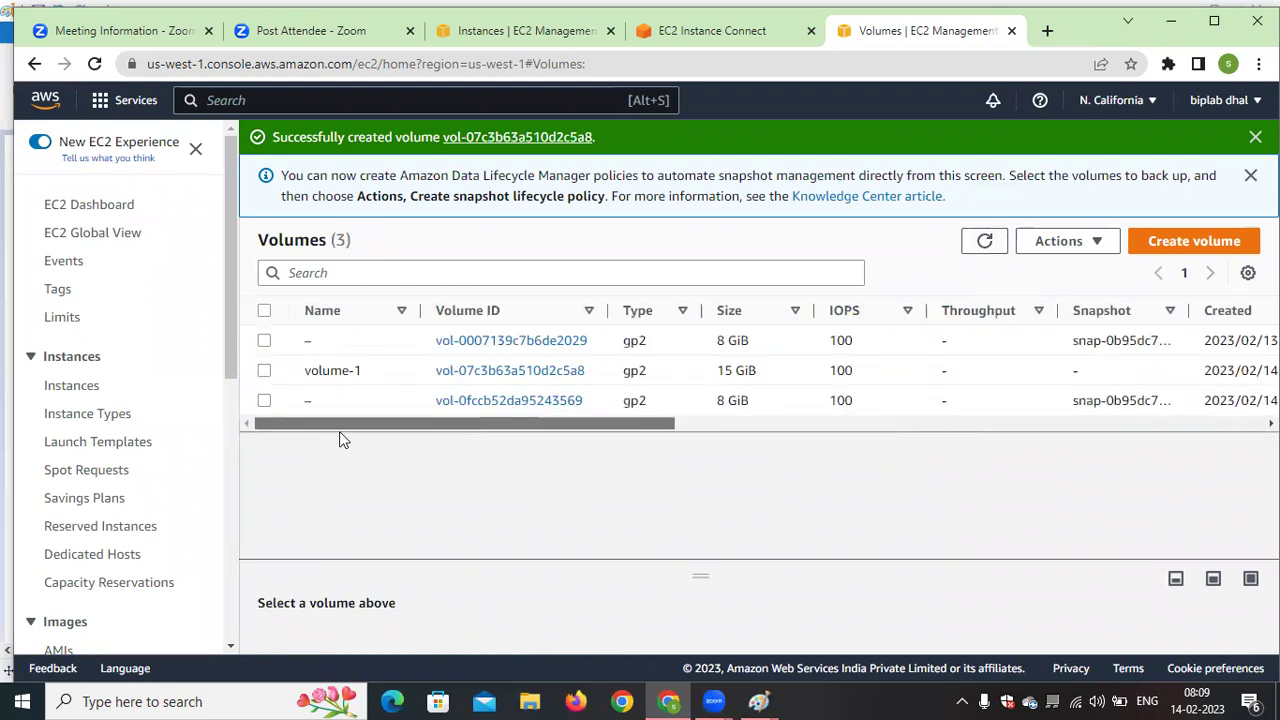
Attach volume-1 to the machine-2 instance with the device name /dev/sdf
{"action": "left_click", "coordinate": [264, 370]}
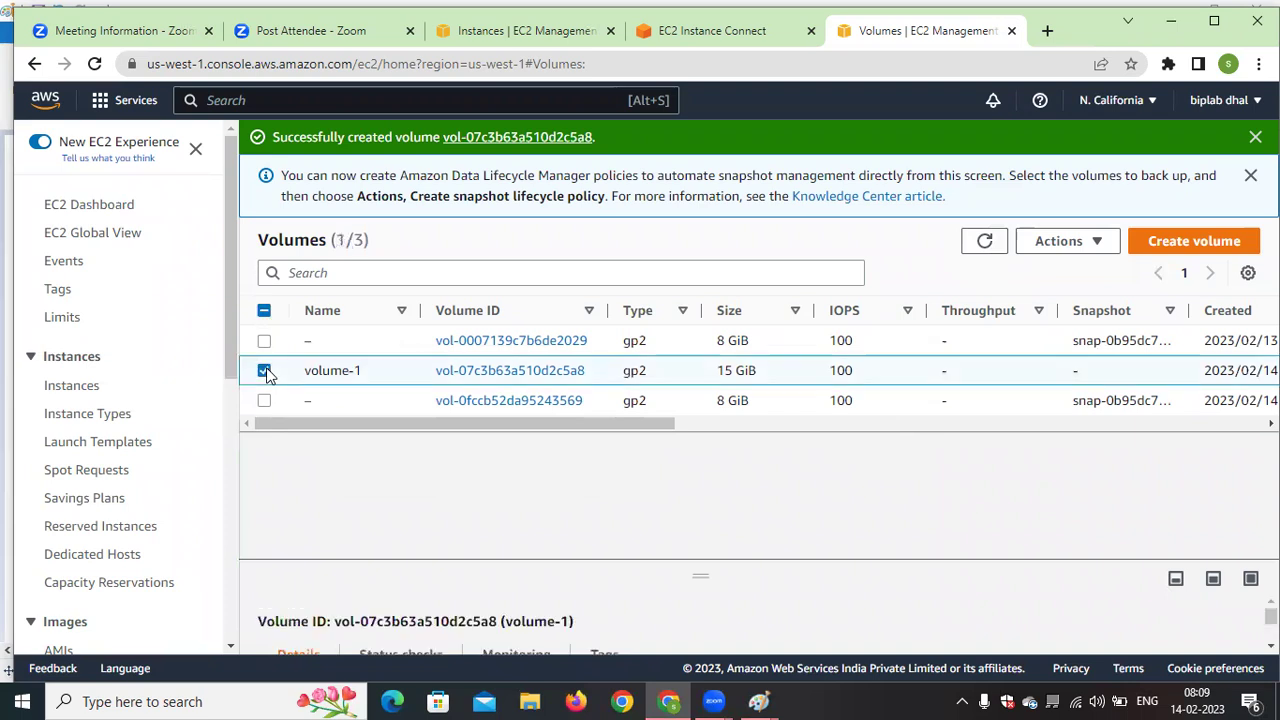
{"action": "left_click", "coordinate": [1085, 244]}
{"action": "left_click", "coordinate": [968, 382]}
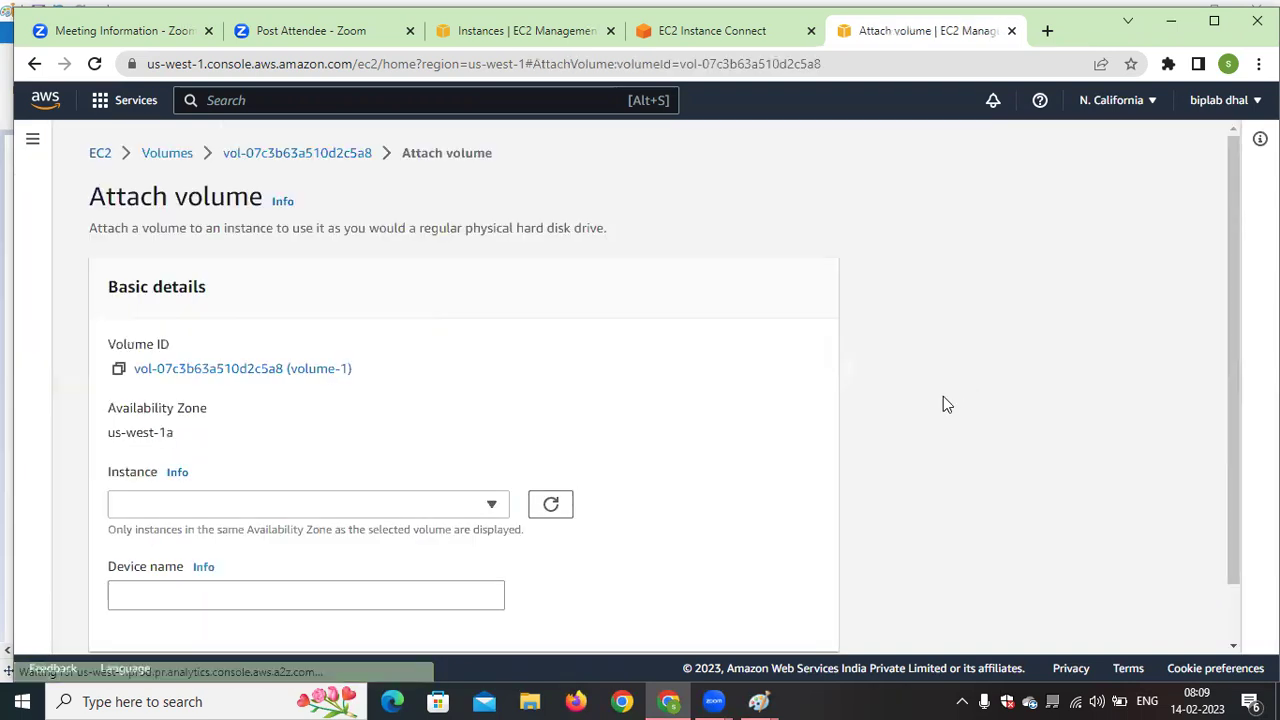
{"action": "left_click", "coordinate": [436, 495]}
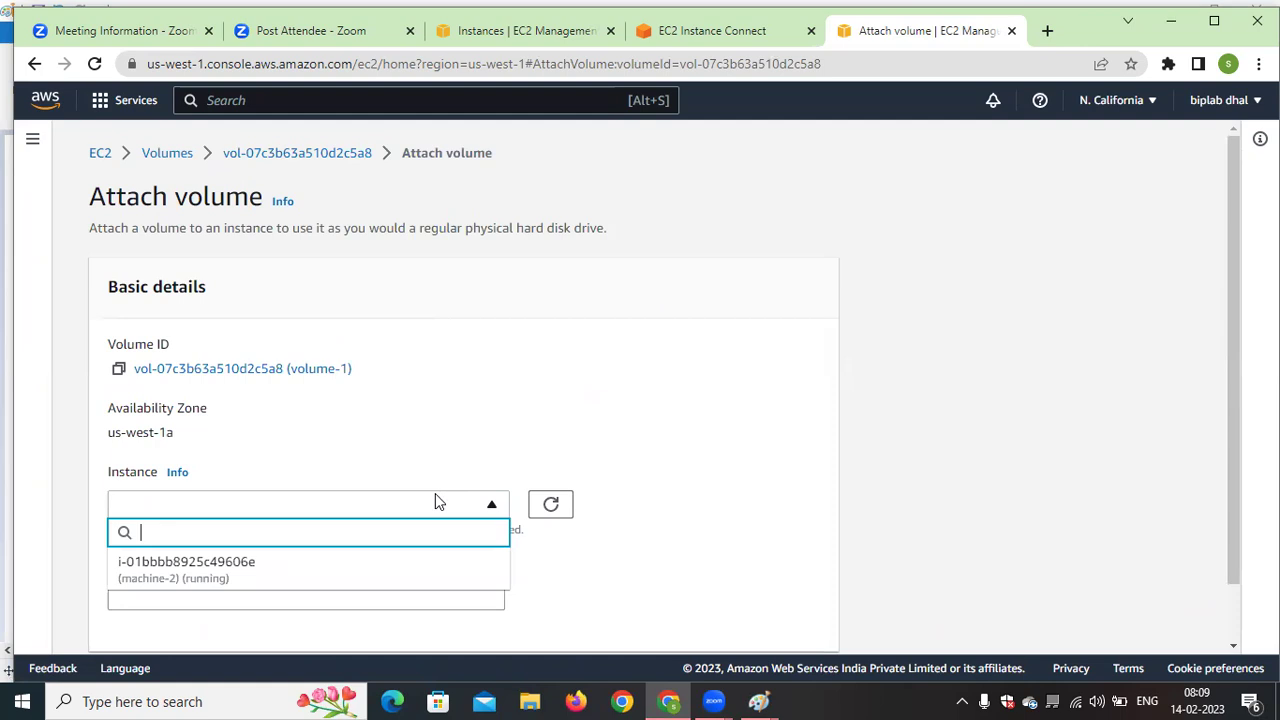
{"action": "left_click", "coordinate": [230, 572]}
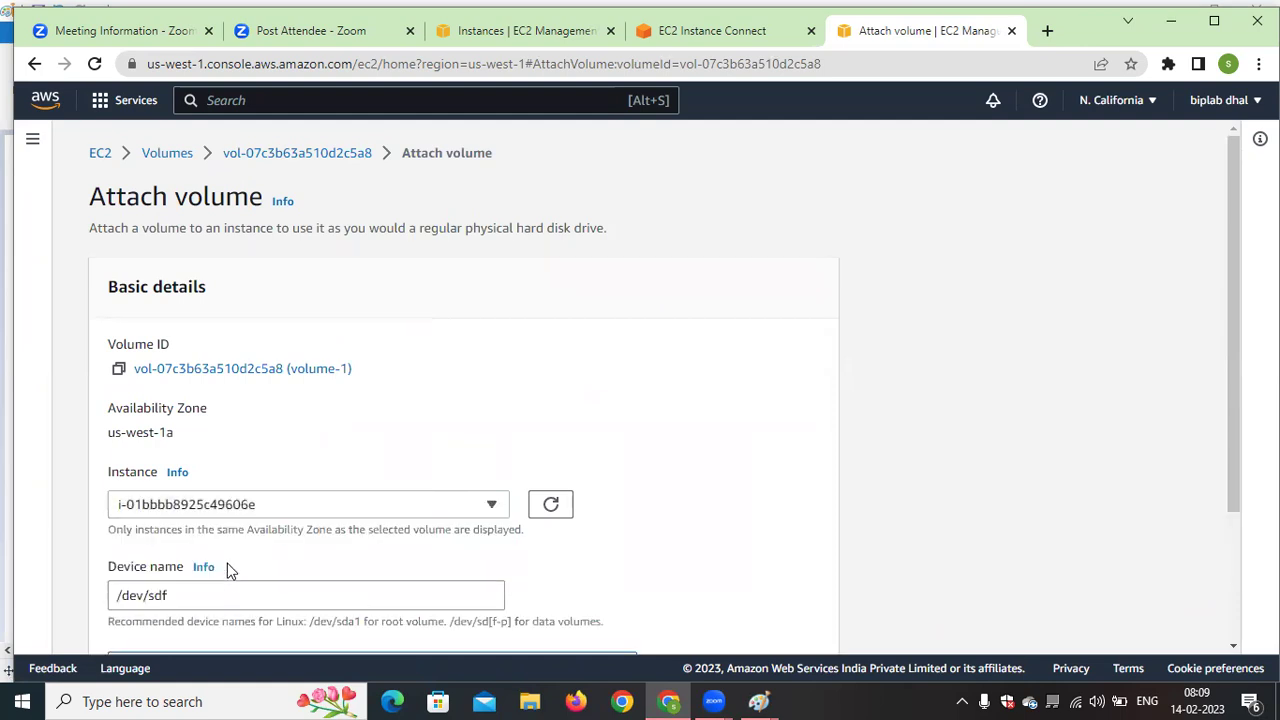
{"action": "scroll", "coordinate": [588, 400], "scroll_direction": "down", "scroll_amount": 3}
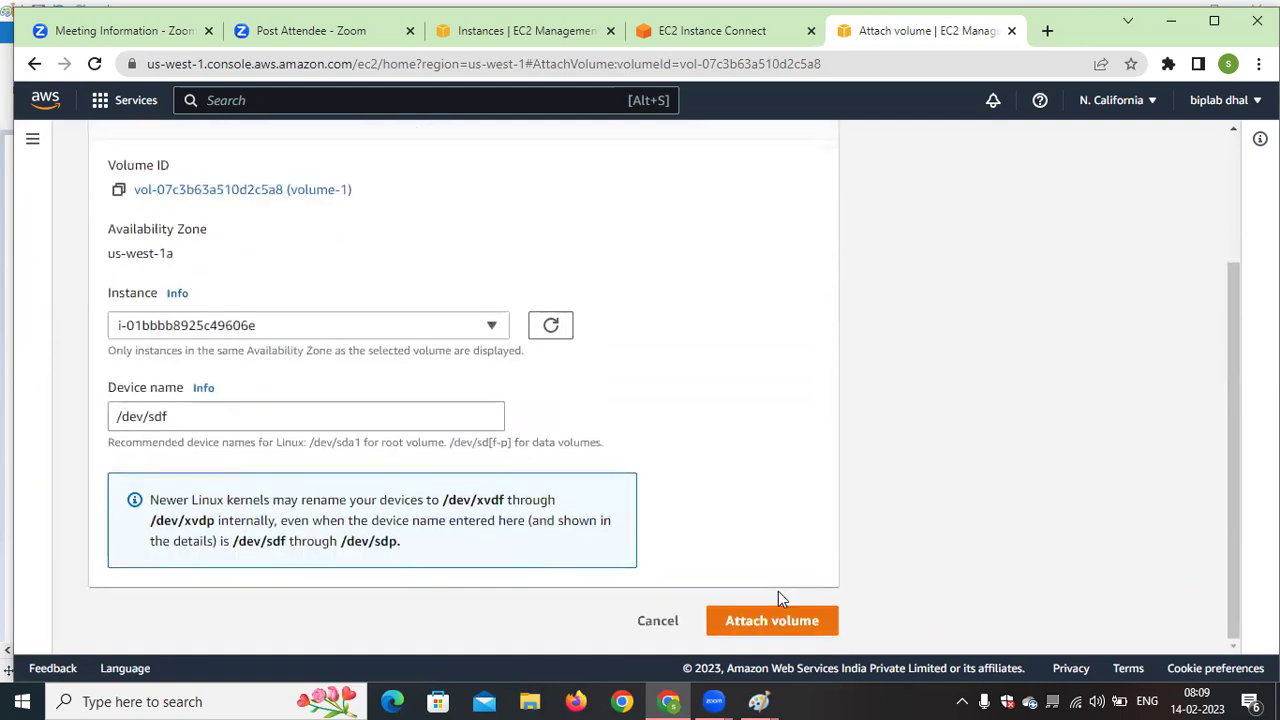
{"action": "left_click", "coordinate": [783, 622]}
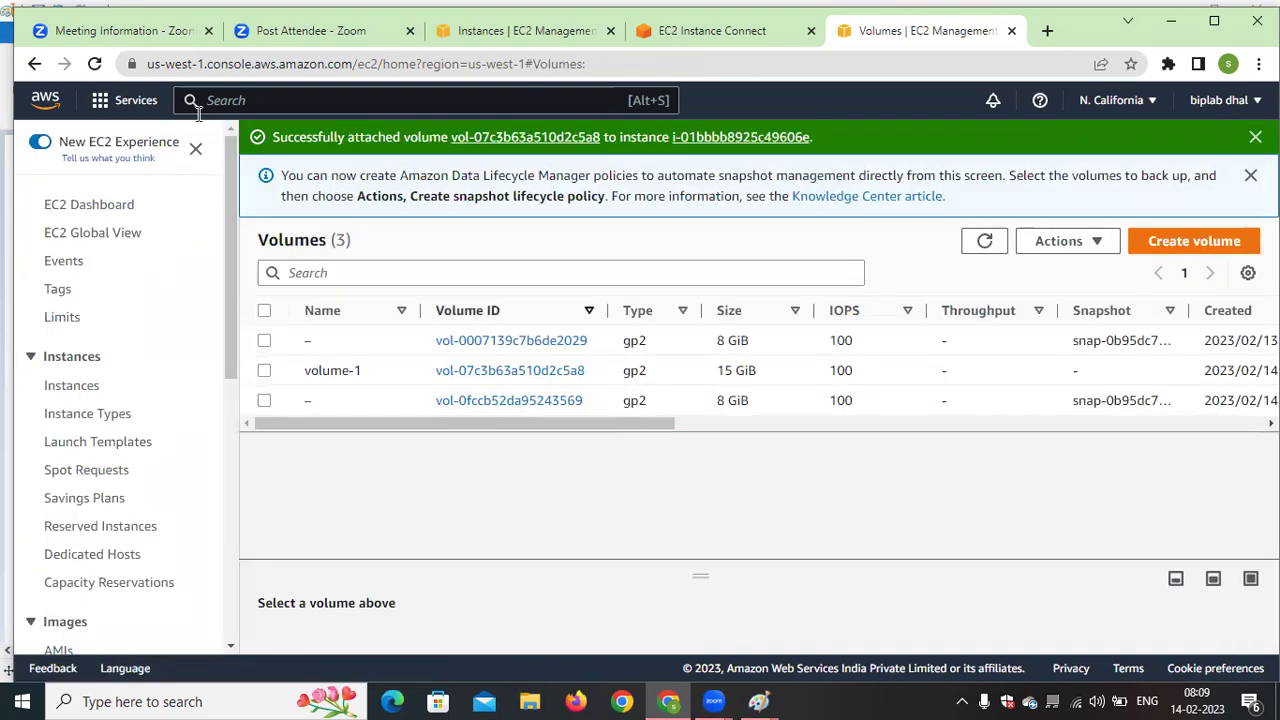
Switch to the machine-2 terminal session and list its block devices with lsblk
{"action": "left_click", "coordinate": [712, 30]}
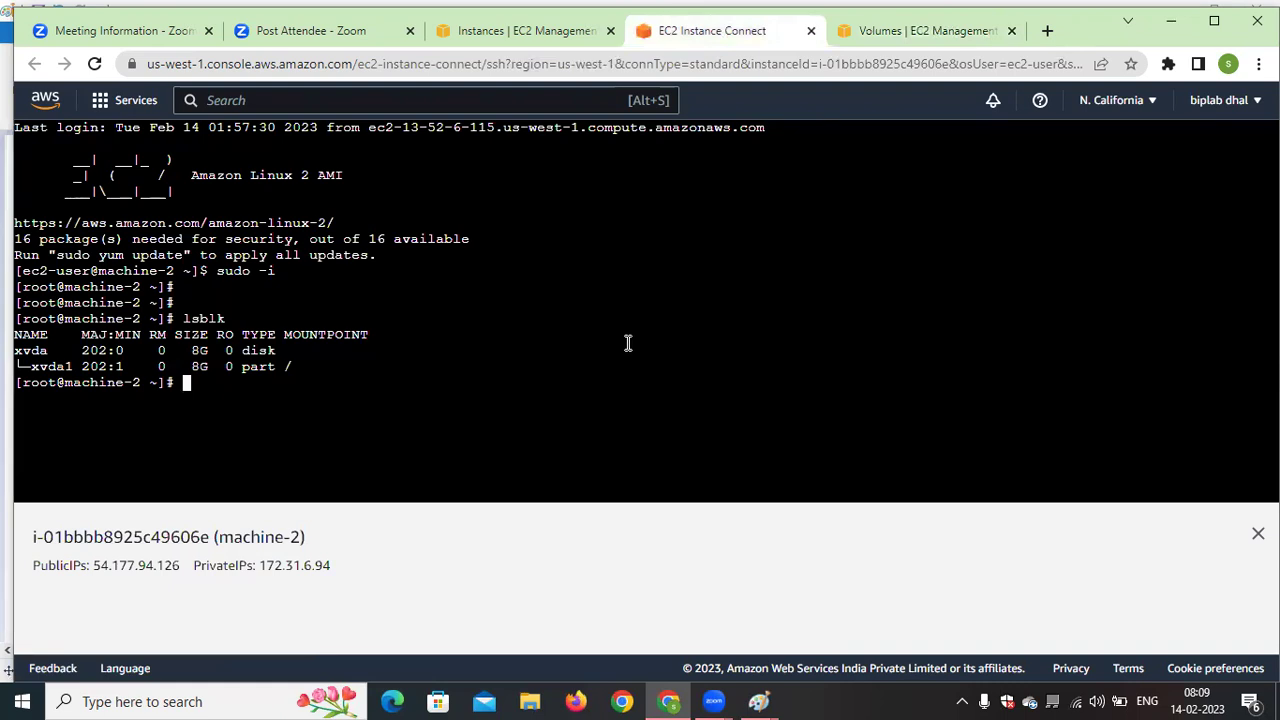
{"action": "type", "text": "lsblk"}
{"action": "key", "text": "Return"}
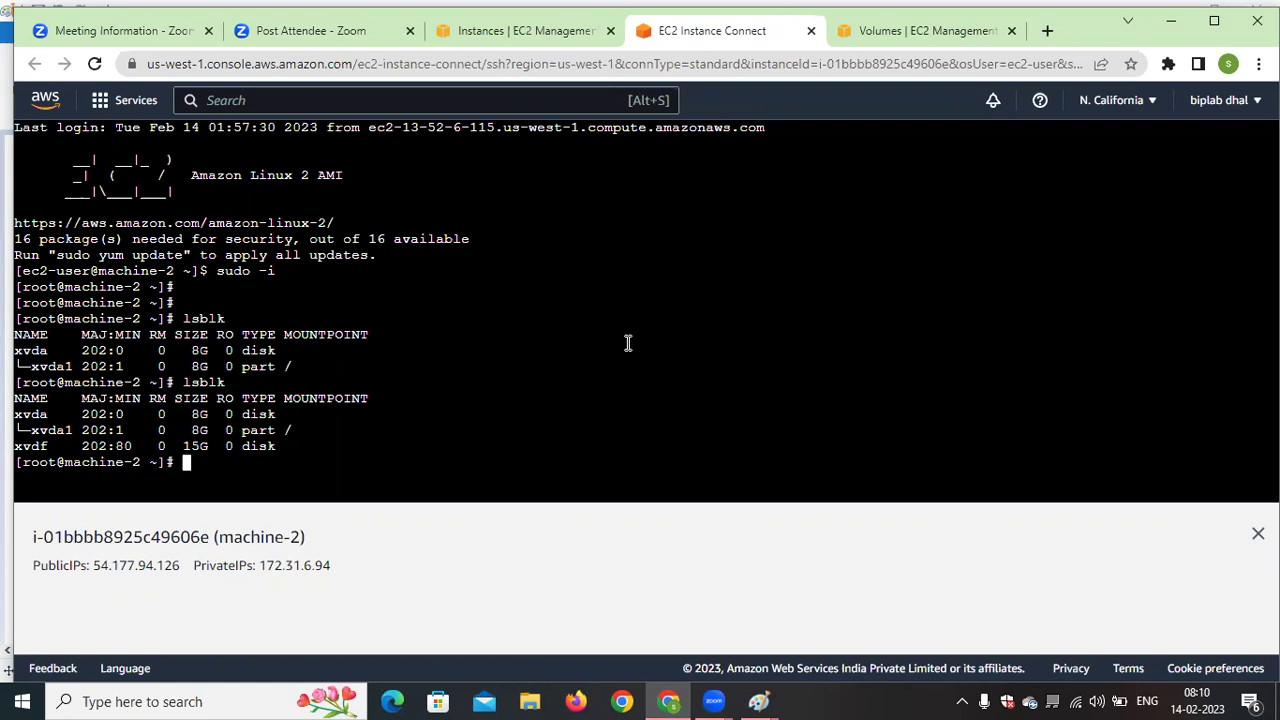
Format /dev/xvdf with an ext3 filesystem using mkfs.ext3, and list the block device UUIDs with blkid
{"action": "type", "text": "mkfs"}
{"action": "type", "text": ".ext3 /dev/xvdf"}
{"action": "key", "text": "Return"}
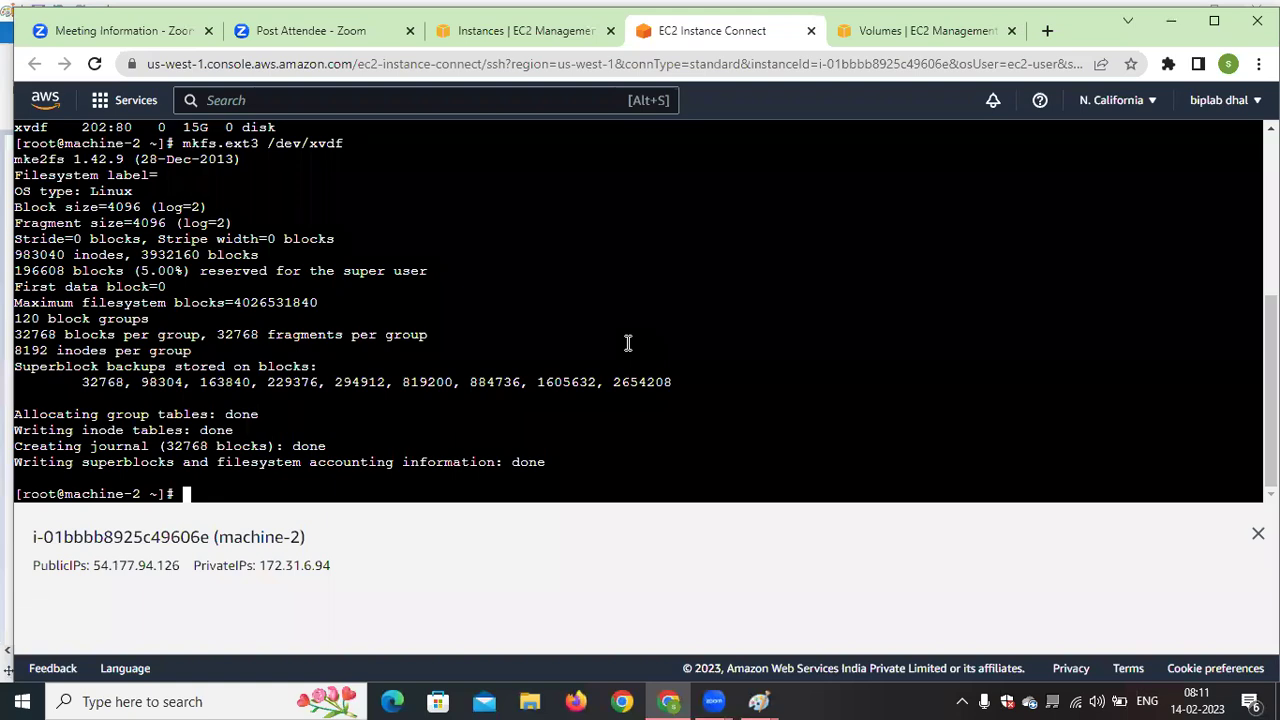
{"action": "type", "text": "blkid"}
{"action": "key", "text": "Return"}
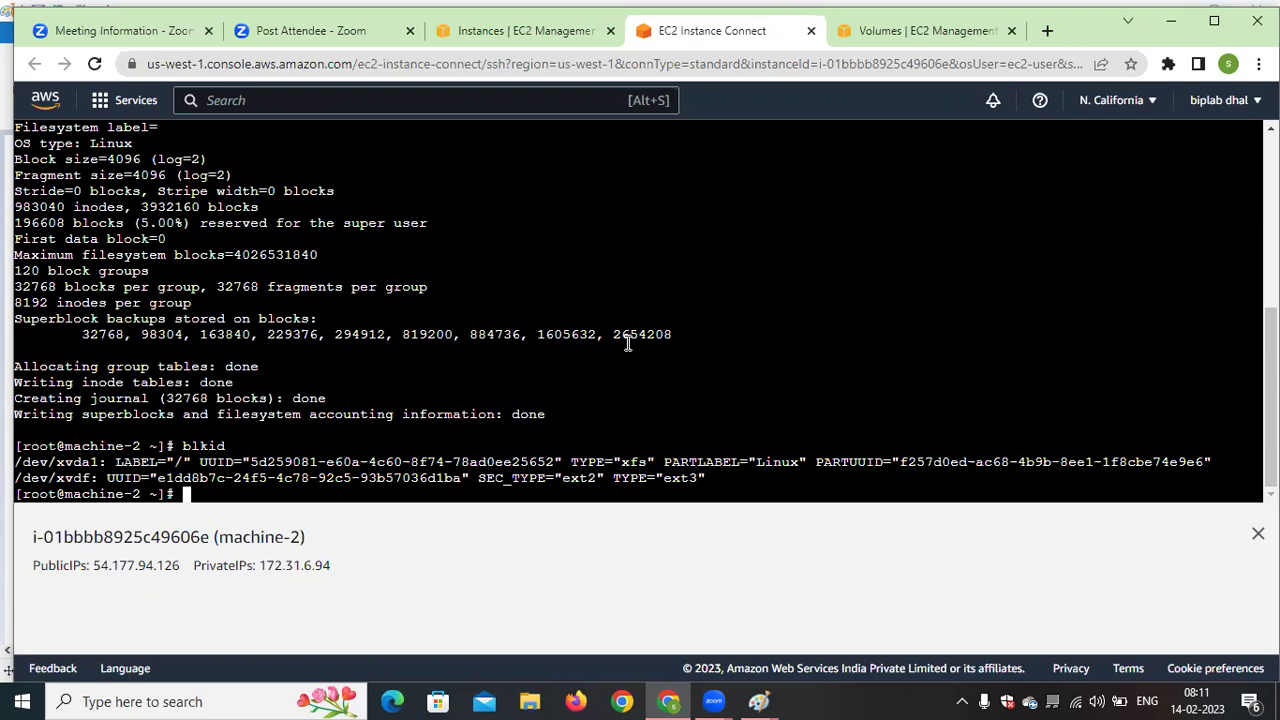
Create the mount point directory /vol1
{"action": "type", "text": "mkdir"}
{"action": "key", "text": "BackSpace"}
{"action": "key", "text": "BackSpace"}
{"action": "key", "text": "BackSpace"}
{"action": "key", "text": "BackSpace"}
{"action": "key", "text": "BackSpace"}
{"action": "key", "text": "BackSpace"}
{"action": "type", "text": "mkdir /vol1"}
{"action": "key", "text": "Return"}
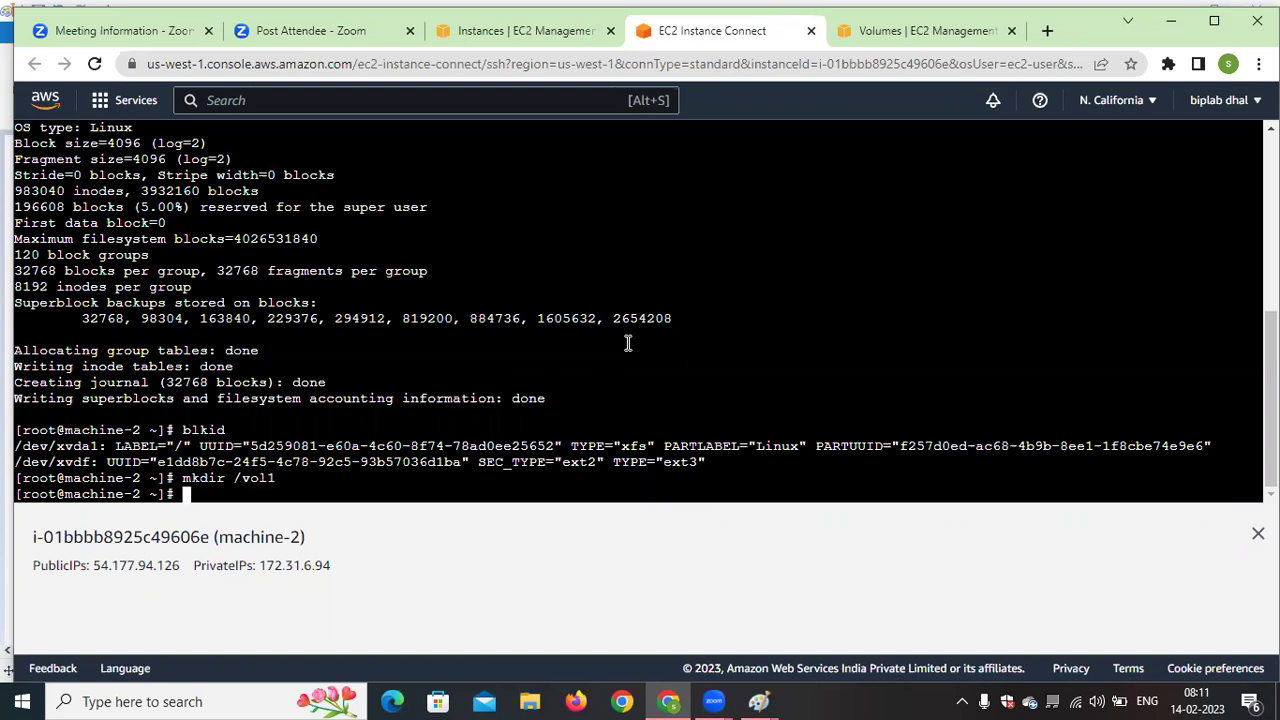
Copy the UUID entry of /dev/xvdf from the blkid output
{"action": "left_click_drag", "start_coordinate": [470, 464], "coordinate": [97, 466]}
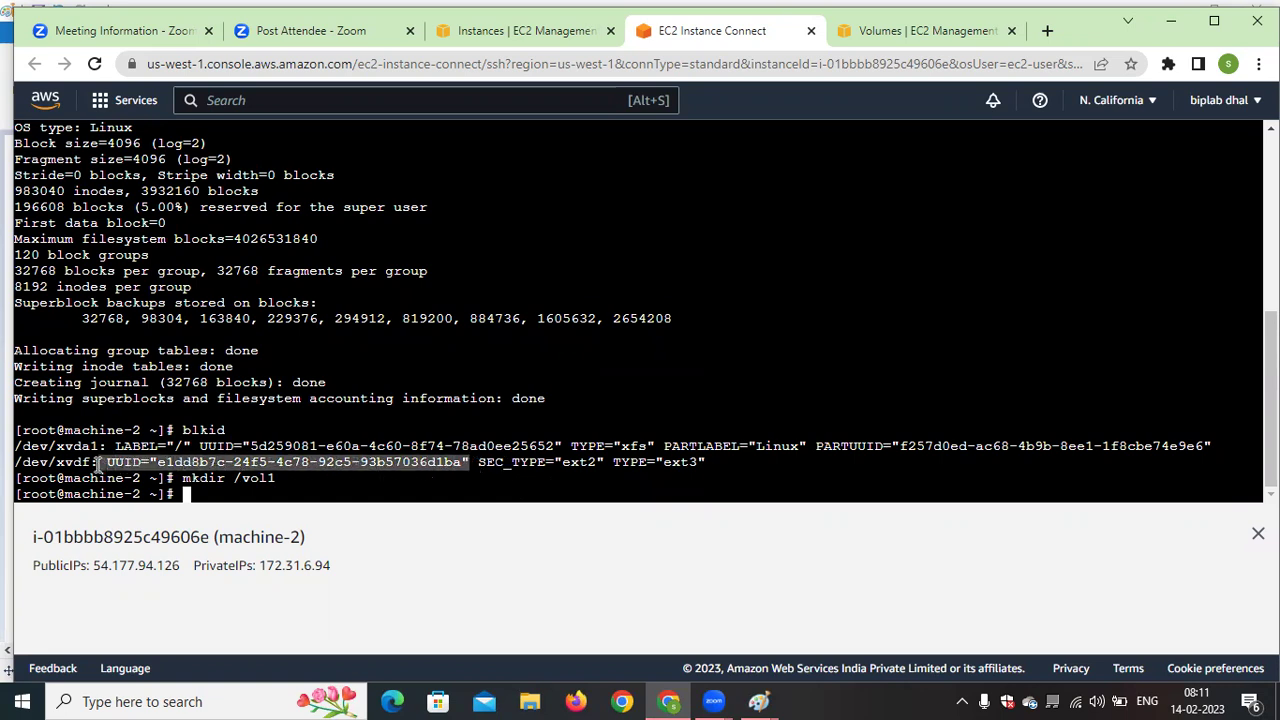
{"action": "right_click", "coordinate": [375, 466]}
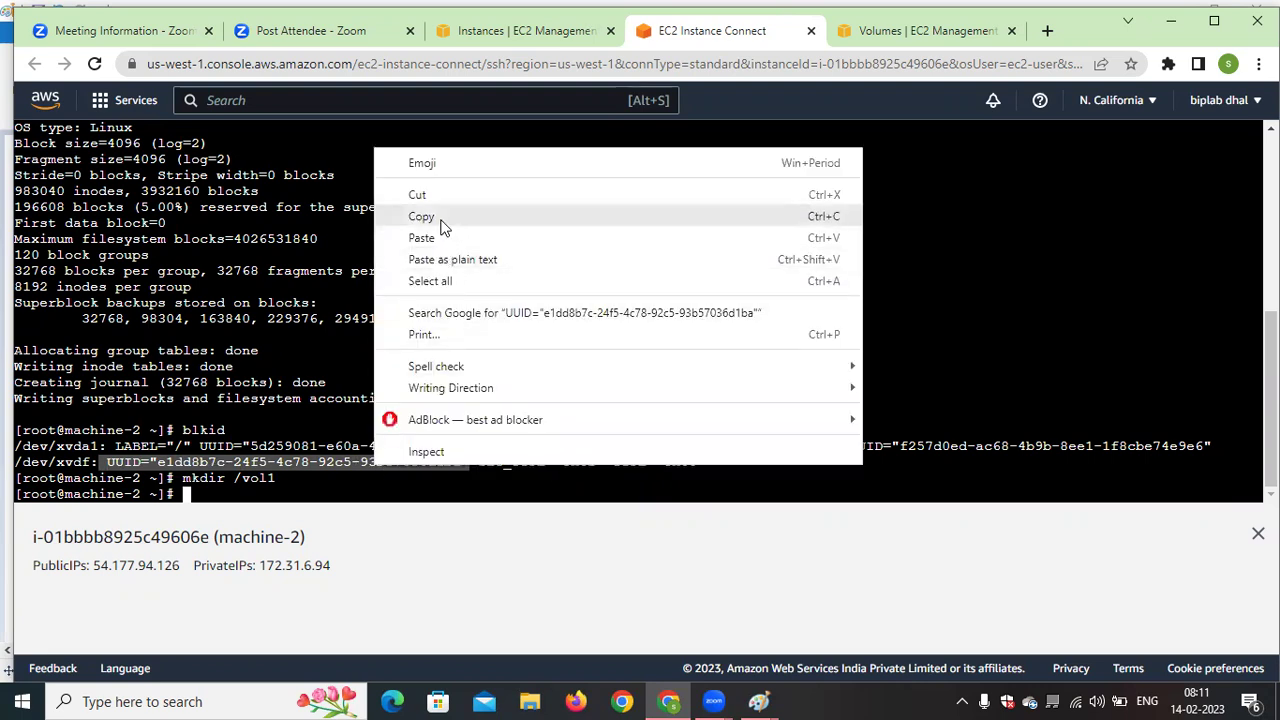
{"action": "left_click", "coordinate": [443, 219]}
{"action": "left_click", "coordinate": [403, 483]}
Open /etc/fstab in vim and paste the copied UUID on a new line below the root filesystem entry
{"action": "type", "text": "vim /etc/"}
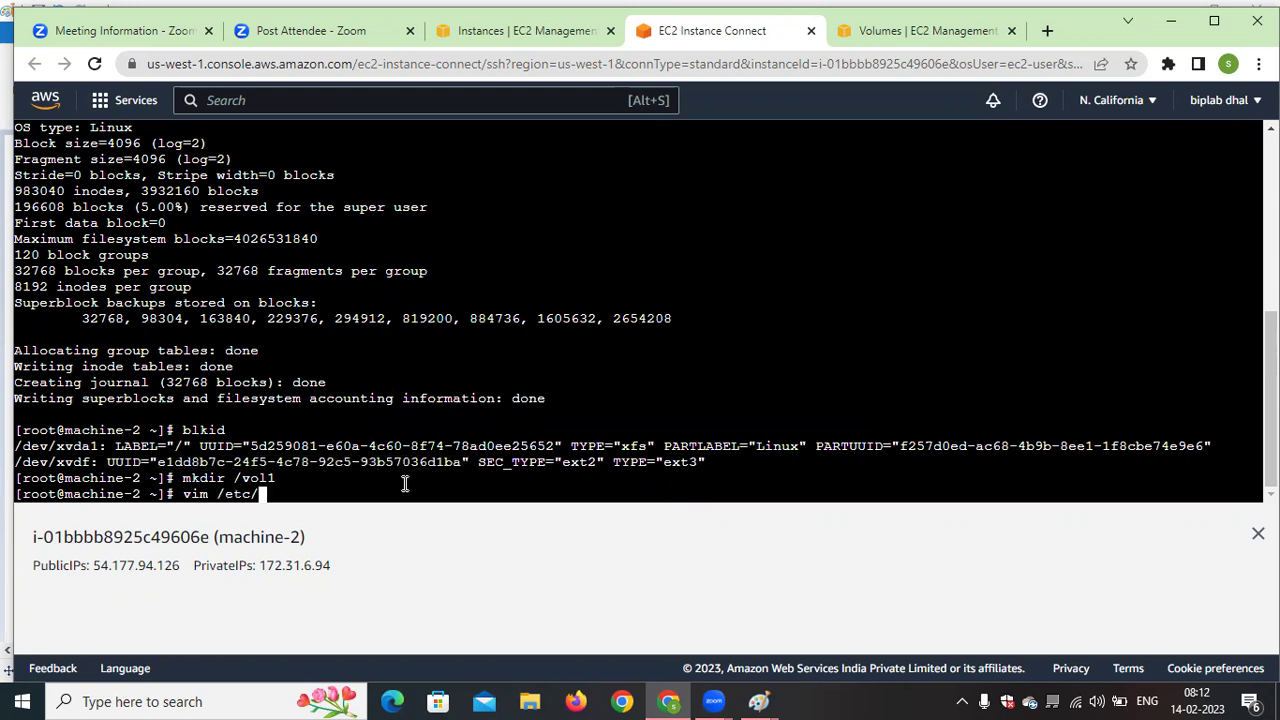
{"action": "type", "text": "fstab"}
{"action": "key", "text": "Return"}
{"action": "key", "text": "Down"}
{"action": "key", "text": "Right"}
{"action": "key", "text": "Right"}
{"action": "key", "text": "Right"}
{"action": "key", "text": "Right"}
{"action": "key", "text": "Right"}
{"action": "key", "text": "Right"}
{"action": "key", "text": "Right"}
{"action": "key", "text": "Right"}
{"action": "key", "text": "Right"}
{"action": "key", "text": "Right"}
{"action": "key", "text": "Right"}
{"action": "key", "text": "Right"}
{"action": "key", "text": "Right"}
{"action": "key", "text": "Right"}
{"action": "key", "text": "Right"}
{"action": "key", "text": "Right"}
{"action": "key", "text": "Right"}
{"action": "key", "text": "Right"}
{"action": "key", "text": "Right"}
{"action": "key", "text": "Right"}
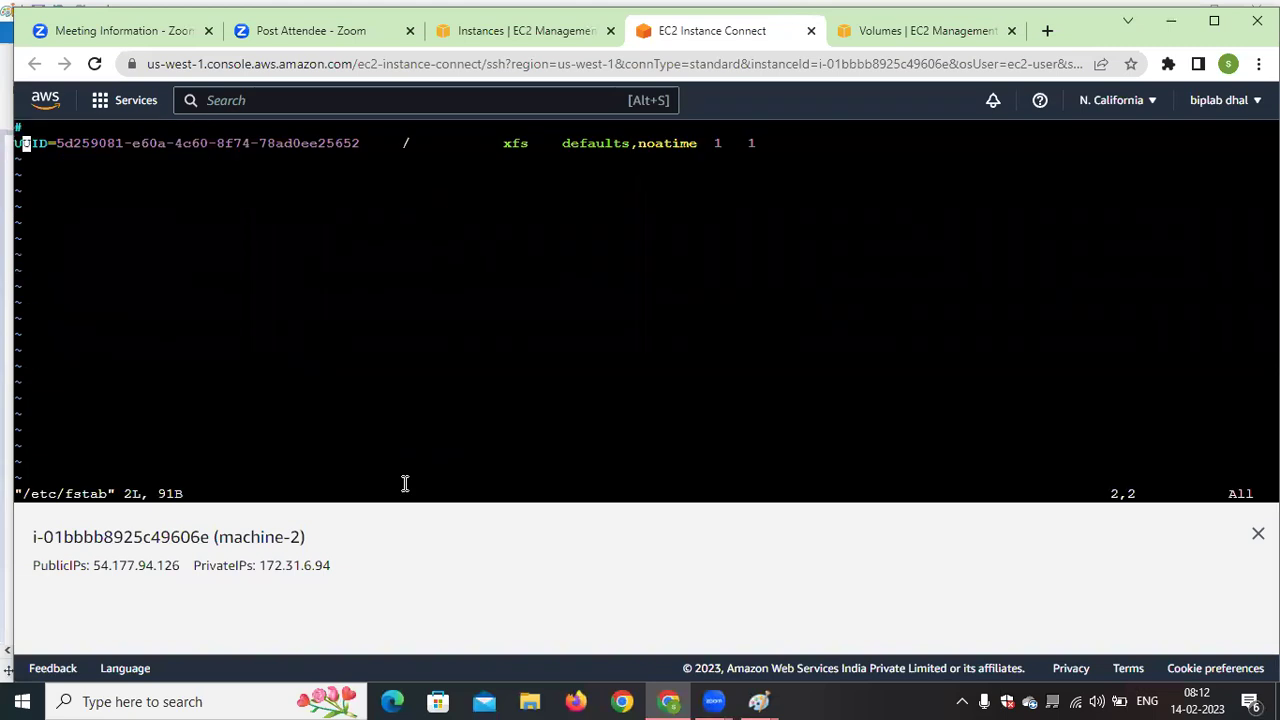
{"action": "key", "text": "Right"}
{"action": "key", "text": "Right"}
{"action": "key", "text": "Right"}
{"action": "key", "text": "Right"}
{"action": "key", "text": "Right"}
{"action": "key", "text": "Right"}
{"action": "key", "text": "Right"}
{"action": "key", "text": "Right"}
{"action": "key", "text": "Right"}
{"action": "key", "text": "Right"}
{"action": "key", "text": "Right"}
{"action": "key", "text": "Right"}
{"action": "key", "text": "Right"}
{"action": "key", "text": "Right"}
{"action": "key", "text": "Right"}
{"action": "key", "text": "Right"}
{"action": "key", "text": "Right"}
{"action": "key", "text": "Right"}
{"action": "key", "text": "Right"}
{"action": "key", "text": "Right"}
{"action": "key", "text": "Right"}
{"action": "key", "text": "Right"}
{"action": "key", "text": "Right"}
{"action": "key", "text": "Right"}
{"action": "key", "text": "Right"}
{"action": "key", "text": "Right"}
{"action": "key", "text": "Right"}
{"action": "key", "text": "Right"}
{"action": "key", "text": "Right"}
{"action": "key", "text": "Right"}
{"action": "key", "text": "Right"}
{"action": "key", "text": "i"}
{"action": "key", "text": "Right"}
{"action": "key", "text": "Return"}
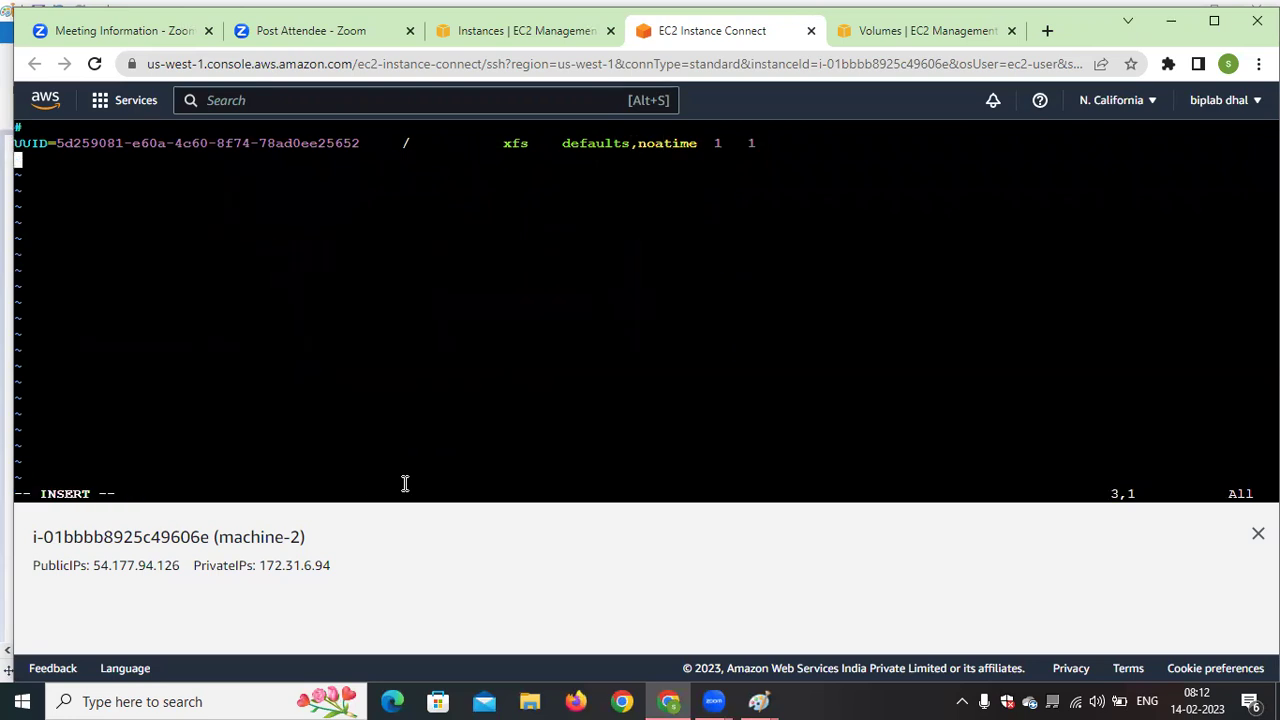
{"action": "right_click", "coordinate": [258, 242]}
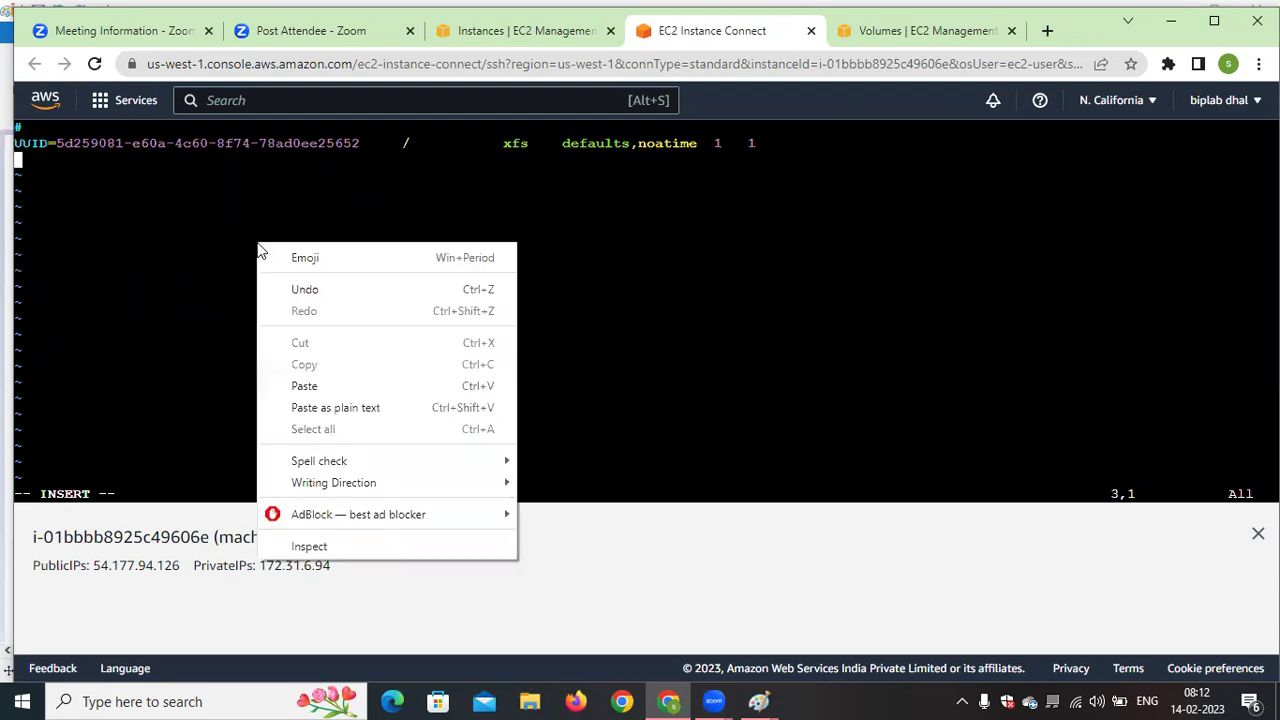
{"action": "left_click", "coordinate": [304, 386]}
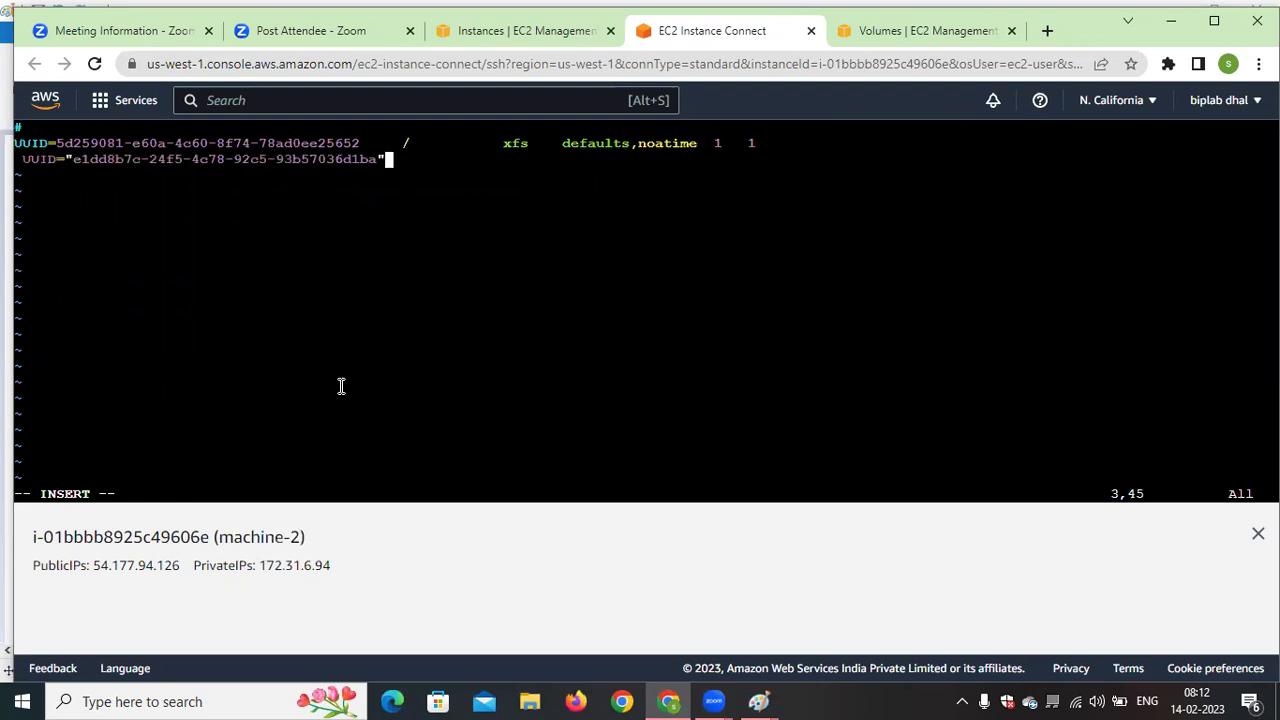
Remove the new fstab line's leading space, complete it with /vol1, ext3, defaults, 0 0, and save and close the file
{"action": "key", "text": "Left"}
{"action": "key", "text": "Left"}
{"action": "key", "text": "Left"}
{"action": "key", "text": "Left"}
{"action": "key", "text": "Left"}
{"action": "key", "text": "Left"}
{"action": "key", "text": "Left"}
{"action": "key", "text": "Left"}
{"action": "key", "text": "Left"}
{"action": "key", "text": "Left"}
{"action": "key", "text": "Left"}
{"action": "key", "text": "Left"}
{"action": "key", "text": "Left"}
{"action": "key", "text": "Left"}
{"action": "key", "text": "Left"}
{"action": "key", "text": "Left"}
{"action": "key", "text": "Left"}
{"action": "key", "text": "Left"}
{"action": "key", "text": "Left"}
{"action": "key", "text": "Left"}
{"action": "key", "text": "Left"}
{"action": "key", "text": "Left"}
{"action": "key", "text": "Left"}
{"action": "key", "text": "Left"}
{"action": "key", "text": "Left"}
{"action": "key", "text": "Left"}
{"action": "key", "text": "Left"}
{"action": "key", "text": "Left"}
{"action": "key", "text": "Left"}
{"action": "key", "text": "BackSpace"}
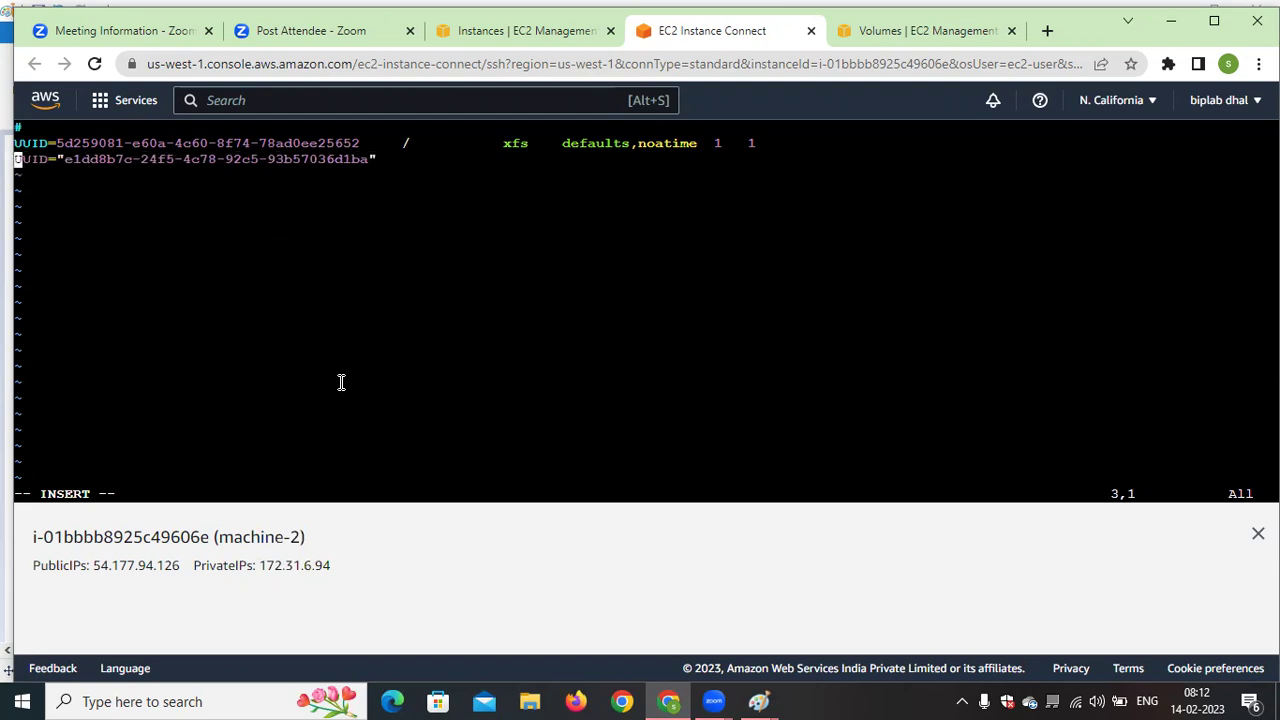
{"action": "key", "text": "Right"}
{"action": "key", "text": "Right"}
{"action": "key", "text": "Right"}
{"action": "key", "text": "Right"}
{"action": "key", "text": "Right"}
{"action": "key", "text": "Right"}
{"action": "key", "text": "Right"}
{"action": "key", "text": "Right"}
{"action": "key", "text": "Right"}
{"action": "key", "text": "Right"}
{"action": "key", "text": "Right"}
{"action": "key", "text": "Right"}
{"action": "key", "text": "Right"}
{"action": "key", "text": "Right"}
{"action": "key", "text": "Right"}
{"action": "key", "text": "Right"}
{"action": "key", "text": "Right"}
{"action": "key", "text": "Right"}
{"action": "key", "text": "Right"}
{"action": "key", "text": "Right"}
{"action": "key", "text": "Right"}
{"action": "key", "text": "Right"}
{"action": "key", "text": "Right"}
{"action": "key", "text": "Right"}
{"action": "key", "text": "Right"}
{"action": "key", "text": "Right"}
{"action": "key", "text": "Right"}
{"action": "key", "text": "Right"}
{"action": "key", "text": "Right"}
{"action": "key", "text": "Right"}
{"action": "key", "text": "Right"}
{"action": "key", "text": "Right"}
{"action": "key", "text": "Right"}
{"action": "type", "text": "/vol1"}
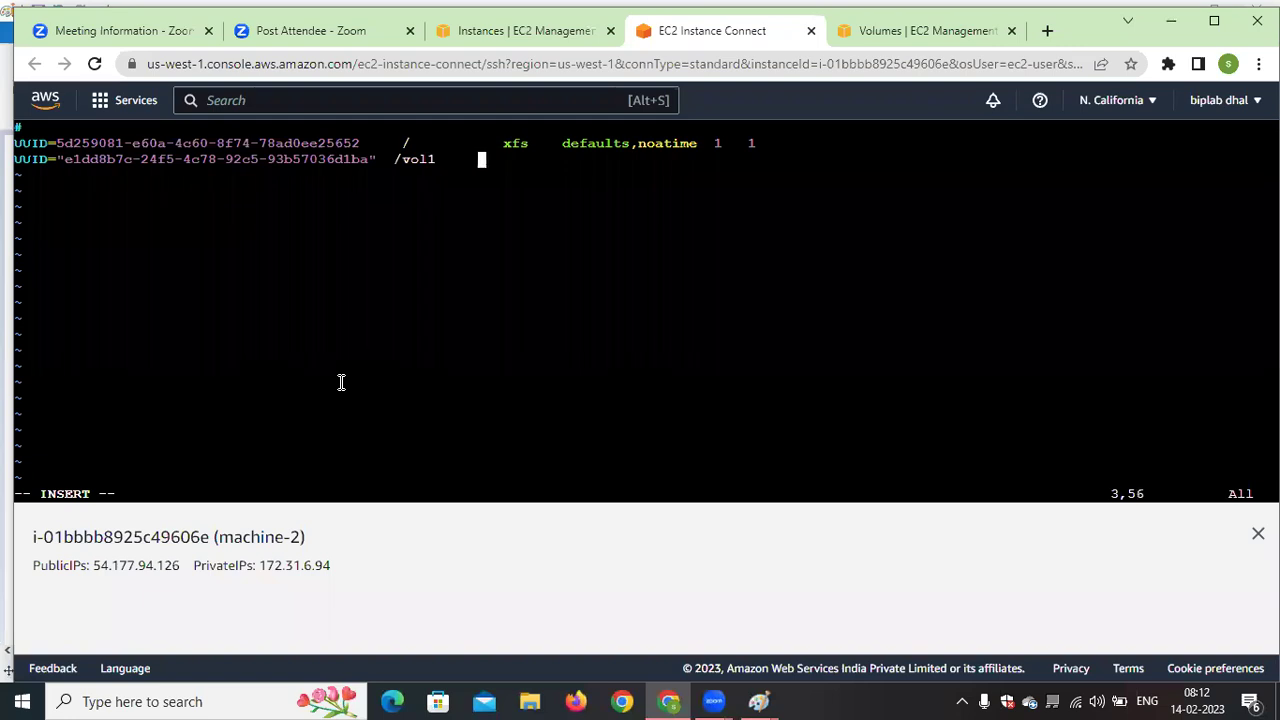
{"action": "type", "text": "       ext3     defaults  0 0"}
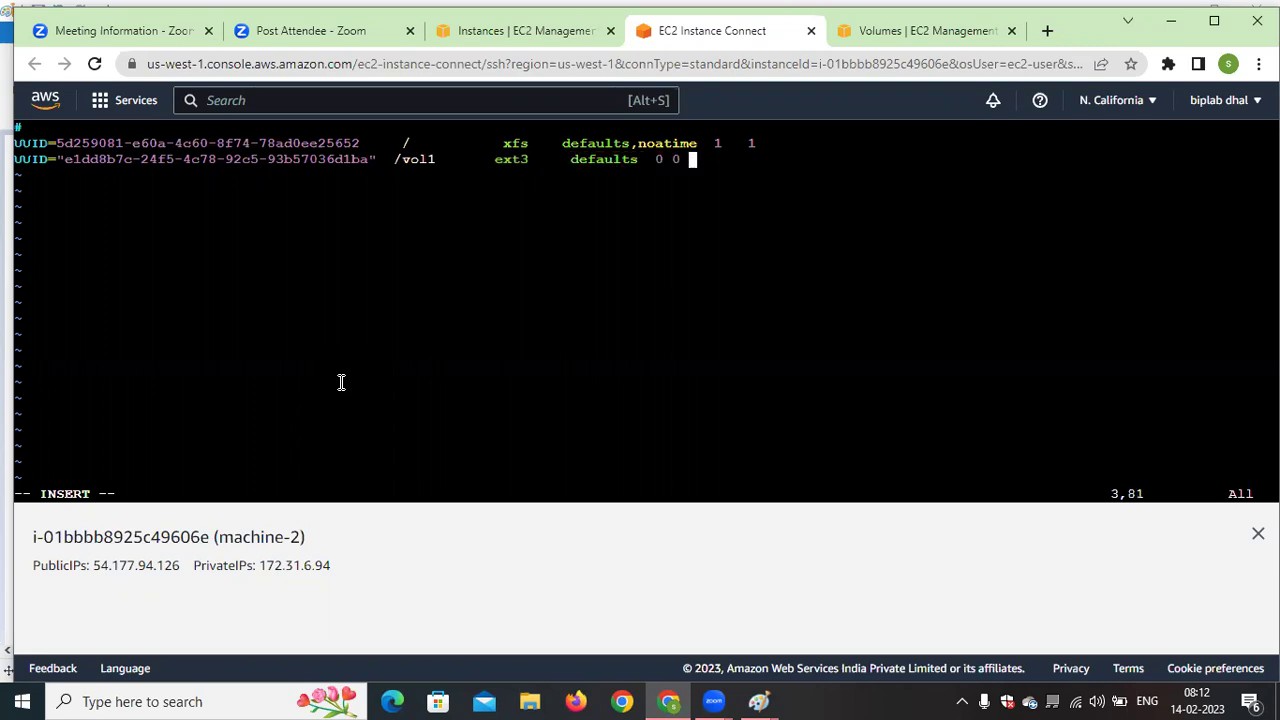
{"action": "key", "text": "Escape"}
{"action": "key", "text": "shift+z"}
{"action": "key", "text": "shift+z"}
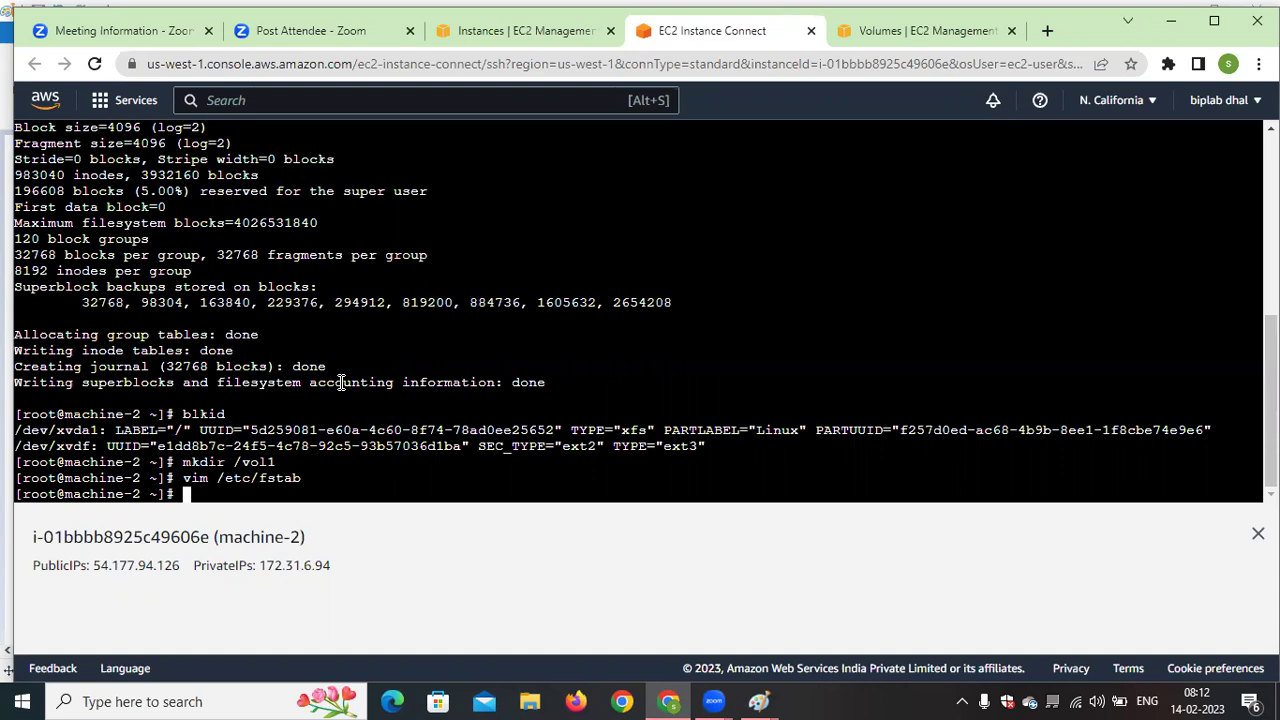
Mount all fstab entries with mount -a and check the /vol1 mount with df -h
{"action": "type", "text": "mount -a"}
{"action": "key", "text": "Return"}
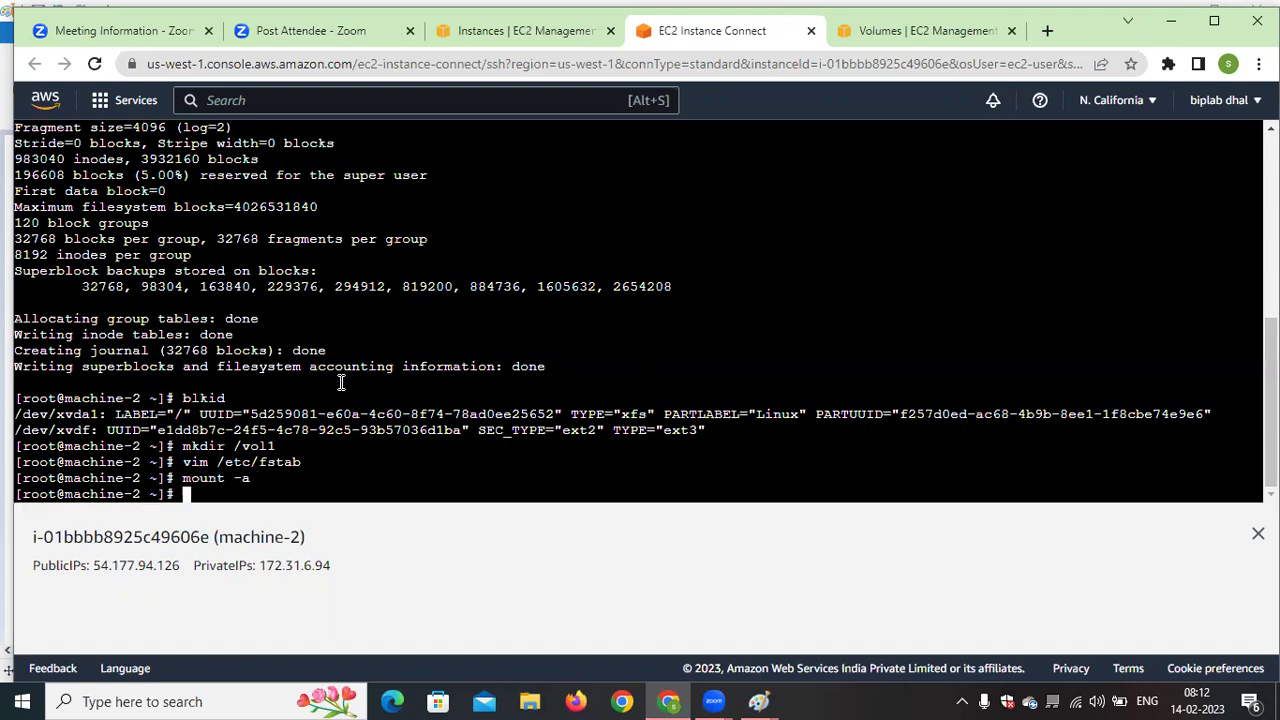
{"action": "type", "text": "df -h"}
{"action": "key", "text": "Return"}
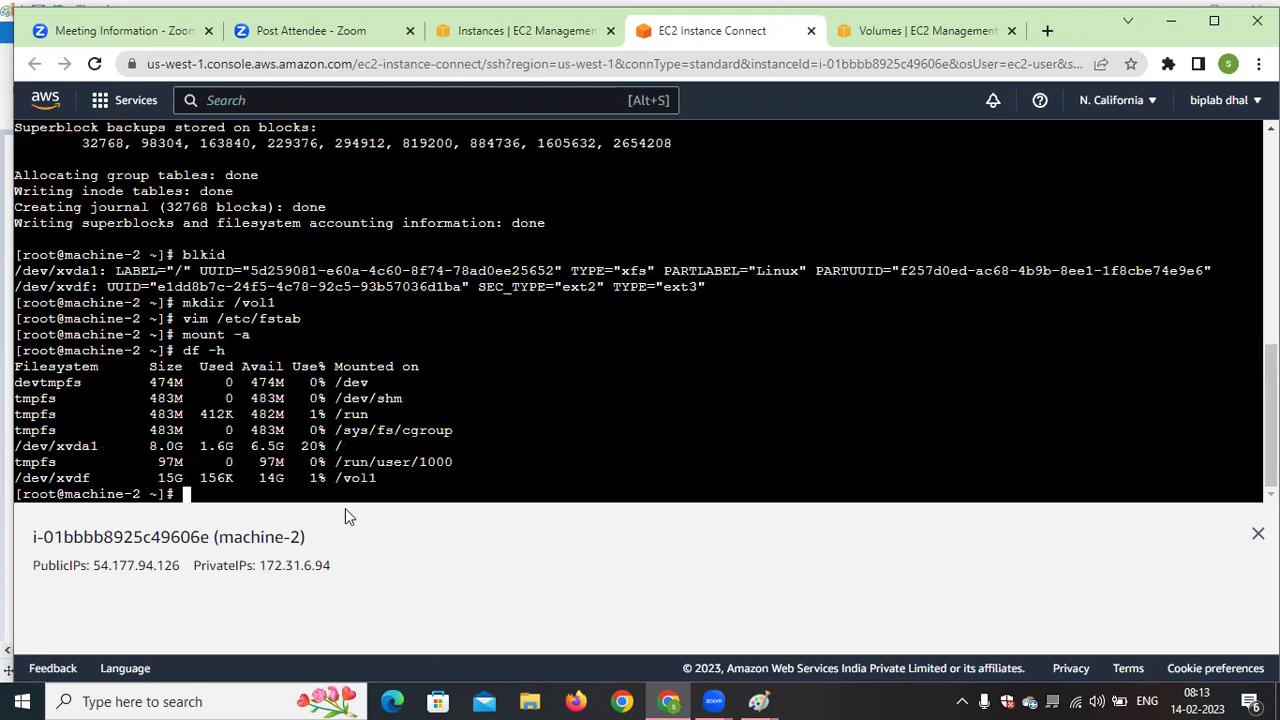
{"action": "left_click_drag", "start_coordinate": [394, 478], "coordinate": [25, 482]}
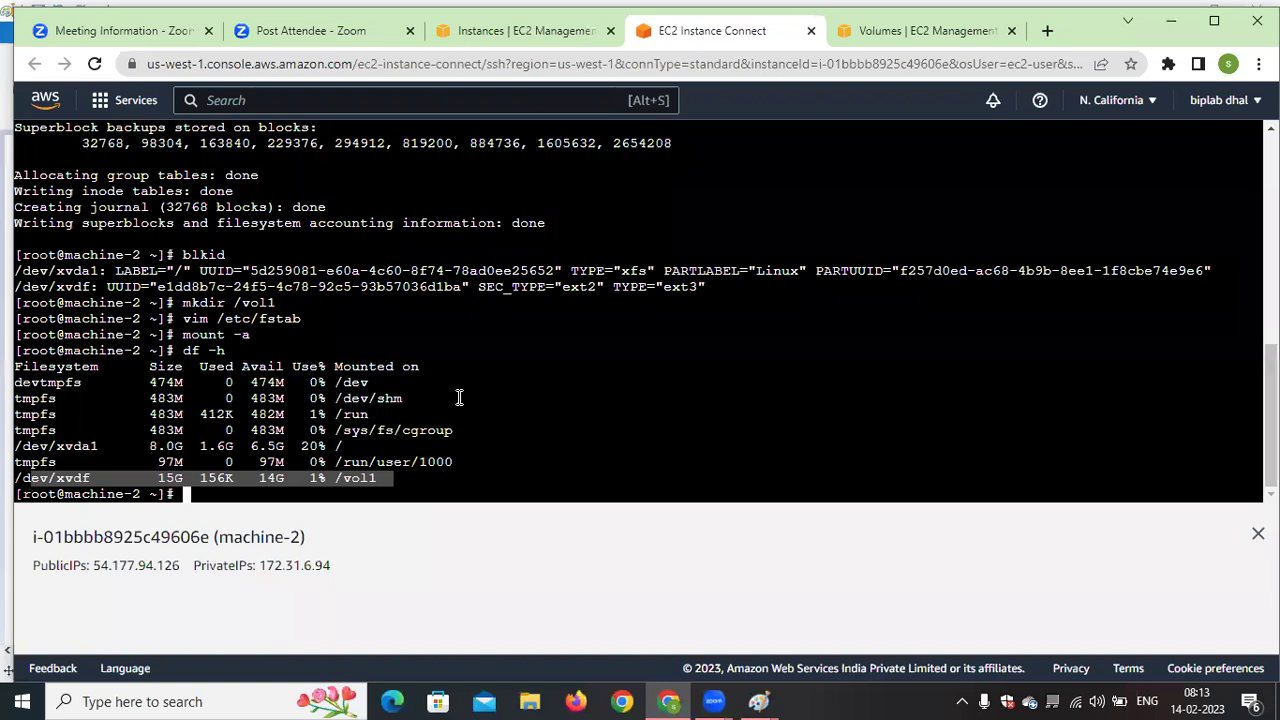
{"action": "left_click", "coordinate": [492, 391]}
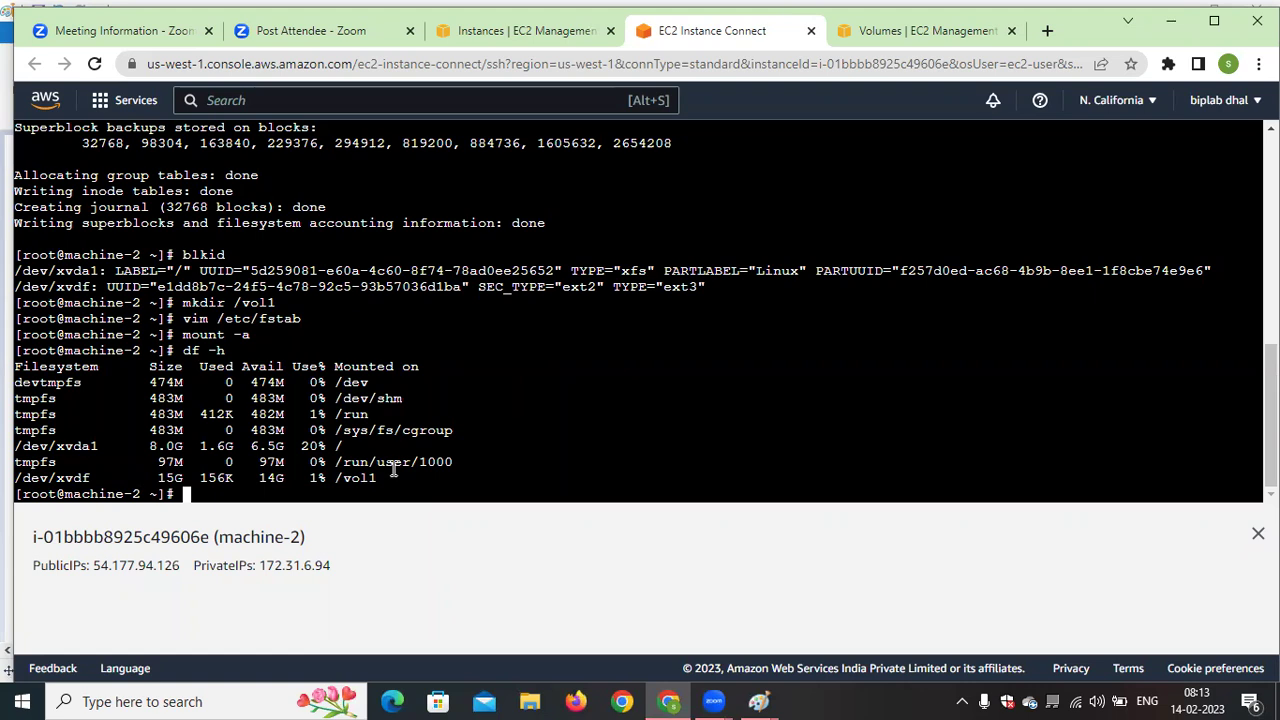
Change the working directory to /vol1/
{"action": "type", "text": "cd /vo"}
{"action": "key", "text": "Tab"}
{"action": "key", "text": "Return"}
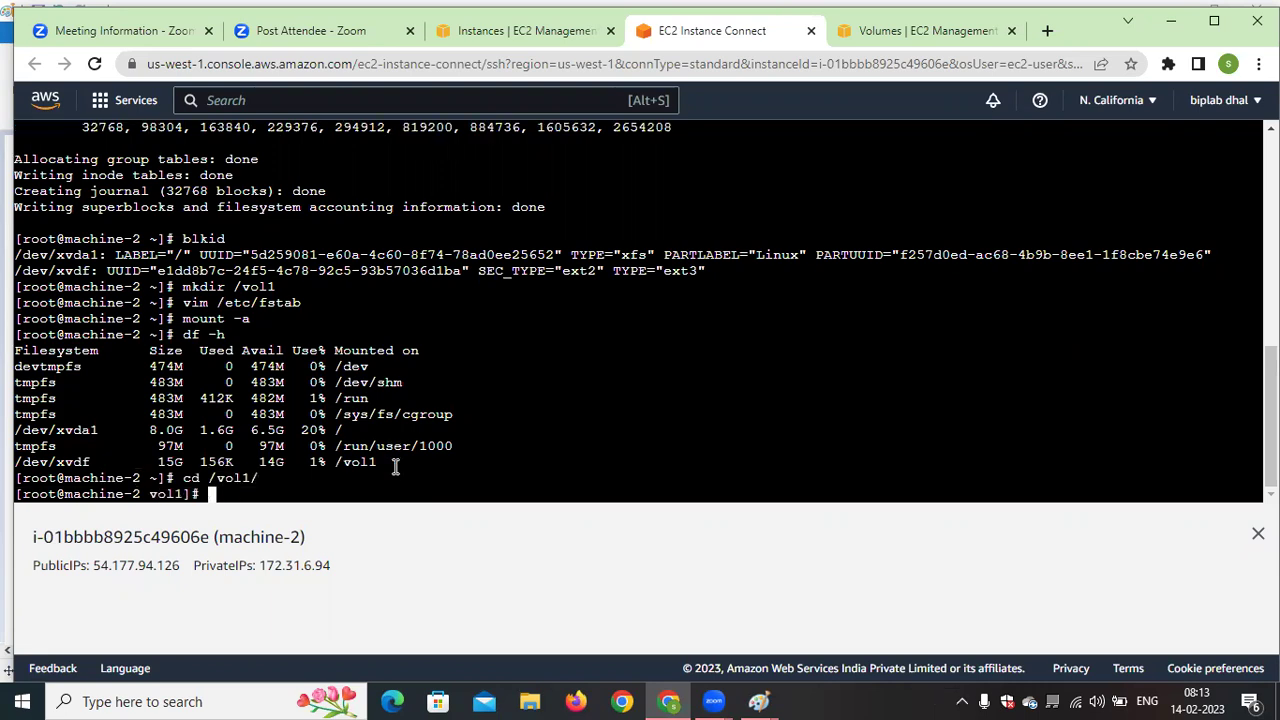
Create the empty files vol1 to vol1000 in /vol1 with touch and list the directory
{"action": "type", "text": "touch vol{1..1000}"}
{"action": "key", "text": "Return"}
{"action": "type", "text": "ls"}
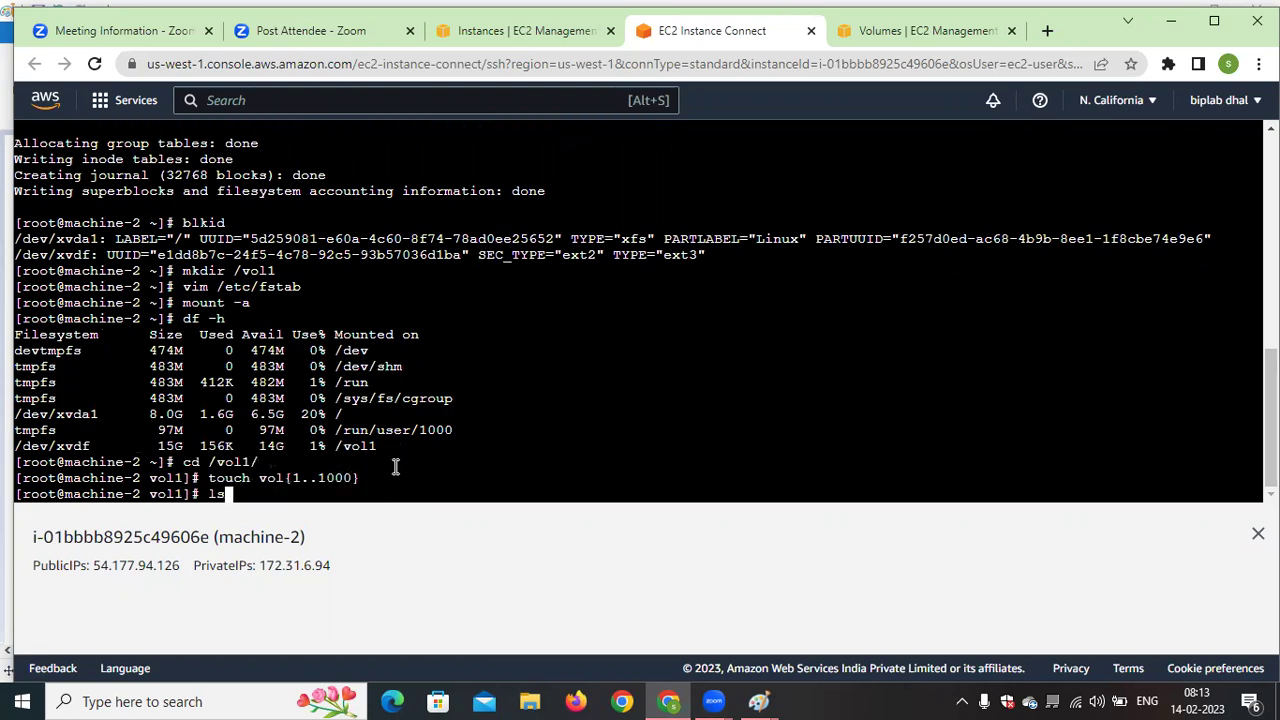
{"action": "key", "text": "Return"}
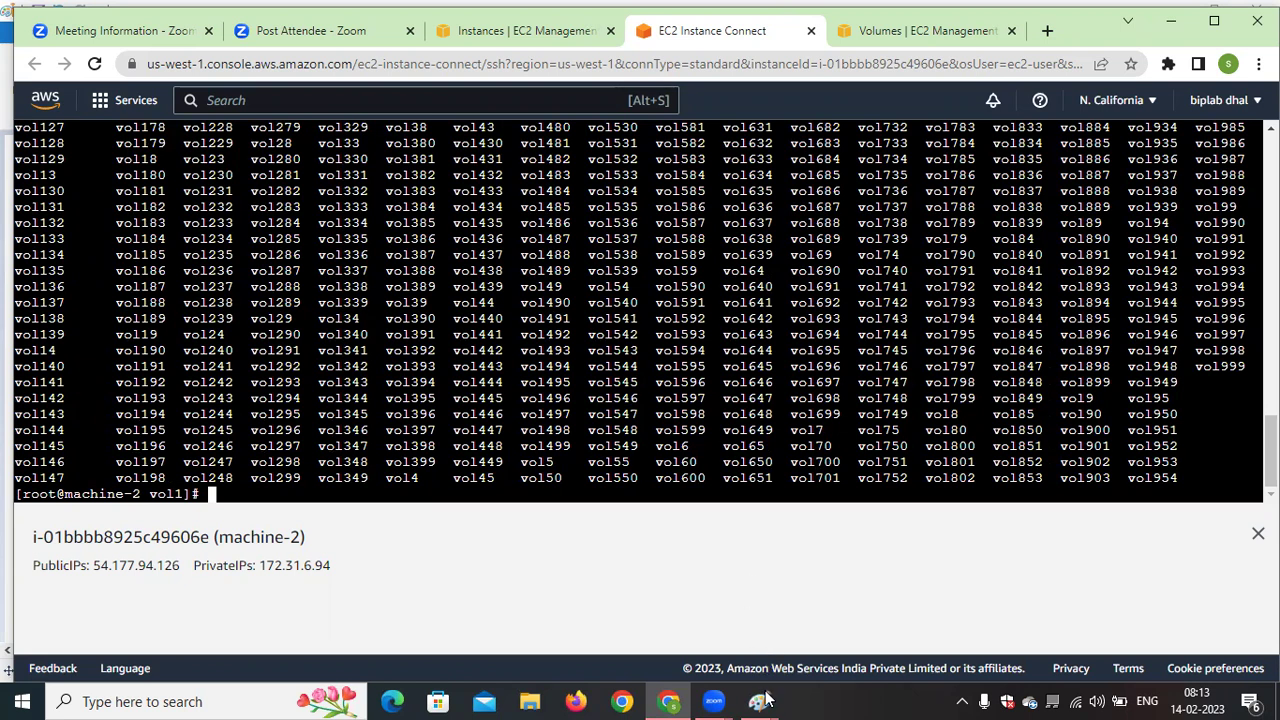
Switch to the EBS volume diagram in Paint and add a black vol1 label under the volume -15gb text
{"action": "mouse_move", "coordinate": [759, 701]}
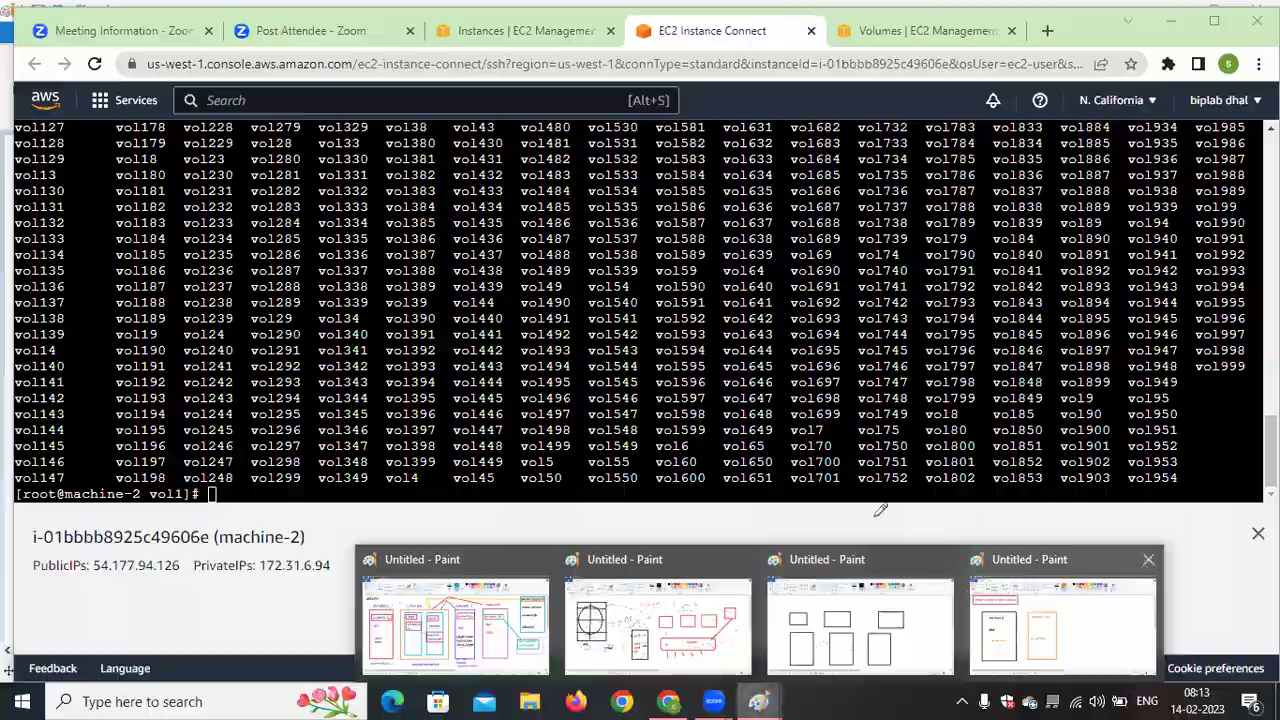
{"action": "left_click", "coordinate": [862, 625]}
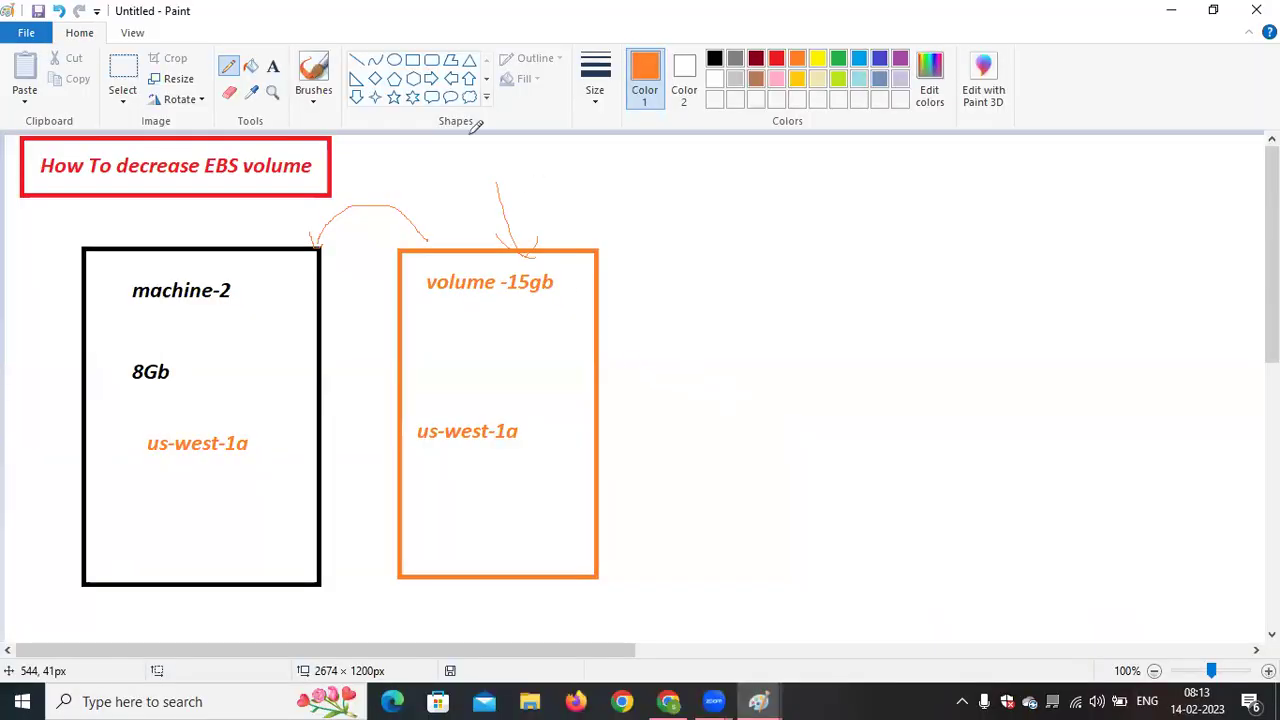
{"action": "left_click", "coordinate": [272, 66]}
{"action": "left_click_drag", "start_coordinate": [436, 319], "coordinate": [511, 360]}
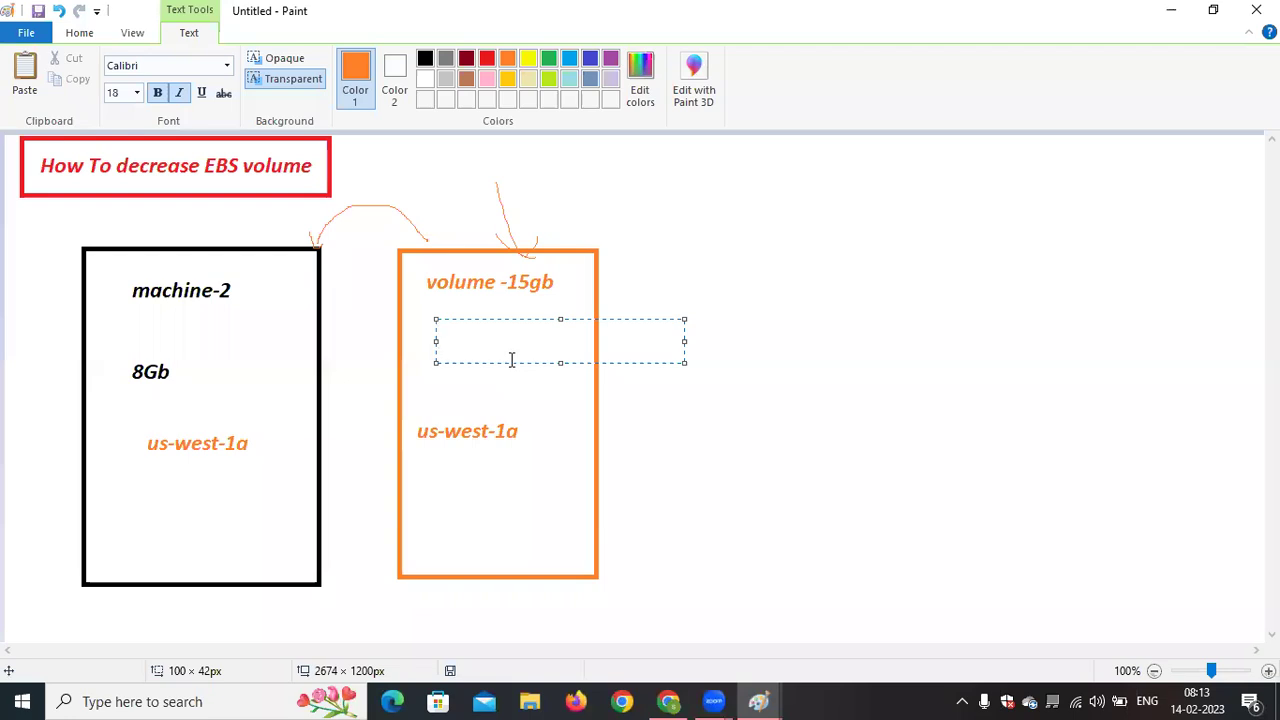
{"action": "type", "text": "vol1"}
{"action": "left_click_drag", "start_coordinate": [546, 351], "coordinate": [413, 332]}
{"action": "left_click", "coordinate": [425, 58]}
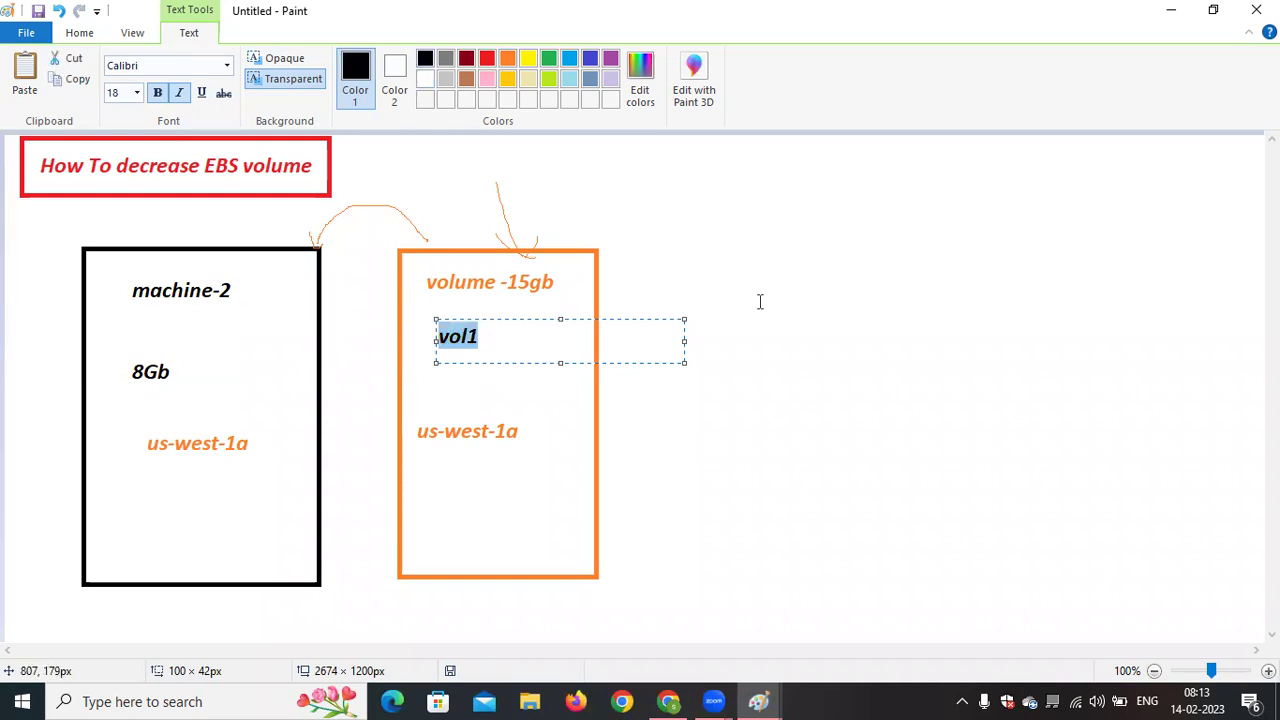
{"action": "left_click", "coordinate": [566, 198]}
Draw a small black rectangle around the vol1 label in the orange volume box
{"action": "left_click", "coordinate": [412, 60]}
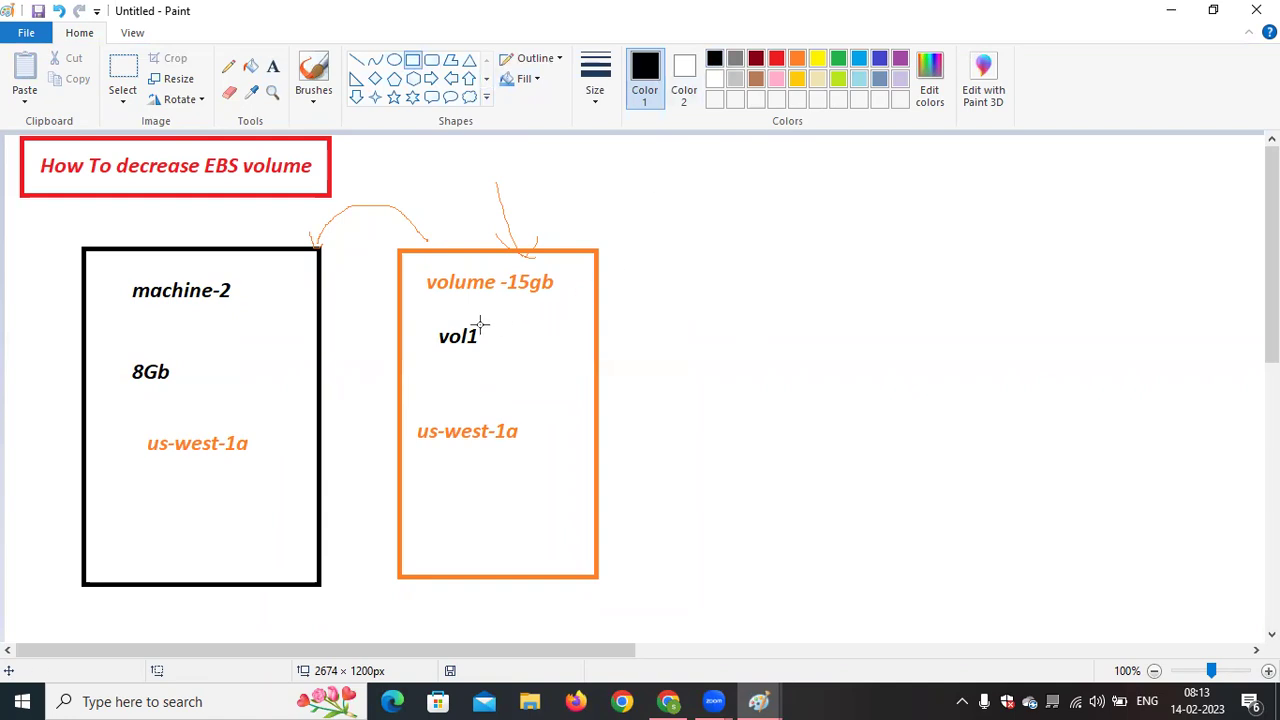
{"action": "left_click_drag", "start_coordinate": [412, 315], "coordinate": [514, 356]}
{"action": "left_click", "coordinate": [691, 403]}
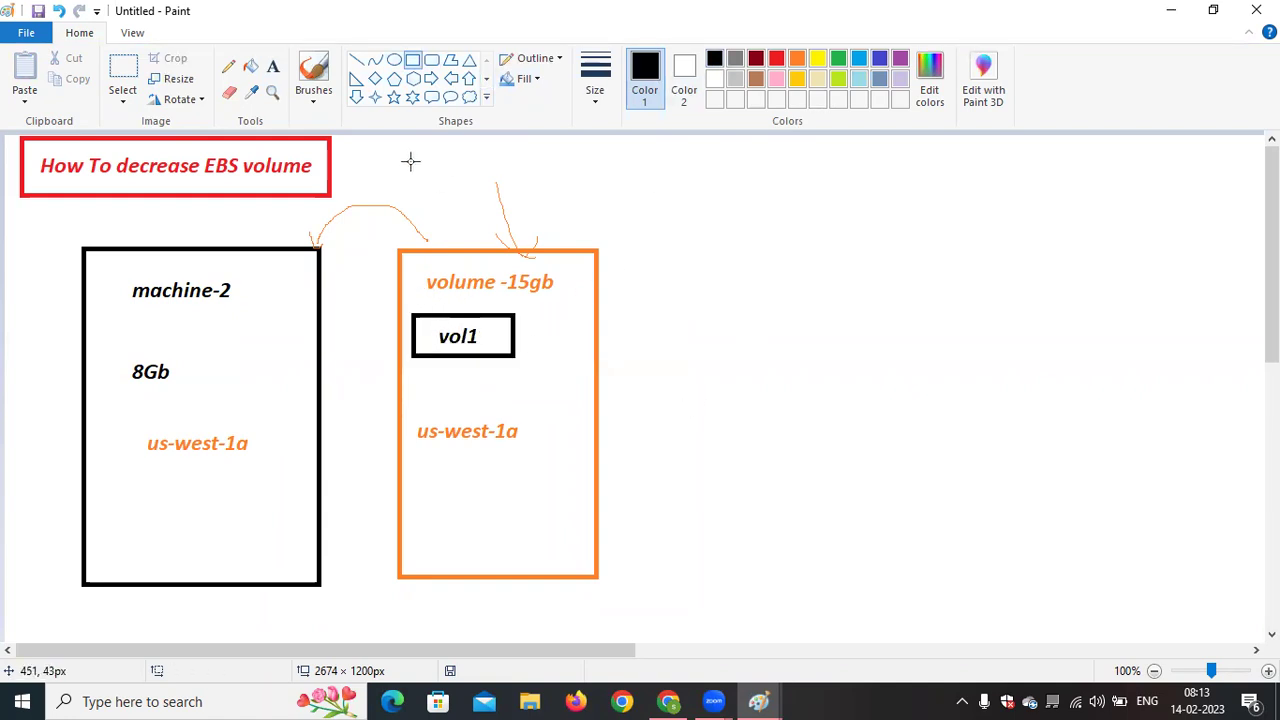
Draw a black diagonal line from the volume -15gb text out of the orange box and label its end 5gb
{"action": "left_click", "coordinate": [356, 60]}
{"action": "left_click_drag", "start_coordinate": [569, 280], "coordinate": [701, 364]}
{"action": "left_click_drag", "start_coordinate": [725, 366], "coordinate": [740, 358]}
{"action": "left_click", "coordinate": [806, 431]}
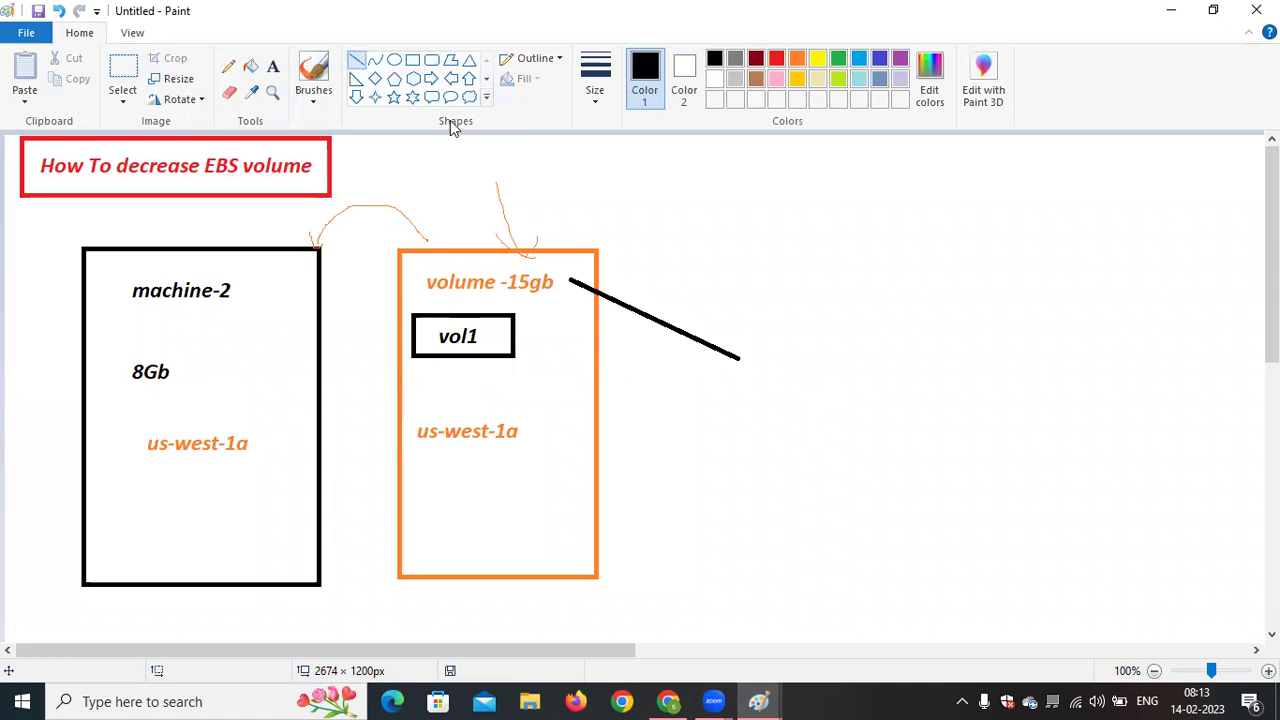
{"action": "left_click", "coordinate": [411, 61]}
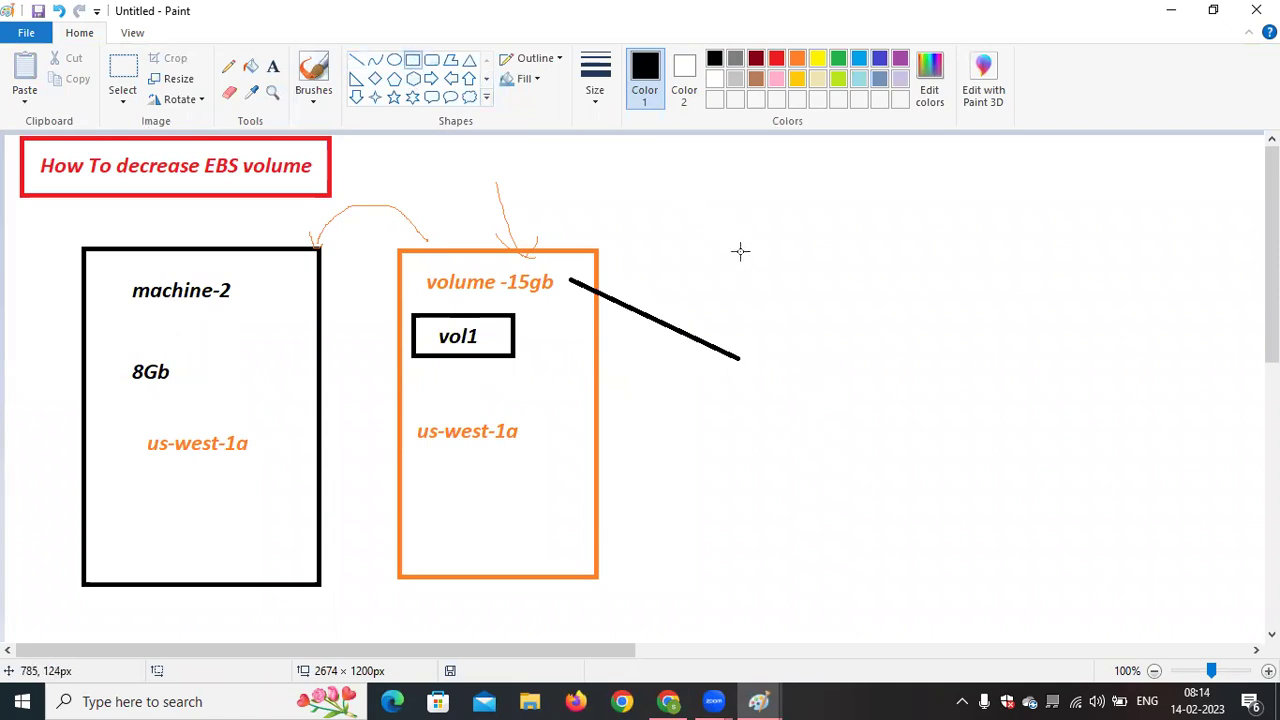
{"action": "left_click", "coordinate": [273, 66]}
{"action": "left_click_drag", "start_coordinate": [740, 338], "coordinate": [820, 408]}
{"action": "type", "text": "5gb"}
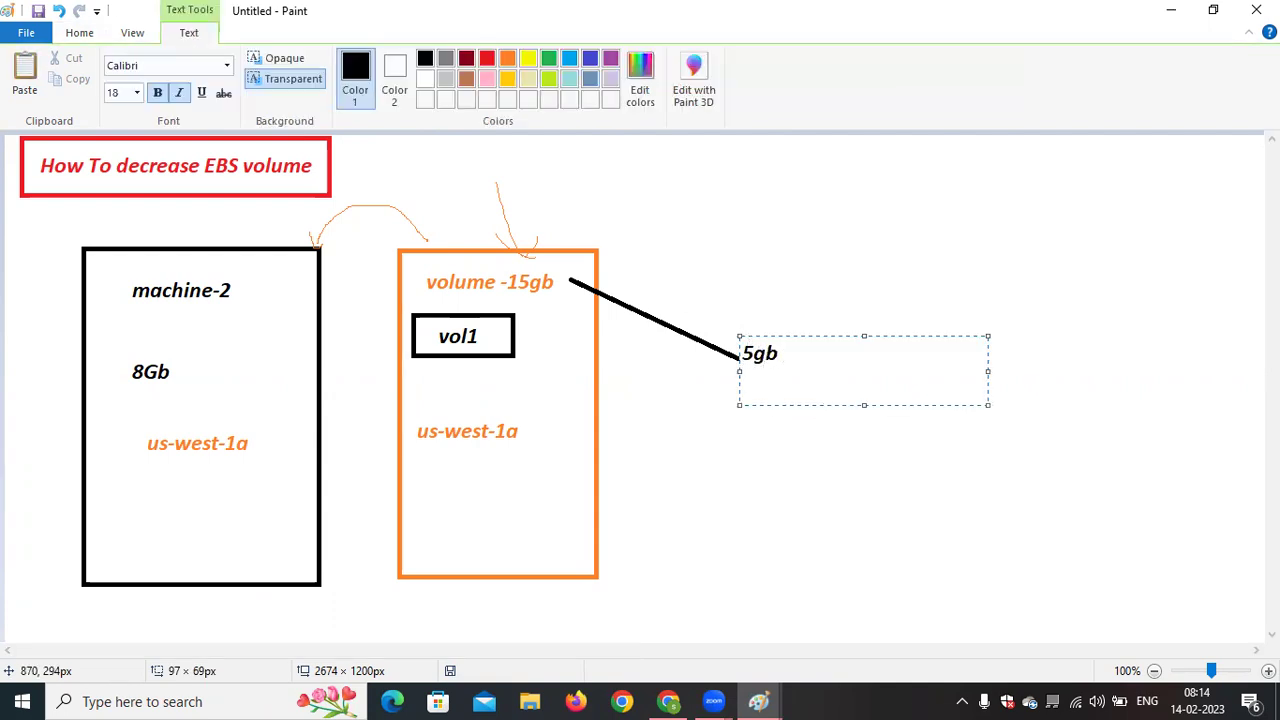
{"action": "left_click", "coordinate": [811, 234]}
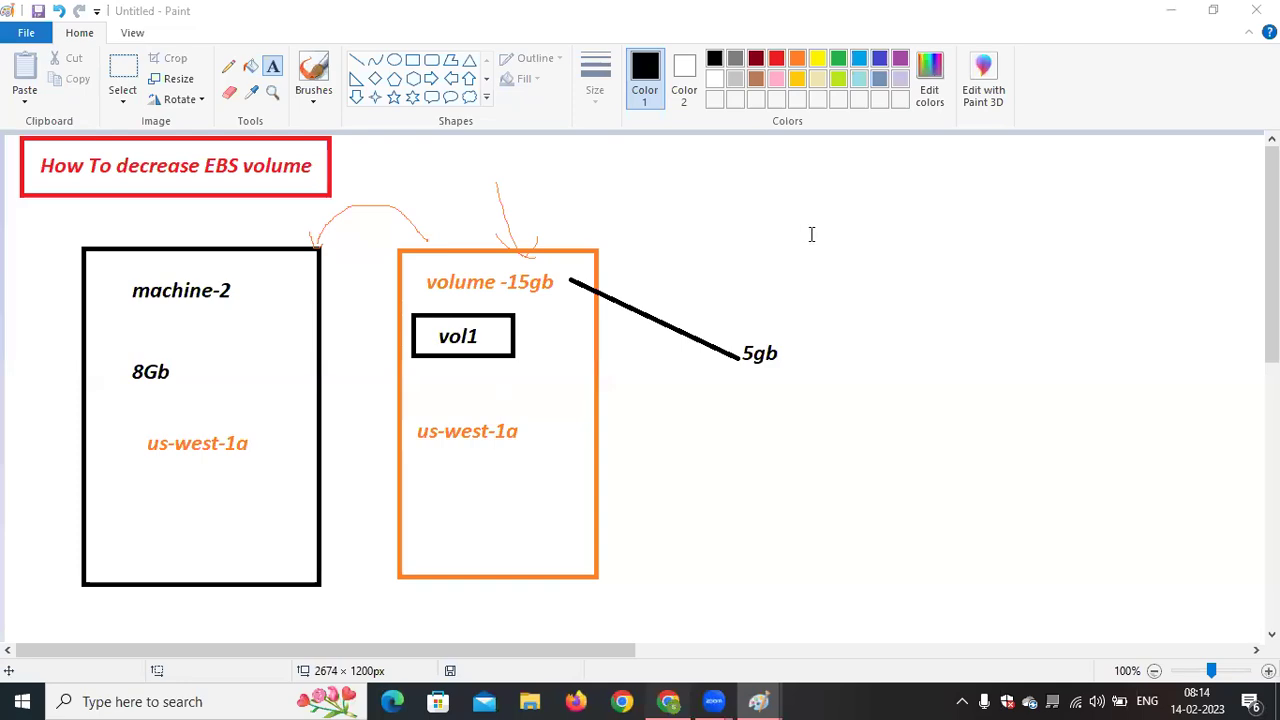
Switch to the EC2 Volumes page in Chrome and refresh the volume list
{"action": "key", "text": "alt+Tab"}
{"action": "left_click", "coordinate": [895, 32]}
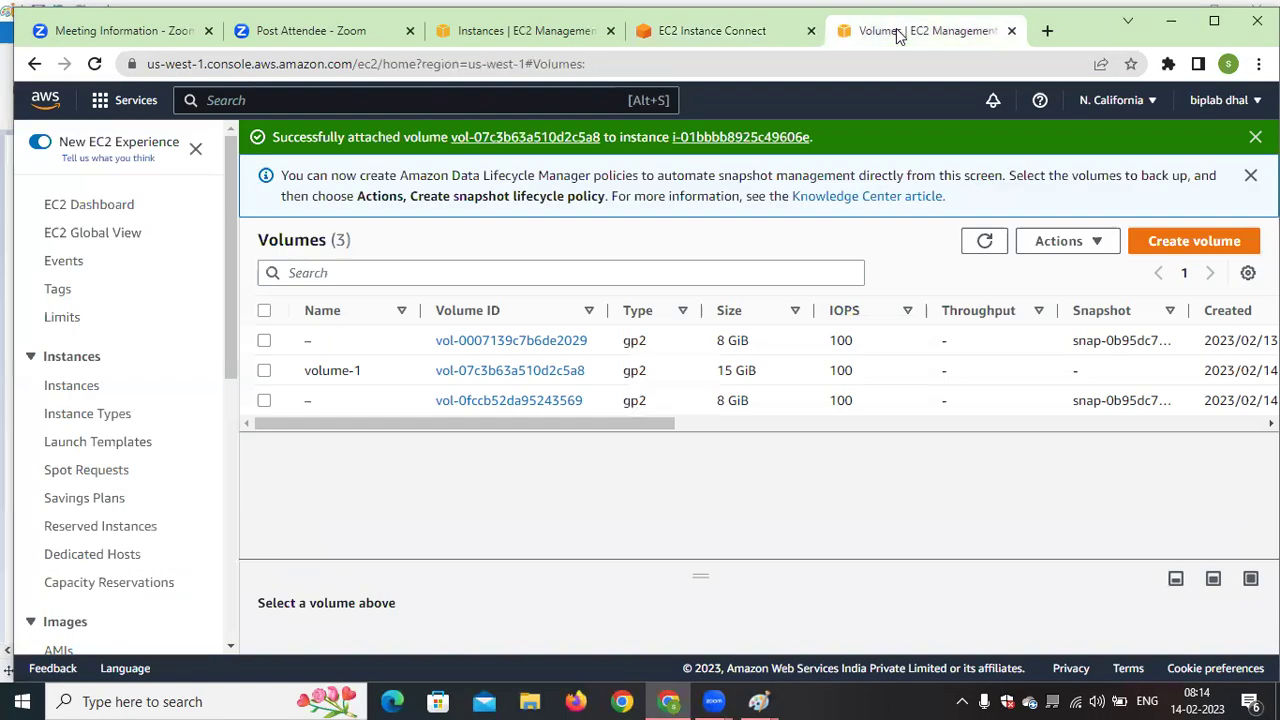
{"action": "left_click", "coordinate": [985, 248]}
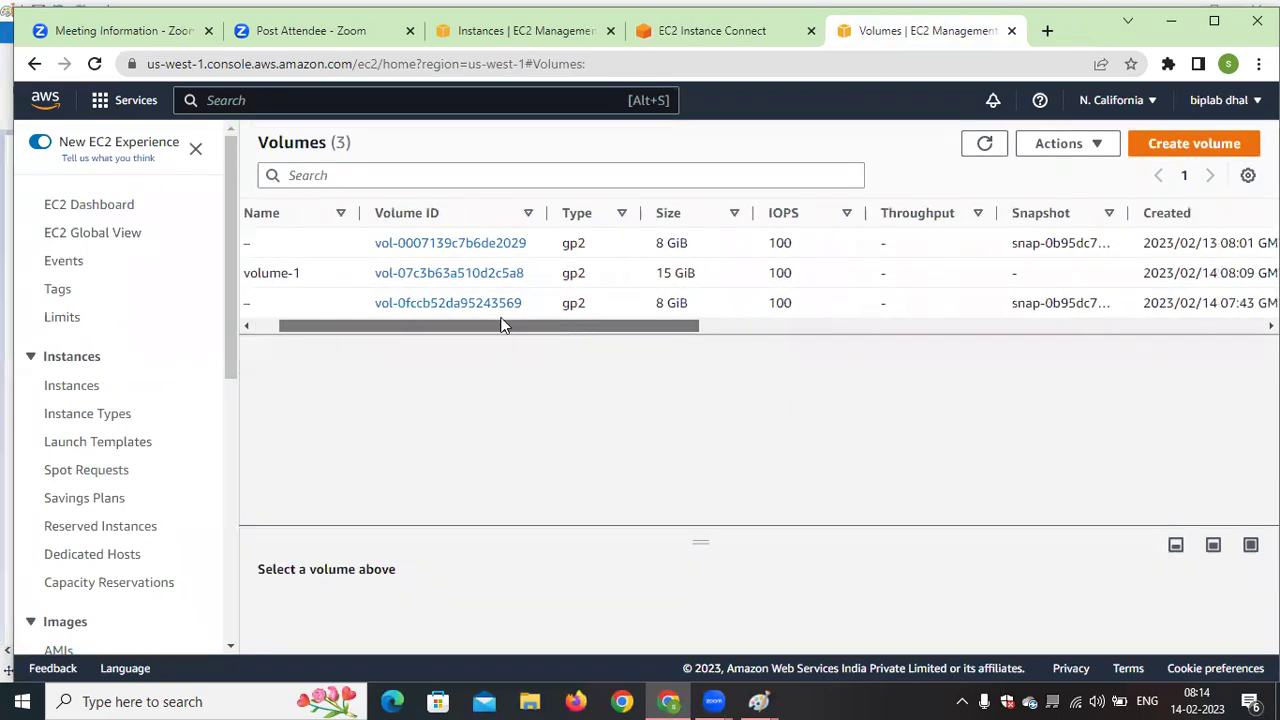
Try to modify volume-1 to a size of 5 GiB and cancel the modification
{"action": "left_click", "coordinate": [264, 272]}
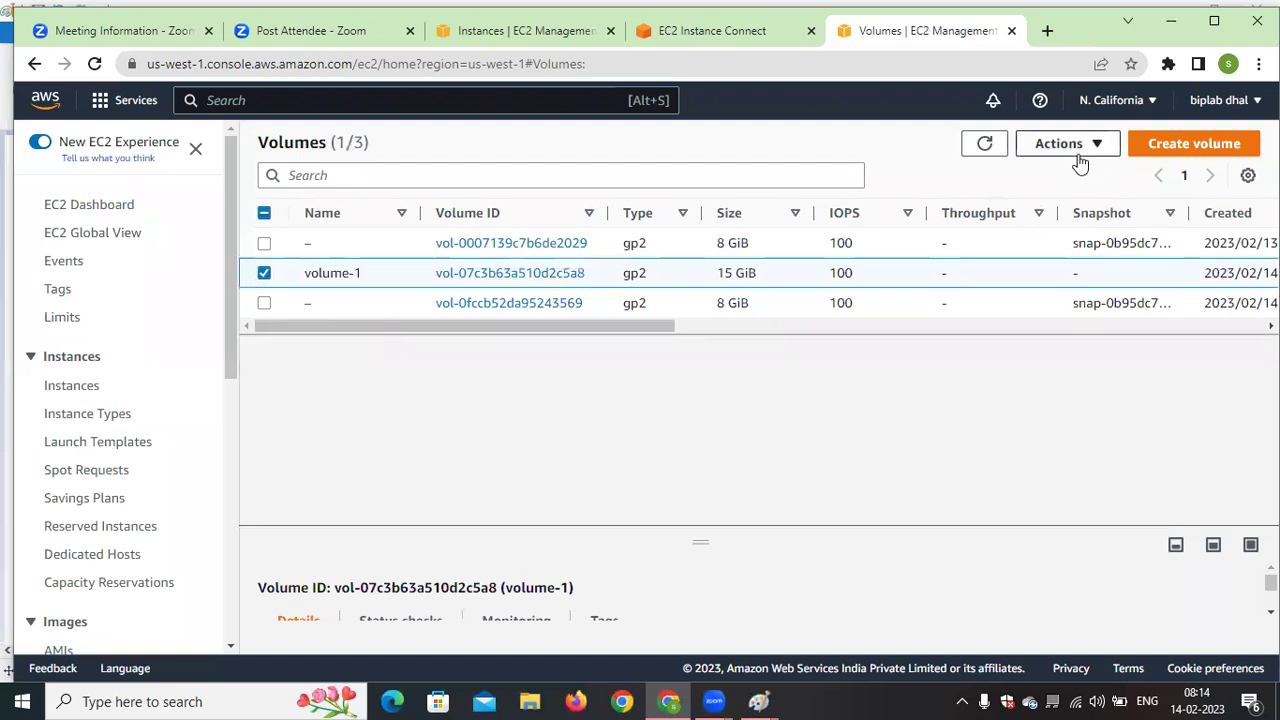
{"action": "left_click", "coordinate": [1075, 144]}
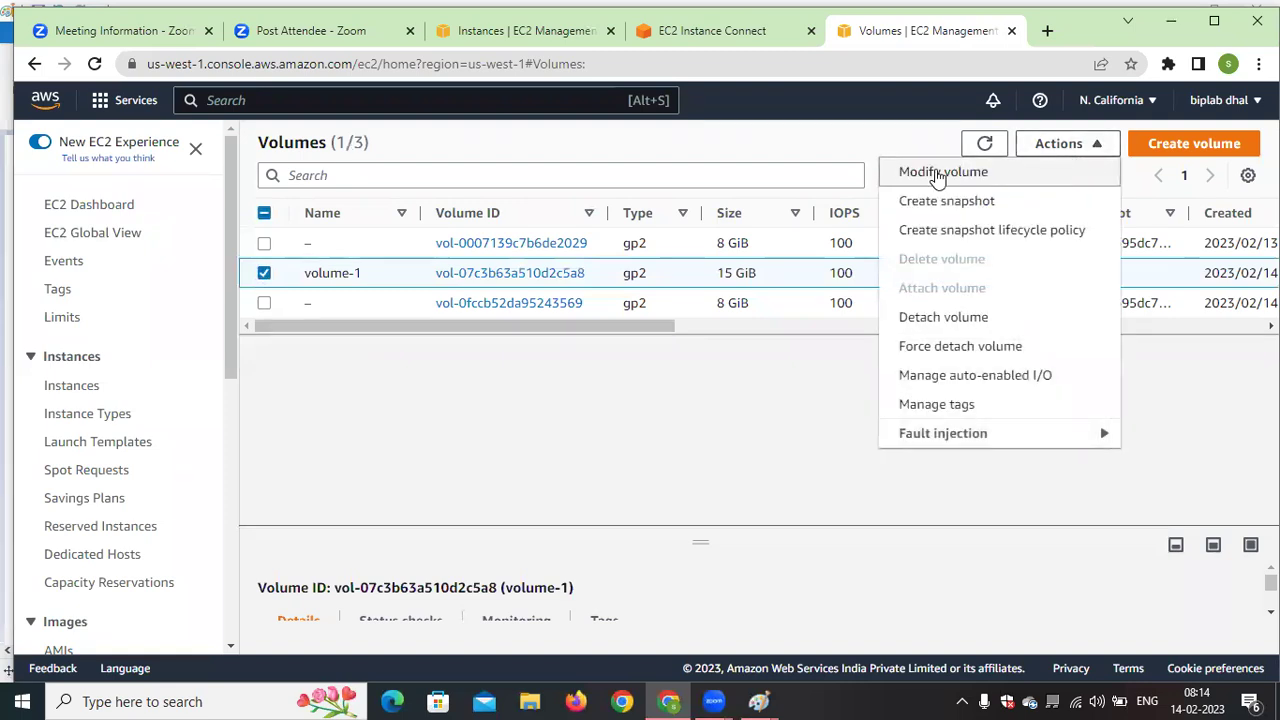
{"action": "left_click", "coordinate": [937, 176]}
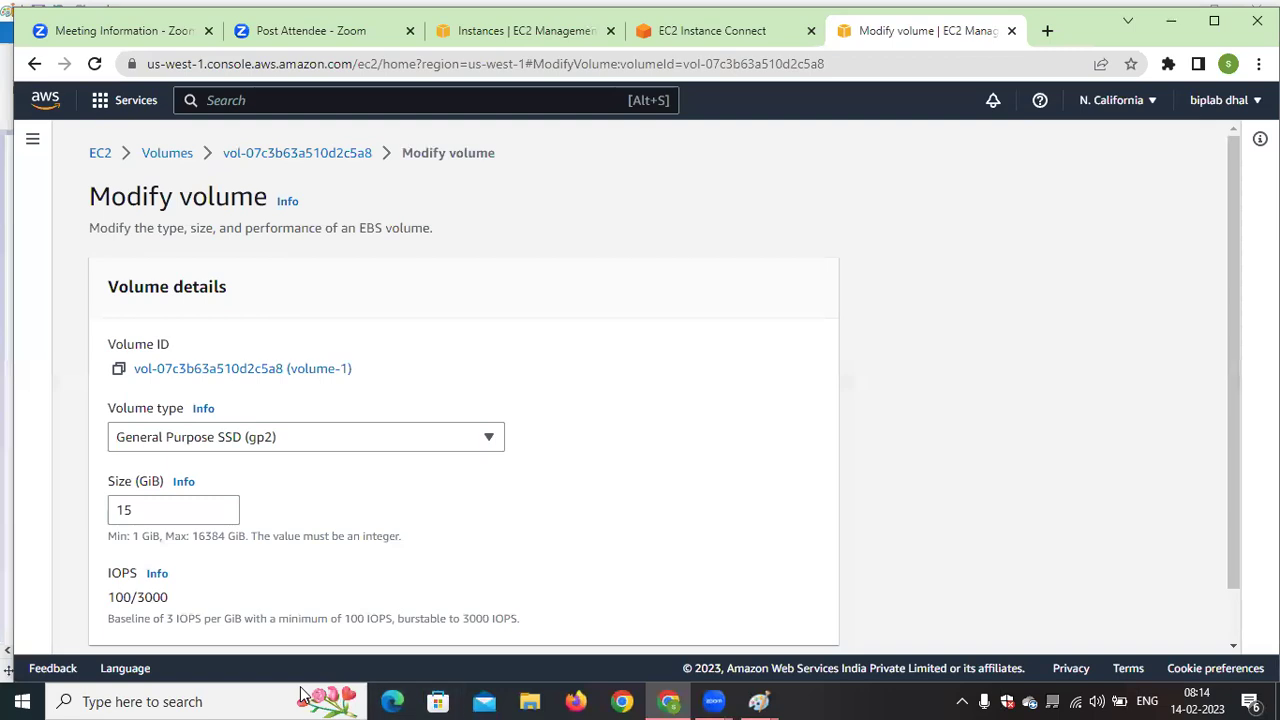
{"action": "left_click_drag", "start_coordinate": [157, 512], "coordinate": [72, 530]}
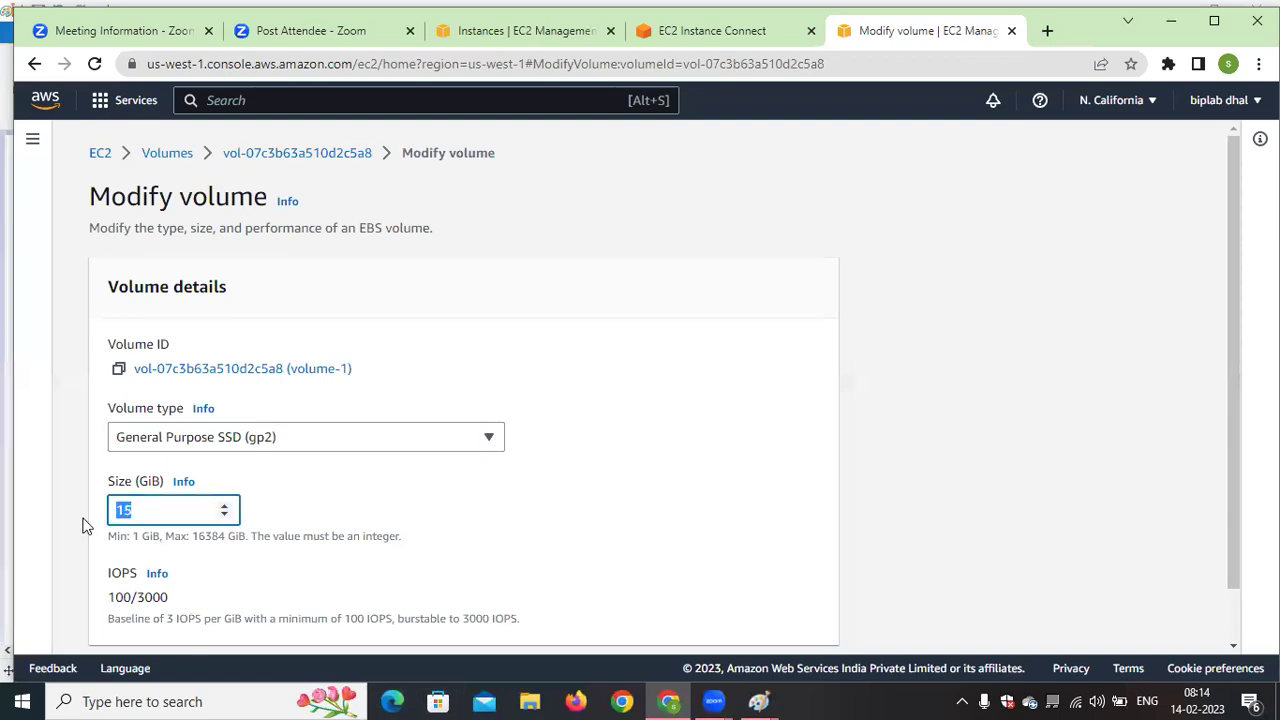
{"action": "type", "text": "5"}
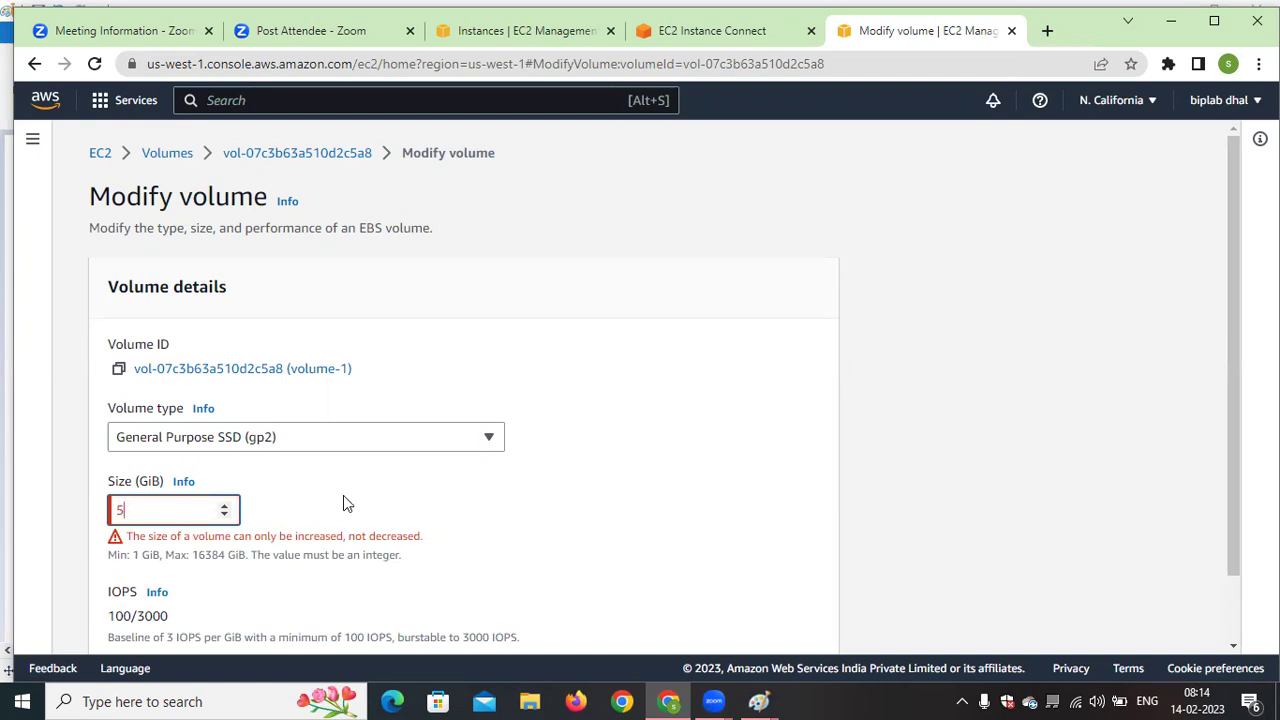
{"action": "left_click", "coordinate": [612, 484]}
{"action": "scroll", "coordinate": [620, 470], "scroll_direction": "down", "scroll_amount": 1}
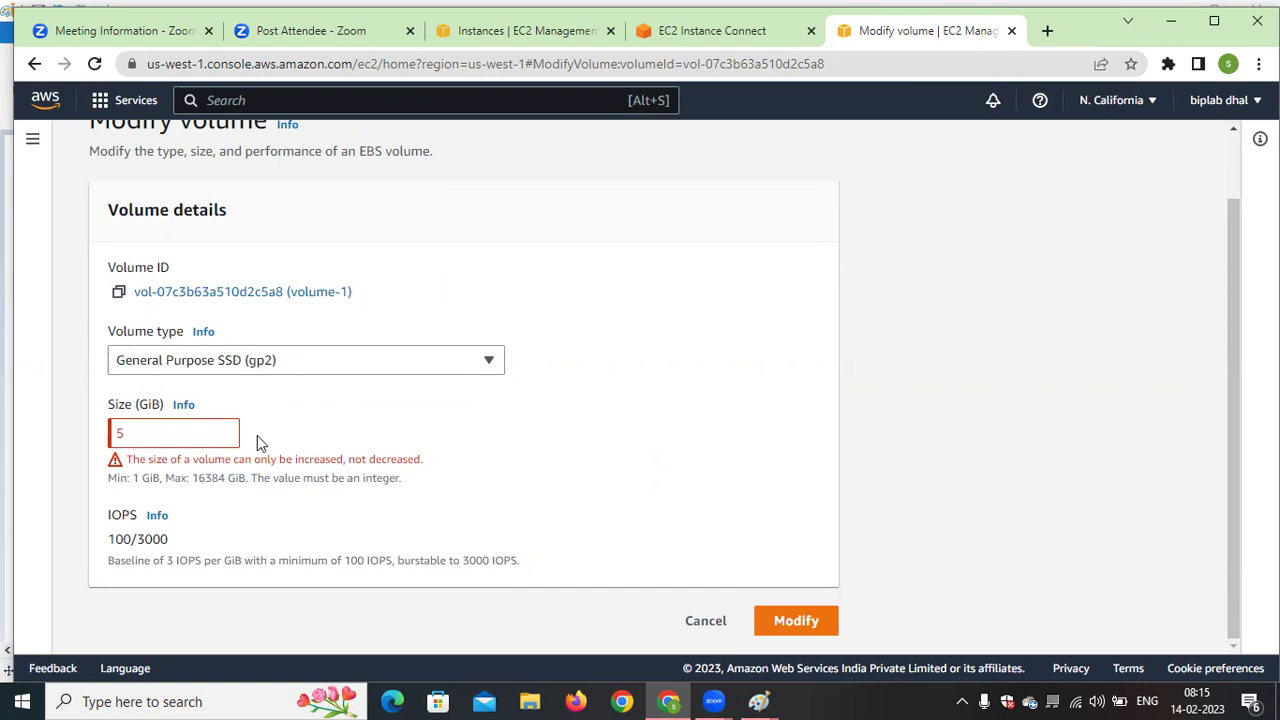
{"action": "left_click", "coordinate": [705, 620]}
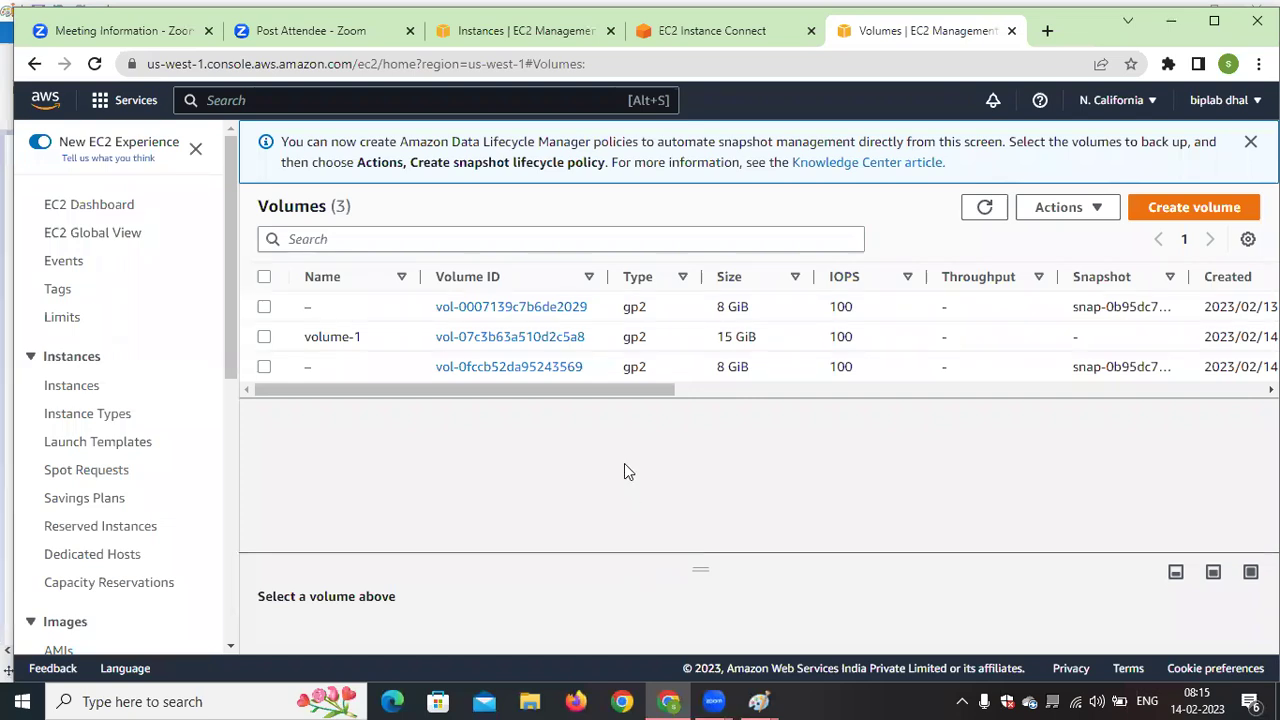
Switch to the EBS volume diagram in Paint and draw a black box around the 5gb label
{"action": "left_click_drag", "start_coordinate": [615, 392], "coordinate": [878, 420]}
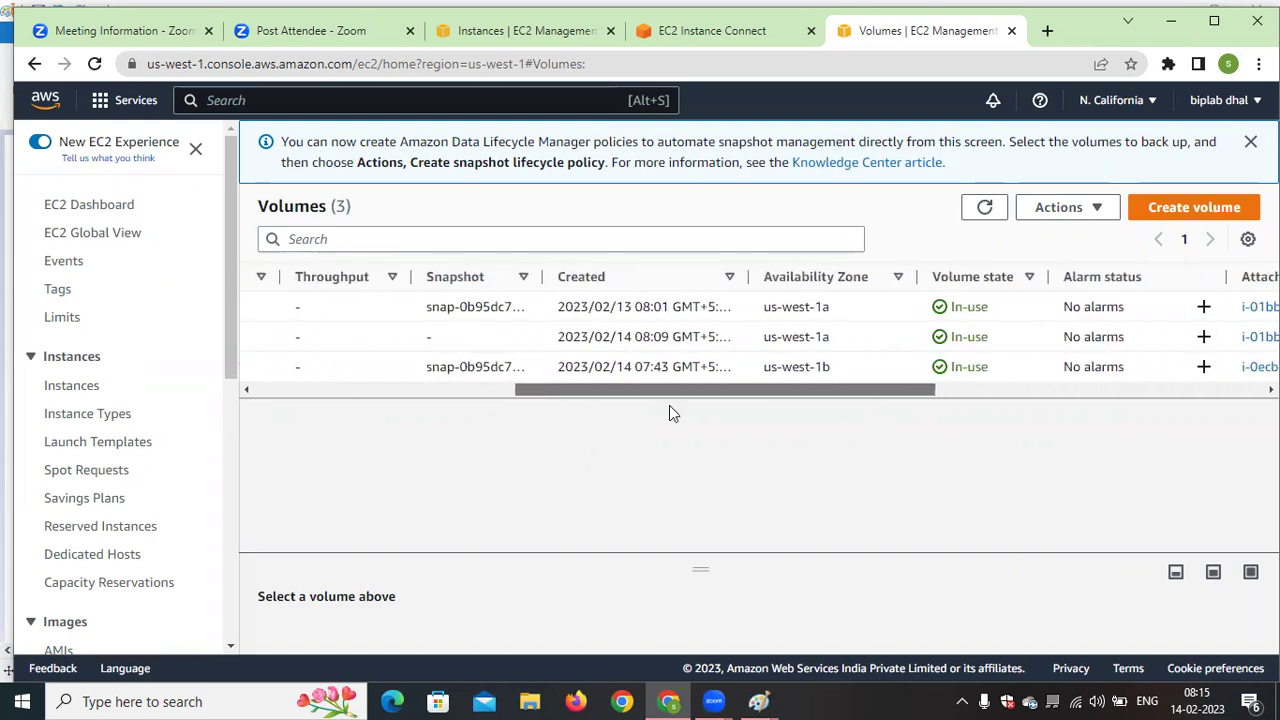
{"action": "left_click_drag", "start_coordinate": [669, 392], "coordinate": [400, 403]}
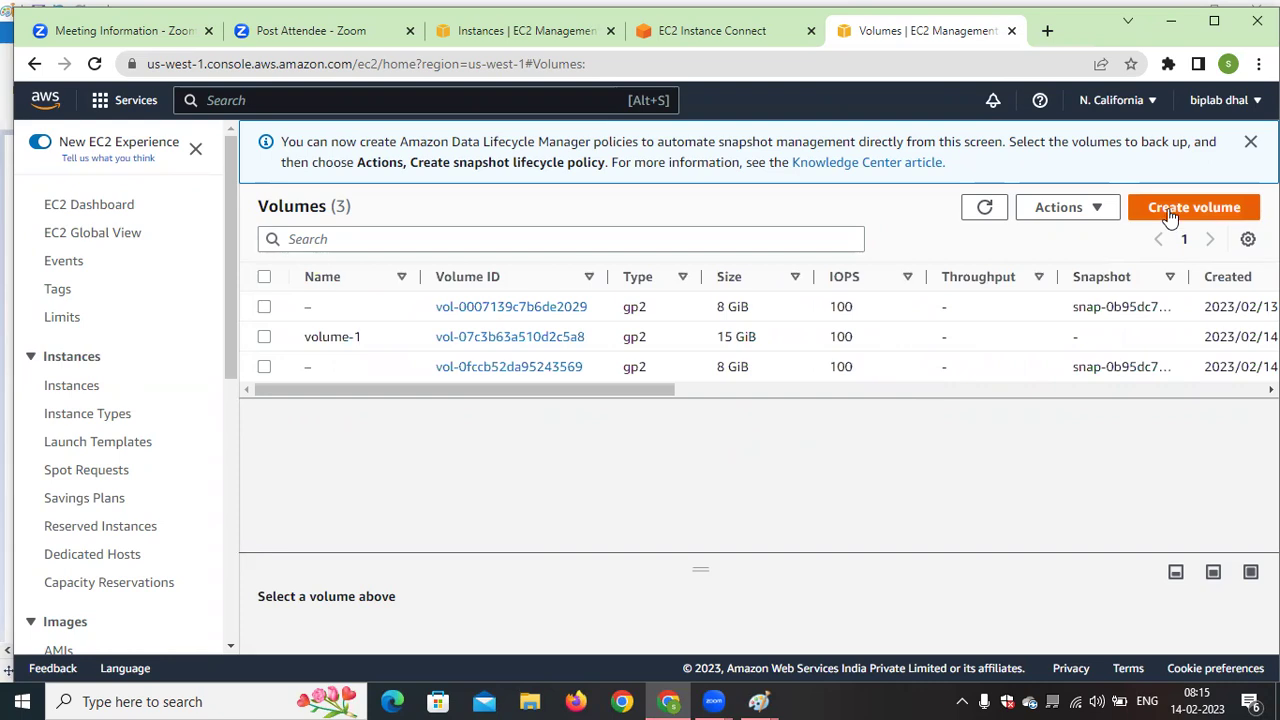
{"action": "left_click", "coordinate": [772, 700]}
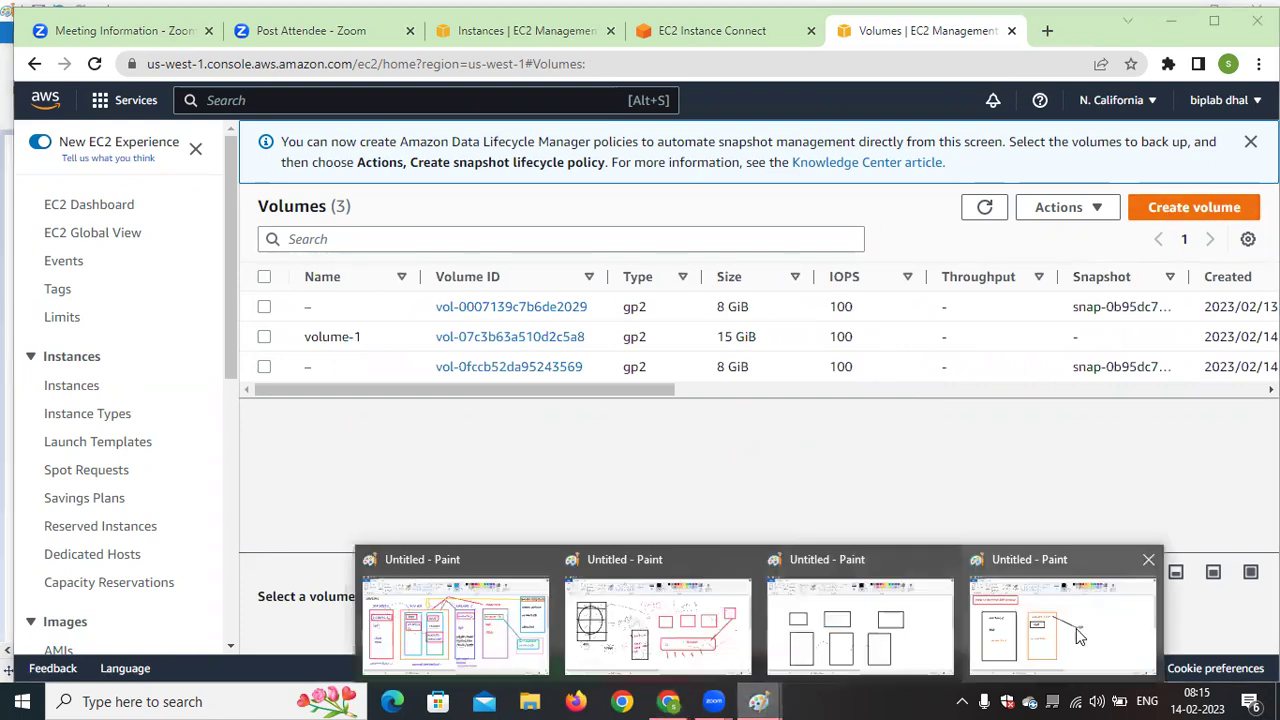
{"action": "left_click", "coordinate": [1080, 635]}
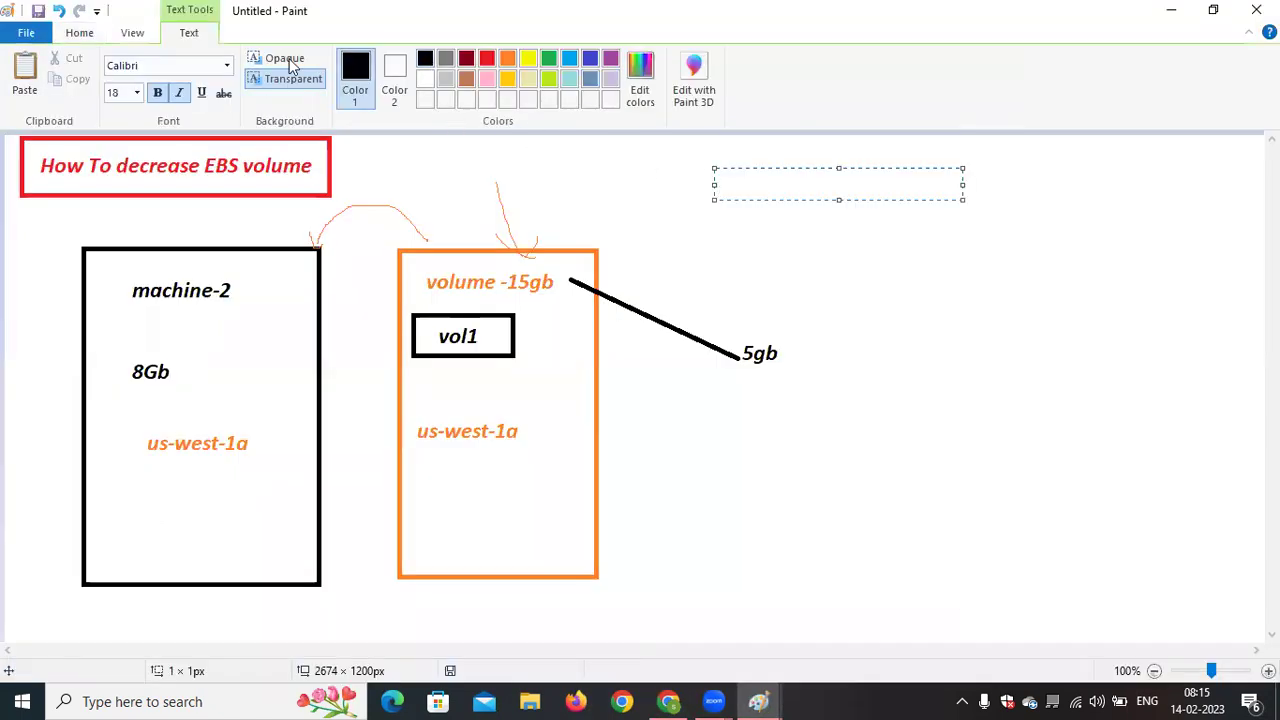
{"action": "left_click", "coordinate": [80, 33]}
{"action": "left_click", "coordinate": [411, 61]}
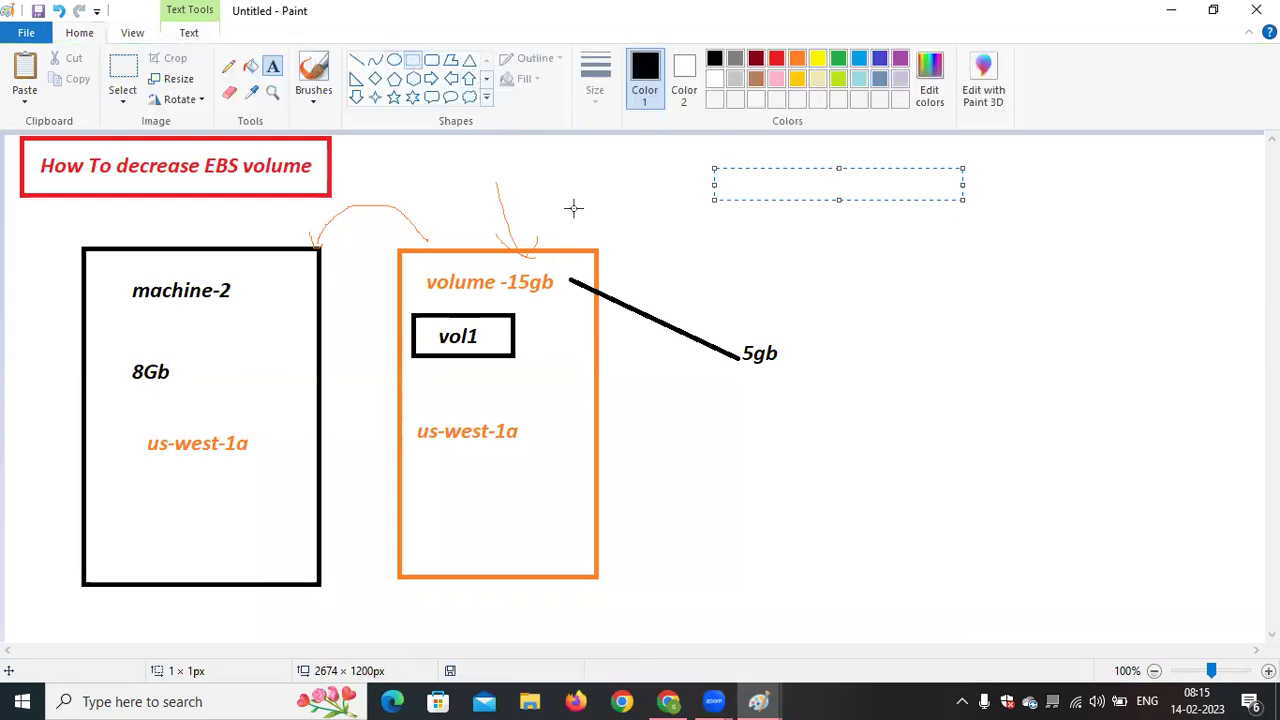
{"action": "mouse_move", "coordinate": [710, 263]}
{"action": "left_mouse_down"}
{"action": "mouse_move", "coordinate": [769, 496]}
{"action": "mouse_move", "coordinate": [880, 438]}
{"action": "left_mouse_up"}
{"action": "left_click_drag", "start_coordinate": [834, 357], "coordinate": [828, 401]}
{"action": "left_click", "coordinate": [457, 183]}
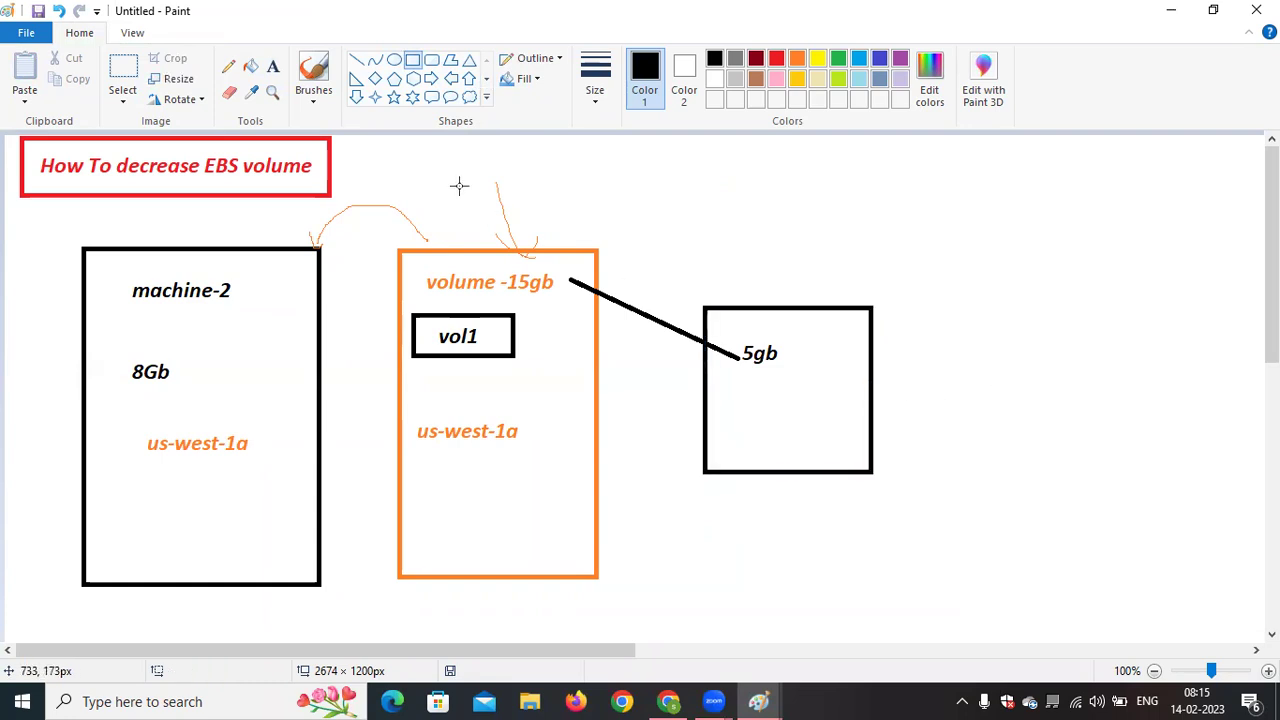
Add the black caption "new vol 5 gb launch" above the 5gb box
{"action": "left_click", "coordinate": [272, 66]}
{"action": "left_click_drag", "start_coordinate": [723, 262], "coordinate": [788, 289]}
{"action": "type", "text": "new vol"}
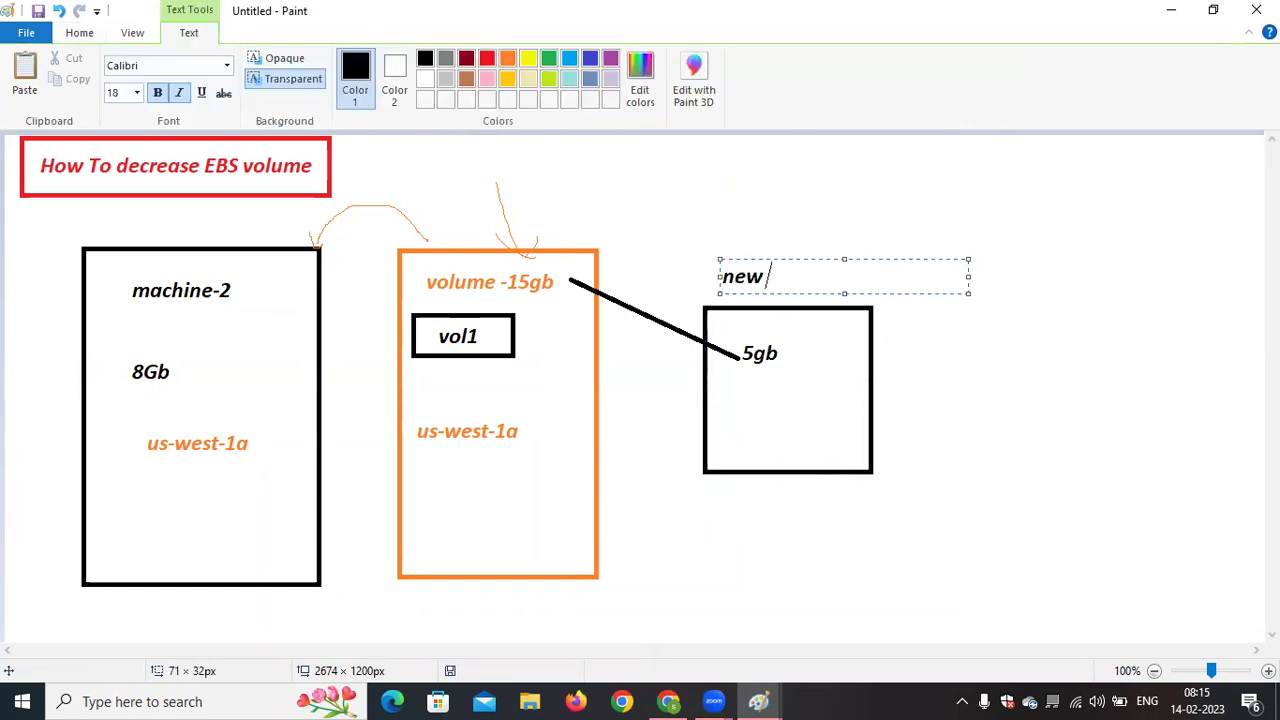
{"action": "type", "text": " 5 gb k"}
{"action": "key", "text": "BackSpace"}
{"action": "type", "text": "launch"}
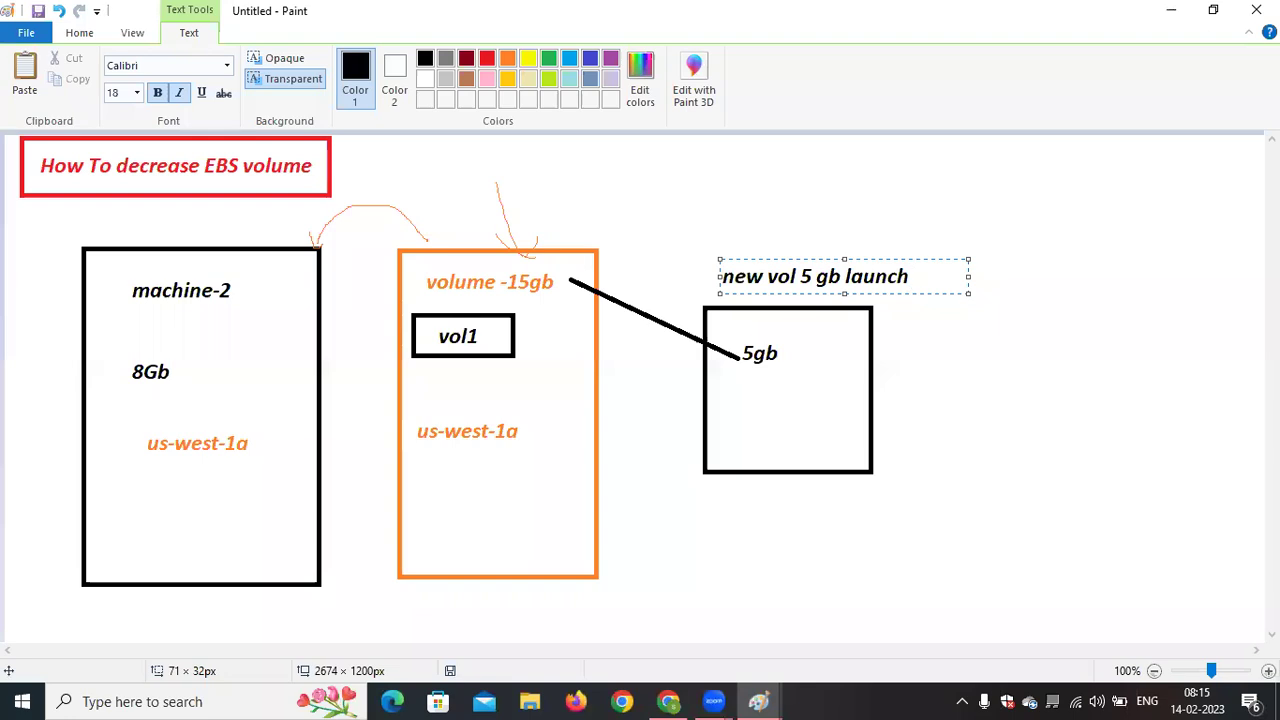
Add the availability zone label us-west-1a inside the new box, below the 5gb text
{"action": "left_click", "coordinate": [743, 399]}
{"action": "type", "text": "us-w"}
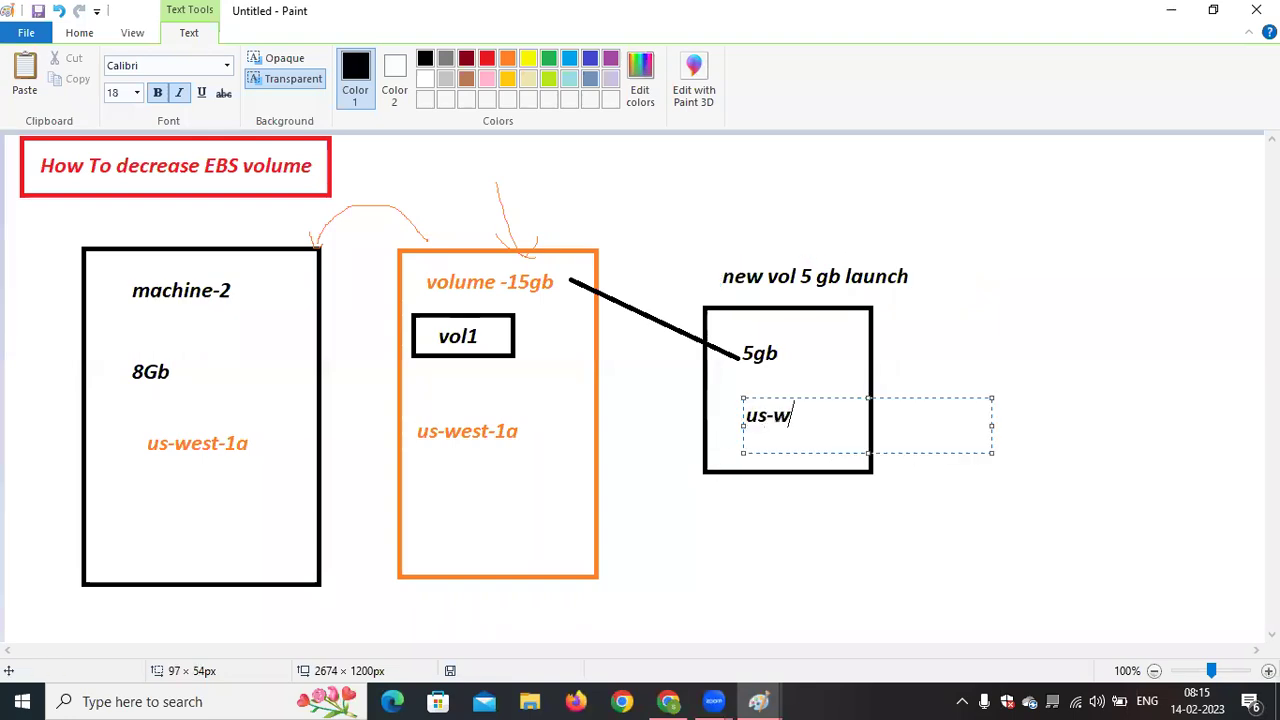
{"action": "type", "text": "est-1a"}
{"action": "left_click", "coordinate": [950, 387]}
{"action": "left_click", "coordinate": [950, 387]}
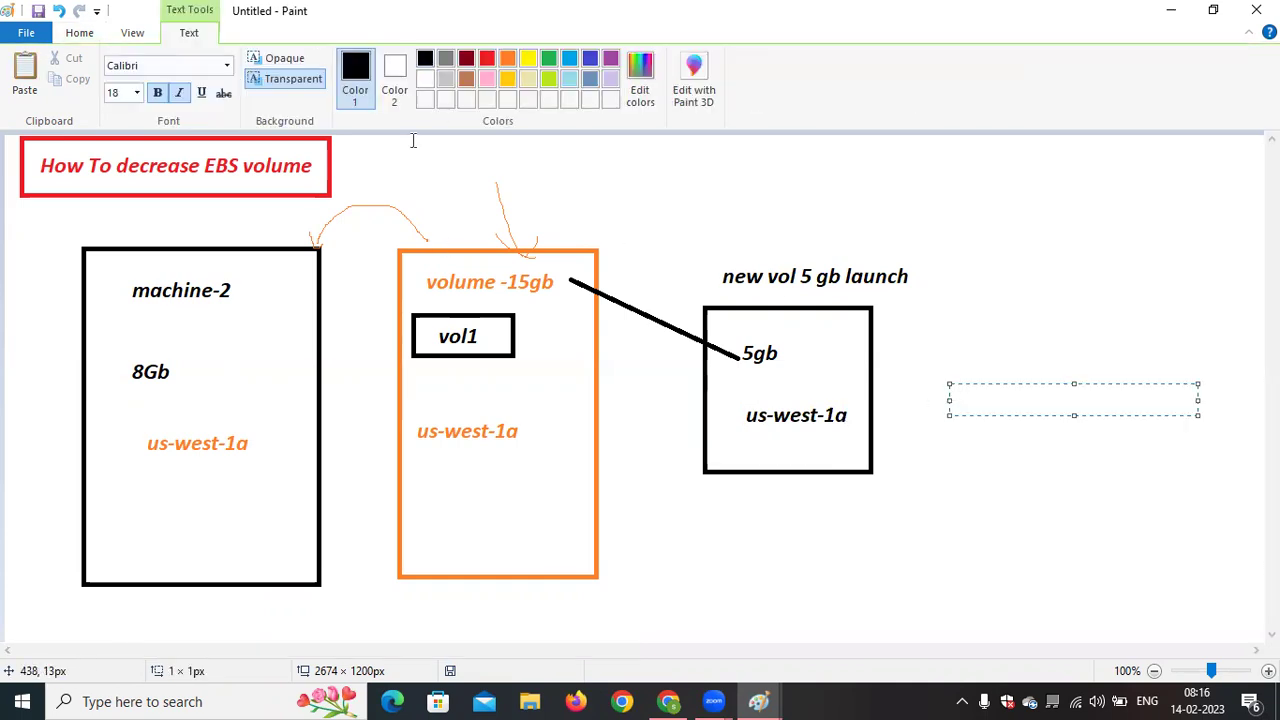
Draw bent black connector lines from the machine-2 box to the 15gb volume box and to the 5gb box
{"action": "left_click", "coordinate": [79, 33]}
{"action": "left_click", "coordinate": [375, 66]}
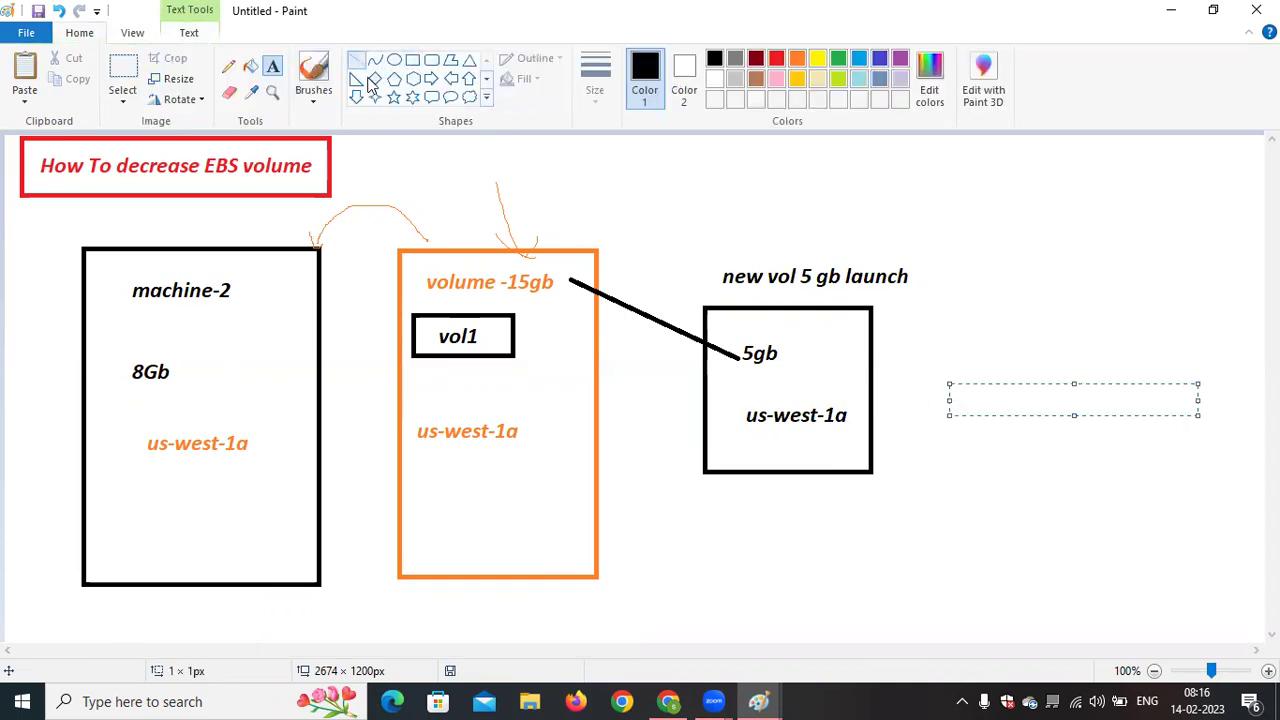
{"action": "left_click_drag", "start_coordinate": [465, 245], "coordinate": [455, 218]}
{"action": "left_click_drag", "start_coordinate": [322, 237], "coordinate": [456, 218]}
{"action": "left_click_drag", "start_coordinate": [722, 300], "coordinate": [566, 145]}
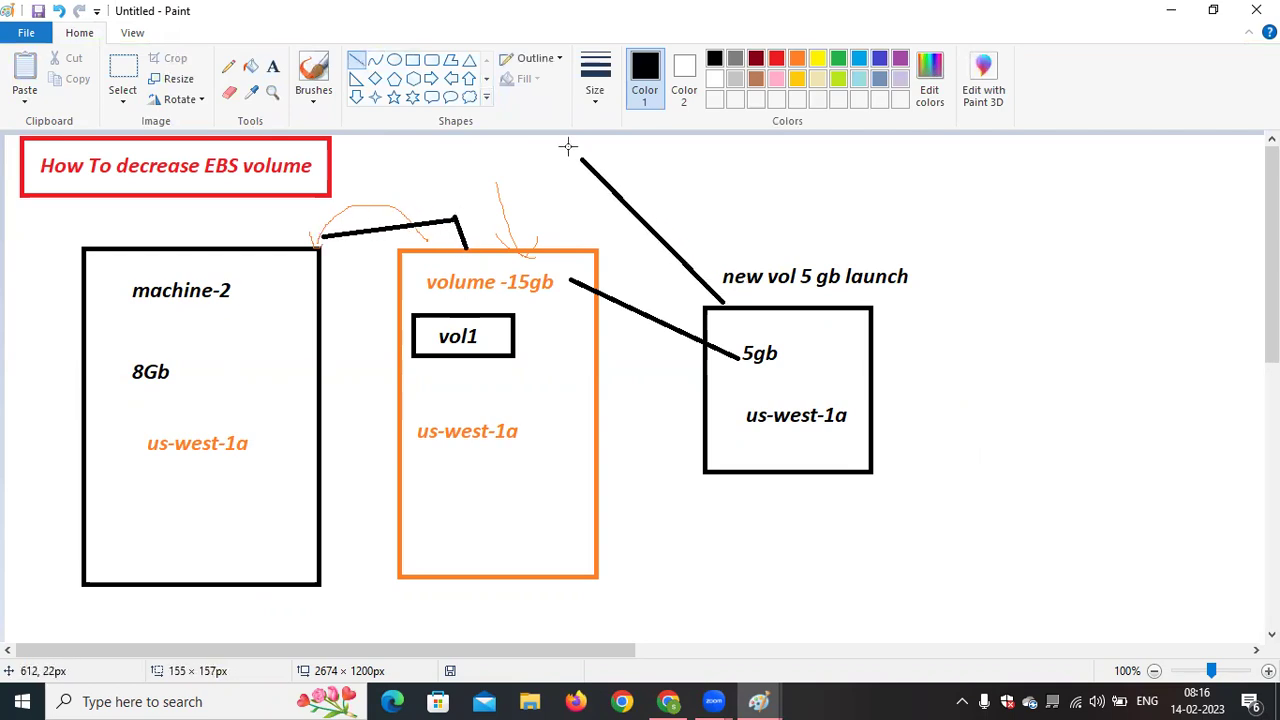
{"action": "left_click_drag", "start_coordinate": [245, 240], "coordinate": [567, 149]}
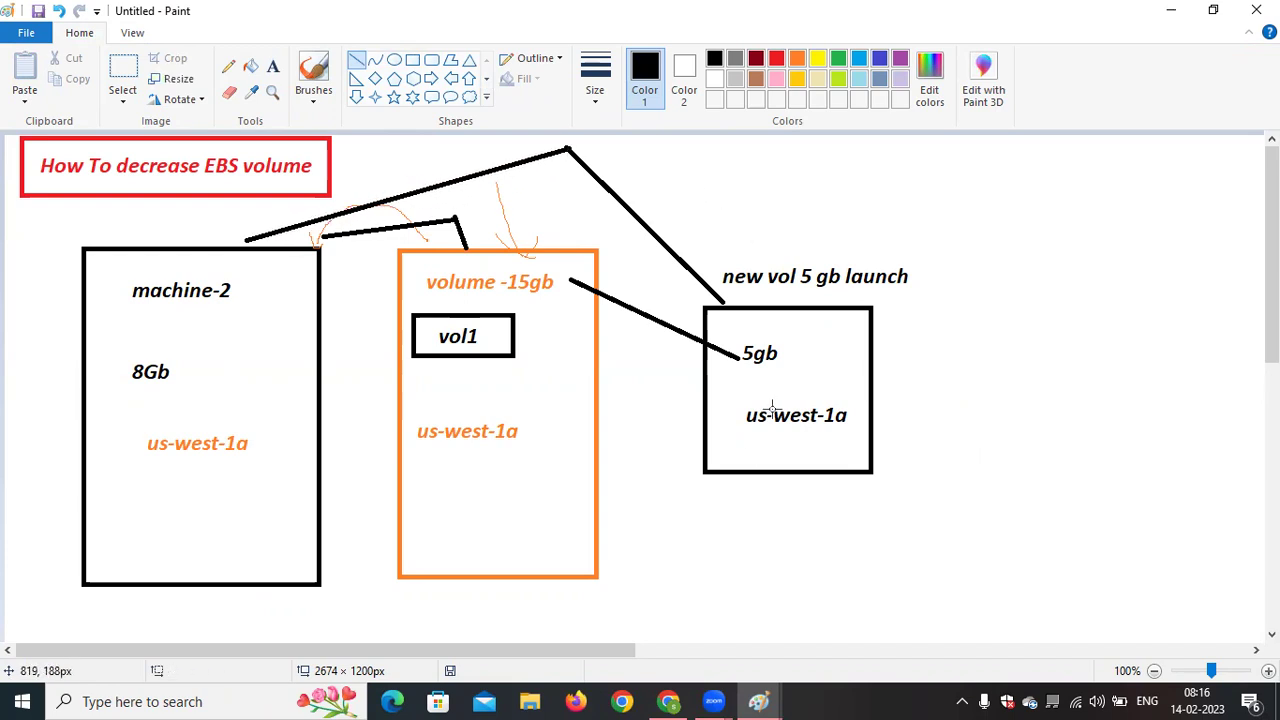
Switch to the AWS console in Chrome and create a 5 GiB General Purpose SSD (gp2) volume in us-west-1a without a snapshot
{"action": "left_click", "coordinate": [672, 700]}
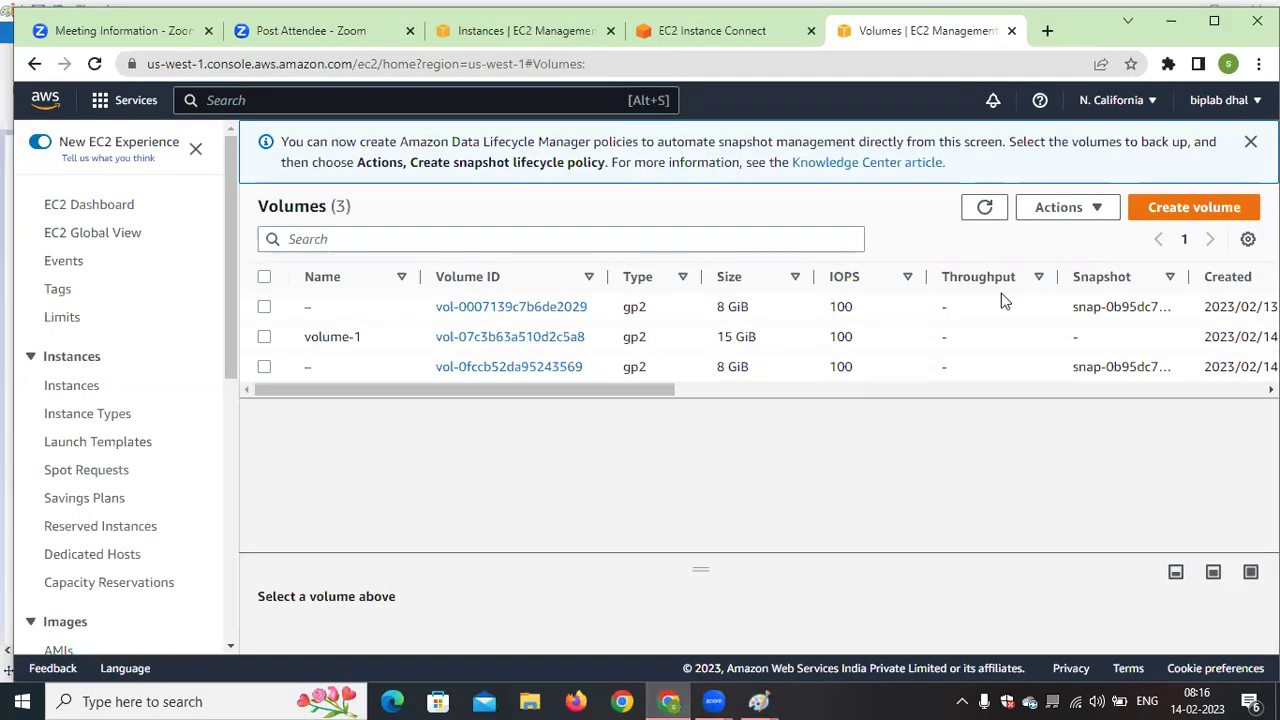
{"action": "left_click", "coordinate": [1190, 208]}
{"action": "double_click", "coordinate": [157, 437]}
{"action": "type", "text": "5"}
{"action": "left_click", "coordinate": [568, 470]}
{"action": "scroll", "coordinate": [570, 457], "scroll_direction": "down", "scroll_amount": 2}
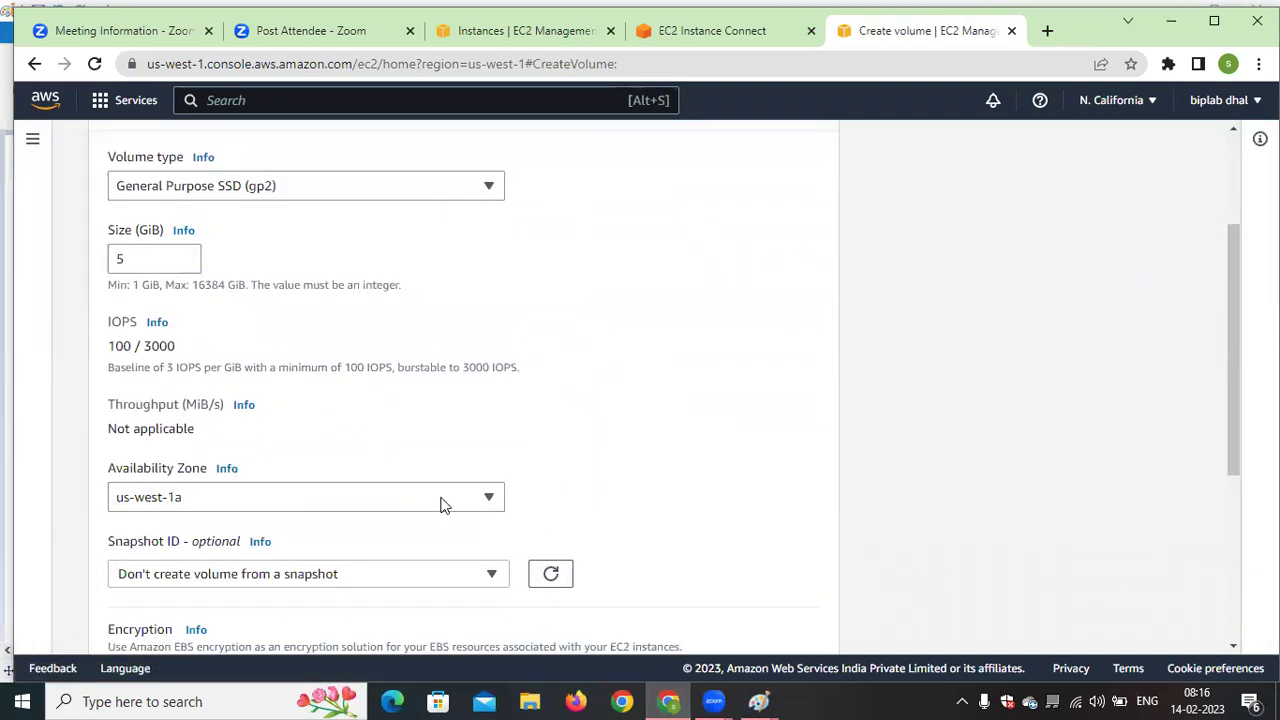
{"action": "scroll", "coordinate": [500, 420], "scroll_direction": "down", "scroll_amount": 3}
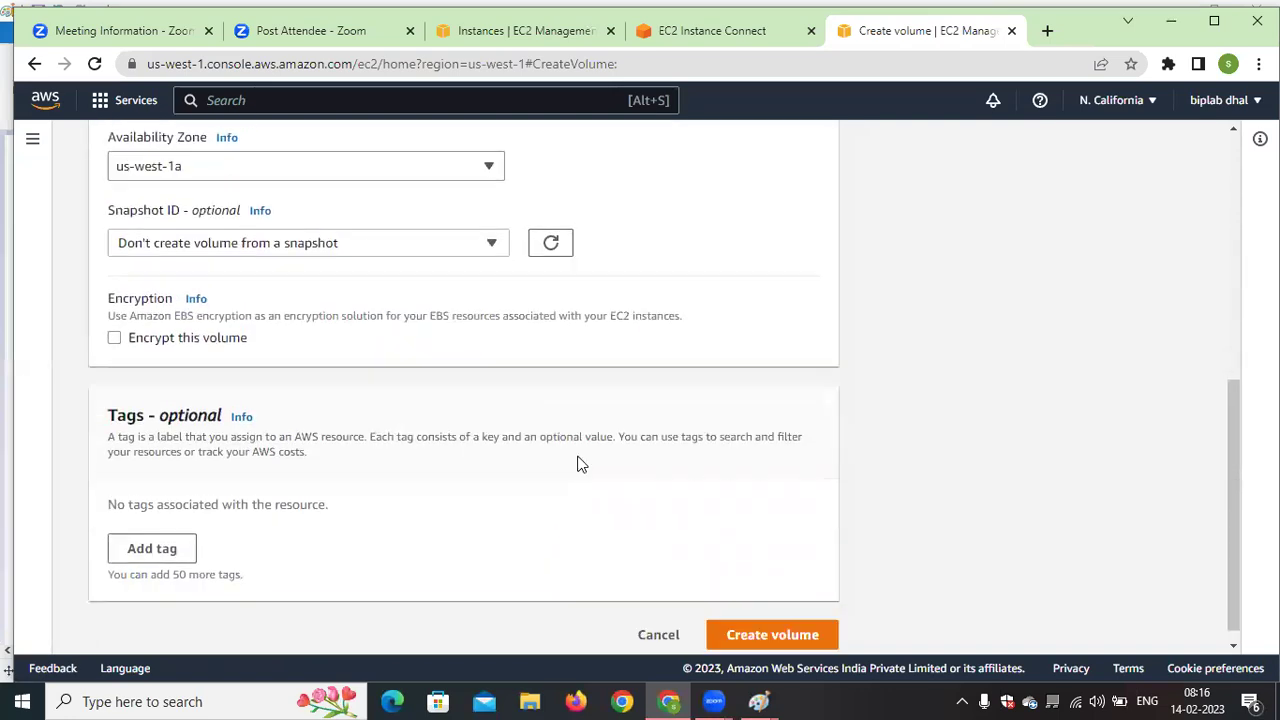
{"action": "left_click", "coordinate": [800, 632]}
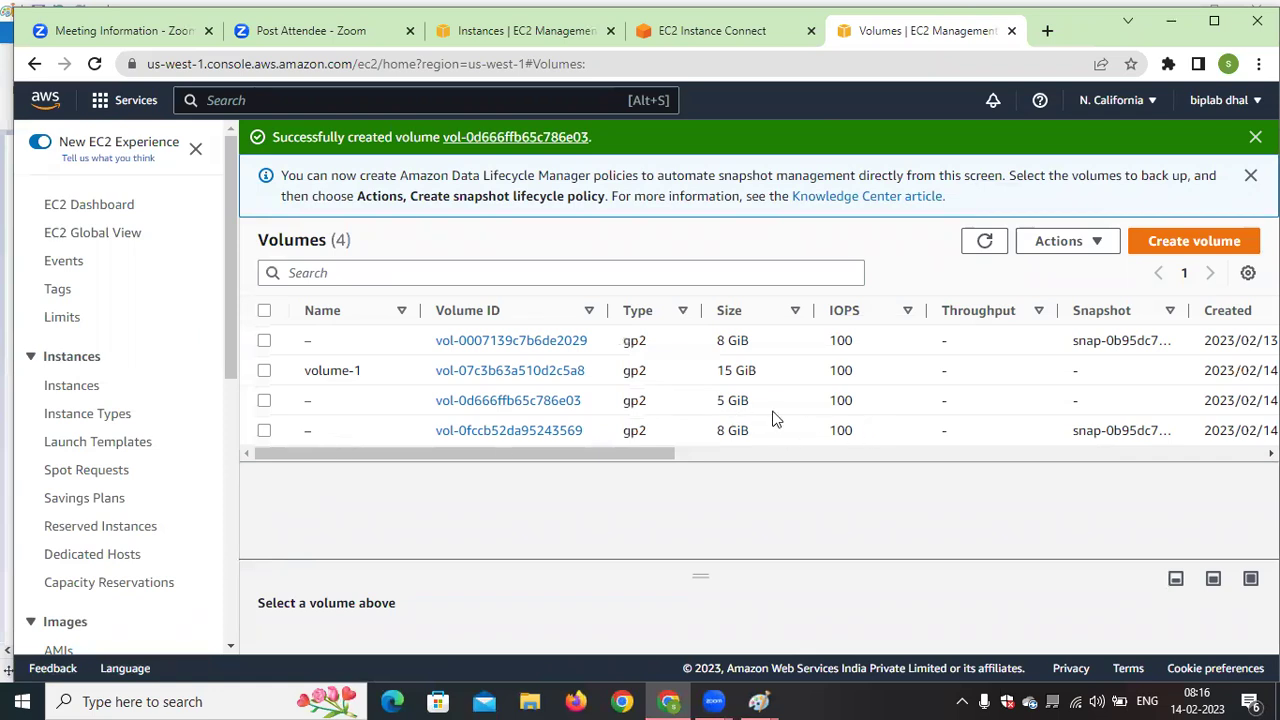
Name the new 5 GiB volume volume-2
{"action": "left_click", "coordinate": [323, 400]}
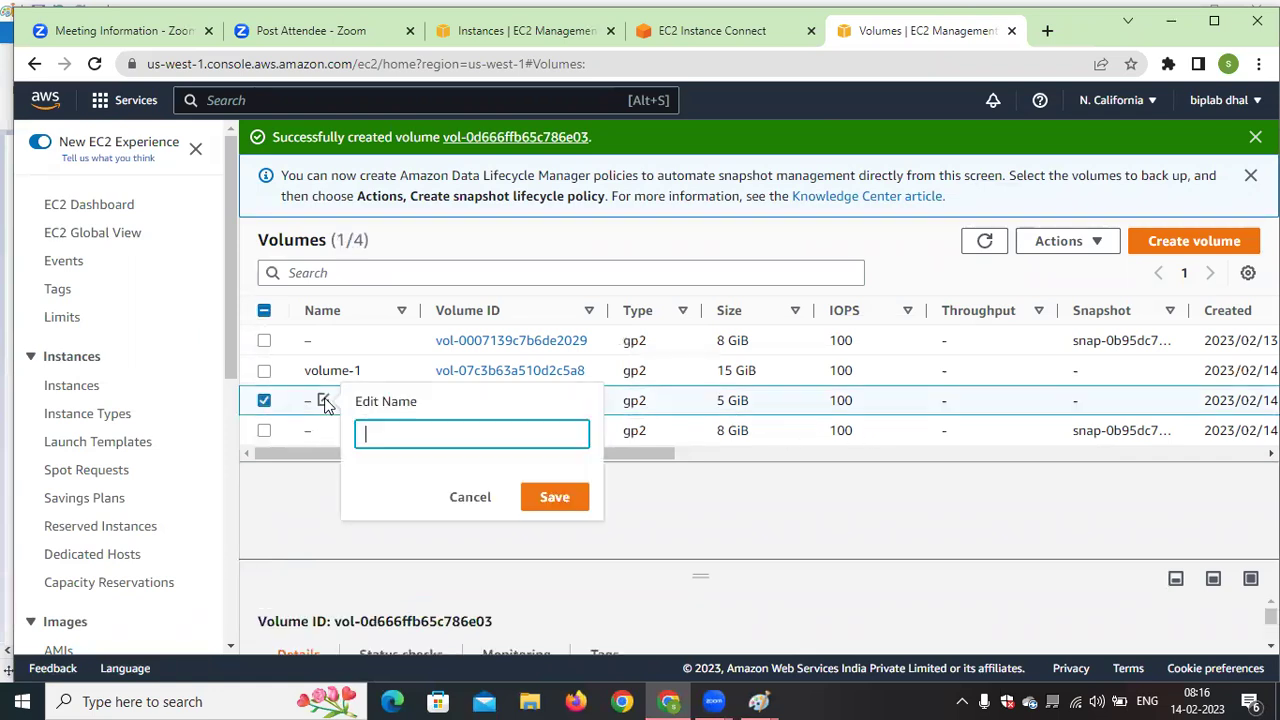
{"action": "type", "text": "volume-2"}
{"action": "left_click", "coordinate": [556, 498]}
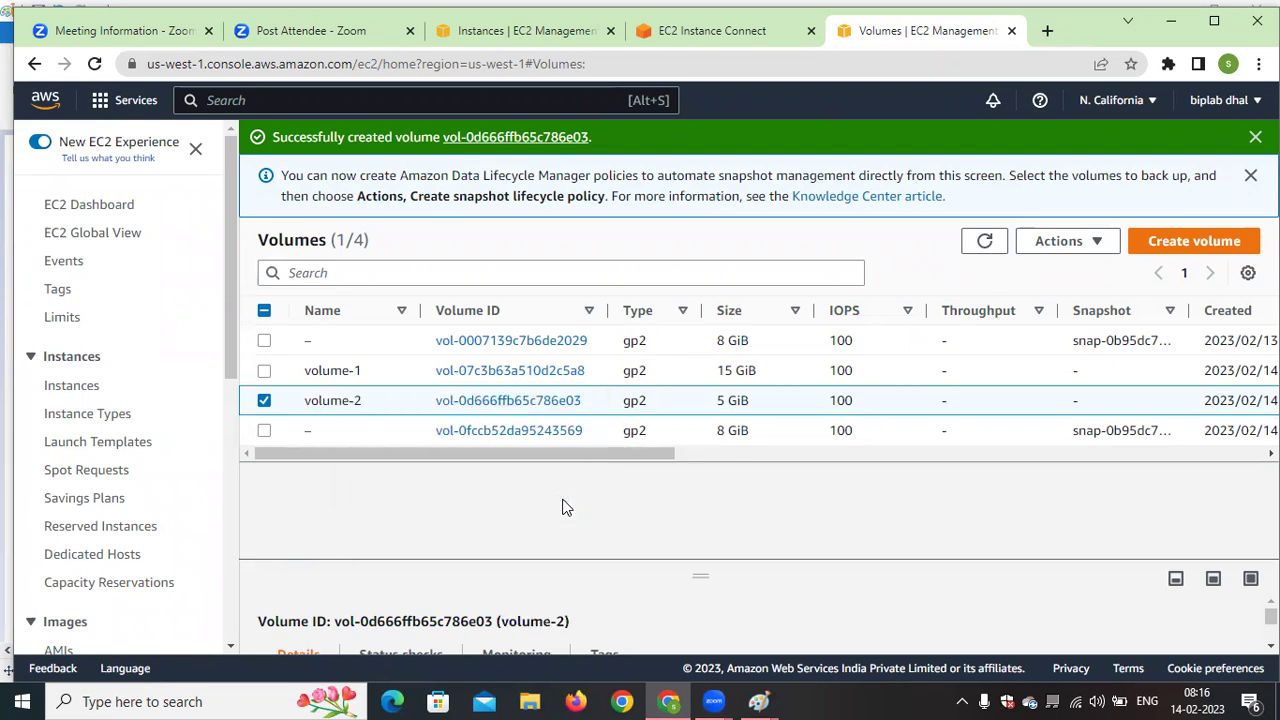
Refresh the volumes list and check the availability zone, state and attached instance of volume-2
{"action": "left_click_drag", "start_coordinate": [630, 463], "coordinate": [783, 465]}
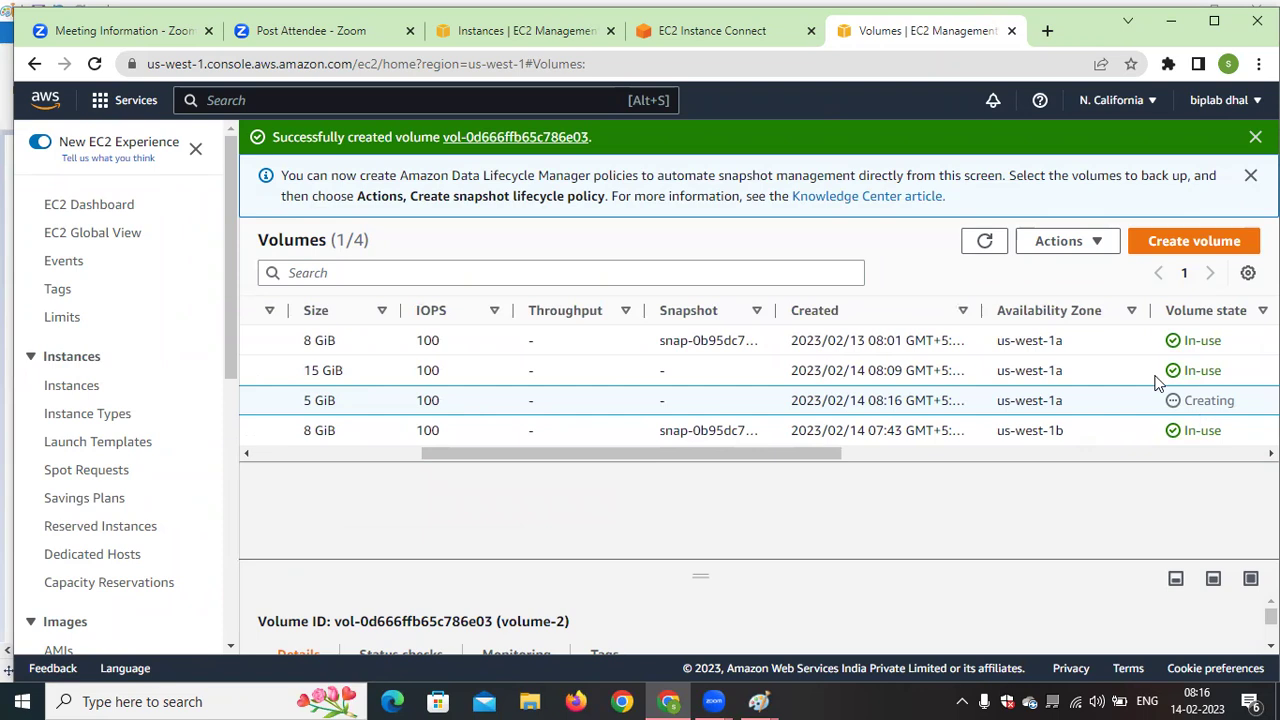
{"action": "left_click", "coordinate": [985, 242]}
{"action": "left_click_drag", "start_coordinate": [797, 457], "coordinate": [876, 457]}
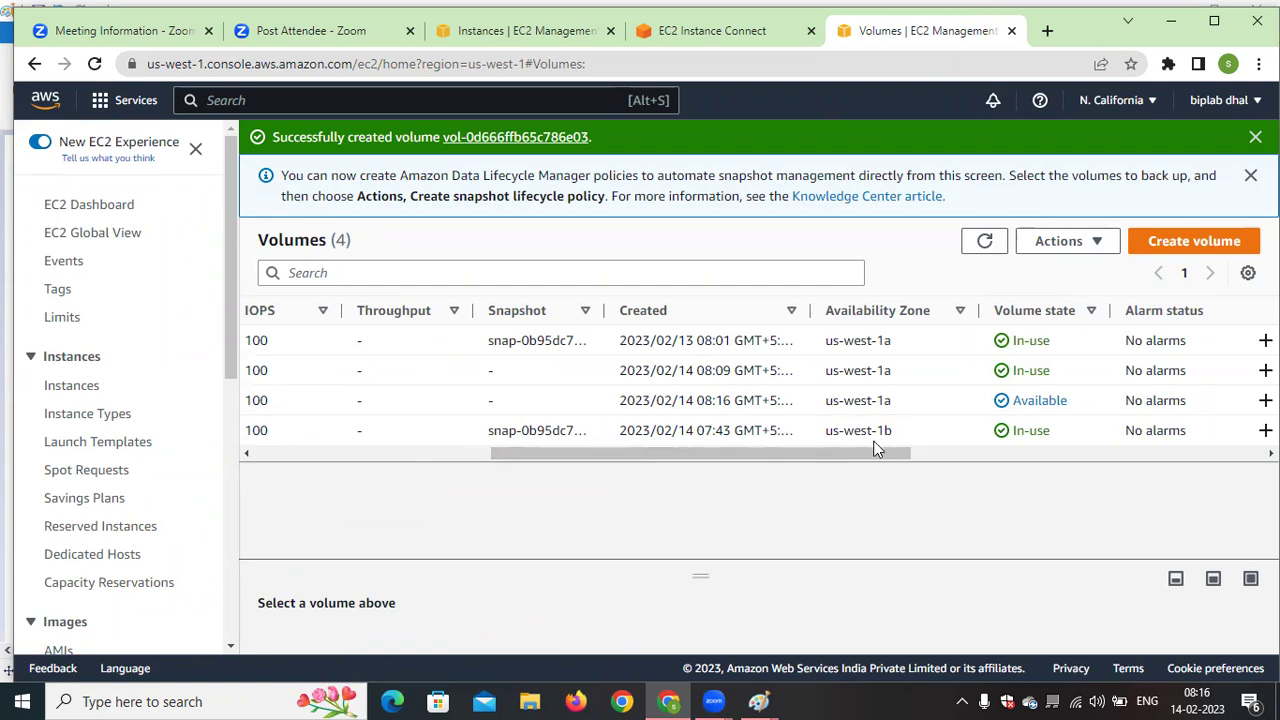
{"action": "left_click_drag", "start_coordinate": [843, 457], "coordinate": [1000, 470]}
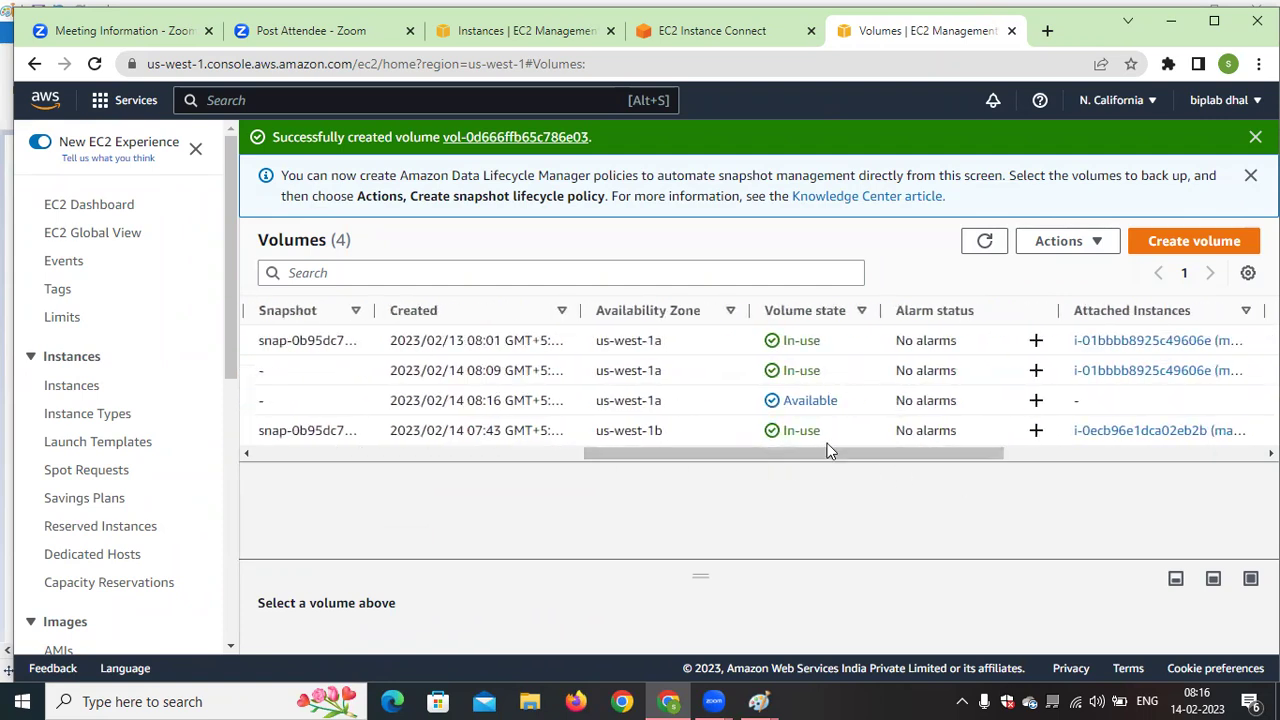
{"action": "left_click_drag", "start_coordinate": [840, 467], "coordinate": [445, 460]}
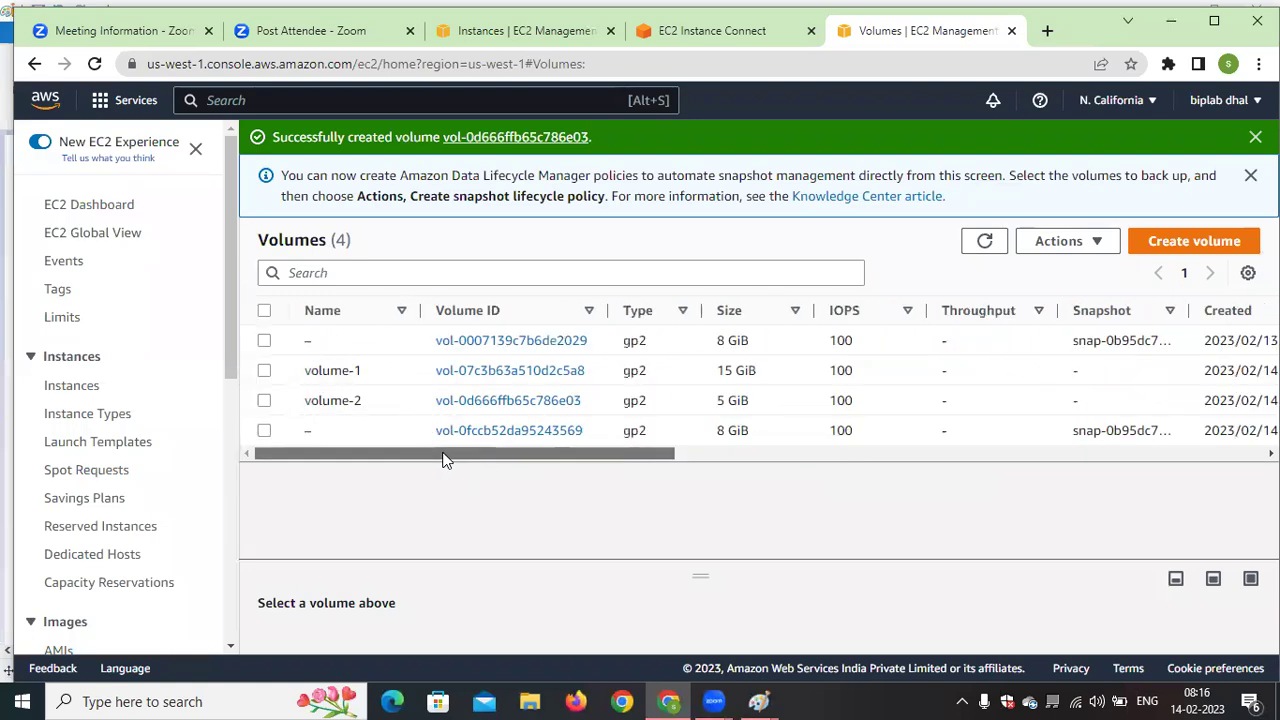
Attach volume-2 to the machine-2 instance
{"action": "left_click", "coordinate": [264, 400]}
{"action": "left_click", "coordinate": [1093, 246]}
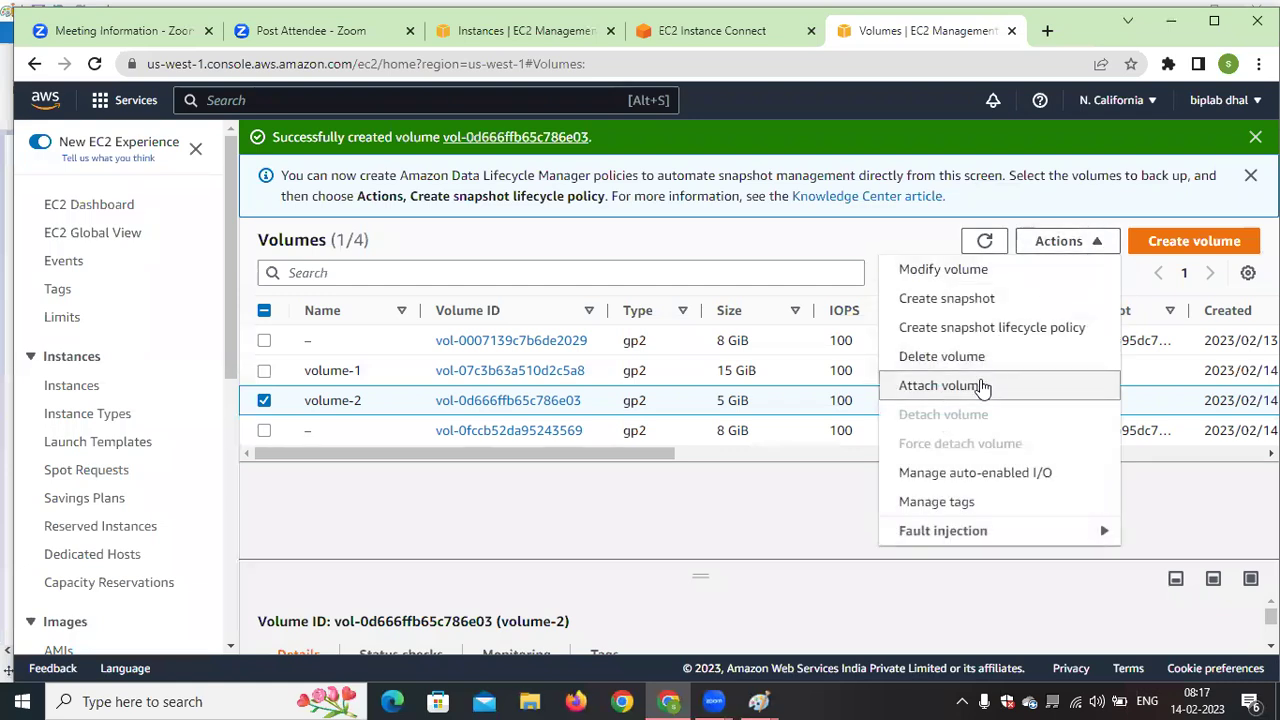
{"action": "left_click", "coordinate": [970, 390]}
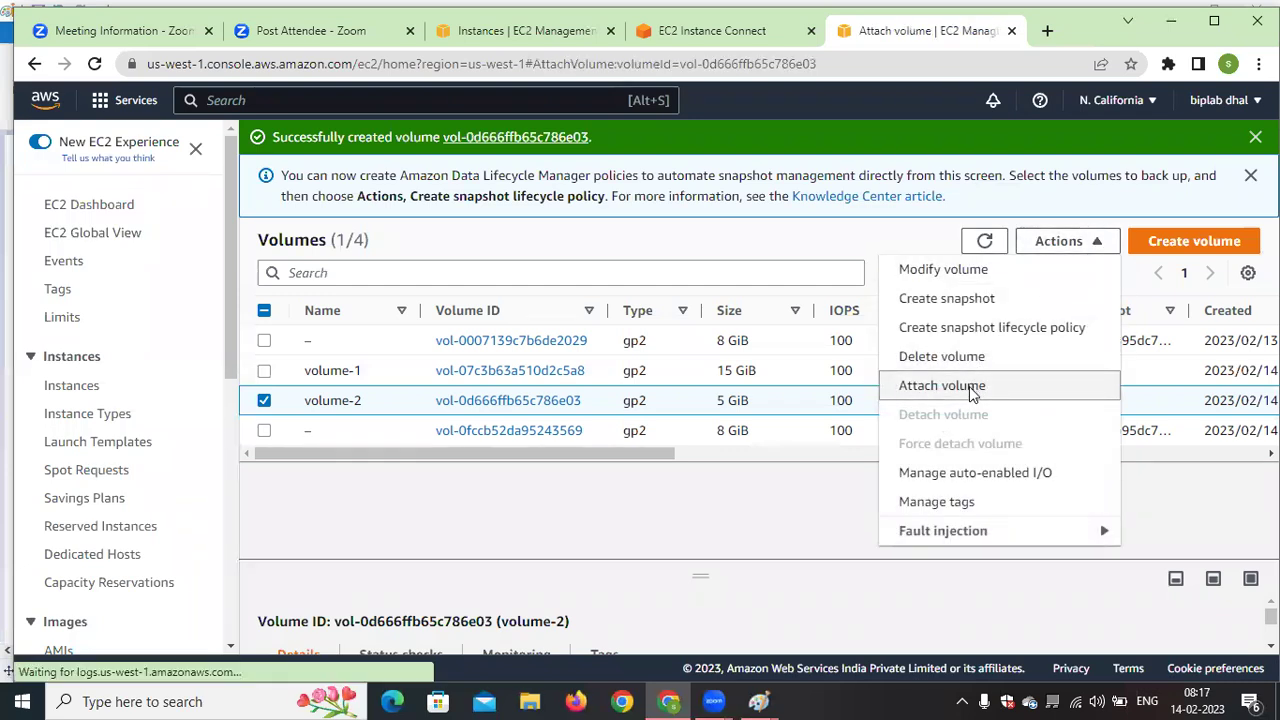
{"action": "left_click", "coordinate": [320, 500]}
{"action": "left_click", "coordinate": [212, 579]}
{"action": "scroll", "coordinate": [414, 495], "scroll_direction": "down", "scroll_amount": 2}
{"action": "left_click", "coordinate": [789, 619]}
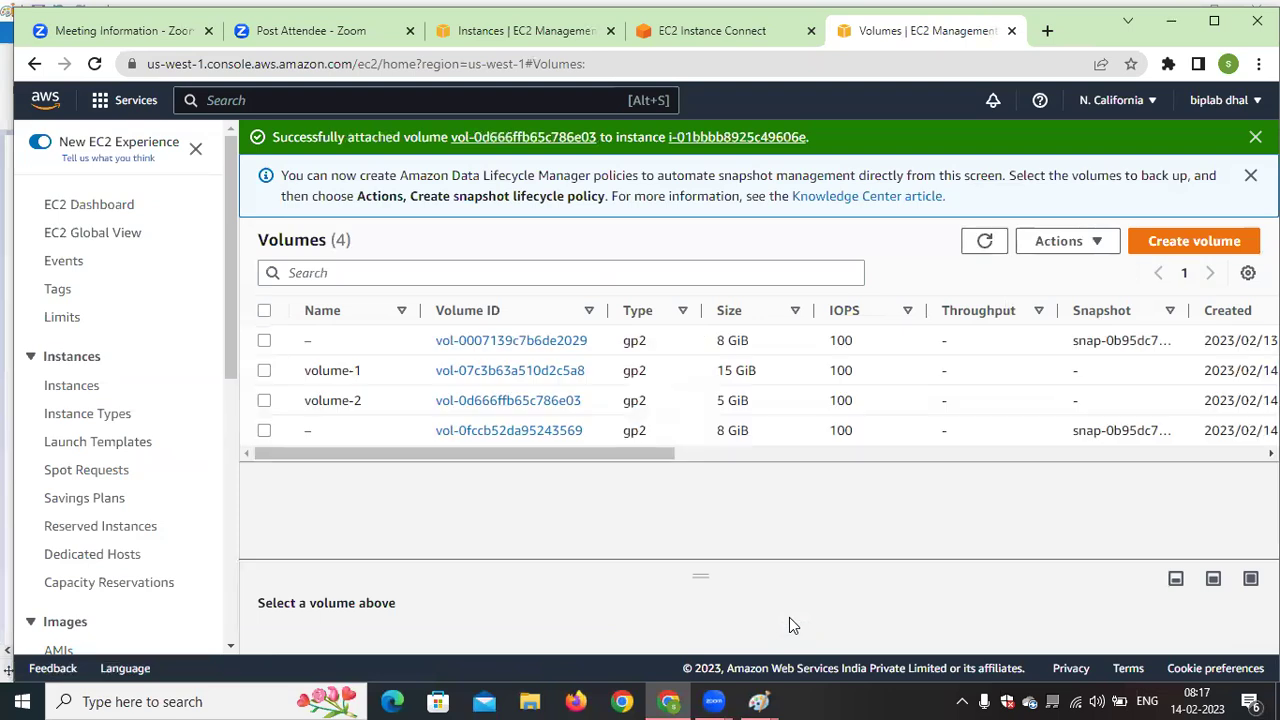
Go to the machine-2 terminal, clear it, return to the home directory and list the block devices with lsblk
{"action": "left_click", "coordinate": [735, 40]}
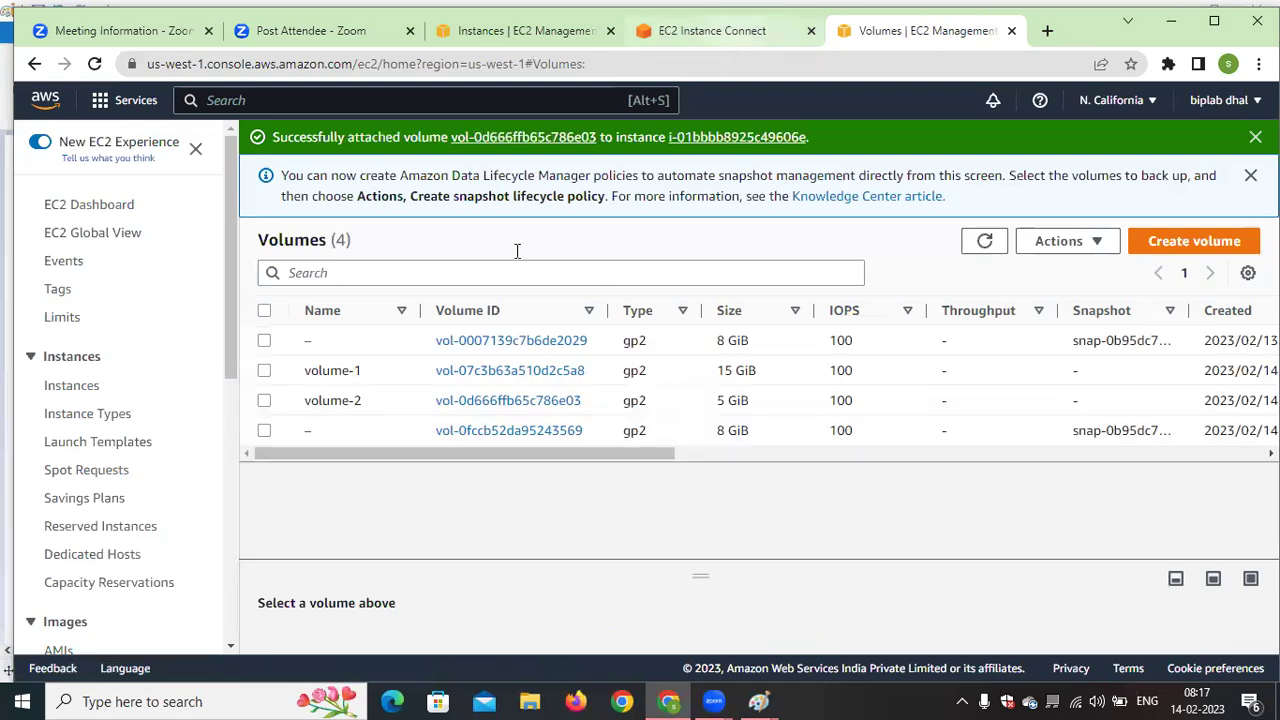
{"action": "type", "text": "clear"}
{"action": "key", "text": "Return"}
{"action": "type", "text": "cd"}
{"action": "key", "text": "Return"}
{"action": "key", "text": "Return"}
{"action": "key", "text": "Return"}
{"action": "type", "text": "lsblk"}
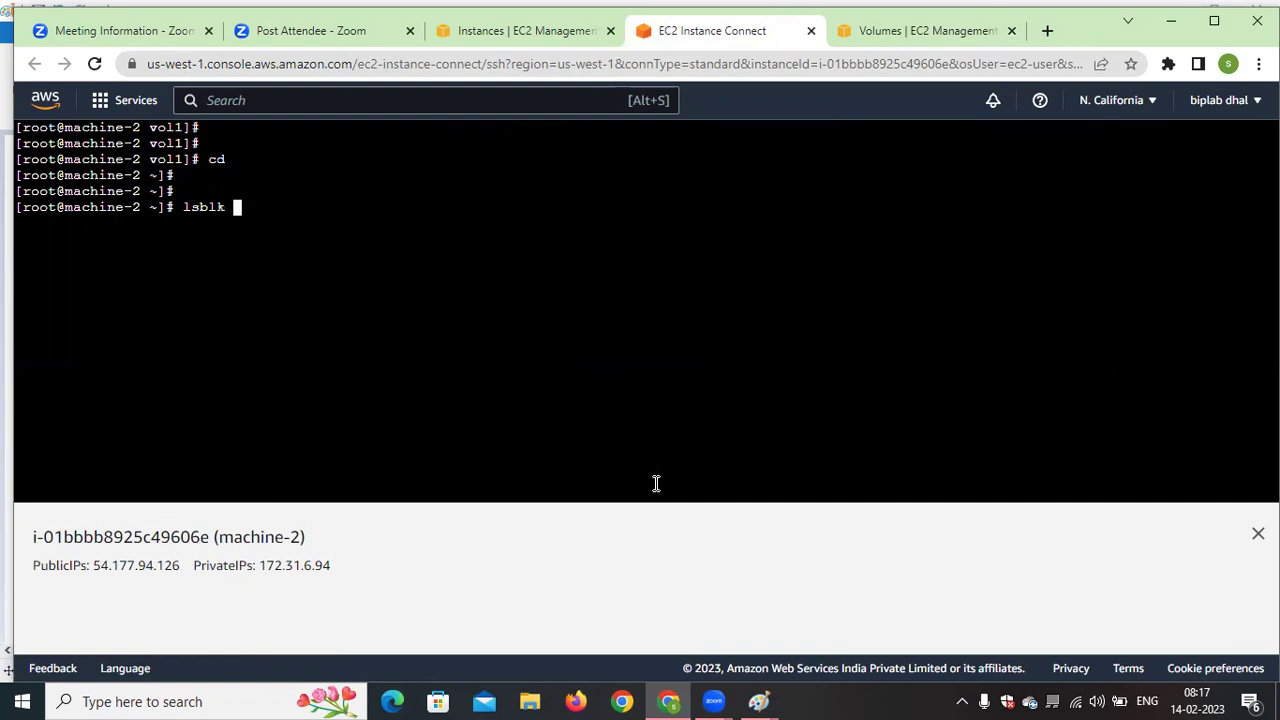
{"action": "key", "text": "Return"}
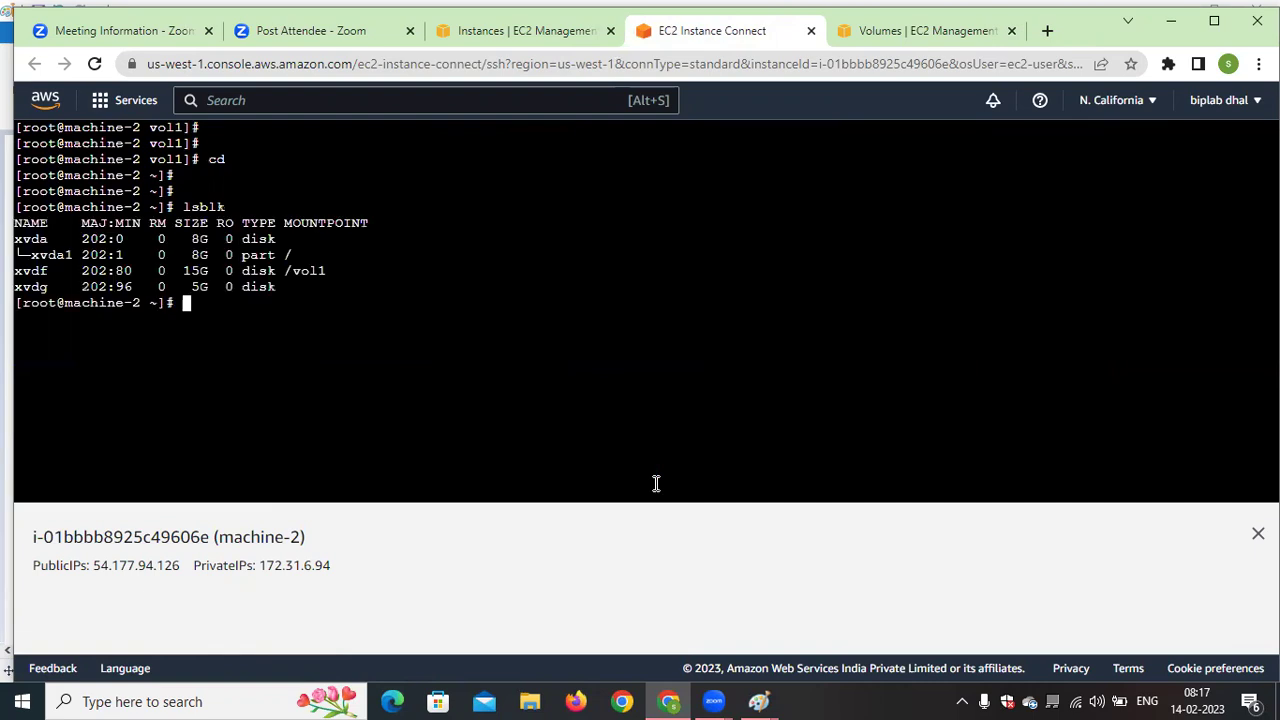
Examine the size and mount point of xvdf and xvdg in the lsblk output
{"action": "left_click_drag", "start_coordinate": [347, 267], "coordinate": [36, 281]}
{"action": "left_click", "coordinate": [393, 313]}
{"action": "left_click_drag", "start_coordinate": [309, 299], "coordinate": [129, 294]}
{"action": "left_click", "coordinate": [262, 385]}
{"action": "left_click_drag", "start_coordinate": [276, 287], "coordinate": [166, 285]}
{"action": "left_click_drag", "start_coordinate": [379, 272], "coordinate": [200, 272]}
{"action": "left_click", "coordinate": [469, 351]}
{"action": "left_click_drag", "start_coordinate": [56, 287], "coordinate": [9, 285]}
{"action": "left_click", "coordinate": [279, 333]}
Try to format /dev/xvdg with the command mkdfs.ext4
{"action": "type", "text": "mkdfs.ext4"}
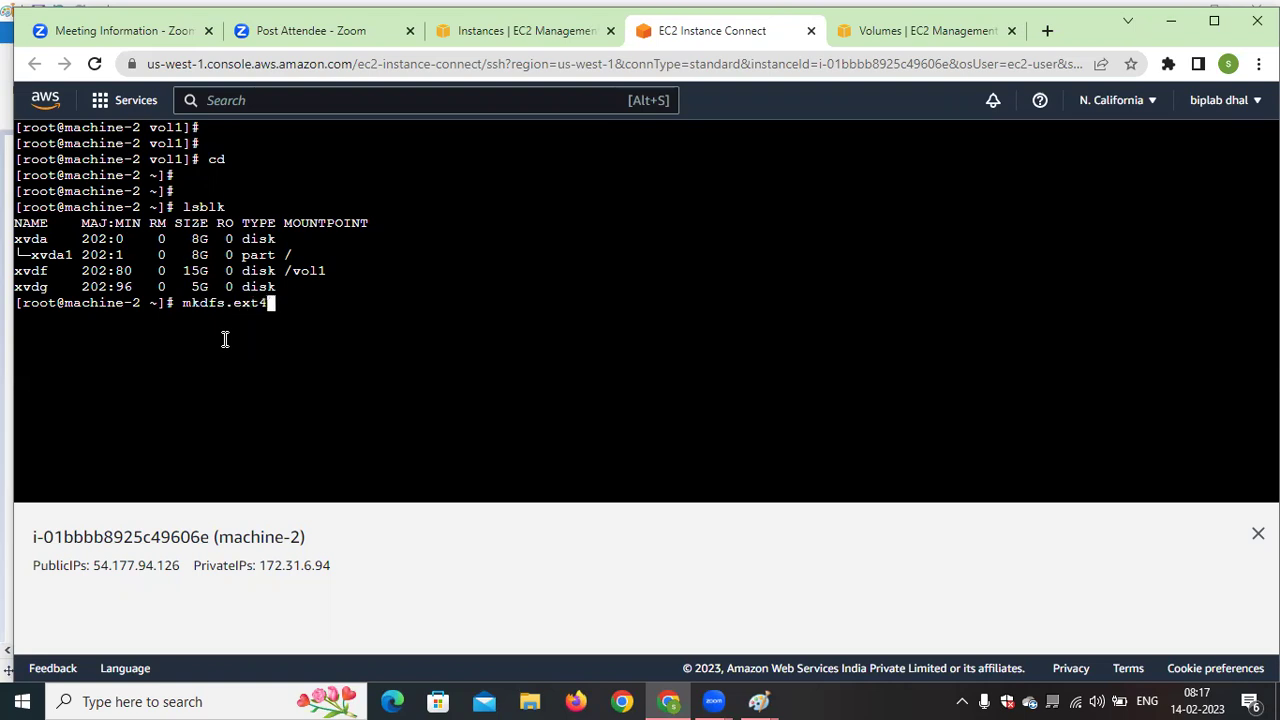
{"action": "type", "text": " /dev/xvdg"}
{"action": "key", "text": "Return"}
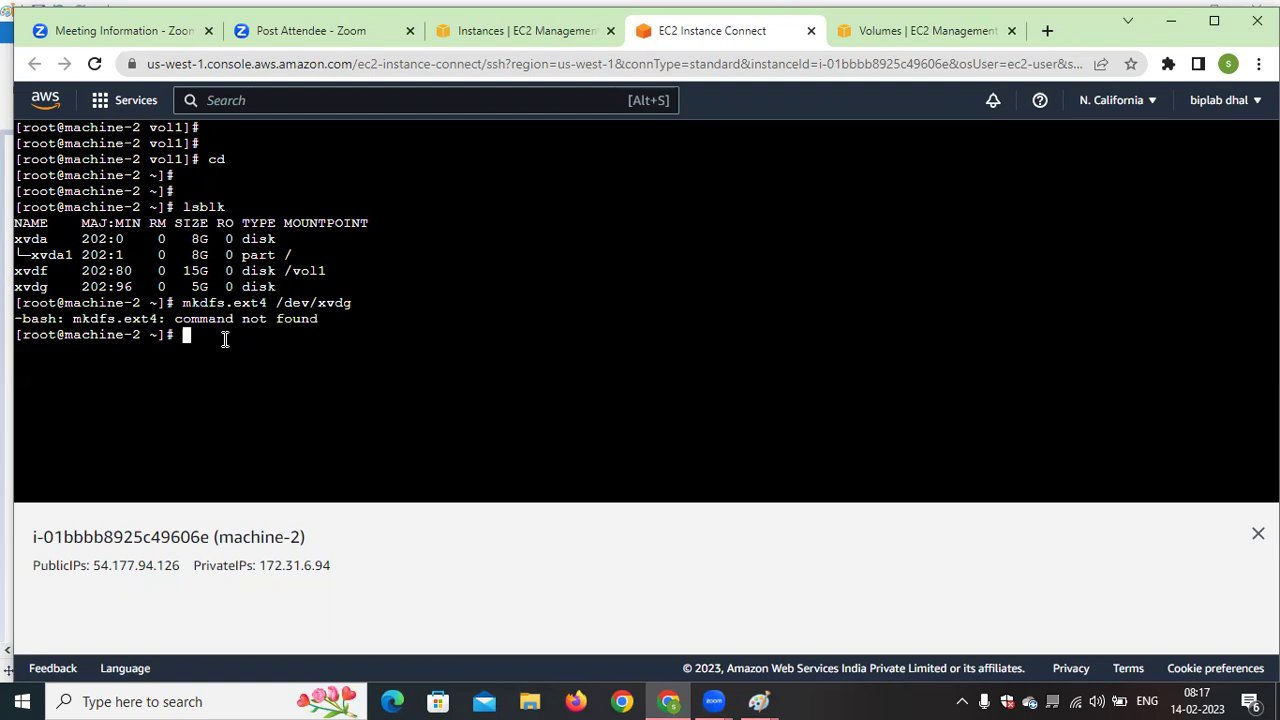
Correct the previous command to mkfs.ext4 /dev/xvdg and run it to format the 5 GB disk as ext4
{"action": "key", "text": "Up"}
{"action": "key", "text": "Left"}
{"action": "key", "text": "Left"}
{"action": "key", "text": "Left"}
{"action": "key", "text": "Left"}
{"action": "key", "text": "Left"}
{"action": "key", "text": "Left"}
{"action": "key", "text": "Left"}
{"action": "key", "text": "Left"}
{"action": "key", "text": "Left"}
{"action": "key", "text": "Left"}
{"action": "key", "text": "Left"}
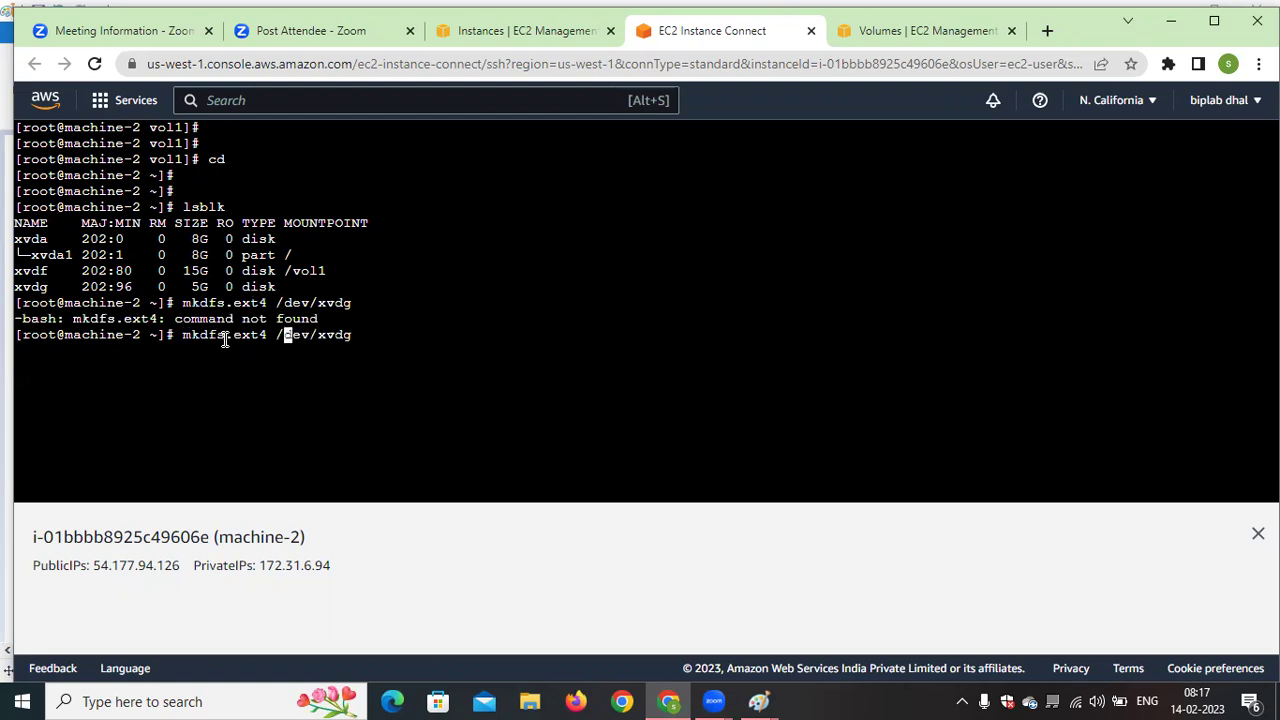
{"action": "key", "text": "Left"}
{"action": "key", "text": "Left"}
{"action": "key", "text": "Left"}
{"action": "key", "text": "Left"}
{"action": "key", "text": "Left"}
{"action": "key", "text": "Left"}
{"action": "key", "text": "BackSpace"}
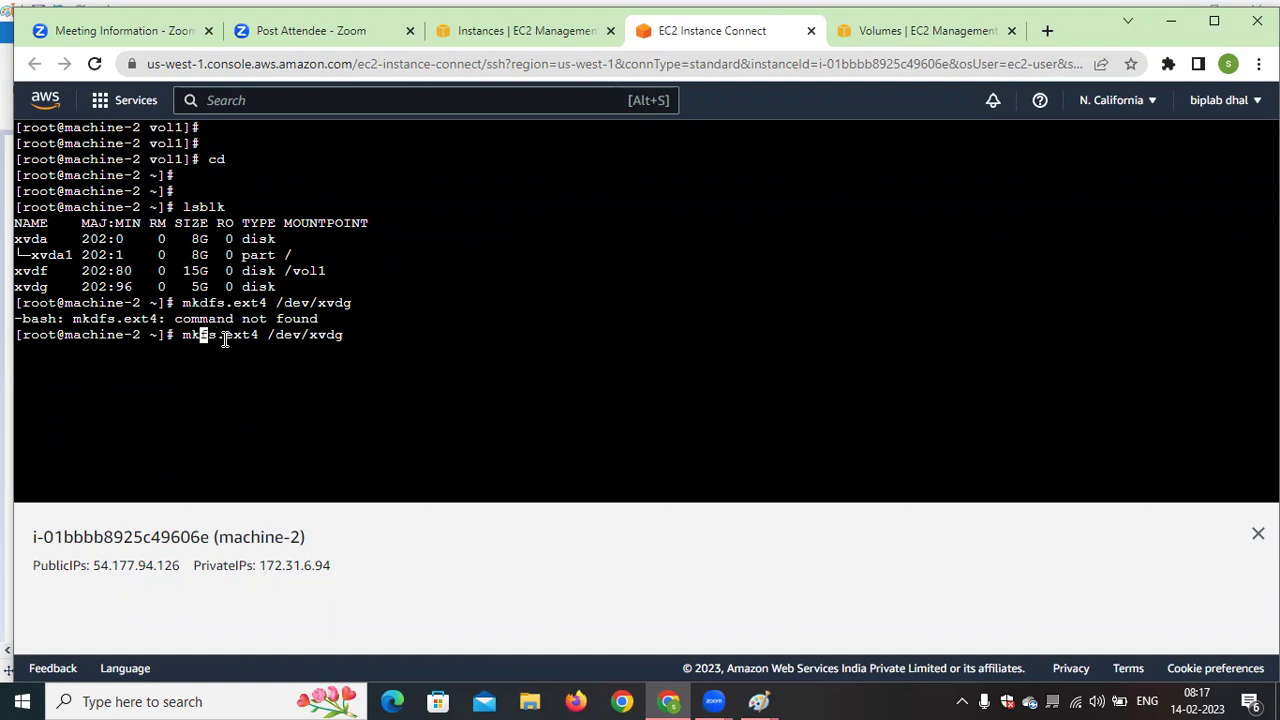
{"action": "key", "text": "Return"}
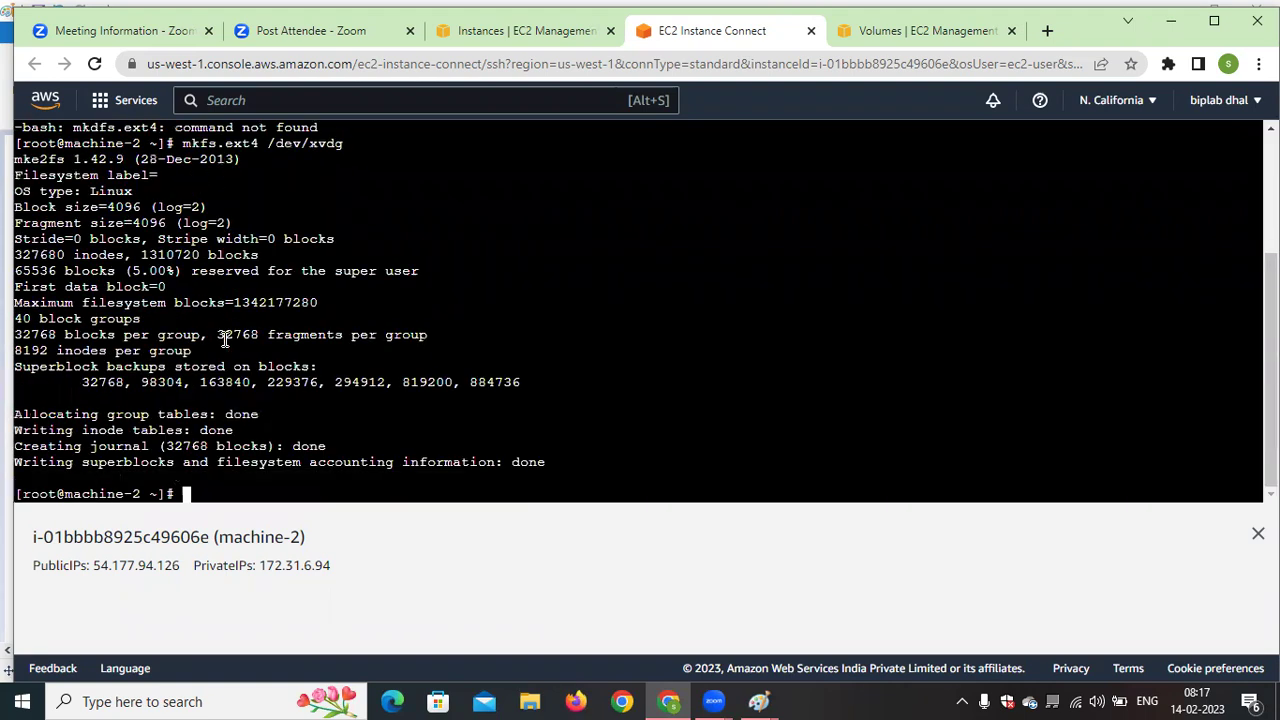
List the block device identifiers with blkid and copy the UUID entry of /dev/xvdg
{"action": "type", "text": "blkid"}
{"action": "key", "text": "Return"}
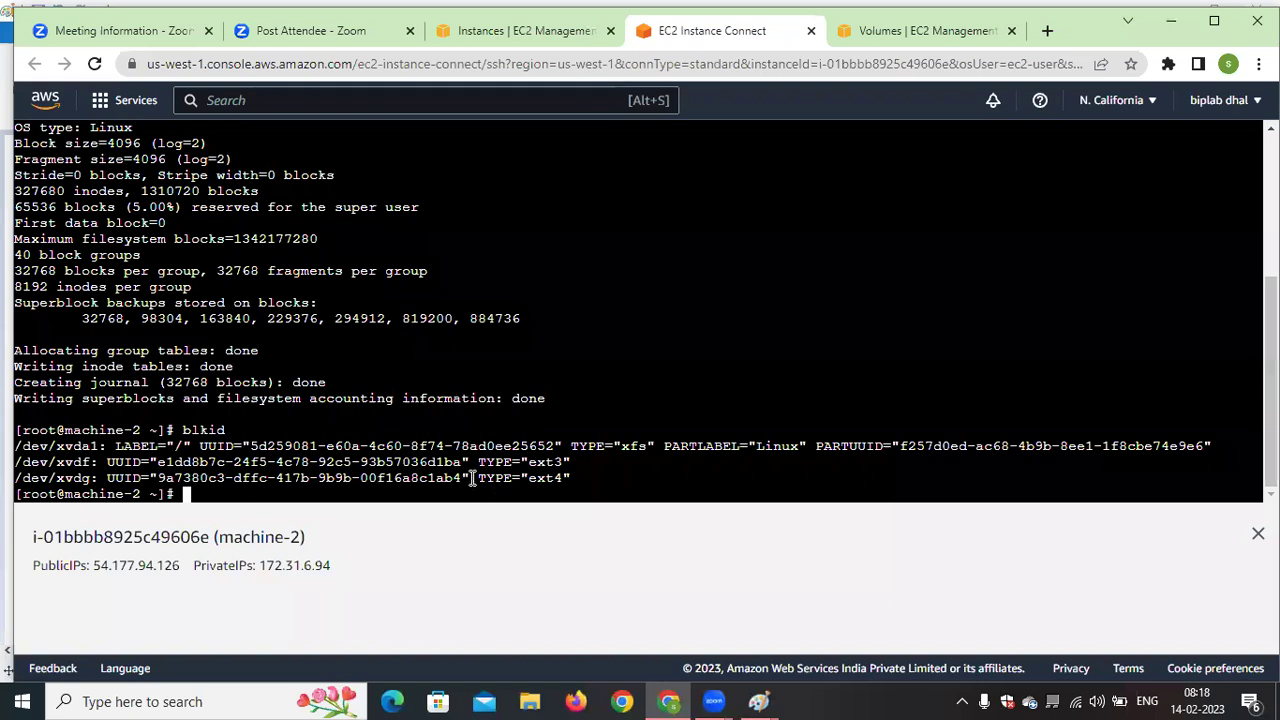
{"action": "left_click_drag", "start_coordinate": [468, 478], "coordinate": [120, 477]}
{"action": "right_click", "coordinate": [120, 477]}
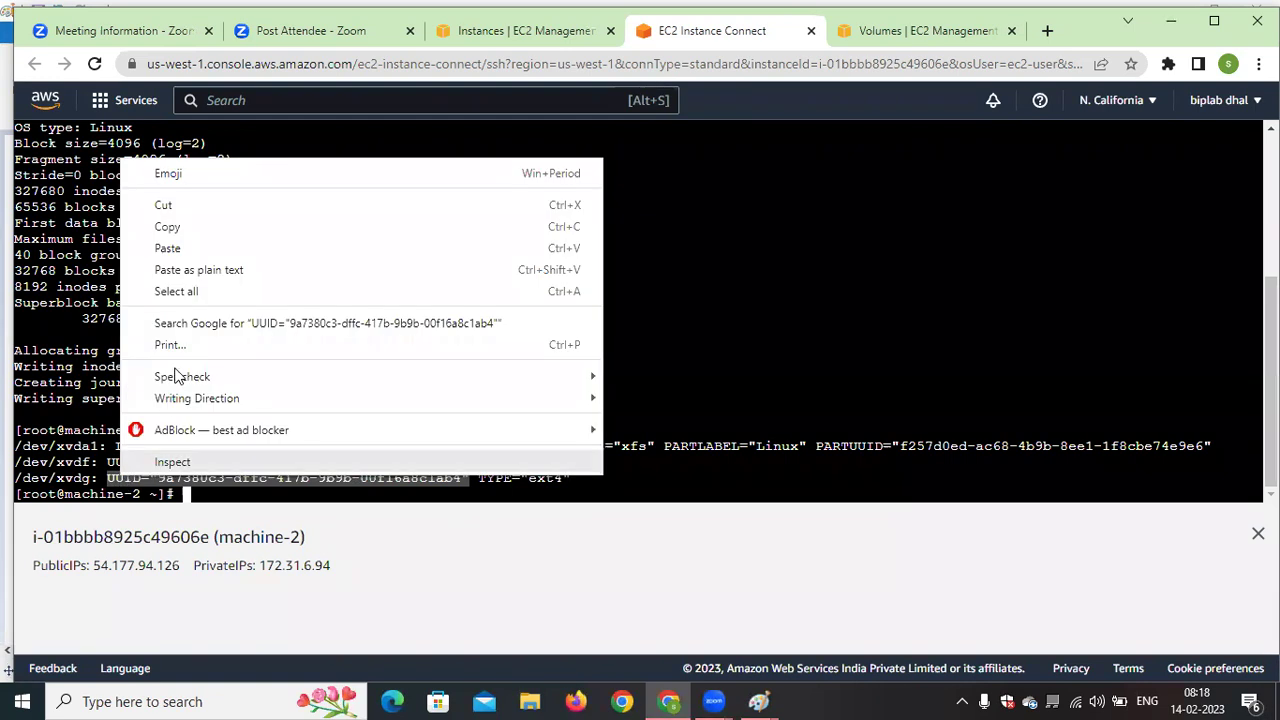
{"action": "left_click", "coordinate": [265, 228]}
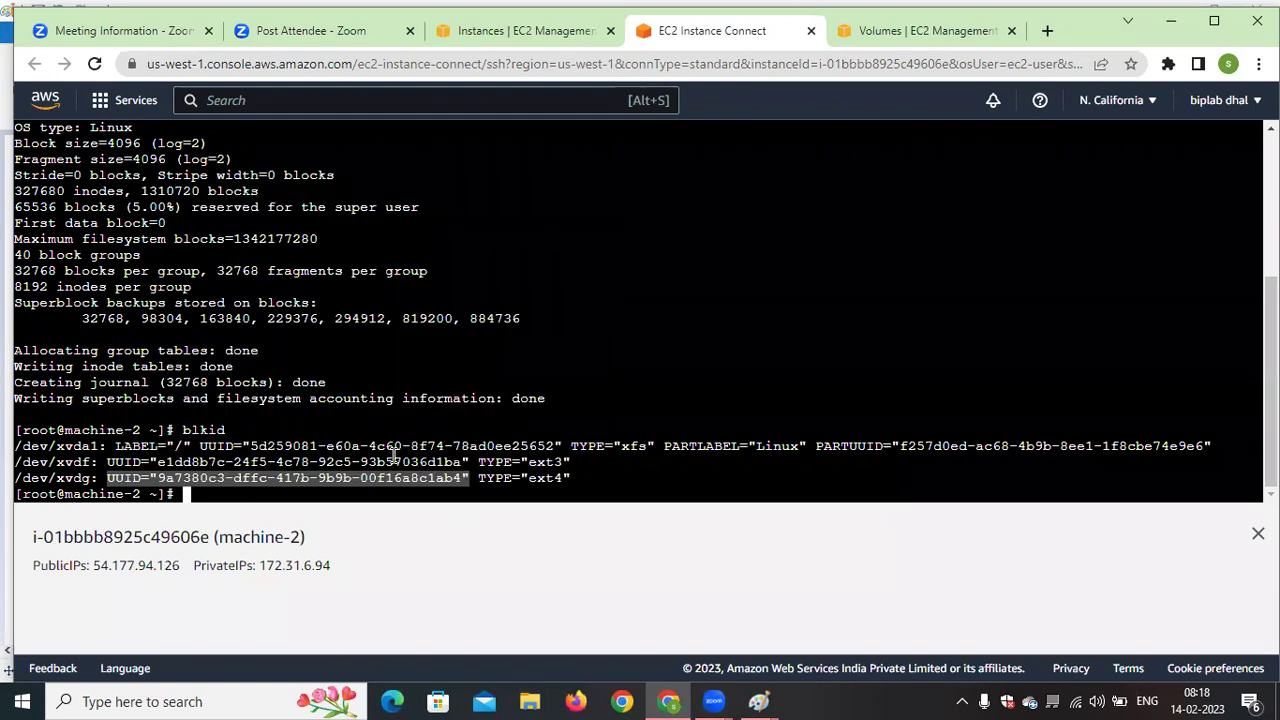
{"action": "type", "text": "v"}
{"action": "key", "text": "BackSpace"}
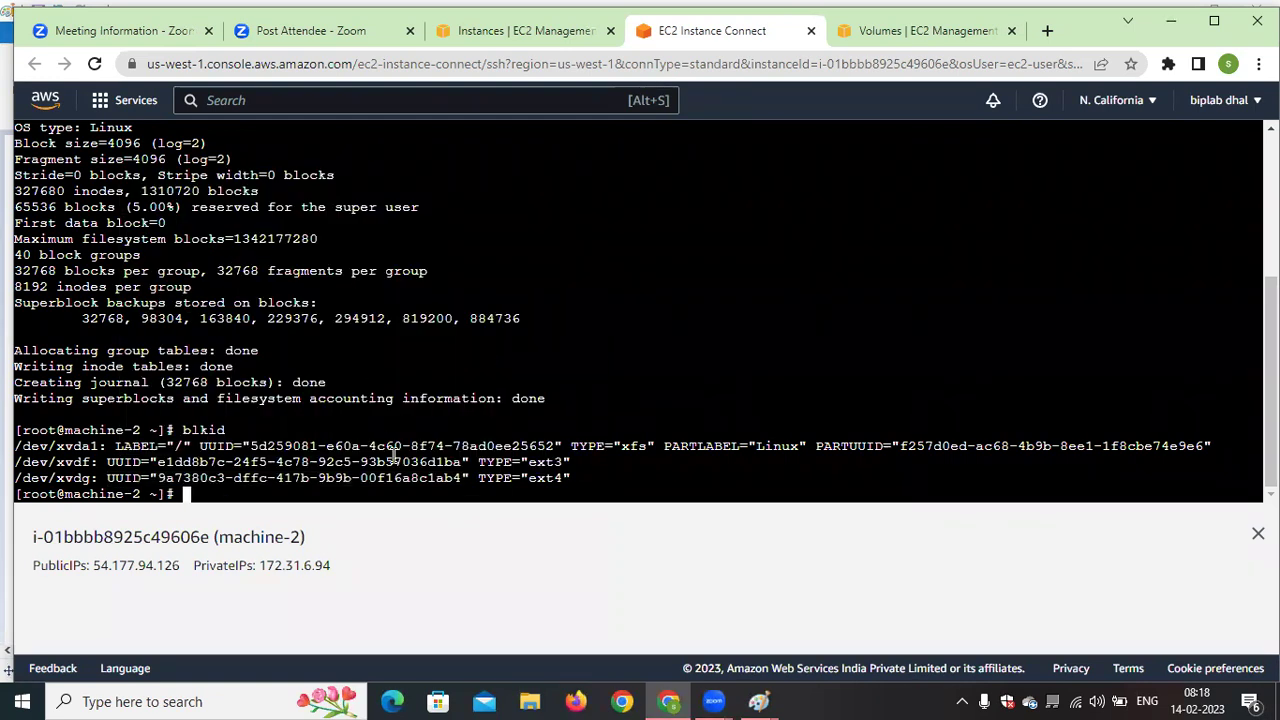
Create the directory /vol2 and open /etc/fstab in vim
{"action": "type", "text": "mkdir /vol2"}
{"action": "key", "text": "Return"}
{"action": "type", "text": "vim /"}
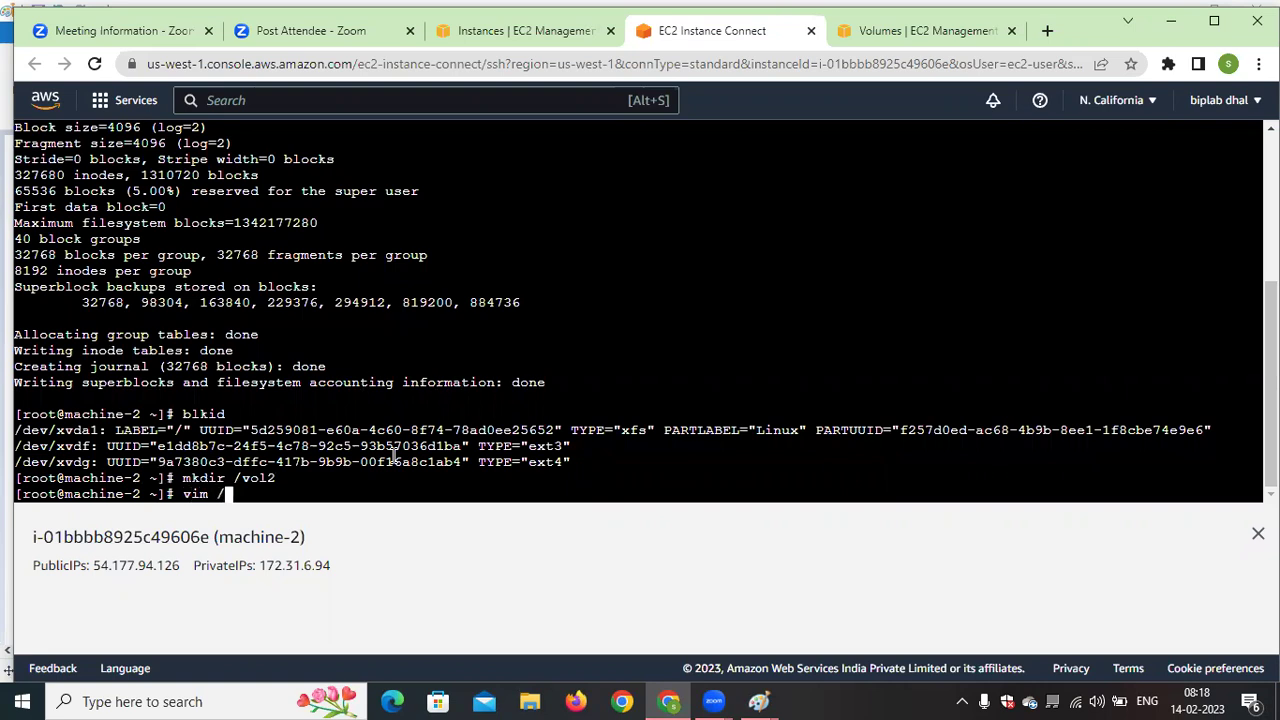
{"action": "type", "text": "etc/fstab"}
{"action": "key", "text": "Return"}
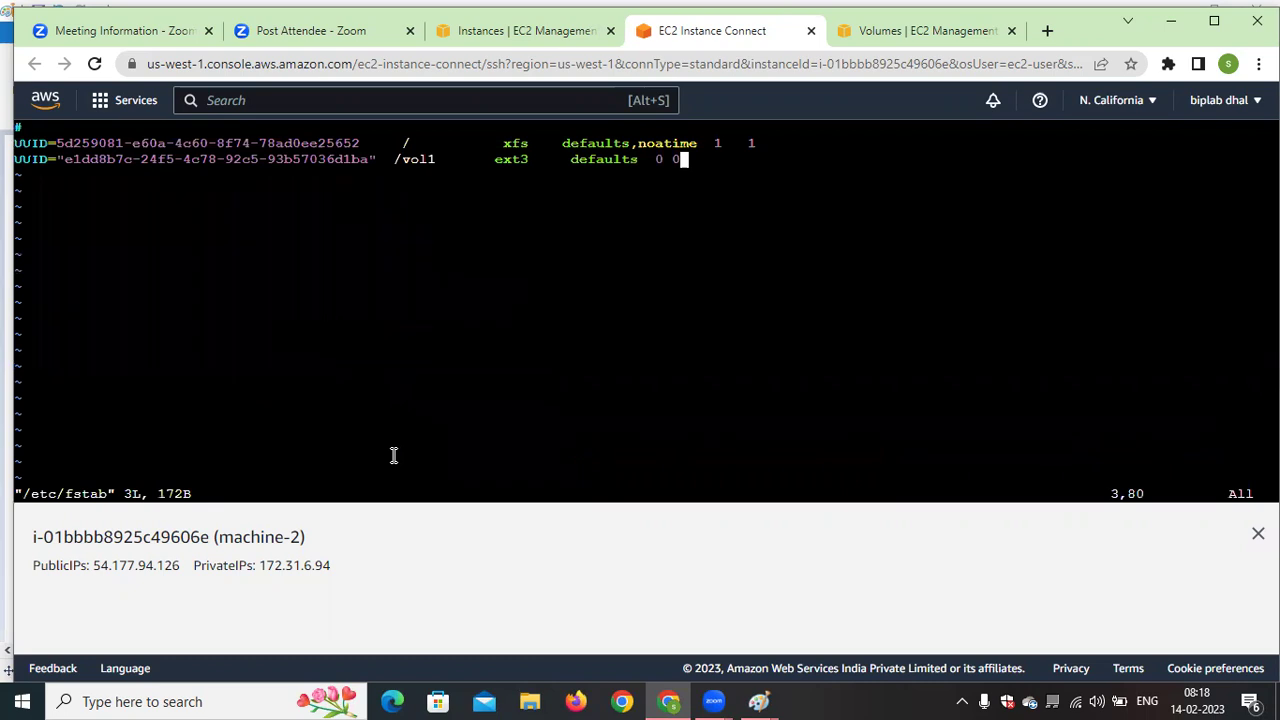
Add a line below the /vol1 entry with the copied UUID, mount point /vol2, type ext4, and options defaults 0 0
{"action": "key", "text": "a"}
{"action": "key", "text": "Return"}
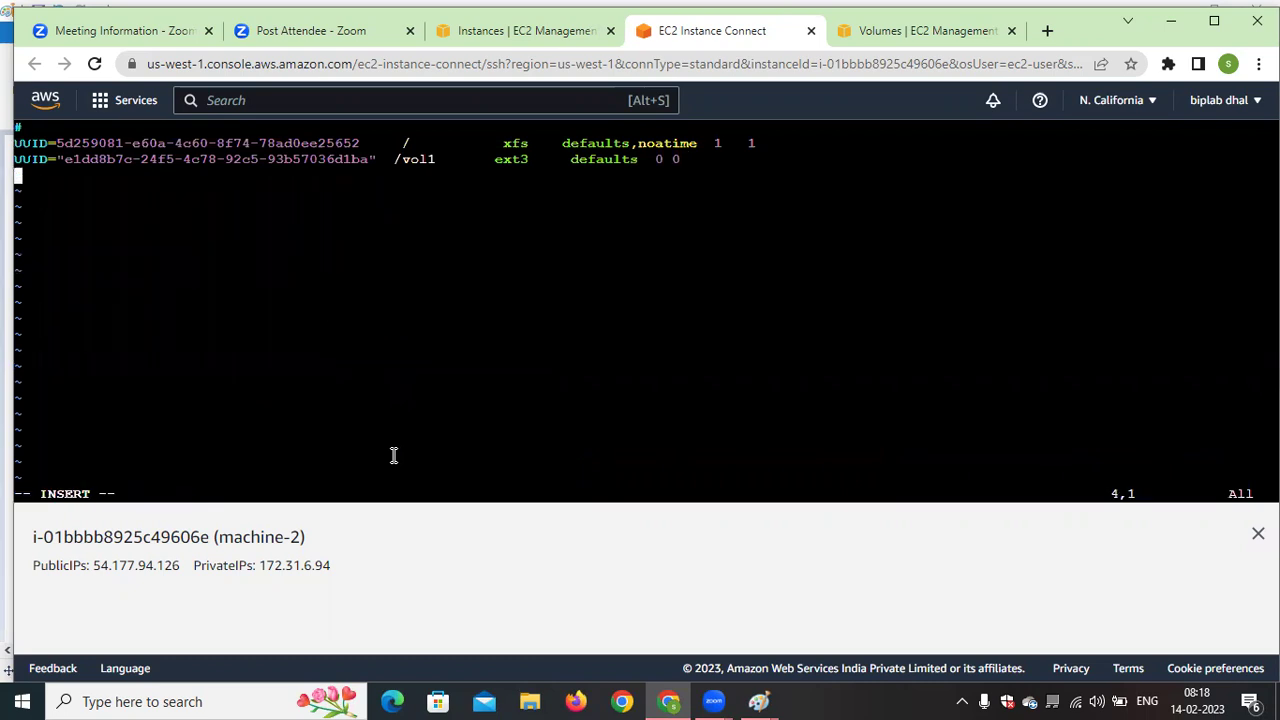
{"action": "right_click", "coordinate": [267, 313]}
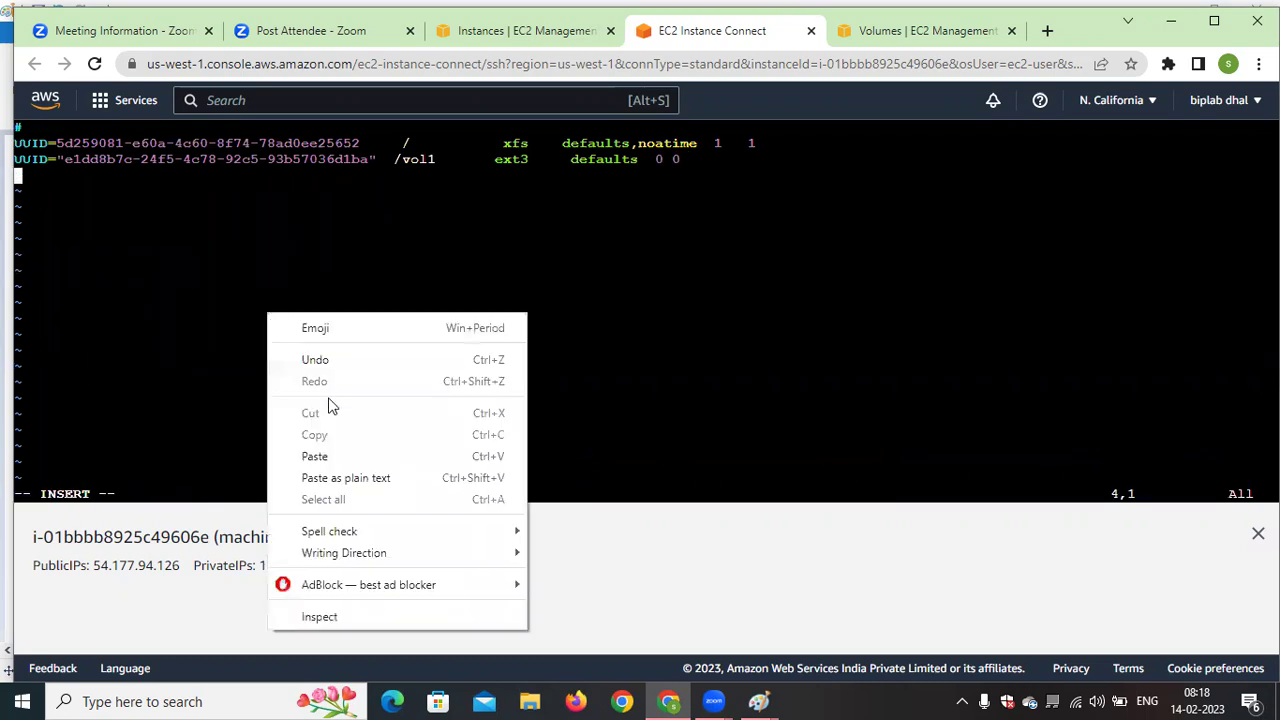
{"action": "left_click", "coordinate": [314, 456]}
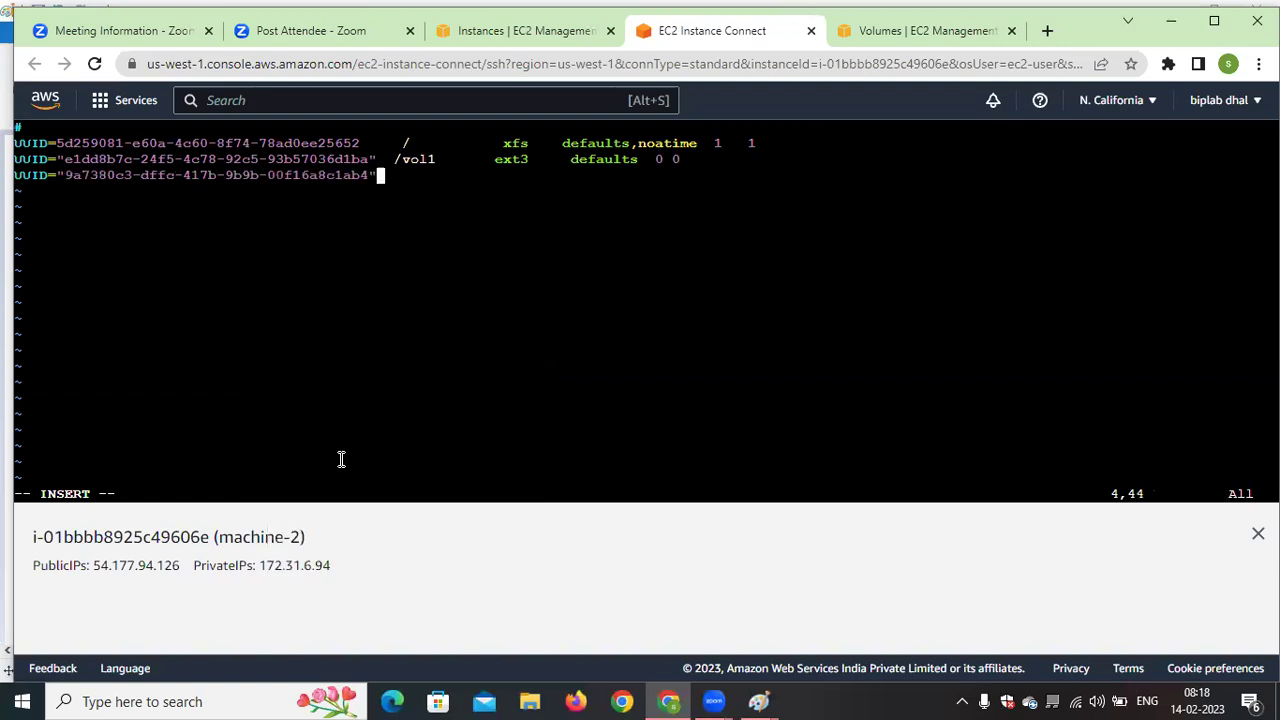
{"action": "type", "text": "/vol2       ext4  "}
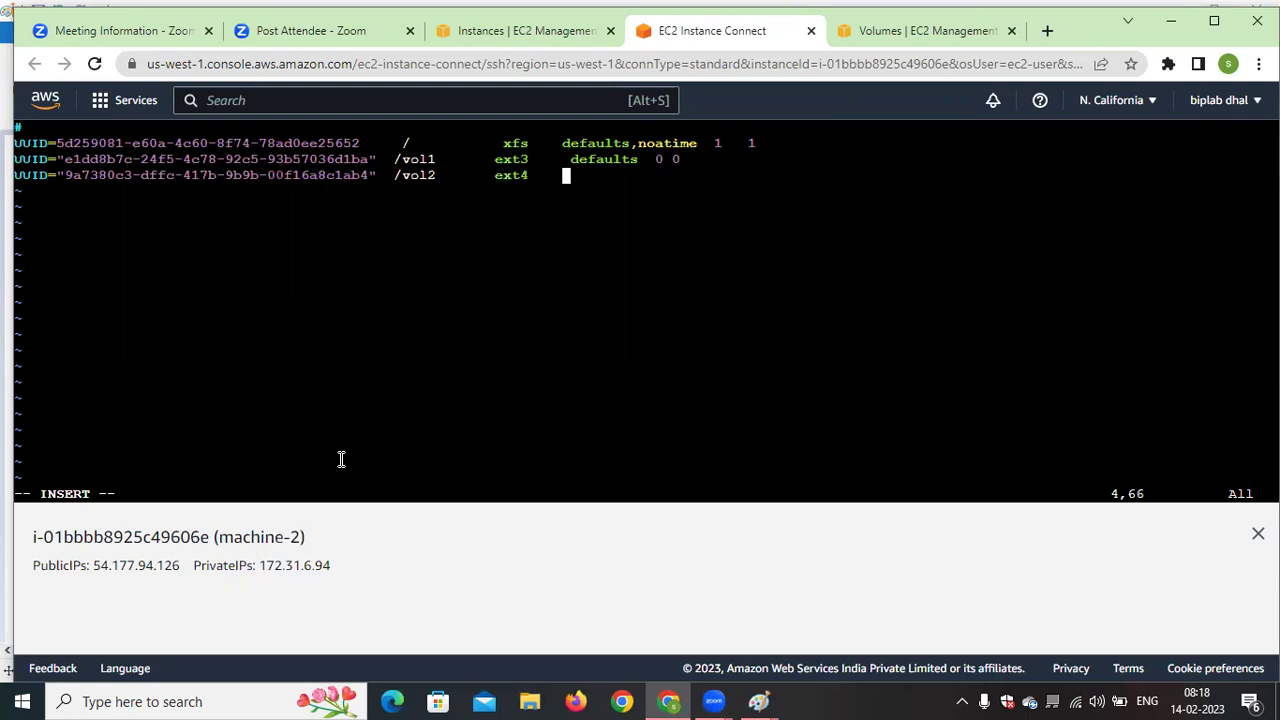
{"action": "type", "text": "   defaults "}
{"action": "type", "text": "0 0"}
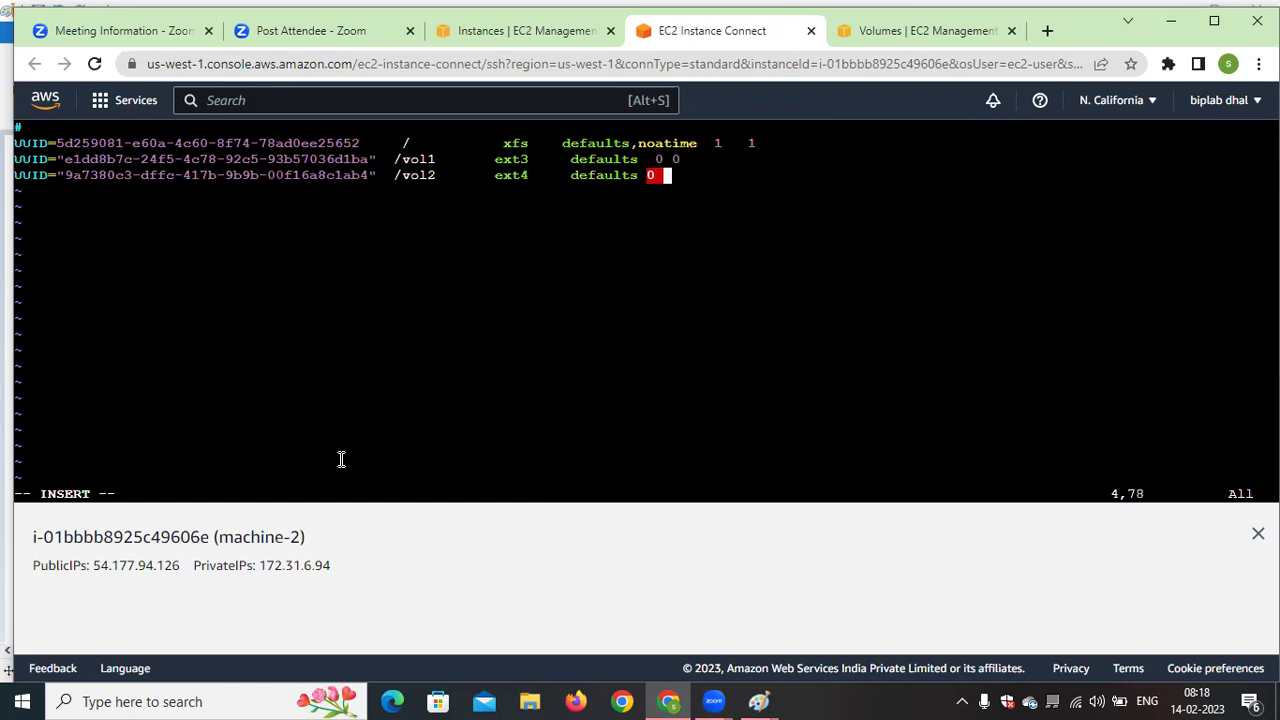
Save /etc/fstab, quit vim and mount all listed filesystems with mount -a
{"action": "key", "text": "Escape"}
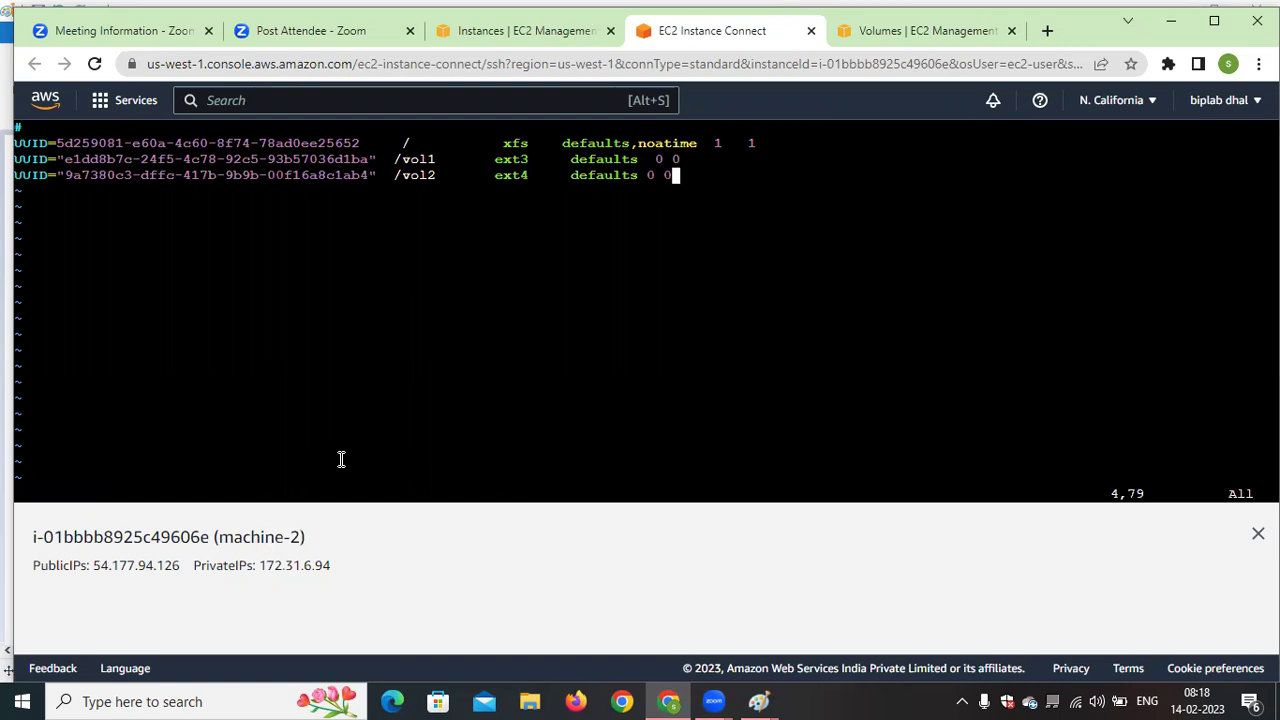
{"action": "key", "text": "shift+colon"}
{"action": "type", "text": "wq!"}
{"action": "key", "text": "Return"}
{"action": "key", "text": "Return"}
{"action": "key", "text": "Return"}
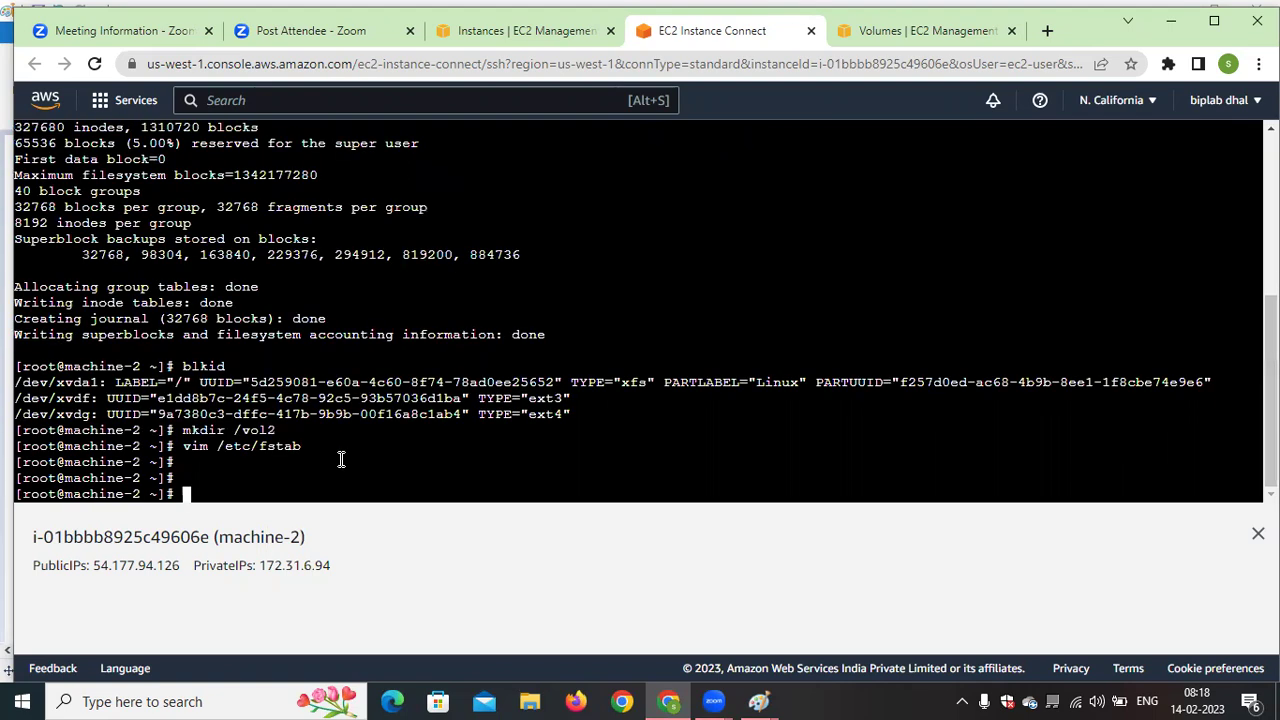
{"action": "type", "text": "mount -a"}
{"action": "key", "text": "Return"}
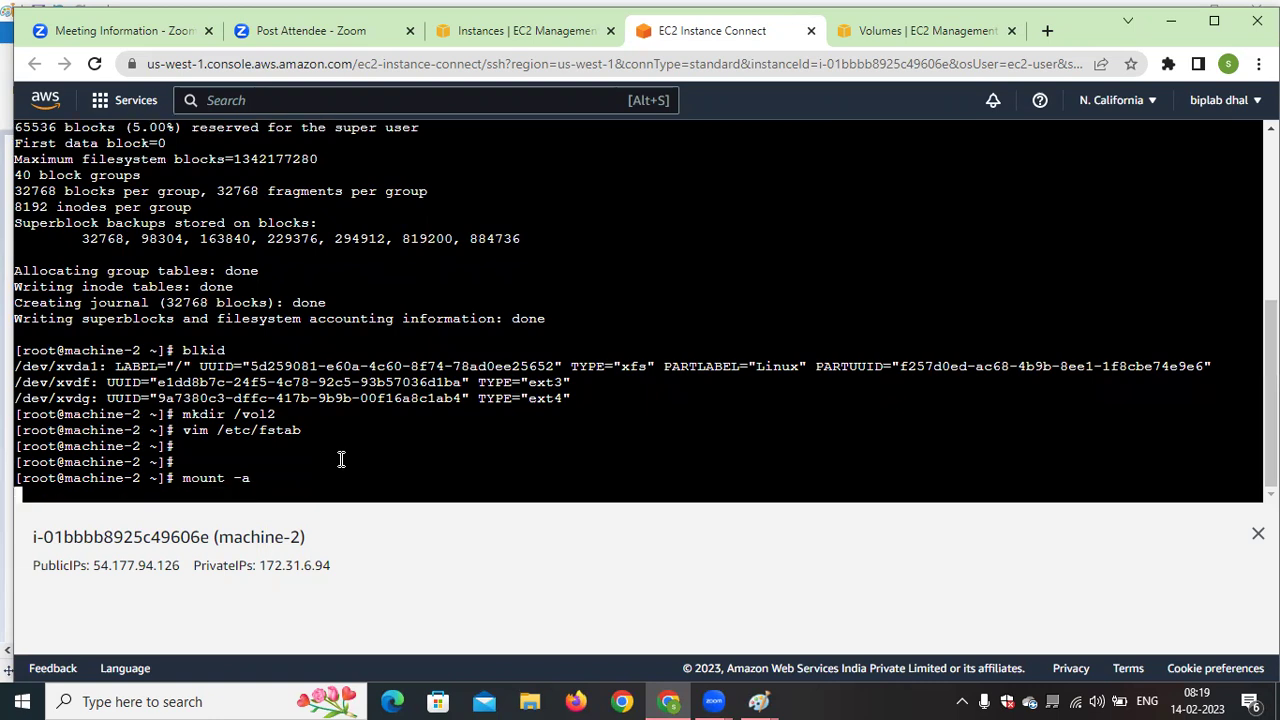
List the mounted filesystems and their disk usage in human-readable form with df -h
{"action": "type", "text": "df -h"}
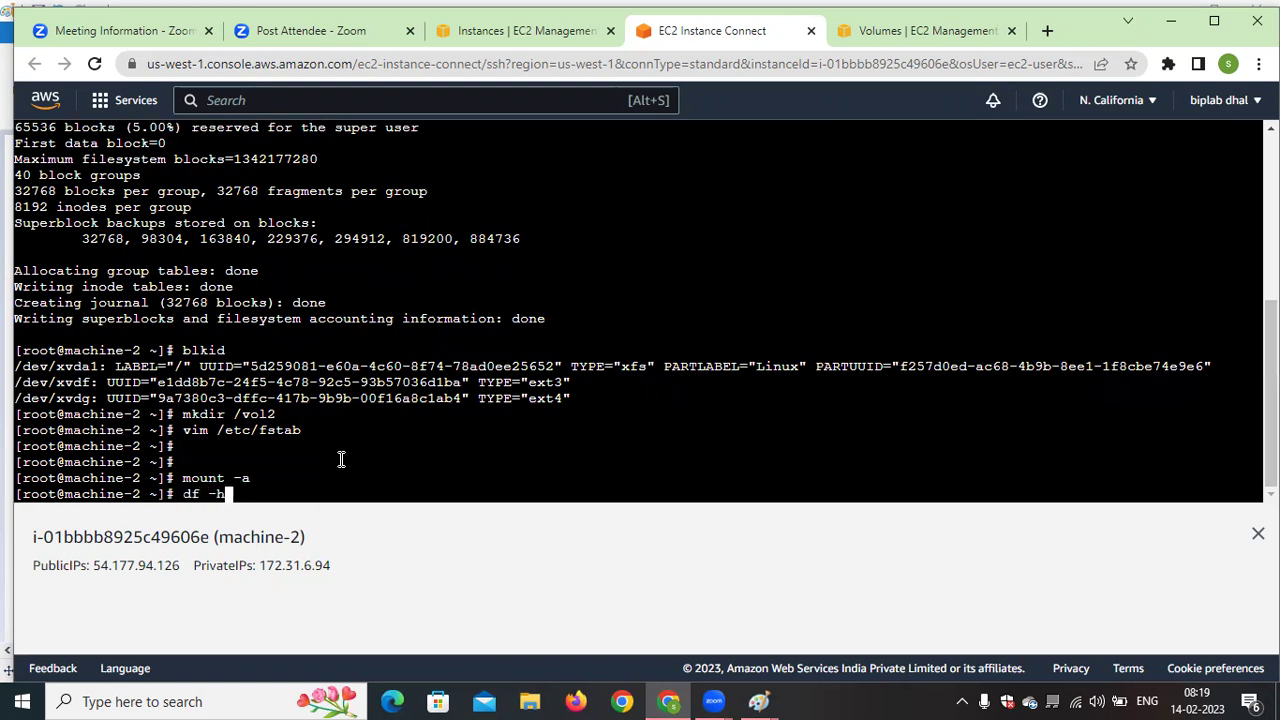
{"action": "key", "text": "Return"}
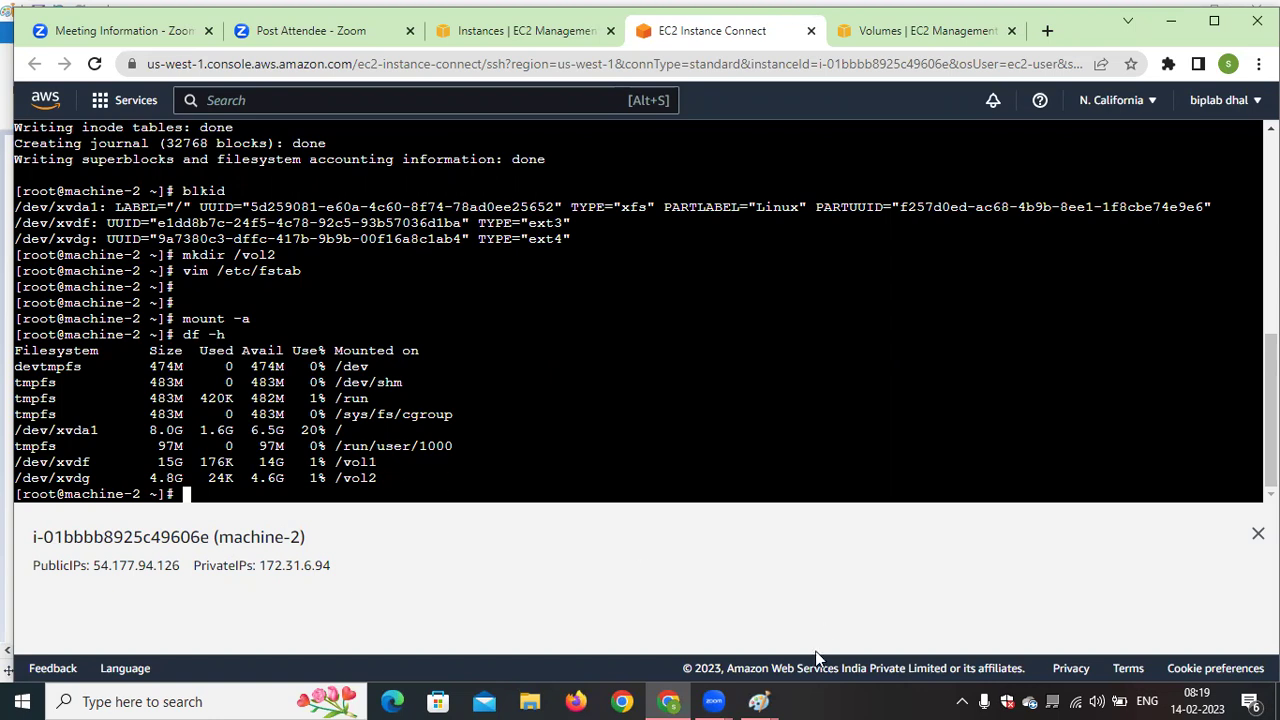
Switch to the Paint diagram and draw a block arrow from the volume -15gb box to the 5gb box
{"action": "left_click", "coordinate": [760, 701]}
{"action": "left_click", "coordinate": [1096, 636]}
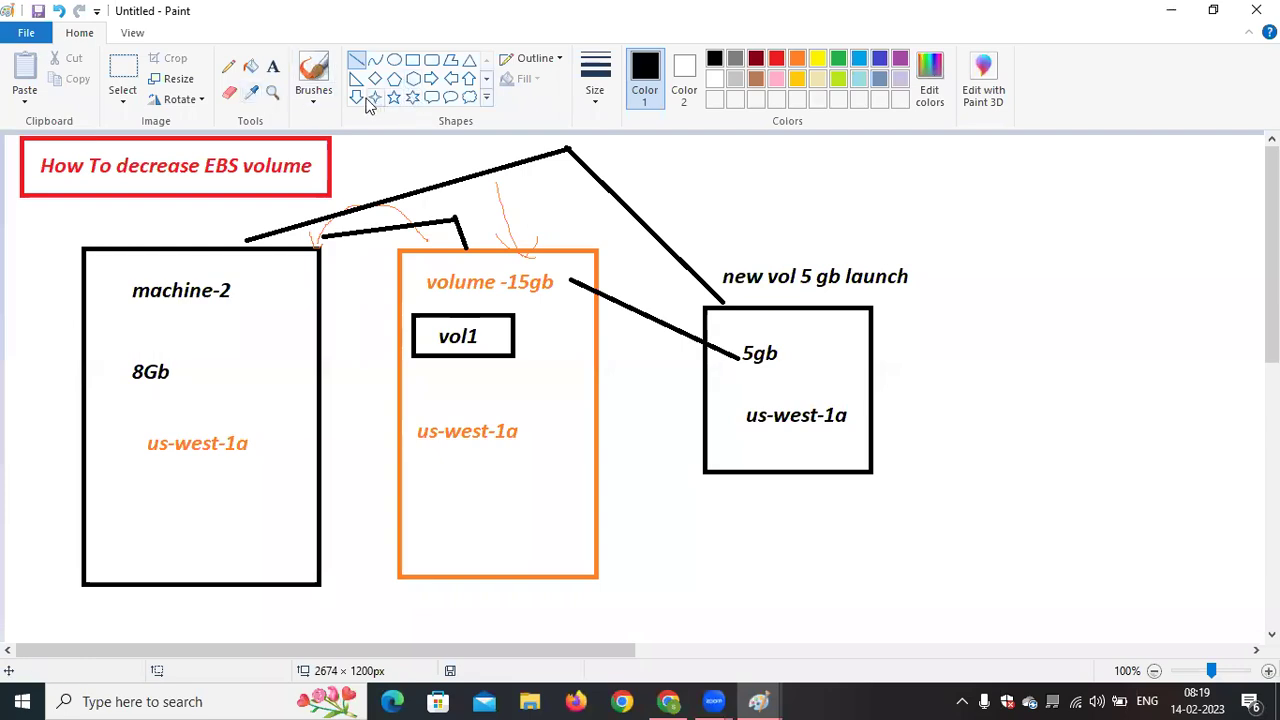
{"action": "left_click", "coordinate": [431, 78]}
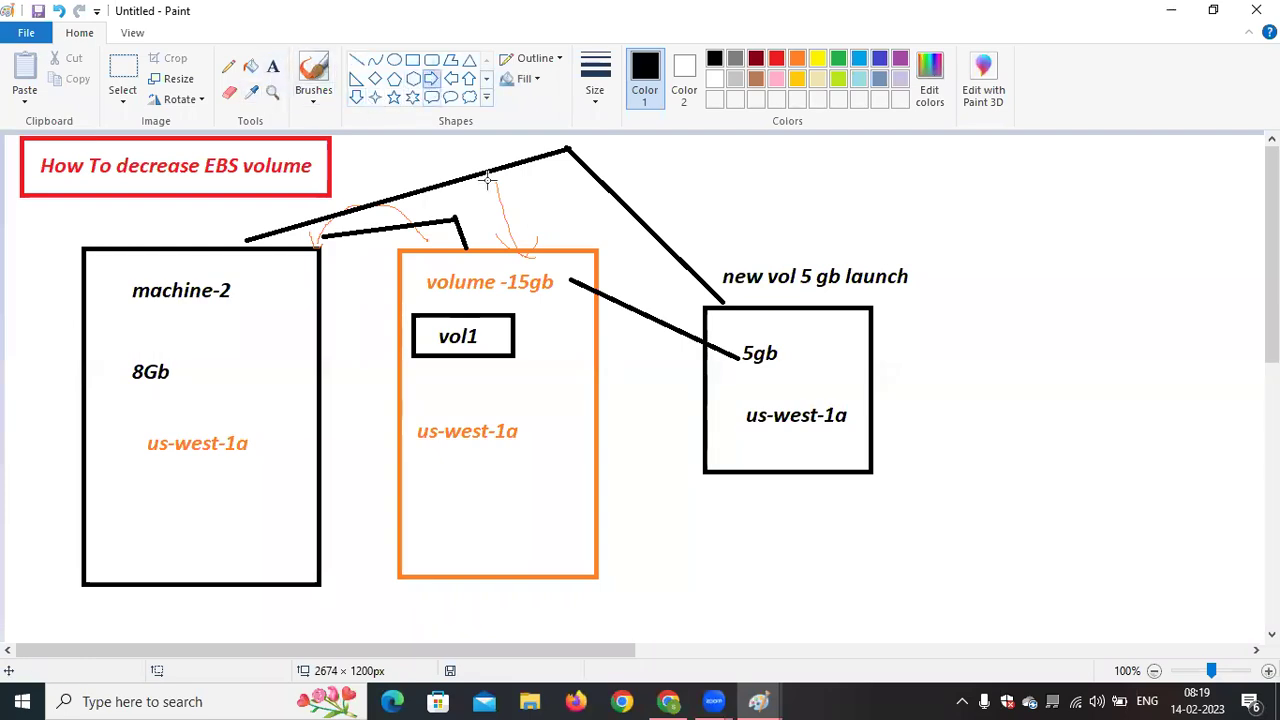
{"action": "mouse_move", "coordinate": [557, 350]}
{"action": "left_mouse_down"}
{"action": "mouse_move", "coordinate": [602, 383]}
{"action": "mouse_move", "coordinate": [683, 386]}
{"action": "mouse_move", "coordinate": [721, 370]}
{"action": "mouse_move", "coordinate": [737, 395]}
{"action": "left_mouse_up"}
{"action": "left_click", "coordinate": [717, 487]}
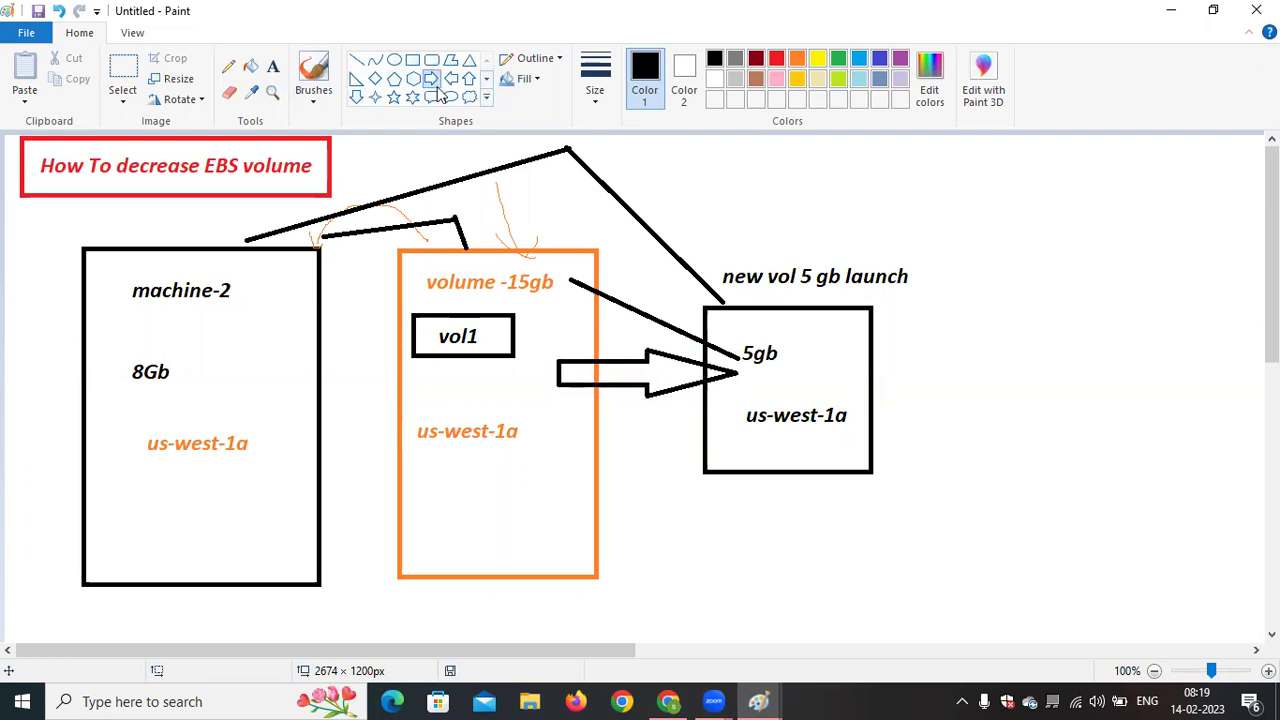
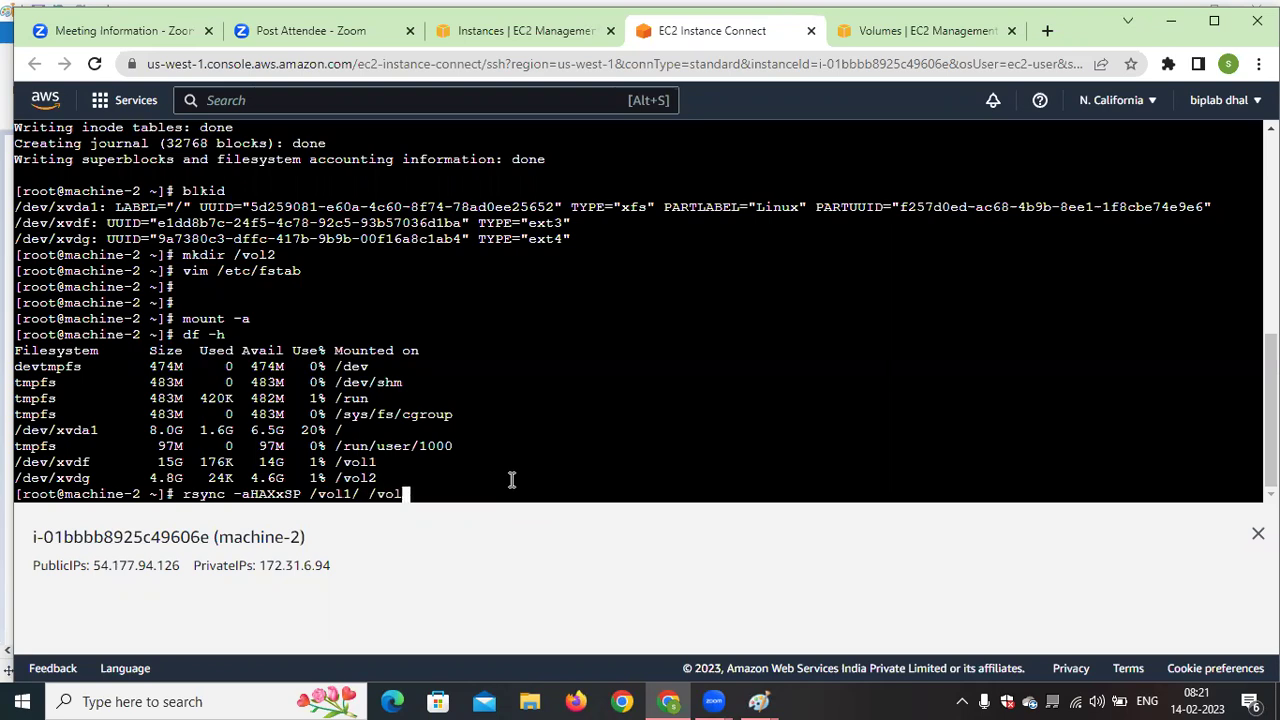
Copy the data with rsync -aHAXxSP /vol1/ /vol2 and check disk usage with df -h
{"action": "type", "text": "2"}
{"action": "key", "text": "Return"}
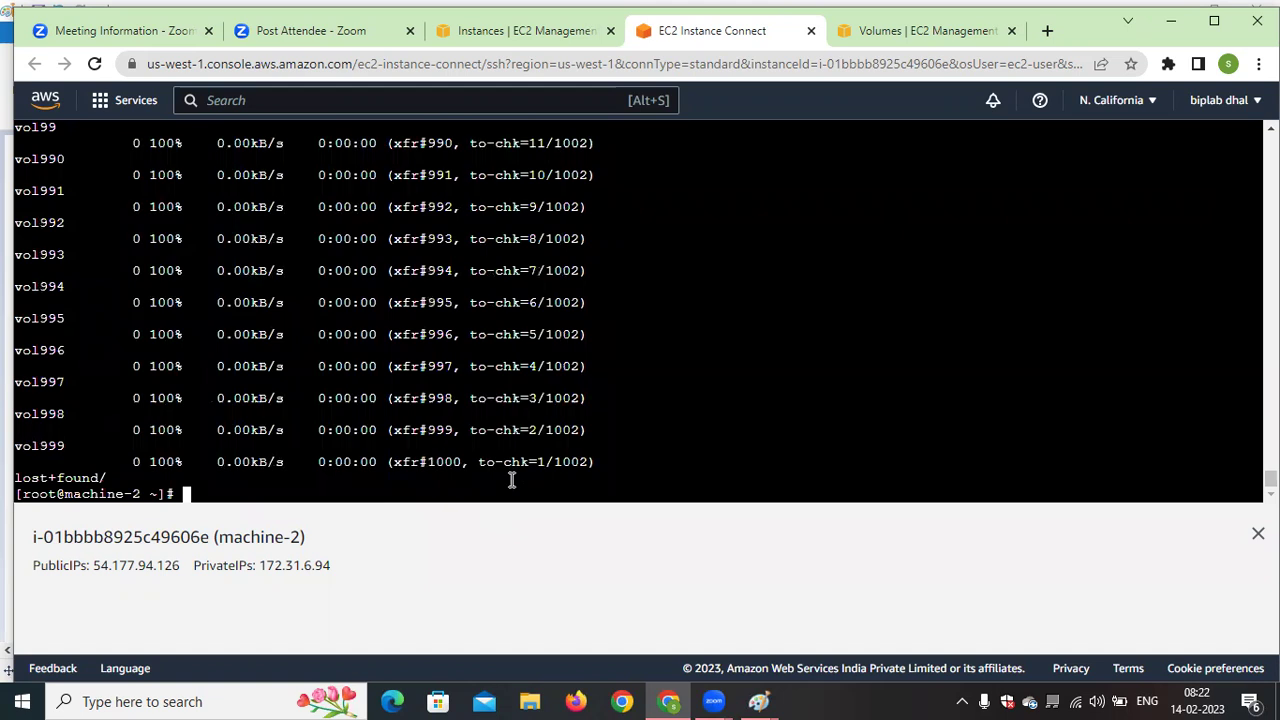
{"action": "type", "text": "df -h"}
{"action": "key", "text": "Return"}
{"action": "left_click_drag", "start_coordinate": [398, 480], "coordinate": [340, 465]}
{"action": "left_click", "coordinate": [490, 479]}
{"action": "left_click", "coordinate": [515, 484]}
Change to /vol1, list its files and return to the home directory
{"action": "type", "text": "cd "}
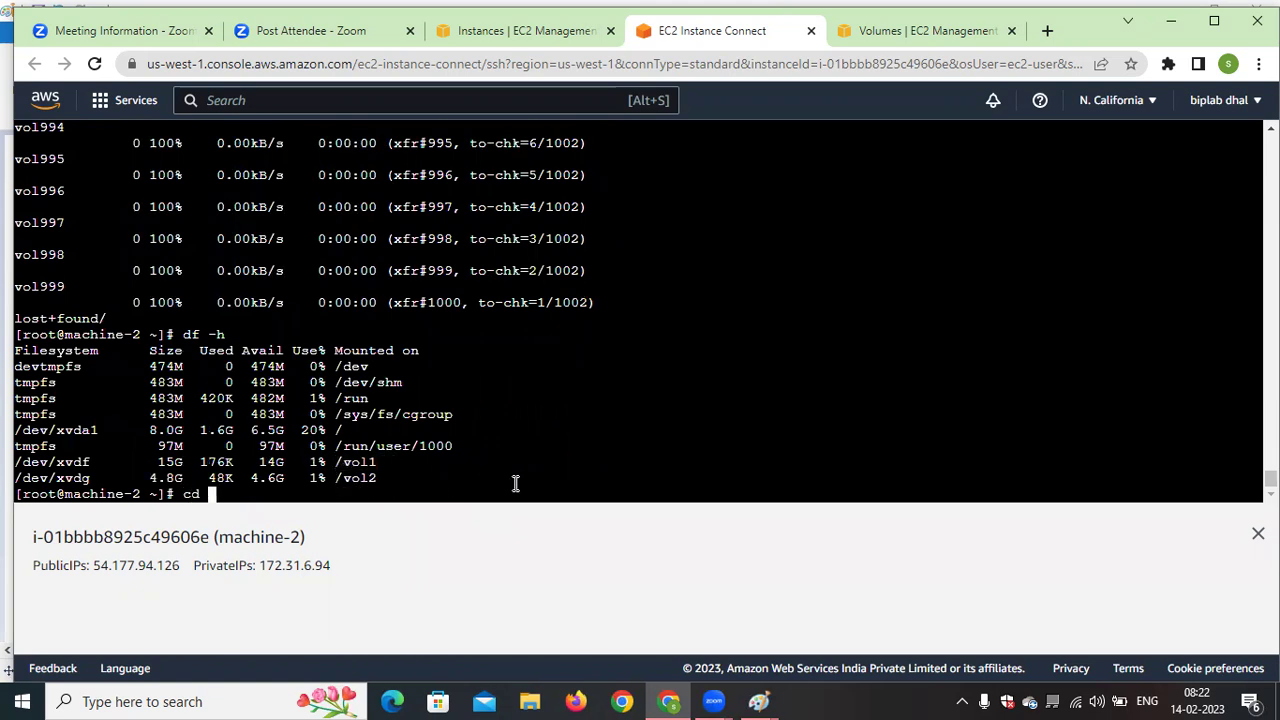
{"action": "type", "text": "/vol1"}
{"action": "key", "text": "Return"}
{"action": "type", "text": "ls"}
{"action": "key", "text": "Return"}
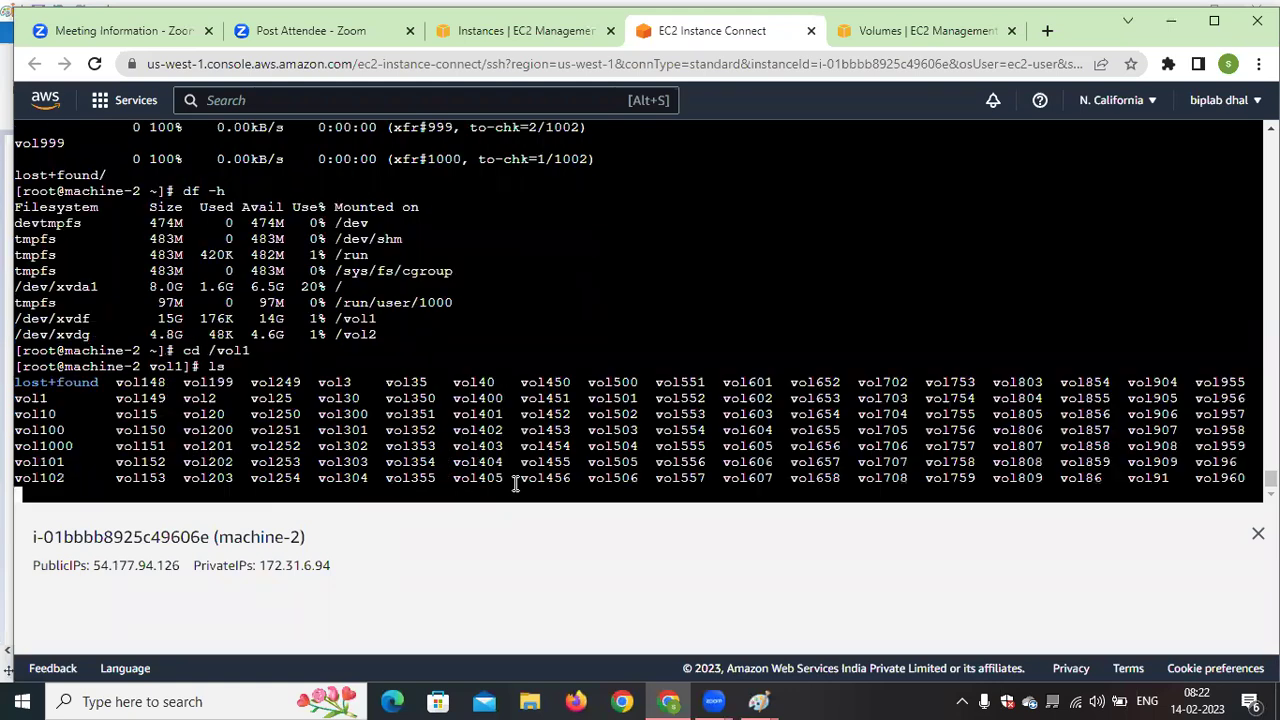
{"action": "type", "text": "ccd"}
{"action": "key", "text": "BackSpace"}
{"action": "key", "text": "BackSpace"}
{"action": "type", "text": "d"}
{"action": "key", "text": "Return"}
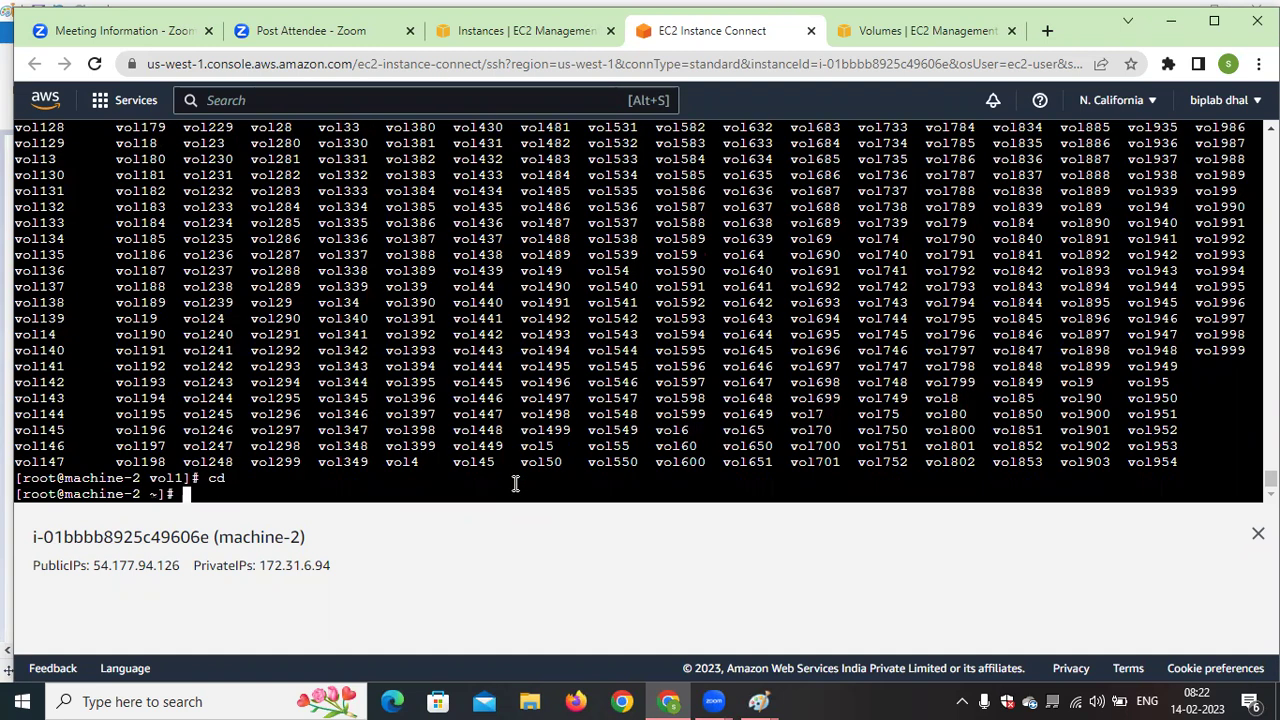
Change to /vol2 and list its files to check the copied data
{"action": "type", "text": "cd /vol2"}
{"action": "key", "text": "Return"}
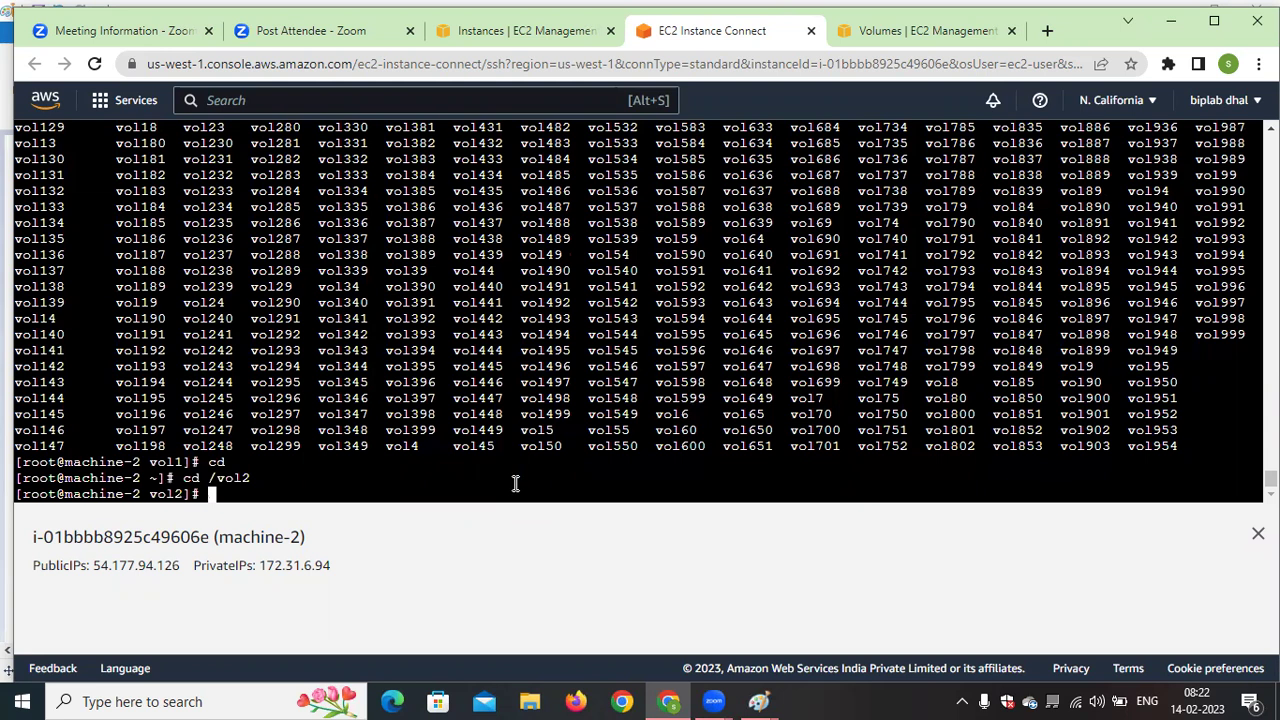
{"action": "type", "text": "ls"}
{"action": "key", "text": "Return"}
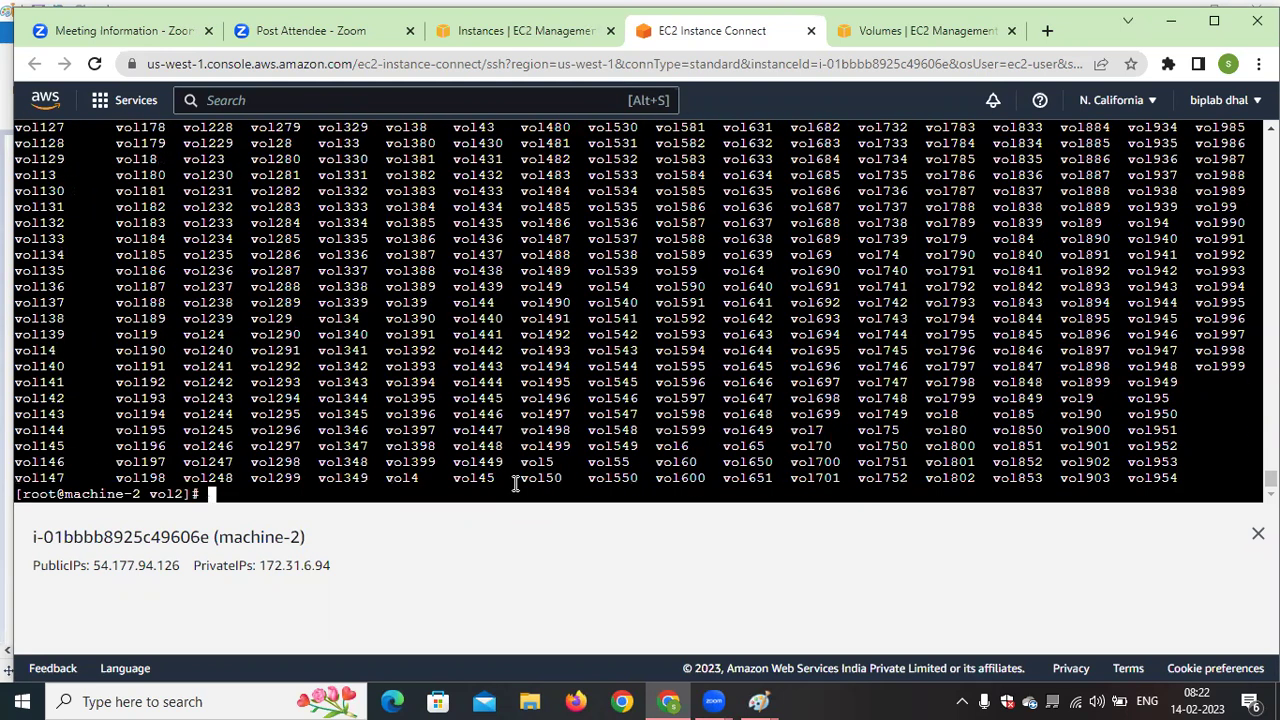
Glance at the Paint diagram, then from the terminal's home directory list the mounted filesystems with df -h
{"action": "left_click", "coordinate": [743, 700]}
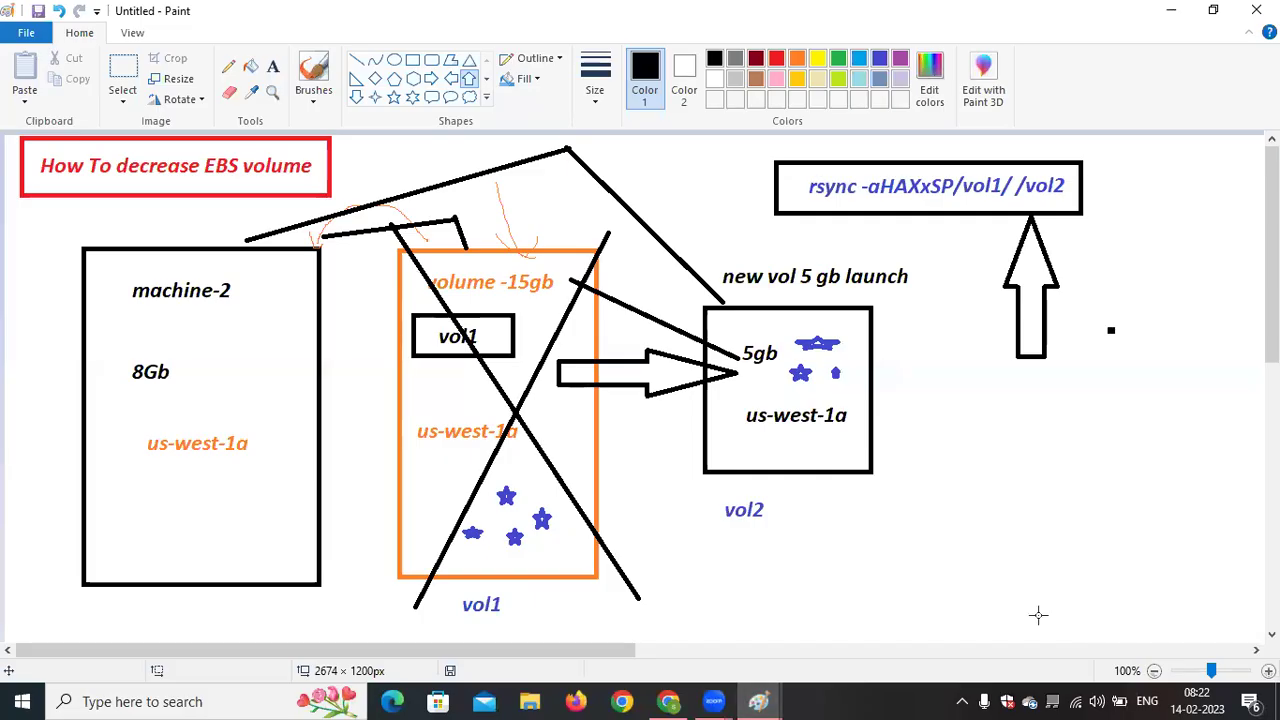
{"action": "left_click", "coordinate": [668, 701]}
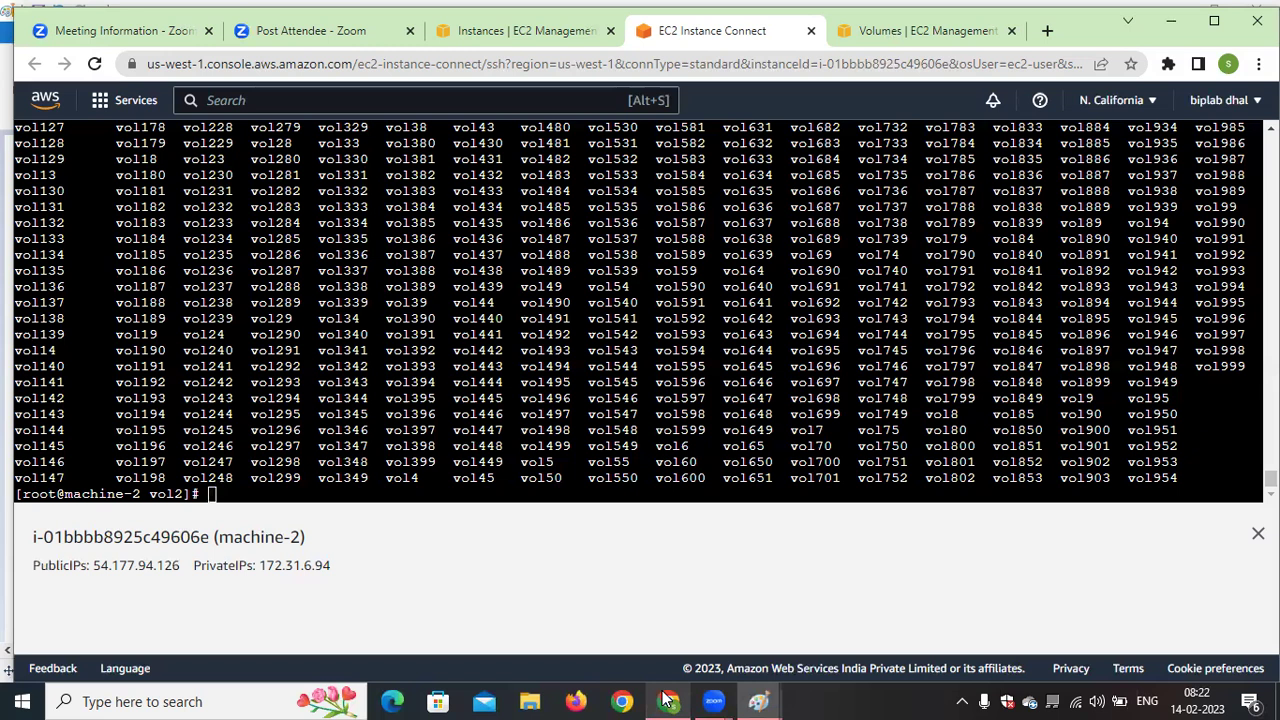
{"action": "type", "text": "cd"}
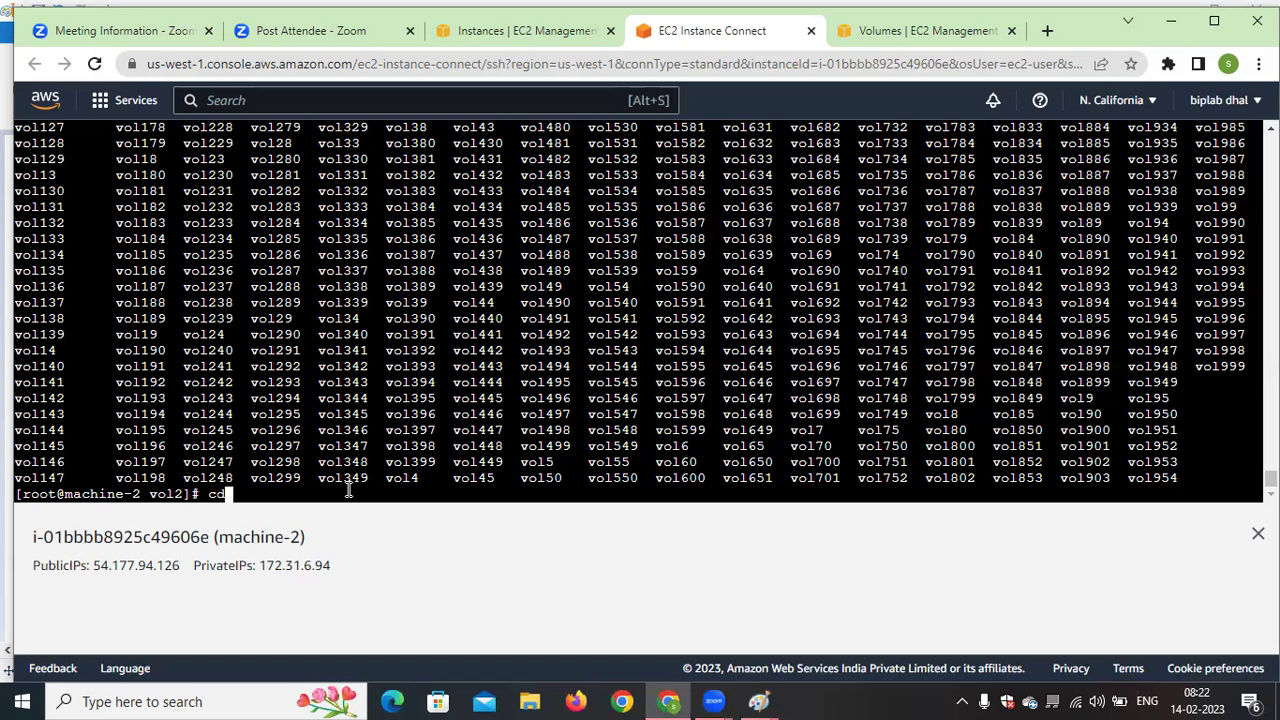
{"action": "key", "text": "Return"}
{"action": "type", "text": "df -h"}
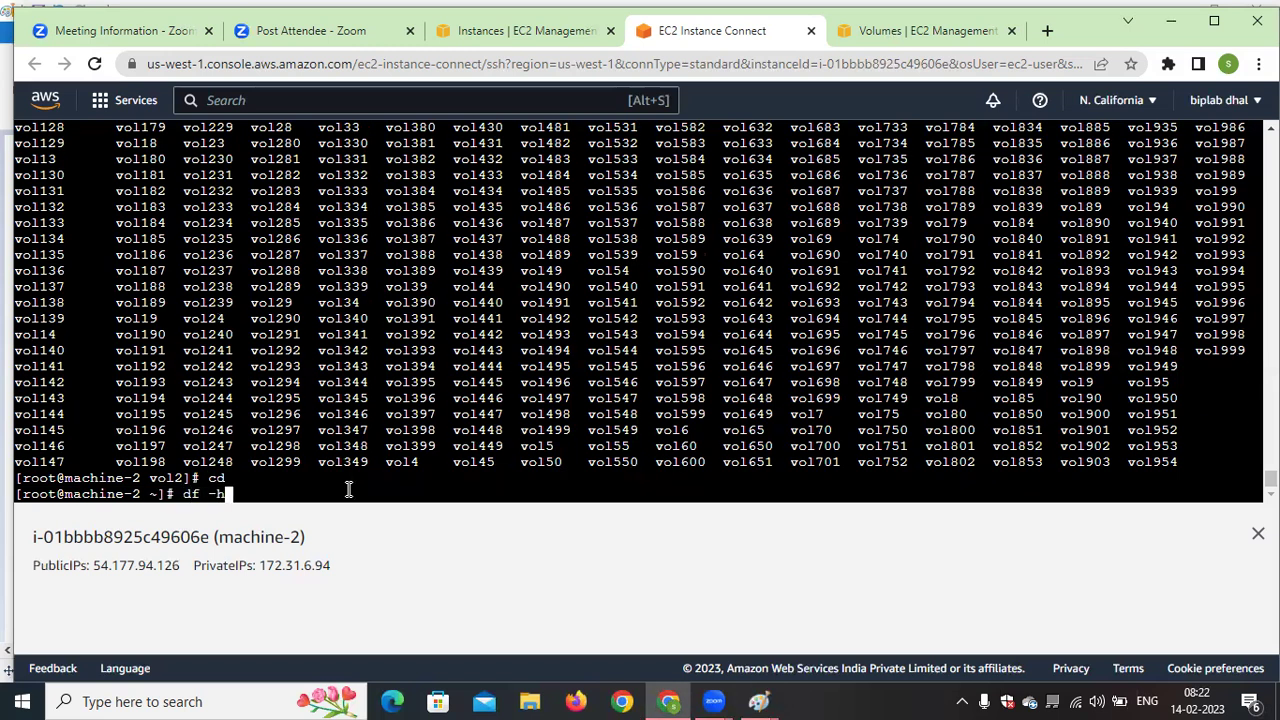
{"action": "key", "text": "Return"}
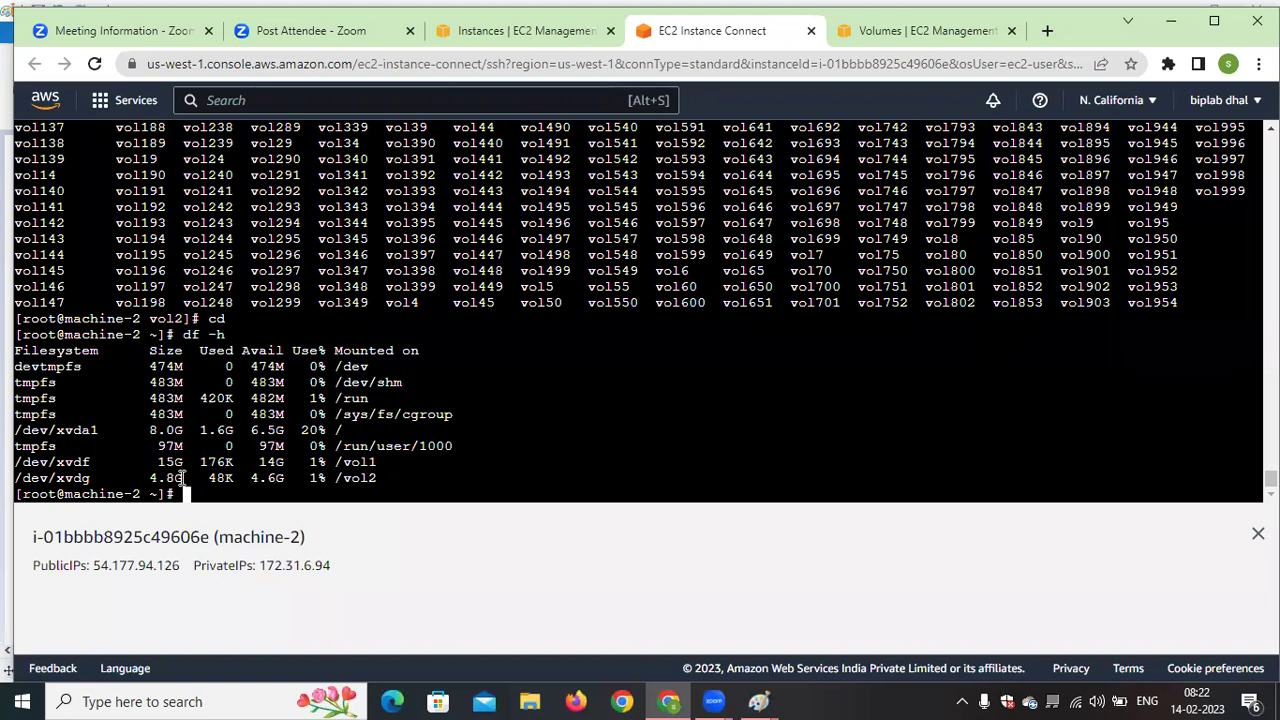
Unmount /vol1 and check the mounted filesystems with df -h
{"action": "left_click_drag", "start_coordinate": [388, 460], "coordinate": [24, 462]}
{"action": "left_click", "coordinate": [275, 493]}
{"action": "type", "text": "umount /vol1"}
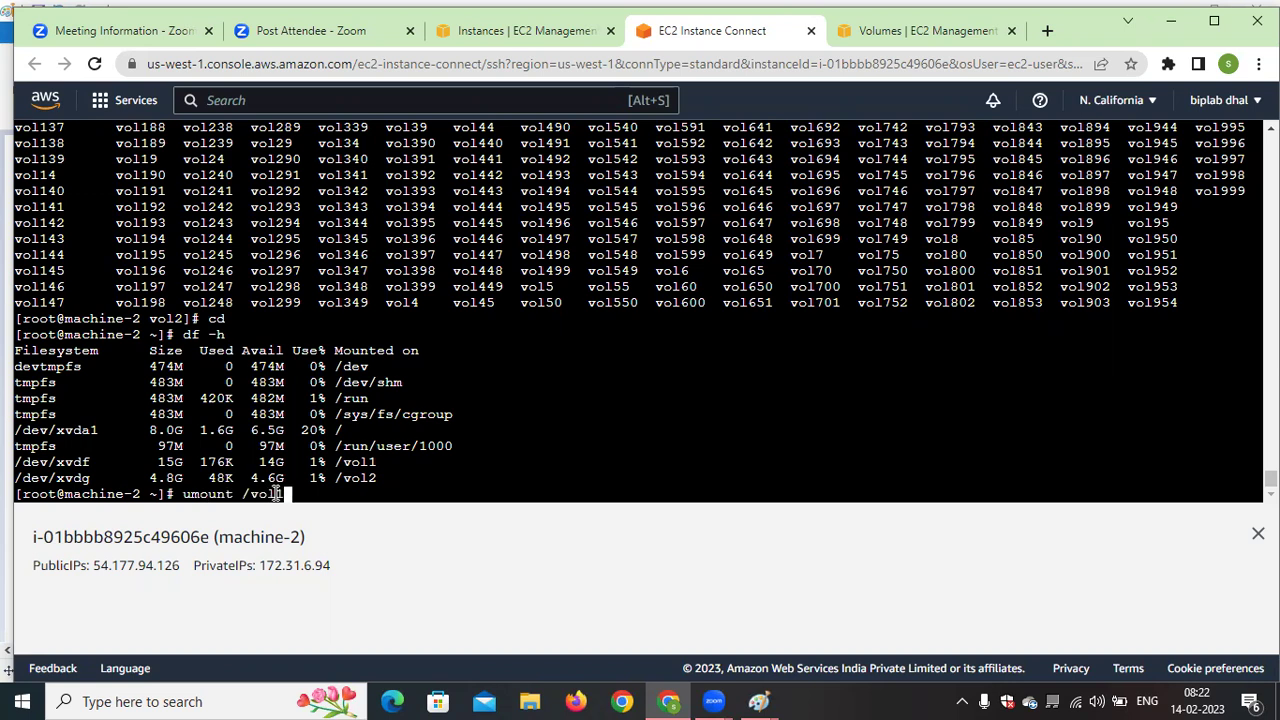
{"action": "key", "text": "Return"}
{"action": "type", "text": "df -h"}
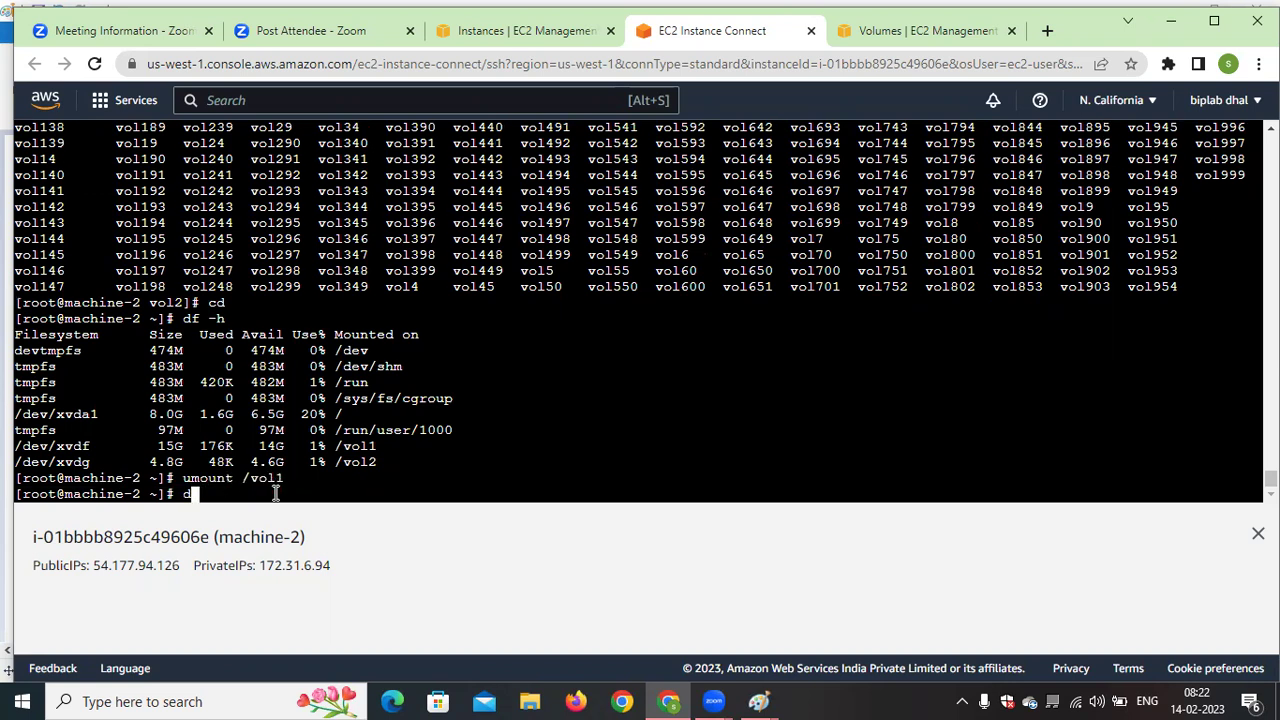
{"action": "key", "text": "Return"}
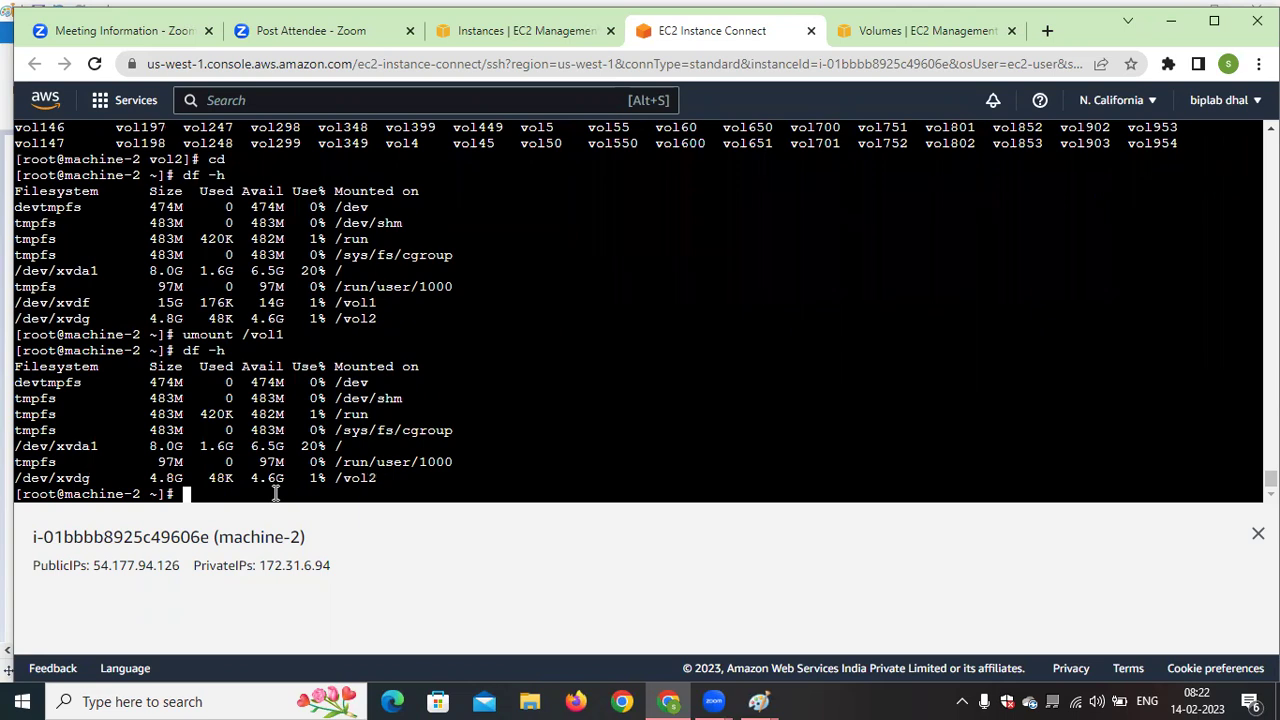
Open /etc/fstab in vim and delete the /vol1 entry line
{"action": "type", "text": "vim /etc/fs"}
{"action": "key", "text": "Tab"}
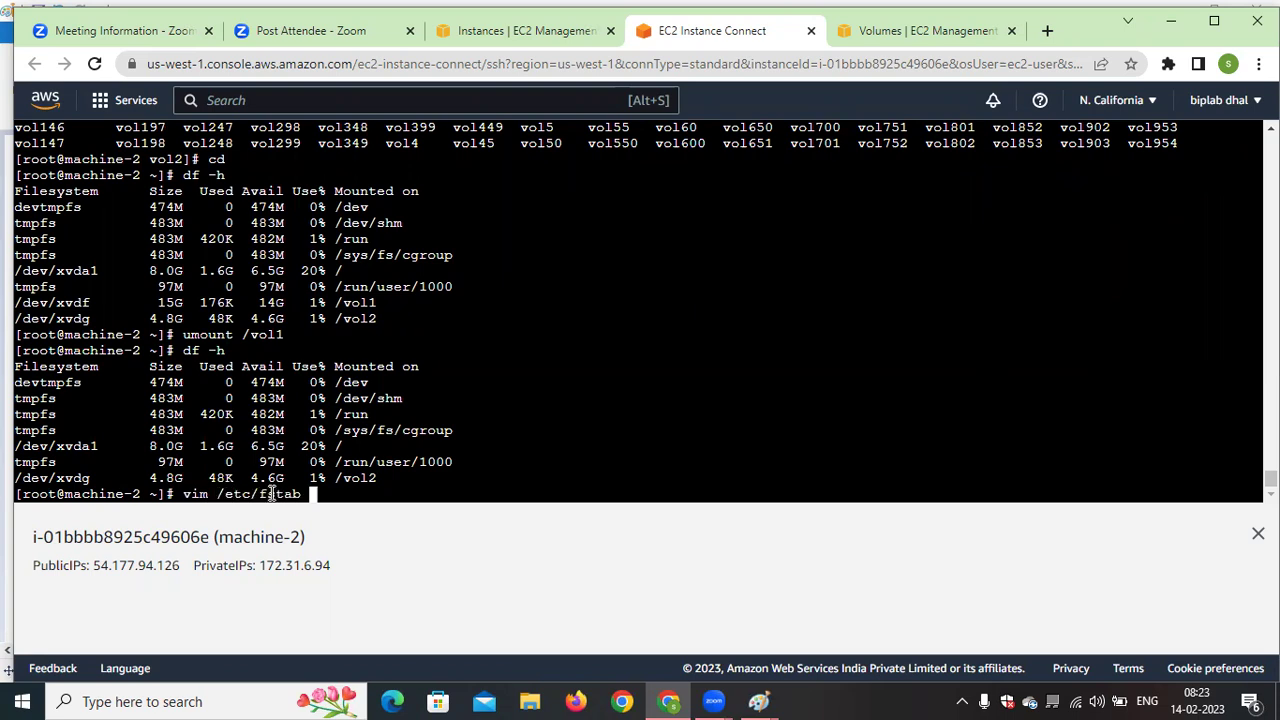
{"action": "key", "text": "Return"}
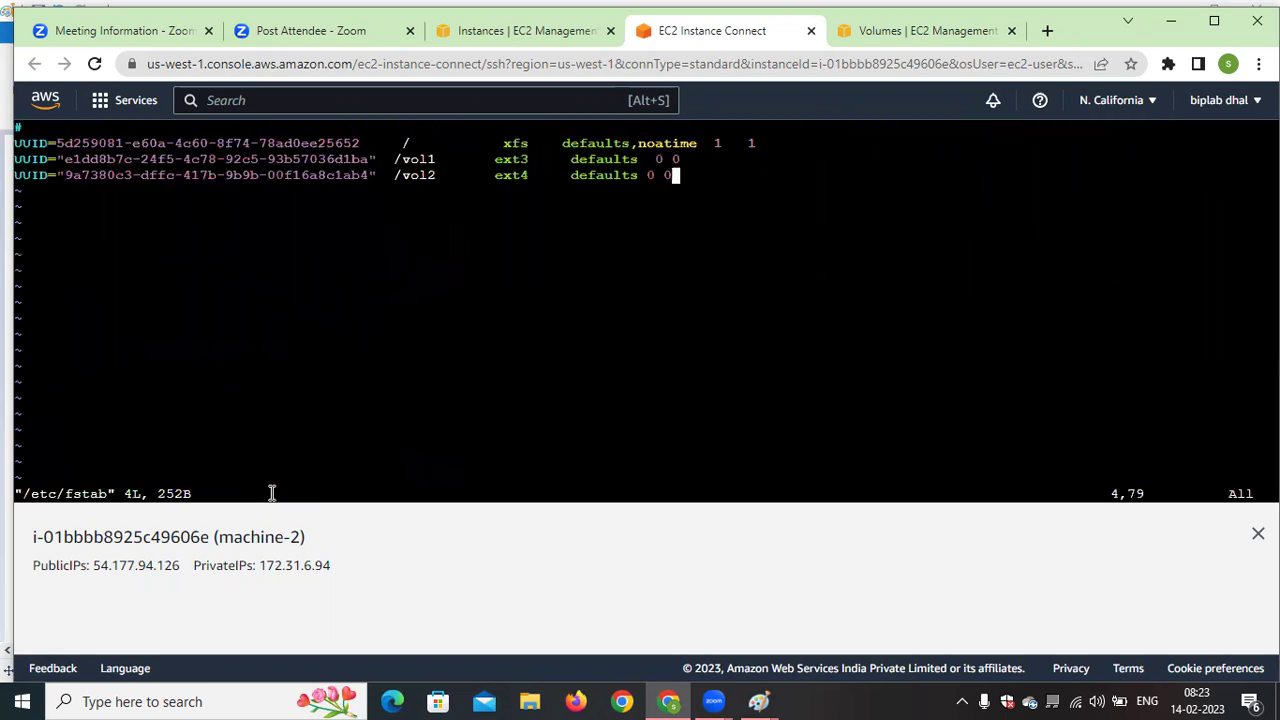
{"action": "key", "text": "Up"}
{"action": "key", "text": "Left"}
{"action": "key", "text": "Left"}
{"action": "key", "text": "Left"}
{"action": "key", "text": "Left"}
{"action": "key", "text": "Left"}
{"action": "key", "text": "Left"}
{"action": "key", "text": "Left"}
{"action": "key", "text": "Left"}
{"action": "key", "text": "Left"}
{"action": "key", "text": "Left"}
{"action": "key", "text": "Left"}
{"action": "key", "text": "Left"}
{"action": "key", "text": "Left"}
{"action": "key", "text": "Left"}
{"action": "key", "text": "Left"}
{"action": "key", "text": "Left"}
{"action": "key", "text": "Left"}
{"action": "key", "text": "Left"}
{"action": "key", "text": "Left"}
{"action": "key", "text": "Left"}
{"action": "key", "text": "Left"}
{"action": "key", "text": "Left"}
{"action": "key", "text": "Left"}
{"action": "key", "text": "Left"}
{"action": "key", "text": "Left"}
{"action": "key", "text": "Left"}
{"action": "key", "text": "Left"}
{"action": "key", "text": "Left"}
{"action": "key", "text": "Left"}
{"action": "key", "text": "Left"}
{"action": "key", "text": "Left"}
{"action": "key", "text": "Left"}
{"action": "key", "text": "Left"}
{"action": "key", "text": "Left"}
{"action": "key", "text": "Left"}
{"action": "key", "text": "Left"}
{"action": "key", "text": "Left"}
{"action": "key", "text": "Left"}
{"action": "key", "text": "Left"}
{"action": "key", "text": "Left"}
{"action": "key", "text": "Left"}
{"action": "key", "text": "Left"}
{"action": "key", "text": "Left"}
{"action": "key", "text": "Left"}
{"action": "key", "text": "Left"}
{"action": "key", "text": "Left"}
{"action": "key", "text": "Left"}
{"action": "key", "text": "Left"}
{"action": "key", "text": "Left"}
{"action": "key", "text": "Left"}
{"action": "key", "text": "d"}
{"action": "key", "text": "d"}
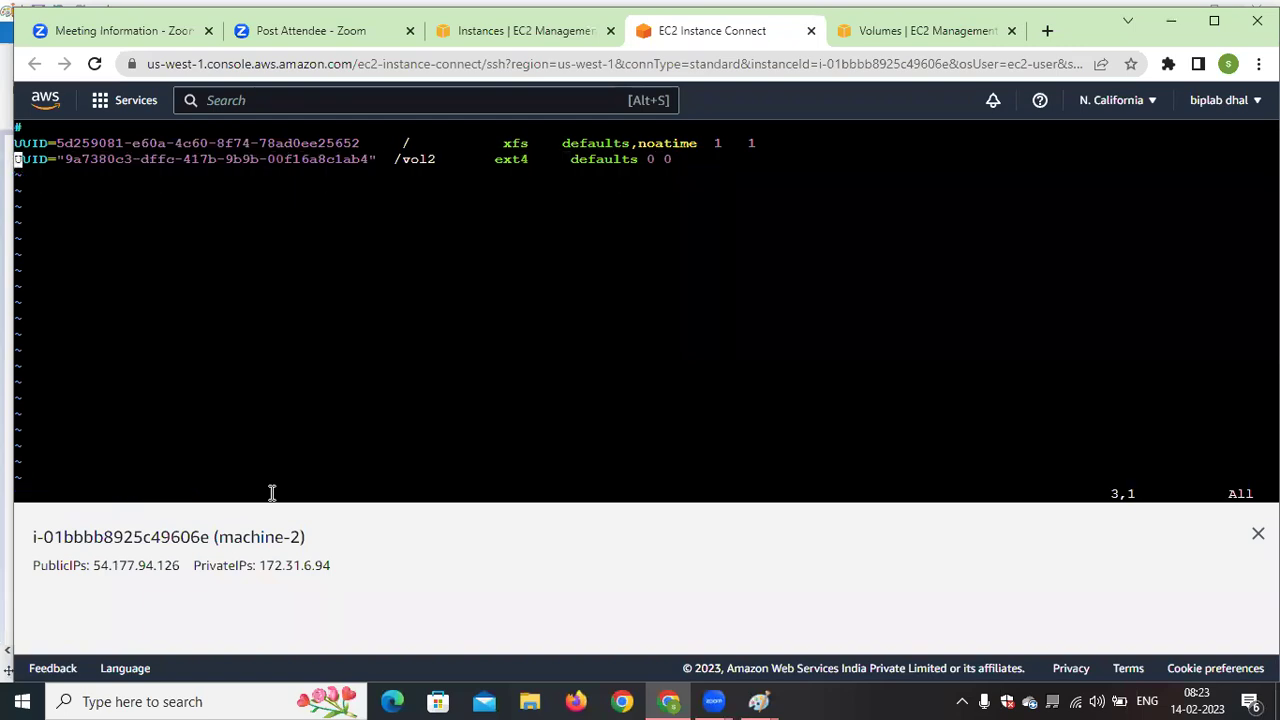
Save /etc/fstab without the /vol1 entry, quit vim and run mount -a
{"action": "type", "text": ":wq!"}
{"action": "key", "text": "Return"}
{"action": "key", "text": "Return"}
{"action": "key", "text": "Return"}
{"action": "type", "text": "mount -a"}
{"action": "key", "text": "Return"}
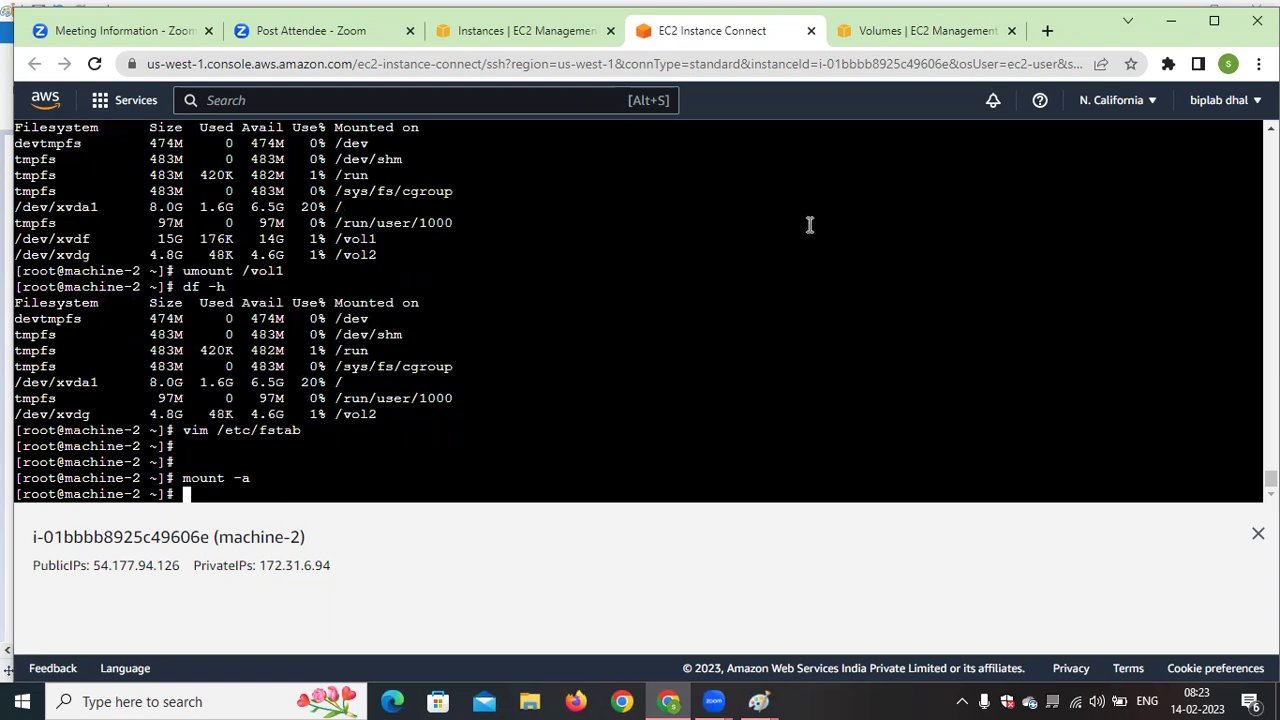
Detach the 15 GiB volume-1 in the EC2 Volumes list, confirm, and refresh the list to check its state
{"action": "left_click", "coordinate": [925, 31]}
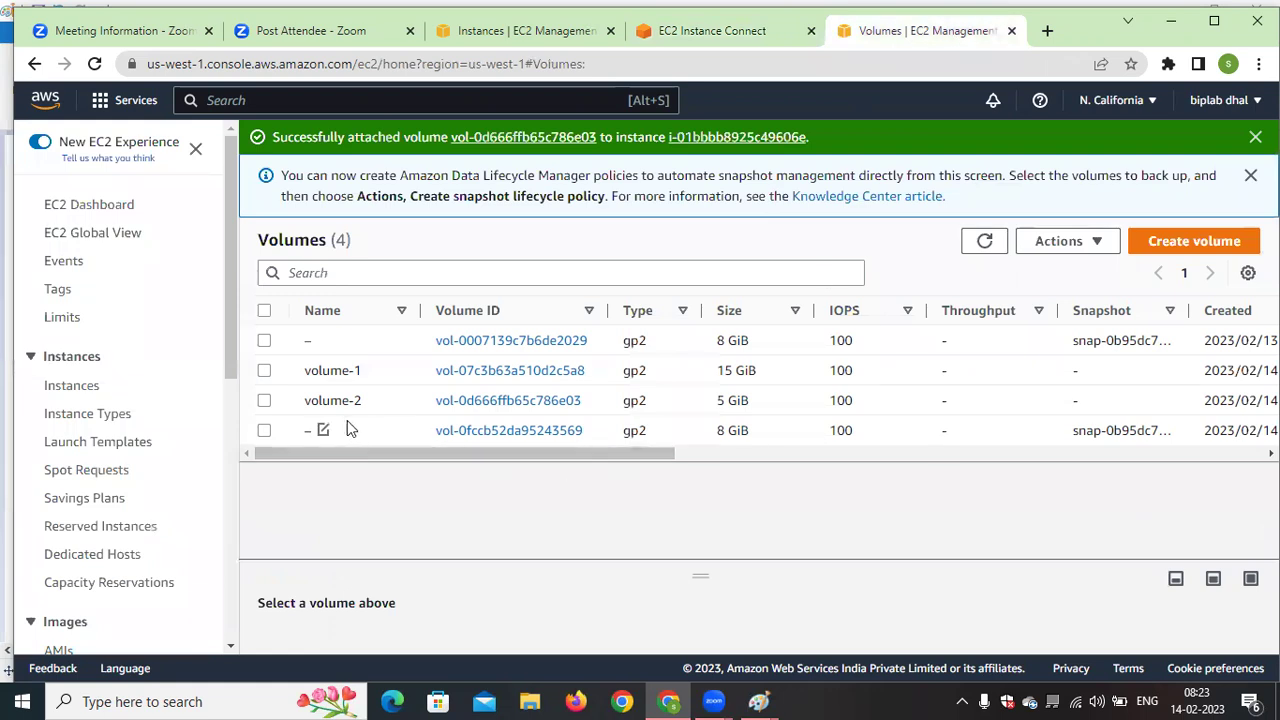
{"action": "left_click_drag", "start_coordinate": [441, 457], "coordinate": [351, 460]}
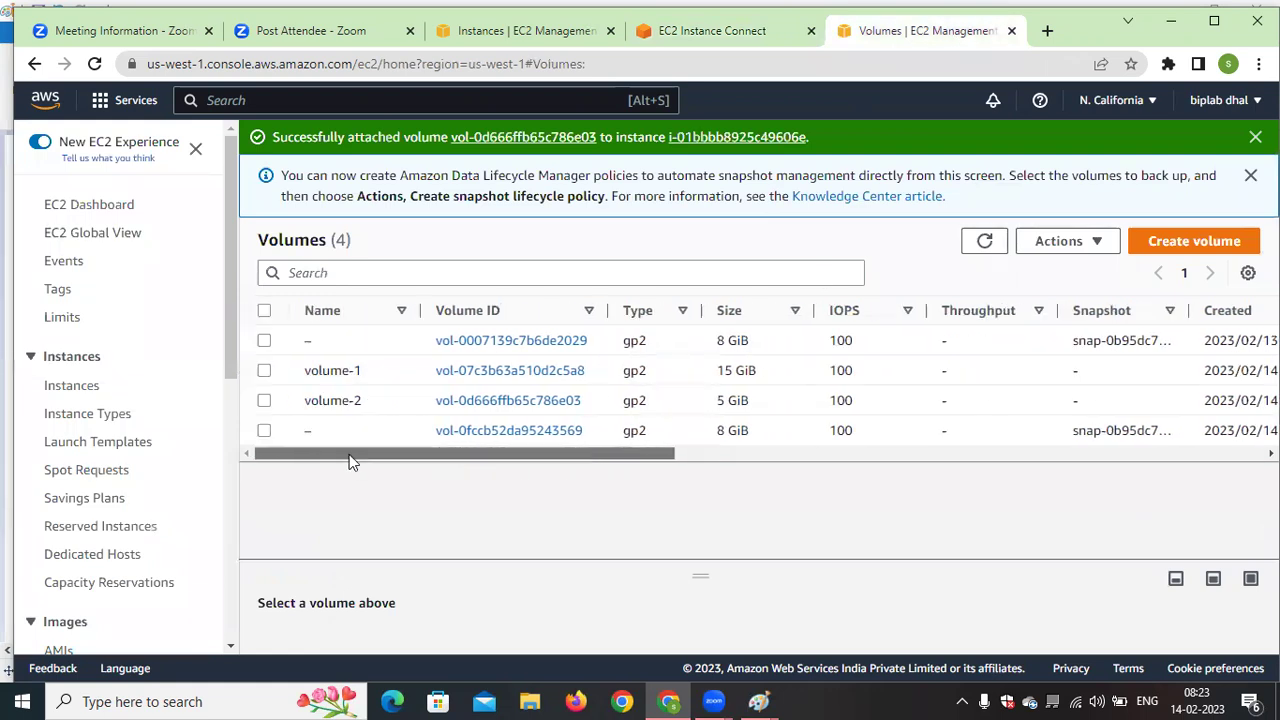
{"action": "left_click", "coordinate": [264, 370]}
{"action": "left_click", "coordinate": [1075, 243]}
{"action": "left_click", "coordinate": [980, 414]}
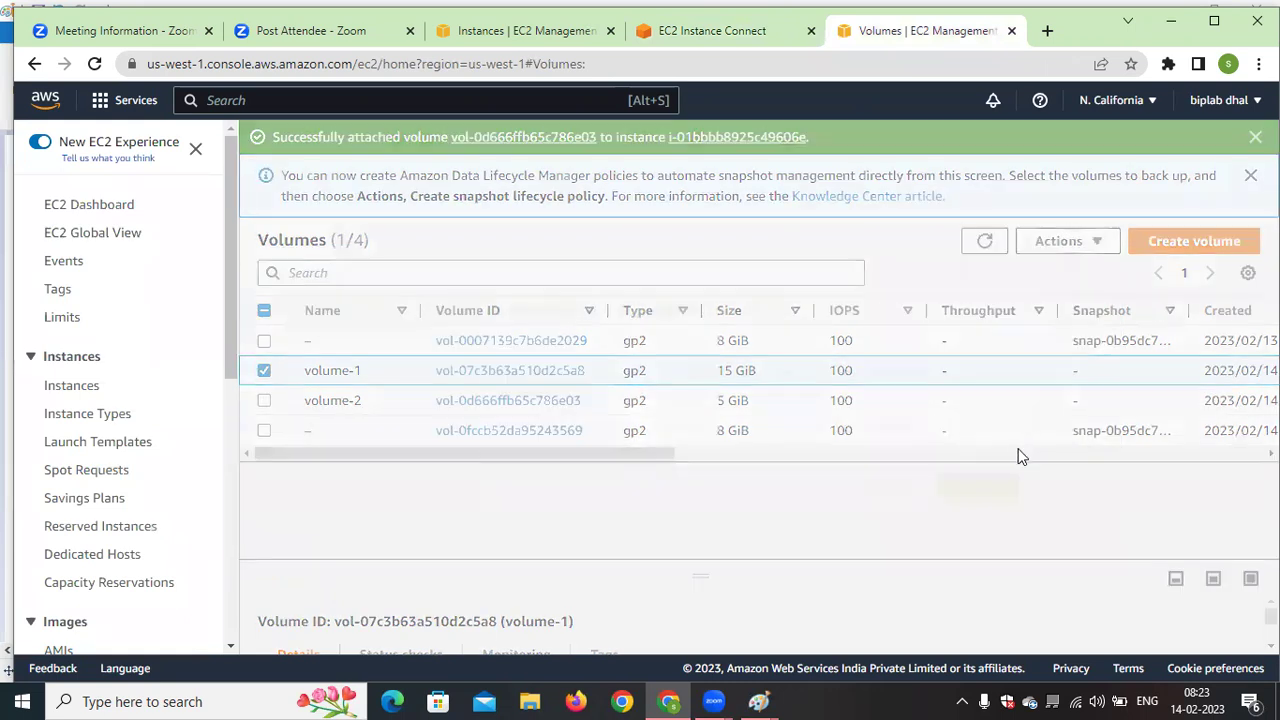
{"action": "left_click", "coordinate": [995, 479]}
{"action": "left_click", "coordinate": [982, 241]}
{"action": "left_click_drag", "start_coordinate": [650, 455], "coordinate": [938, 488]}
{"action": "left_click", "coordinate": [984, 241]}
{"action": "left_click", "coordinate": [984, 244]}
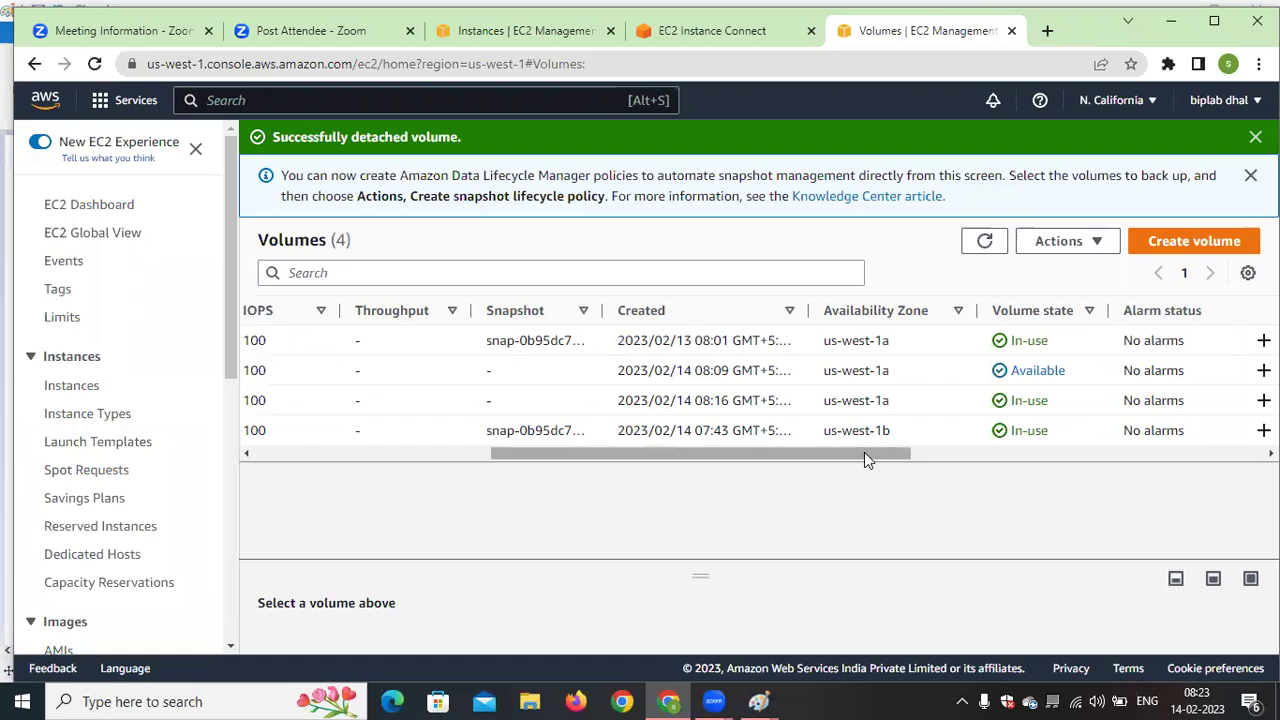
Delete the detached 15 GiB volume-1 and confirm the deletion
{"action": "left_click_drag", "start_coordinate": [864, 452], "coordinate": [431, 469]}
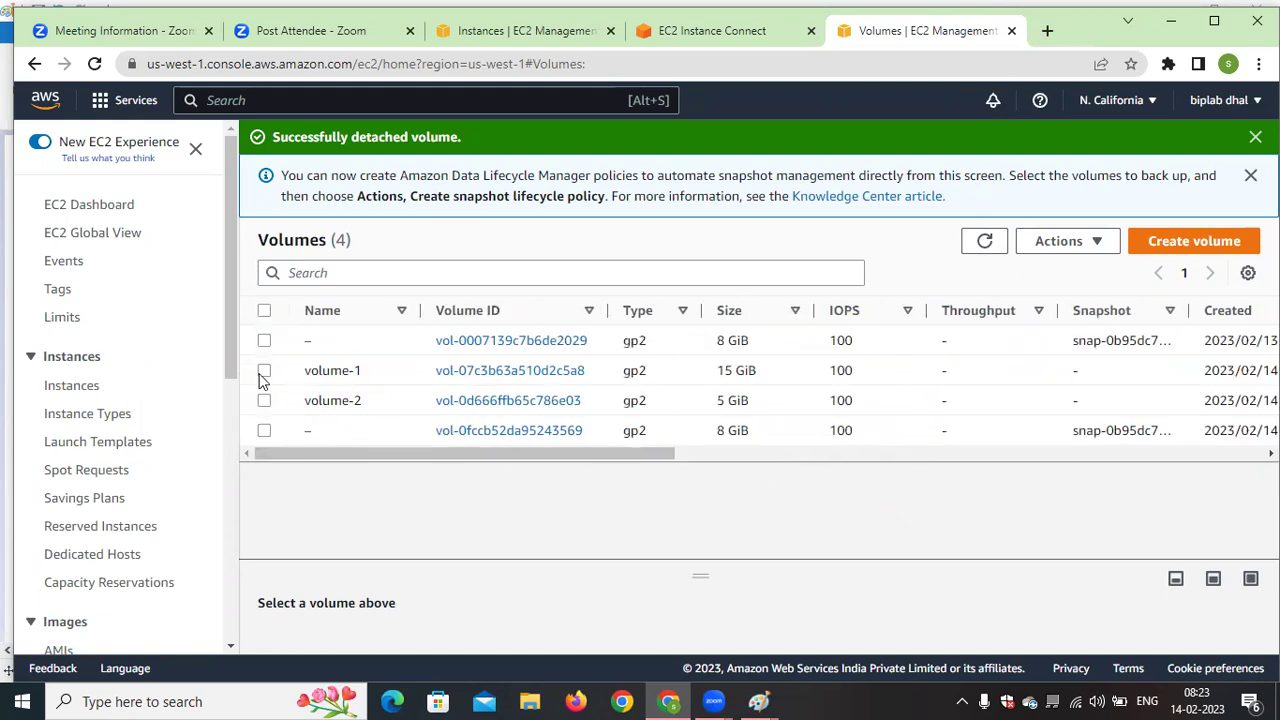
{"action": "left_click", "coordinate": [266, 372]}
{"action": "left_click", "coordinate": [1060, 241]}
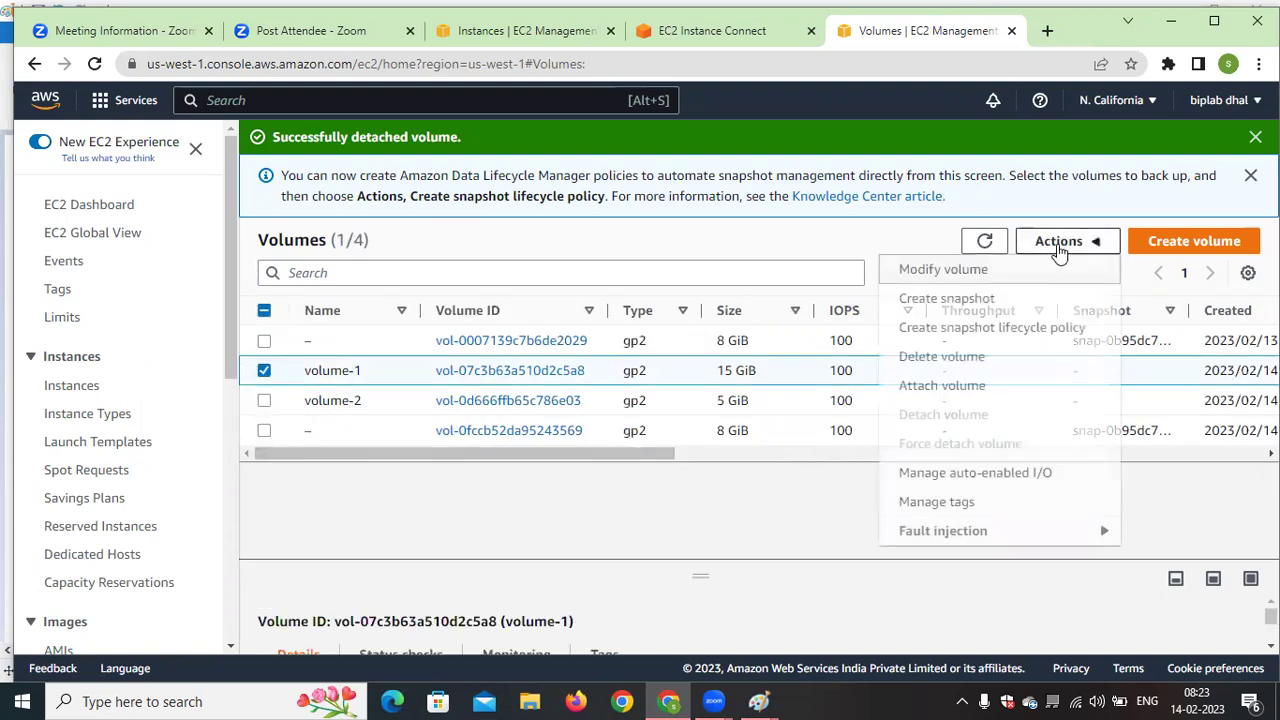
{"action": "left_click", "coordinate": [970, 357]}
{"action": "left_click", "coordinate": [980, 488]}
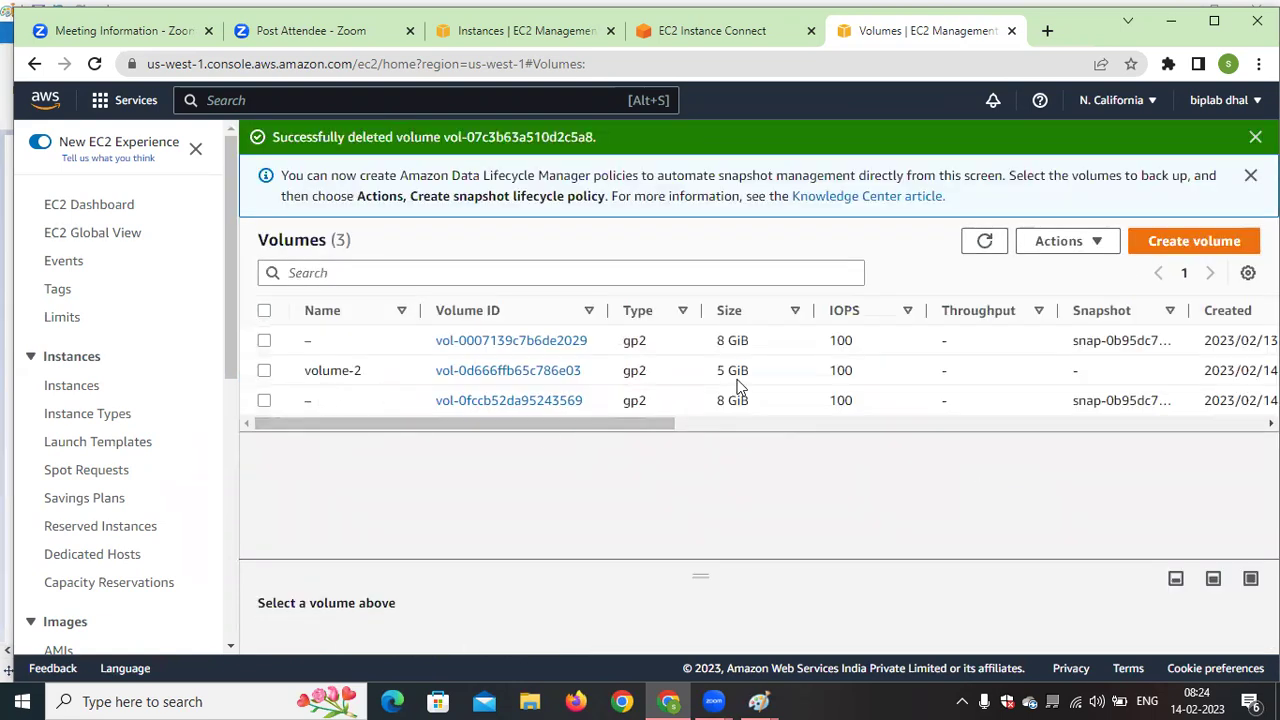
Return to the machine-2 terminal and list the attached block devices with lsblk
{"action": "left_click", "coordinate": [712, 33]}
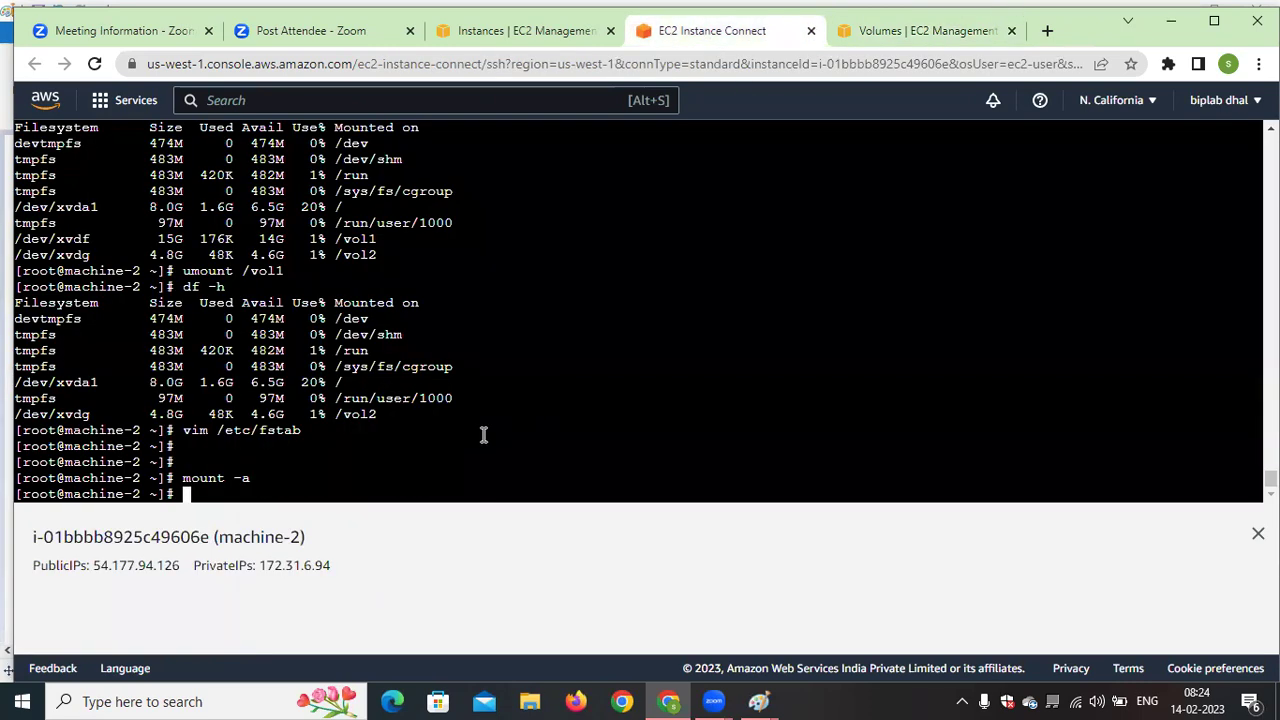
{"action": "type", "text": "lsblk"}
{"action": "key", "text": "Return"}
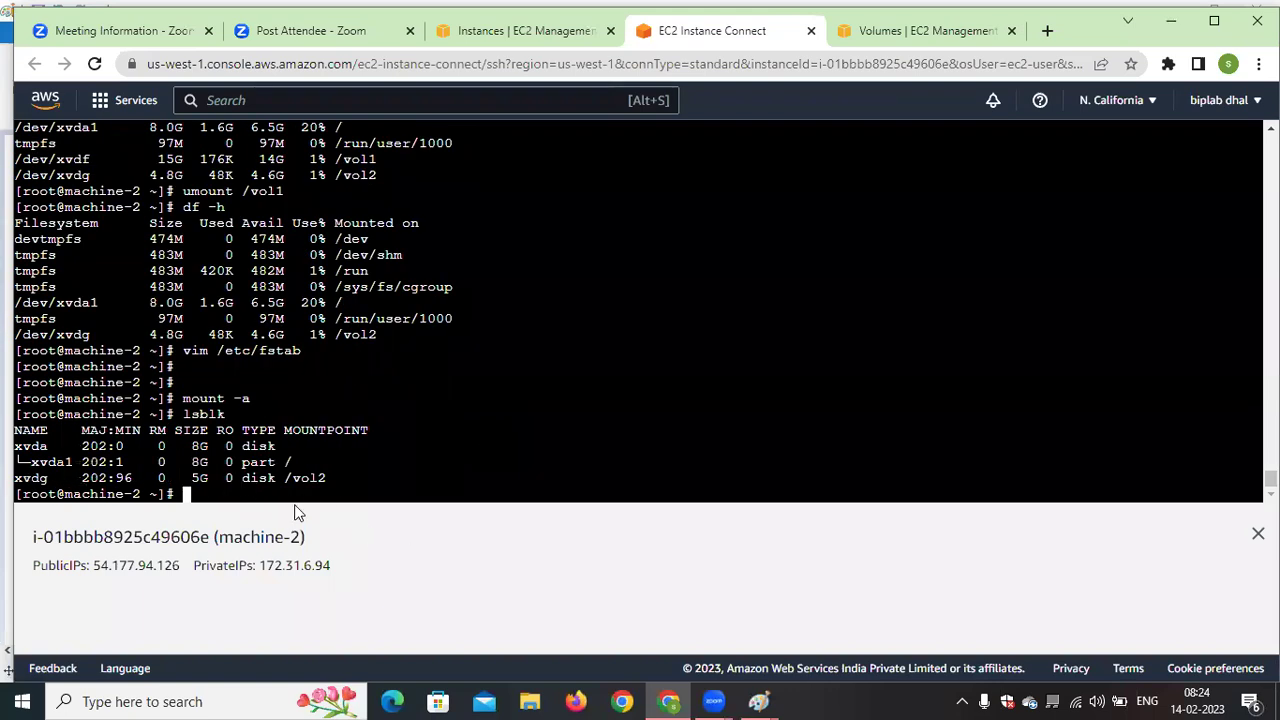
Change to /vol2 and list its files to check the data after removing volume-1
{"action": "type", "text": "CD"}
{"action": "key", "text": "BackSpace"}
{"action": "key", "text": "BackSpace"}
{"action": "key", "text": "BackSpace"}
{"action": "type", "text": "cd /vol2"}
{"action": "key", "text": "Return"}
{"action": "type", "text": "ls"}
{"action": "key", "text": "Return"}
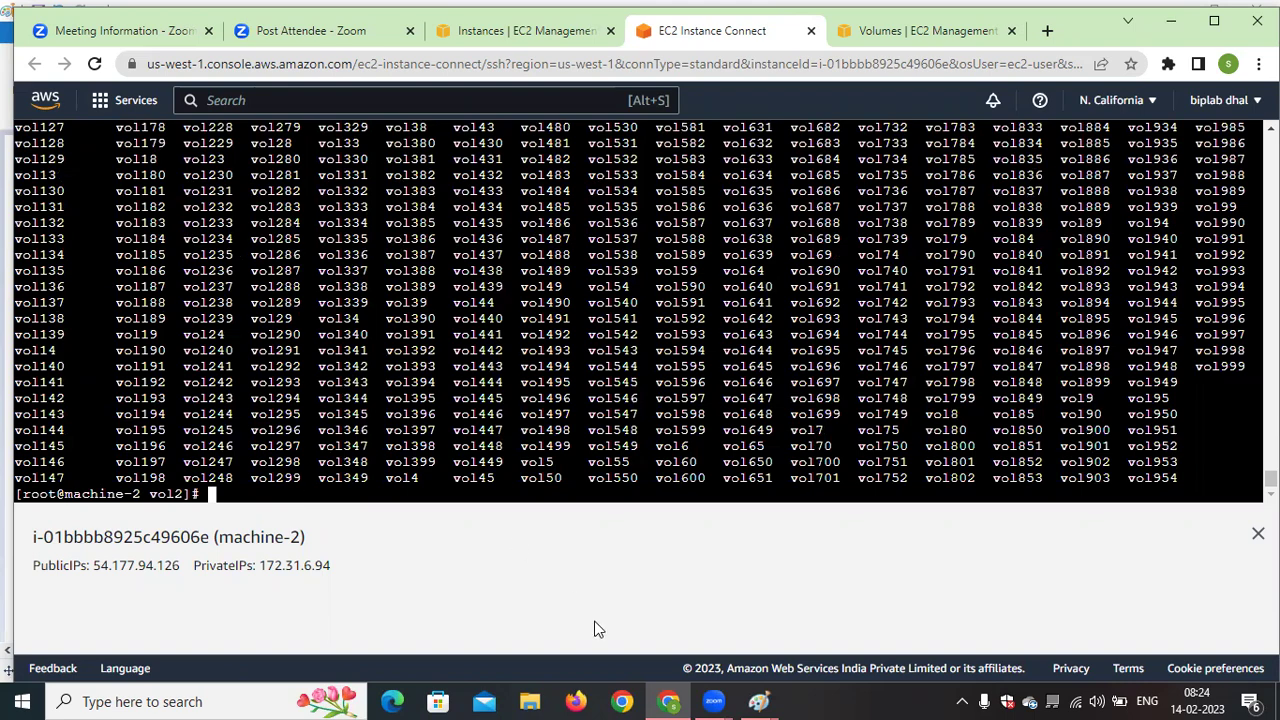
Switch to the Paint diagram and draw a freehand pencil arrow pointing up to the rsync command box
{"action": "left_click", "coordinate": [757, 699]}
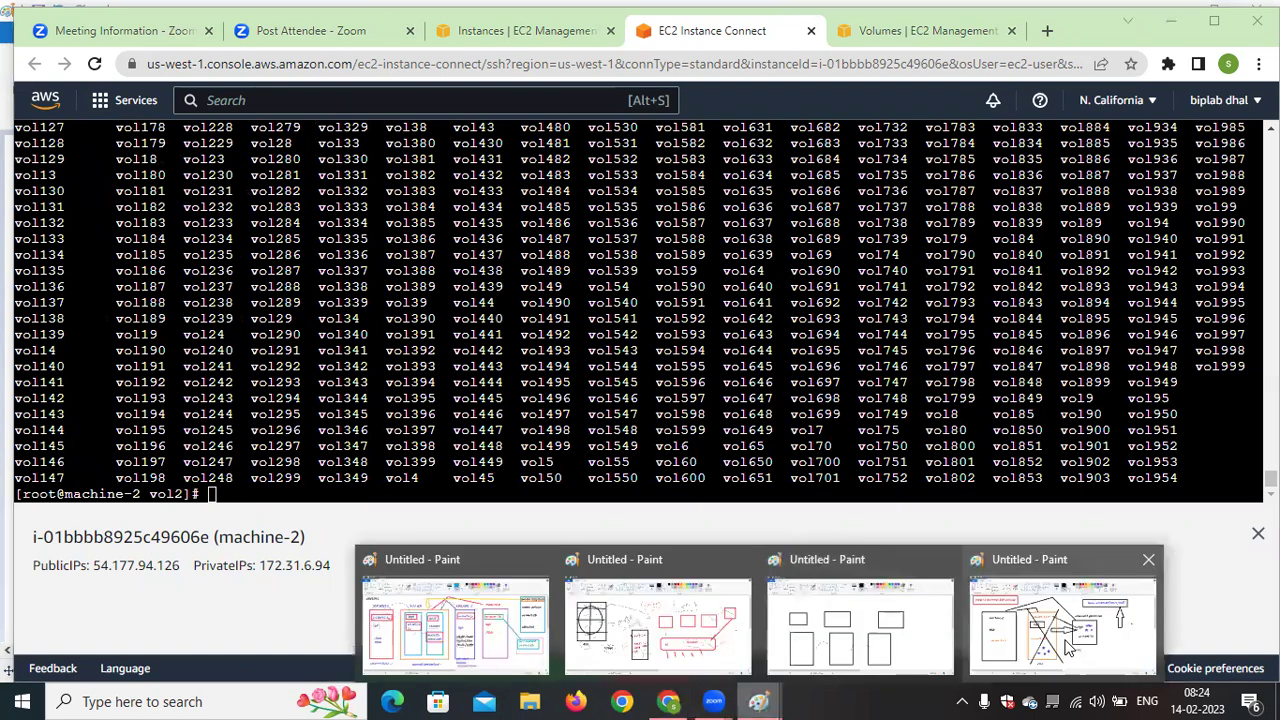
{"action": "left_click", "coordinate": [1160, 605]}
{"action": "left_click", "coordinate": [228, 66]}
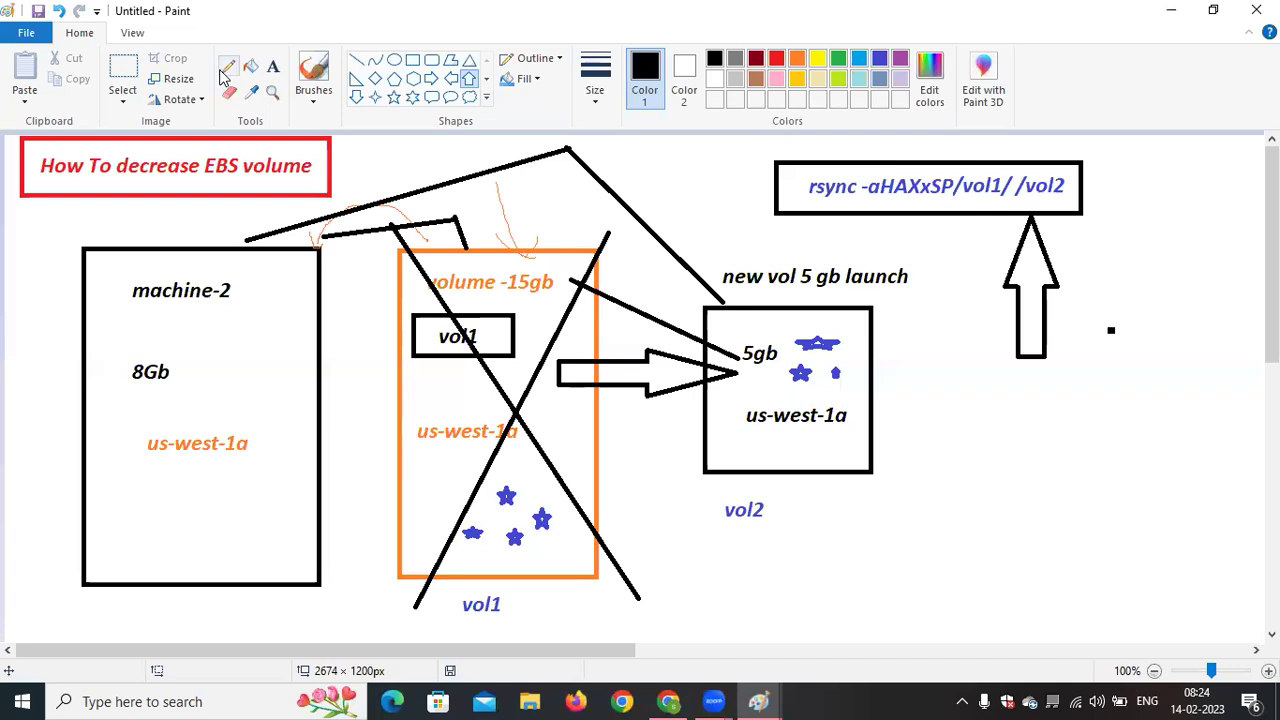
{"action": "mouse_move", "coordinate": [958, 486]}
{"action": "left_mouse_down"}
{"action": "mouse_move", "coordinate": [970, 218]}
{"action": "mouse_move", "coordinate": [1008, 240]}
{"action": "left_mouse_up"}
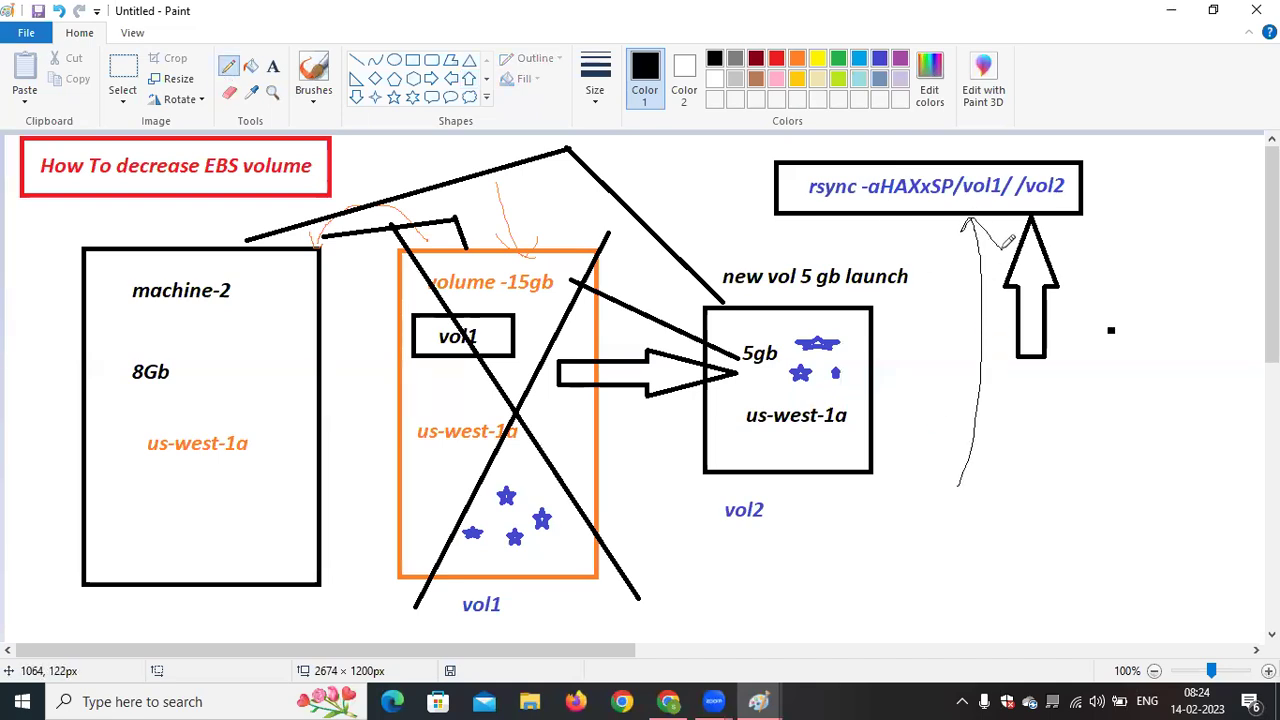